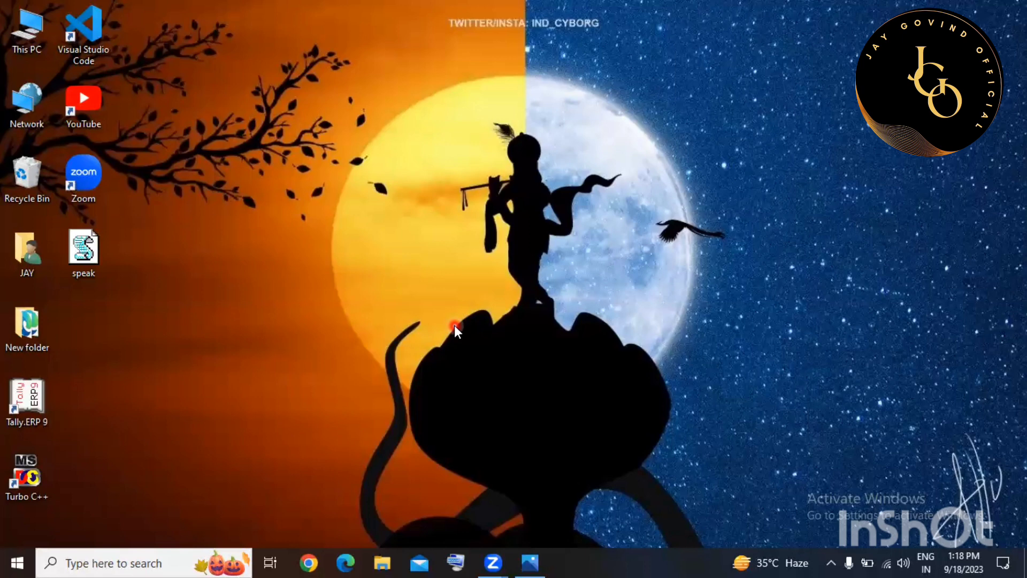
Launch Word 2013 from the expanded Microsoft Office 2013 folder in the Start menu's app list.
{"action": "left_click", "coordinate": [505, 343]}
{"action": "left_click", "coordinate": [8, 566]}
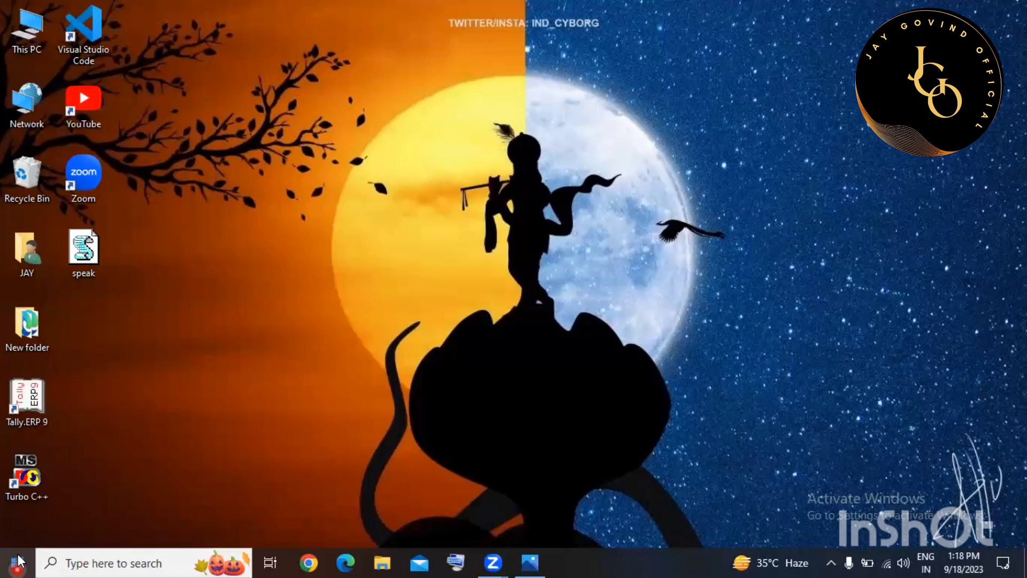
{"action": "left_click", "coordinate": [19, 562]}
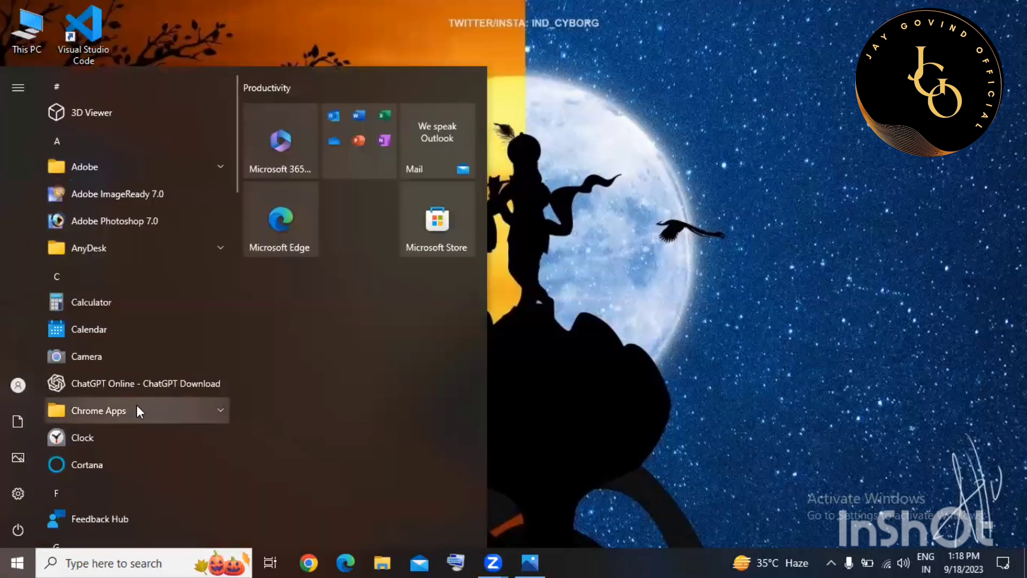
{"action": "scroll", "coordinate": [136, 399], "scroll_direction": "down", "scroll_amount": 3}
{"action": "scroll", "coordinate": [137, 399], "scroll_direction": "down", "scroll_amount": 4}
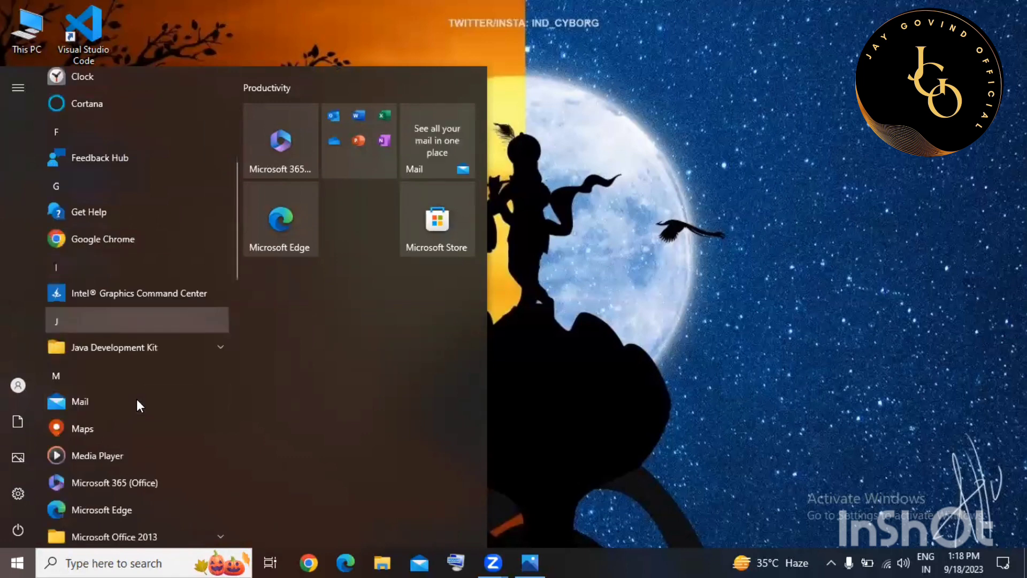
{"action": "scroll", "coordinate": [137, 393], "scroll_direction": "down", "scroll_amount": 5}
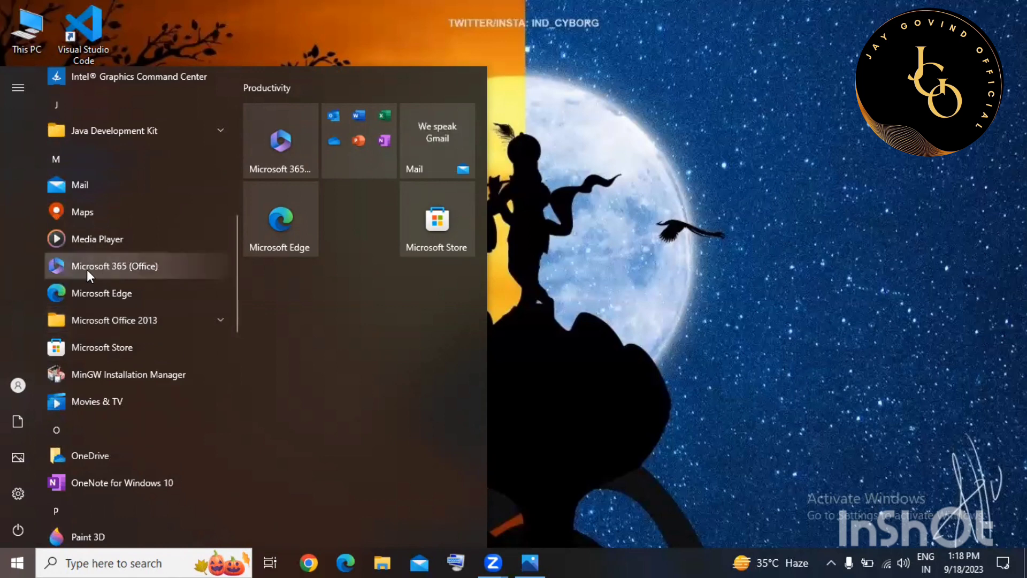
{"action": "left_click", "coordinate": [163, 321]}
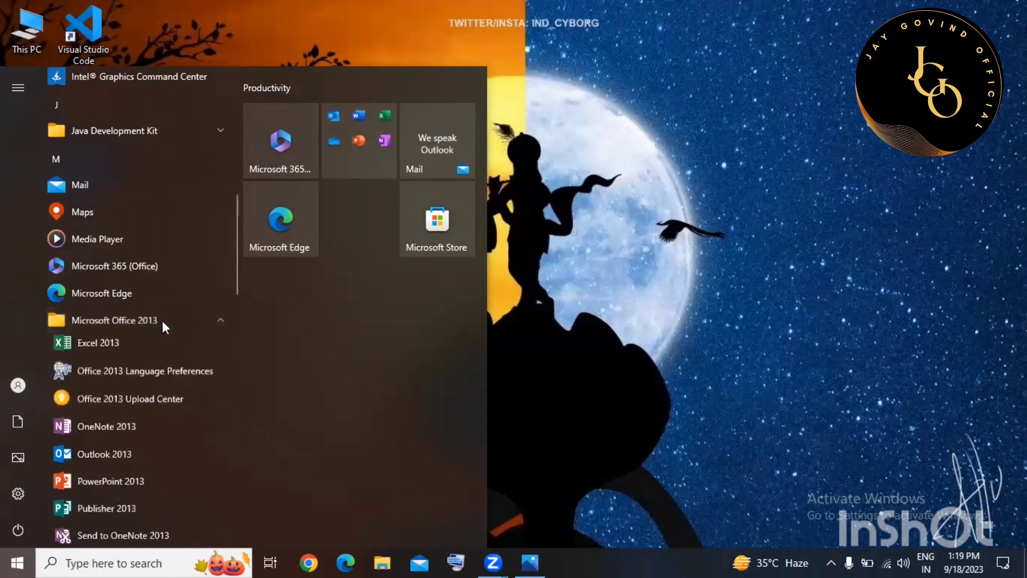
{"action": "scroll", "coordinate": [162, 320], "scroll_direction": "down", "scroll_amount": 3}
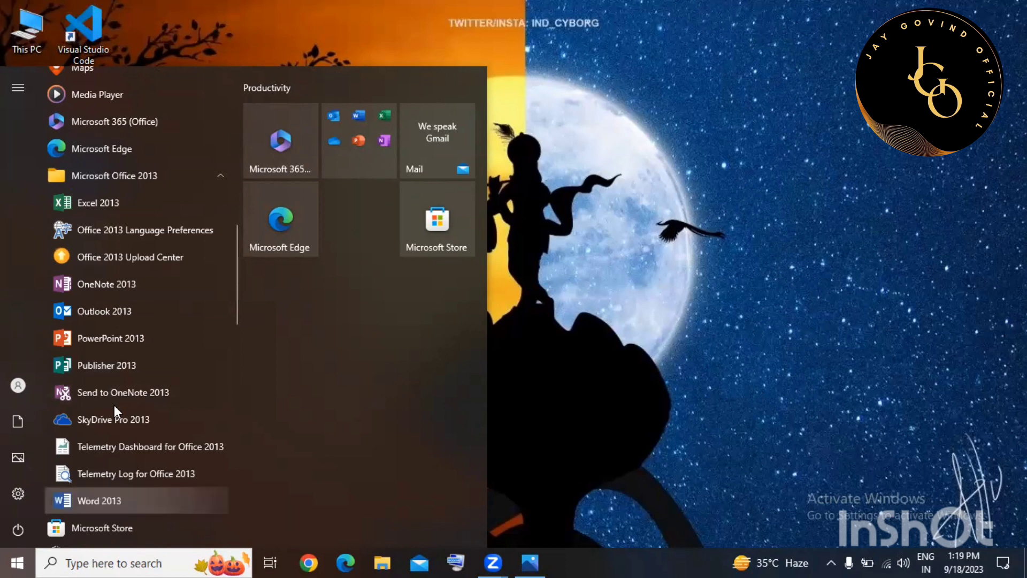
{"action": "left_click", "coordinate": [371, 340]}
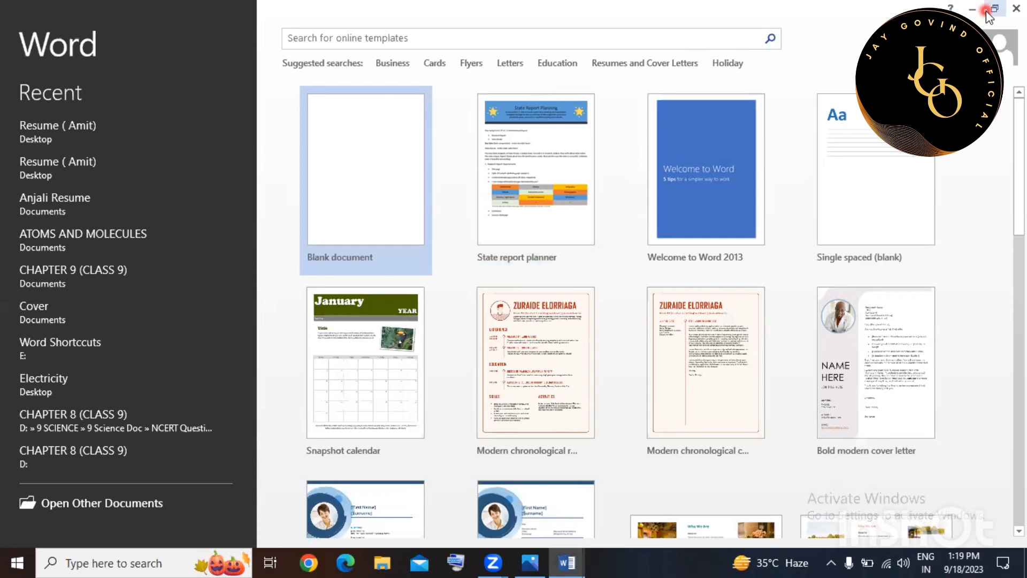
Dismiss Word's start screen without opening a document and clear the window off to reveal the desktop.
{"action": "key", "text": "Escape"}
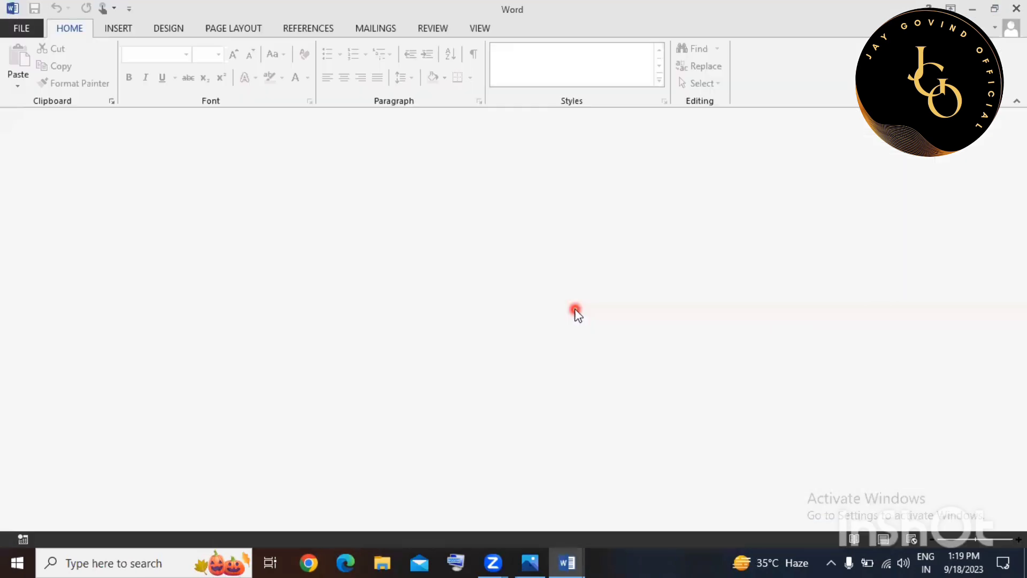
{"action": "key", "text": "alt+F4"}
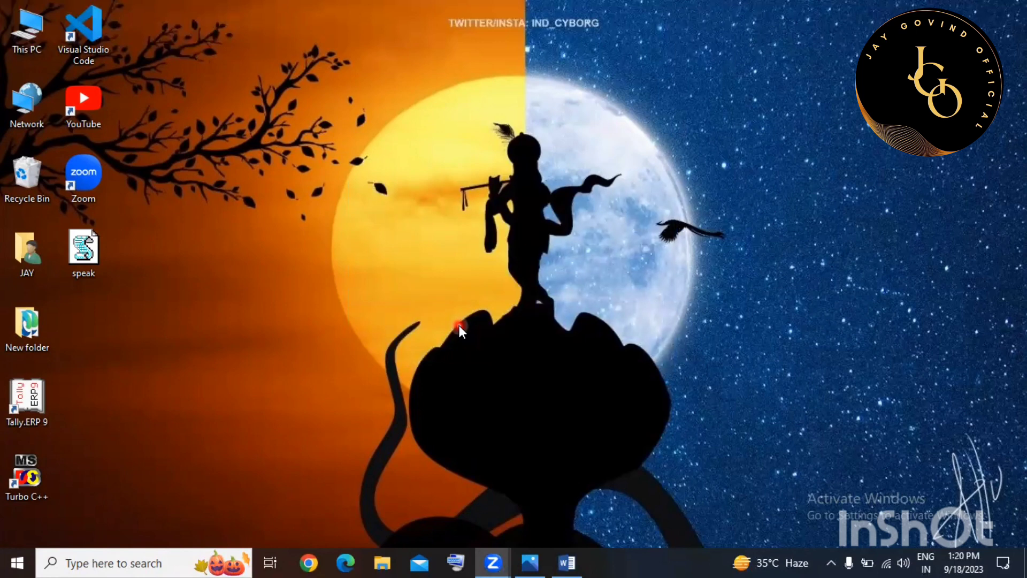
Replace pbrush with winword in the Run dialog and run it to start Word again.
{"action": "key", "text": "super+r"}
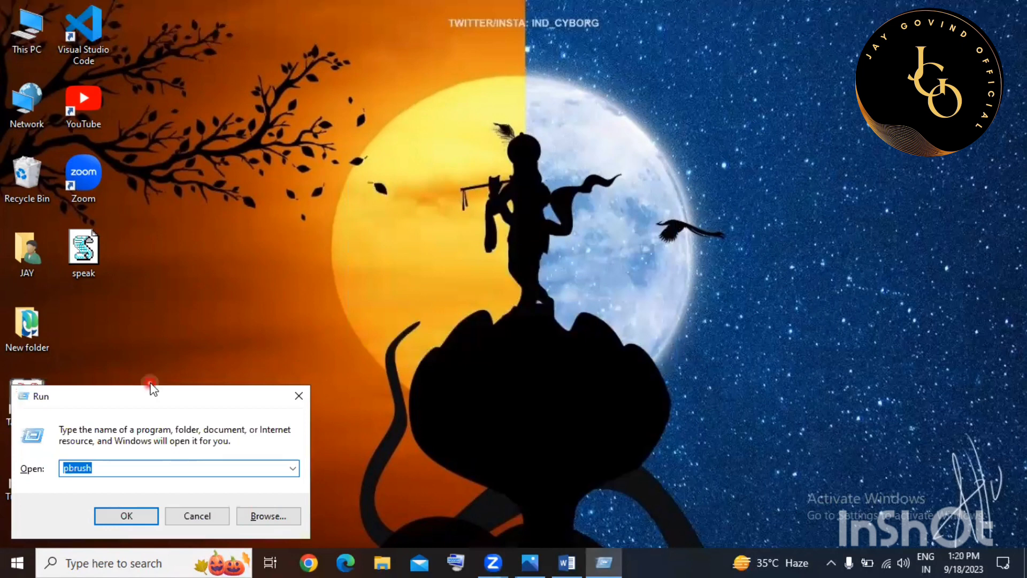
{"action": "left_click_drag", "start_coordinate": [141, 396], "coordinate": [387, 105]}
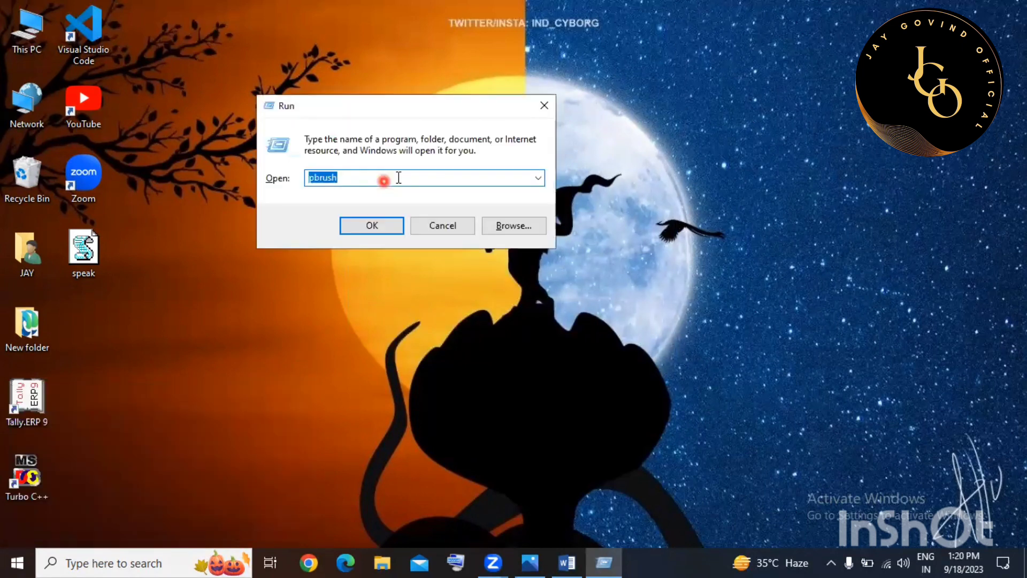
{"action": "key", "text": "BackSpace"}
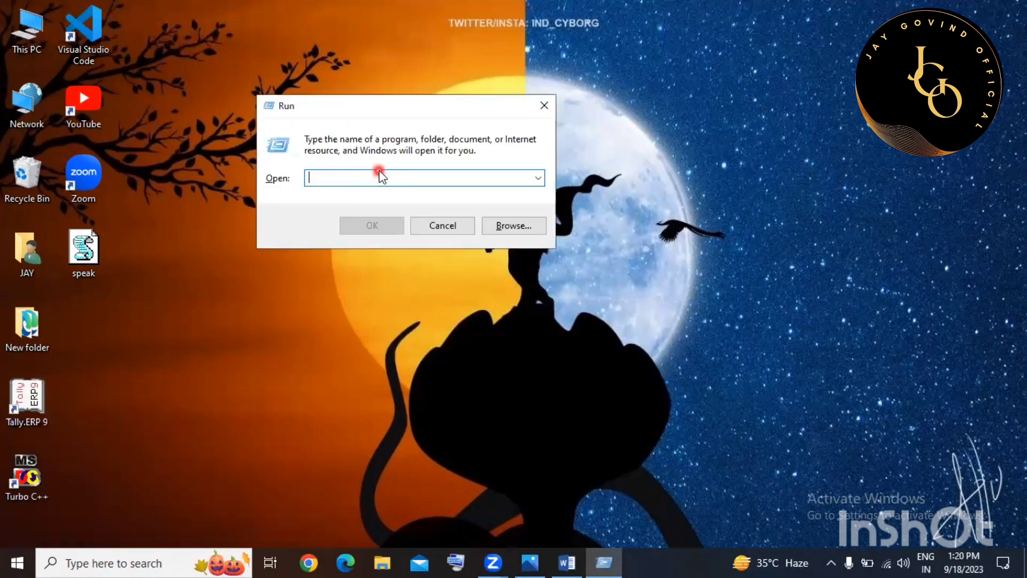
{"action": "type", "text": "w"}
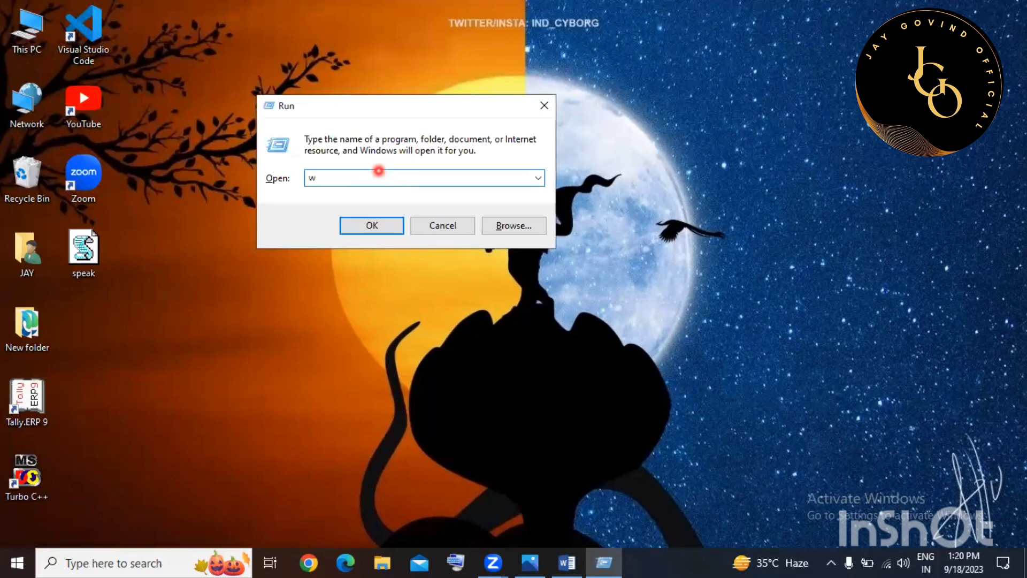
{"action": "type", "text": "nword"}
{"action": "key", "text": "Return"}
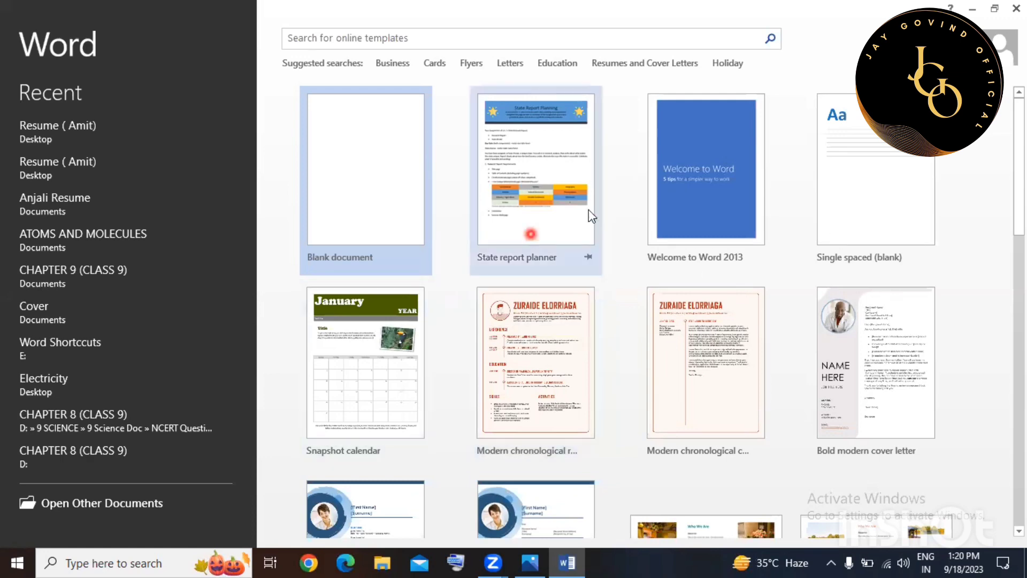
Scroll down through the template gallery and back up to Blank document.
{"action": "scroll", "coordinate": [701, 319], "scroll_direction": "down", "scroll_amount": 2}
{"action": "scroll", "coordinate": [703, 320], "scroll_direction": "down", "scroll_amount": 6}
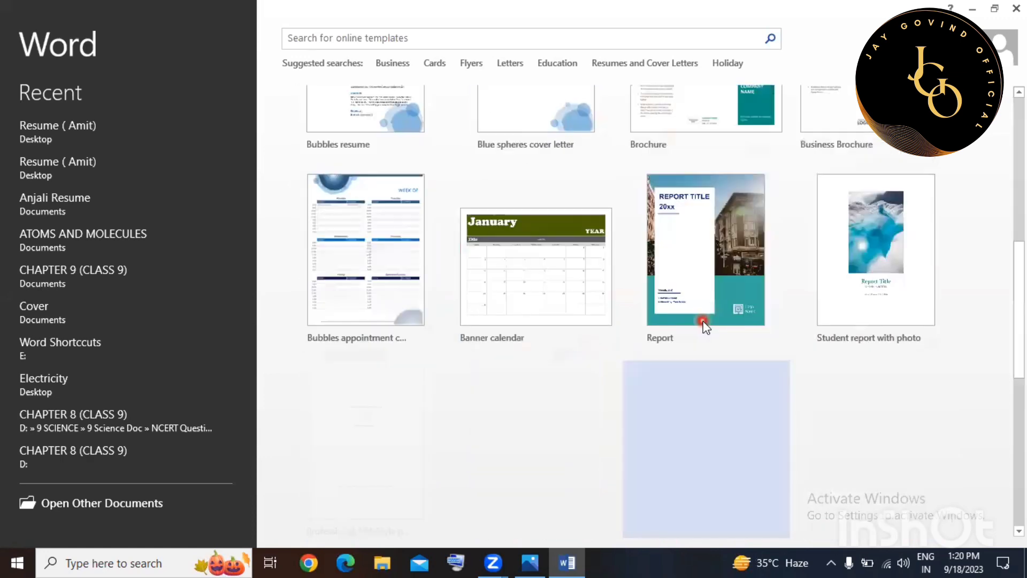
{"action": "scroll", "coordinate": [703, 323], "scroll_direction": "down", "scroll_amount": 5}
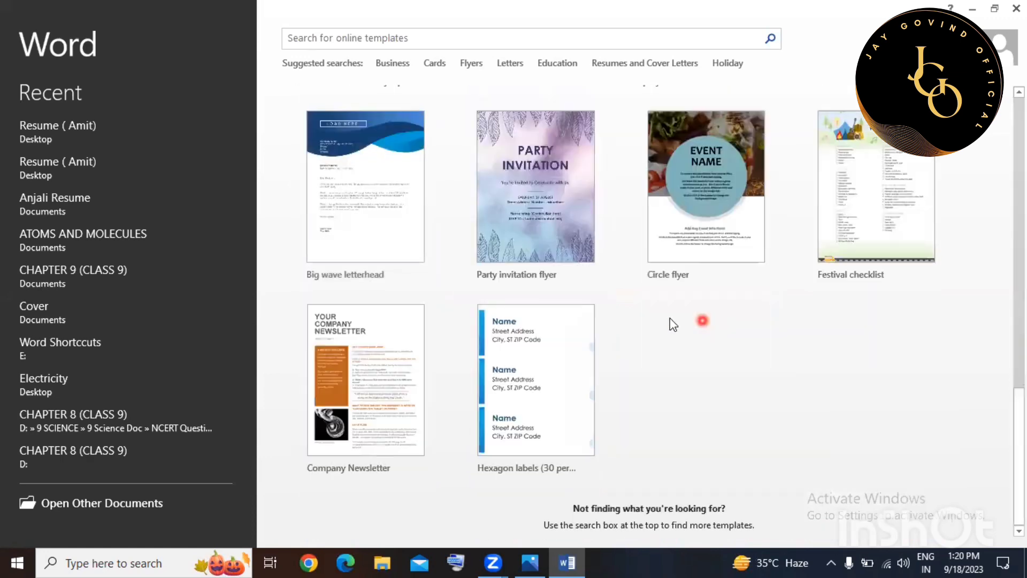
{"action": "scroll", "coordinate": [671, 321], "scroll_direction": "up", "scroll_amount": 2}
{"action": "scroll", "coordinate": [669, 310], "scroll_direction": "up", "scroll_amount": 4}
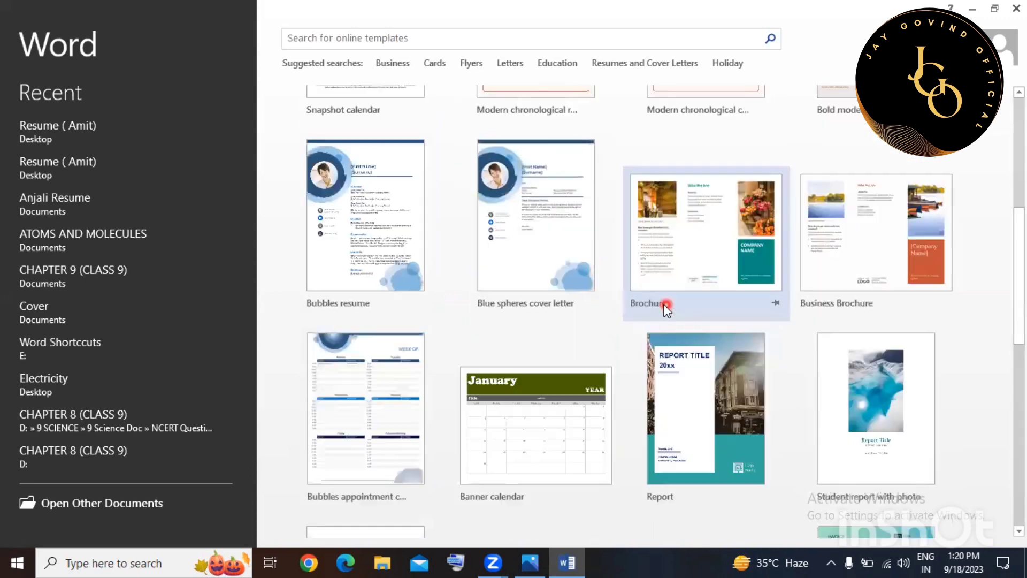
{"action": "scroll", "coordinate": [666, 308], "scroll_direction": "up", "scroll_amount": 5}
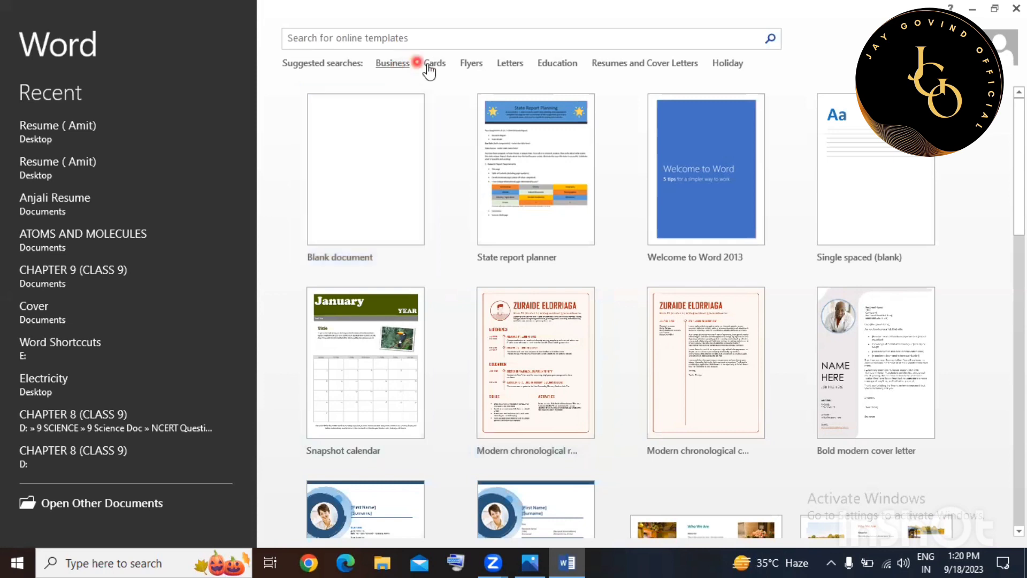
Search templates for Business and browse the results and categories like Business 265, Presentations 78.
{"action": "left_click", "coordinate": [401, 63]}
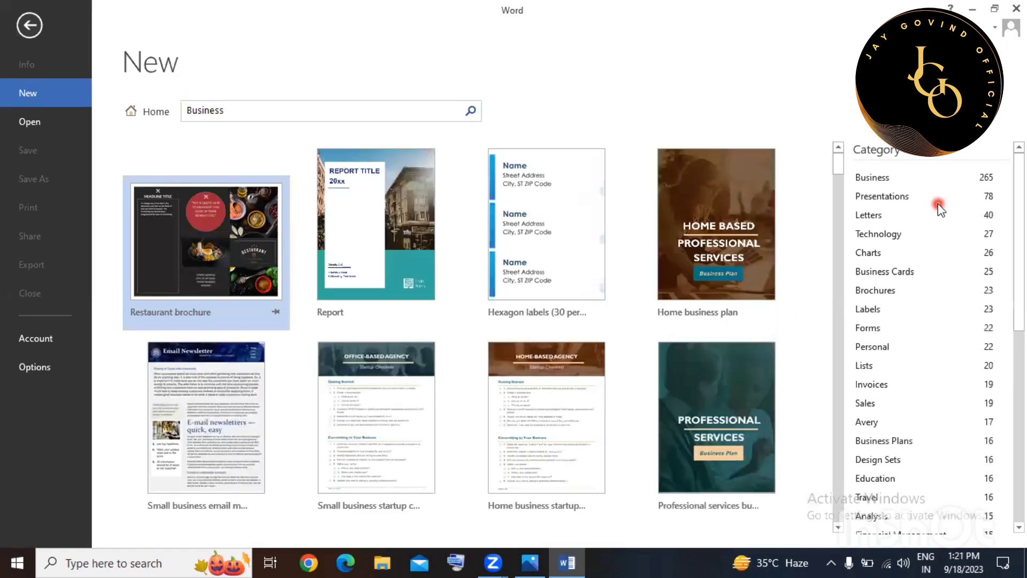
{"action": "scroll", "coordinate": [880, 291], "scroll_direction": "down", "scroll_amount": 3}
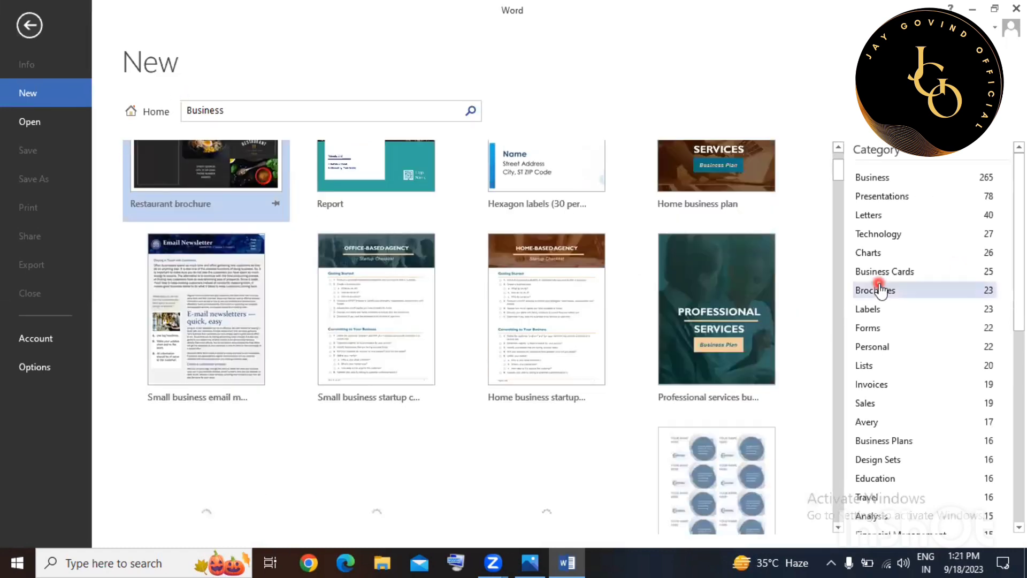
{"action": "scroll", "coordinate": [914, 231], "scroll_direction": "up", "scroll_amount": 3}
{"action": "left_click_drag", "start_coordinate": [1020, 258], "coordinate": [1021, 227]}
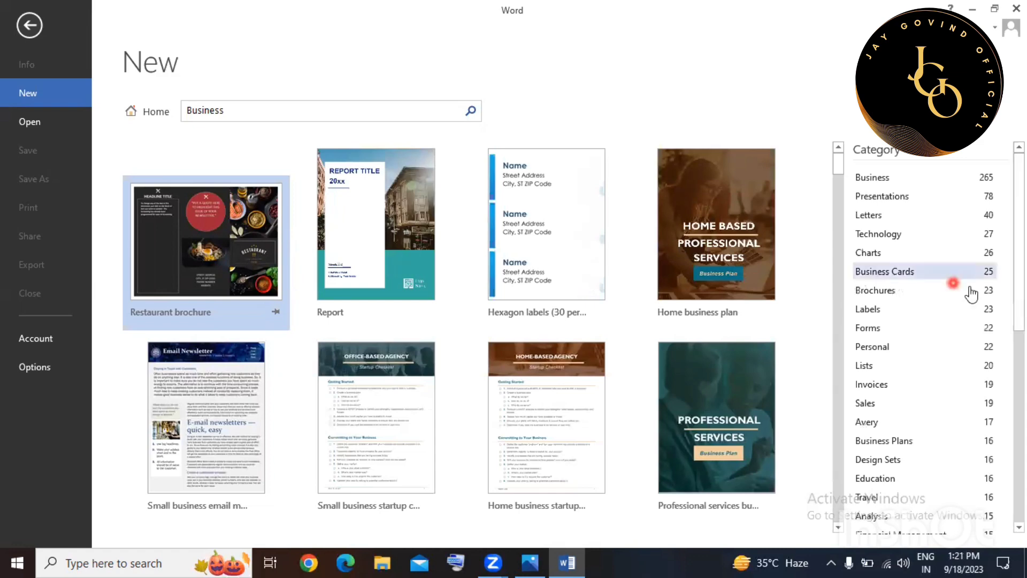
{"action": "scroll", "coordinate": [932, 380], "scroll_direction": "down", "scroll_amount": 2}
{"action": "scroll", "coordinate": [936, 383], "scroll_direction": "up", "scroll_amount": 2}
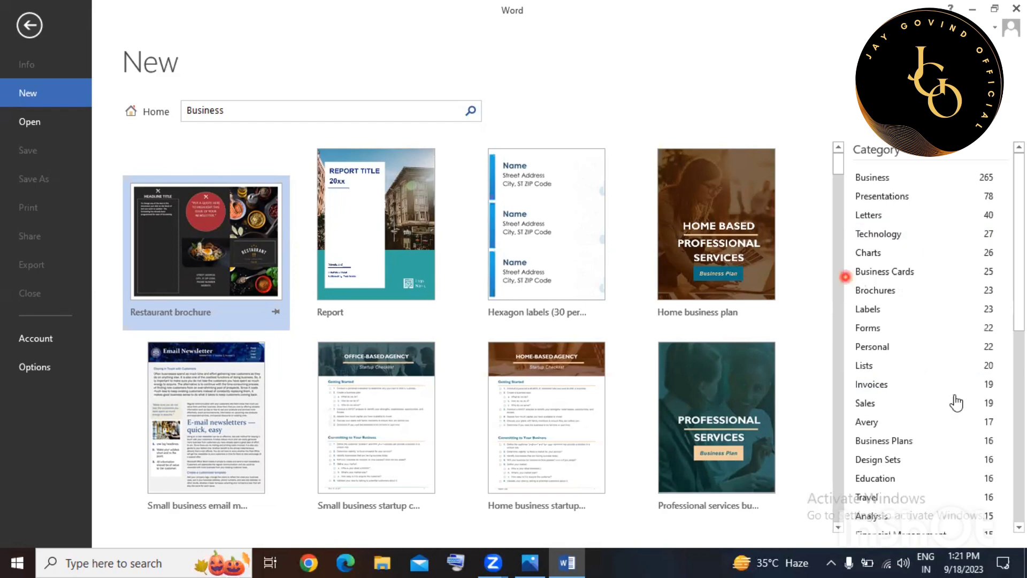
{"action": "scroll", "coordinate": [912, 455], "scroll_direction": "down", "scroll_amount": 3}
{"action": "scroll", "coordinate": [1006, 342], "scroll_direction": "up", "scroll_amount": 2}
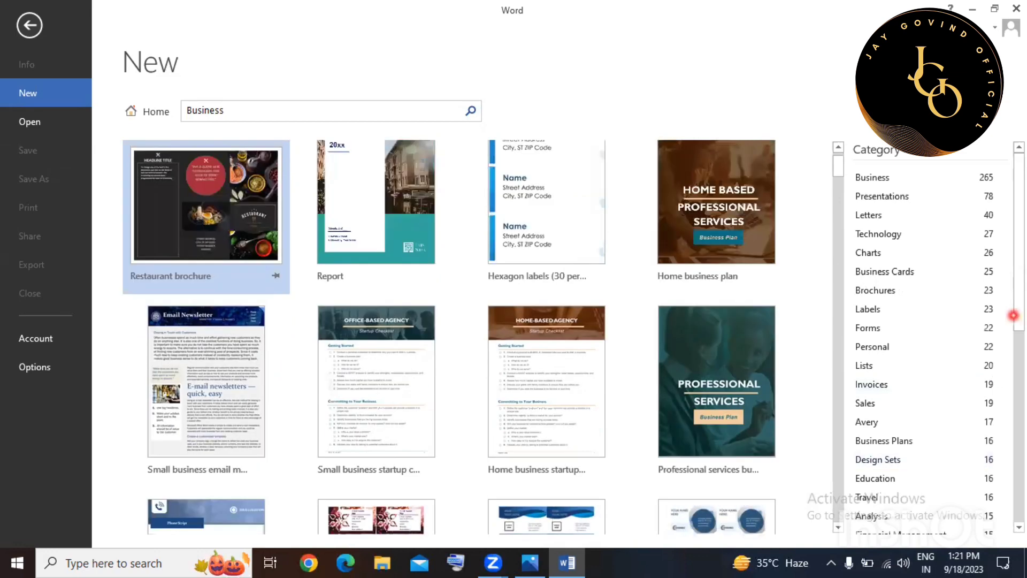
{"action": "left_click_drag", "start_coordinate": [1012, 316], "coordinate": [1024, 261]}
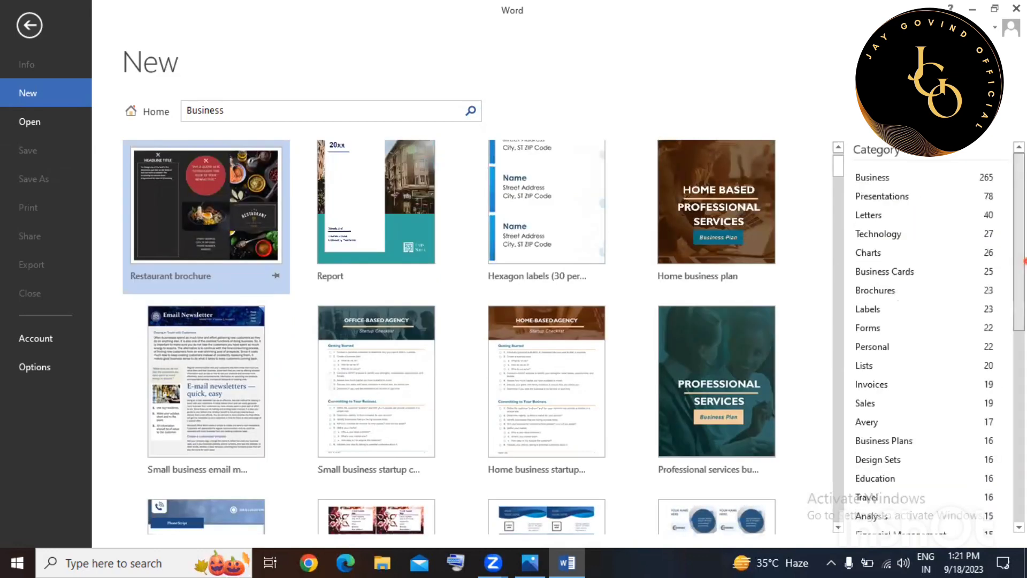
Replace the Business search with 'resume' and scroll through the resume template results.
{"action": "left_click", "coordinate": [353, 112]}
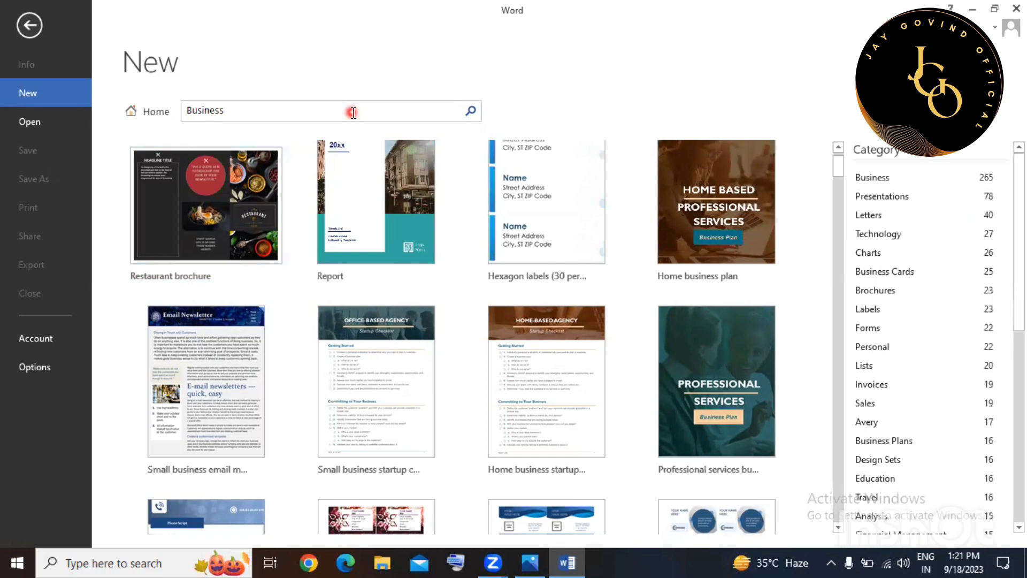
{"action": "key", "text": "BackSpace"}
{"action": "key", "text": "BackSpace"}
{"action": "key", "text": "BackSpace"}
{"action": "key", "text": "BackSpace"}
{"action": "key", "text": "BackSpace"}
{"action": "key", "text": "BackSpace"}
{"action": "key", "text": "BackSpace"}
{"action": "key", "text": "BackSpace"}
{"action": "type", "text": "resume"}
{"action": "key", "text": "Return"}
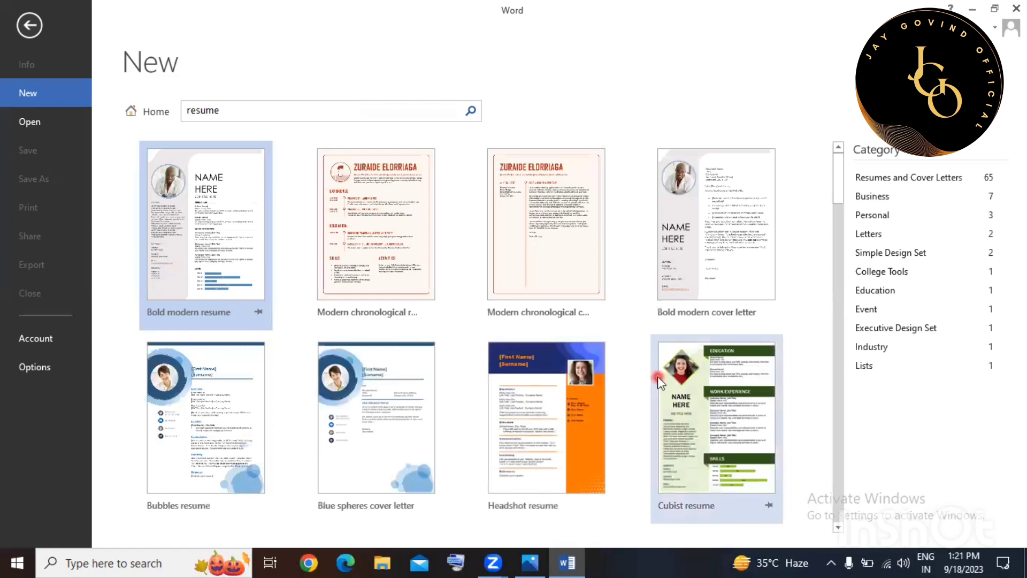
{"action": "scroll", "coordinate": [657, 377], "scroll_direction": "down", "scroll_amount": 2}
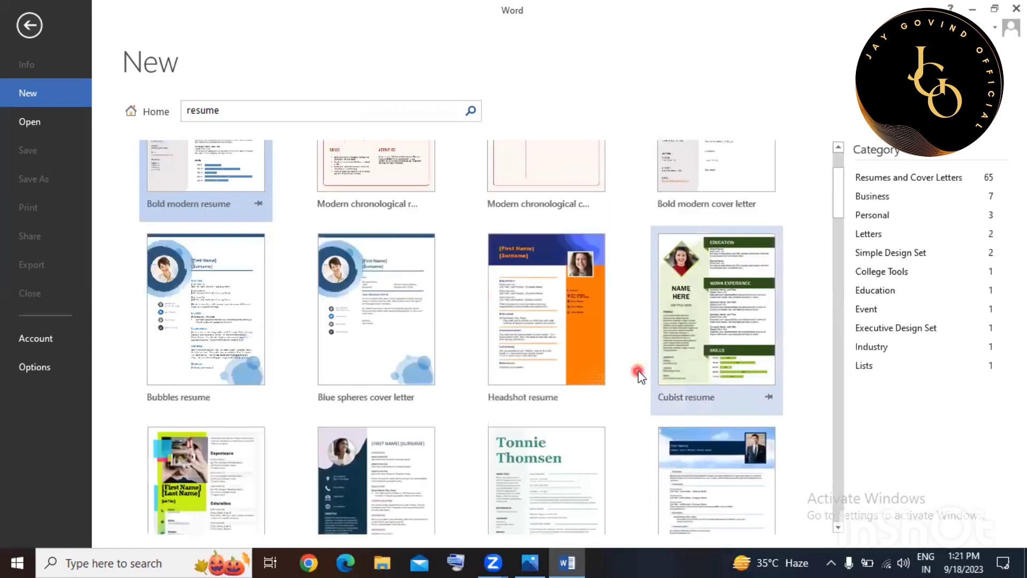
{"action": "scroll", "coordinate": [639, 376], "scroll_direction": "down", "scroll_amount": 1}
{"action": "scroll", "coordinate": [640, 376], "scroll_direction": "down", "scroll_amount": 2}
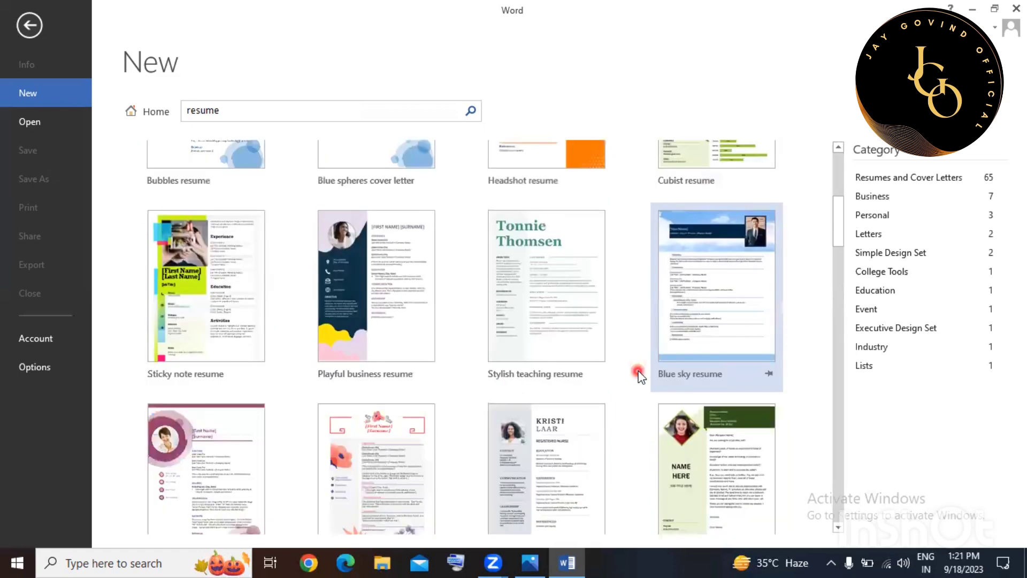
{"action": "scroll", "coordinate": [639, 376], "scroll_direction": "up", "scroll_amount": 2}
{"action": "scroll", "coordinate": [639, 376], "scroll_direction": "up", "scroll_amount": 3}
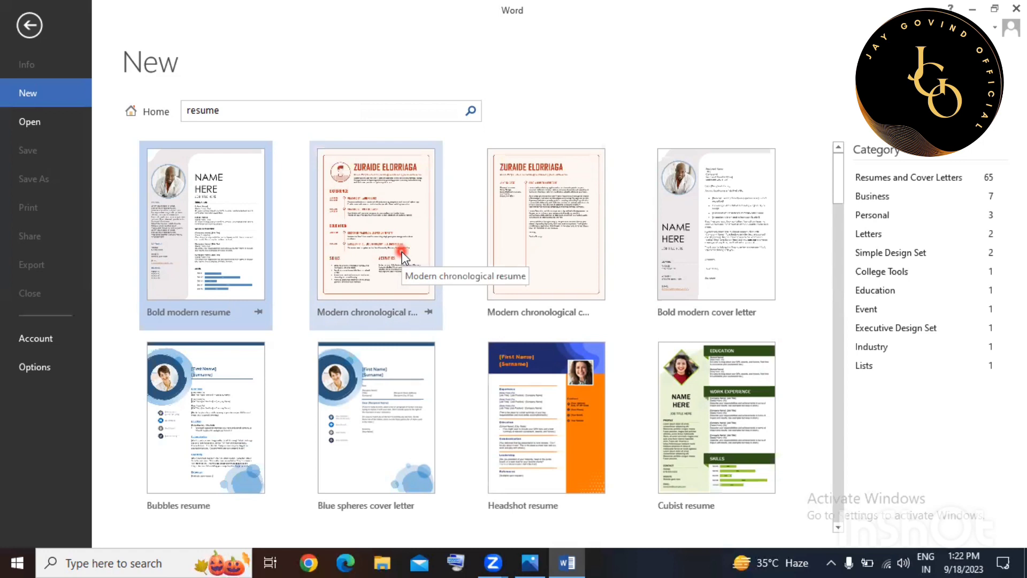
Browse further resume templates such as Bold modern resume, then delete 'resume' from the search box.
{"action": "scroll", "coordinate": [403, 258], "scroll_direction": "down", "scroll_amount": 3}
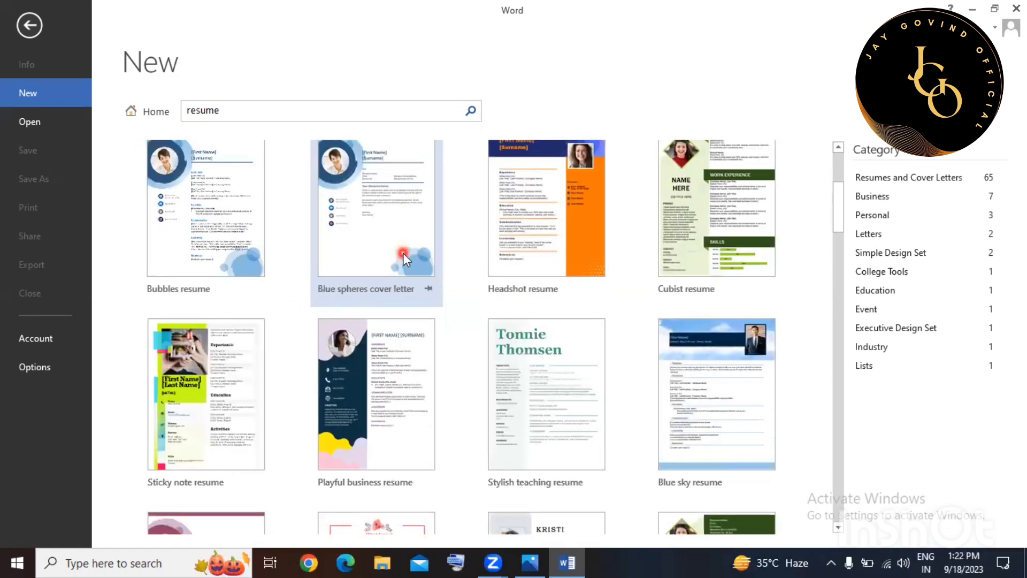
{"action": "scroll", "coordinate": [402, 253], "scroll_direction": "down", "scroll_amount": 1}
{"action": "scroll", "coordinate": [403, 258], "scroll_direction": "down", "scroll_amount": 1}
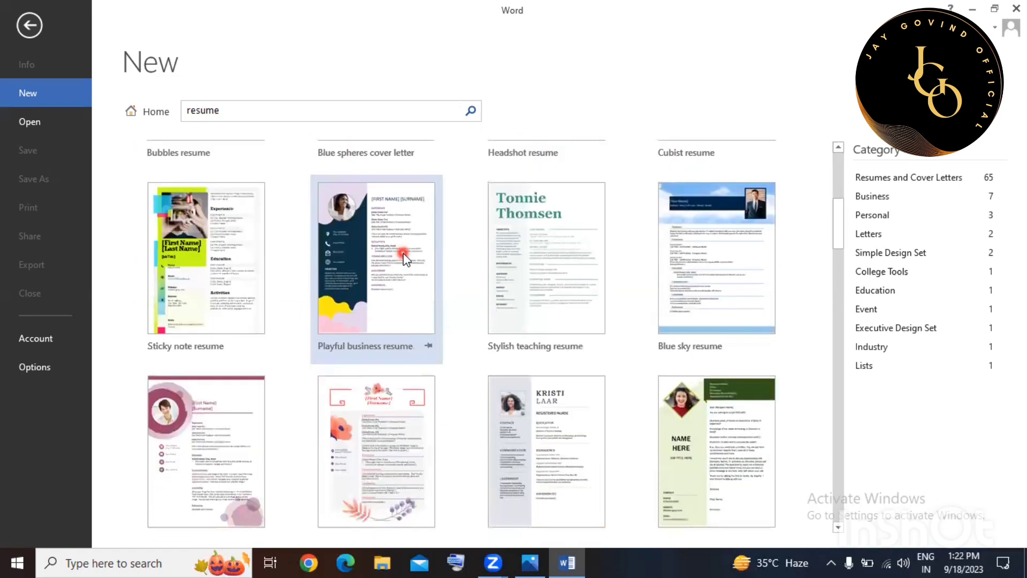
{"action": "scroll", "coordinate": [404, 259], "scroll_direction": "down", "scroll_amount": 3}
{"action": "scroll", "coordinate": [404, 259], "scroll_direction": "up", "scroll_amount": 1}
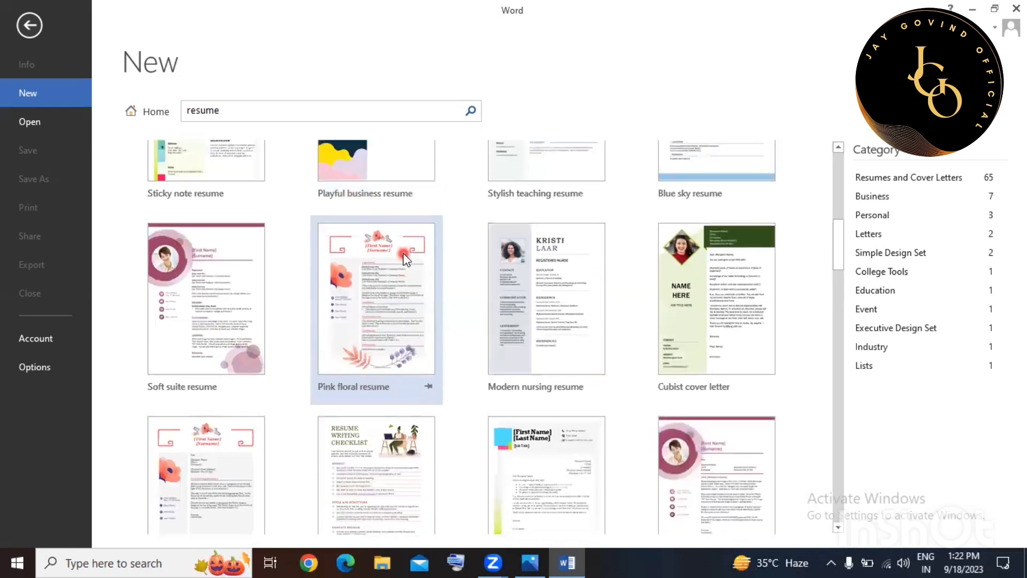
{"action": "scroll", "coordinate": [405, 258], "scroll_direction": "up", "scroll_amount": 4}
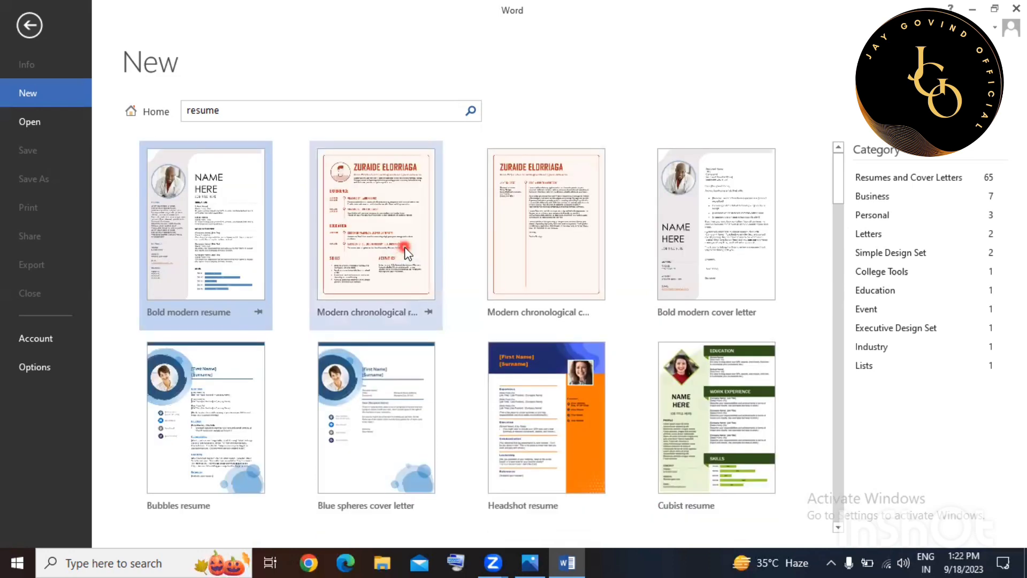
{"action": "left_click", "coordinate": [224, 113]}
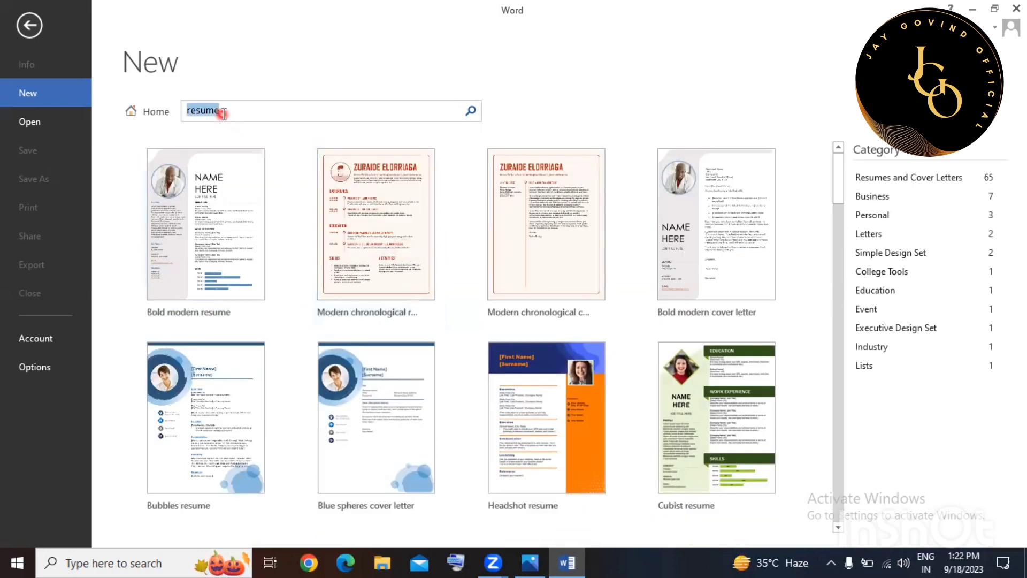
{"action": "key", "text": "BackSpace"}
{"action": "left_click", "coordinate": [251, 73]}
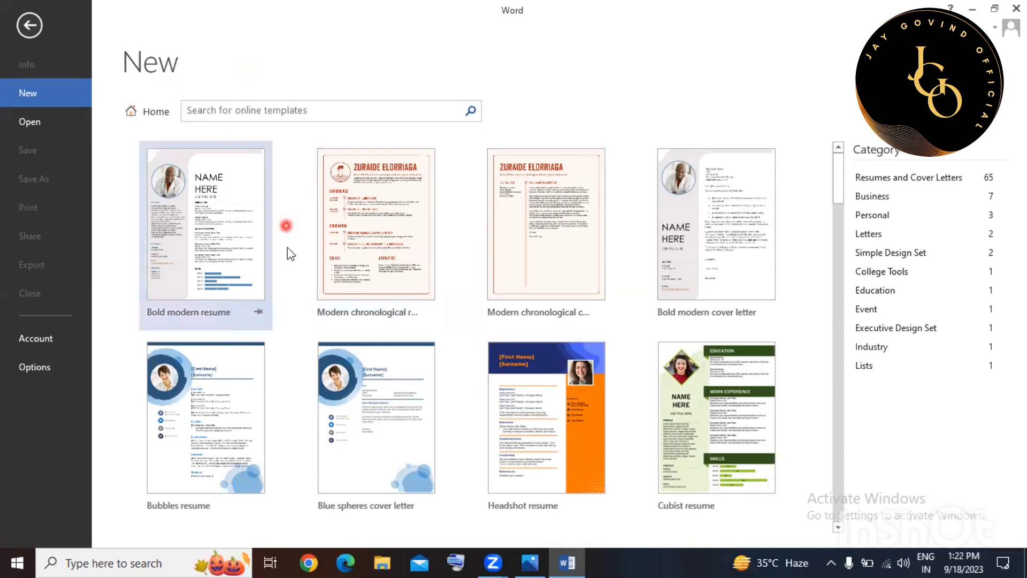
Go back to the default start page and create a blank document.
{"action": "left_click", "coordinate": [255, 109]}
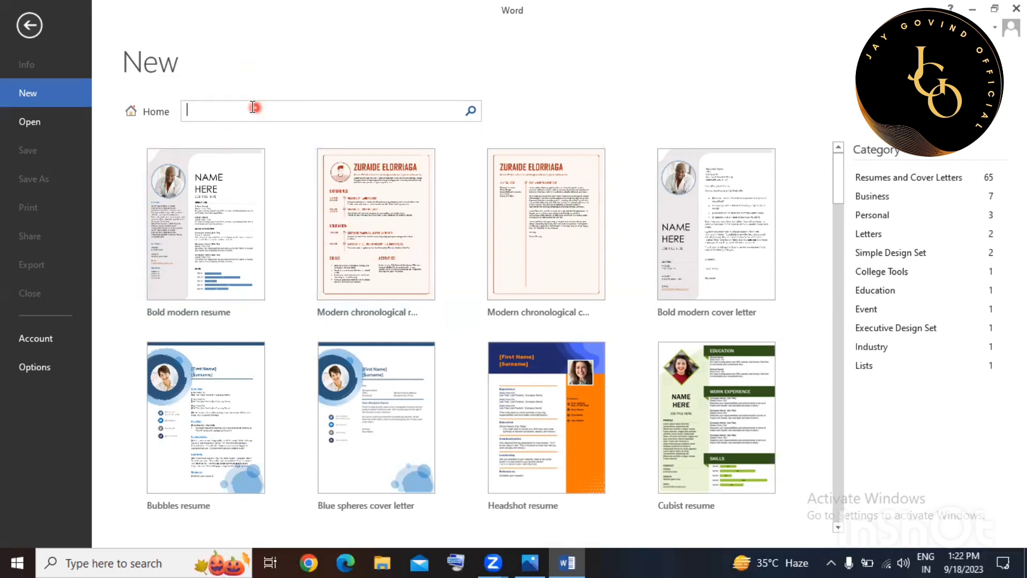
{"action": "left_click", "coordinate": [143, 113]}
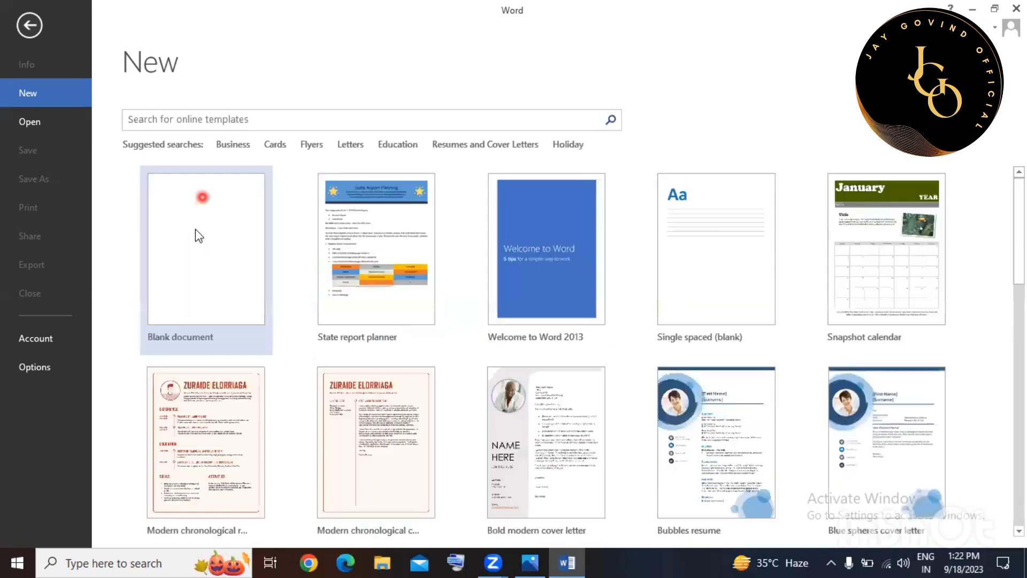
{"action": "left_click", "coordinate": [204, 261]}
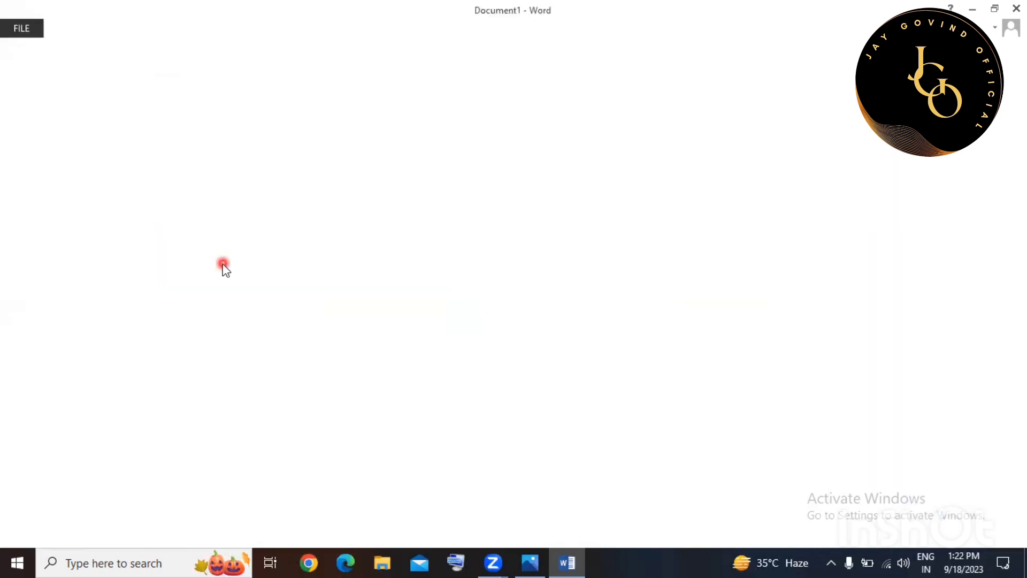
In the new Document1, cancel the Format Painter copy mode with Esc.
{"action": "left_click", "coordinate": [434, 233]}
{"action": "left_click", "coordinate": [518, 291]}
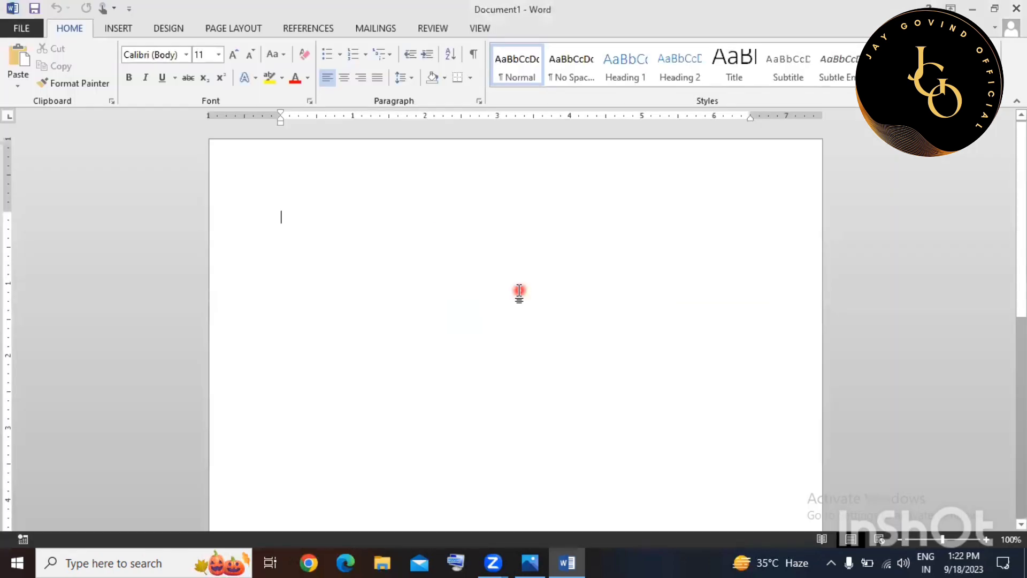
{"action": "left_click", "coordinate": [520, 262]}
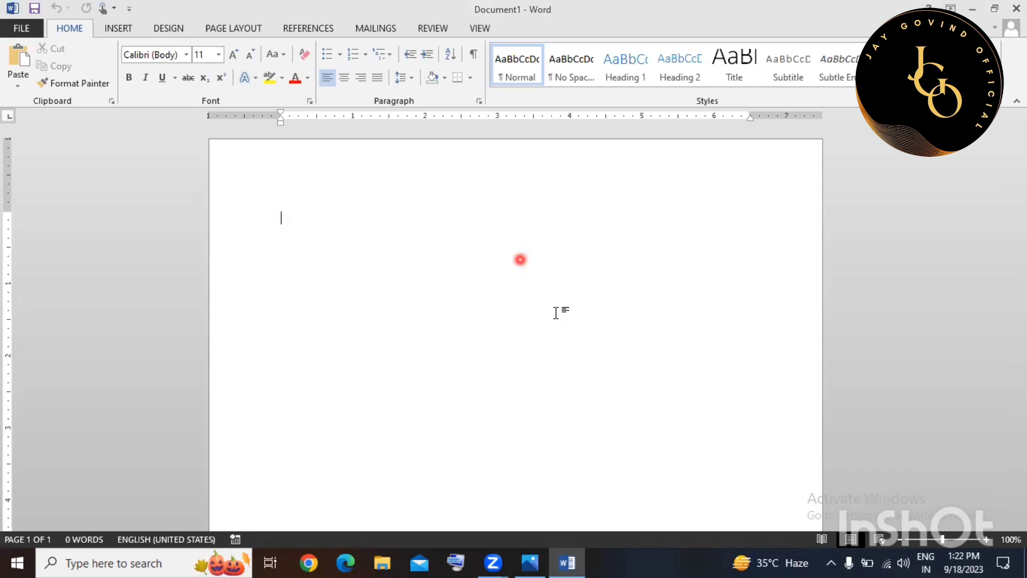
{"action": "left_click", "coordinate": [351, 200]}
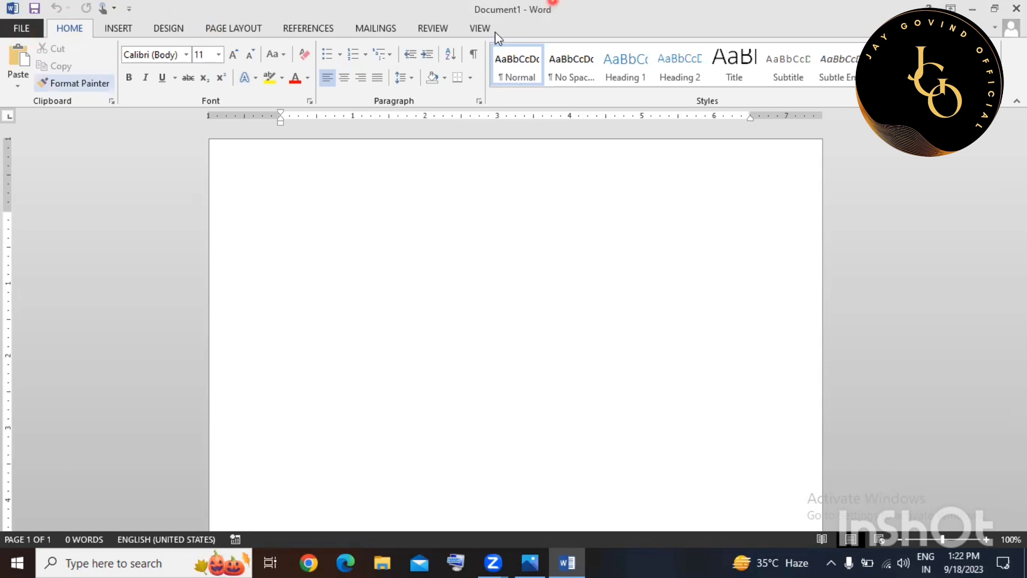
{"action": "key", "text": "Escape"}
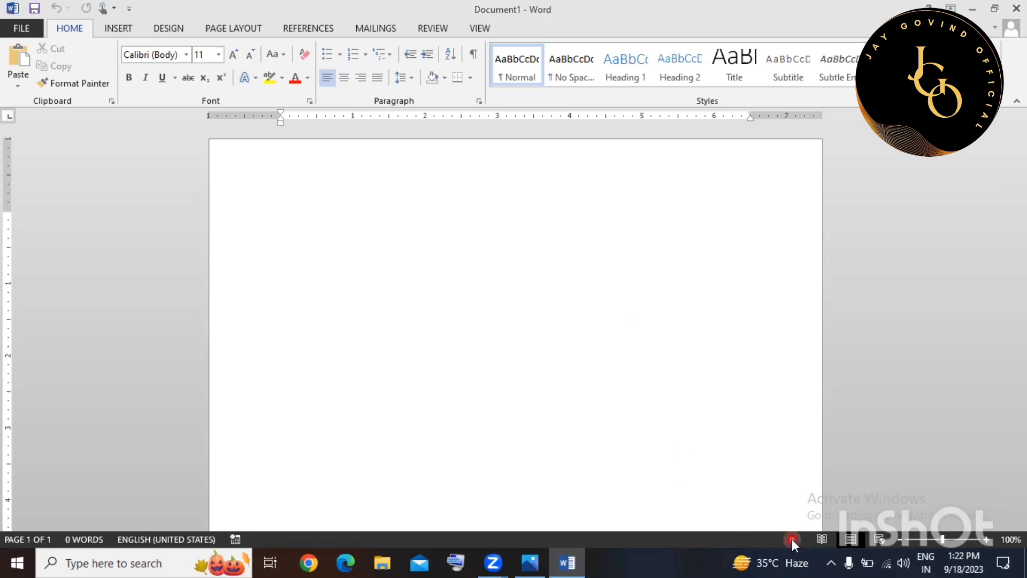
{"action": "left_click", "coordinate": [822, 540]}
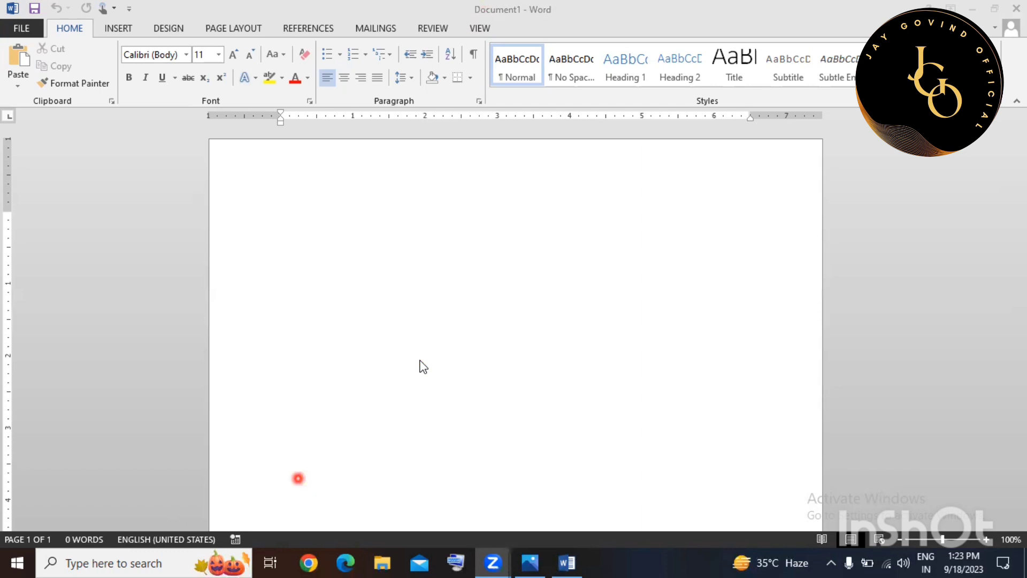
{"action": "left_click_drag", "start_coordinate": [10, 9], "coordinate": [163, 9]}
{"action": "left_click_drag", "start_coordinate": [283, 24], "coordinate": [413, 8]}
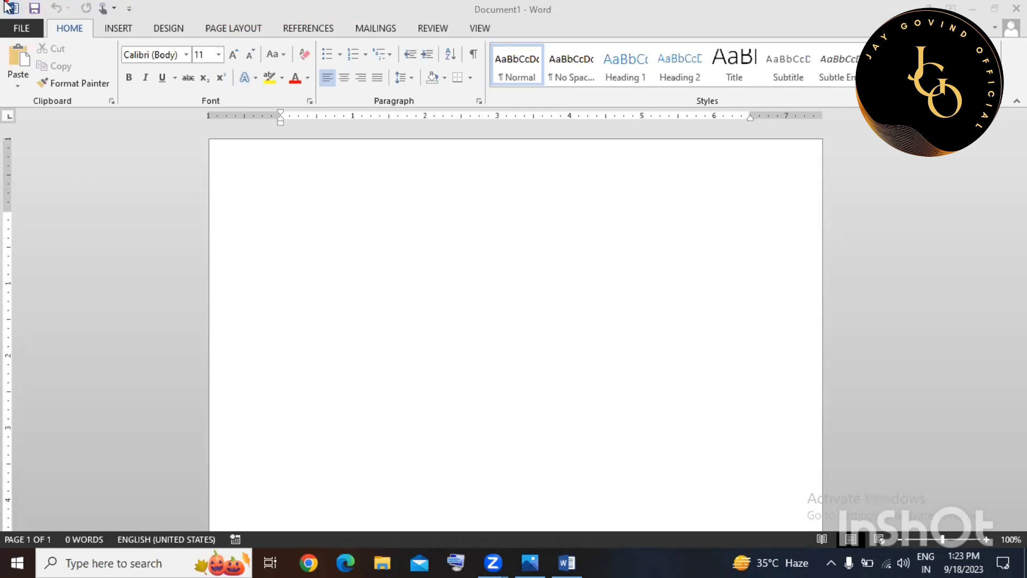
{"action": "mouse_move", "coordinate": [6, 15]}
{"action": "left_mouse_down"}
{"action": "mouse_move", "coordinate": [21, 10]}
{"action": "mouse_move", "coordinate": [14, 17]}
{"action": "left_mouse_up"}
{"action": "mouse_move", "coordinate": [24, 3]}
{"action": "left_mouse_down"}
{"action": "mouse_move", "coordinate": [119, 17]}
{"action": "mouse_move", "coordinate": [140, 3]}
{"action": "mouse_move", "coordinate": [24, 4]}
{"action": "mouse_move", "coordinate": [65, 21]}
{"action": "mouse_move", "coordinate": [131, 20]}
{"action": "left_mouse_up"}
{"action": "left_click_drag", "start_coordinate": [468, 17], "coordinate": [534, 17]}
{"action": "left_click_drag", "start_coordinate": [274, 271], "coordinate": [691, 268]}
{"action": "mouse_move", "coordinate": [561, 22]}
{"action": "left_mouse_down"}
{"action": "mouse_move", "coordinate": [561, 11]}
{"action": "mouse_move", "coordinate": [516, 8]}
{"action": "mouse_move", "coordinate": [532, 18]}
{"action": "mouse_move", "coordinate": [520, 20]}
{"action": "left_mouse_up"}
{"action": "left_click_drag", "start_coordinate": [526, 16], "coordinate": [564, 16]}
{"action": "mouse_move", "coordinate": [1023, 12]}
{"action": "left_mouse_down"}
{"action": "mouse_move", "coordinate": [974, 23]}
{"action": "mouse_move", "coordinate": [905, 1]}
{"action": "left_mouse_up"}
{"action": "left_click_drag", "start_coordinate": [951, 5], "coordinate": [962, 19]}
{"action": "left_click", "coordinate": [120, 30]}
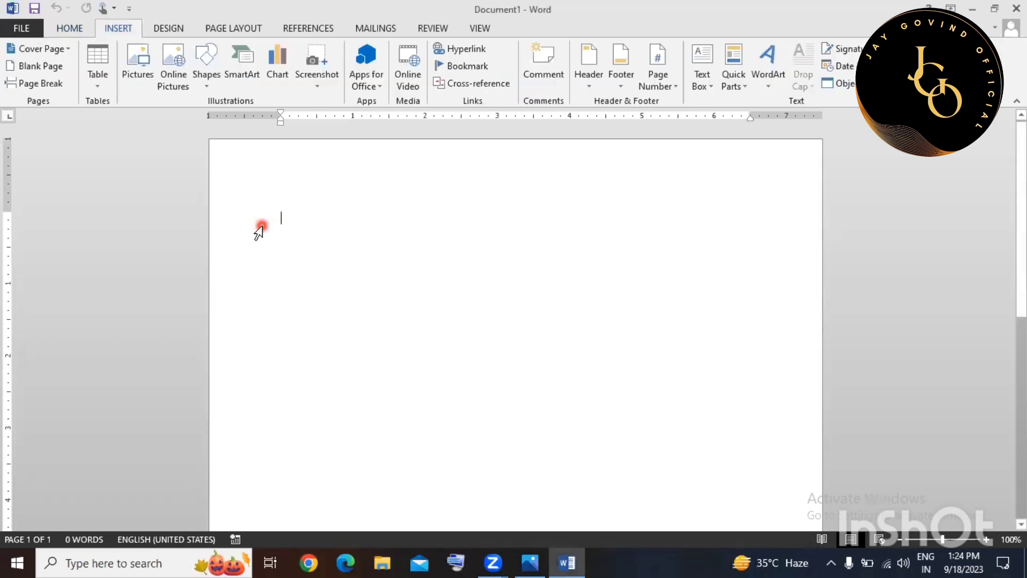
{"action": "left_click", "coordinate": [229, 25]}
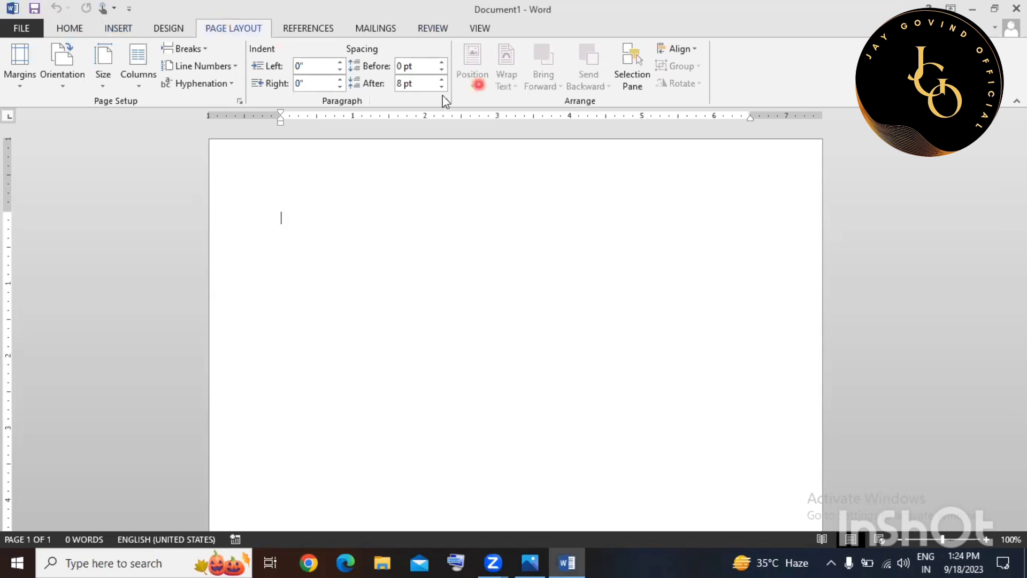
{"action": "left_click", "coordinate": [60, 27]}
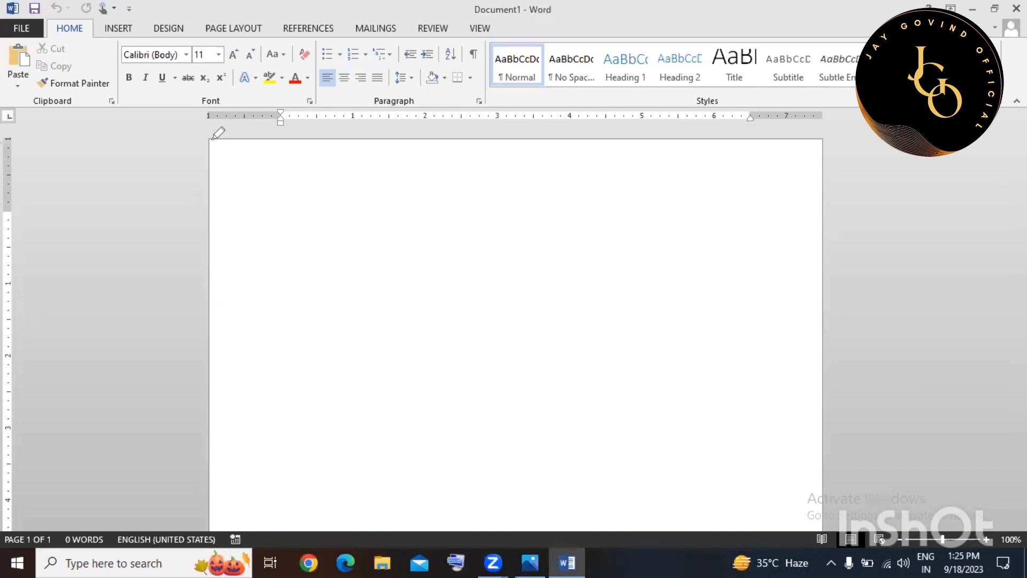
{"action": "mouse_move", "coordinate": [210, 140]}
{"action": "left_mouse_down"}
{"action": "mouse_move", "coordinate": [210, 534]}
{"action": "mouse_move", "coordinate": [382, 531]}
{"action": "left_mouse_up"}
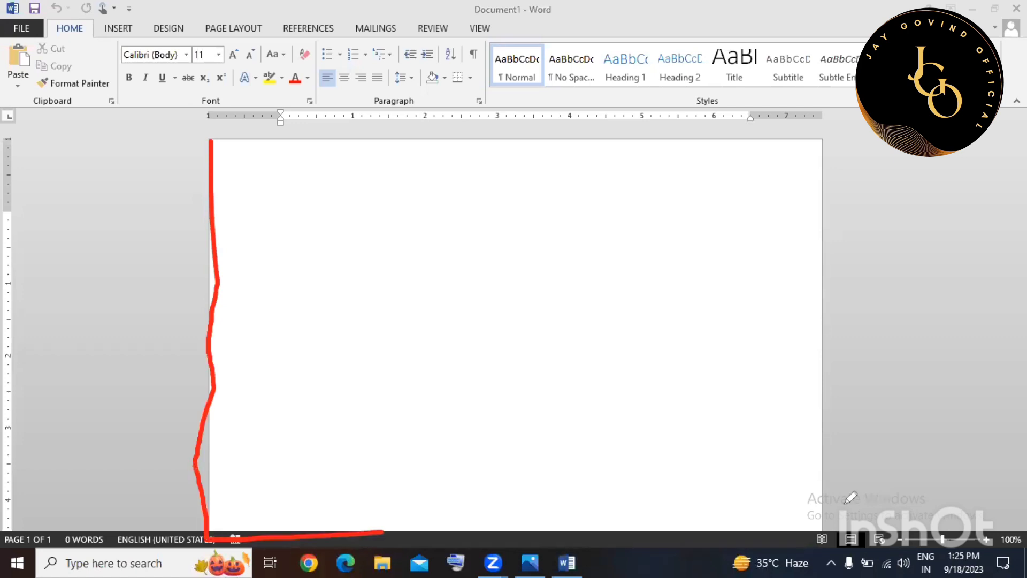
{"action": "mouse_move", "coordinate": [846, 503]}
{"action": "left_mouse_down"}
{"action": "mouse_move", "coordinate": [480, 213]}
{"action": "mouse_move", "coordinate": [694, 339]}
{"action": "mouse_move", "coordinate": [646, 282]}
{"action": "left_mouse_up"}
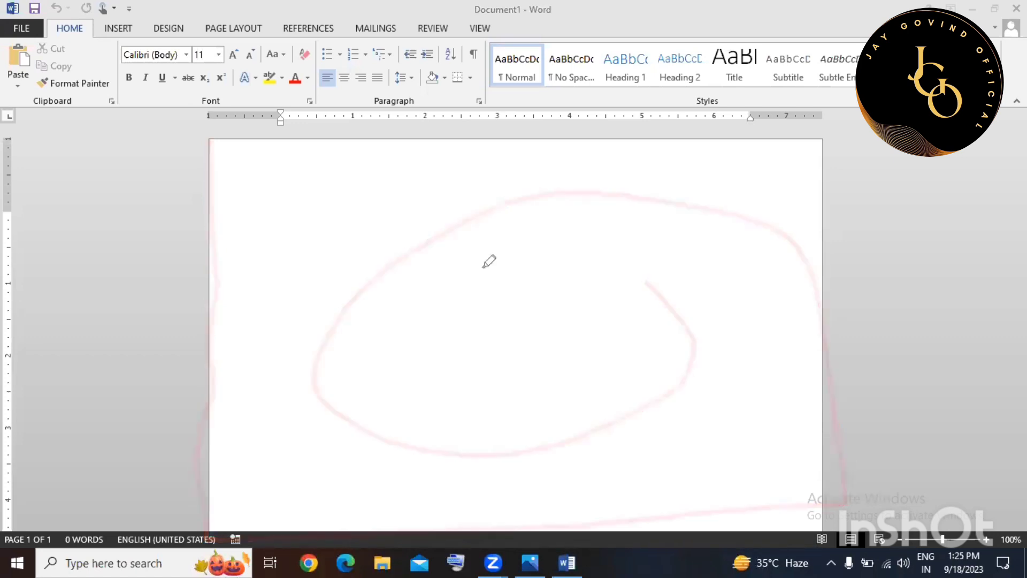
{"action": "mouse_move", "coordinate": [202, 110]}
{"action": "left_mouse_down"}
{"action": "mouse_move", "coordinate": [506, 111]}
{"action": "mouse_move", "coordinate": [579, 130]}
{"action": "left_mouse_up"}
{"action": "left_click_drag", "start_coordinate": [715, 133], "coordinate": [804, 133]}
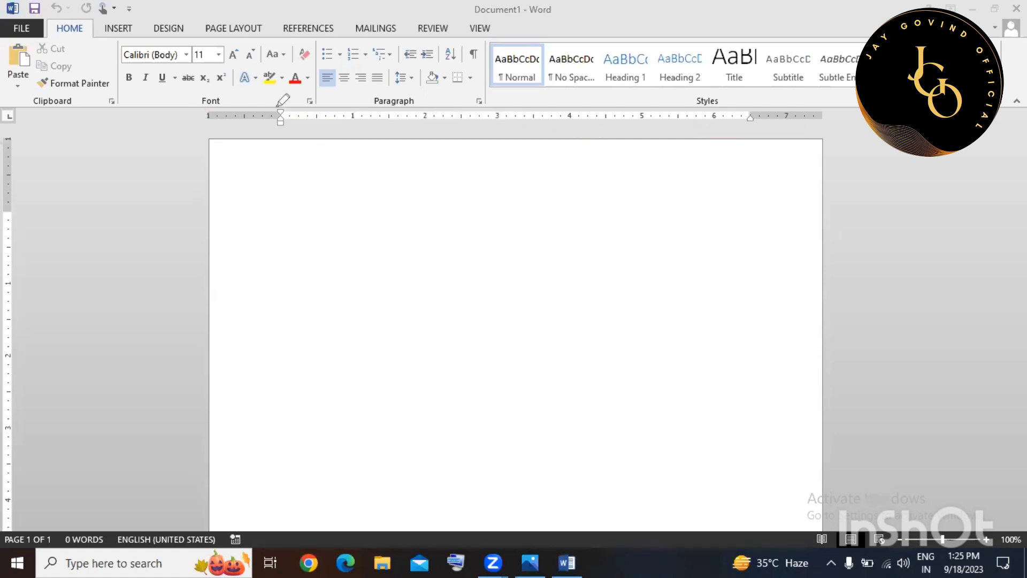
{"action": "left_click_drag", "start_coordinate": [281, 87], "coordinate": [280, 262]}
{"action": "left_click_drag", "start_coordinate": [748, 105], "coordinate": [748, 177]}
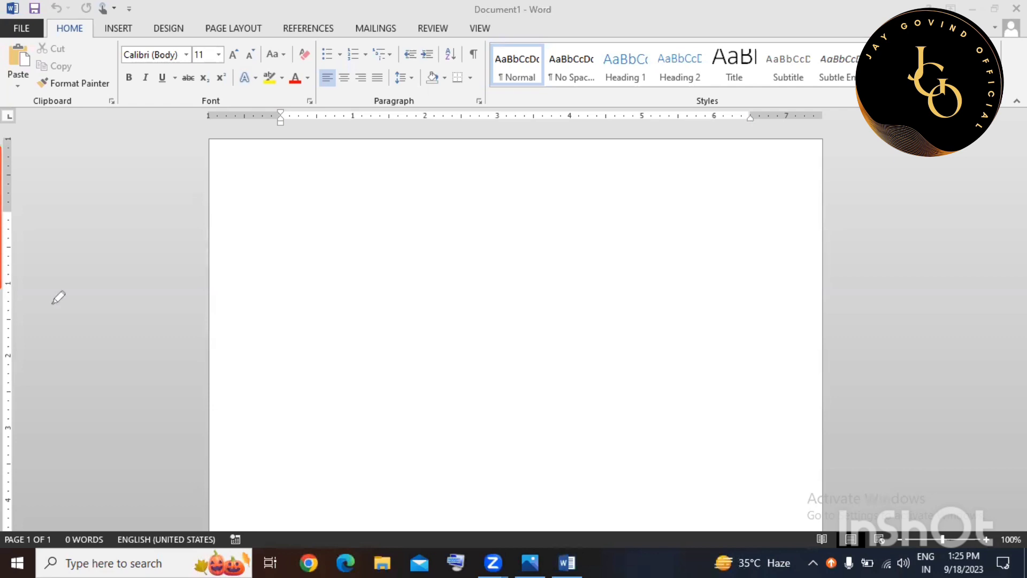
{"action": "mouse_move", "coordinate": [8, 199]}
{"action": "left_mouse_down"}
{"action": "mouse_move", "coordinate": [99, 301]}
{"action": "mouse_move", "coordinate": [22, 358]}
{"action": "left_mouse_up"}
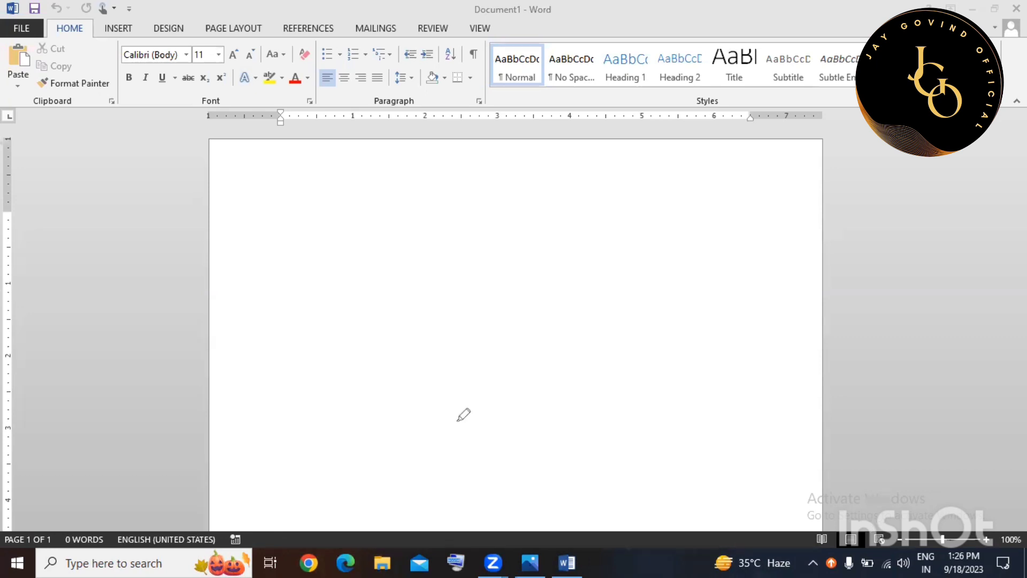
{"action": "left_click", "coordinate": [853, 538]}
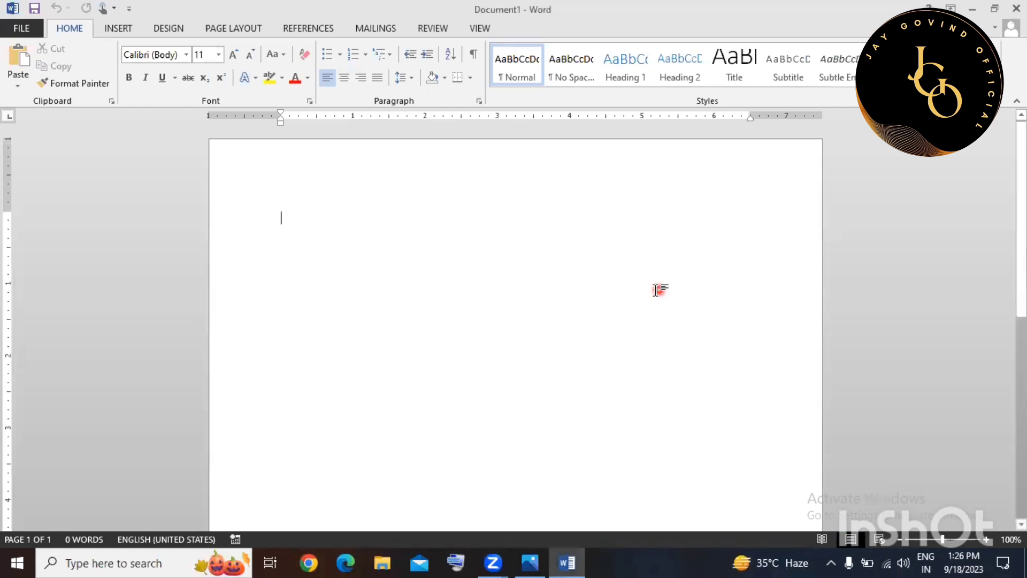
{"action": "left_click", "coordinate": [822, 539]}
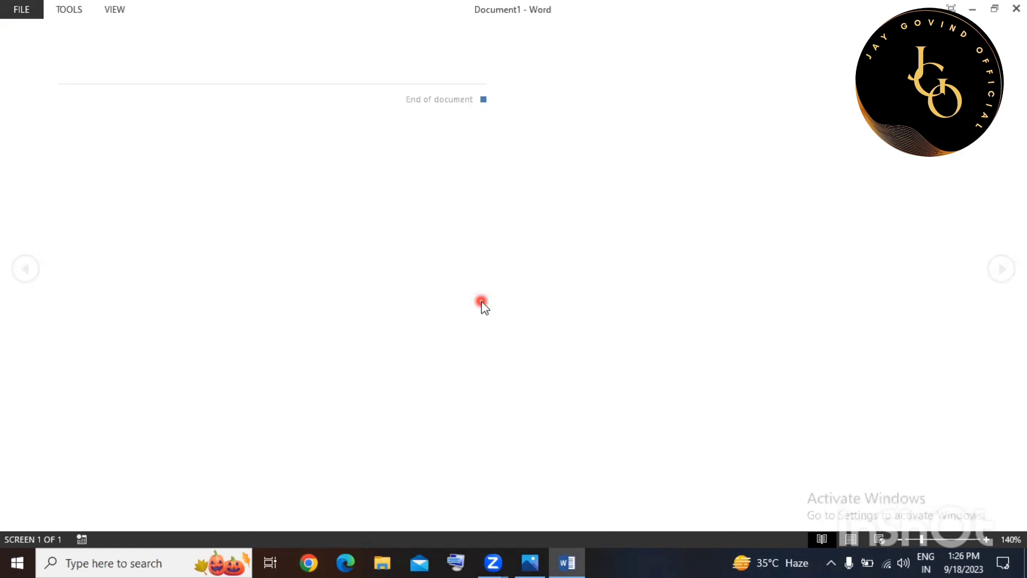
{"action": "key", "text": "Escape"}
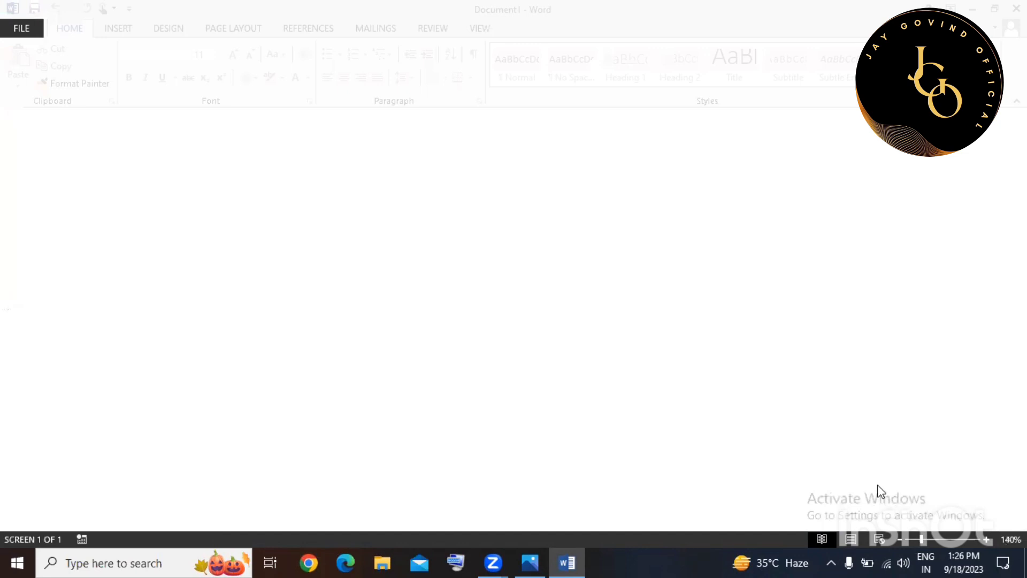
{"action": "left_click", "coordinate": [879, 539]}
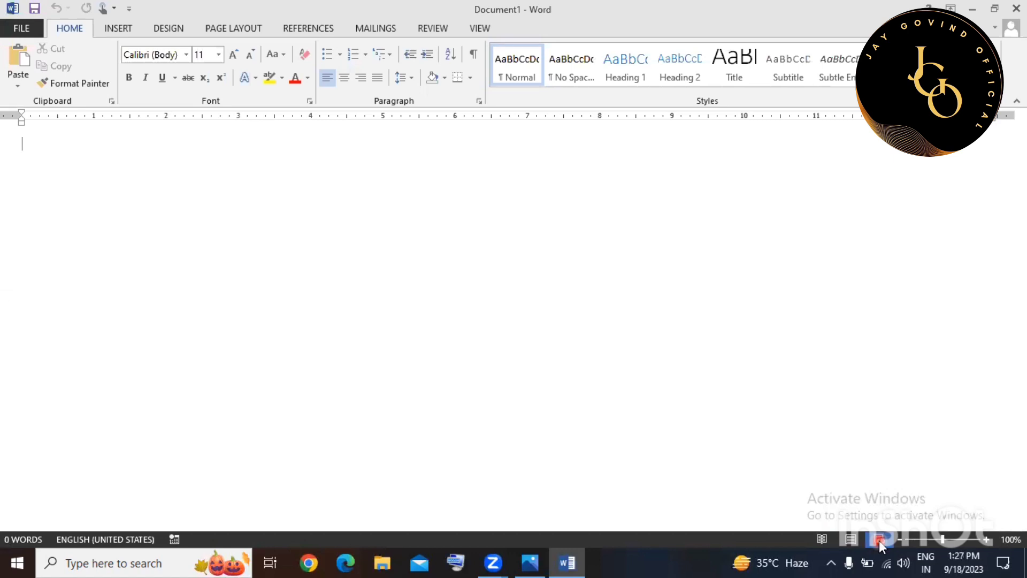
{"action": "left_click", "coordinate": [845, 540]}
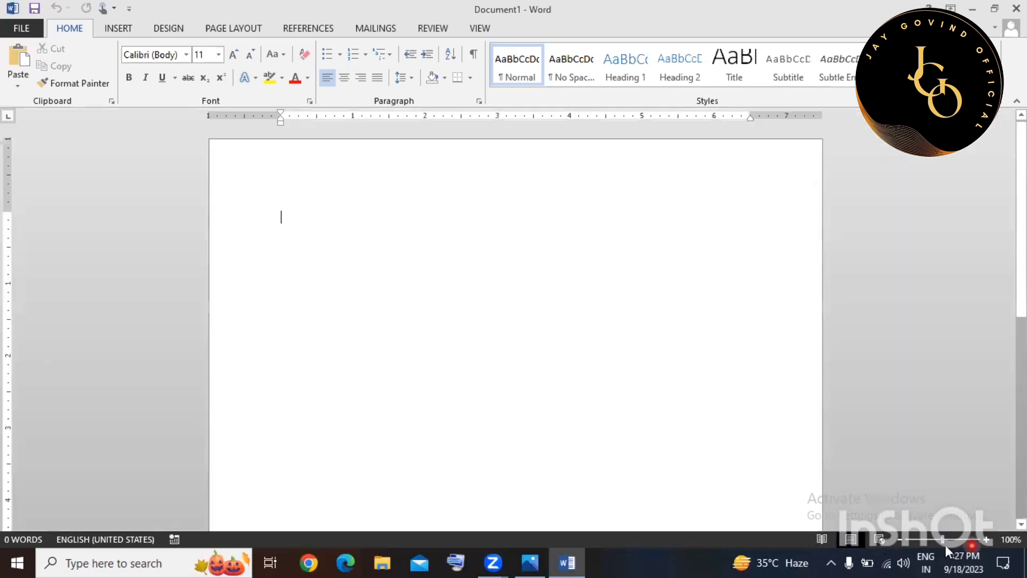
{"action": "left_click", "coordinate": [763, 365]}
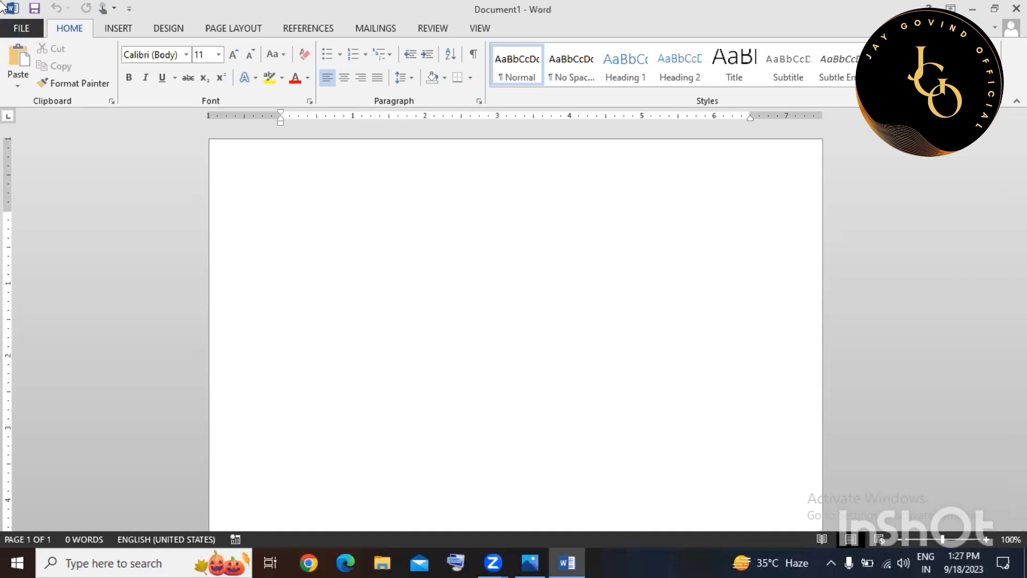
Look at the New templates and Welcome to Word 2013 in backstage, then list recent documents.
{"action": "left_click", "coordinate": [10, 30]}
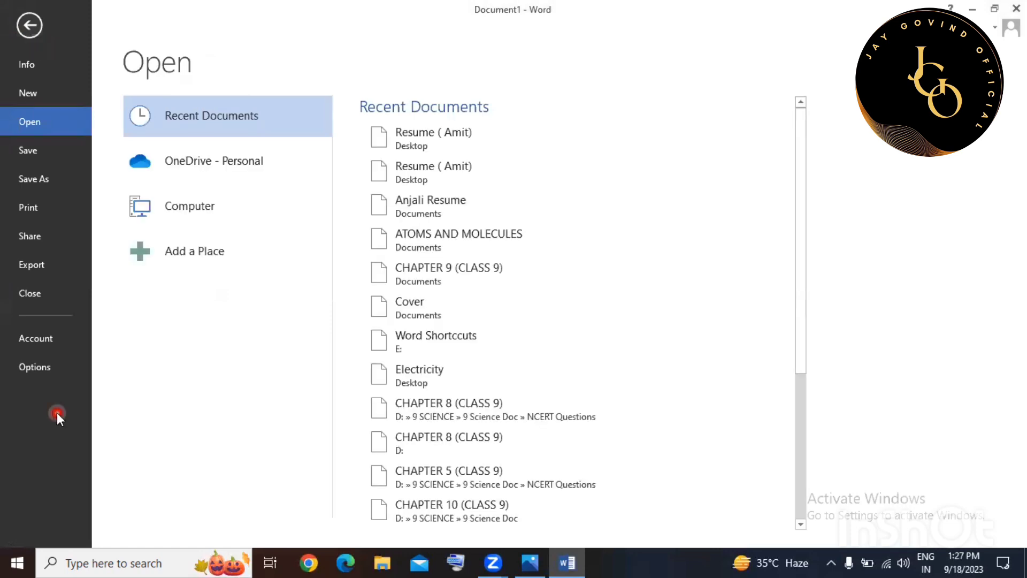
{"action": "left_click", "coordinate": [44, 92]}
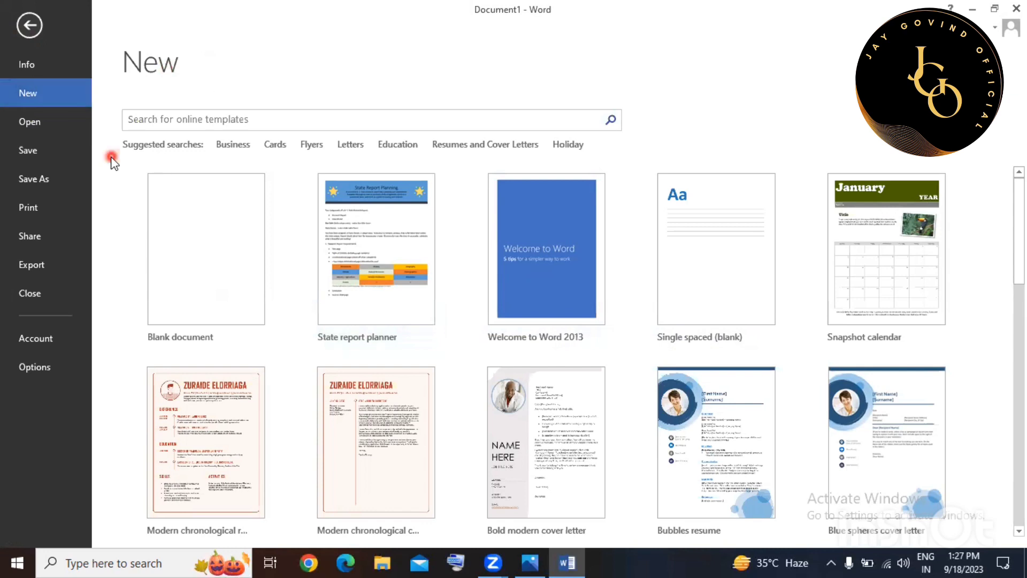
{"action": "left_click", "coordinate": [561, 221]}
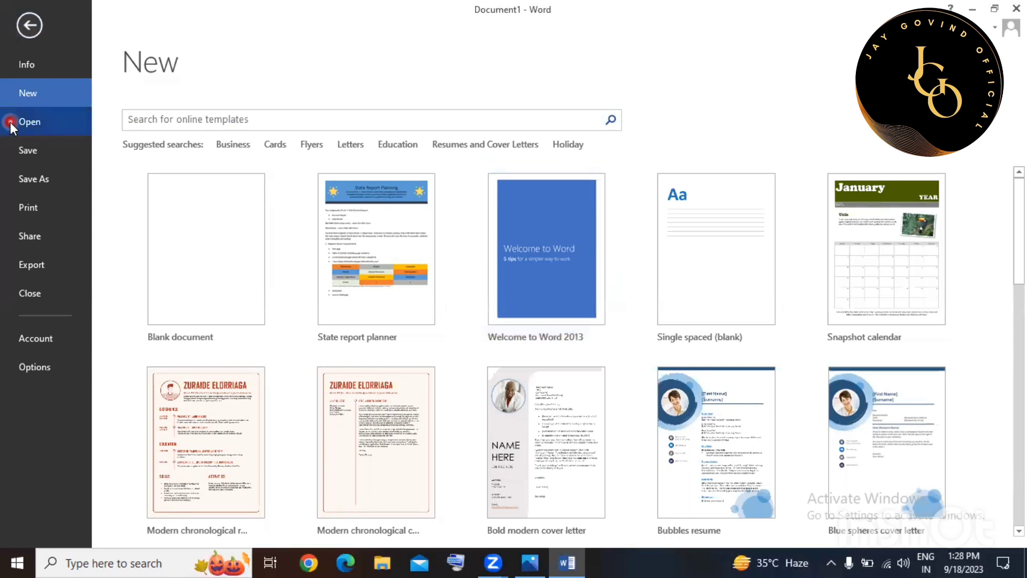
{"action": "left_click", "coordinate": [27, 123]}
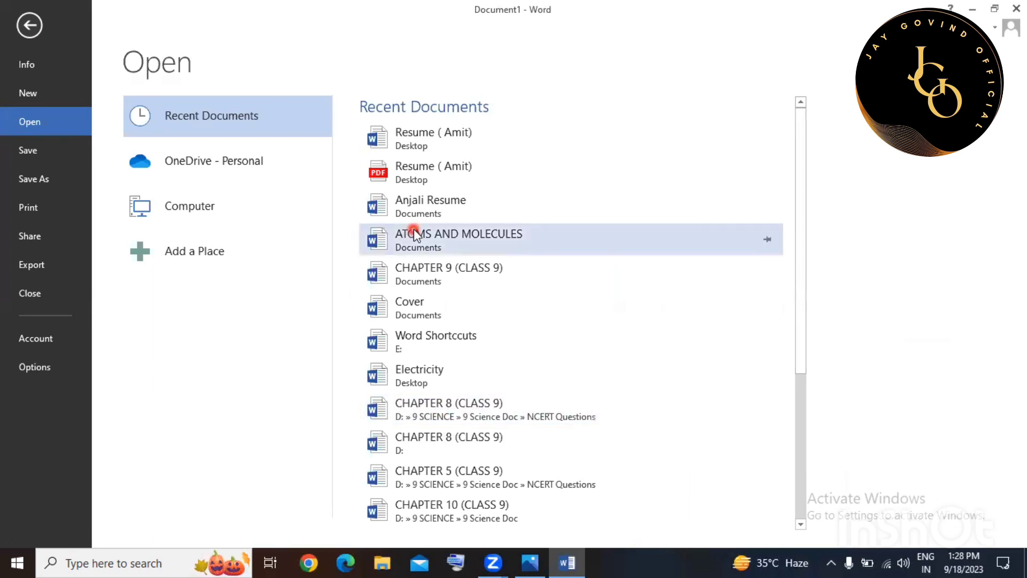
Check the Save and Save As location pages for Document1.
{"action": "left_click", "coordinate": [37, 156]}
{"action": "left_click", "coordinate": [37, 178]}
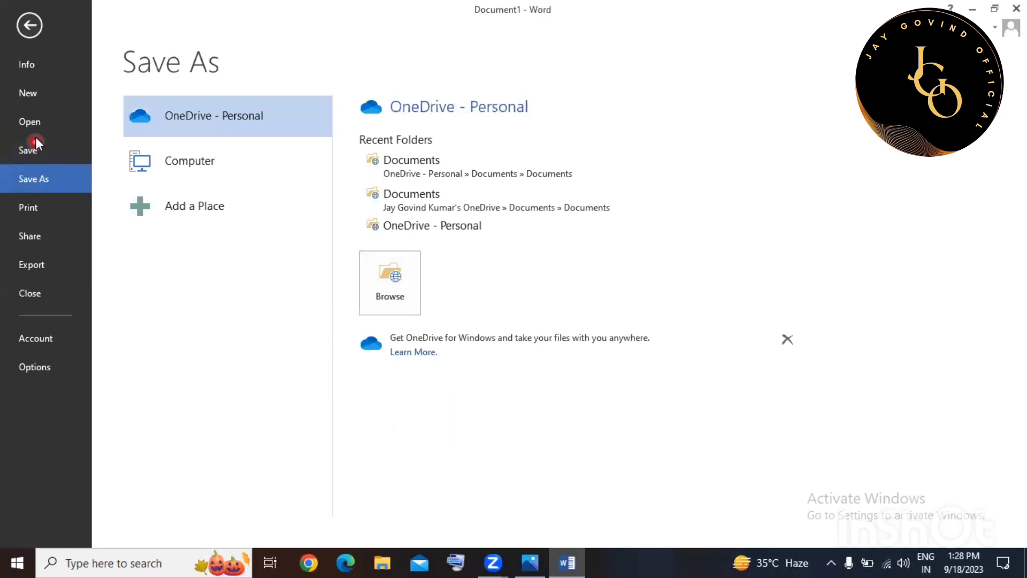
{"action": "left_click", "coordinate": [35, 152]}
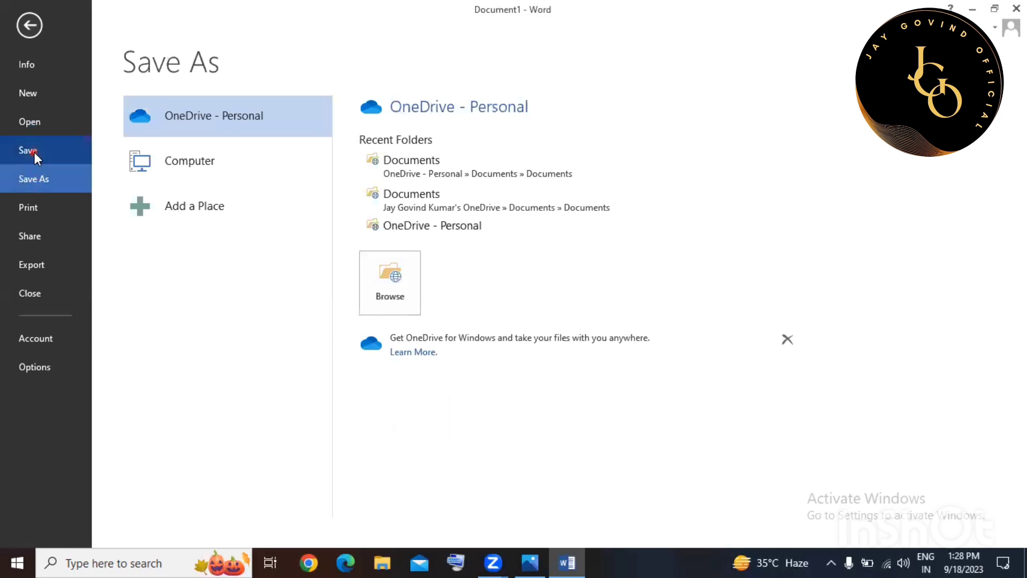
{"action": "left_click", "coordinate": [31, 179]}
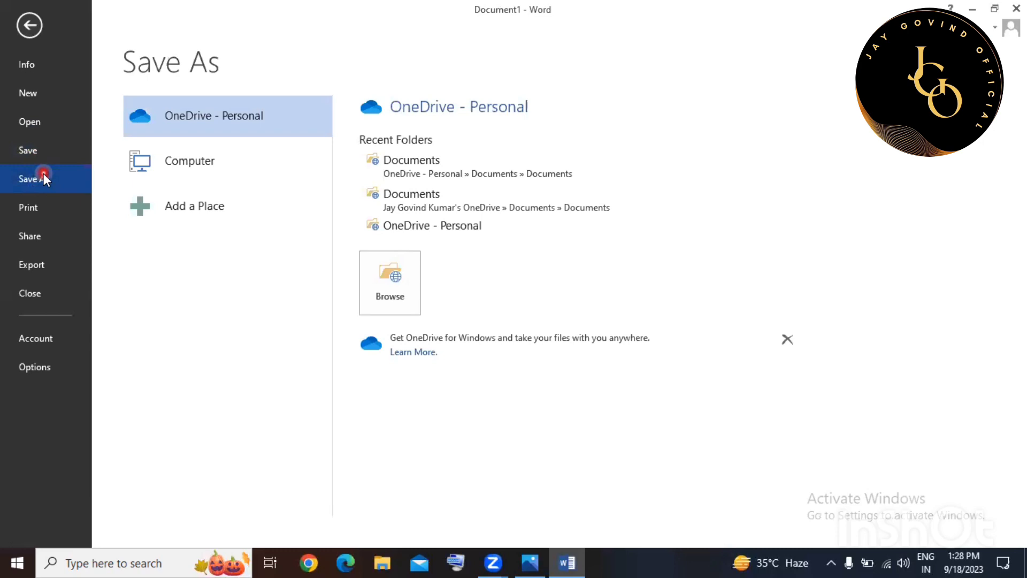
Visit the Print page cancelling the printer connection, then the Share options, ending on Export.
{"action": "left_click", "coordinate": [24, 206]}
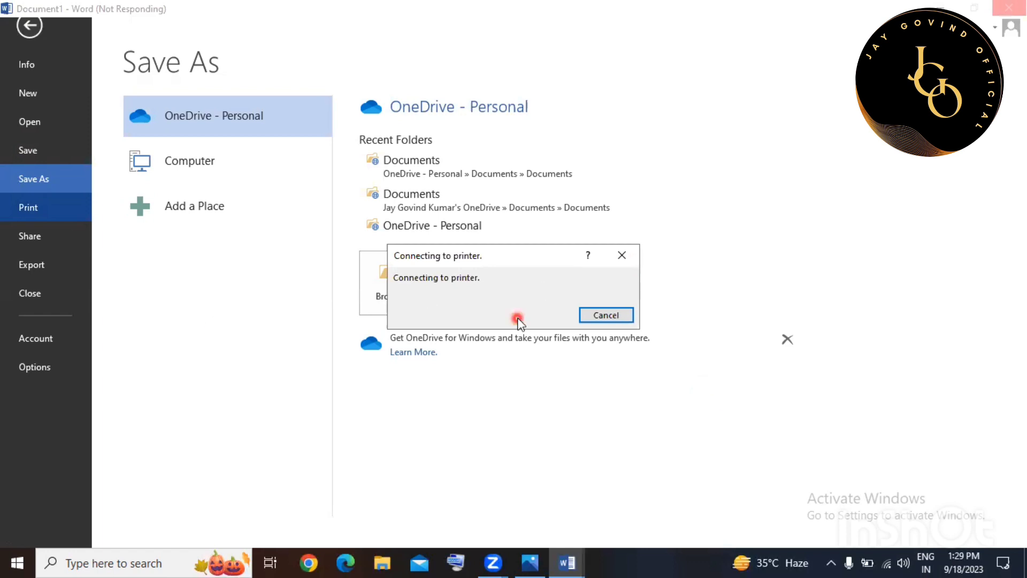
{"action": "left_click", "coordinate": [593, 317]}
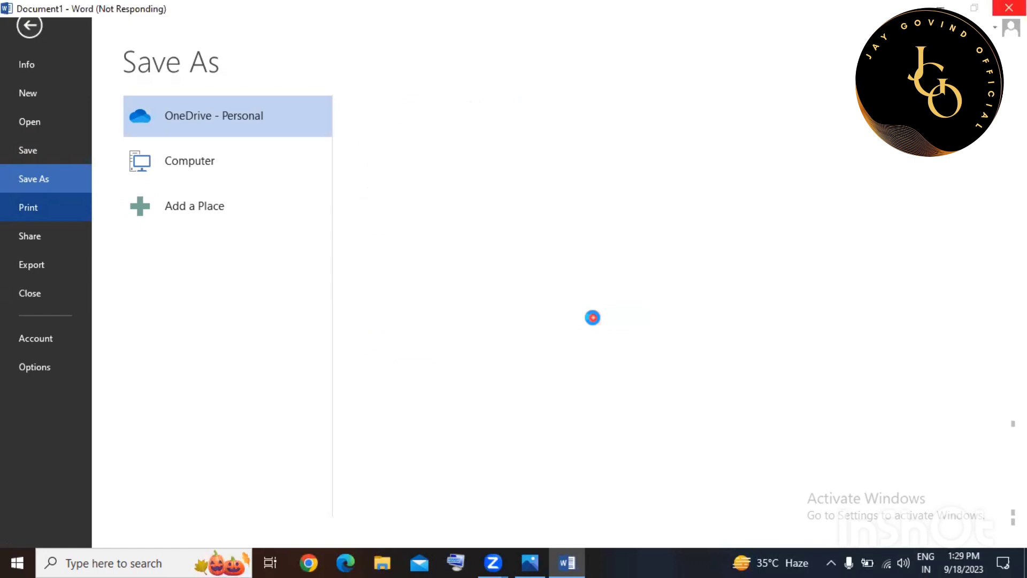
{"action": "left_click", "coordinate": [35, 245]}
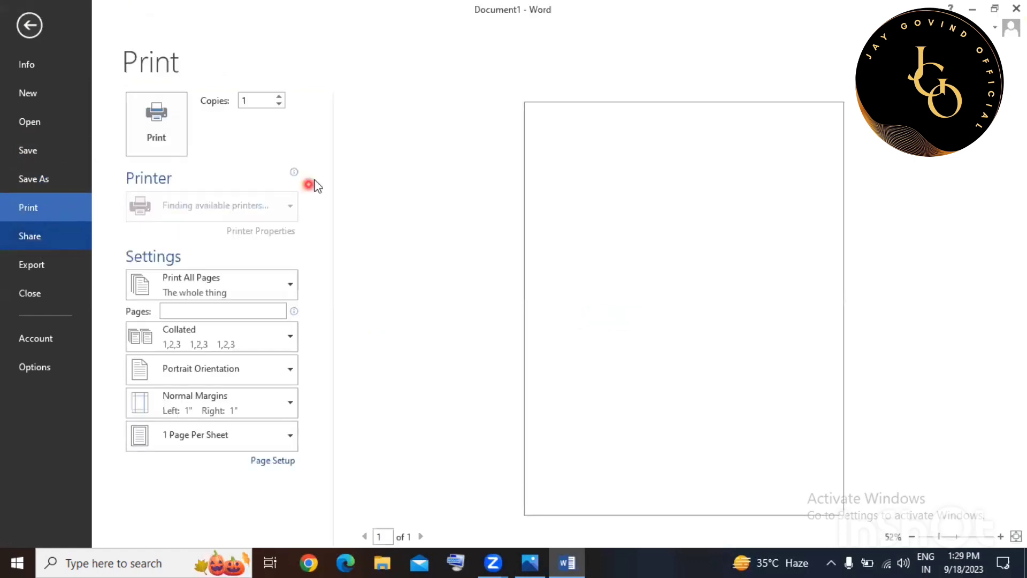
{"action": "left_click", "coordinate": [56, 233]}
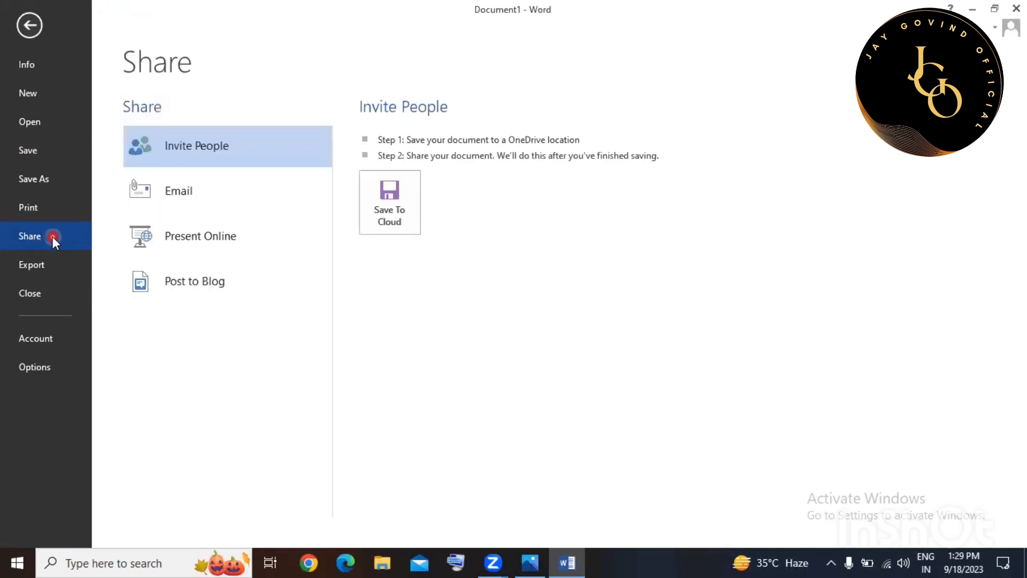
{"action": "left_click", "coordinate": [207, 159]}
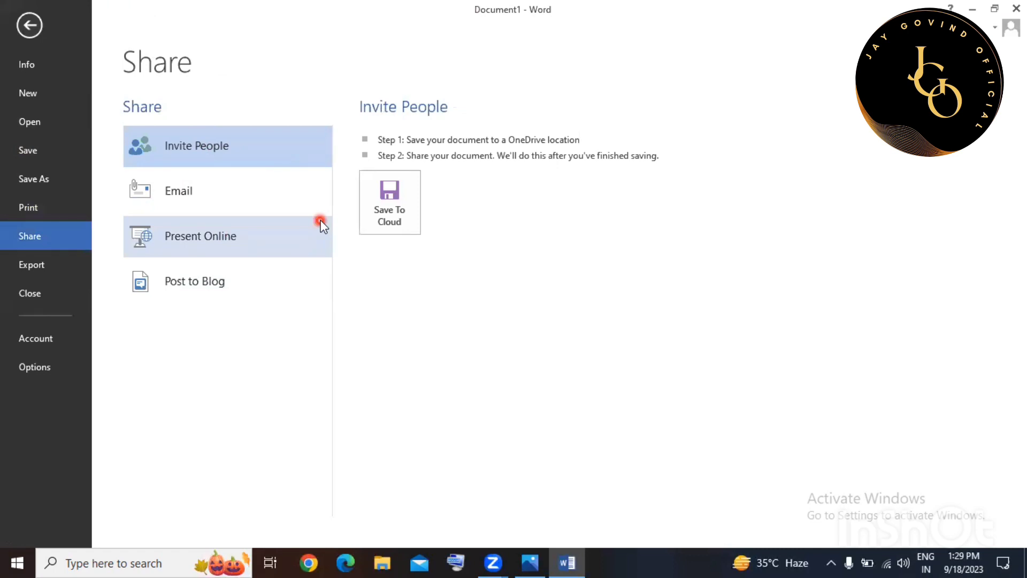
{"action": "left_click", "coordinate": [26, 261]}
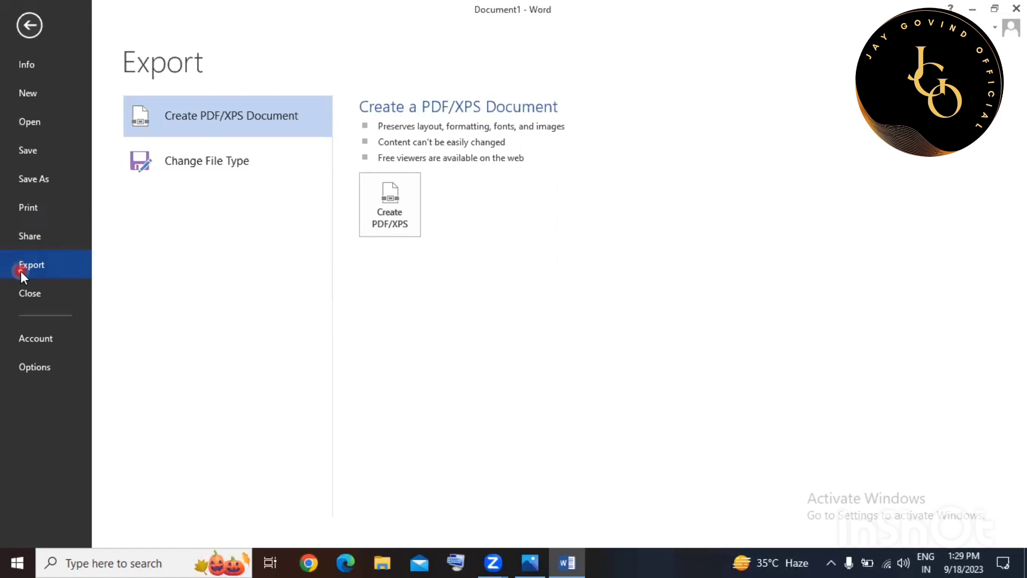
Try Change File Type and Create PDF/XPS Document, then close Document1 leaving Word empty.
{"action": "left_click", "coordinate": [164, 147]}
{"action": "left_click", "coordinate": [182, 130]}
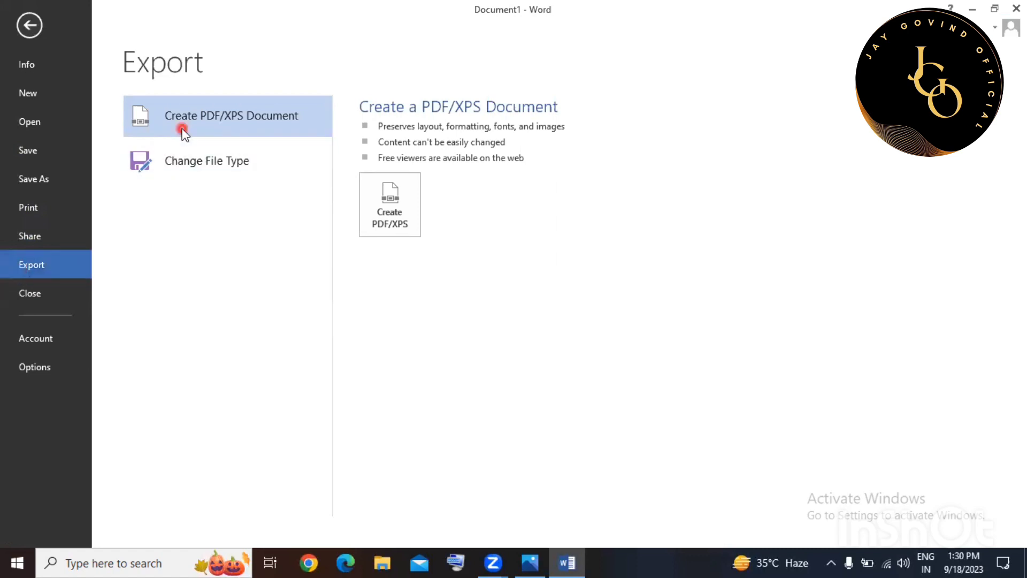
{"action": "left_click", "coordinate": [259, 150]}
{"action": "left_click", "coordinate": [392, 226]}
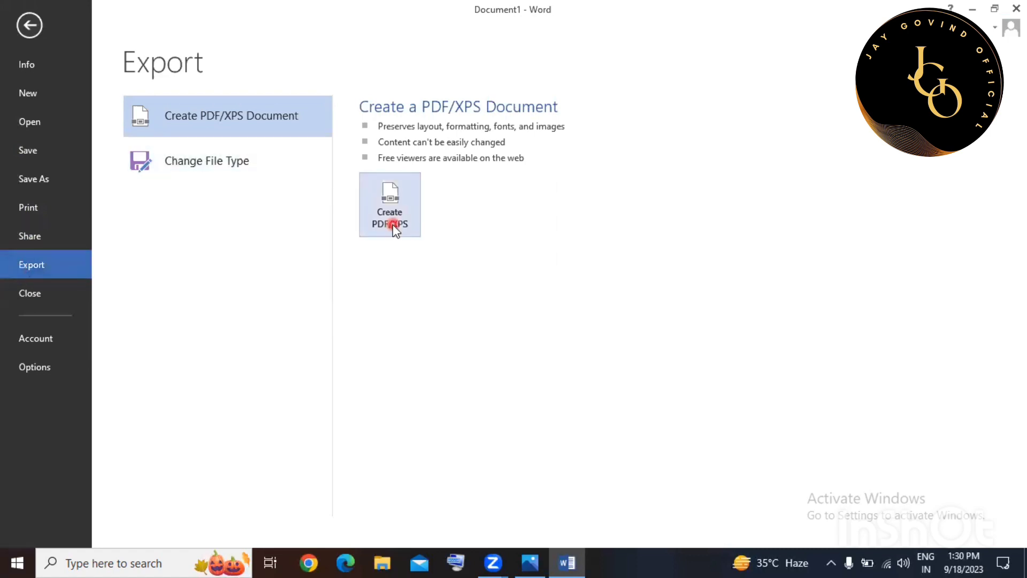
{"action": "left_click", "coordinate": [550, 177]}
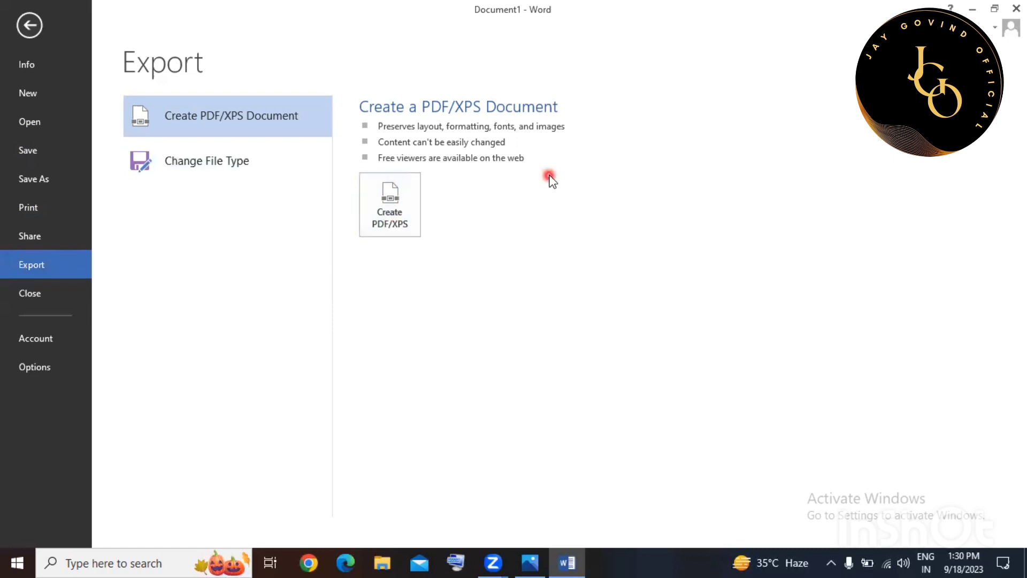
{"action": "left_click", "coordinate": [55, 299]}
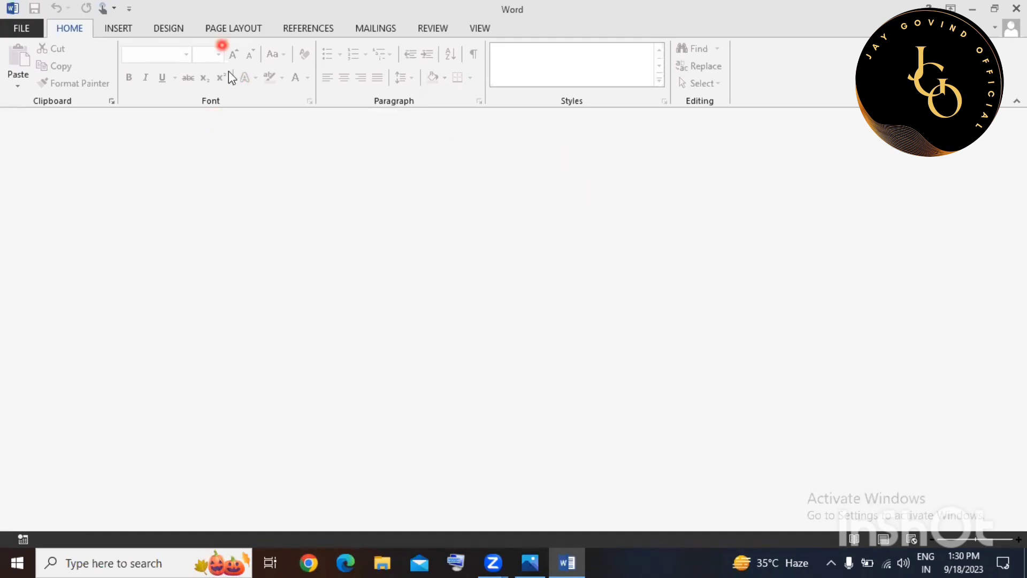
Open the Account page in Backstage view to see the user, background, theme and product details.
{"action": "left_click", "coordinate": [26, 28]}
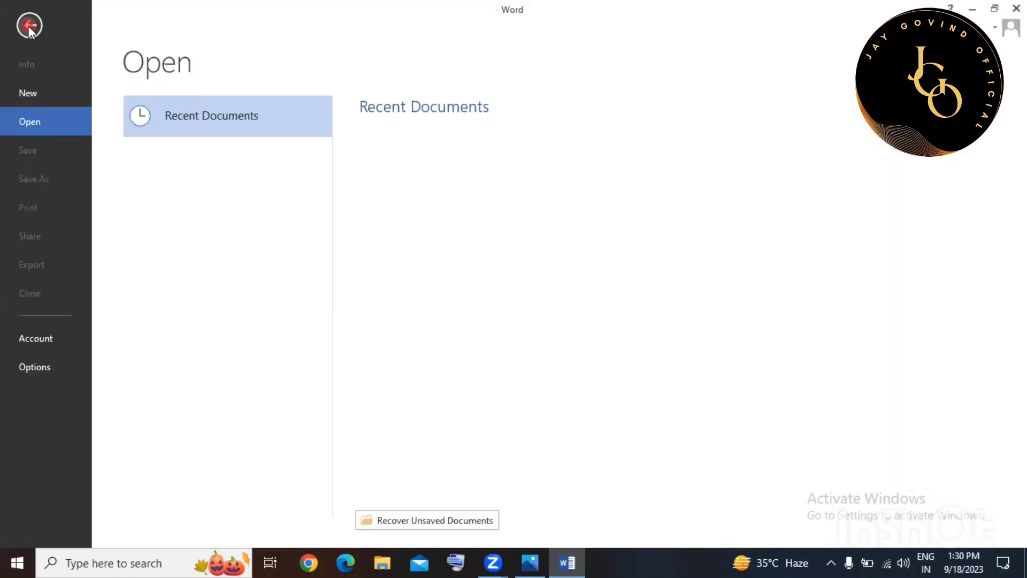
{"action": "left_click", "coordinate": [39, 366]}
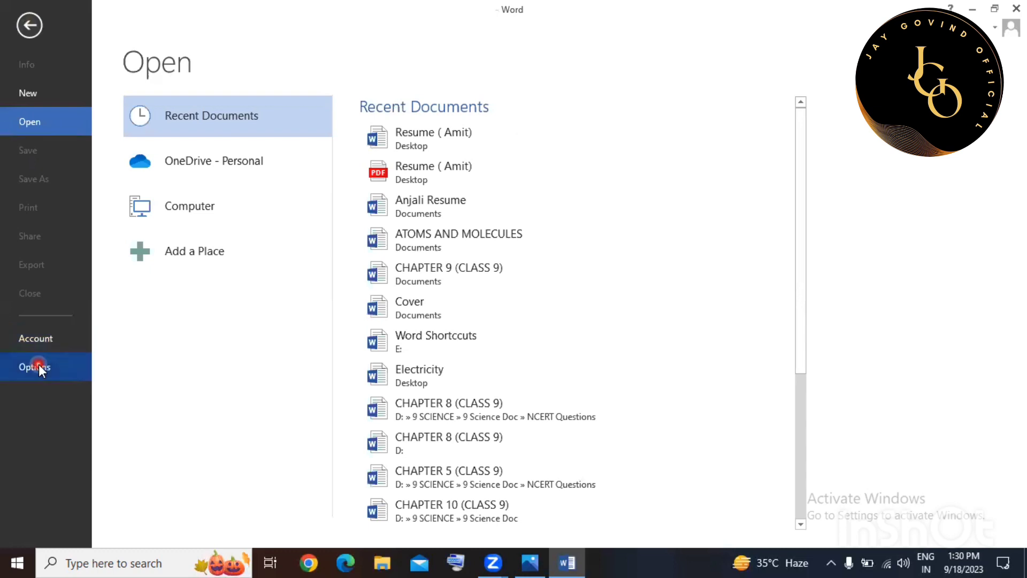
{"action": "left_click", "coordinate": [39, 335]}
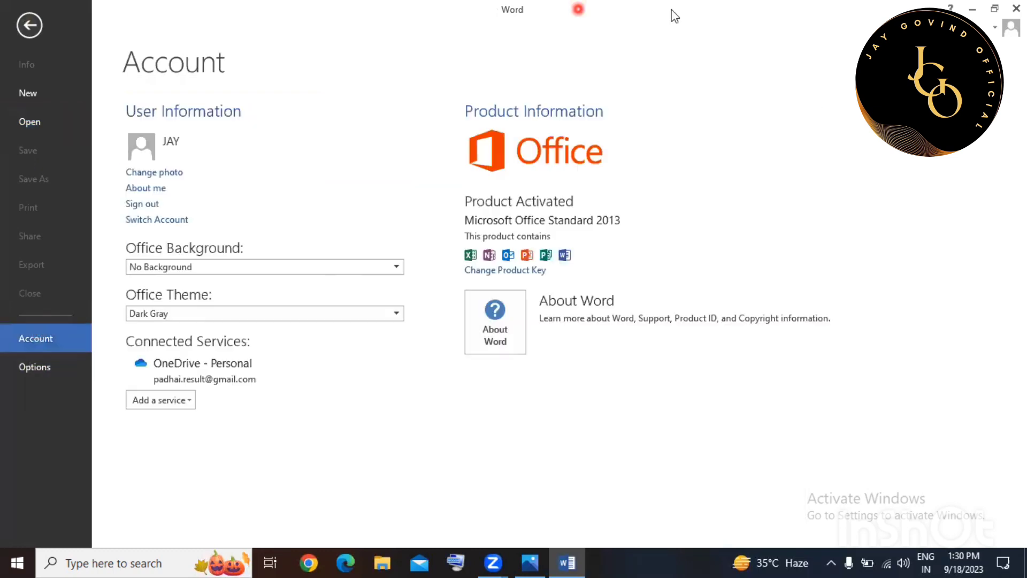
Set the Office Background to Circles and Stripes, then change it to Doodle Diamonds.
{"action": "left_click", "coordinate": [398, 175]}
{"action": "left_click", "coordinate": [239, 267]}
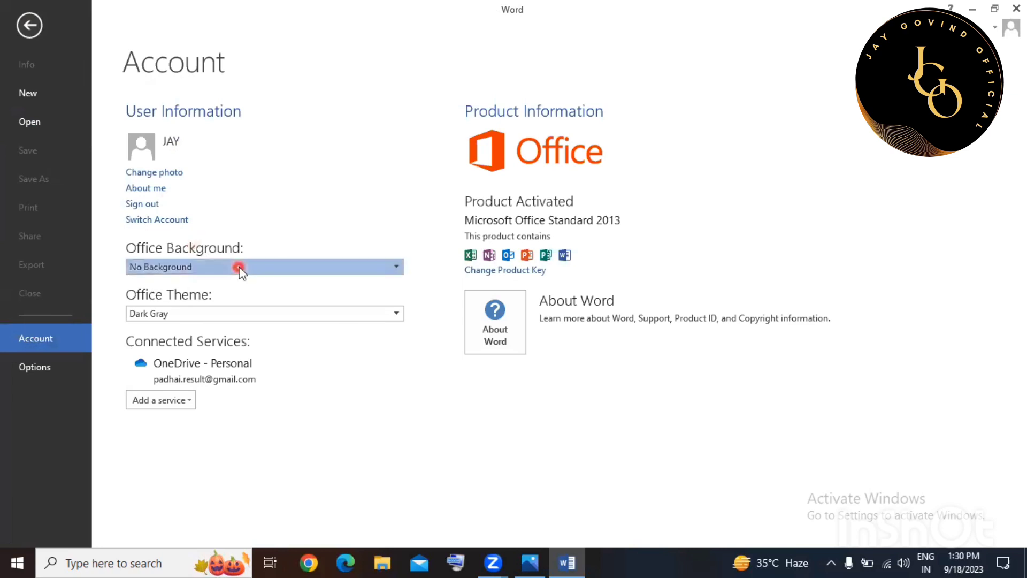
{"action": "left_click", "coordinate": [242, 268]}
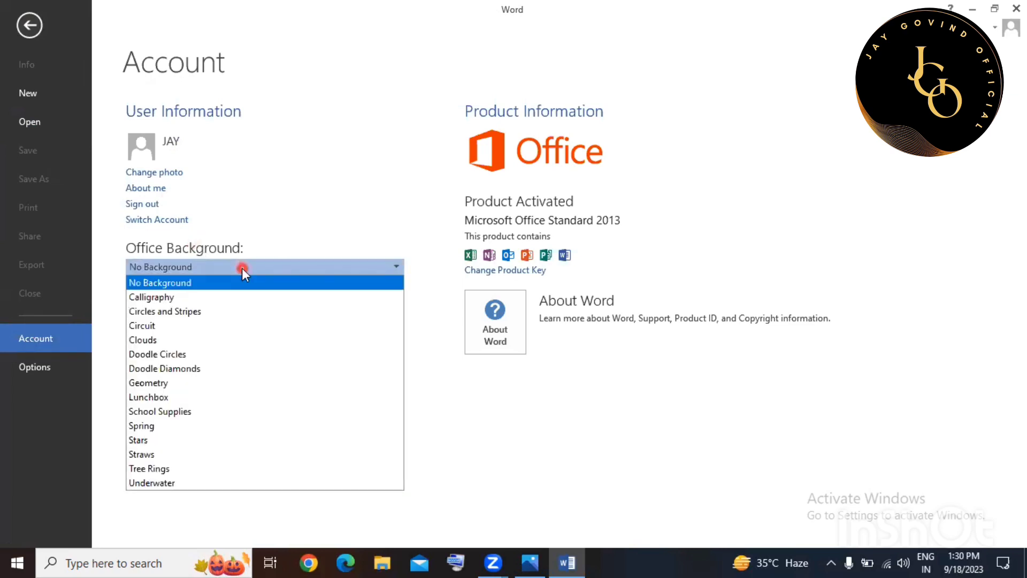
{"action": "left_click", "coordinate": [235, 273]}
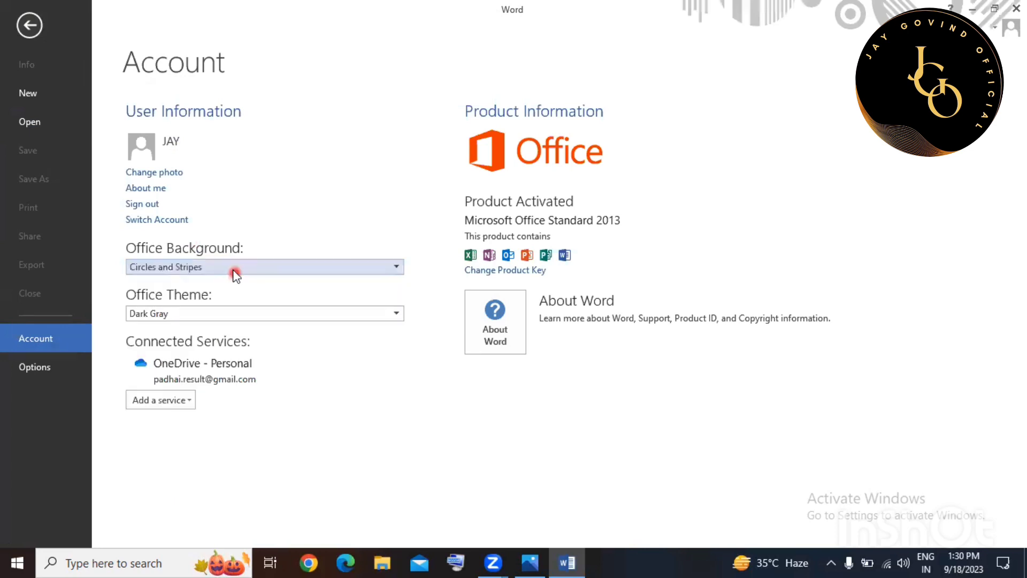
{"action": "left_click", "coordinate": [234, 270]}
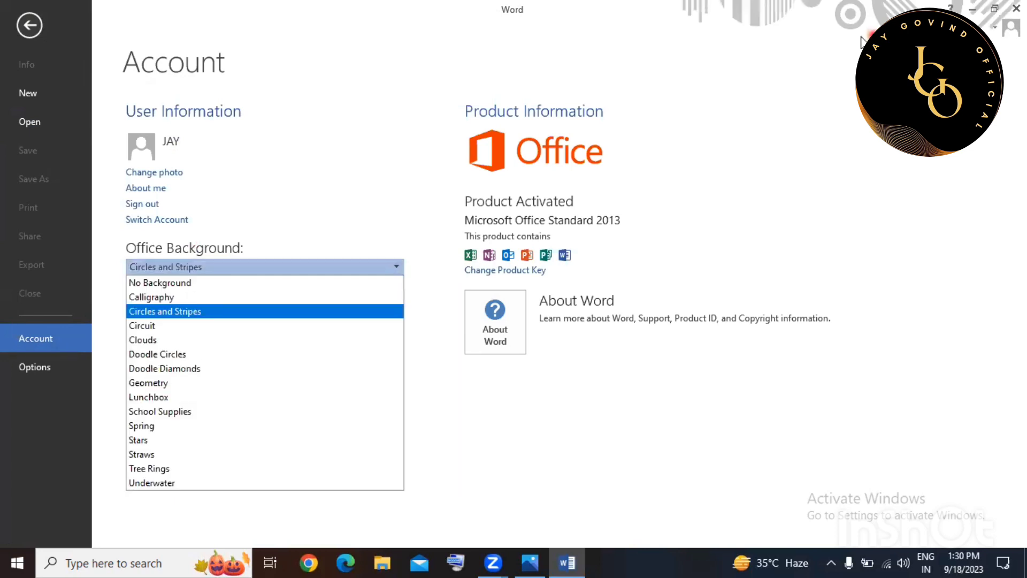
{"action": "left_click", "coordinate": [188, 369]}
Switch the Office Theme to White, then to Light Gray, and bring up Word Options.
{"action": "left_click", "coordinate": [179, 314]}
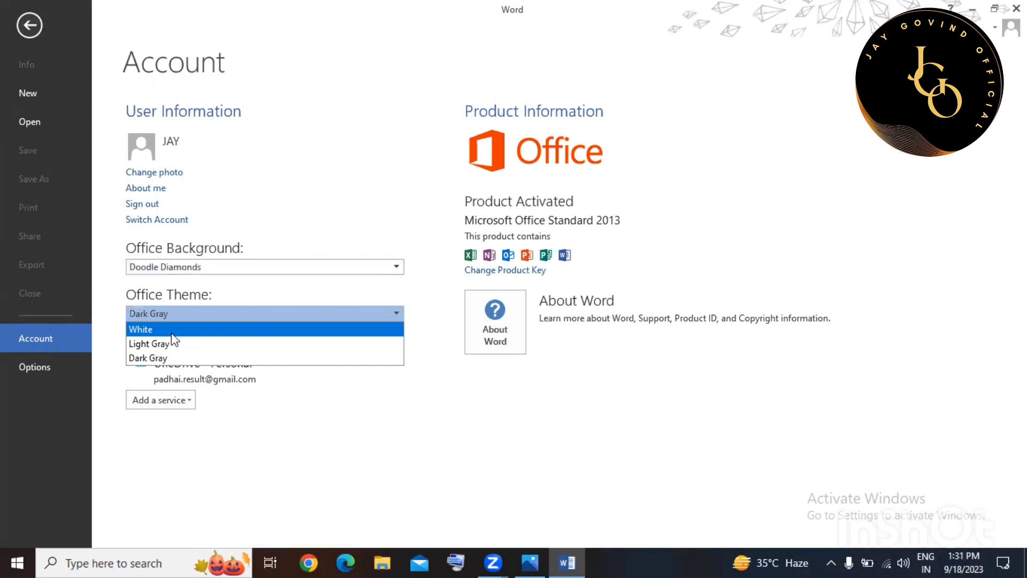
{"action": "left_click", "coordinate": [167, 331]}
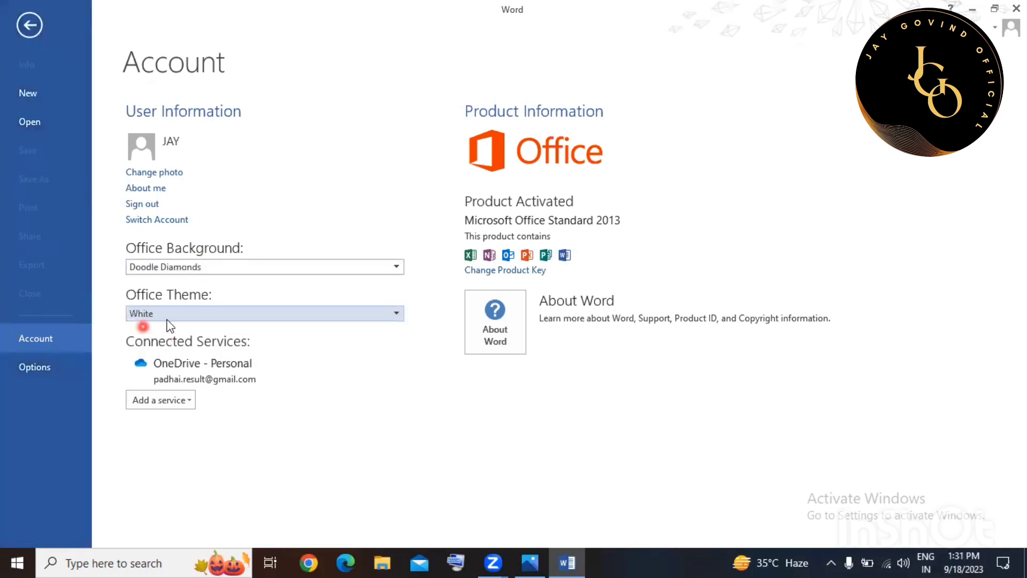
{"action": "left_click", "coordinate": [185, 319]}
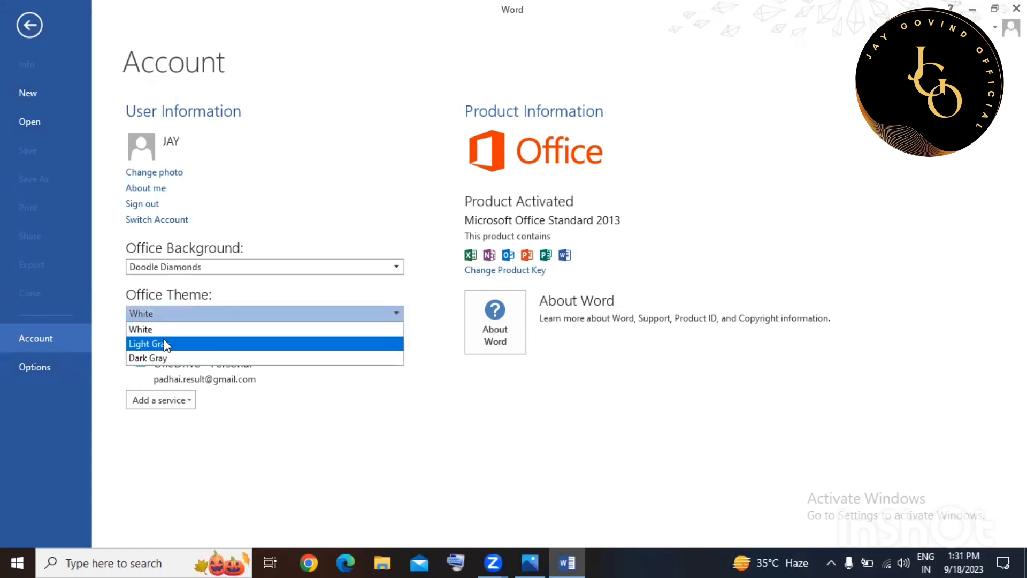
{"action": "left_click", "coordinate": [164, 341]}
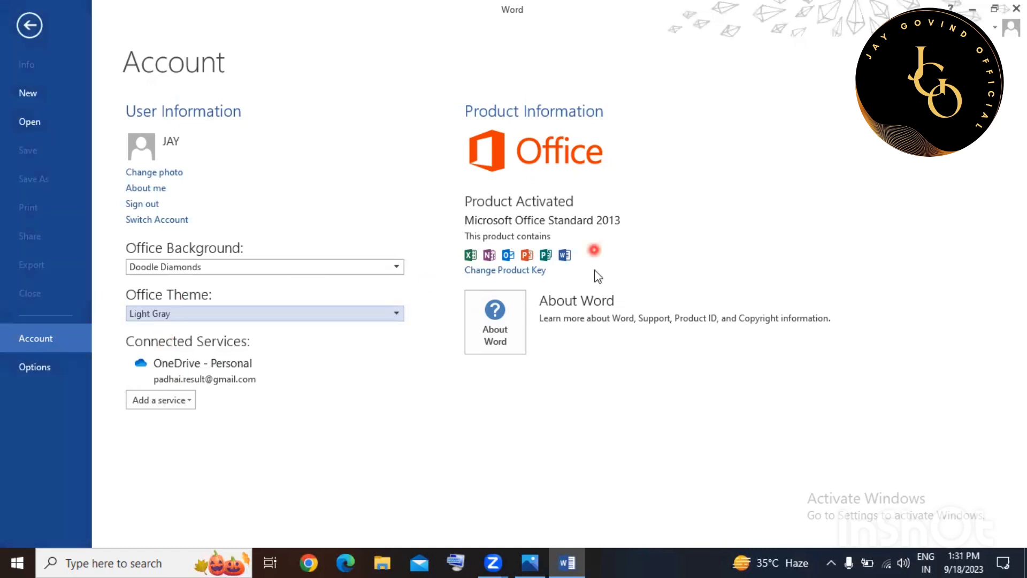
{"action": "left_click", "coordinate": [506, 270]}
{"action": "left_click", "coordinate": [51, 374]}
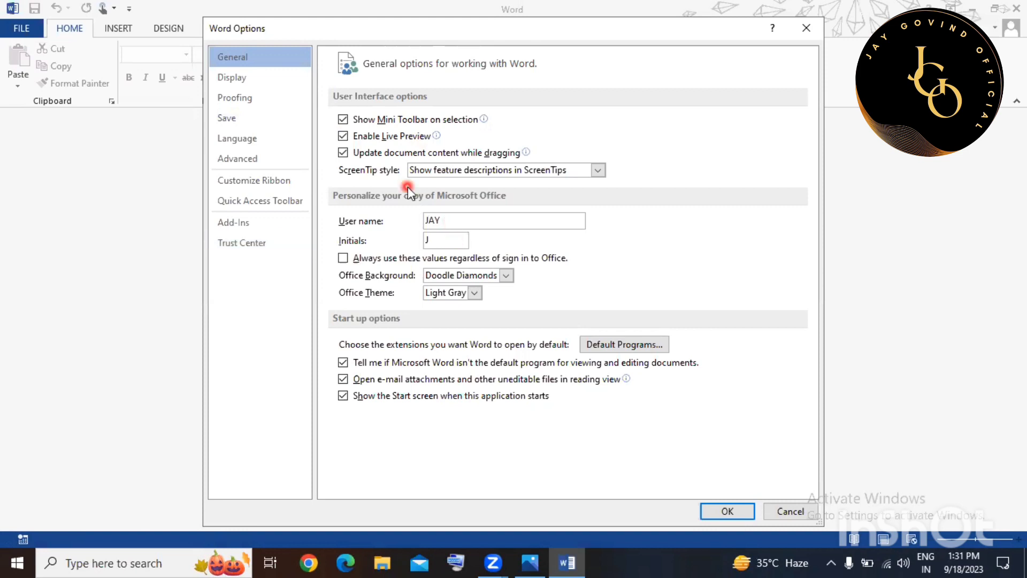
Browse the Display, Proofing, Customize Ribbon and Quick Access Toolbar pages, then cancel Word Options.
{"action": "left_click", "coordinate": [249, 75]}
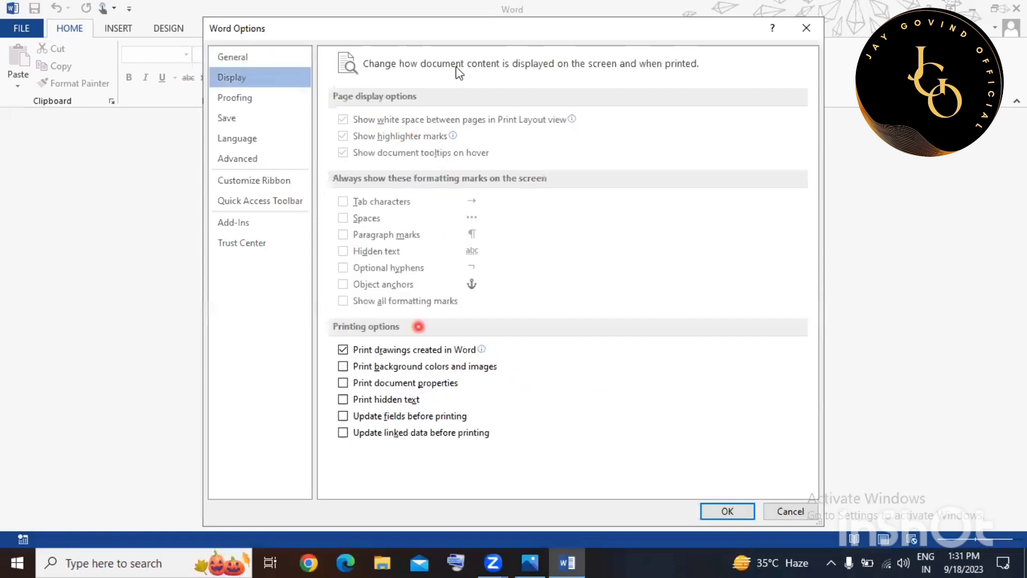
{"action": "left_click", "coordinate": [274, 101]}
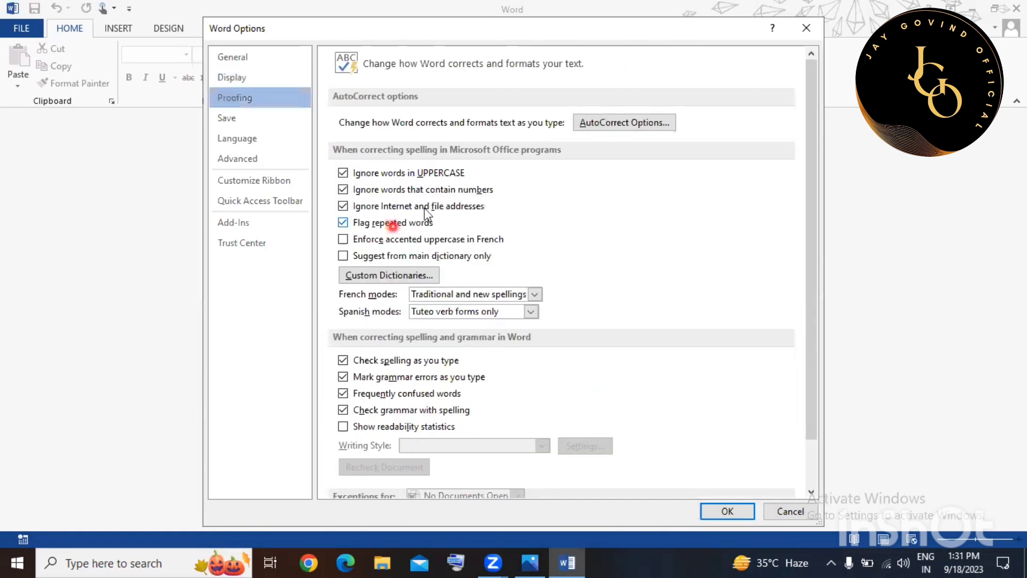
{"action": "left_click", "coordinate": [265, 182]}
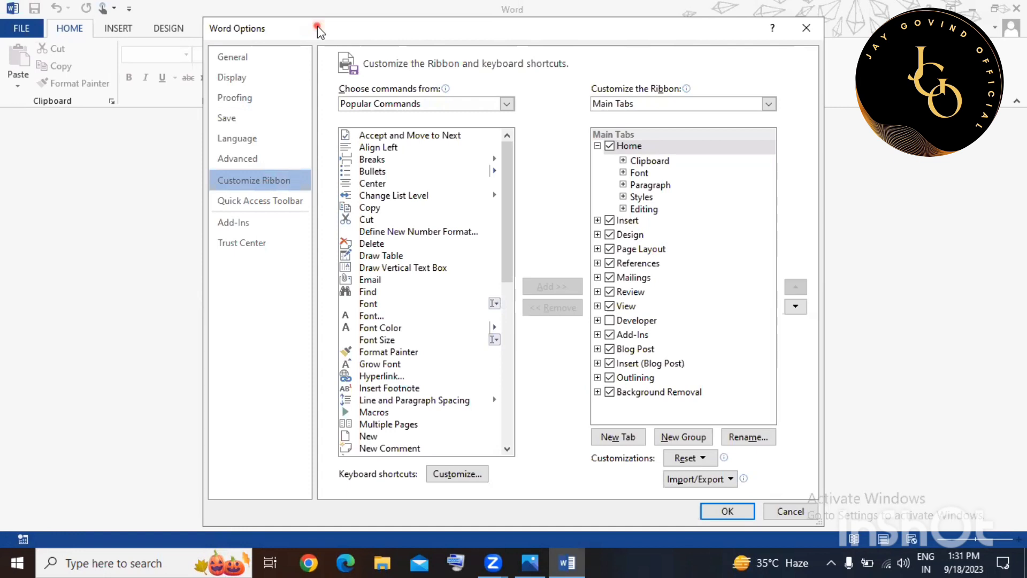
{"action": "left_click_drag", "start_coordinate": [383, 28], "coordinate": [538, 52]}
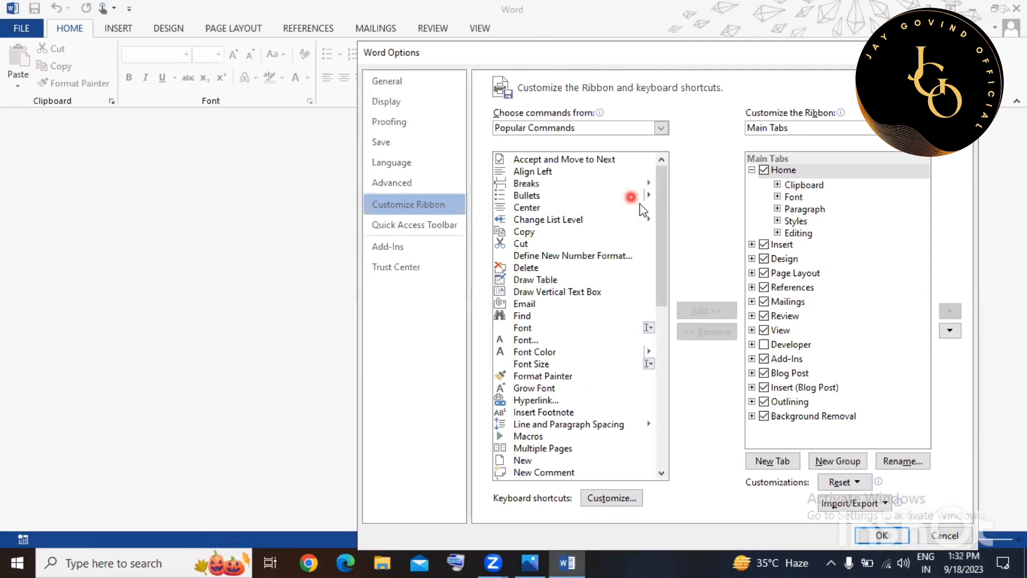
{"action": "left_click", "coordinate": [432, 219]}
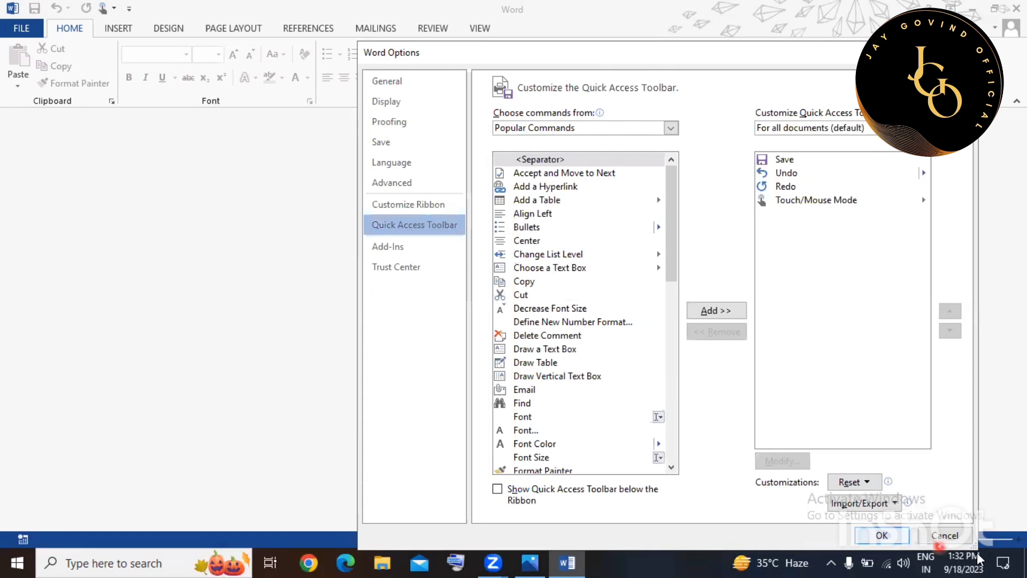
{"action": "left_click", "coordinate": [944, 534]}
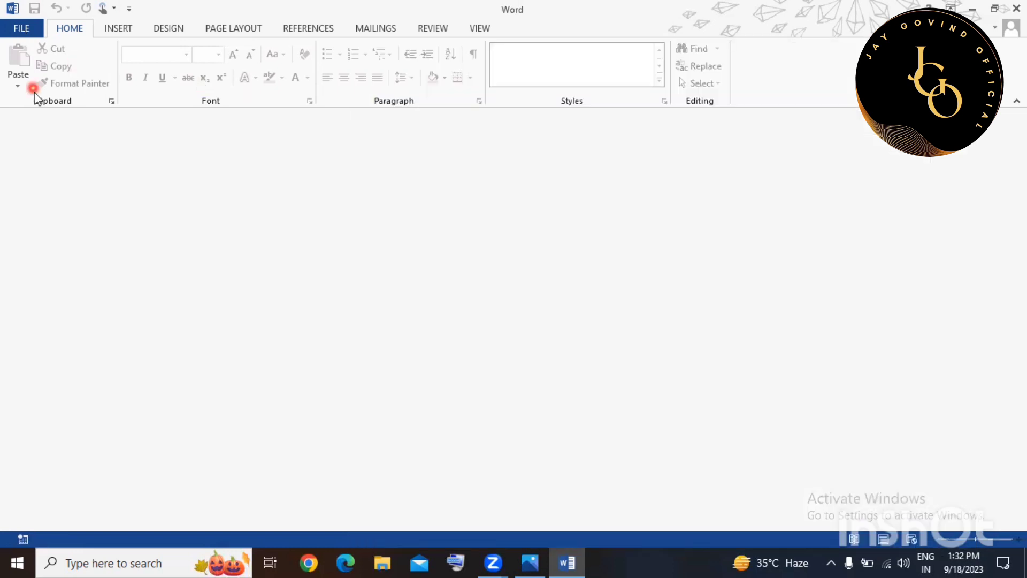
Create a new blank document, Document2, from File > New.
{"action": "left_click", "coordinate": [22, 29]}
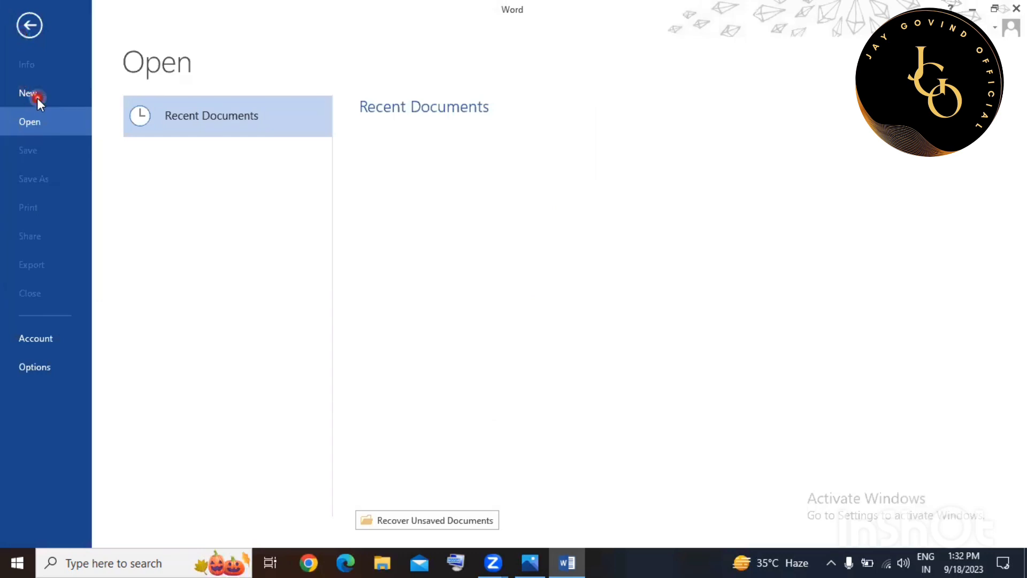
{"action": "key", "text": "Escape"}
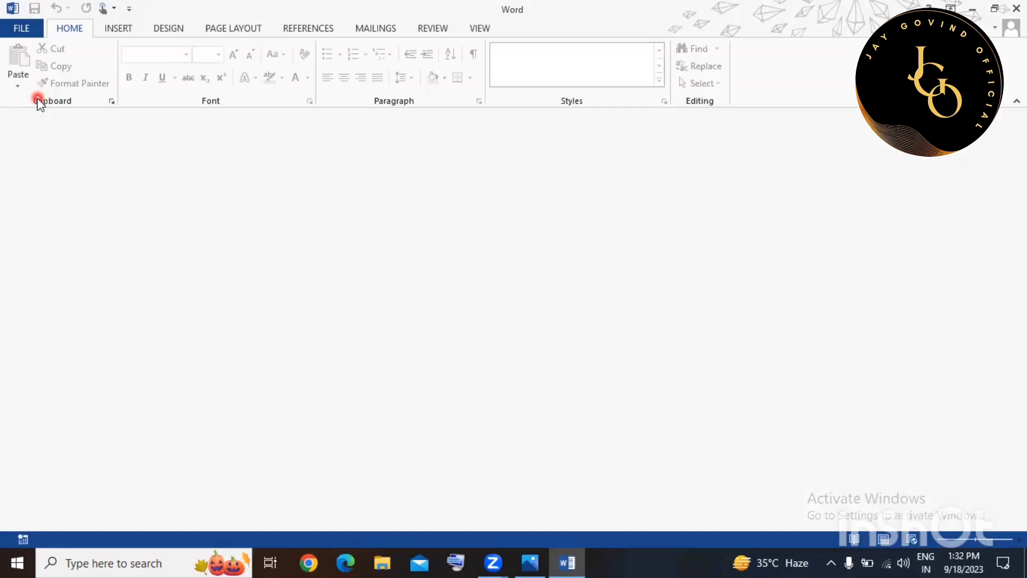
{"action": "left_click", "coordinate": [23, 34]}
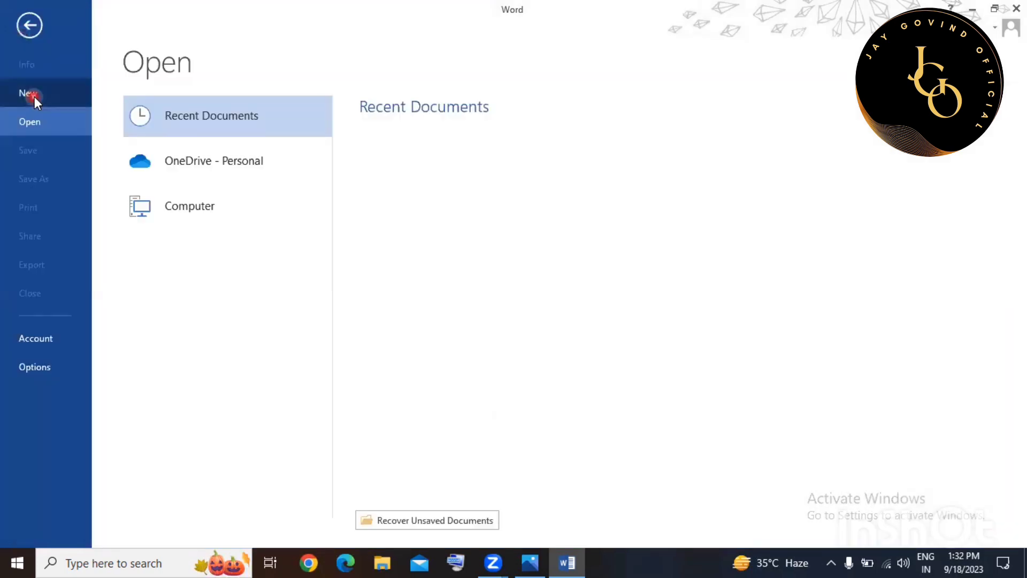
{"action": "left_click", "coordinate": [34, 97]}
{"action": "left_click", "coordinate": [229, 267]}
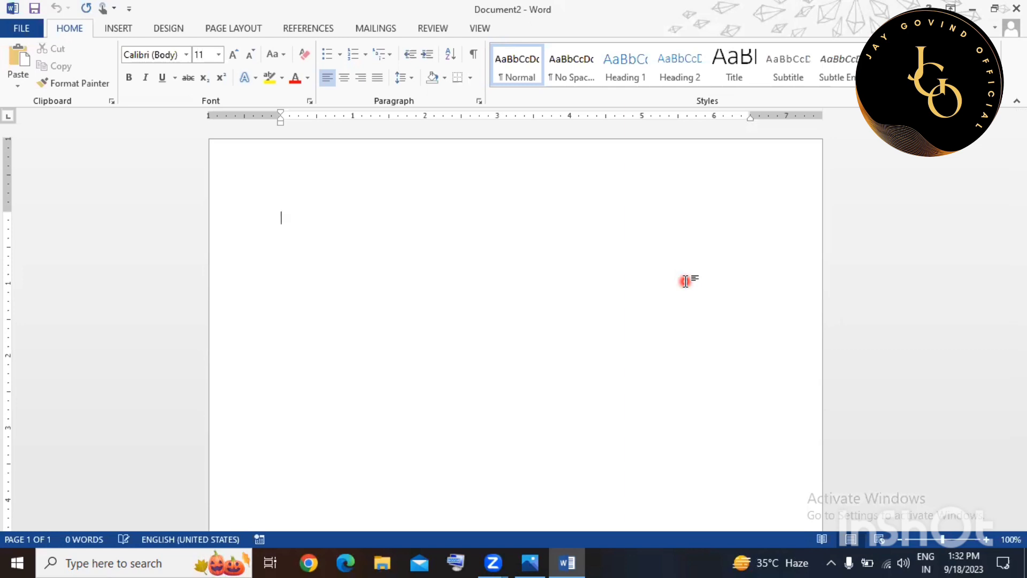
Generate five paragraphs of sample text with =rand().
{"action": "type", "text": "="}
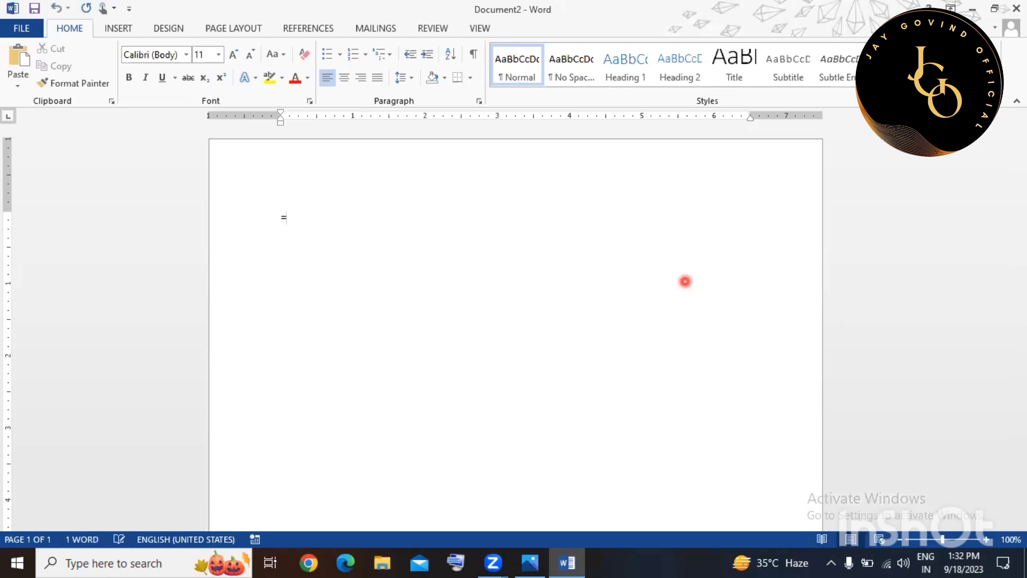
{"action": "type", "text": "rand()"}
{"action": "key", "text": "Return"}
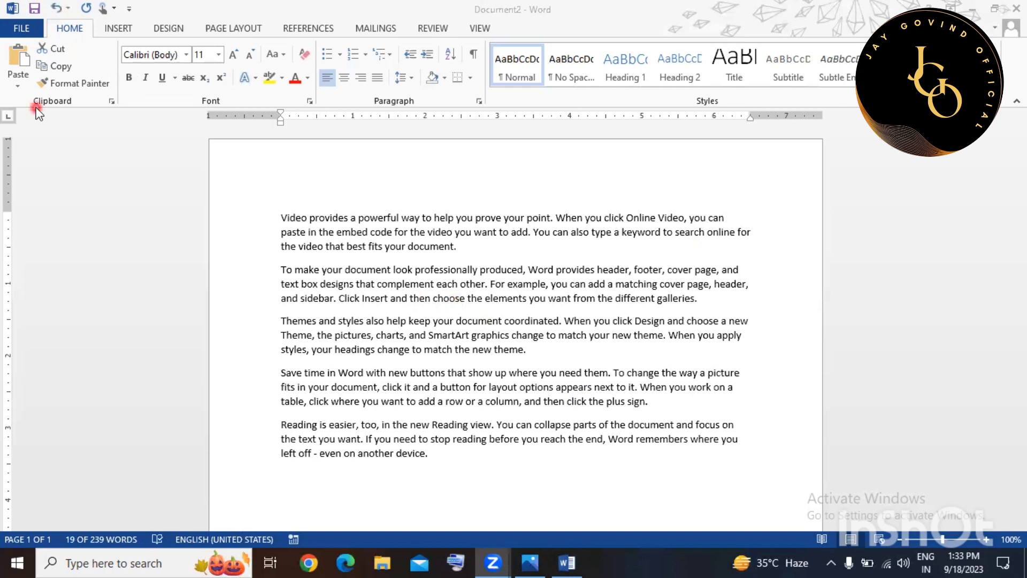
Select the first 'Video provides' paragraph and cut it.
{"action": "left_click", "coordinate": [293, 236]}
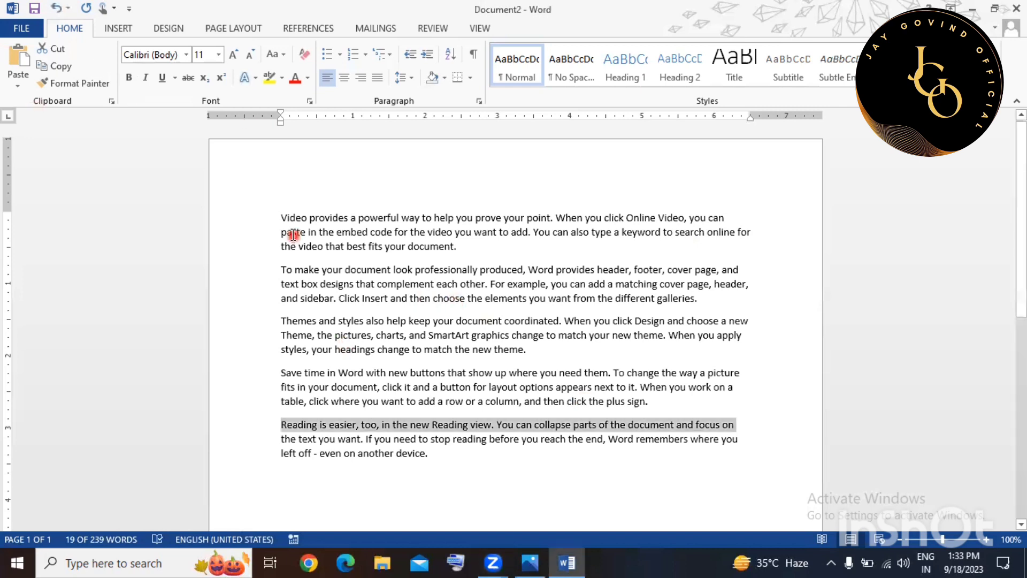
{"action": "left_click", "coordinate": [293, 235]}
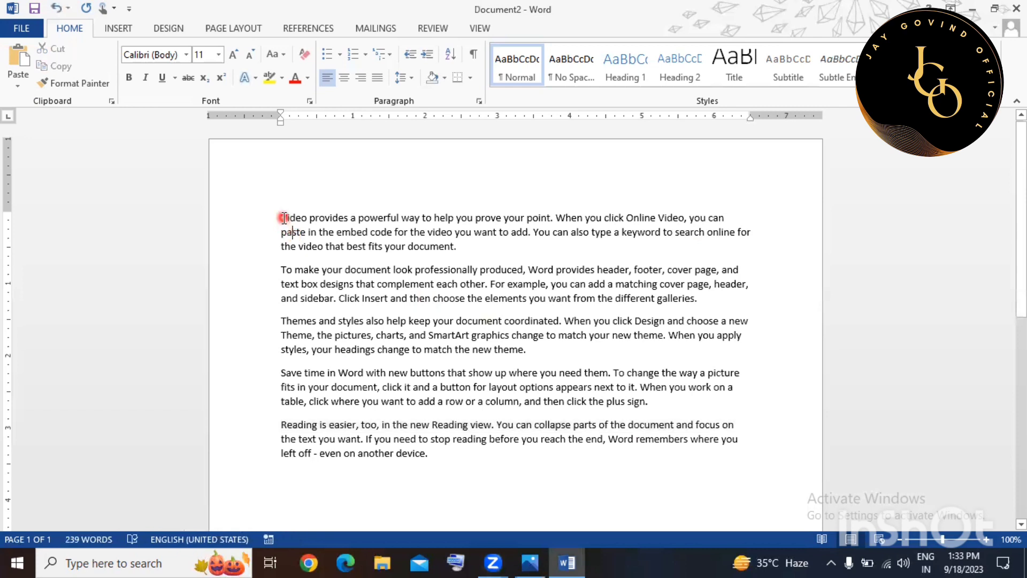
{"action": "left_click", "coordinate": [284, 218]}
{"action": "left_click", "coordinate": [414, 244], "text": "shift"}
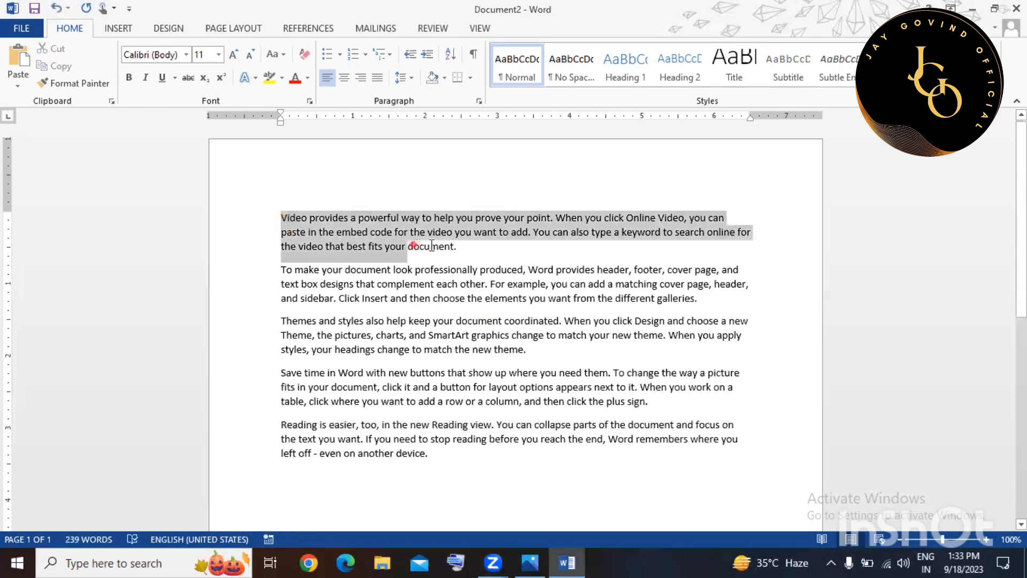
{"action": "left_click", "coordinate": [456, 246], "text": "shift"}
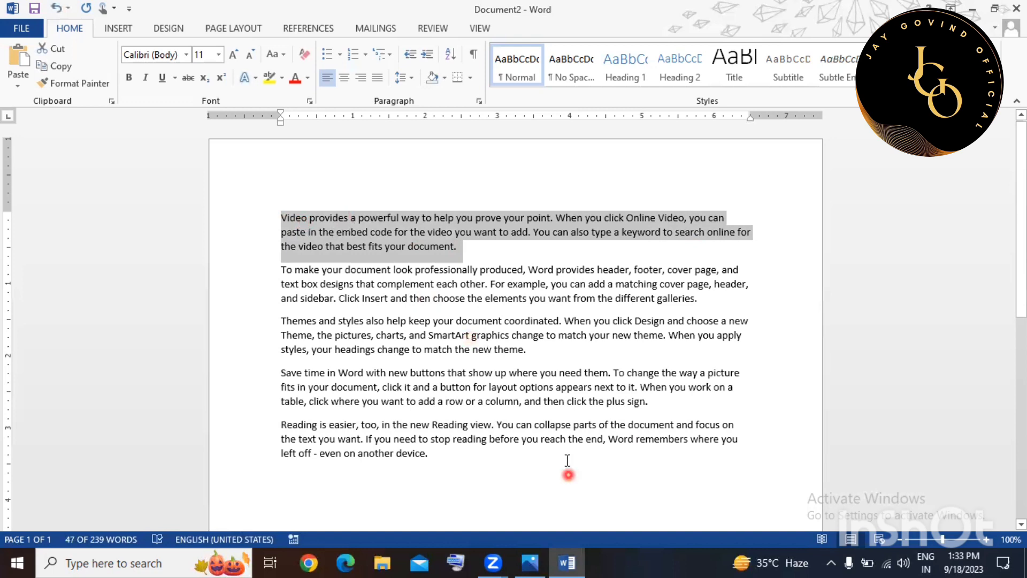
{"action": "left_click", "coordinate": [550, 353]}
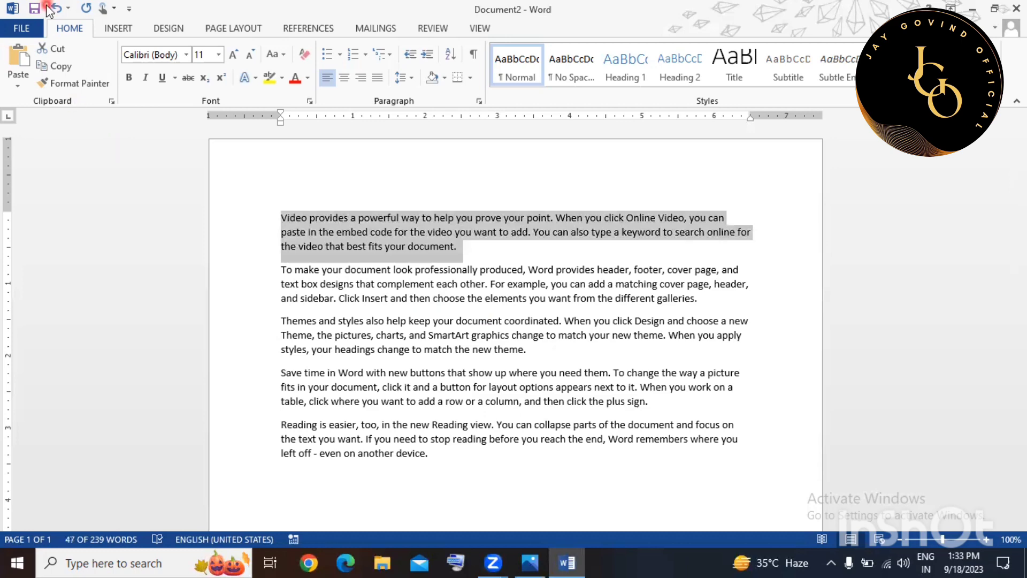
{"action": "left_click", "coordinate": [59, 49]}
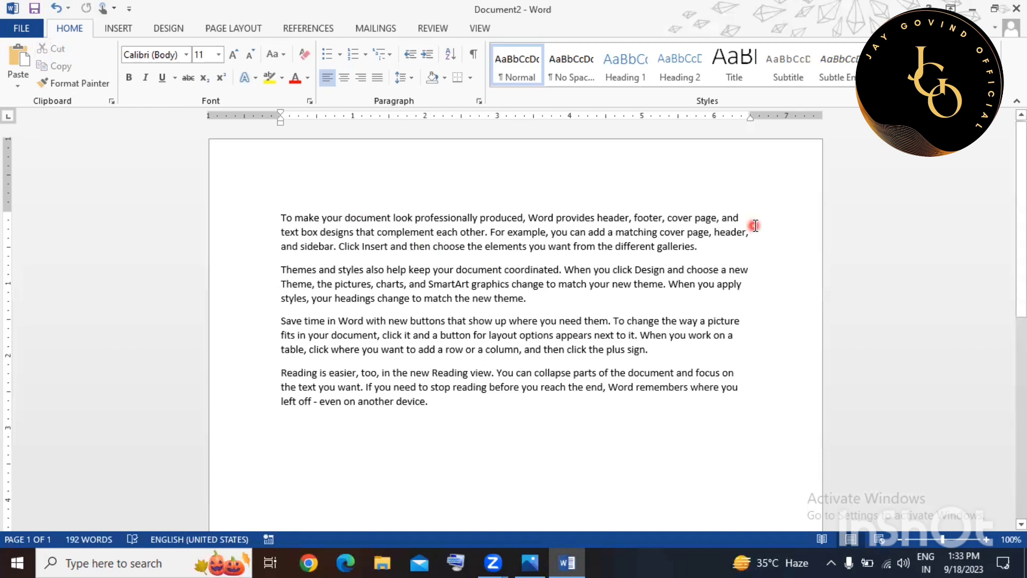
Paste it as a new paragraph after 'theme.' and delete the leftover empty line.
{"action": "left_click", "coordinate": [549, 306]}
{"action": "key", "text": "Return"}
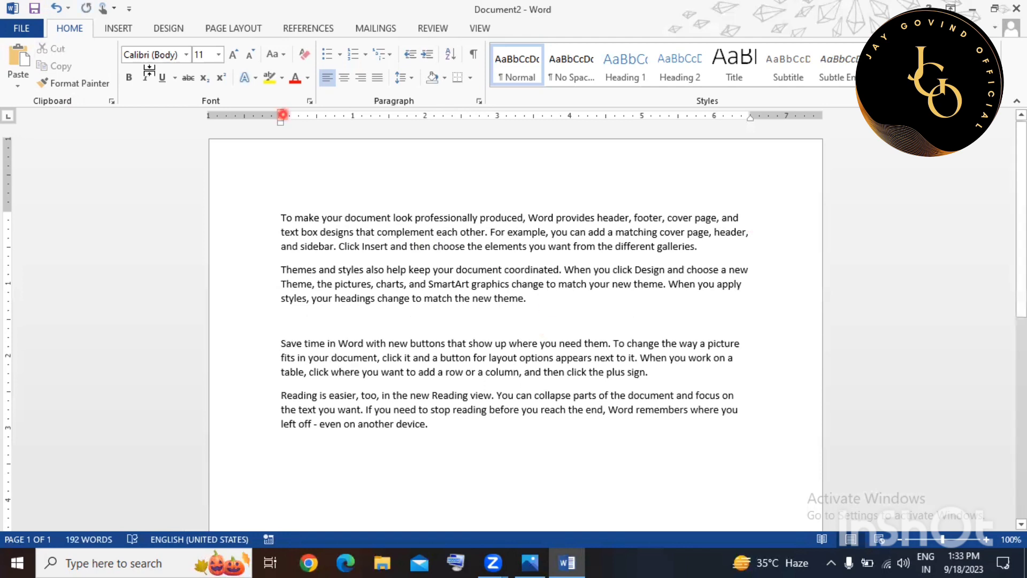
{"action": "left_click", "coordinate": [22, 61]}
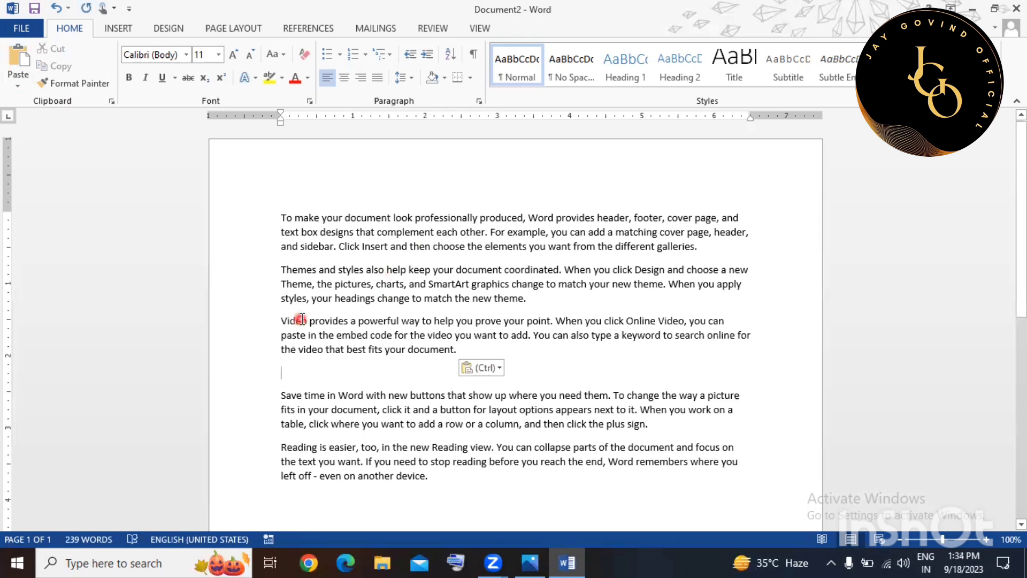
{"action": "triple_click", "coordinate": [471, 359]}
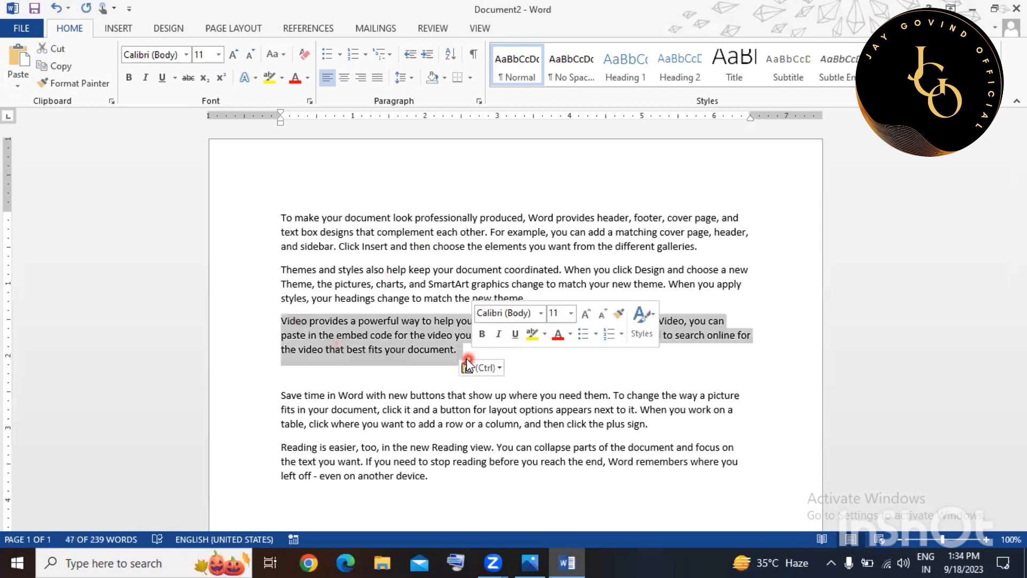
{"action": "left_click", "coordinate": [303, 371]}
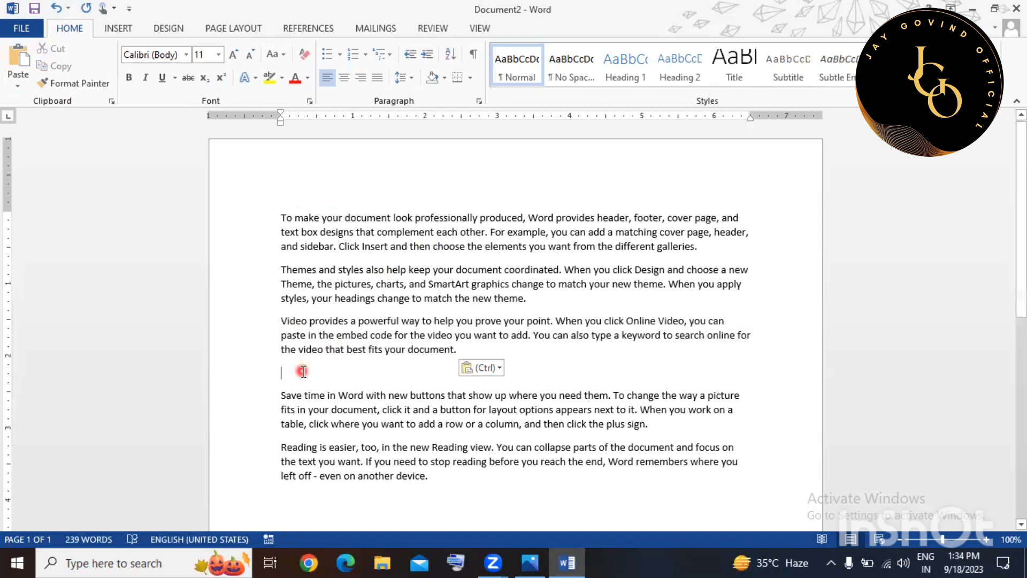
{"action": "key", "text": "Delete"}
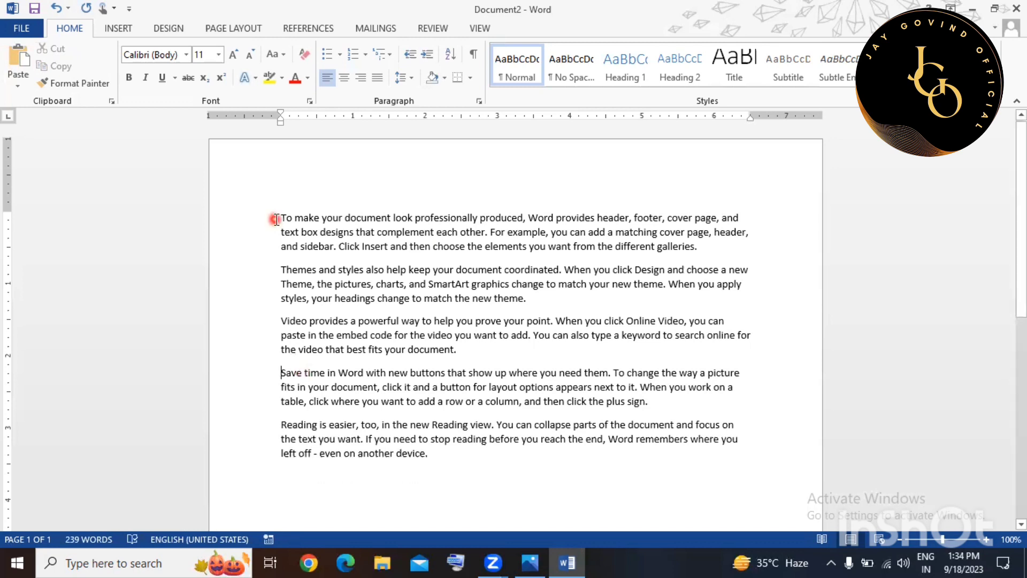
Copy the top paragraph and paste it as its own paragraph after 'document.'.
{"action": "left_click_drag", "start_coordinate": [276, 220], "coordinate": [551, 257]}
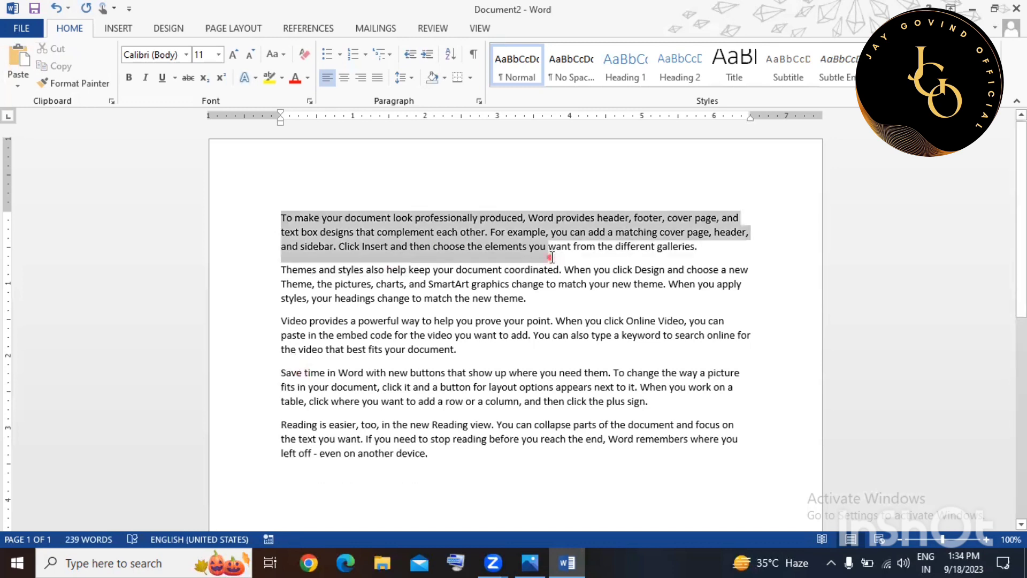
{"action": "left_click_drag", "start_coordinate": [671, 249], "coordinate": [680, 248]}
{"action": "key", "text": "super+c"}
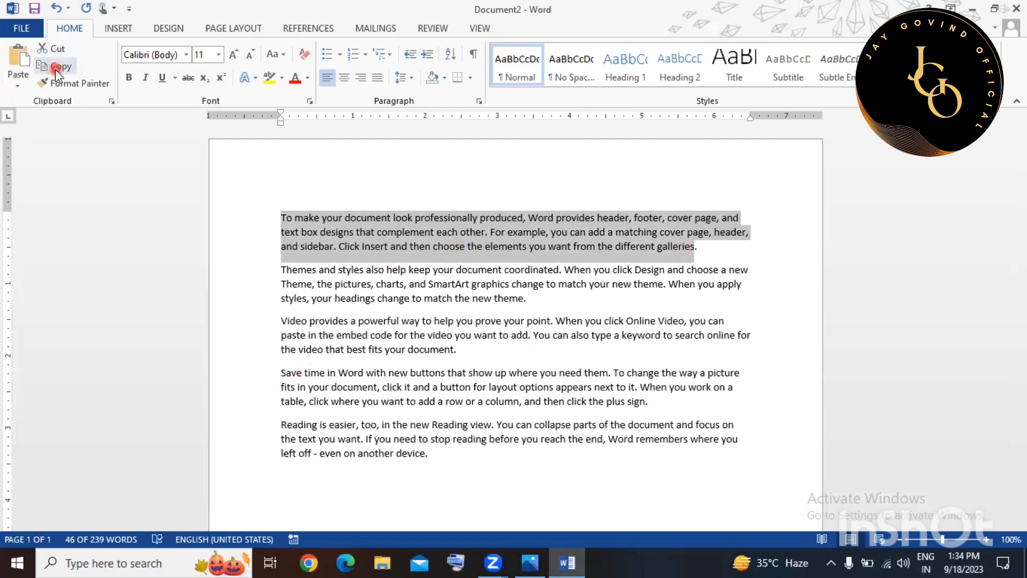
{"action": "left_click", "coordinate": [467, 353]}
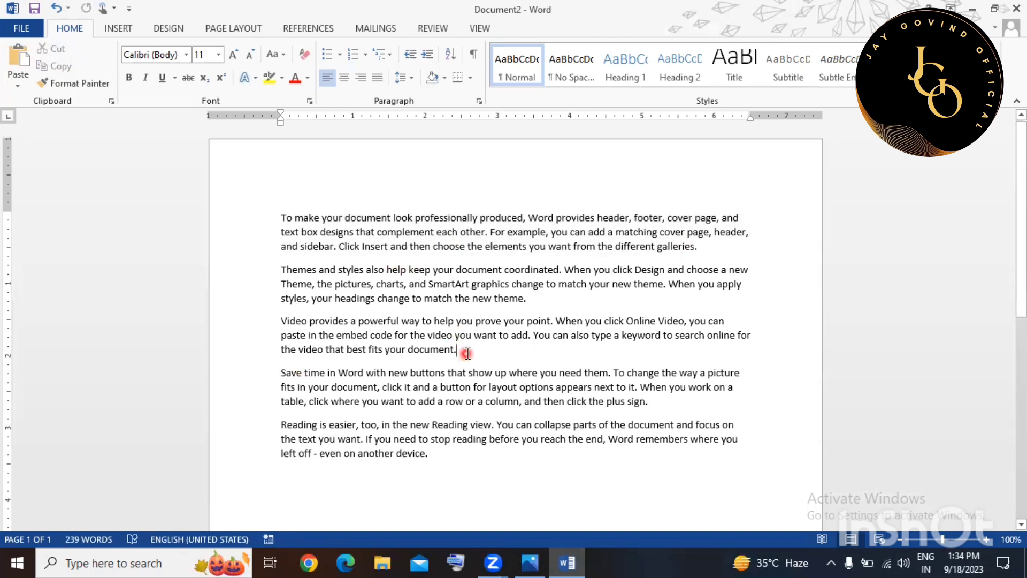
{"action": "left_click", "coordinate": [26, 55]}
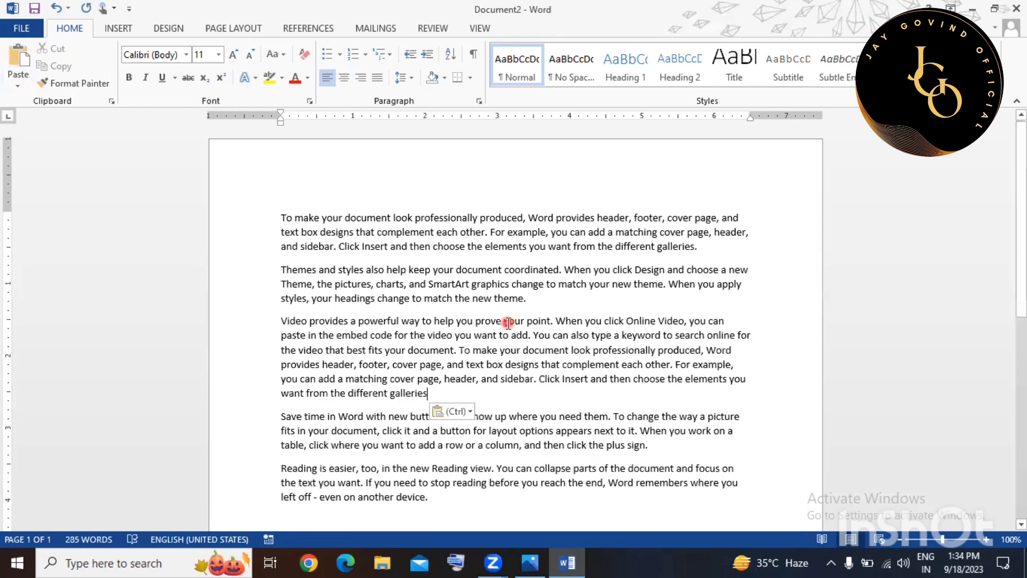
{"action": "left_click", "coordinate": [460, 350]}
{"action": "key", "text": "Return"}
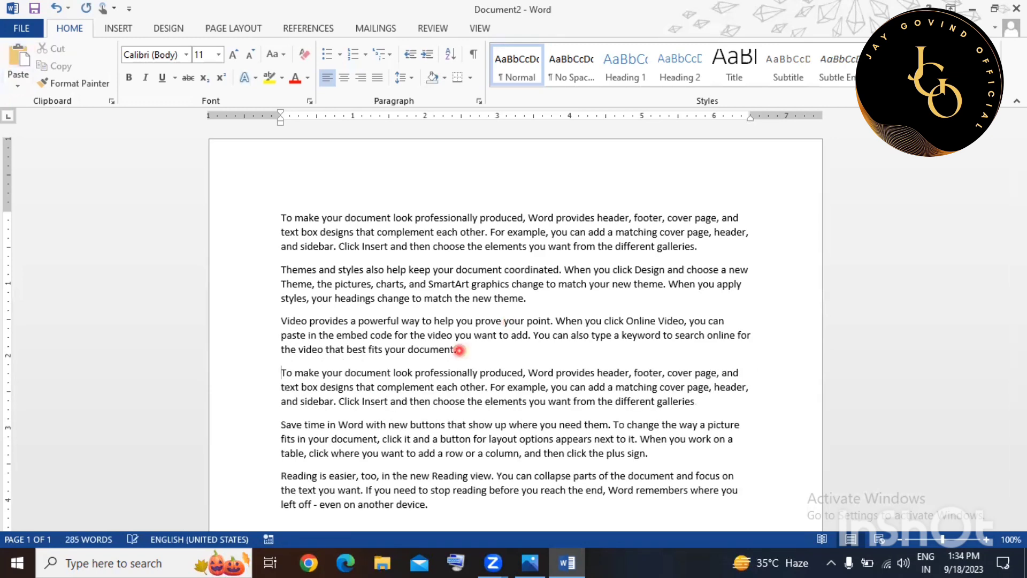
Compare the 'make … sidebar' text in both copies, then undo twice to restore the original order.
{"action": "left_click", "coordinate": [285, 371]}
{"action": "left_click_drag", "start_coordinate": [306, 382], "coordinate": [332, 404]}
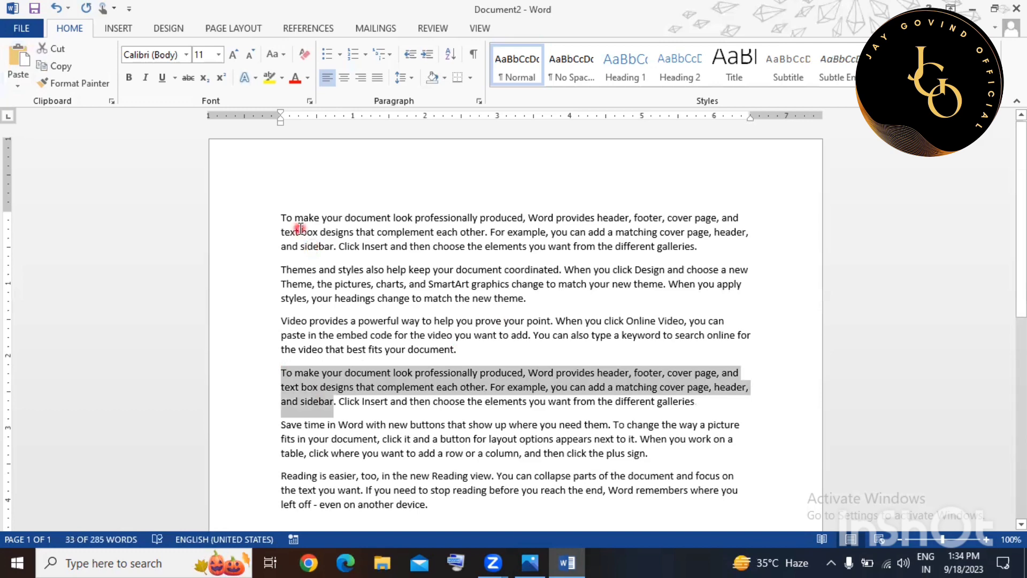
{"action": "left_click_drag", "start_coordinate": [296, 217], "coordinate": [333, 247]}
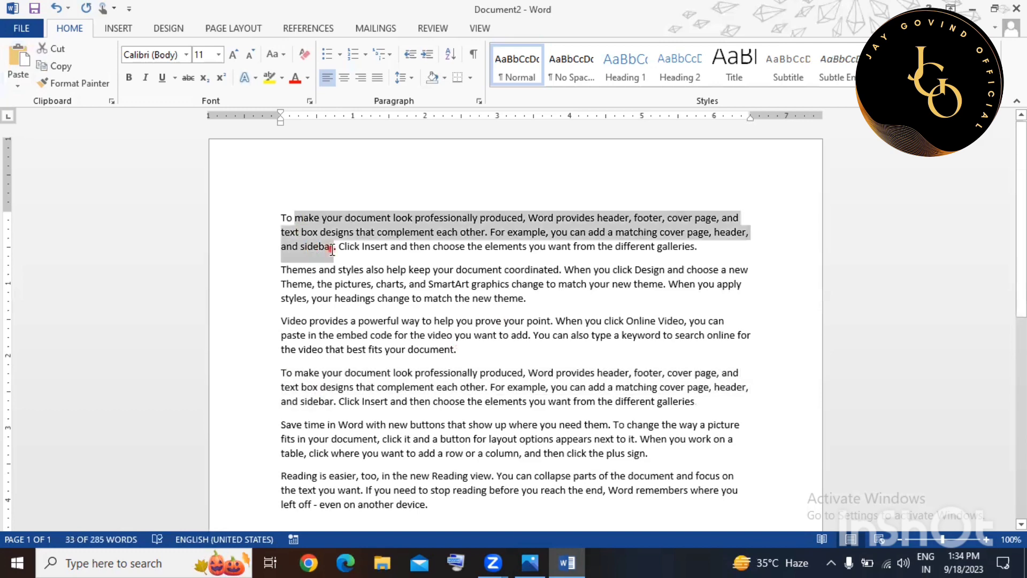
{"action": "left_click_drag", "start_coordinate": [303, 377], "coordinate": [326, 399]}
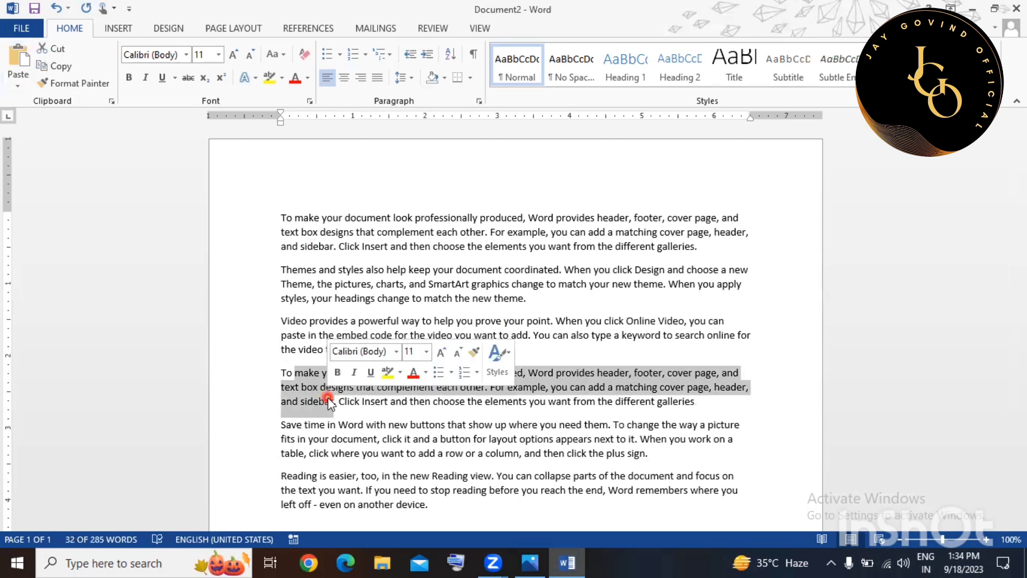
{"action": "left_click", "coordinate": [274, 375]}
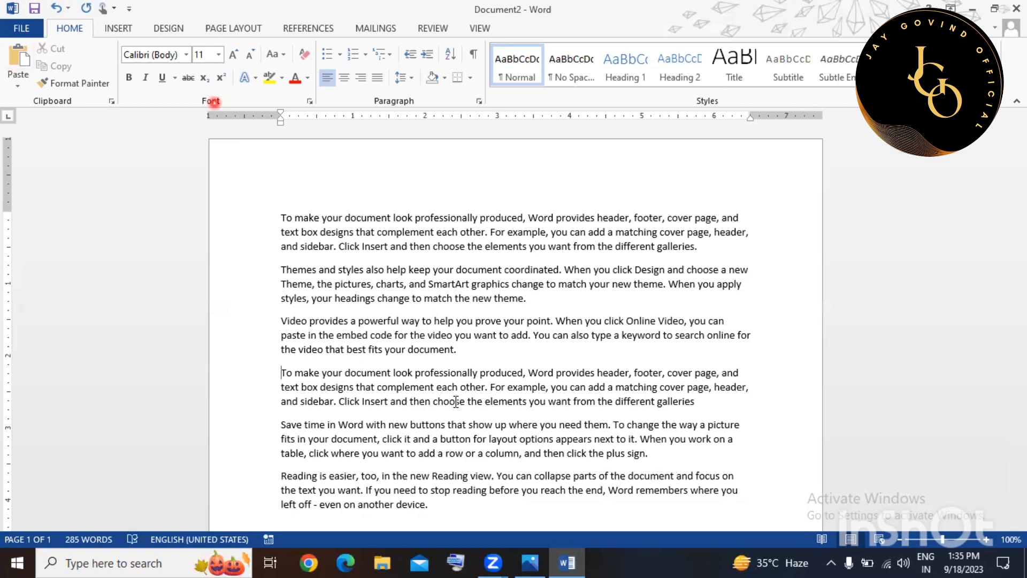
{"action": "key", "text": "ctrl+z"}
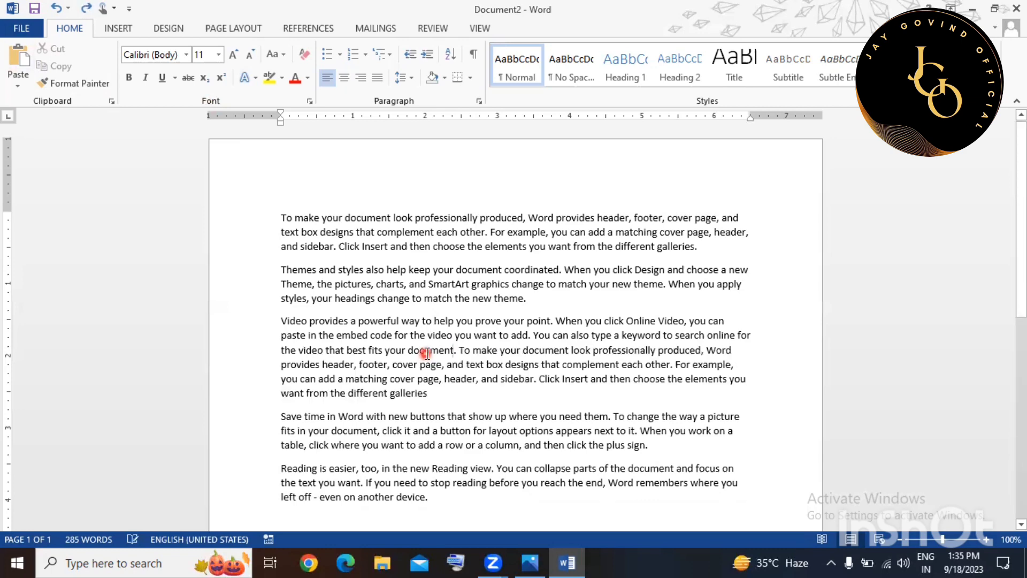
{"action": "key", "text": "ctrl+z"}
{"action": "left_click", "coordinate": [426, 353]}
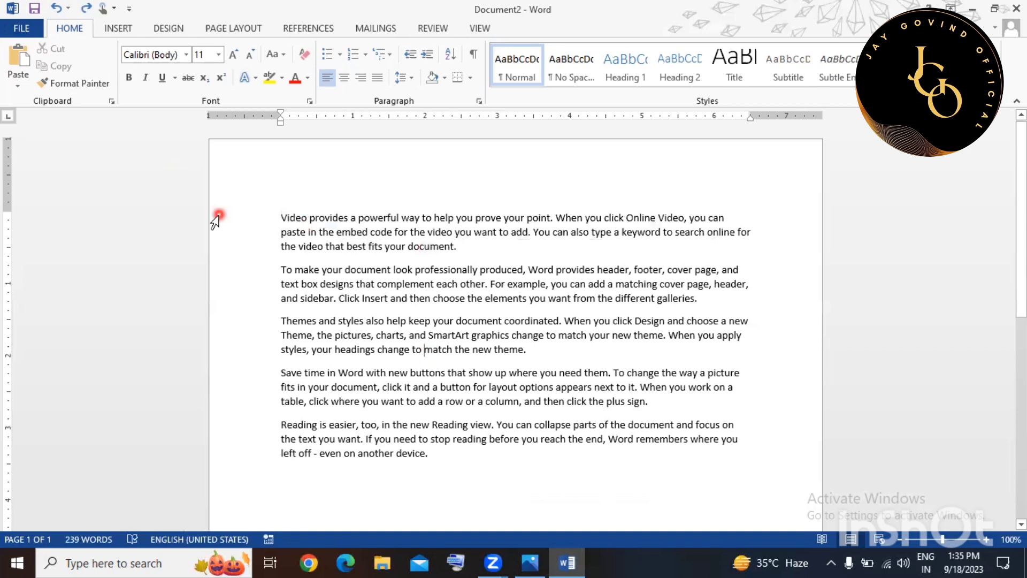
Select the opening two lines of the Video paragraph and set them to 22 pt.
{"action": "left_click_drag", "start_coordinate": [214, 221], "coordinate": [247, 219]}
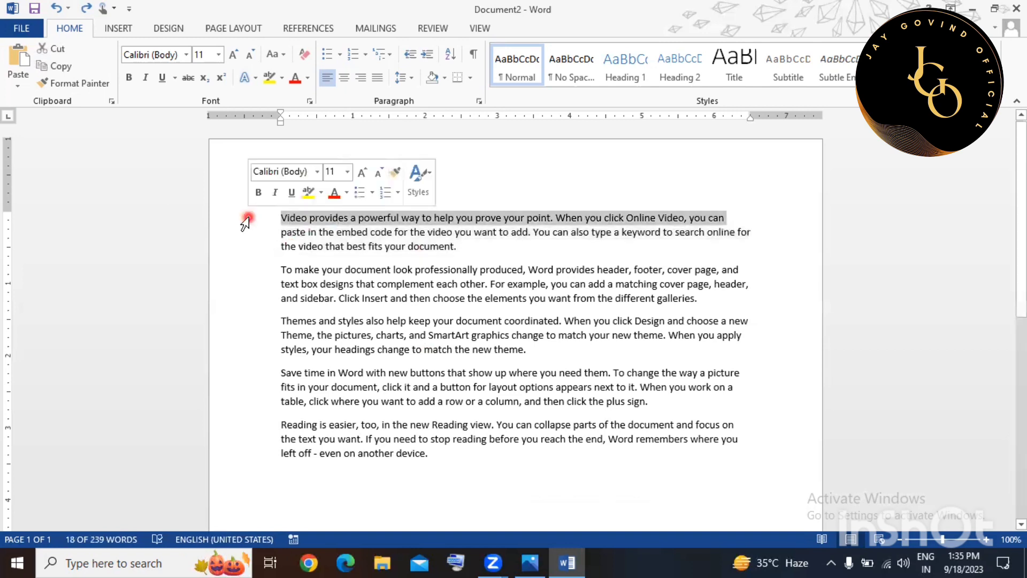
{"action": "left_click", "coordinate": [220, 56]}
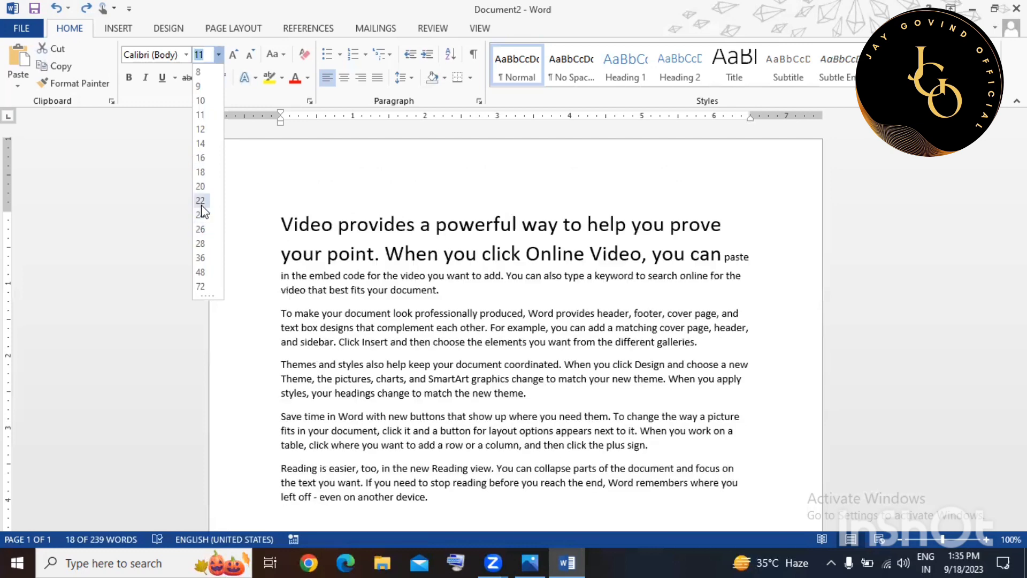
{"action": "left_click", "coordinate": [201, 205]}
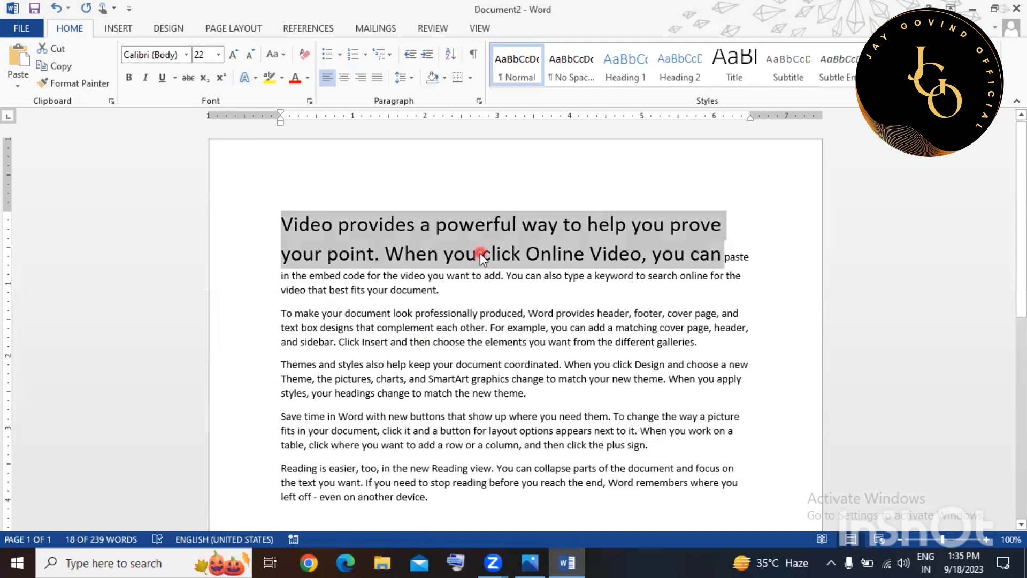
{"action": "left_click", "coordinate": [220, 56]}
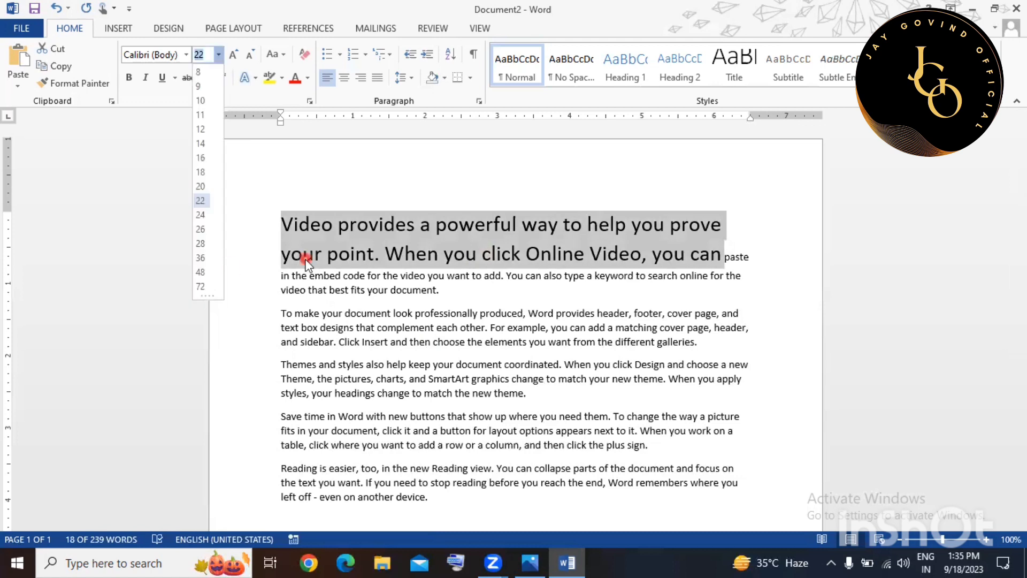
{"action": "left_click", "coordinate": [249, 155]}
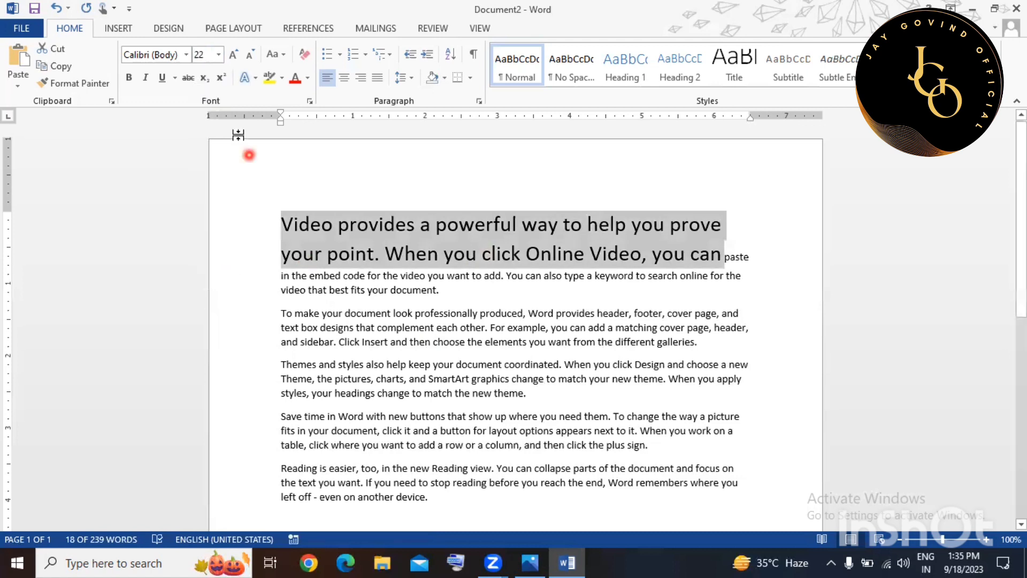
Grow the heading text up to 48 pt, then shrink it back to 22 pt.
{"action": "left_click", "coordinate": [235, 55]}
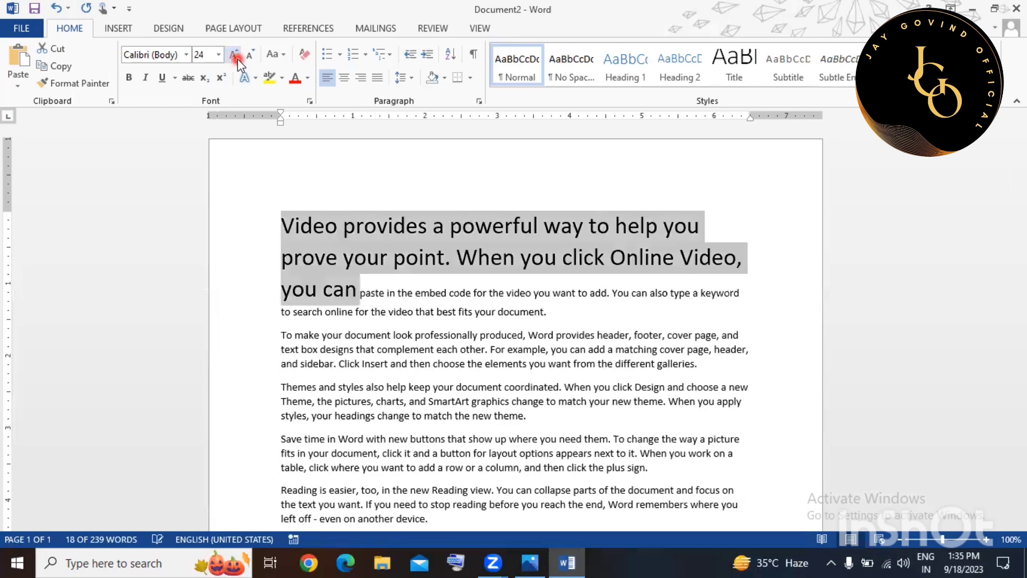
{"action": "left_click", "coordinate": [238, 59]}
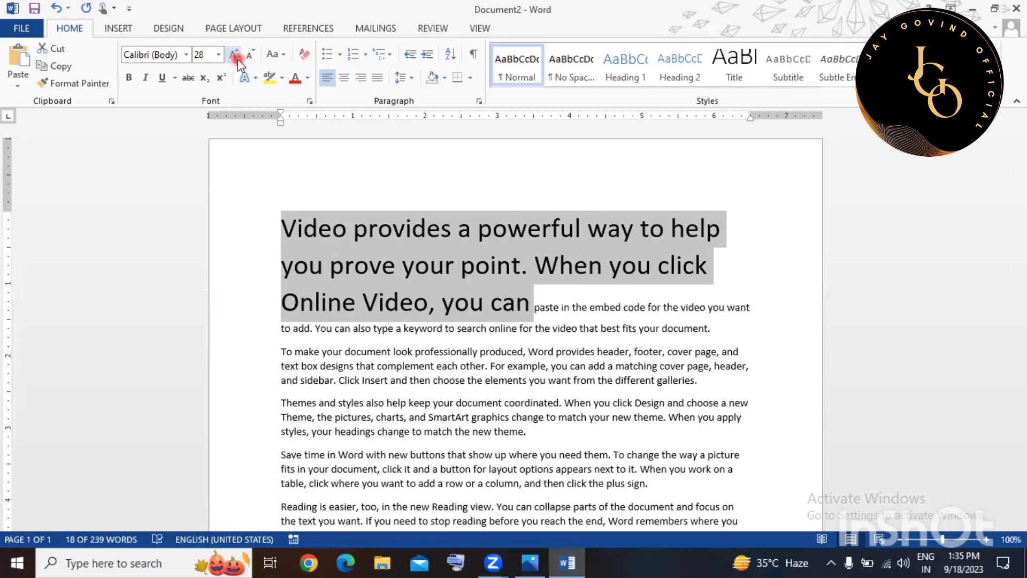
{"action": "left_click", "coordinate": [237, 58]}
{"action": "left_click", "coordinate": [238, 59]}
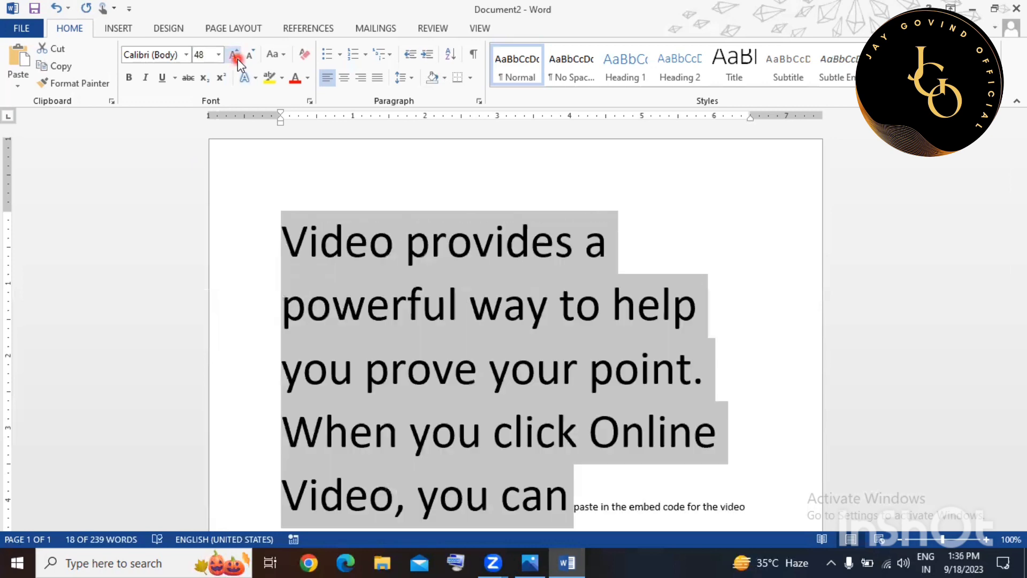
{"action": "left_click", "coordinate": [249, 56]}
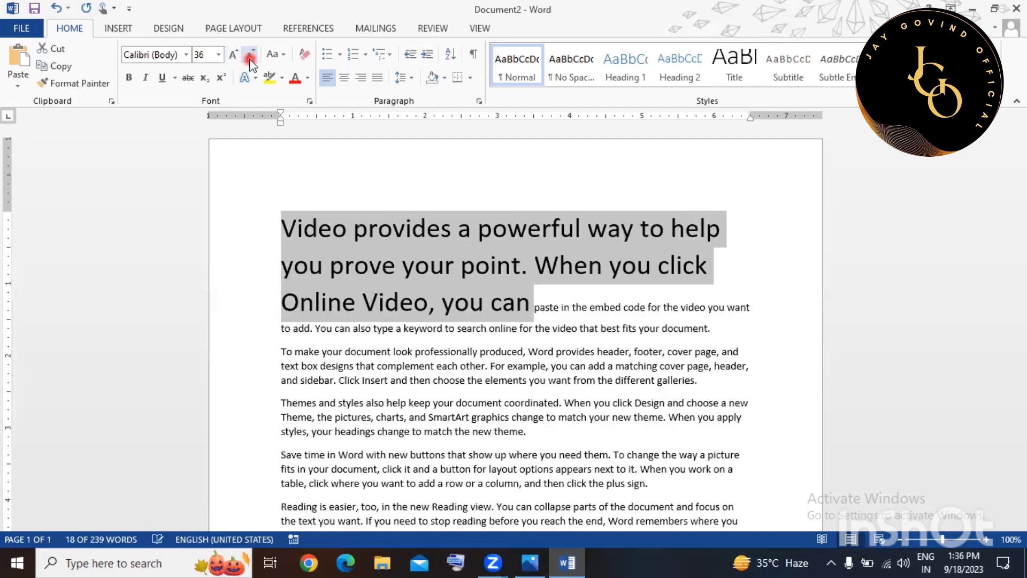
{"action": "left_click", "coordinate": [250, 57]}
{"action": "left_click", "coordinate": [250, 57]}
{"action": "left_click", "coordinate": [250, 56]}
{"action": "left_click", "coordinate": [249, 57]}
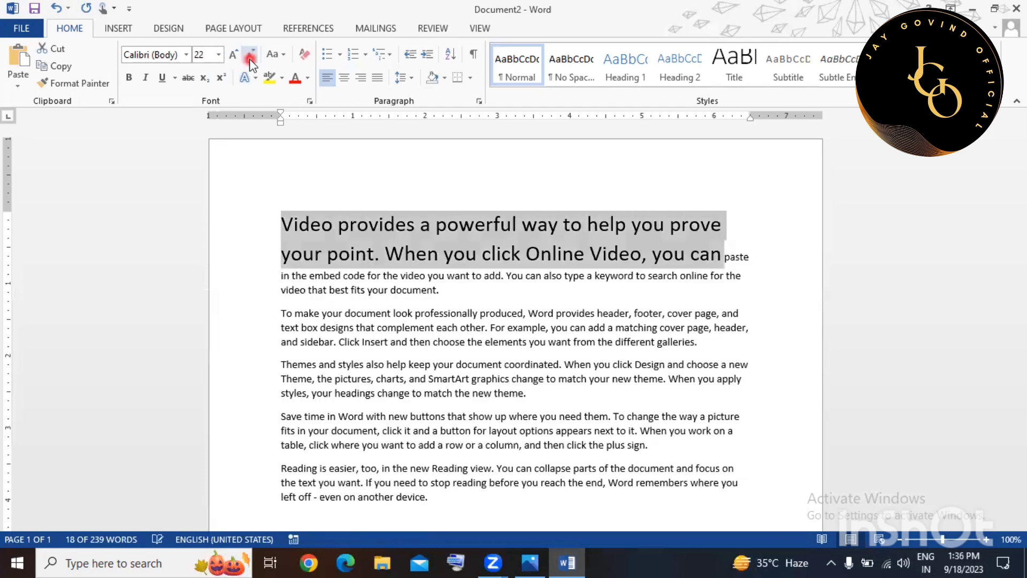
{"action": "left_click", "coordinate": [250, 57]}
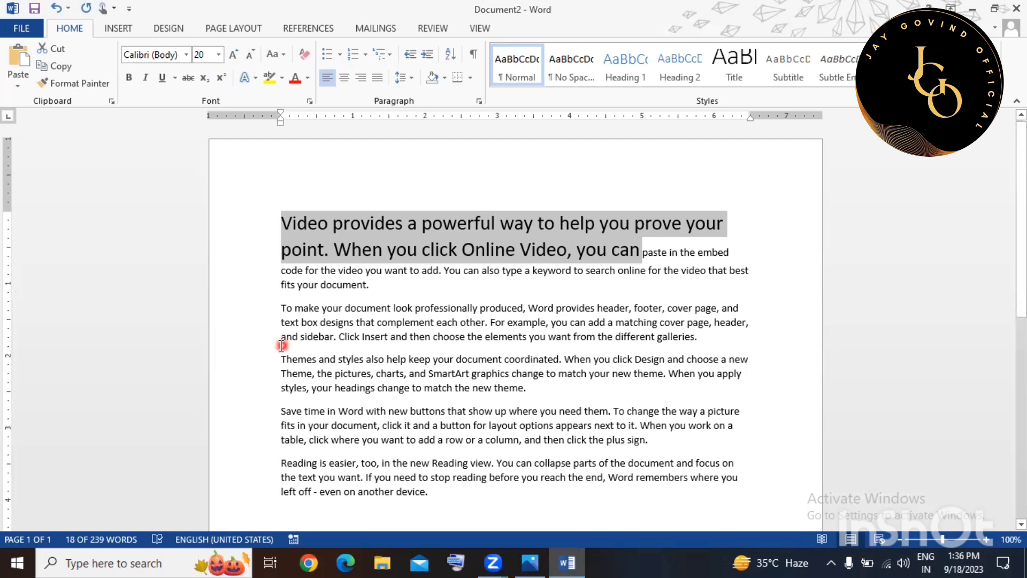
Bold the first line of the second paragraph and italicize the first heading line.
{"action": "left_click", "coordinate": [233, 312]}
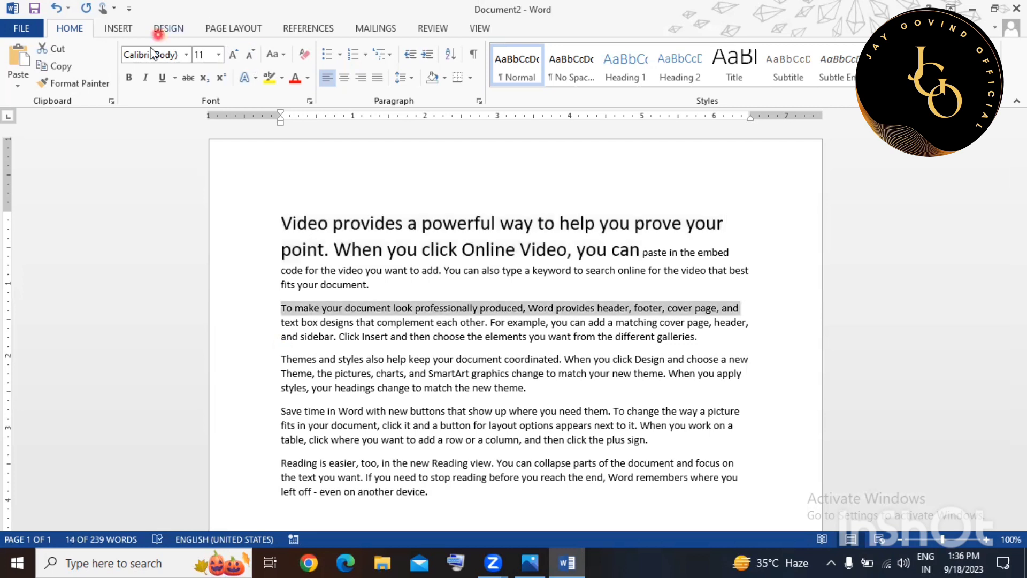
{"action": "left_click", "coordinate": [130, 78]}
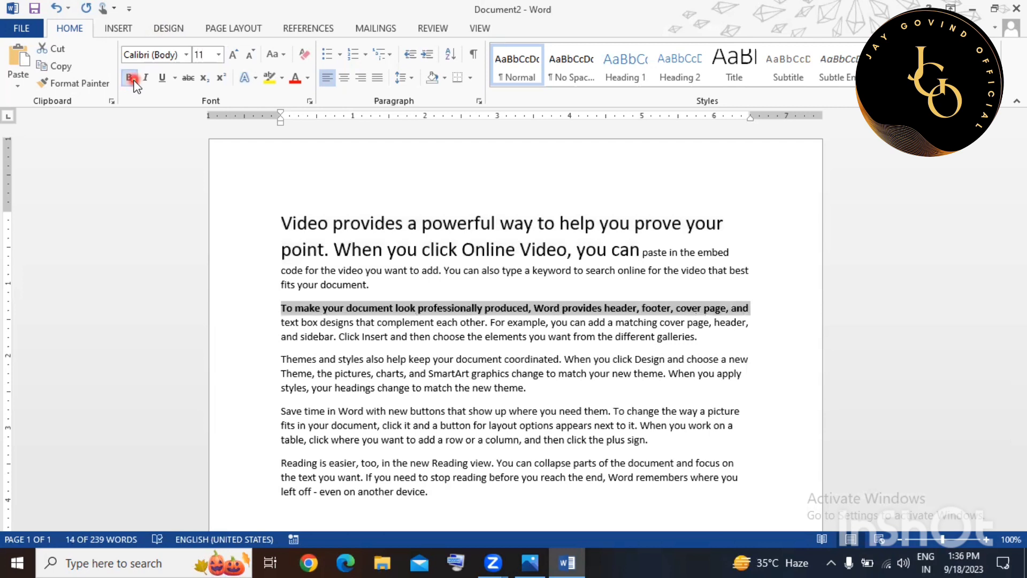
{"action": "left_click", "coordinate": [216, 225]}
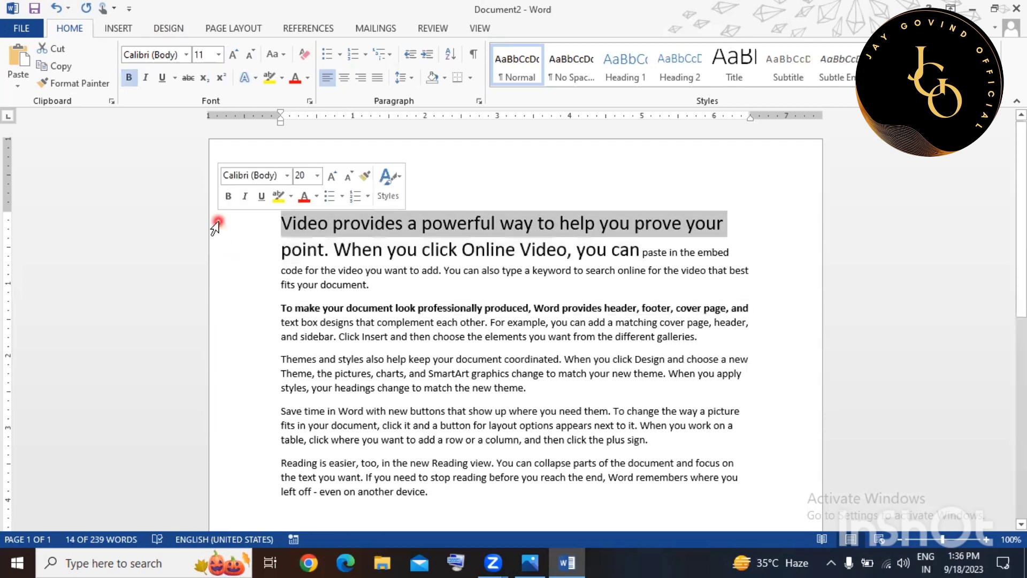
{"action": "left_click", "coordinate": [146, 78]}
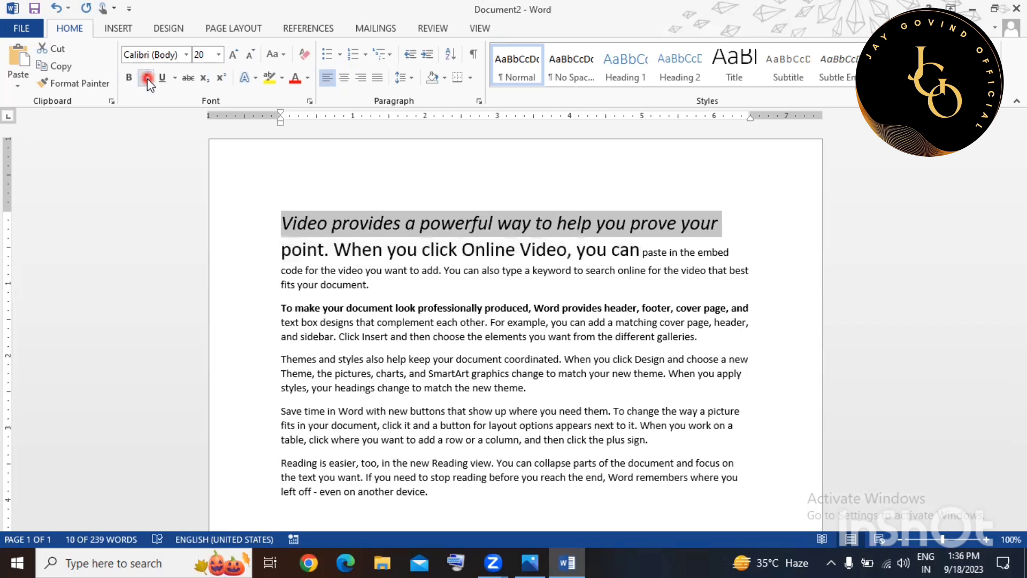
{"action": "left_click", "coordinate": [146, 78]}
{"action": "left_click", "coordinate": [149, 78]}
Give the first heading line a dot-dash underline.
{"action": "left_click", "coordinate": [162, 78]}
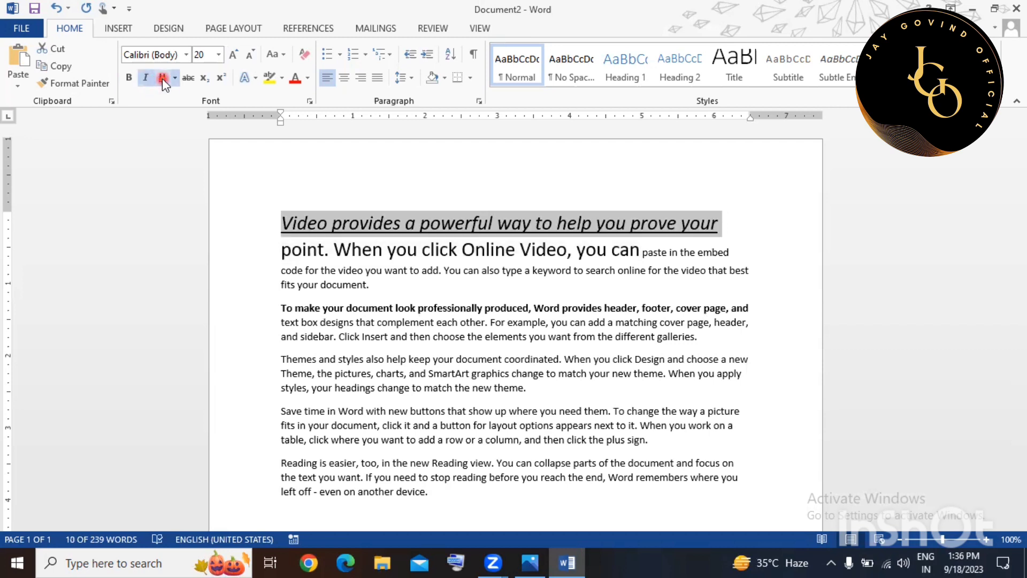
{"action": "left_click", "coordinate": [175, 79]}
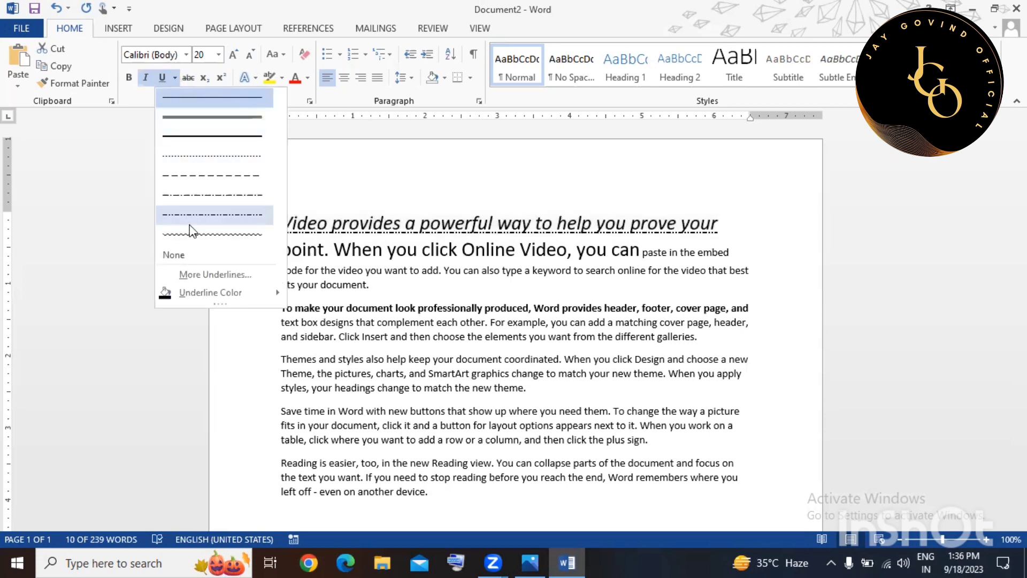
{"action": "left_click", "coordinate": [213, 194]}
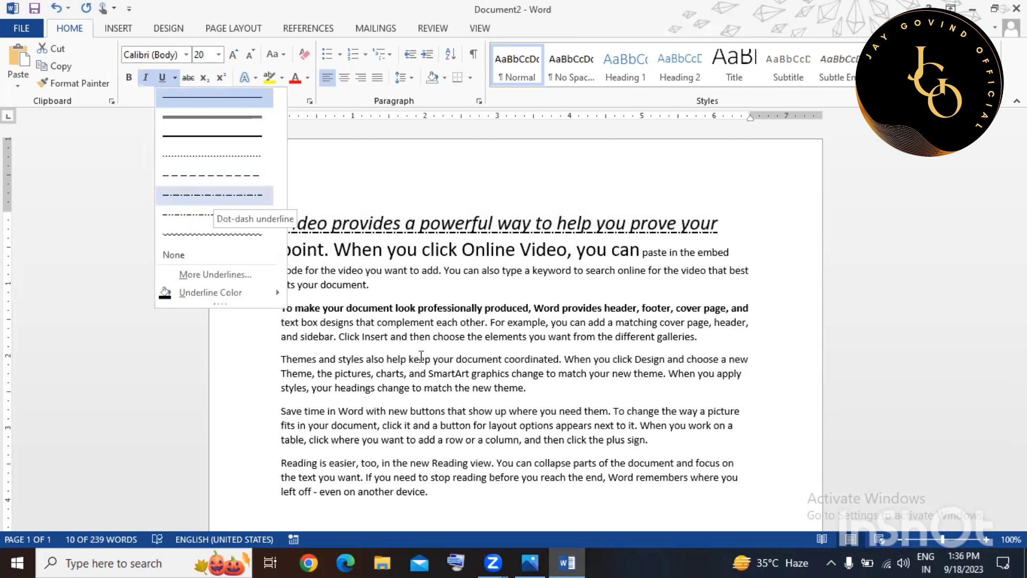
{"action": "left_click", "coordinate": [420, 356]}
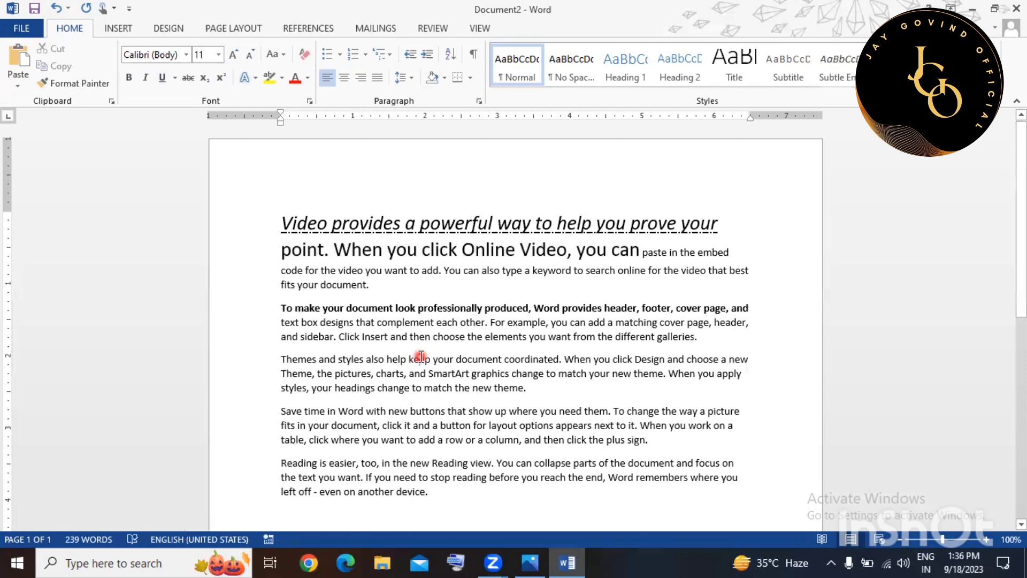
{"action": "left_click", "coordinate": [186, 76]}
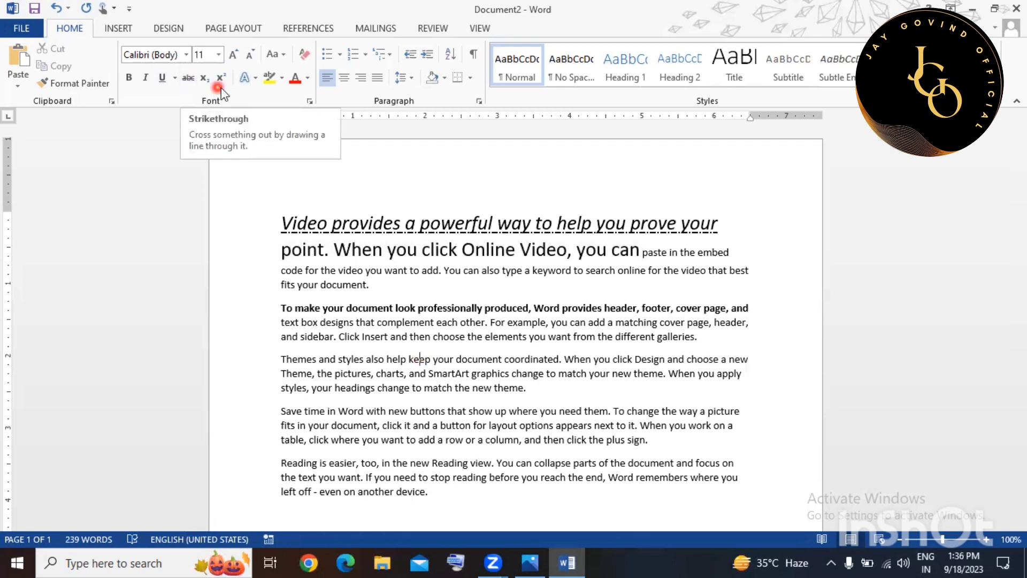
{"action": "left_click", "coordinate": [187, 80]}
Strike through the heading's second line, ending 'the embed'.
{"action": "left_click", "coordinate": [241, 251]}
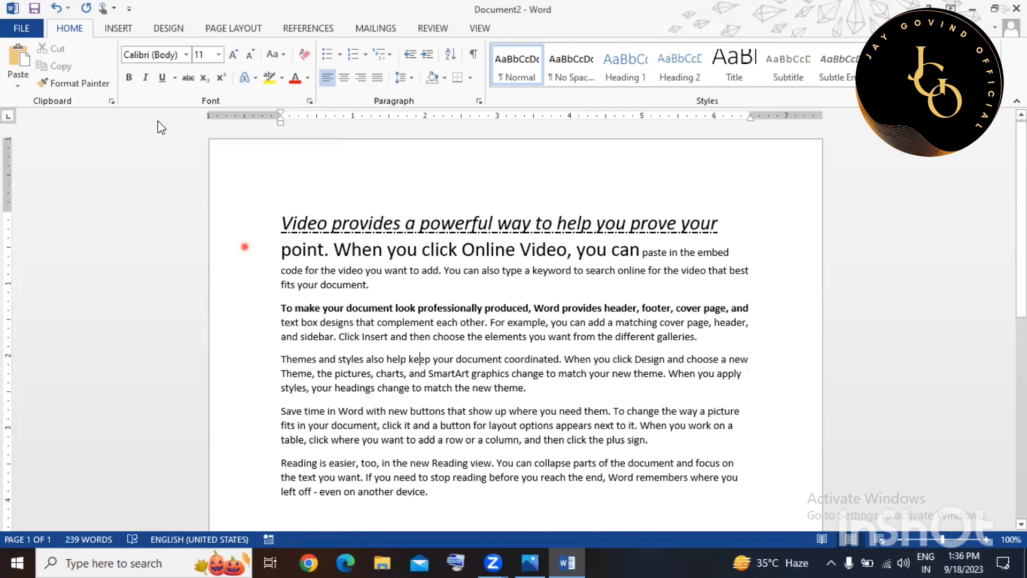
{"action": "left_click", "coordinate": [189, 78]}
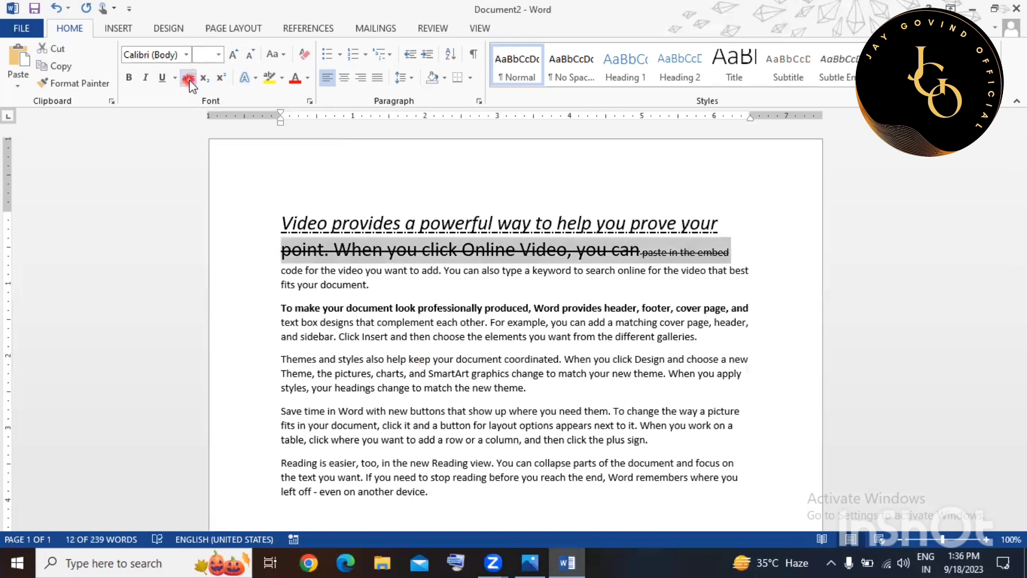
{"action": "left_click", "coordinate": [319, 281]}
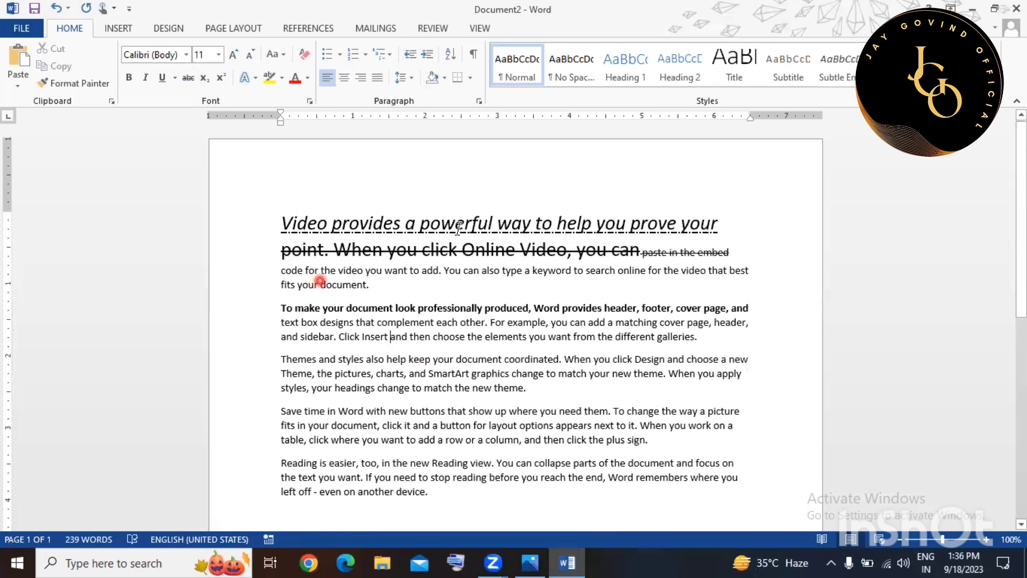
{"action": "left_click", "coordinate": [553, 301]}
{"action": "left_click", "coordinate": [416, 176]}
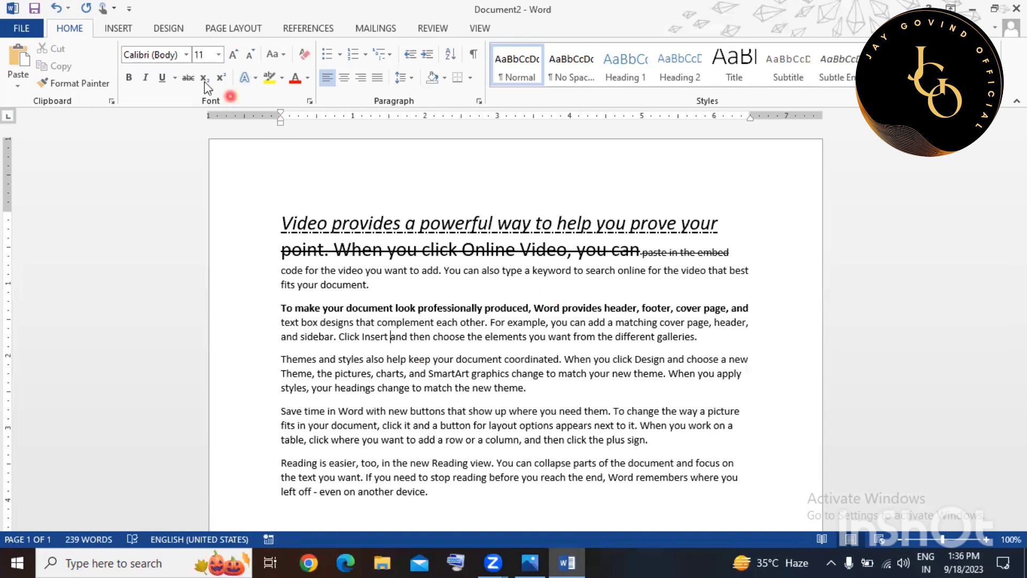
{"action": "left_click", "coordinate": [220, 78]}
{"action": "left_click", "coordinate": [282, 229]}
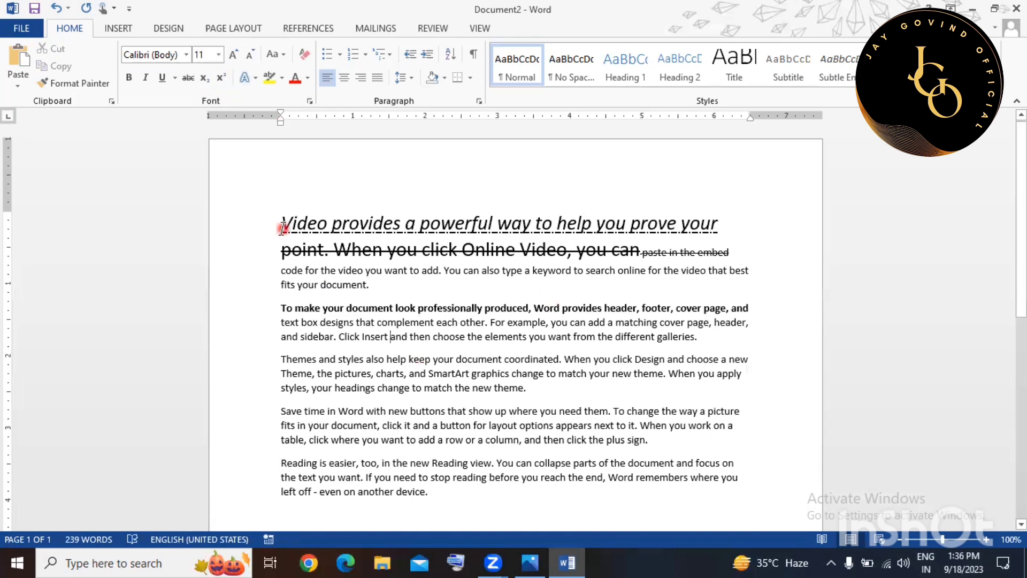
Add a new non-italic, non-underlined top line 'H2O' and make its 2 subscript.
{"action": "key", "text": "Return"}
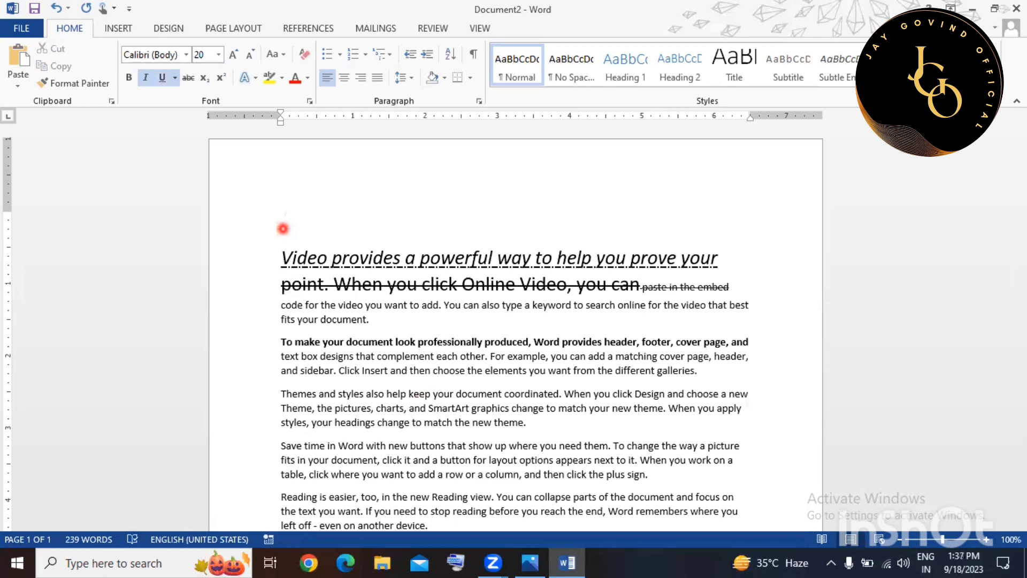
{"action": "left_click", "coordinate": [283, 228]}
{"action": "type", "text": "H2o"}
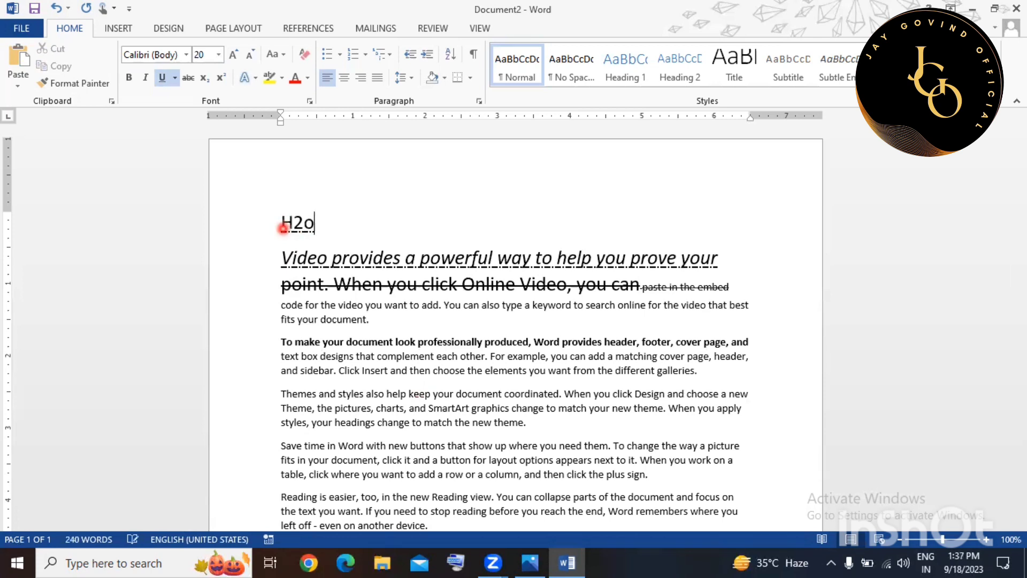
{"action": "key", "text": "BackSpace"}
{"action": "type", "text": "O"}
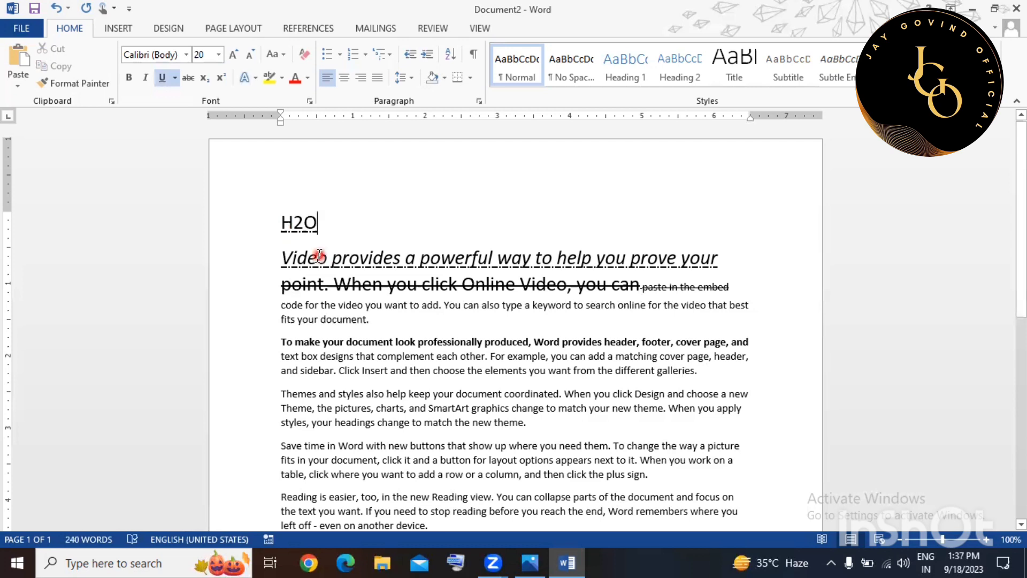
{"action": "left_click", "coordinate": [257, 222]}
{"action": "left_click", "coordinate": [161, 79]}
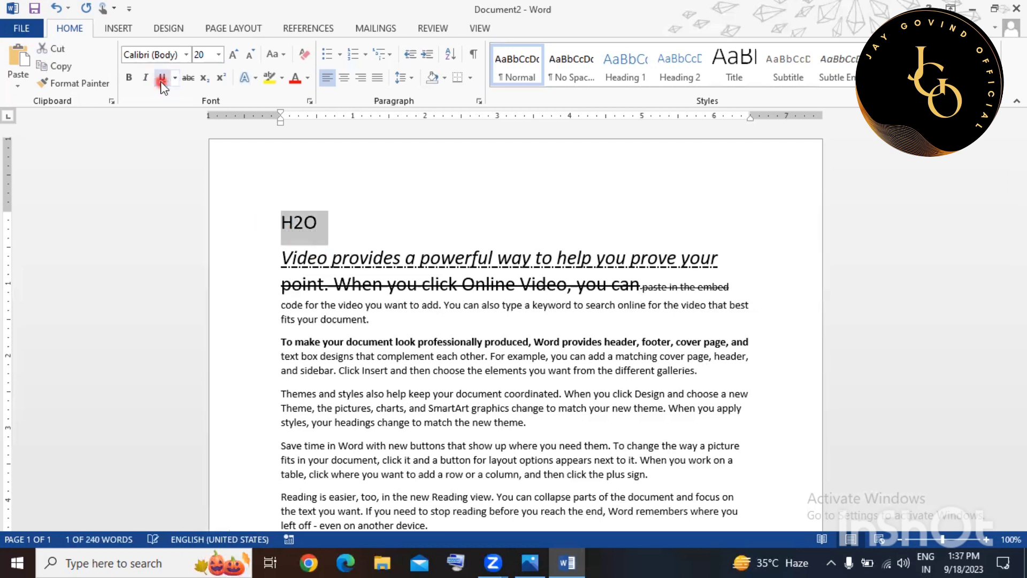
{"action": "left_click", "coordinate": [293, 224]}
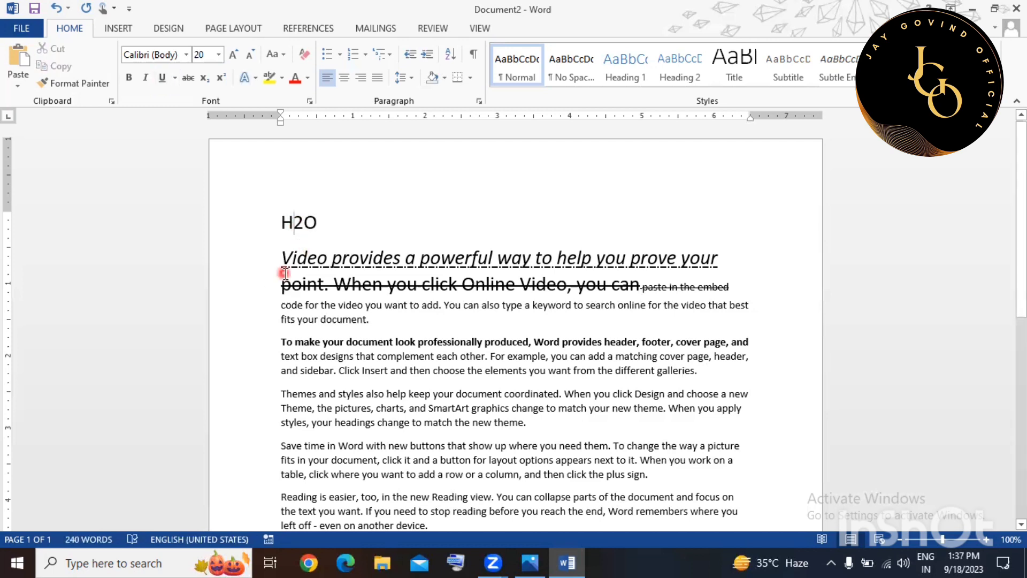
{"action": "key", "text": "shift+Right"}
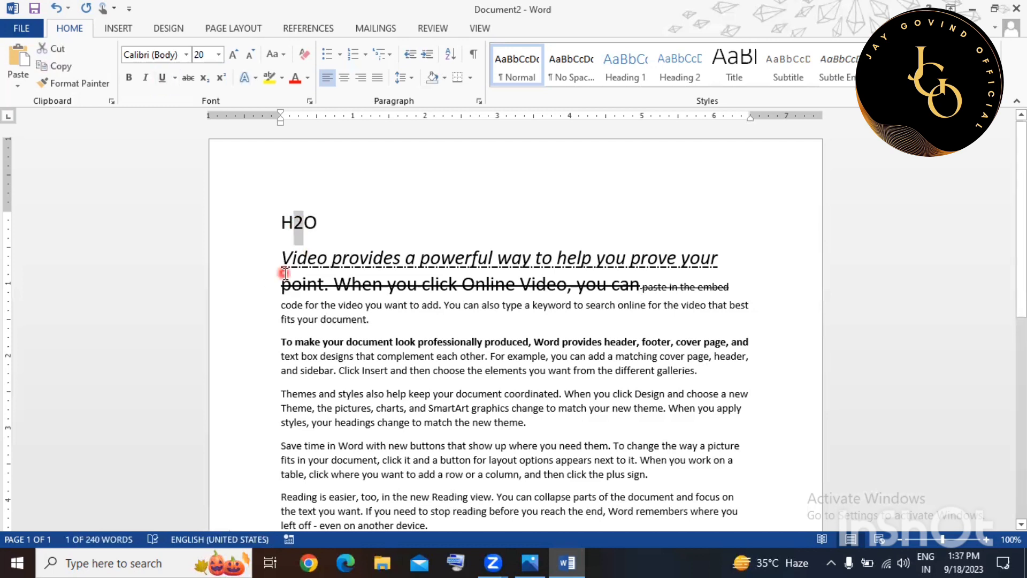
{"action": "left_click", "coordinate": [203, 79]}
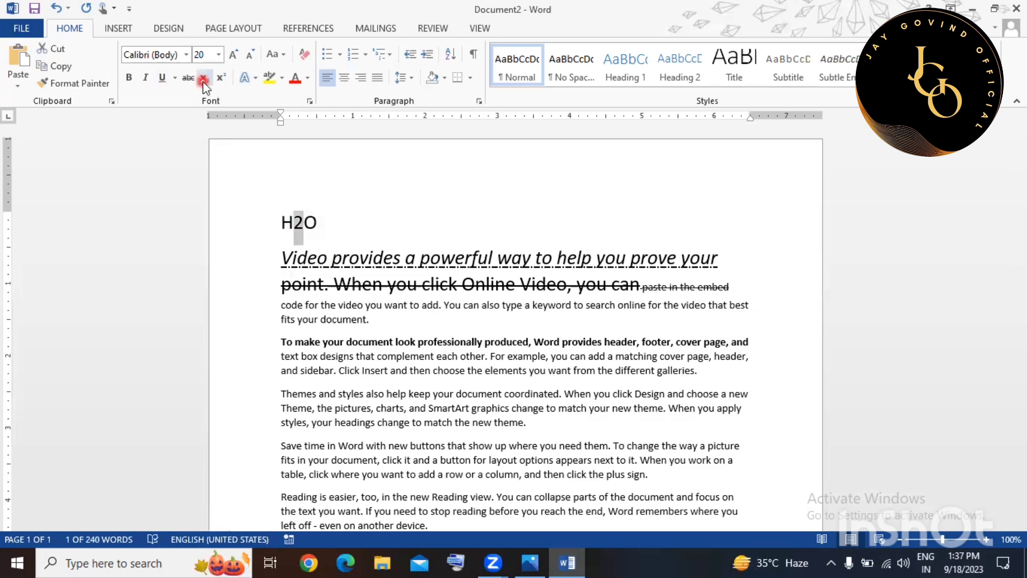
{"action": "left_click", "coordinate": [438, 186]}
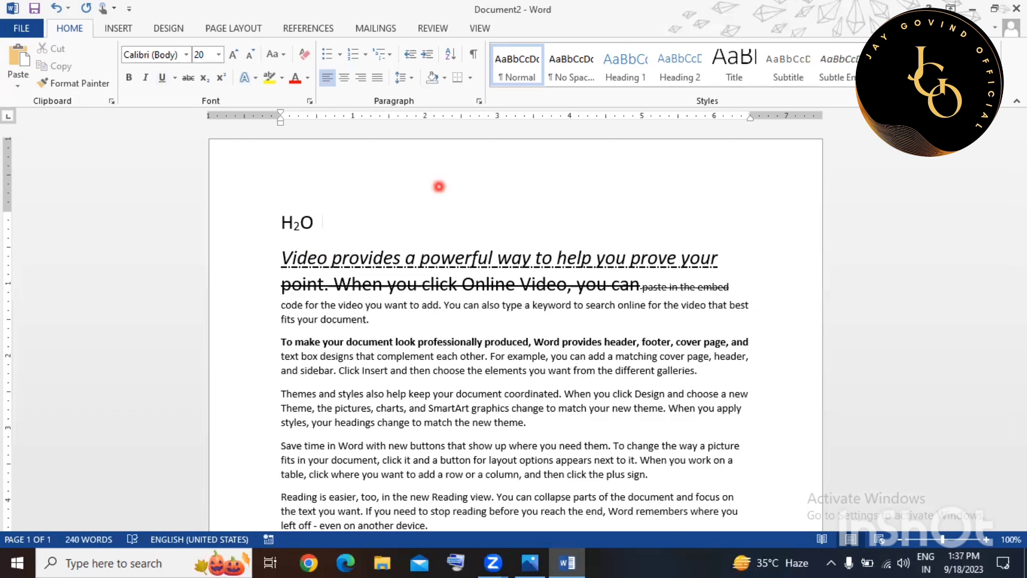
Type 'X2' after H₂O and make that 2 superscript.
{"action": "type", "text": "X2"}
{"action": "key", "text": "shift+Left"}
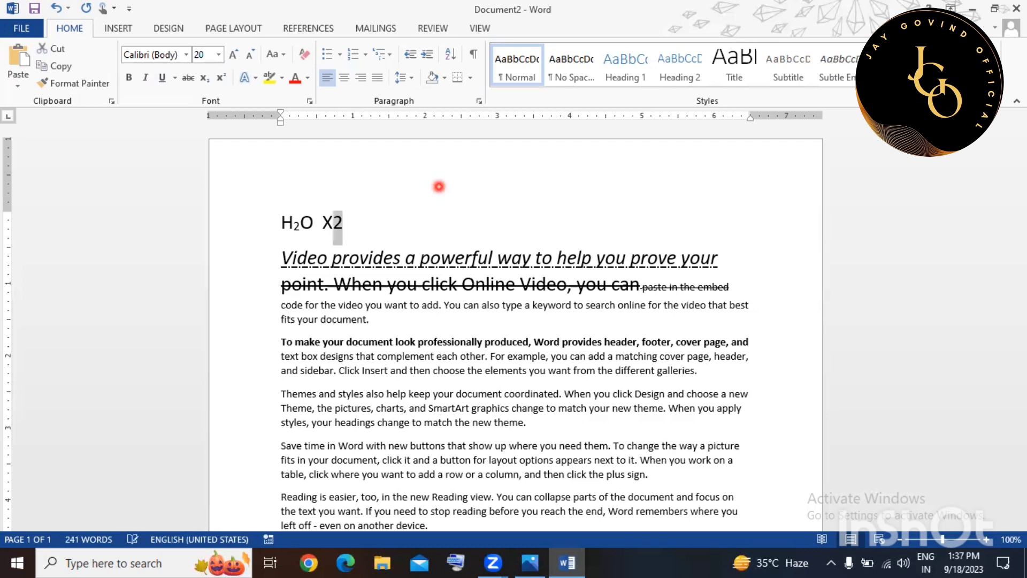
{"action": "left_click", "coordinate": [224, 78]}
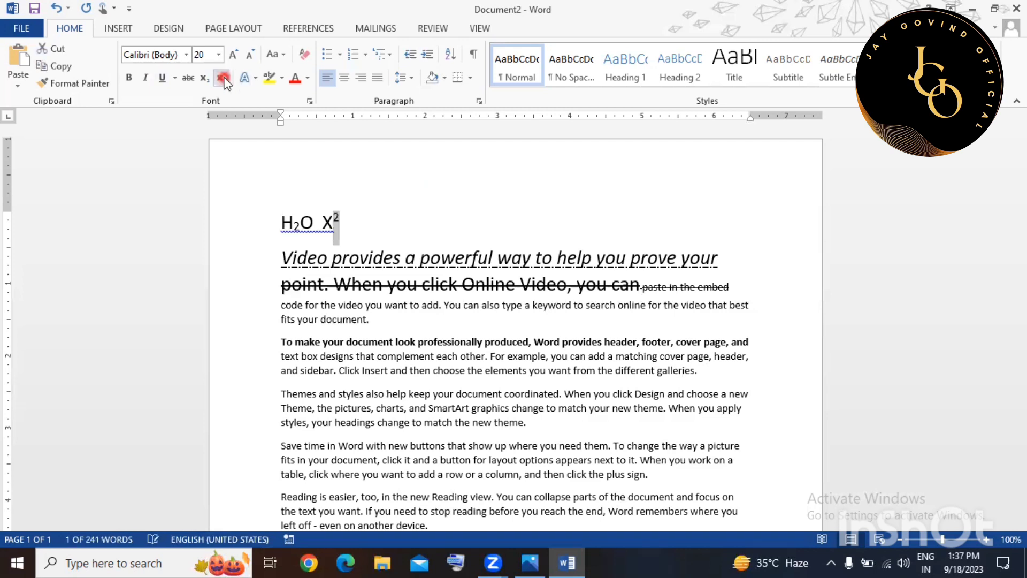
{"action": "left_click", "coordinate": [380, 209]}
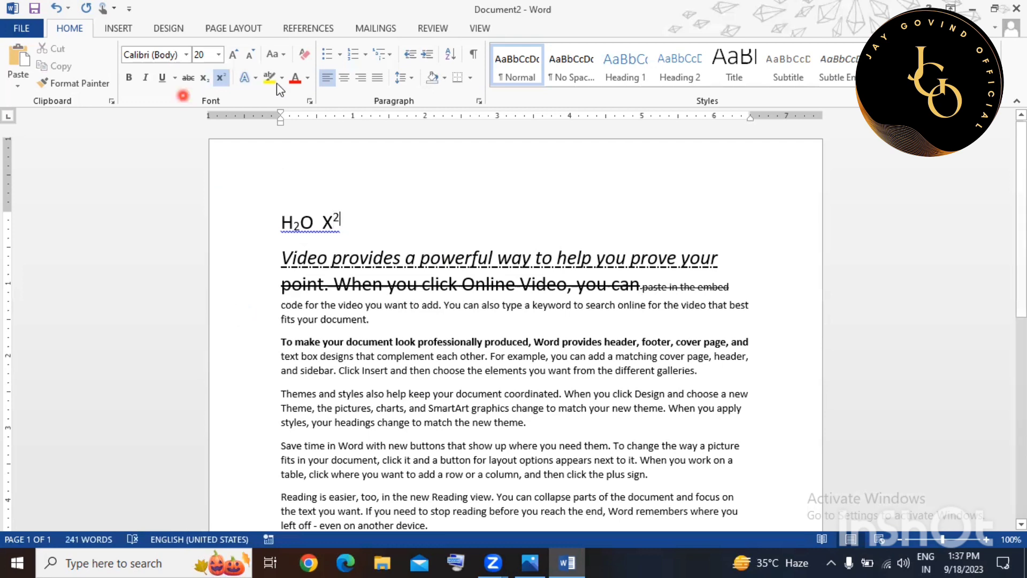
Colour the line beginning 'Video provides' yellow.
{"action": "left_click", "coordinate": [223, 270]}
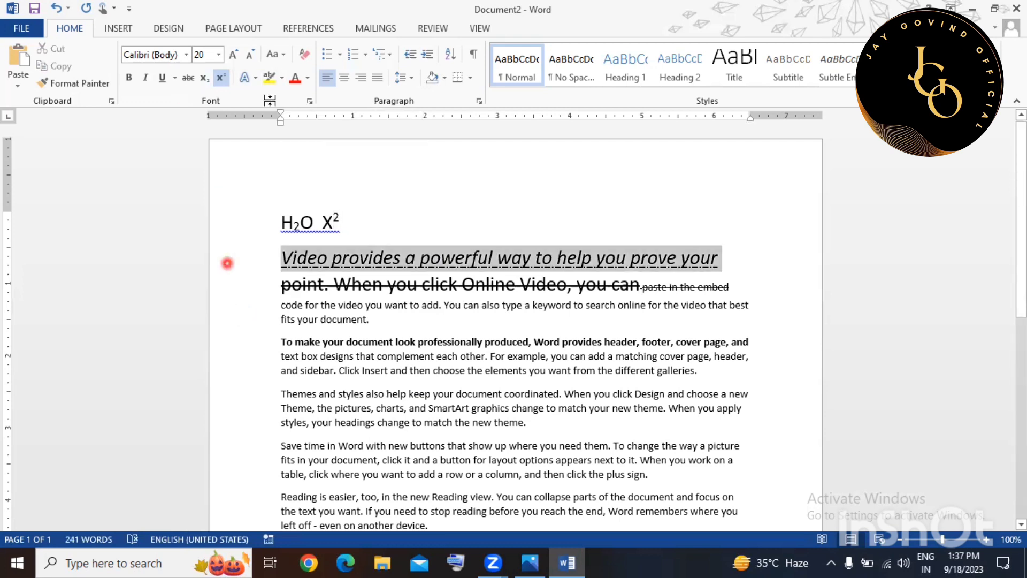
{"action": "left_click", "coordinate": [311, 78]}
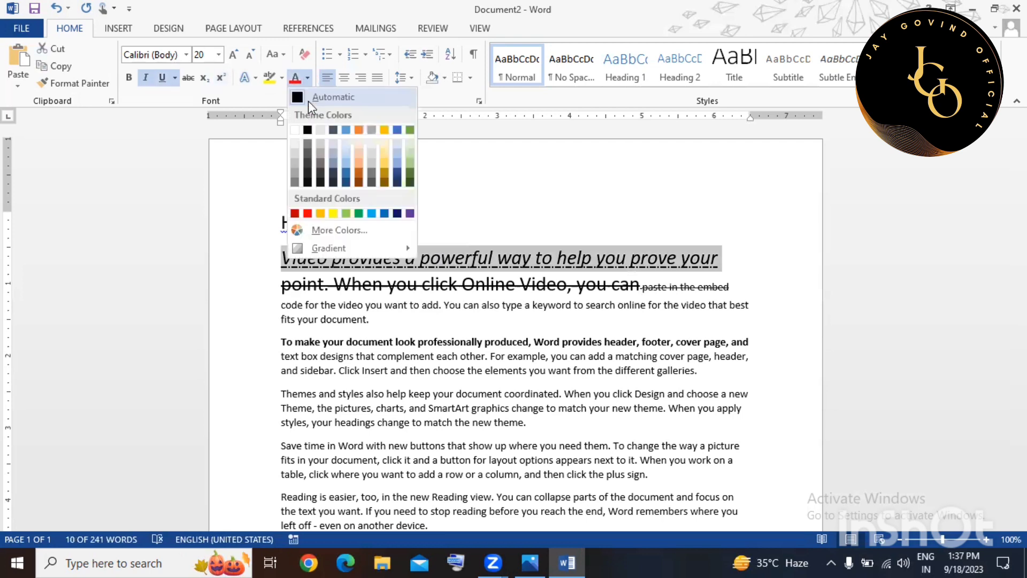
{"action": "left_click", "coordinate": [332, 213]}
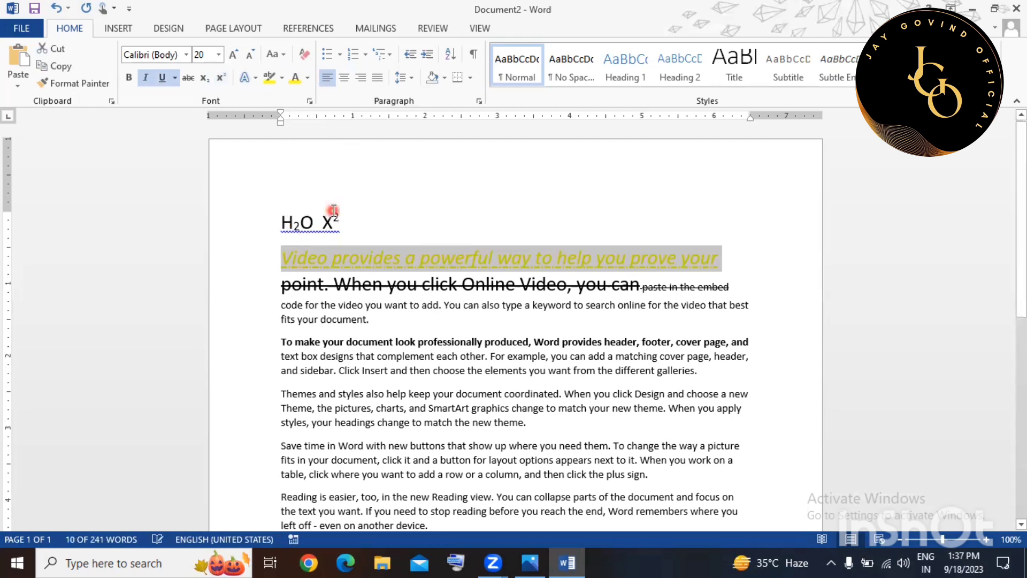
Colour the whole 'To make your document' paragraph red.
{"action": "left_click", "coordinate": [247, 352]}
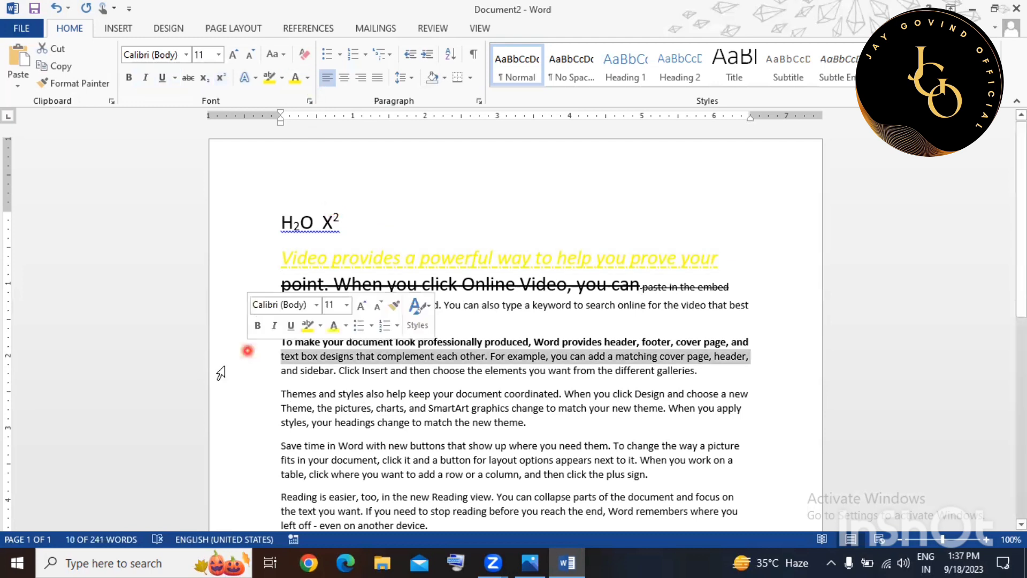
{"action": "left_click", "coordinate": [229, 343]}
{"action": "left_click", "coordinate": [300, 74]}
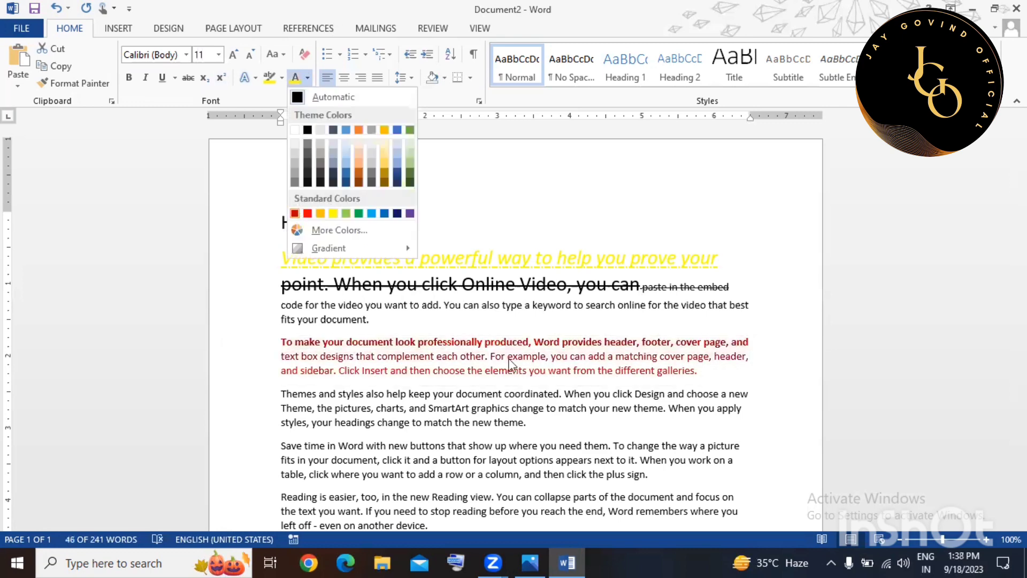
{"action": "left_click", "coordinate": [298, 214]}
{"action": "left_click", "coordinate": [508, 358]}
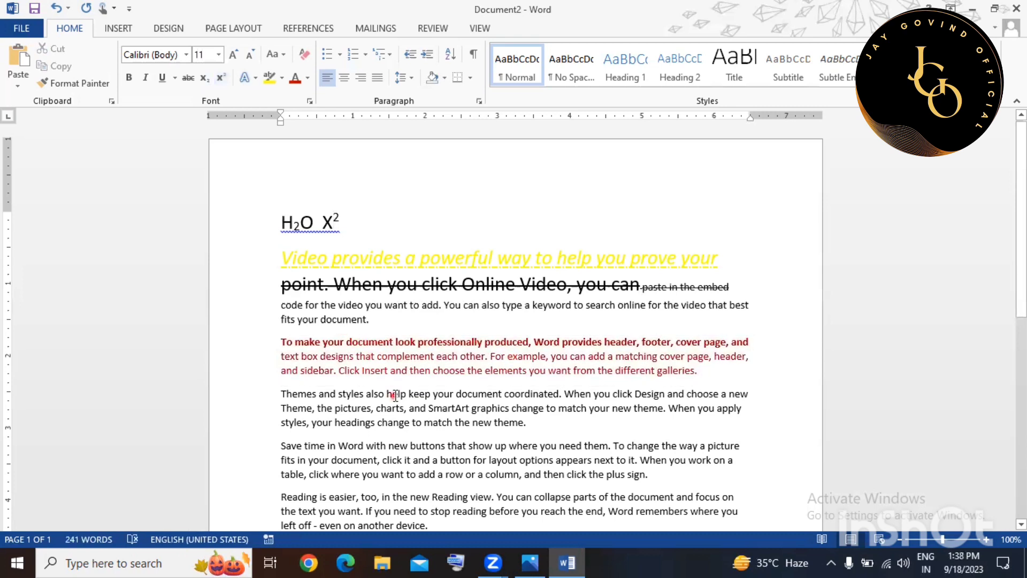
Colour the line beginning 'Theme, the pictures' dark blue.
{"action": "left_click", "coordinate": [278, 410]}
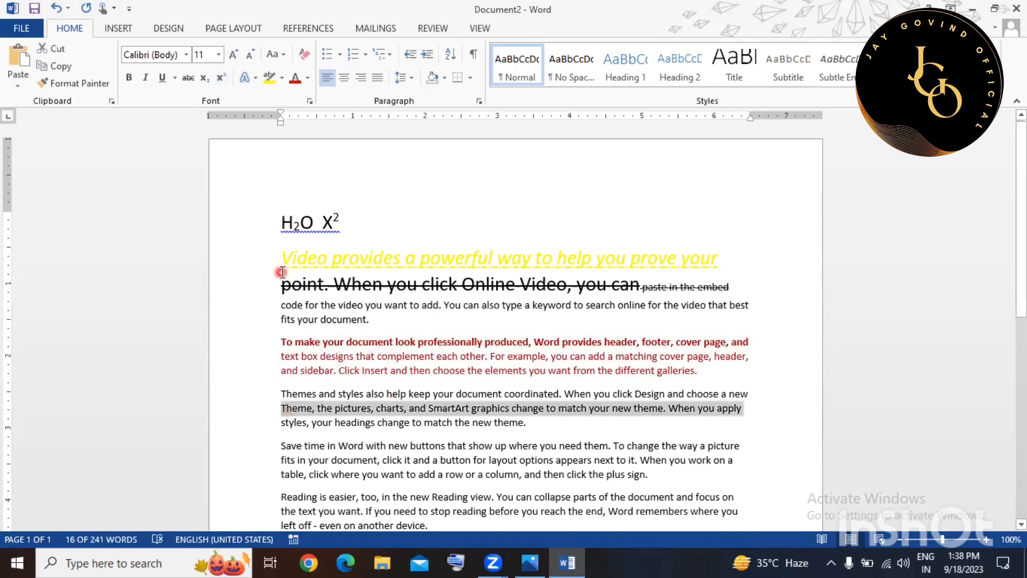
{"action": "left_click", "coordinate": [306, 80]}
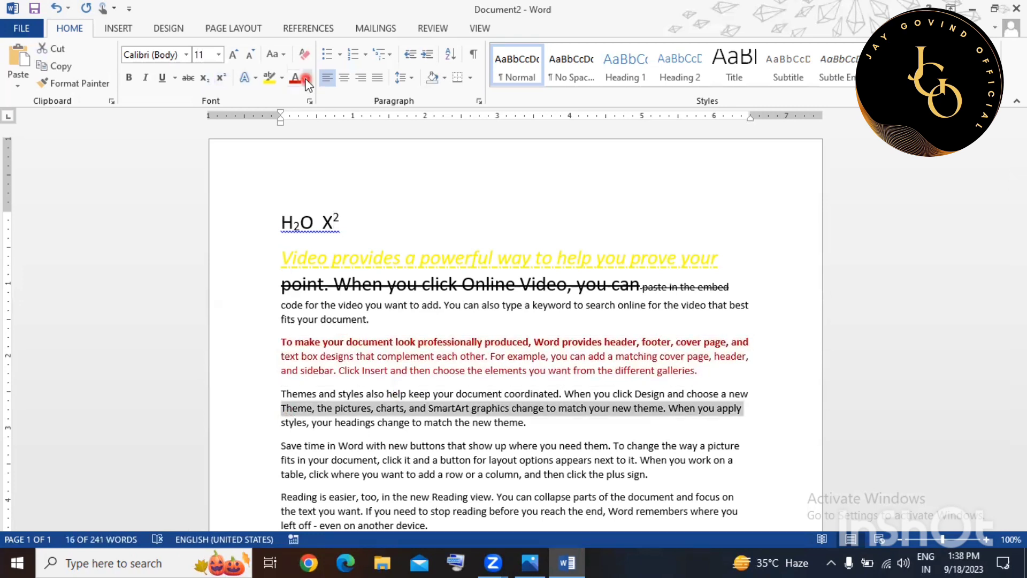
{"action": "left_click", "coordinate": [397, 213]}
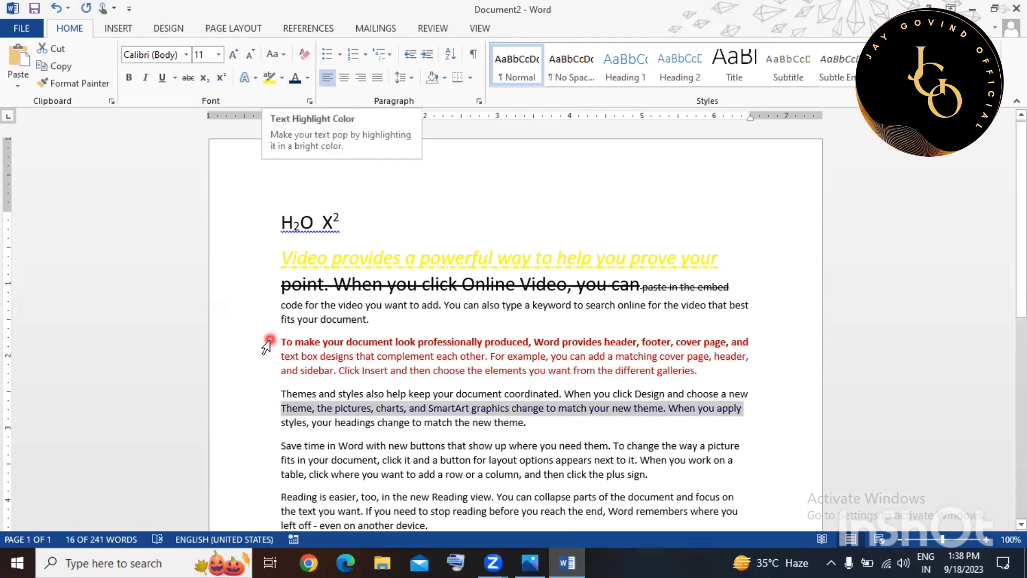
Highlight the paragraph beginning 'point. When you click' in turquoise.
{"action": "left_click_drag", "start_coordinate": [247, 291], "coordinate": [246, 322]}
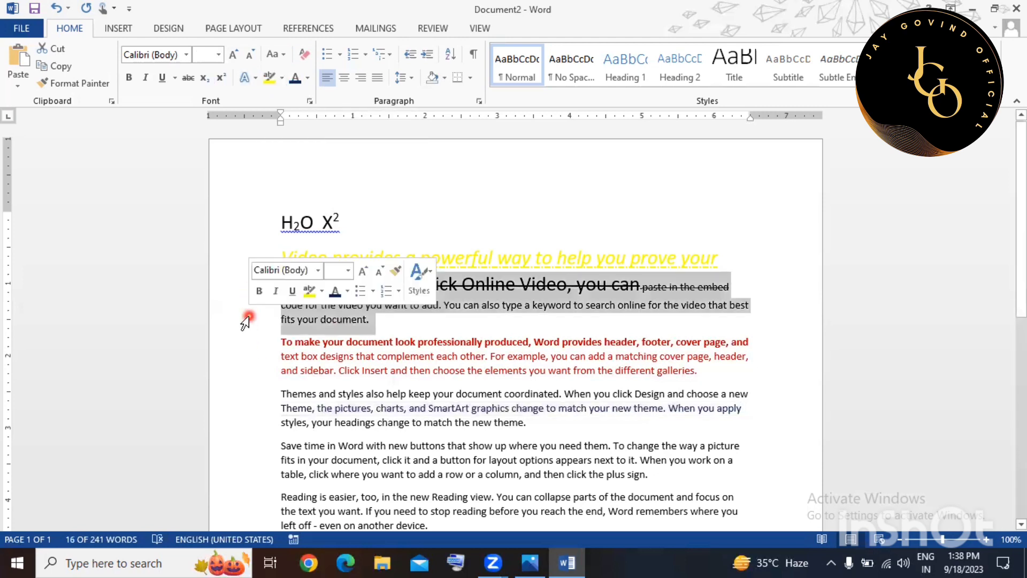
{"action": "left_click", "coordinate": [284, 81]}
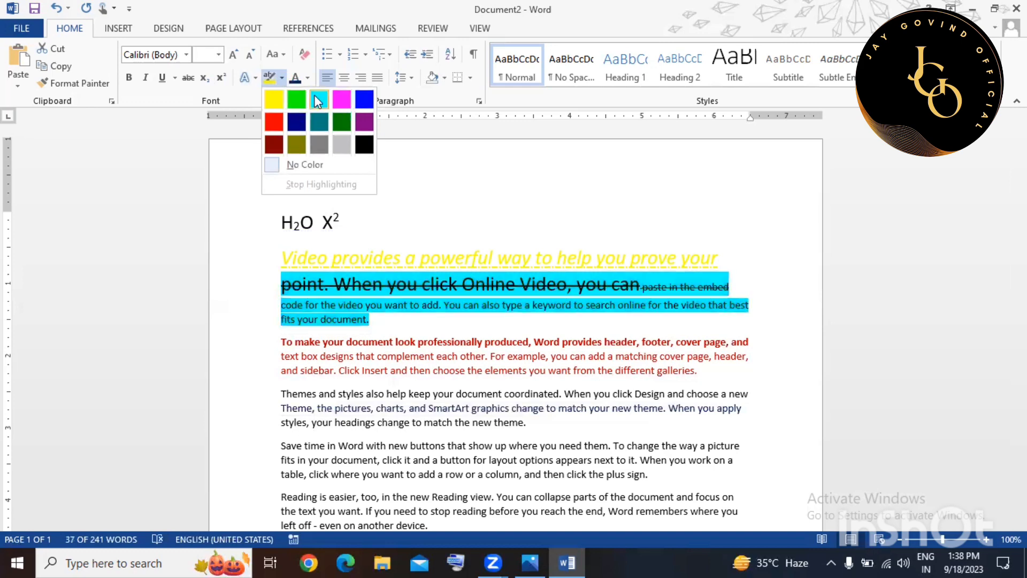
{"action": "left_click", "coordinate": [306, 246]}
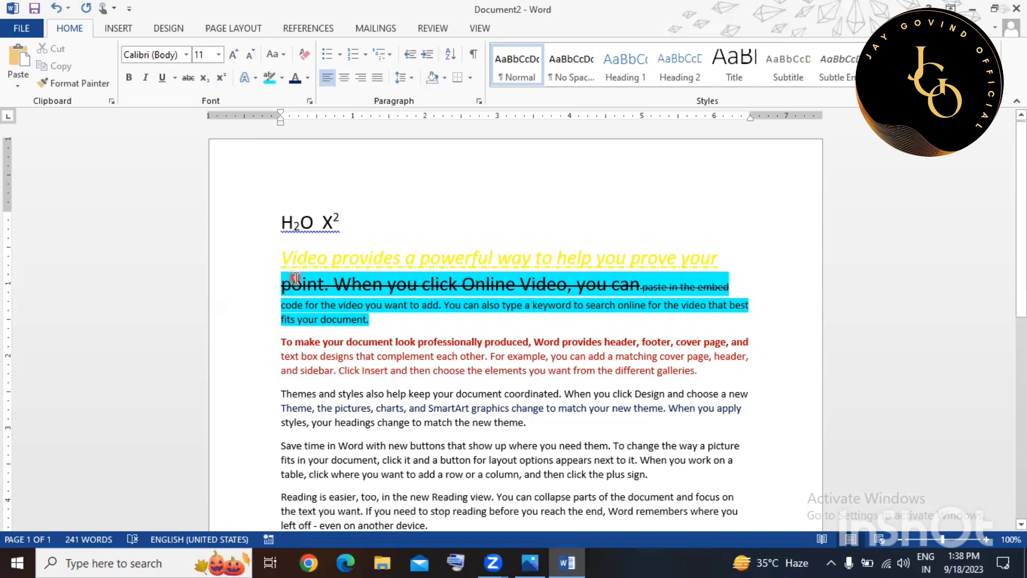
Change the first two paragraphs to UPPERCASE.
{"action": "left_click", "coordinate": [275, 61]}
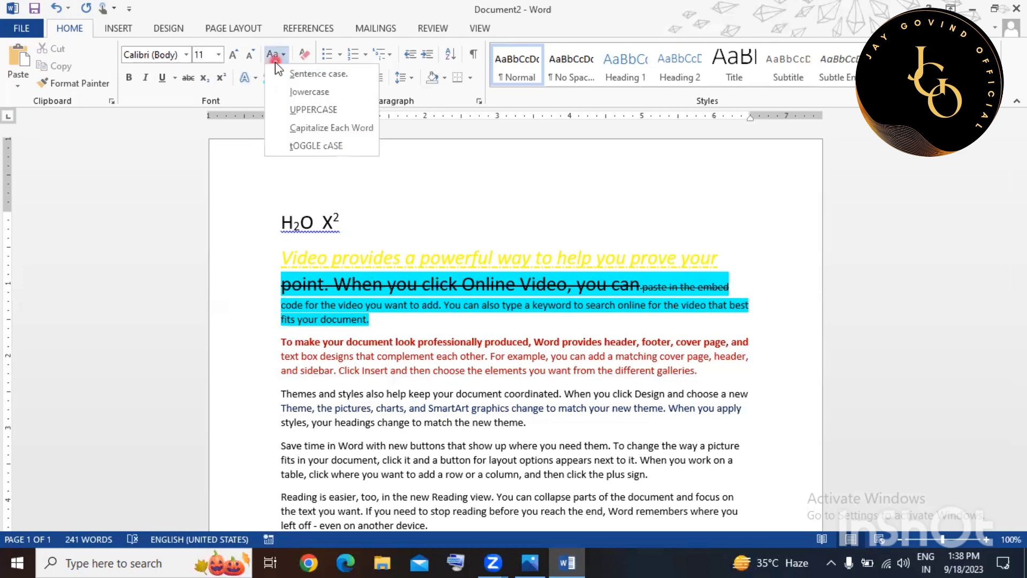
{"action": "left_click", "coordinate": [283, 258]}
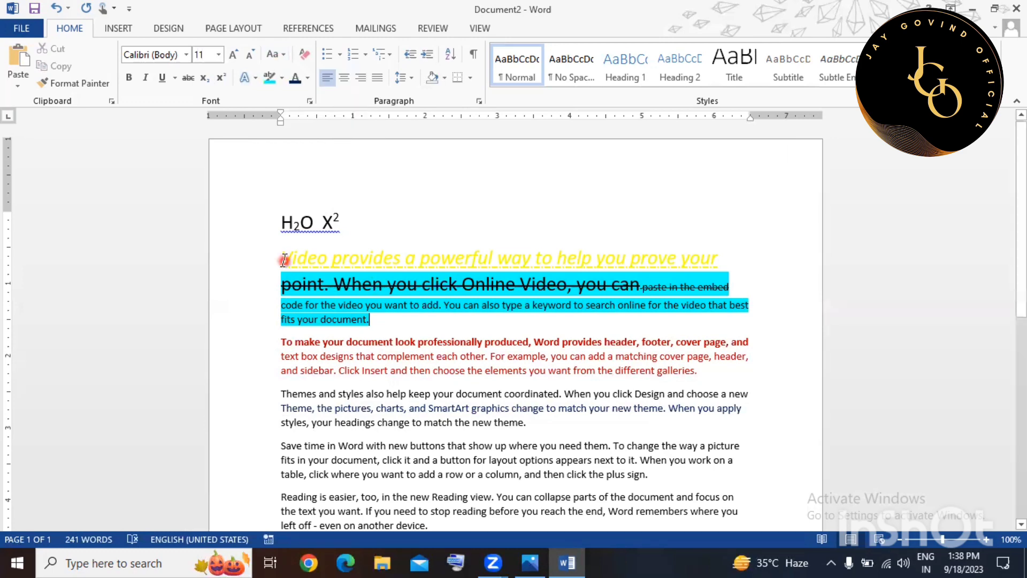
{"action": "left_click_drag", "start_coordinate": [258, 250], "coordinate": [247, 318]}
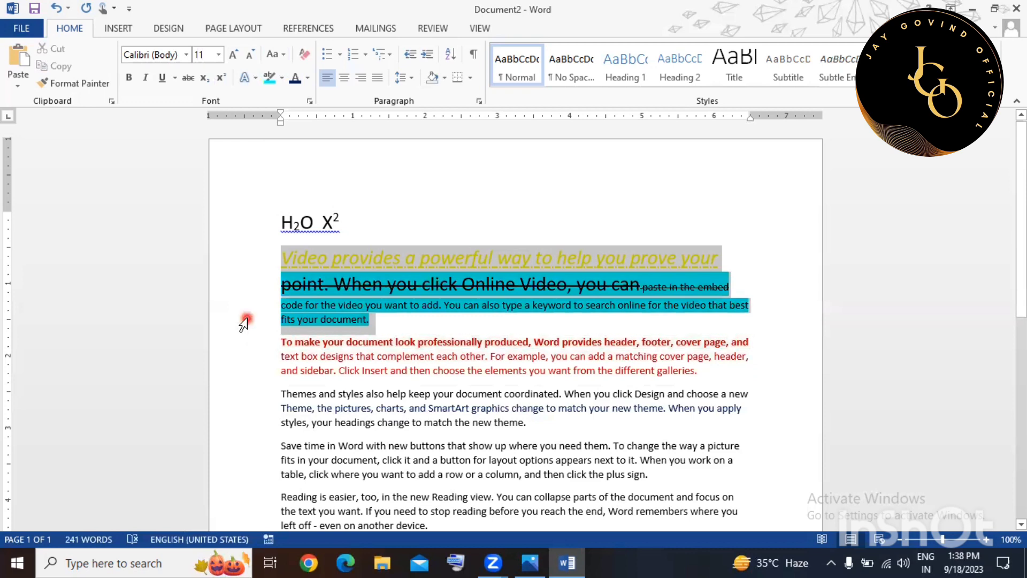
{"action": "left_click", "coordinate": [281, 55]}
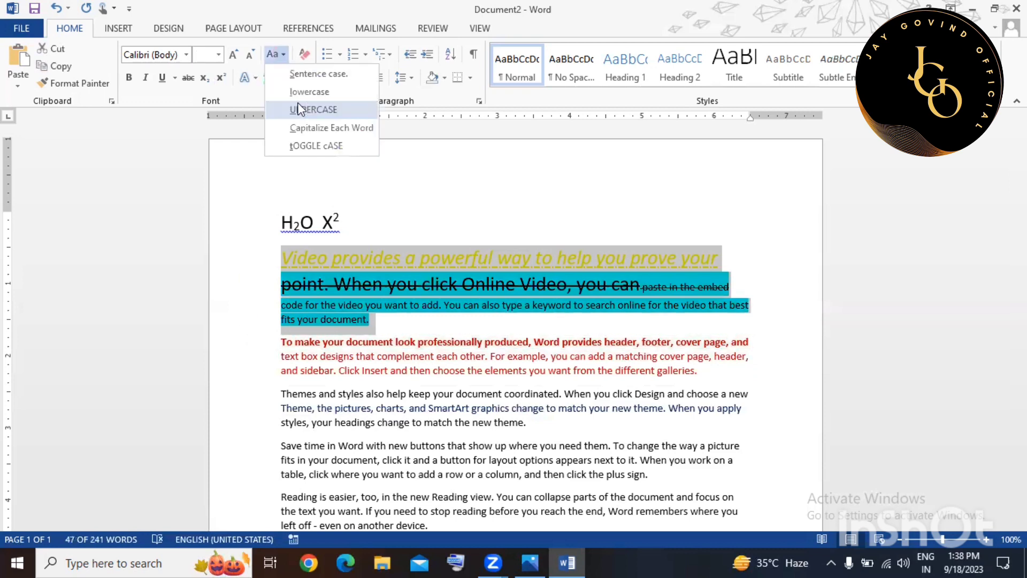
{"action": "left_click", "coordinate": [297, 105]}
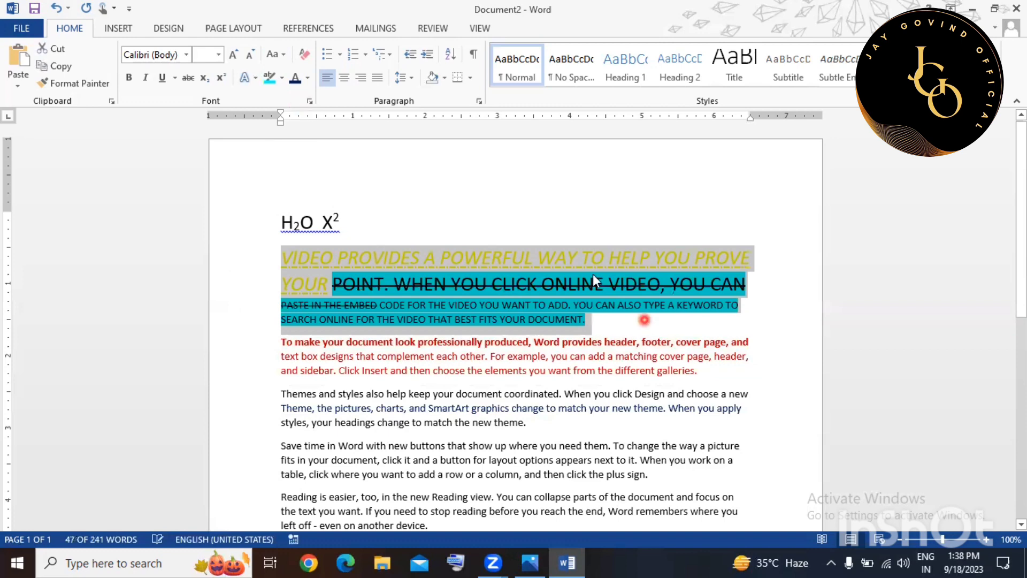
{"action": "left_click", "coordinate": [561, 297]}
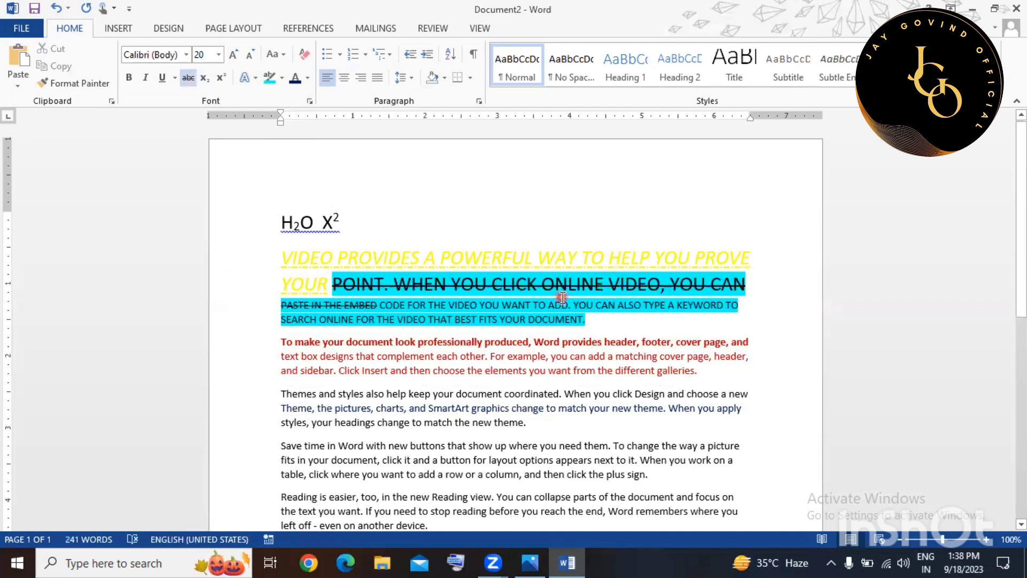
Change the red paragraph to lowercase.
{"action": "double_click", "coordinate": [254, 356]}
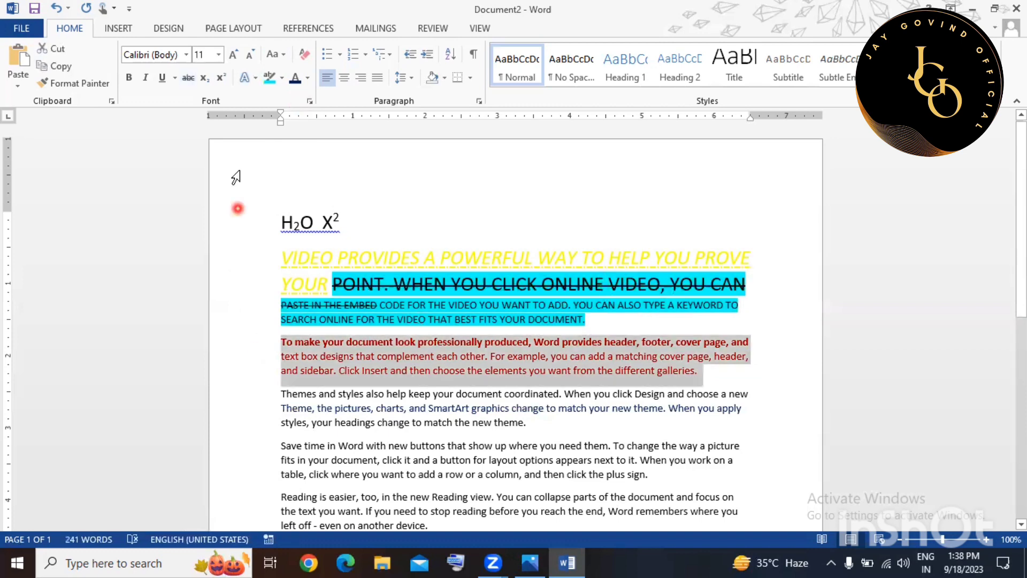
{"action": "left_click", "coordinate": [277, 55]}
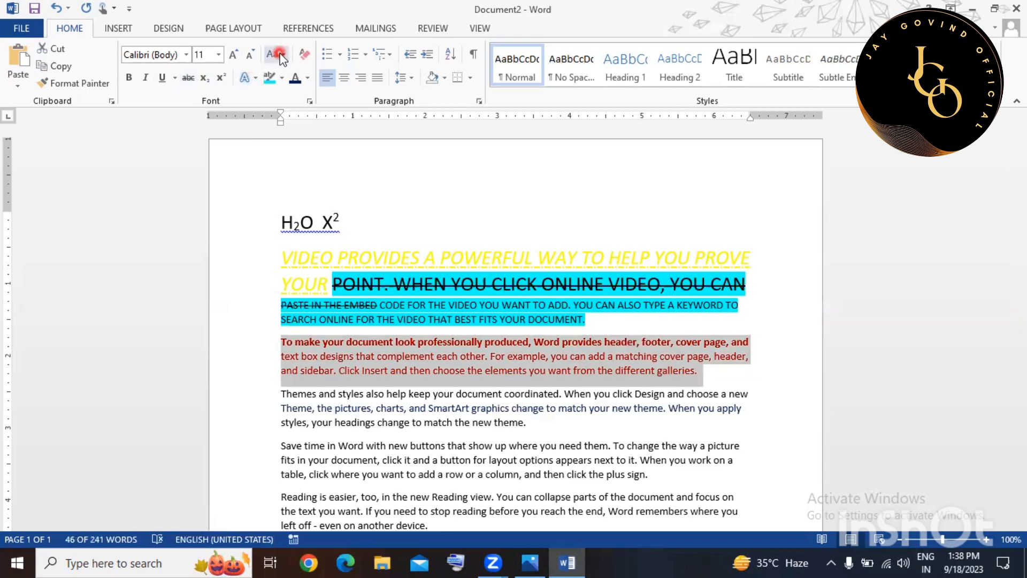
{"action": "left_click", "coordinate": [290, 94]}
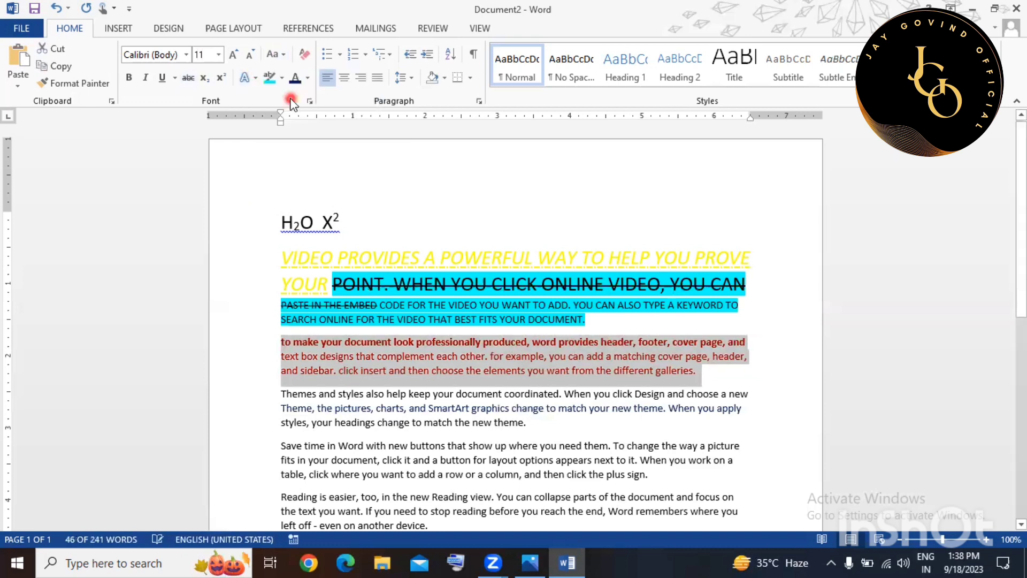
{"action": "left_click", "coordinate": [435, 266]}
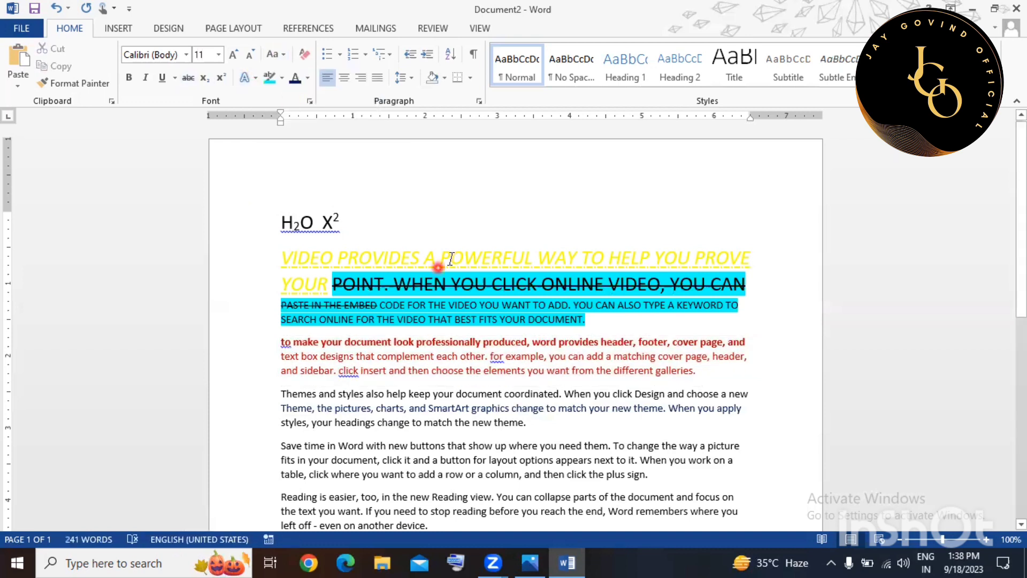
Copy the current text's formatting into the red paragraph with Format Painter.
{"action": "scroll", "coordinate": [485, 284], "scroll_direction": "down", "scroll_amount": 3}
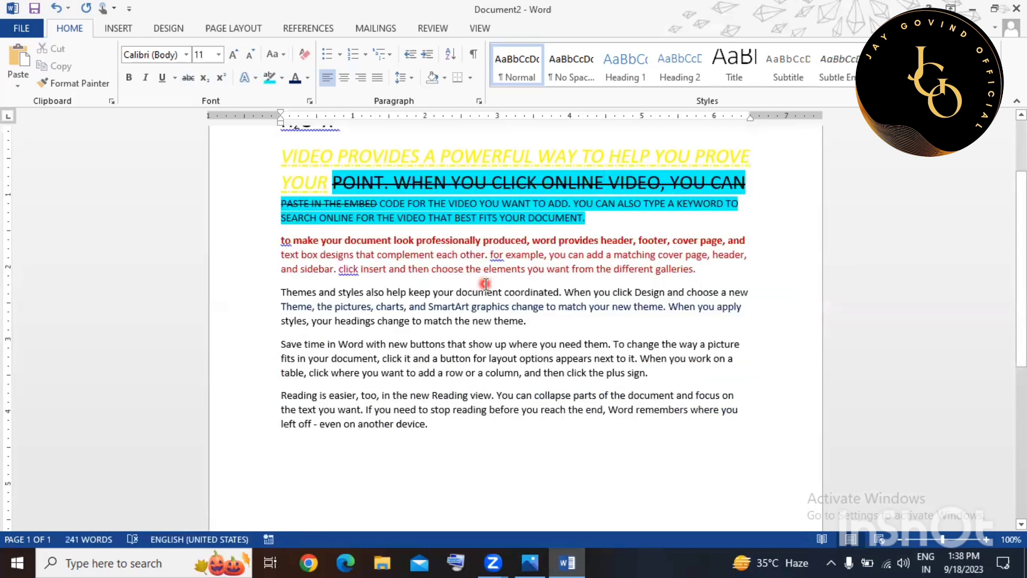
{"action": "scroll", "coordinate": [486, 284], "scroll_direction": "up", "scroll_amount": 1}
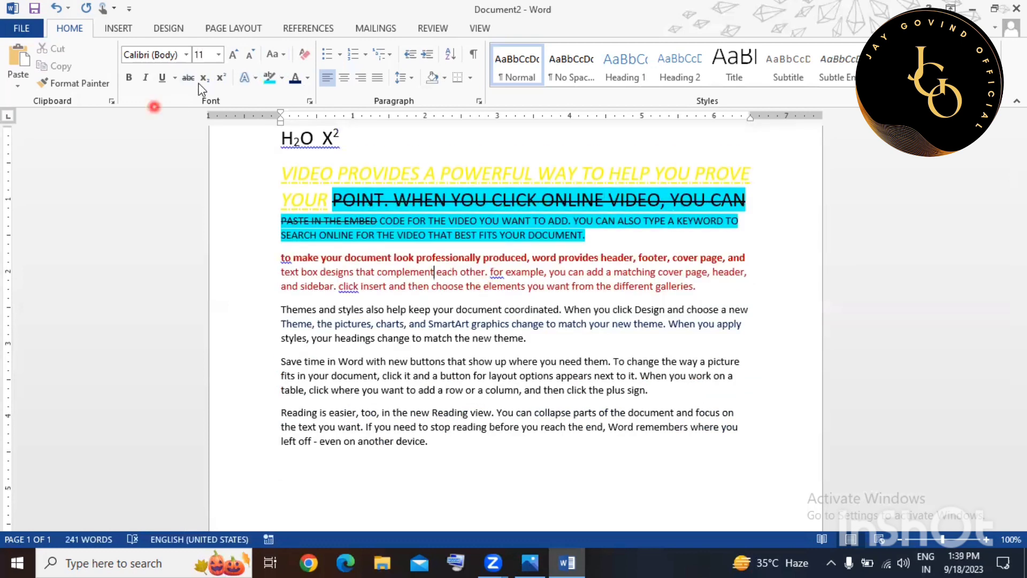
{"action": "left_click", "coordinate": [52, 83]}
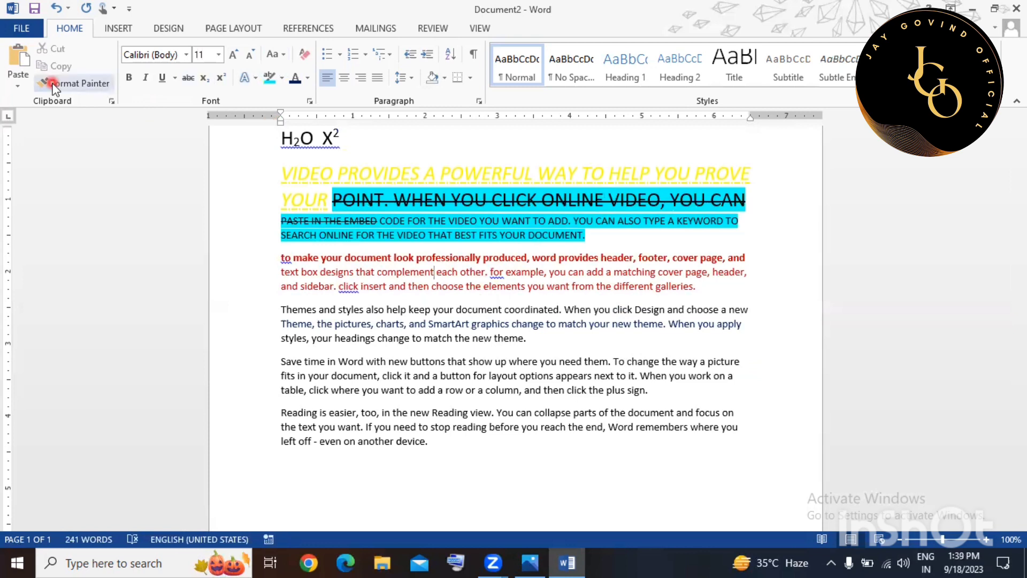
{"action": "left_click", "coordinate": [442, 279]}
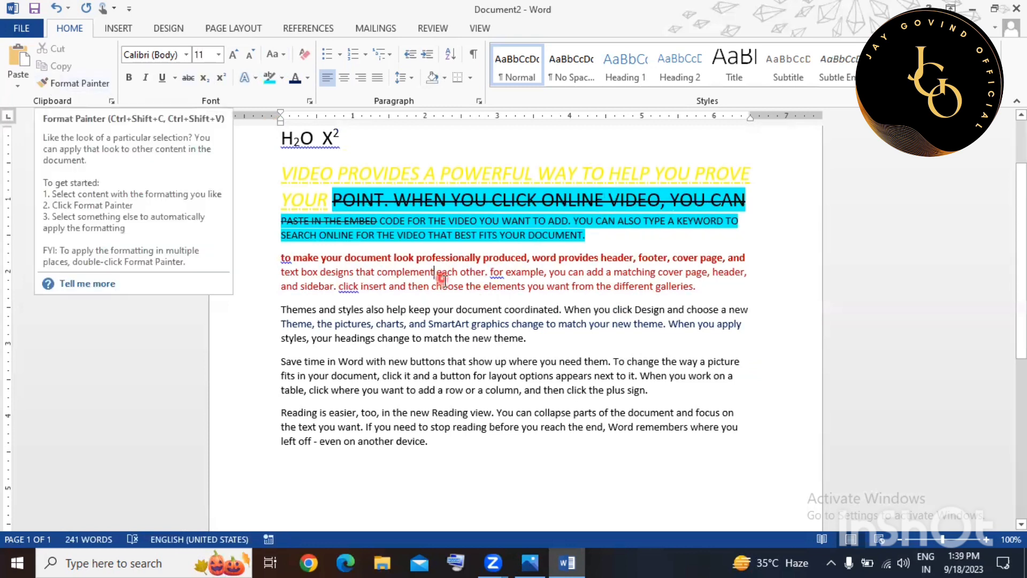
Make the red text from 'make your document look' through 'click insert and' bold Algerian.
{"action": "scroll", "coordinate": [556, 230], "scroll_direction": "up", "scroll_amount": 1}
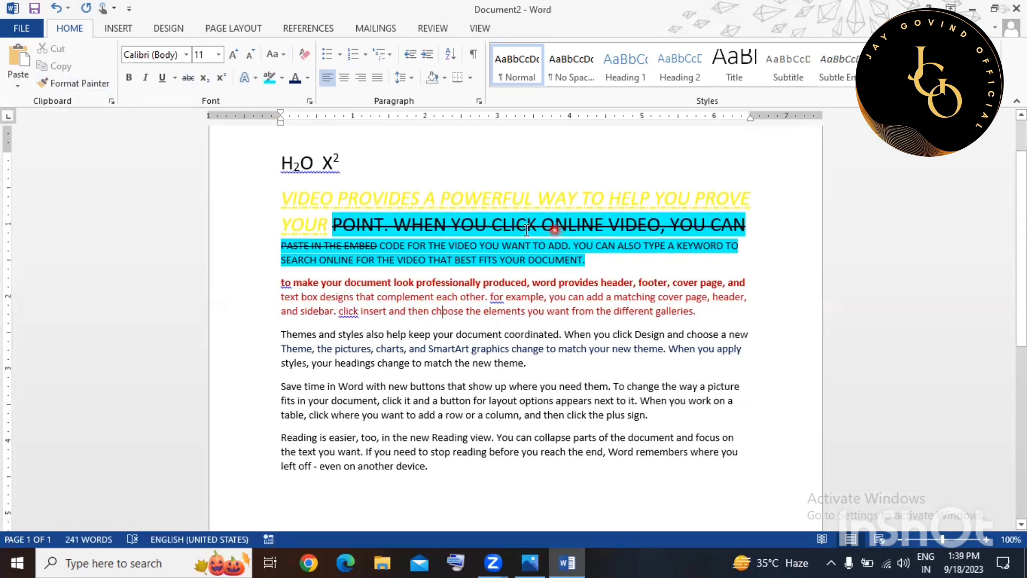
{"action": "left_click_drag", "start_coordinate": [311, 278], "coordinate": [408, 311]}
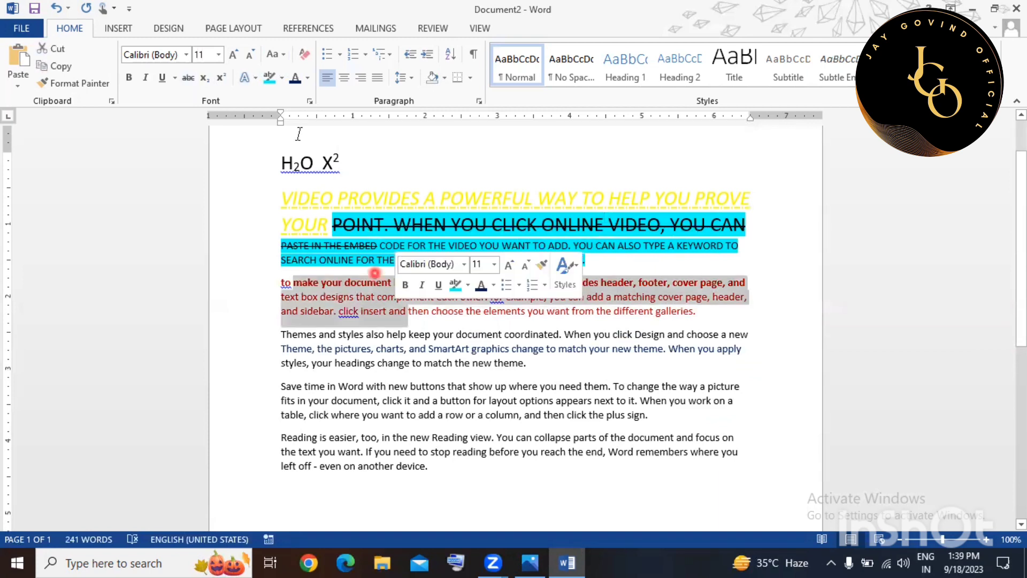
{"action": "left_click", "coordinate": [131, 78]}
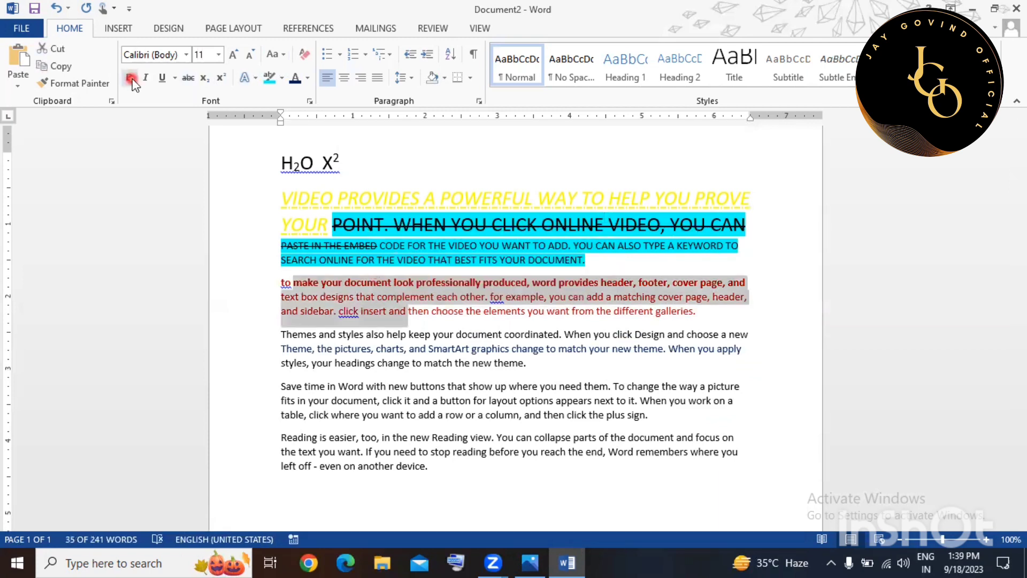
{"action": "left_click", "coordinate": [131, 78]}
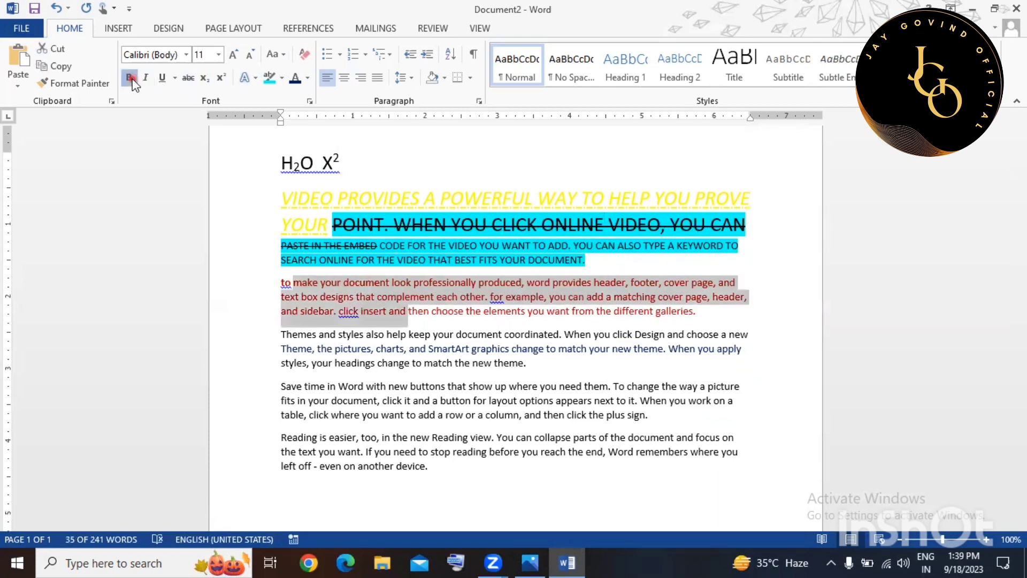
{"action": "left_click", "coordinate": [184, 55]}
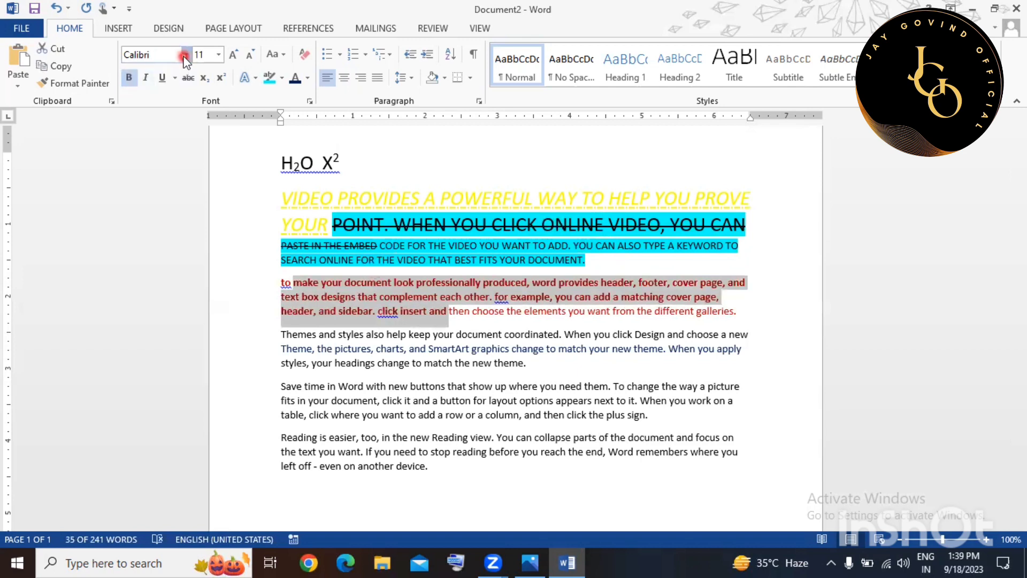
{"action": "left_click", "coordinate": [187, 56]}
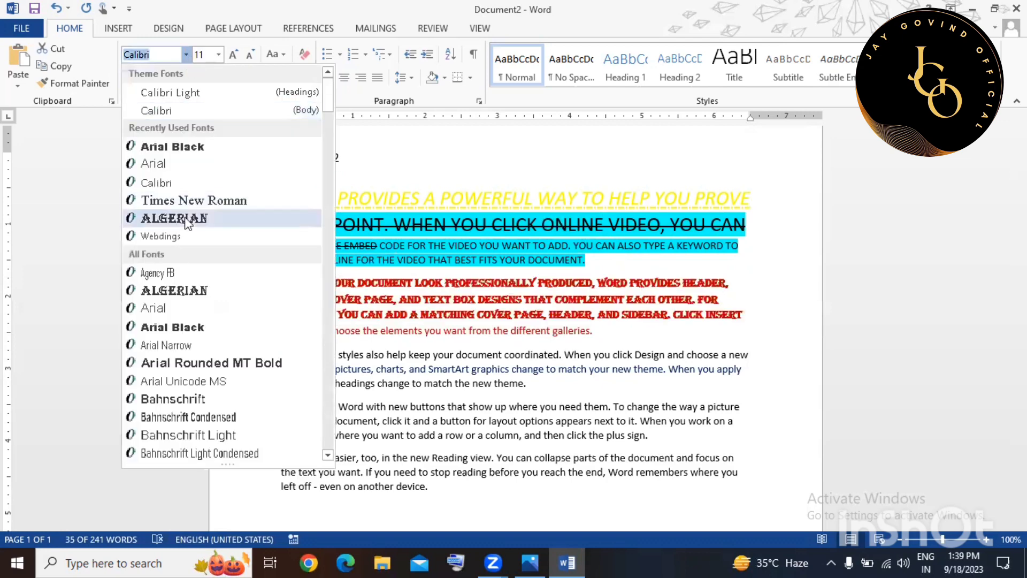
{"action": "left_click", "coordinate": [178, 221]}
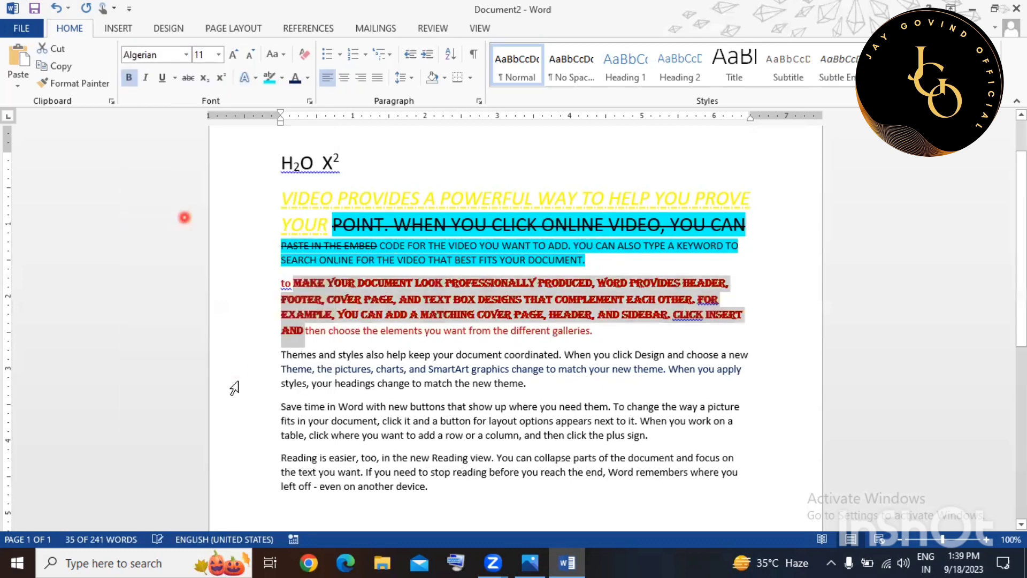
{"action": "left_click", "coordinate": [233, 384]}
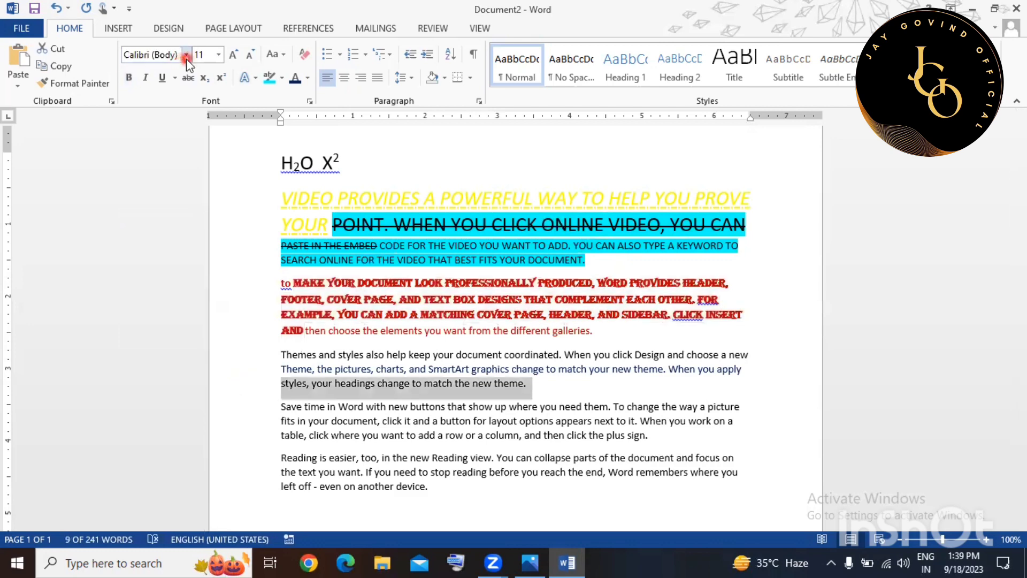
Set 'styles, your headings change to match the new theme.' to Arial Narrow and the cyan passage to Times New Roman.
{"action": "left_click", "coordinate": [186, 54]}
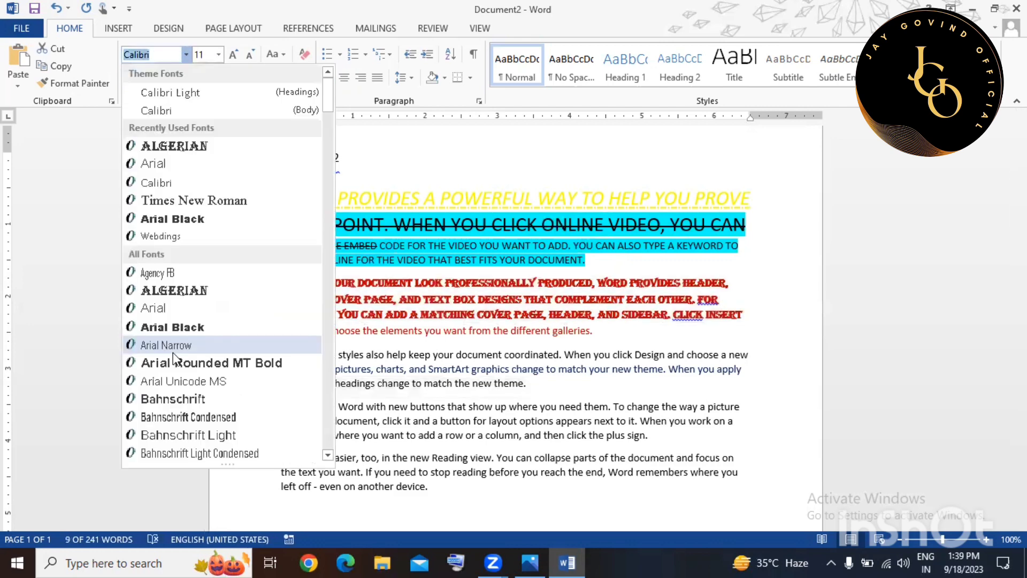
{"action": "left_click", "coordinate": [262, 349]}
{"action": "left_click", "coordinate": [232, 219]}
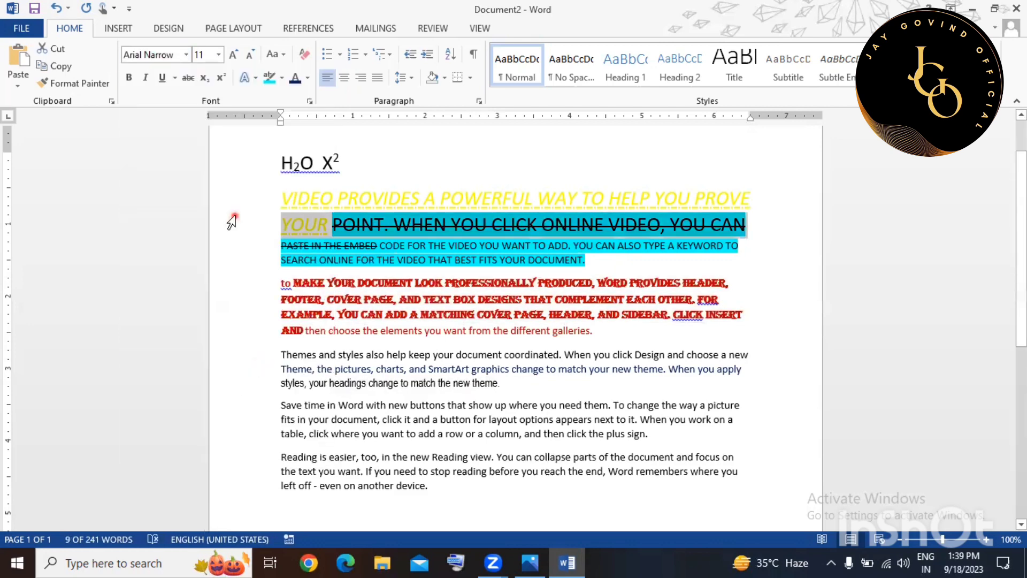
{"action": "left_click_drag", "start_coordinate": [231, 222], "coordinate": [231, 260]}
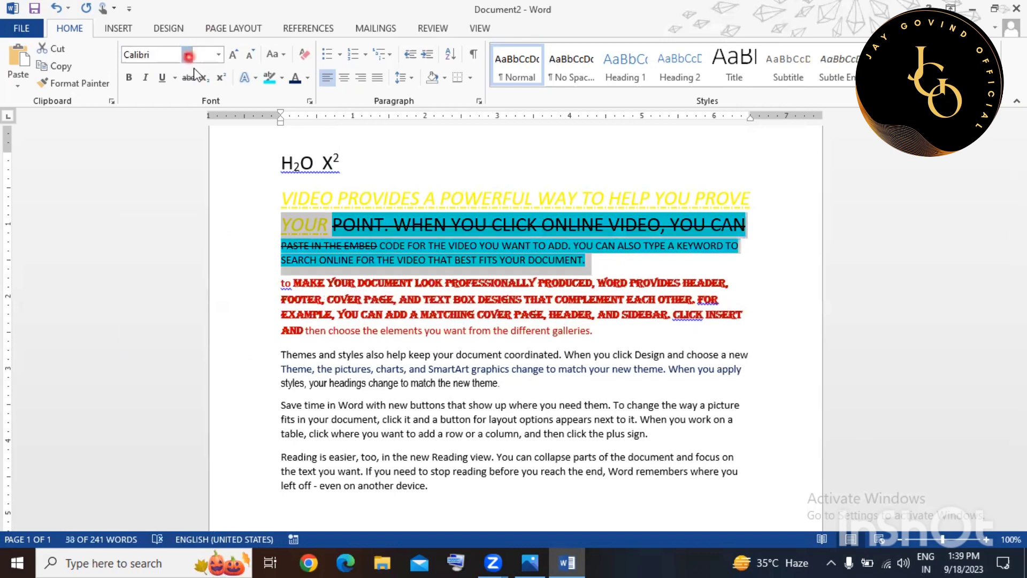
{"action": "left_click", "coordinate": [185, 54]}
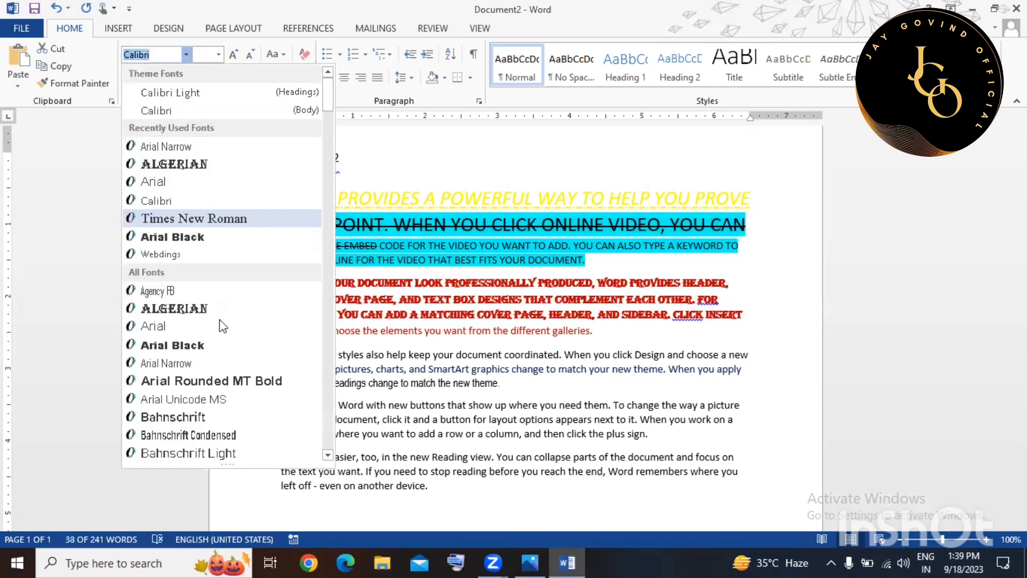
{"action": "left_click", "coordinate": [210, 219]}
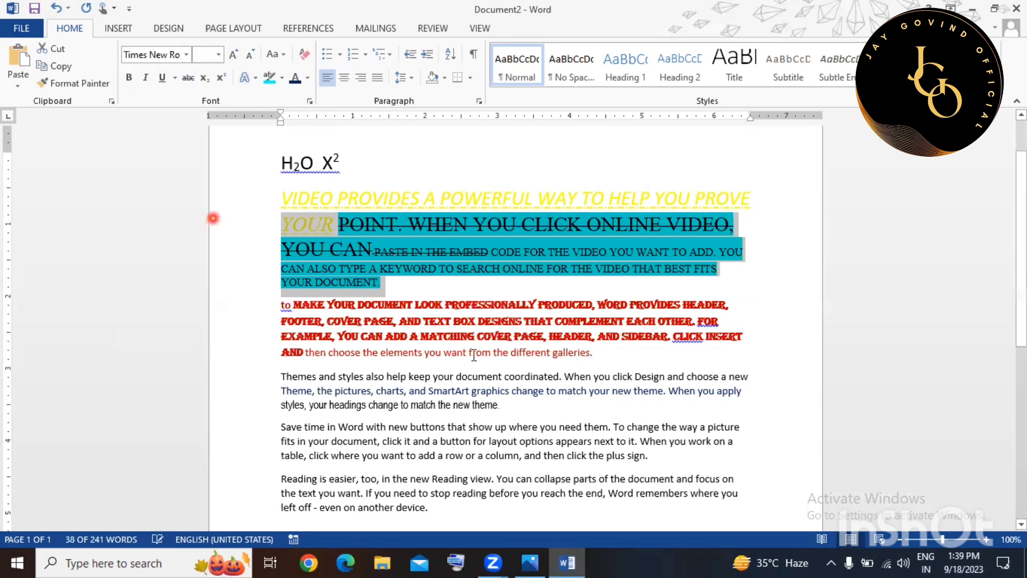
{"action": "left_click", "coordinate": [589, 391]}
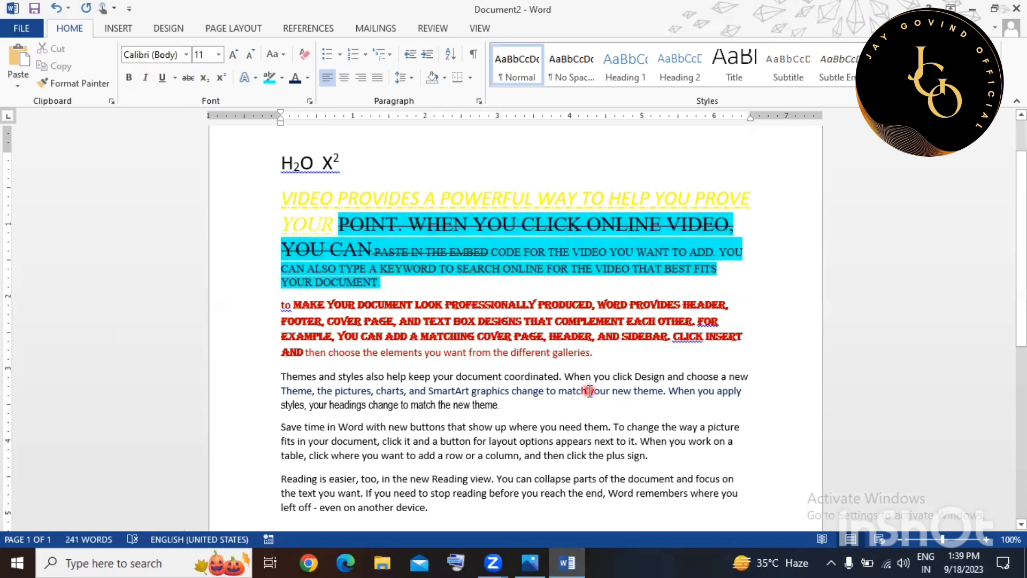
{"action": "scroll", "coordinate": [589, 391], "scroll_direction": "down", "scroll_amount": 1}
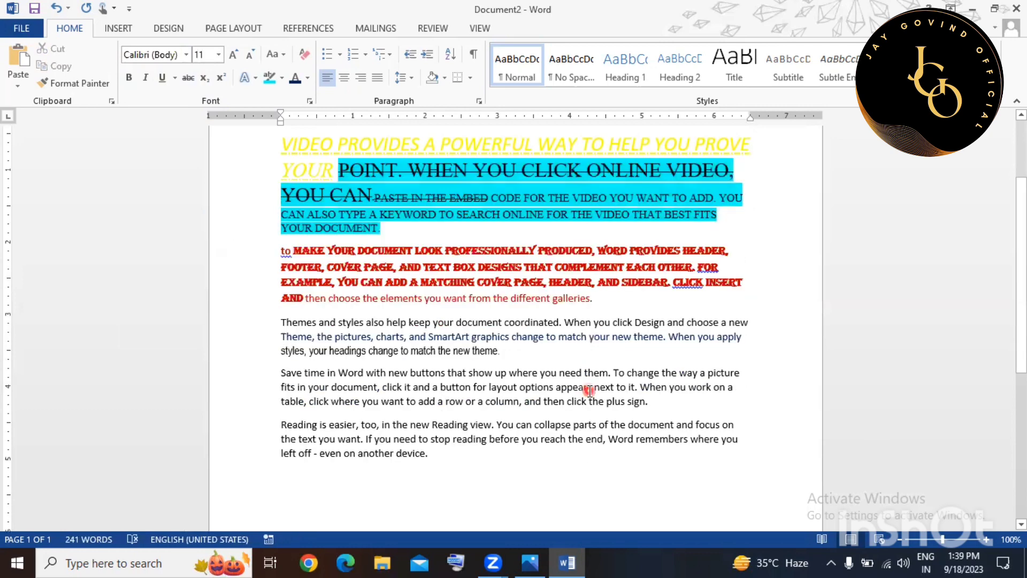
{"action": "left_click", "coordinate": [257, 242]}
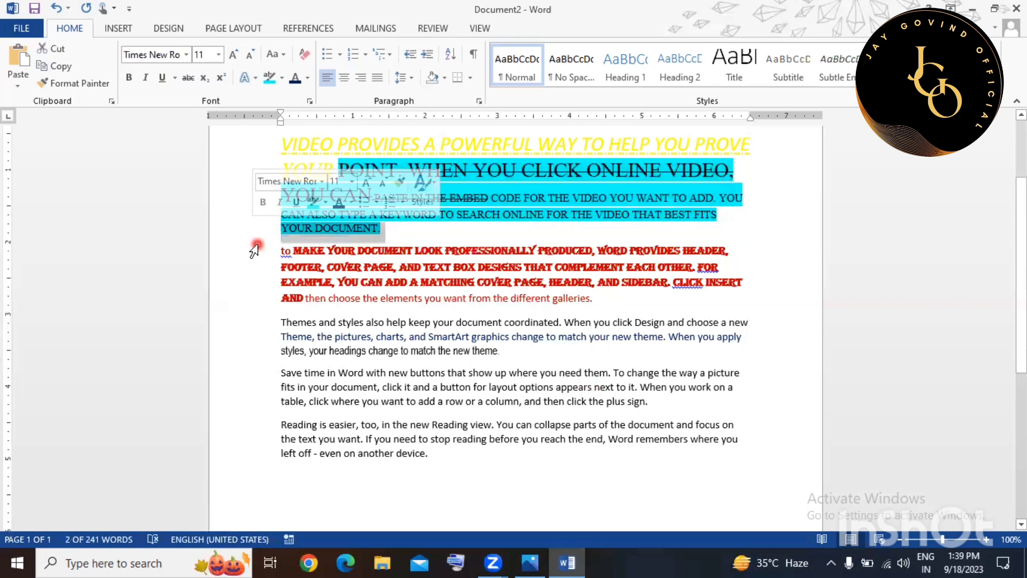
Copy the red Algerian format from 'YOUR DOCUMENT LOOK' onto the Themes text through 'charts, and'.
{"action": "left_click", "coordinate": [339, 252]}
{"action": "left_click_drag", "start_coordinate": [339, 253], "coordinate": [443, 251]}
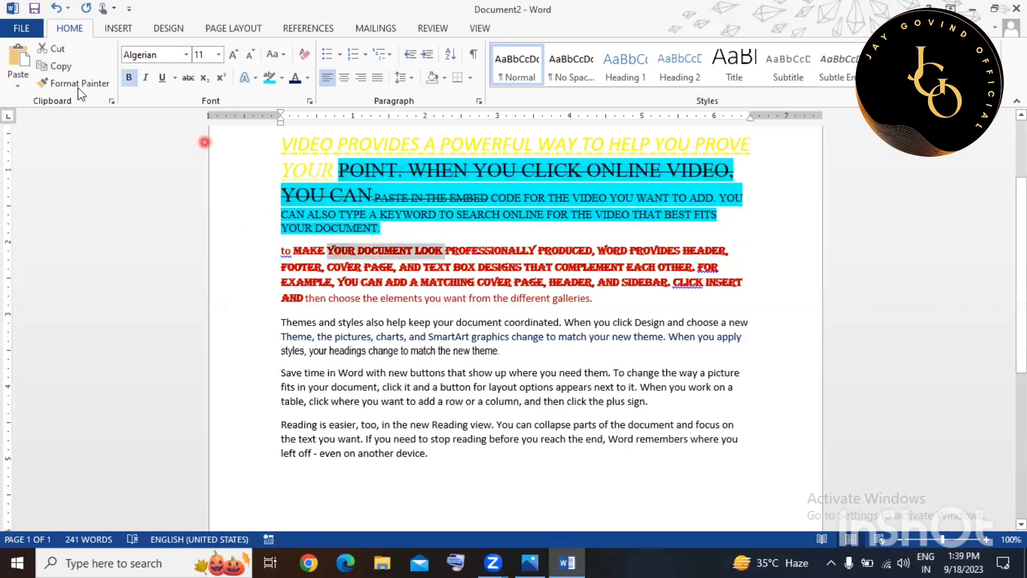
{"action": "left_click", "coordinate": [79, 84]}
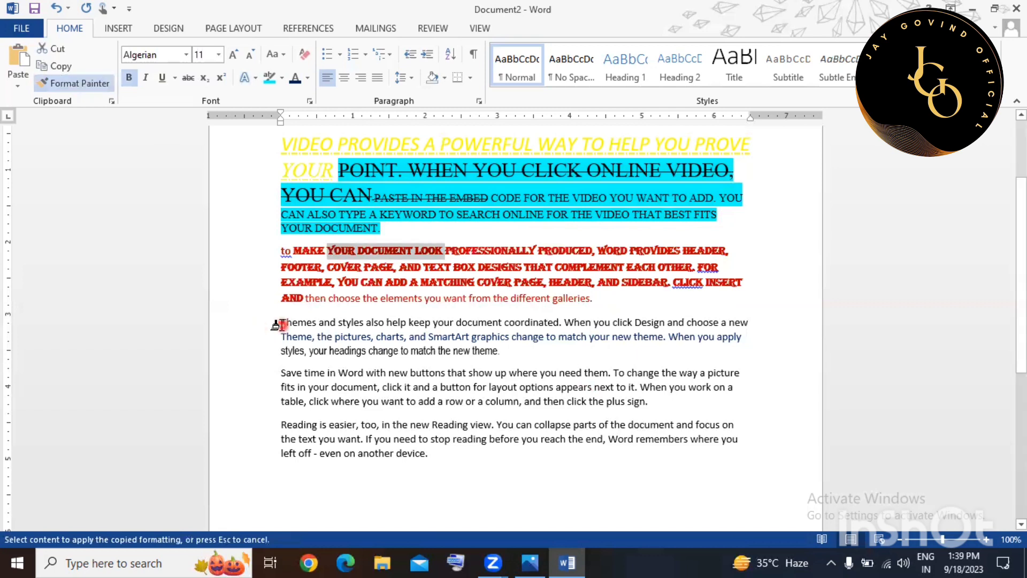
{"action": "mouse_move", "coordinate": [281, 324]}
{"action": "left_mouse_down"}
{"action": "mouse_move", "coordinate": [608, 309]}
{"action": "mouse_move", "coordinate": [633, 334]}
{"action": "left_mouse_up"}
{"action": "mouse_move", "coordinate": [401, 364]}
{"action": "left_mouse_down"}
{"action": "mouse_move", "coordinate": [391, 364]}
{"action": "mouse_move", "coordinate": [426, 339]}
{"action": "left_mouse_up"}
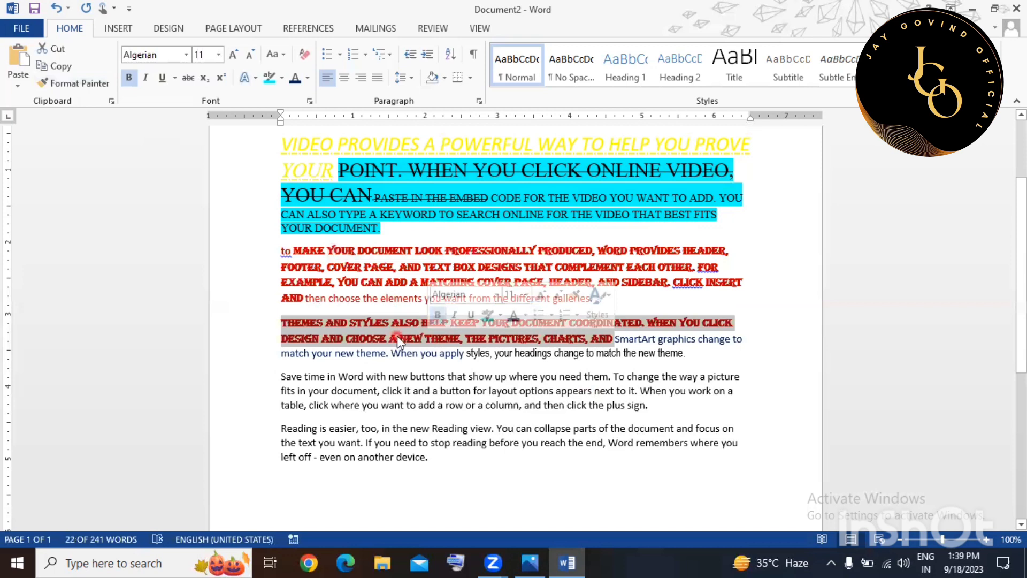
{"action": "left_click", "coordinate": [306, 277]}
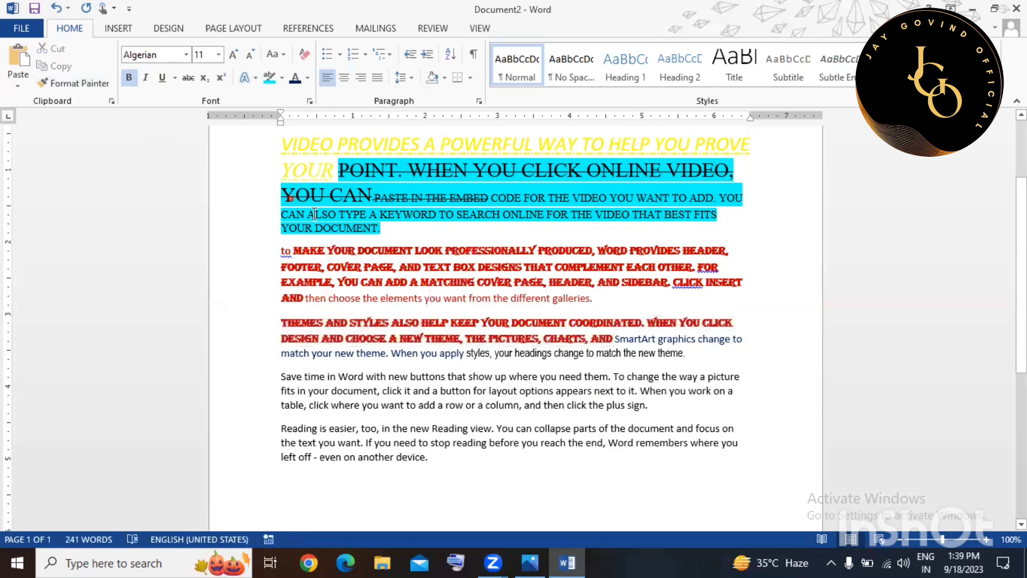
Copy the cyan struck-through formatting onto the 'Save time' text.
{"action": "left_click_drag", "start_coordinate": [339, 188], "coordinate": [612, 197]}
{"action": "left_click", "coordinate": [54, 81]}
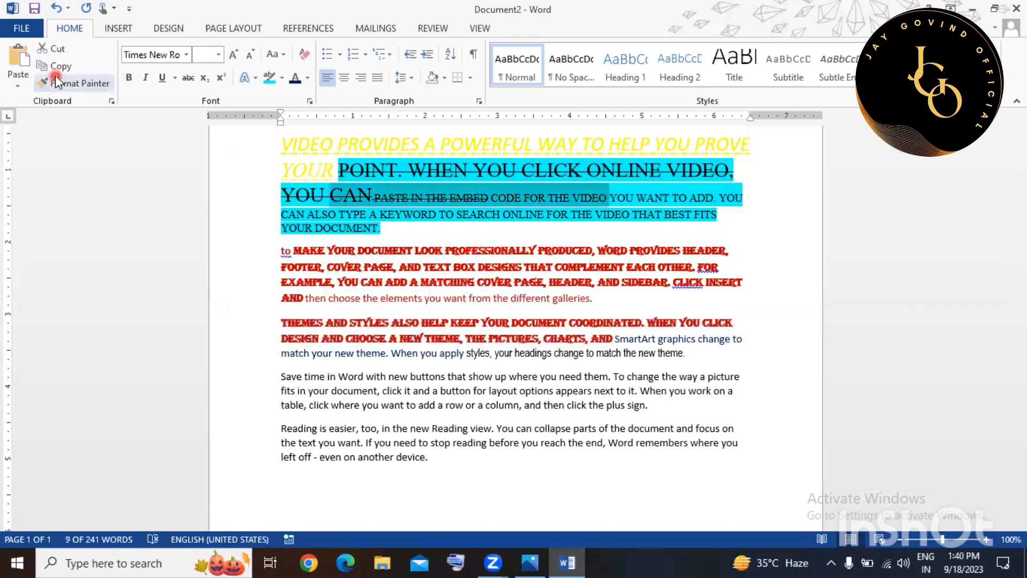
{"action": "left_click_drag", "start_coordinate": [282, 377], "coordinate": [493, 408]}
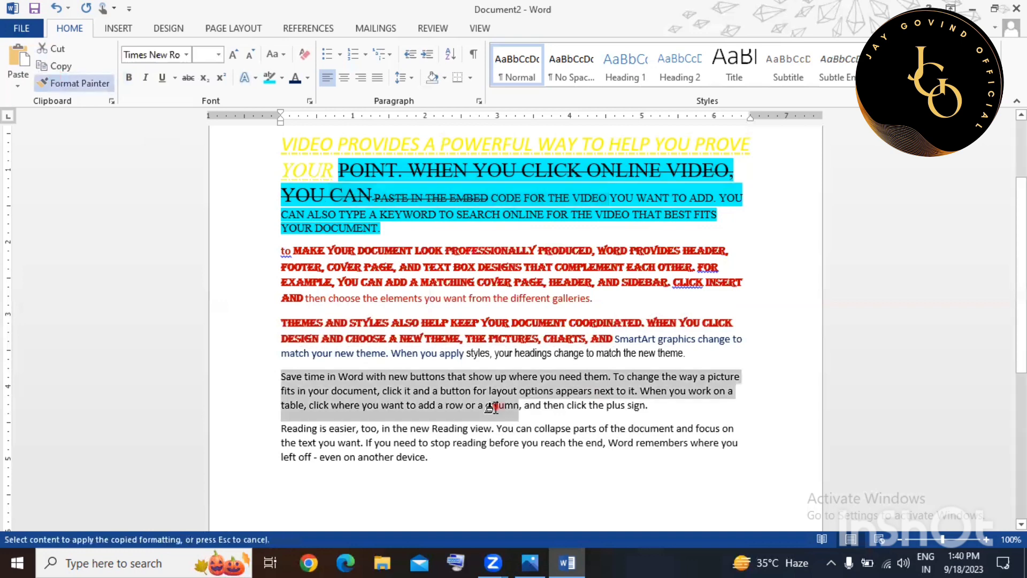
{"action": "left_click", "coordinate": [392, 447]}
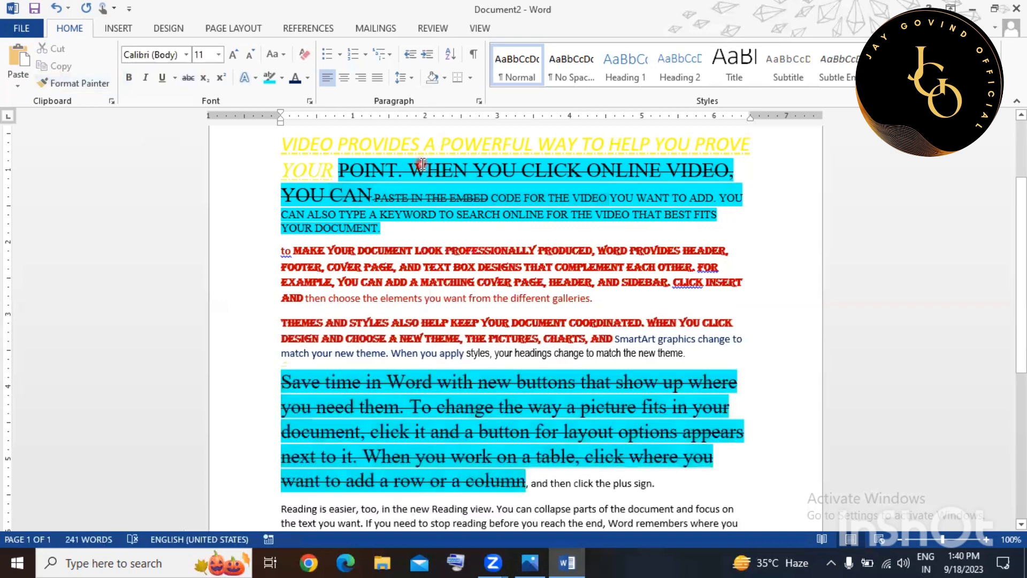
Copy the yellow italic underlined first-line format onto the 'Reading is easier' paragraph.
{"action": "scroll", "coordinate": [422, 406], "scroll_direction": "up", "scroll_amount": 1}
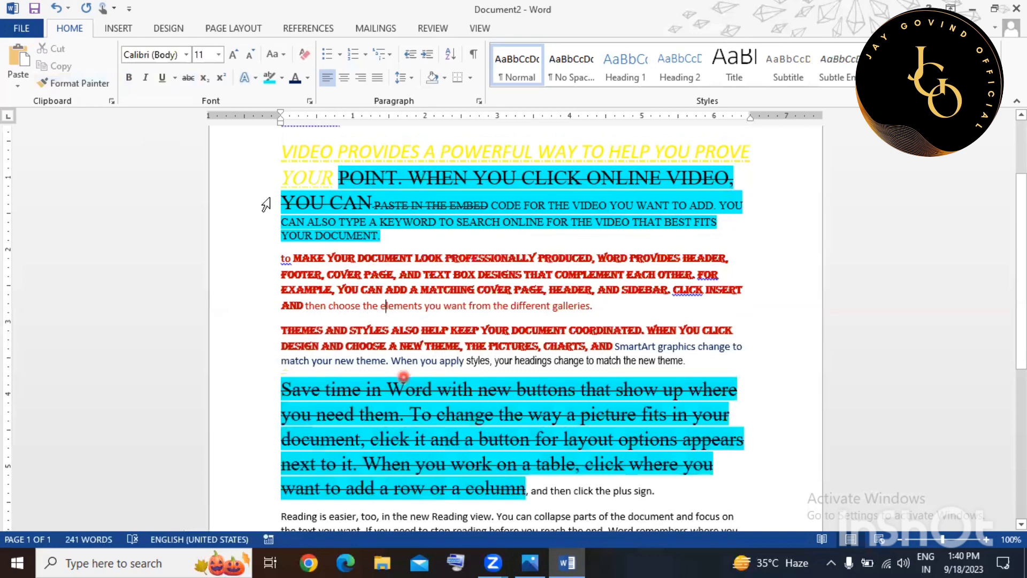
{"action": "left_click_drag", "start_coordinate": [265, 161], "coordinate": [329, 158]}
{"action": "left_click", "coordinate": [98, 84]}
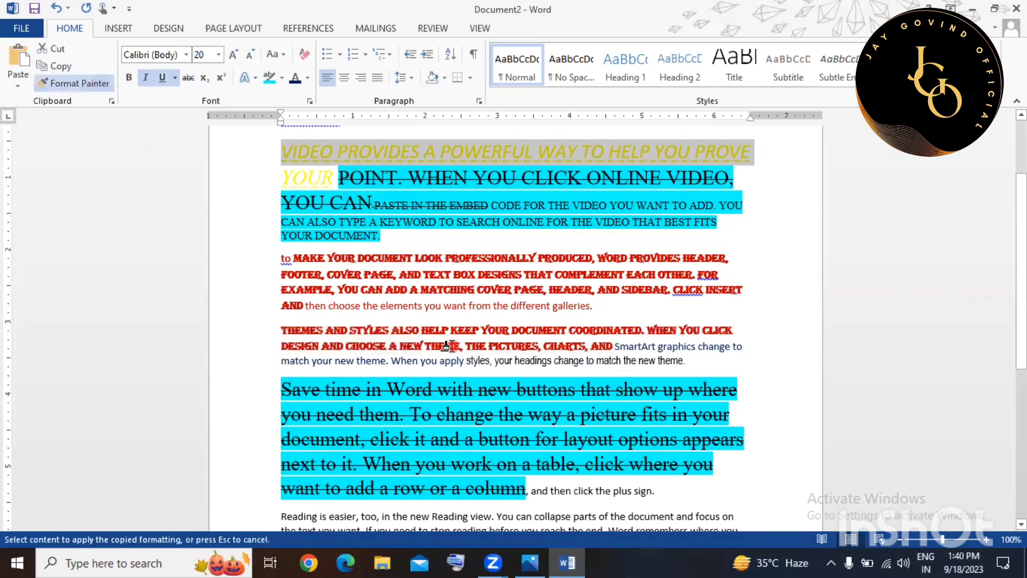
{"action": "scroll", "coordinate": [446, 346], "scroll_direction": "down", "scroll_amount": 4}
{"action": "left_click_drag", "start_coordinate": [289, 402], "coordinate": [445, 454]}
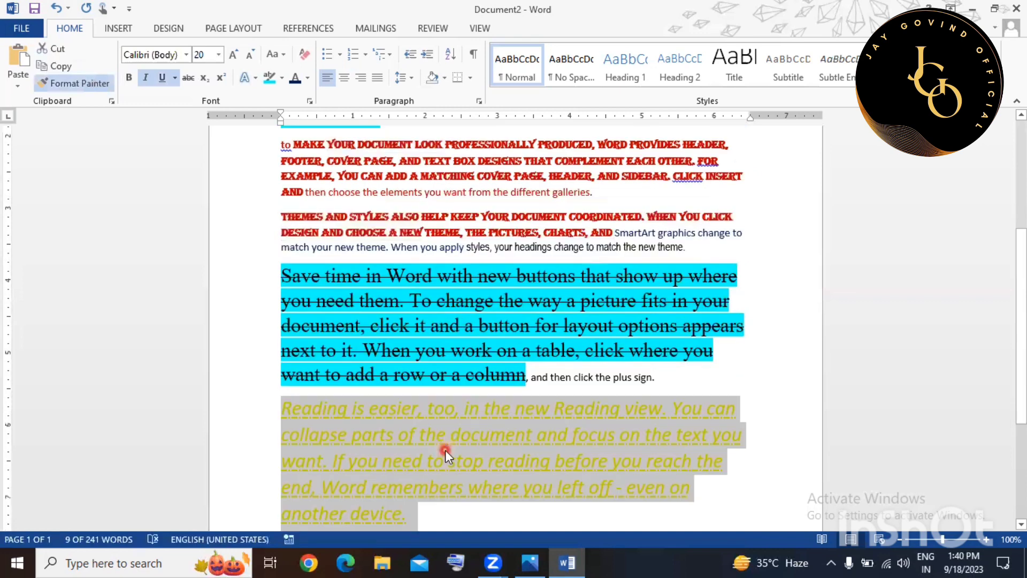
{"action": "left_click", "coordinate": [502, 448]}
{"action": "scroll", "coordinate": [503, 448], "scroll_direction": "down", "scroll_amount": 3}
{"action": "scroll", "coordinate": [502, 448], "scroll_direction": "down", "scroll_amount": 1}
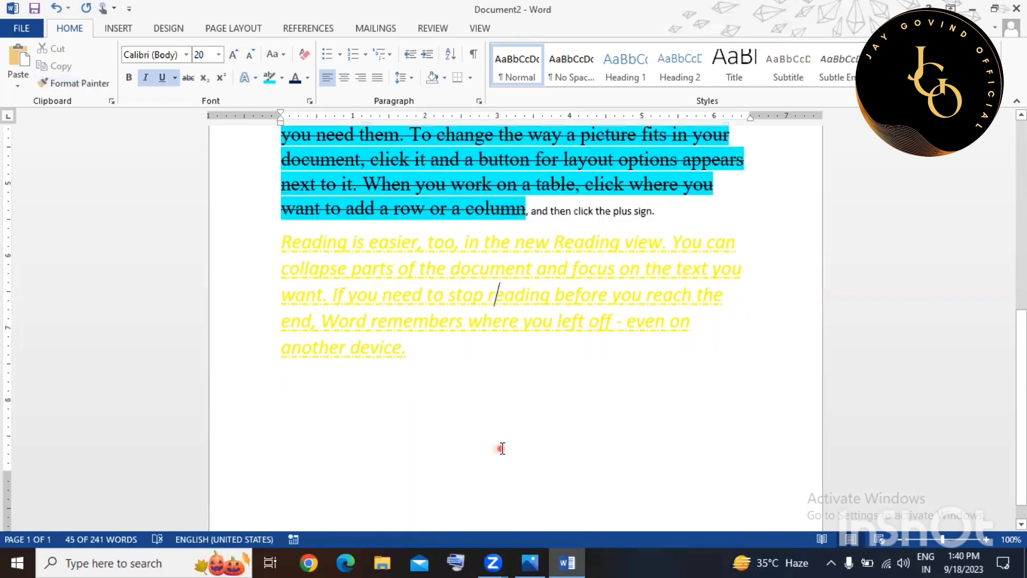
{"action": "scroll", "coordinate": [502, 448], "scroll_direction": "up", "scroll_amount": 7}
{"action": "scroll", "coordinate": [502, 448], "scroll_direction": "down", "scroll_amount": 2}
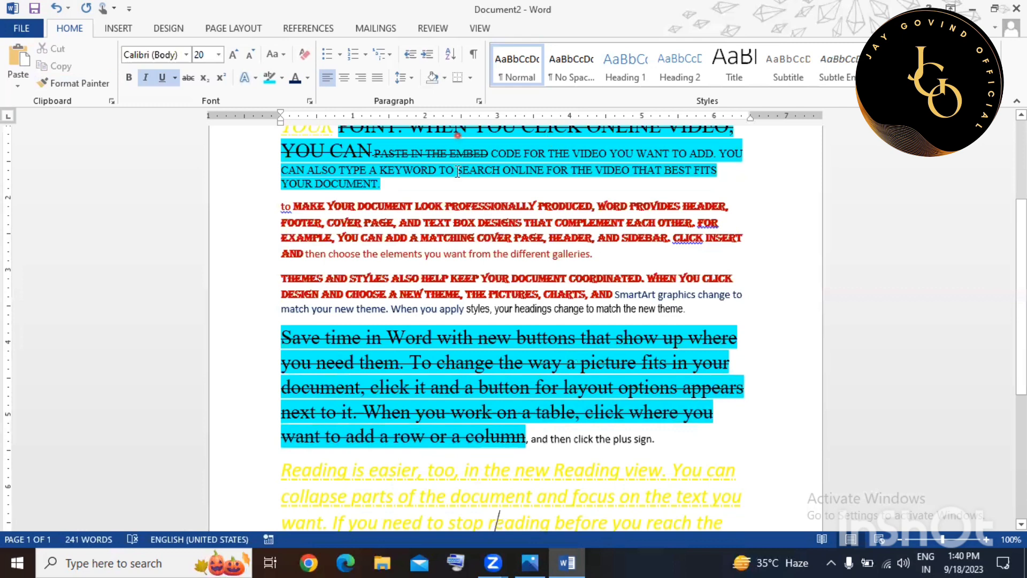
Scroll back to the top and select the whole document with Ctrl+A.
{"action": "scroll", "coordinate": [457, 171], "scroll_direction": "up", "scroll_amount": 1}
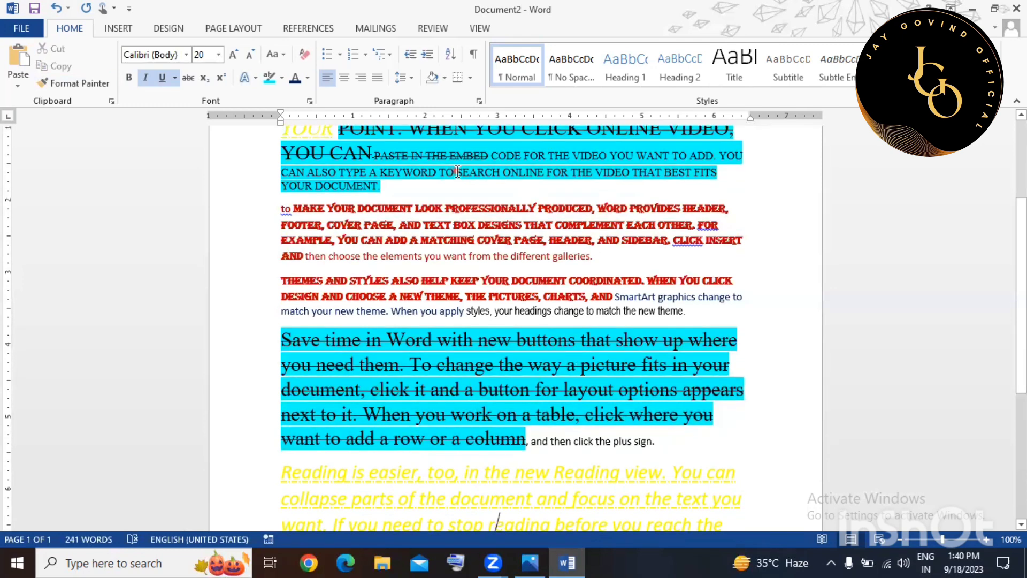
{"action": "scroll", "coordinate": [458, 171], "scroll_direction": "up", "scroll_amount": 3}
{"action": "left_click", "coordinate": [455, 171]}
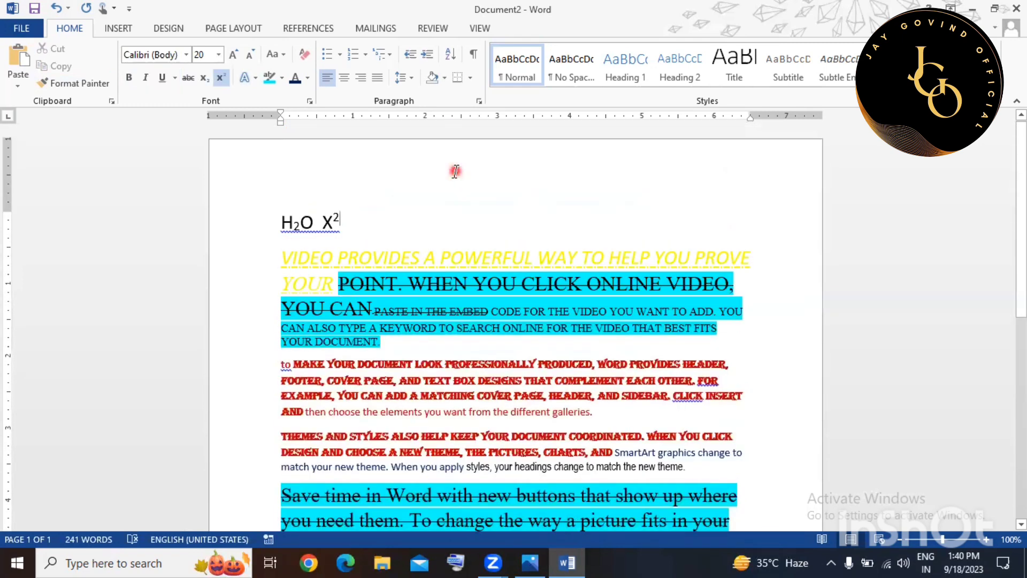
{"action": "left_click", "coordinate": [537, 350]}
{"action": "left_click", "coordinate": [505, 342]}
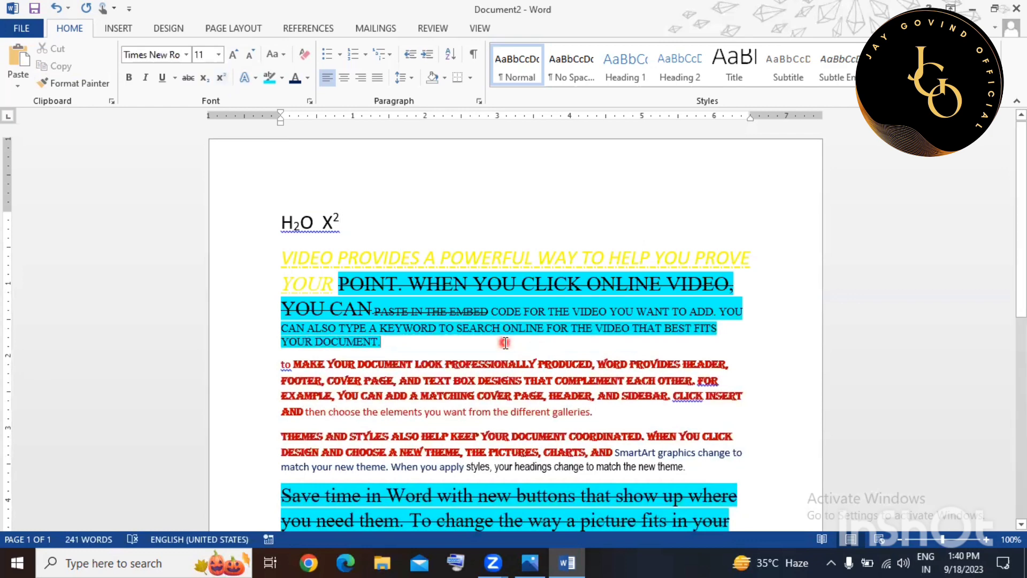
{"action": "key", "text": "ctrl+a"}
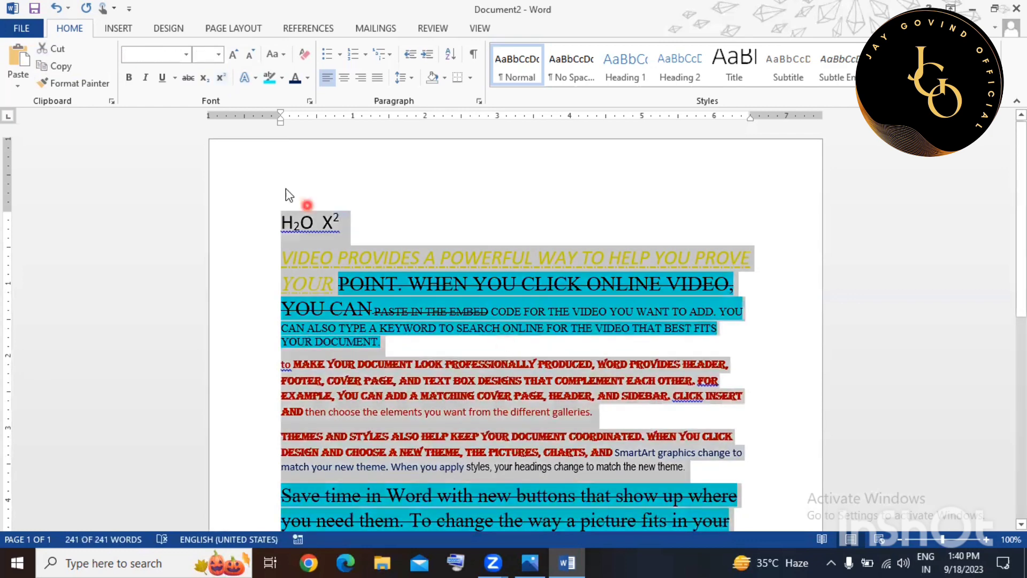
Clear all formatting so the whole document becomes plain Calibri 11.
{"action": "left_click", "coordinate": [305, 54]}
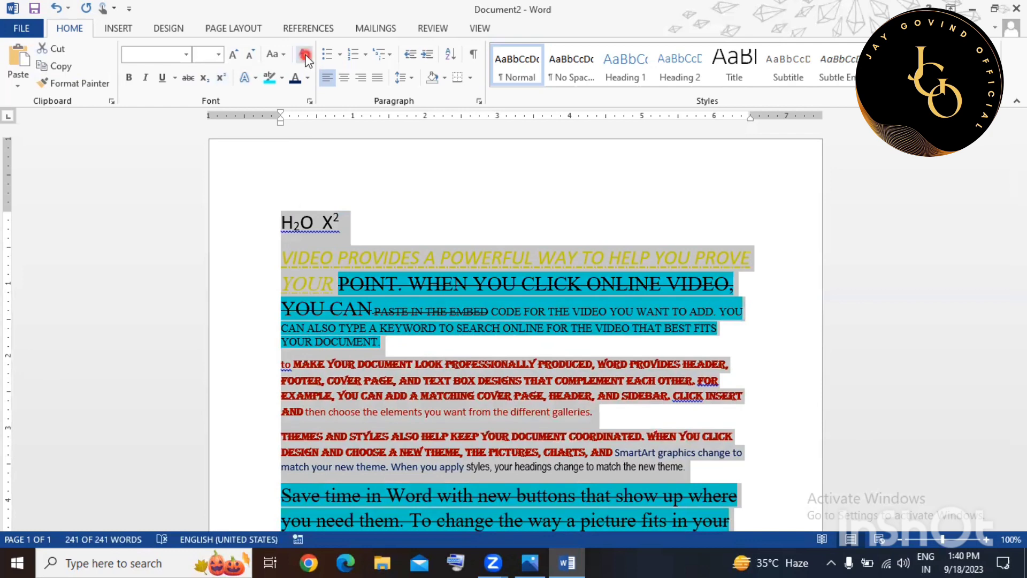
{"action": "left_click", "coordinate": [306, 55]}
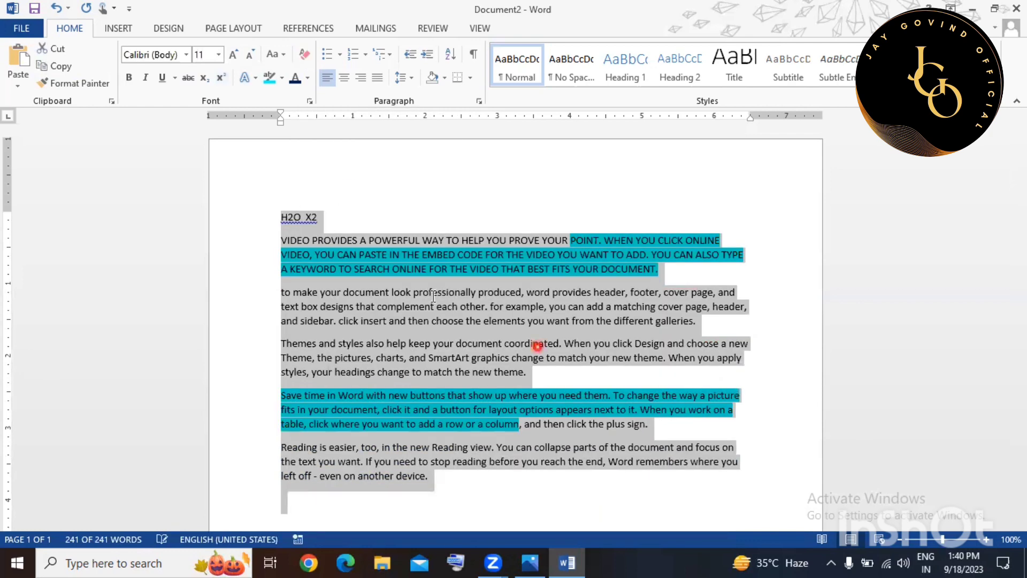
{"action": "left_click", "coordinate": [537, 346]}
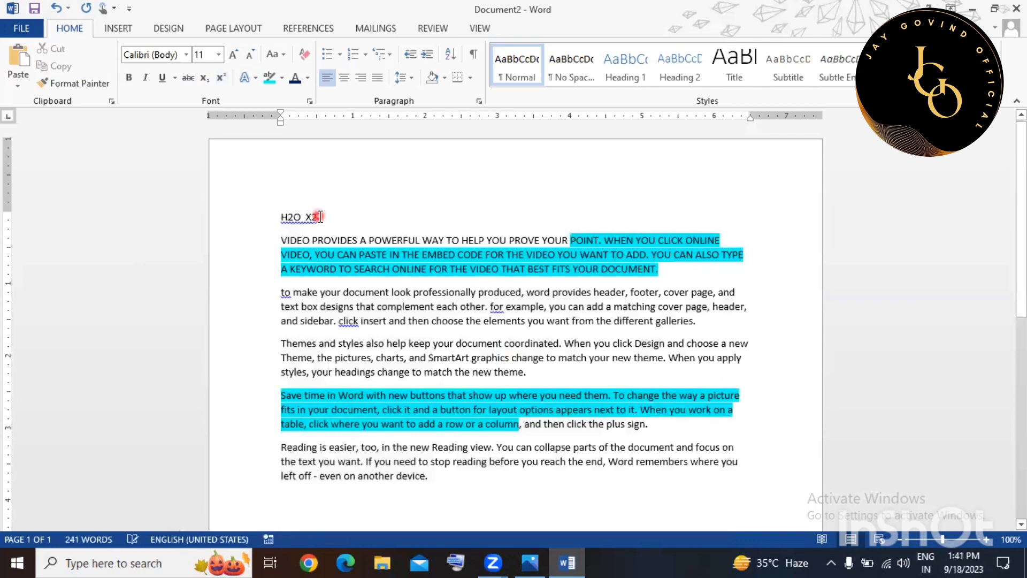
Delete the H2O X2 line at the top of the document.
{"action": "left_click", "coordinate": [265, 225]}
{"action": "key", "text": "Delete"}
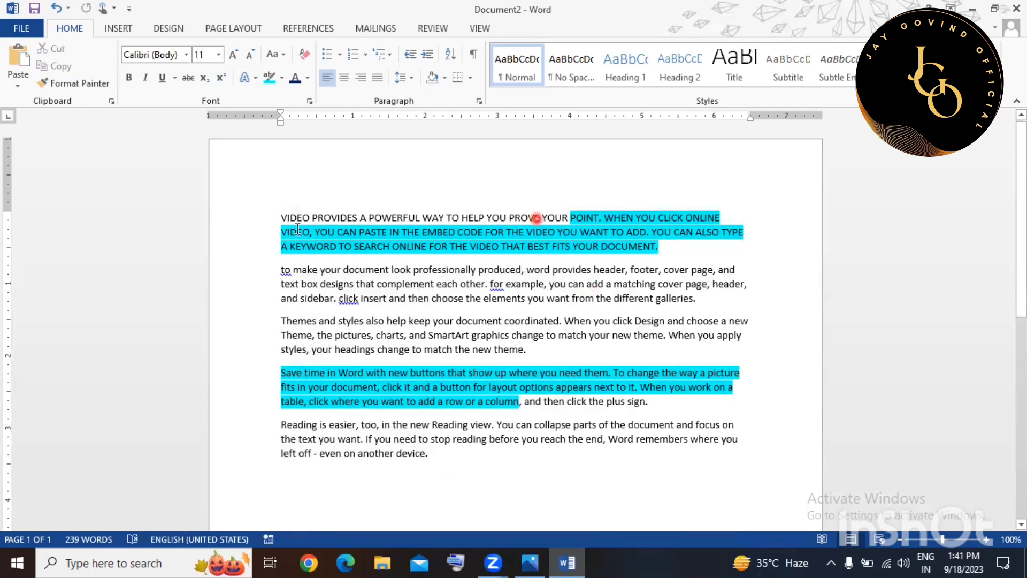
{"action": "left_click", "coordinate": [269, 219]}
{"action": "left_click_drag", "start_coordinate": [295, 287], "coordinate": [313, 460]}
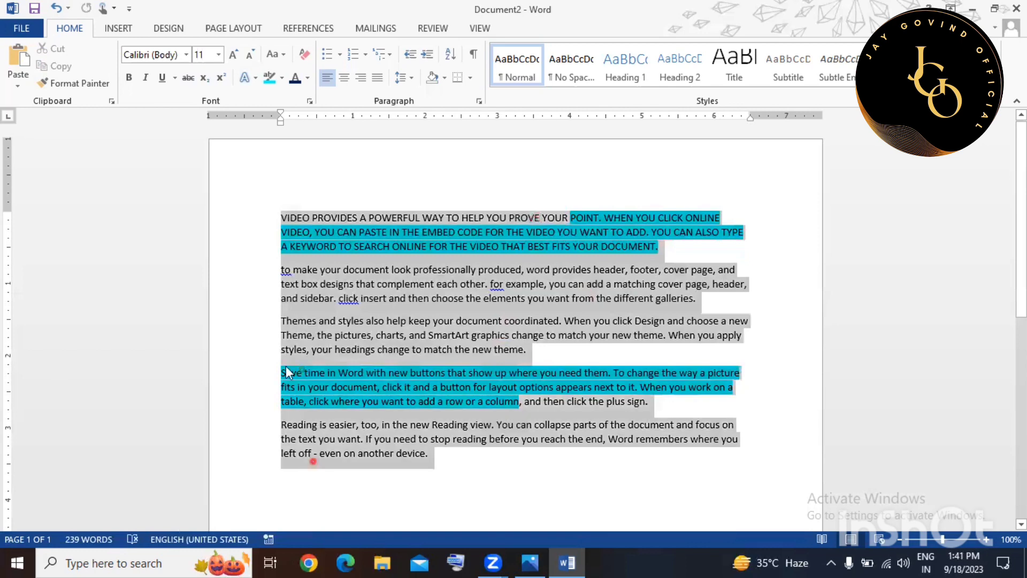
{"action": "left_click", "coordinate": [570, 226]}
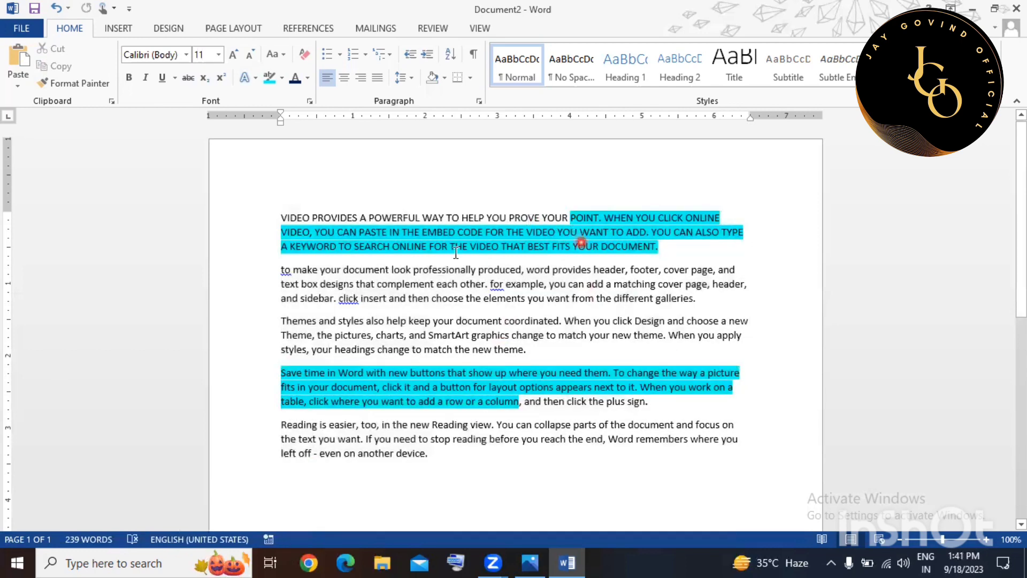
Remove the cyan highlighting from all text using No Color.
{"action": "left_click", "coordinate": [359, 354]}
{"action": "key", "text": "ctrl+a"}
{"action": "left_click", "coordinate": [286, 68]}
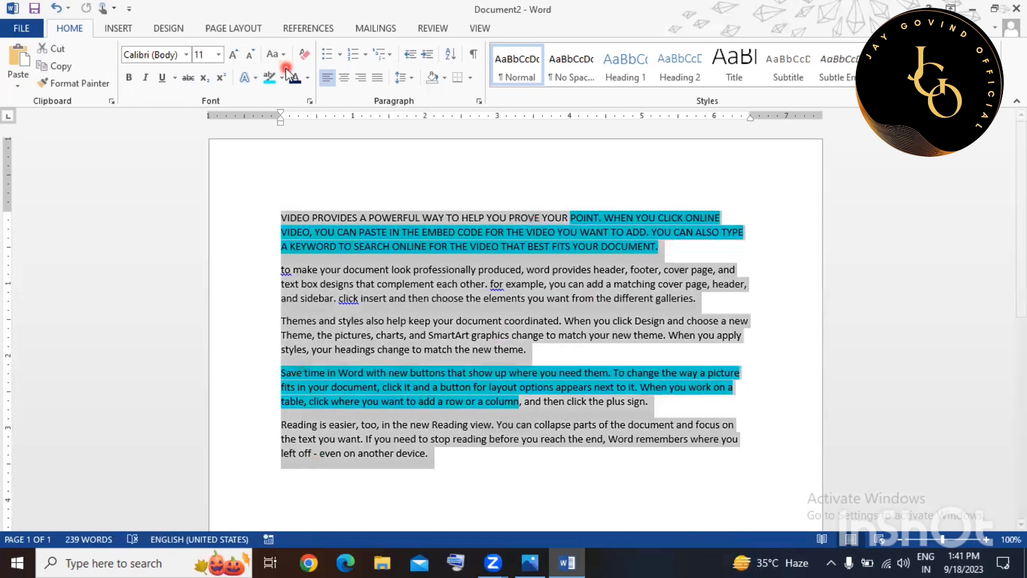
{"action": "left_click", "coordinate": [284, 81]}
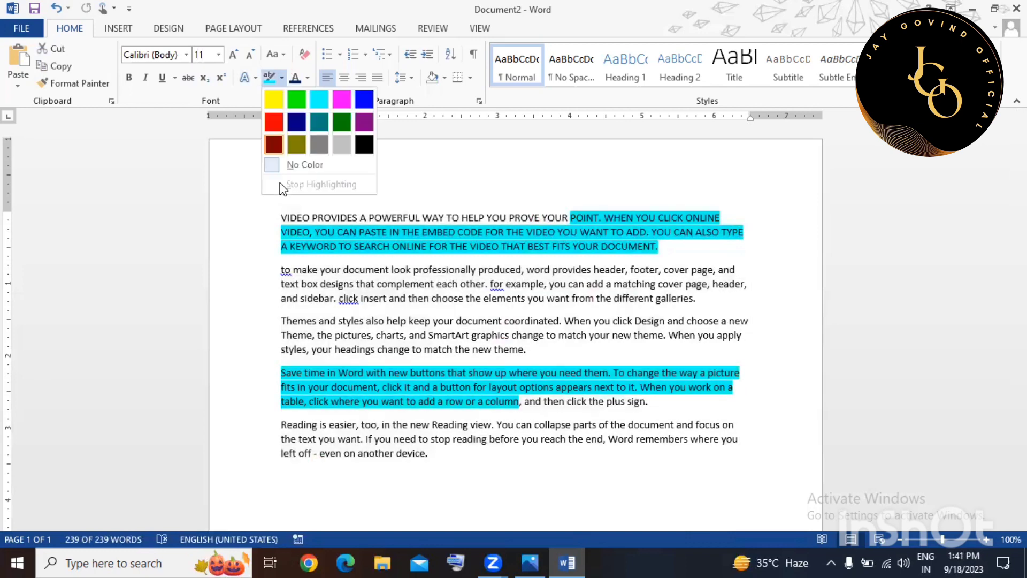
{"action": "left_click", "coordinate": [303, 165]}
{"action": "left_click", "coordinate": [418, 258]}
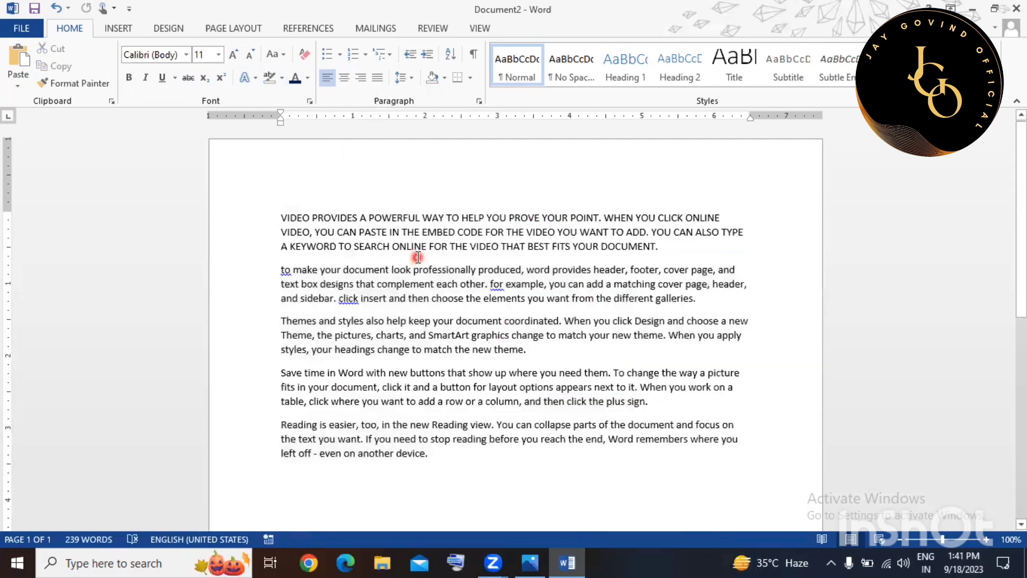
Try centre and right alignment on all five paragraphs, then justify them.
{"action": "left_click", "coordinate": [503, 393]}
{"action": "left_click_drag", "start_coordinate": [232, 225], "coordinate": [319, 472]}
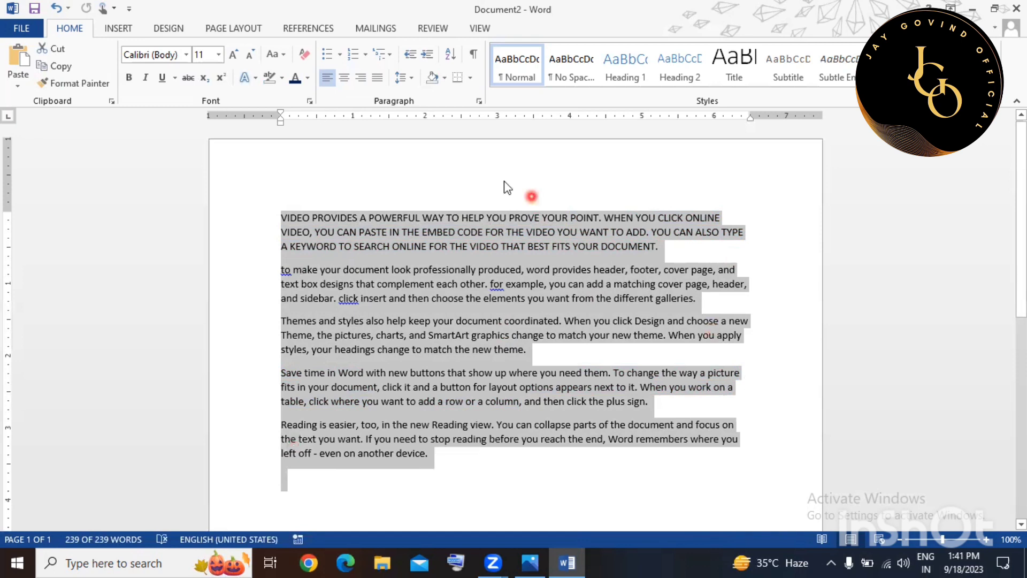
{"action": "left_click", "coordinate": [347, 78]}
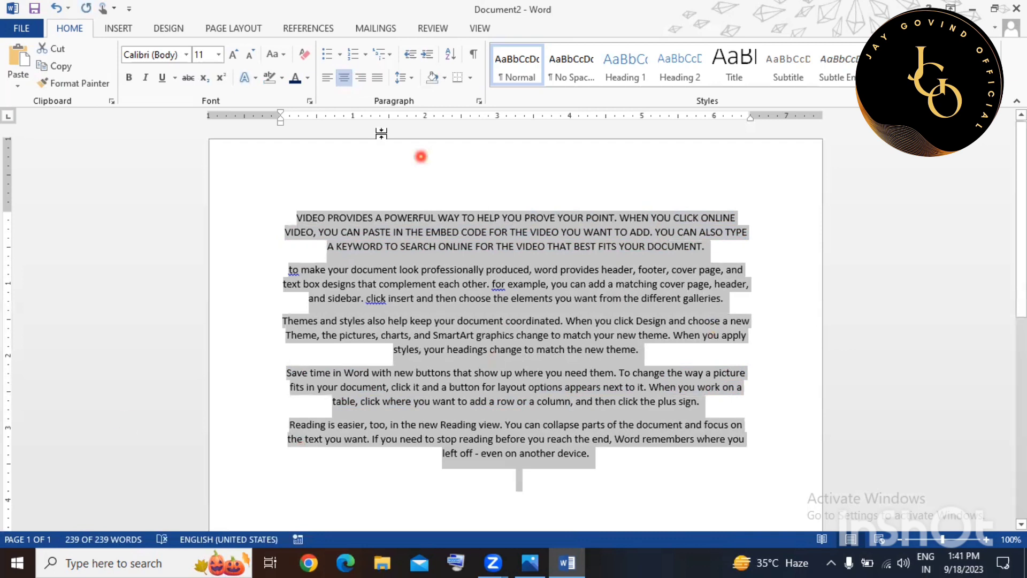
{"action": "left_click", "coordinate": [363, 79]}
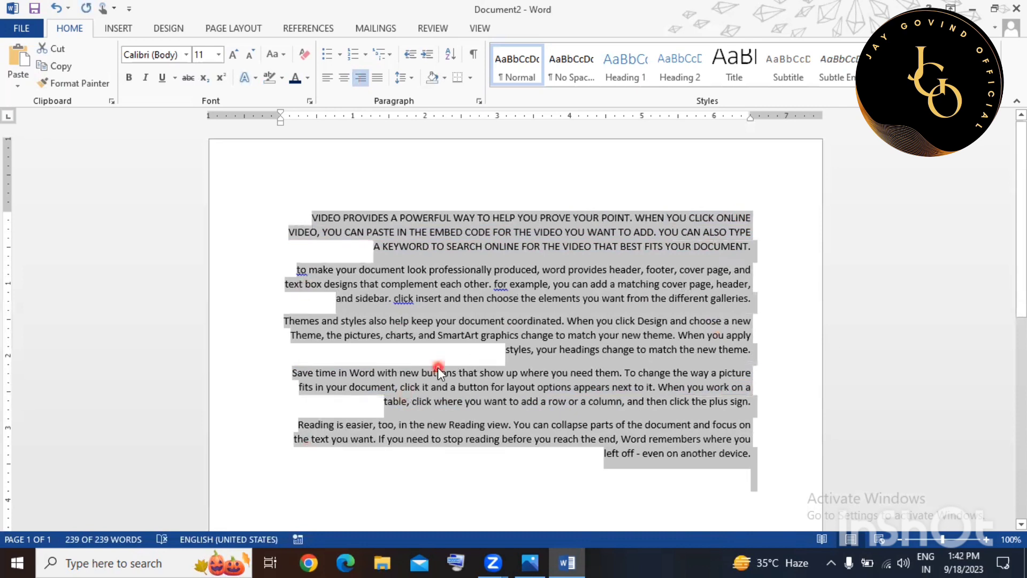
{"action": "left_click", "coordinate": [378, 78]}
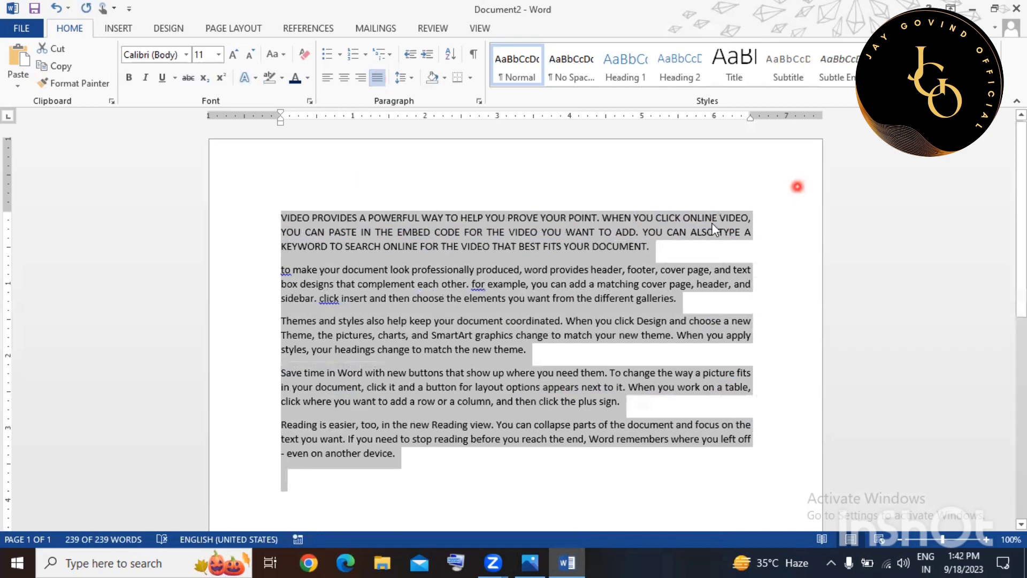
{"action": "left_click", "coordinate": [640, 396]}
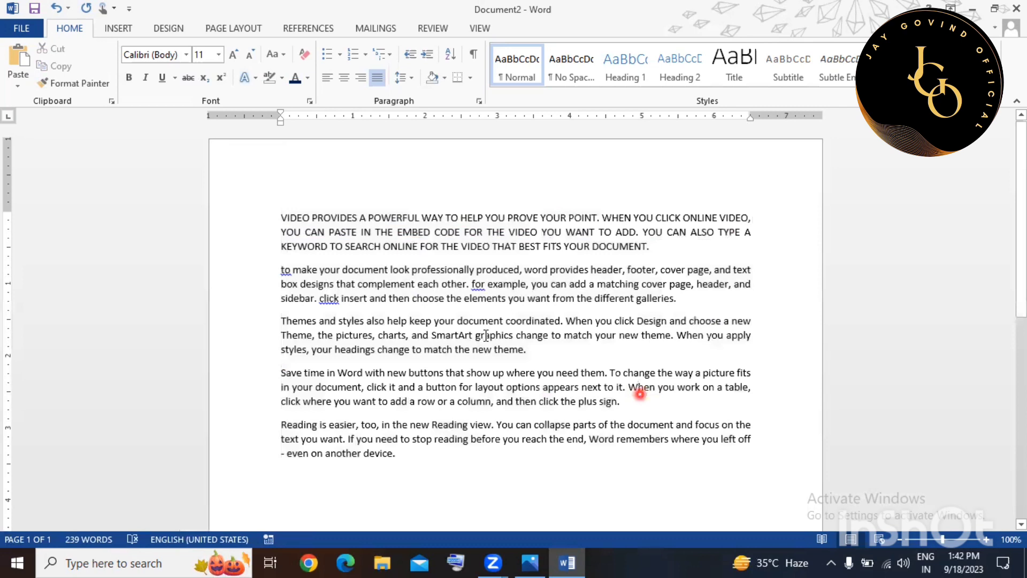
{"action": "left_click", "coordinate": [393, 199]}
{"action": "mouse_move", "coordinate": [282, 217]}
{"action": "left_mouse_down"}
{"action": "mouse_move", "coordinate": [353, 246]}
{"action": "mouse_move", "coordinate": [766, 229]}
{"action": "mouse_move", "coordinate": [771, 254]}
{"action": "left_mouse_up"}
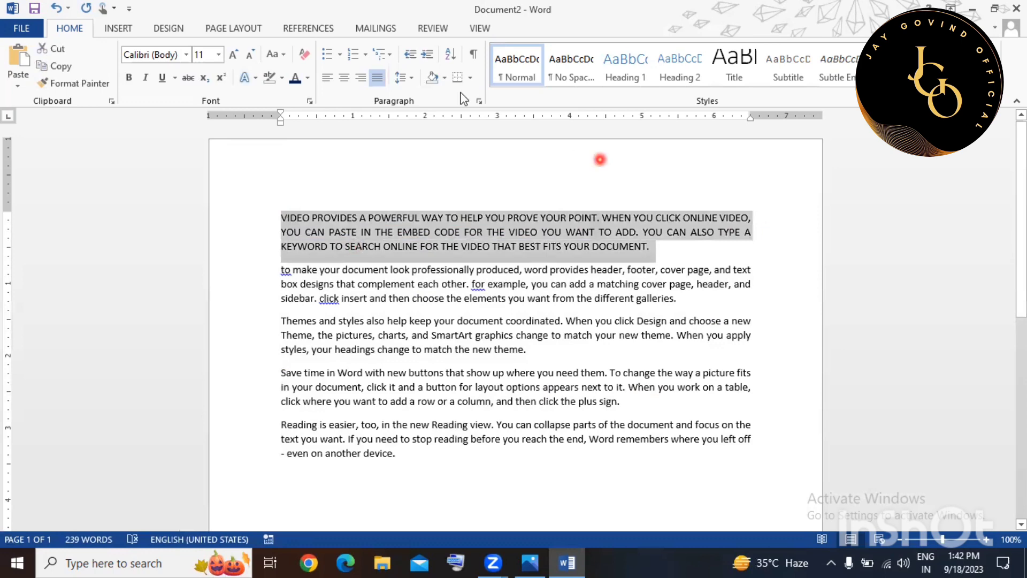
Set the first paragraph's line spacing to 2.5.
{"action": "left_click", "coordinate": [415, 76]}
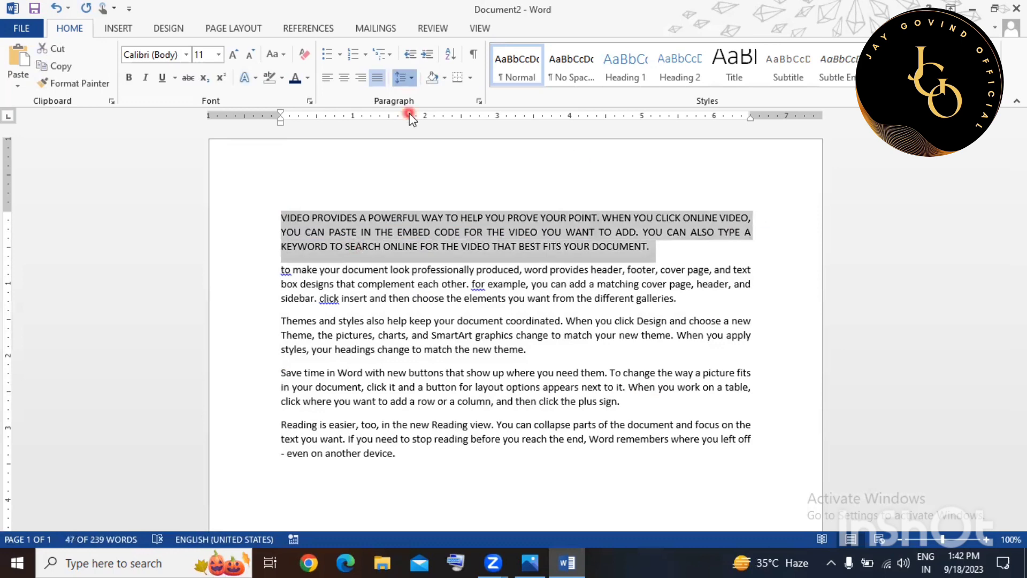
{"action": "left_click", "coordinate": [411, 78]}
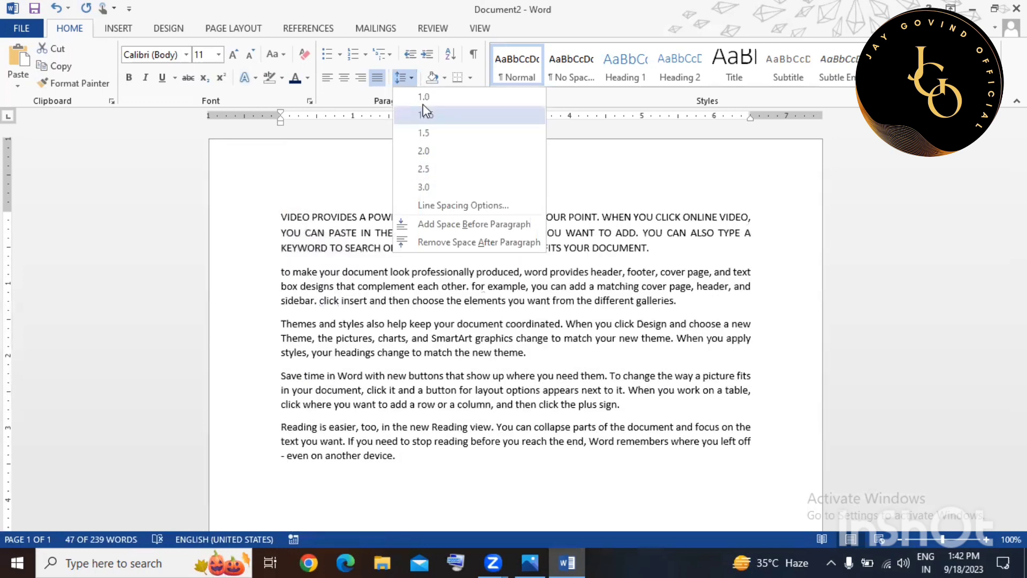
{"action": "left_click", "coordinate": [426, 169]}
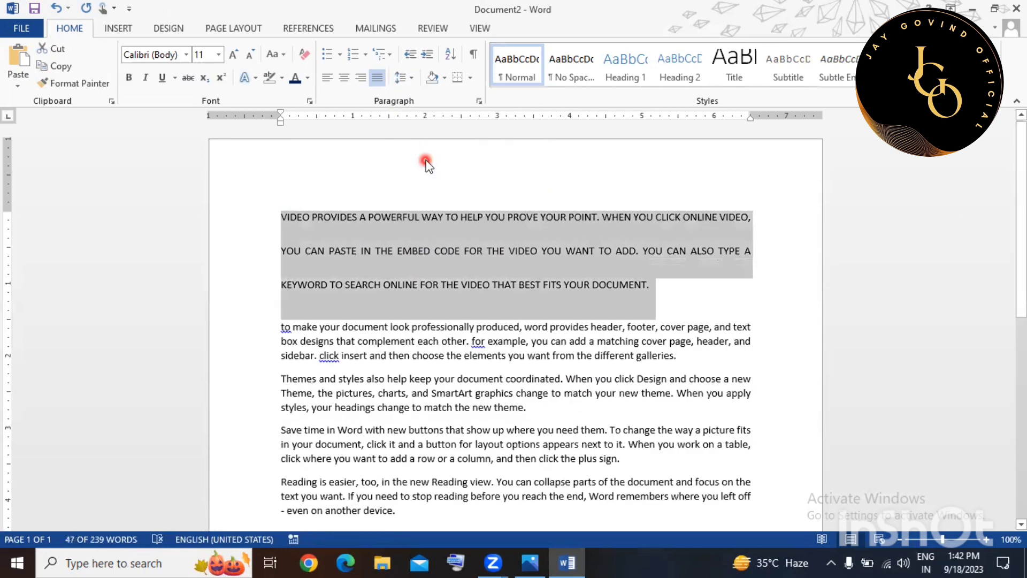
Select and delete all the document text, leaving a blank page.
{"action": "left_click", "coordinate": [383, 61]}
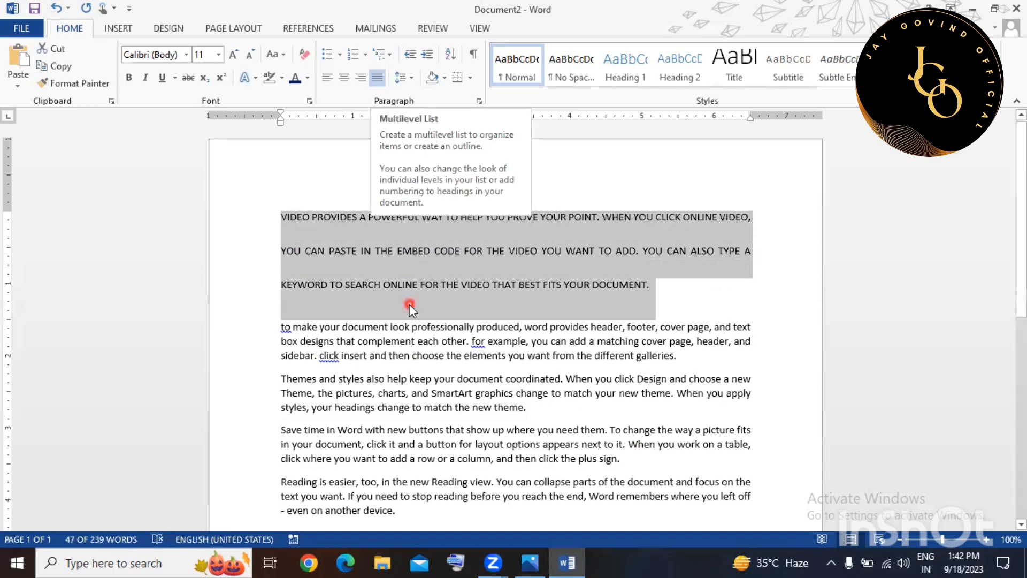
{"action": "key", "text": "ctrl+a"}
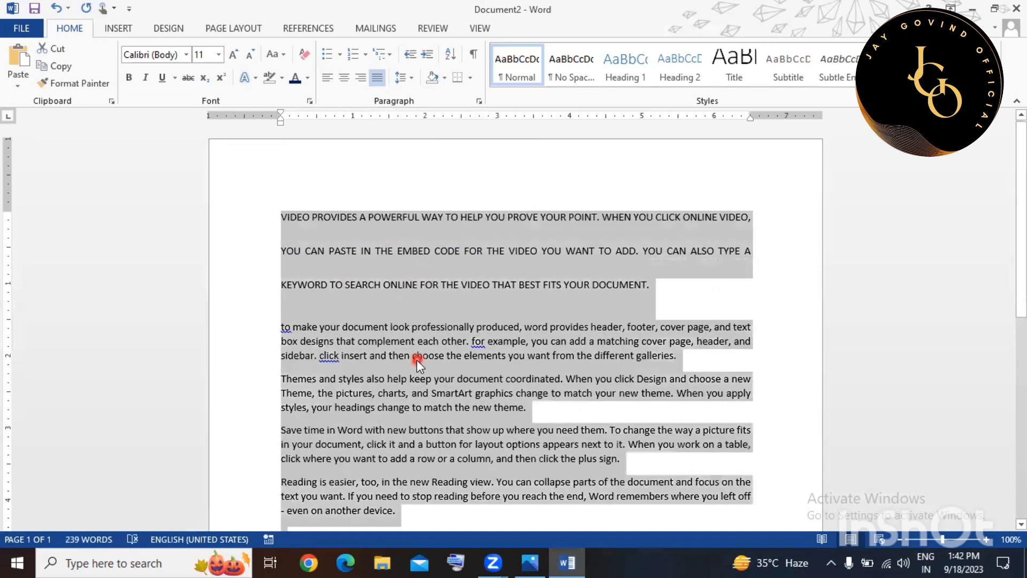
{"action": "key", "text": "Delete"}
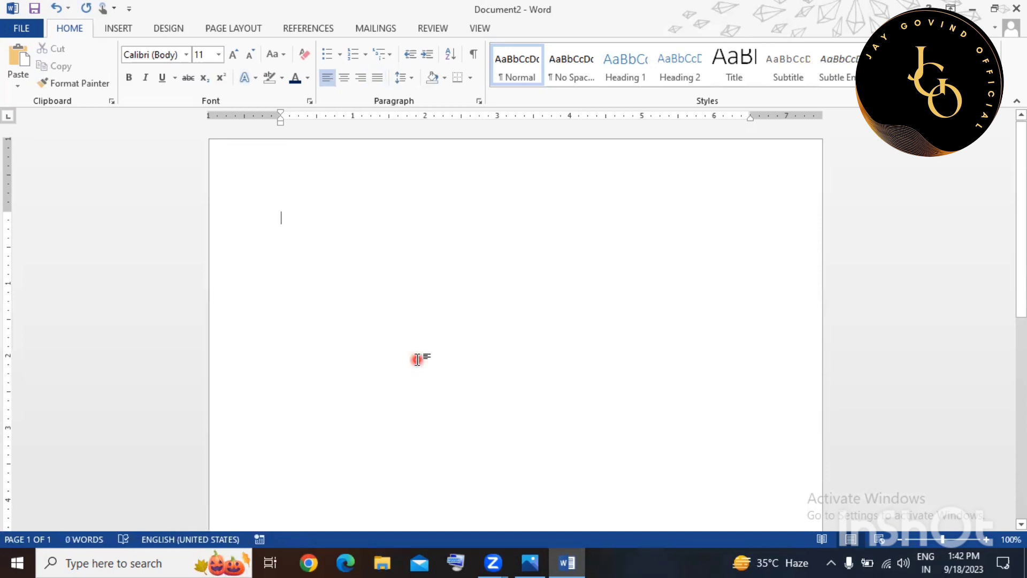
Type Keyboard, Mouse, Computer, Laptop, Ups and Cpu, one per line.
{"action": "type", "text": "keyb"}
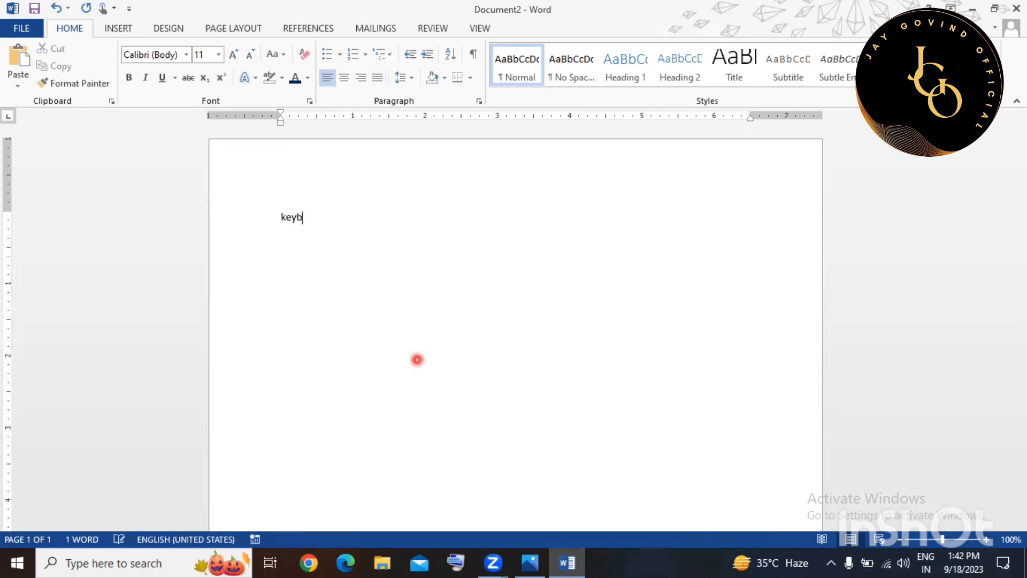
{"action": "type", "text": "oard"}
{"action": "key", "text": "Return"}
{"action": "type", "text": "mouse"}
{"action": "key", "text": "Return"}
{"action": "type", "text": "computer"}
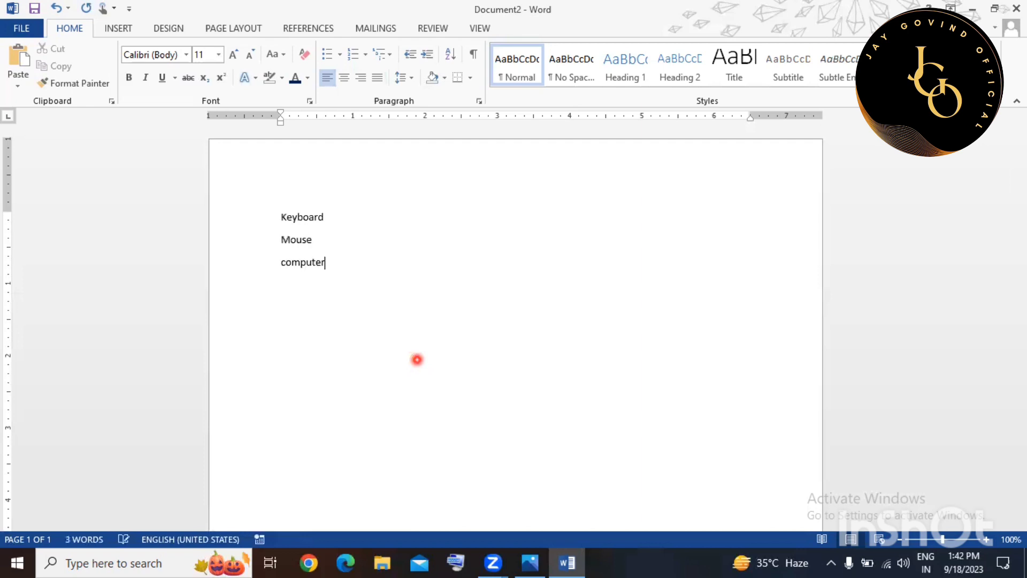
{"action": "key", "text": "Return"}
{"action": "type", "text": "laptop"}
{"action": "key", "text": "Return"}
{"action": "type", "text": "up"}
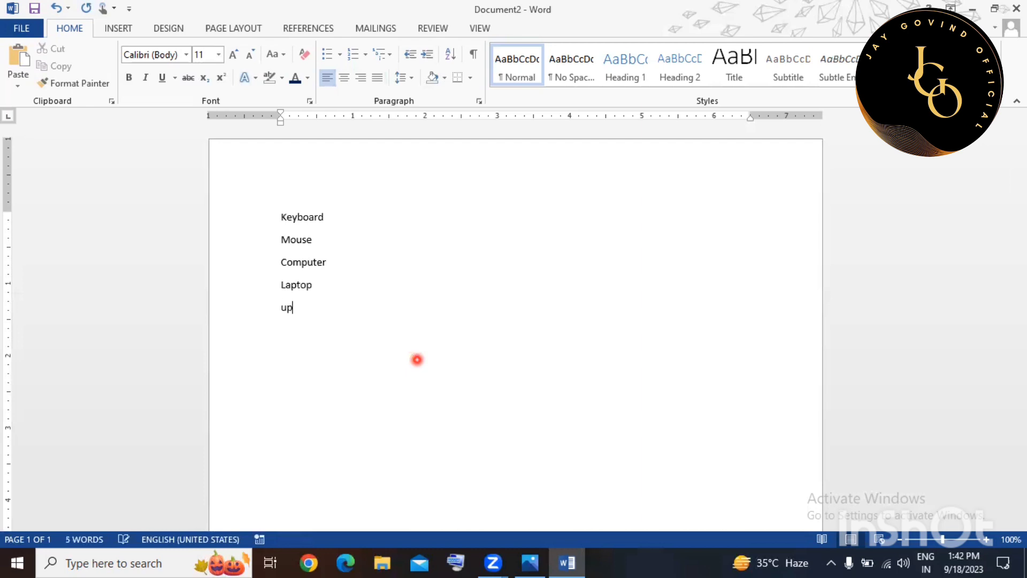
{"action": "type", "text": "s"}
{"action": "key", "text": "Return"}
{"action": "type", "text": "cpy"}
{"action": "key", "text": "BackSpace"}
{"action": "type", "text": "u"}
{"action": "key", "text": "Return"}
Enlarge all six lines to 17-point text.
{"action": "key", "text": "ctrl+a"}
{"action": "key", "text": "ctrl+shift+period"}
{"action": "key", "text": "ctrl+shift+period"}
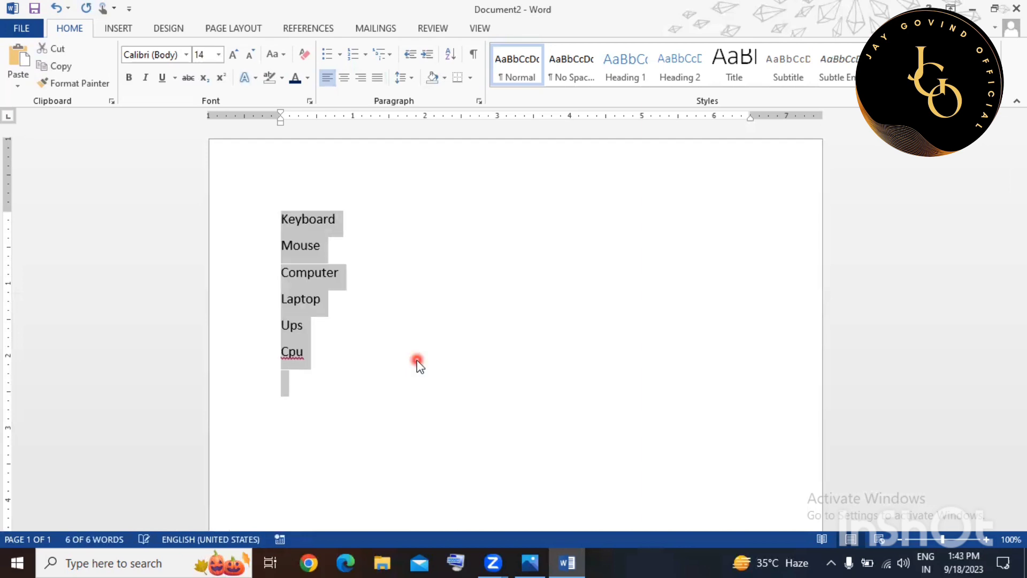
{"action": "key", "text": "ctrl+bracketright"}
{"action": "key", "text": "ctrl+bracketright"}
{"action": "key", "text": "ctrl+bracketright"}
{"action": "left_click", "coordinate": [416, 360]}
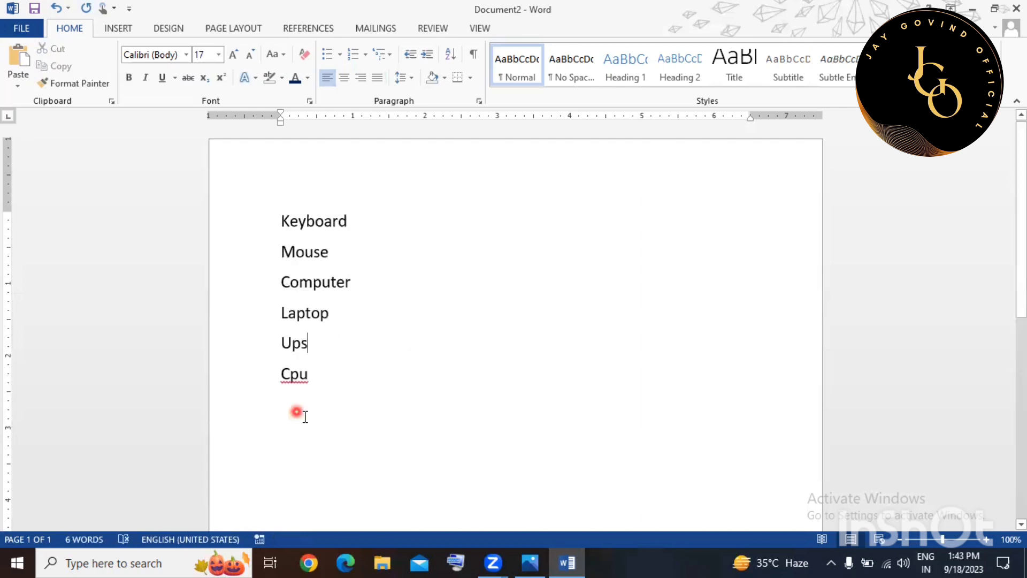
{"action": "left_click", "coordinate": [305, 417]}
{"action": "key", "text": "BackSpace"}
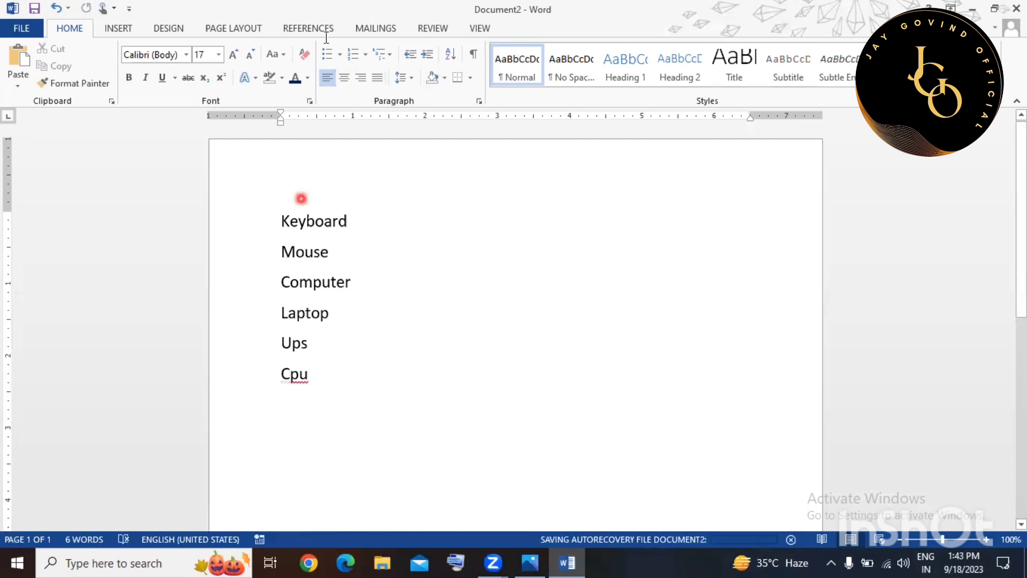
Bullet the six items, trying globe bullets before settling on round dots.
{"action": "left_click_drag", "start_coordinate": [300, 369], "coordinate": [317, 196]}
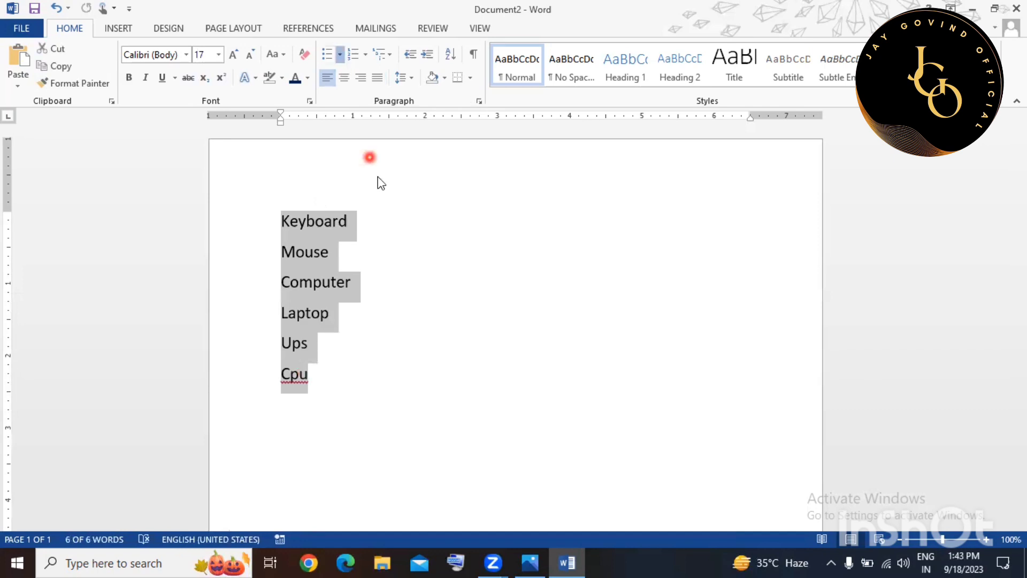
{"action": "left_click", "coordinate": [340, 54]}
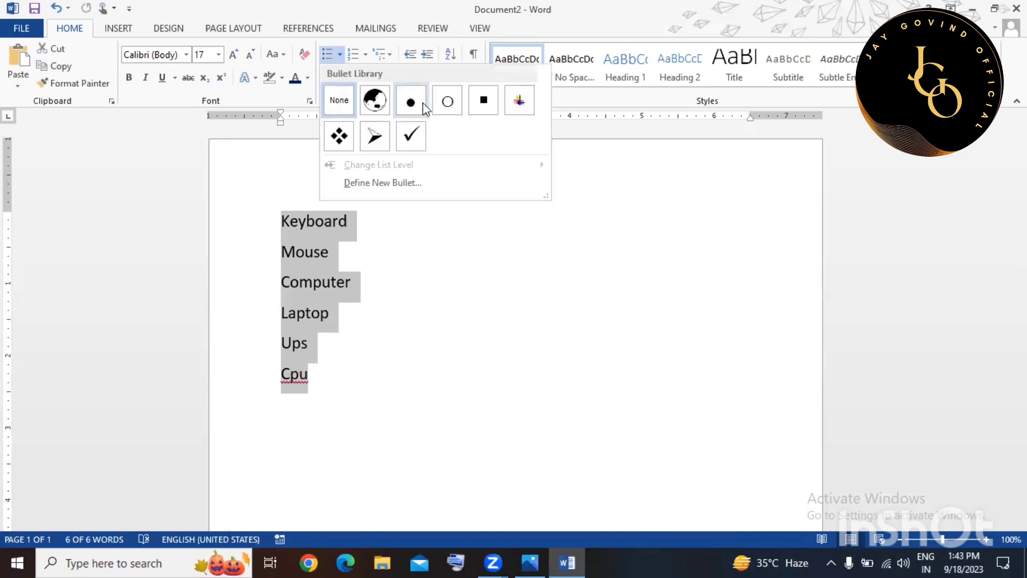
{"action": "left_click", "coordinate": [373, 100]}
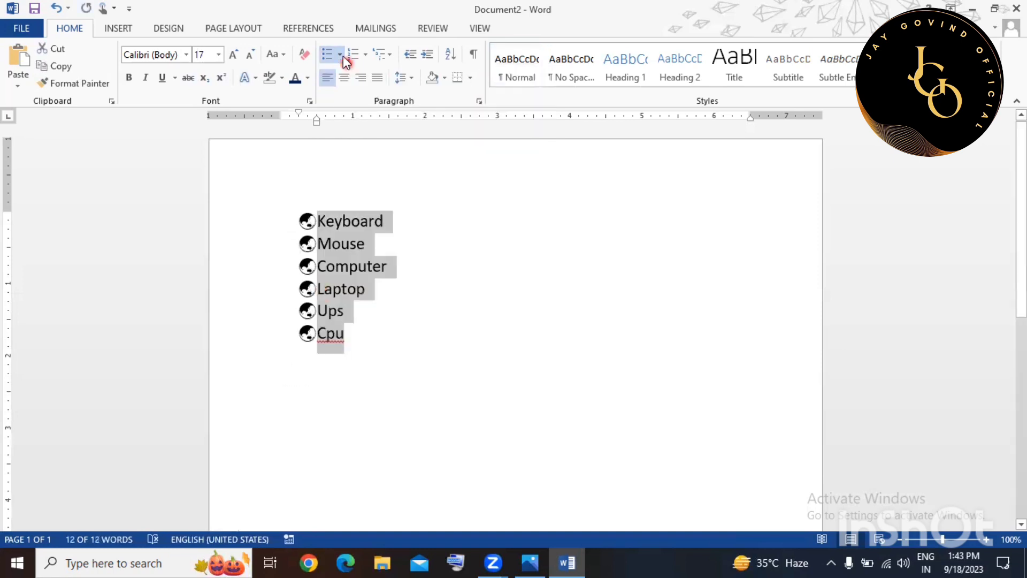
{"action": "left_click", "coordinate": [340, 54]}
{"action": "left_click", "coordinate": [405, 153]}
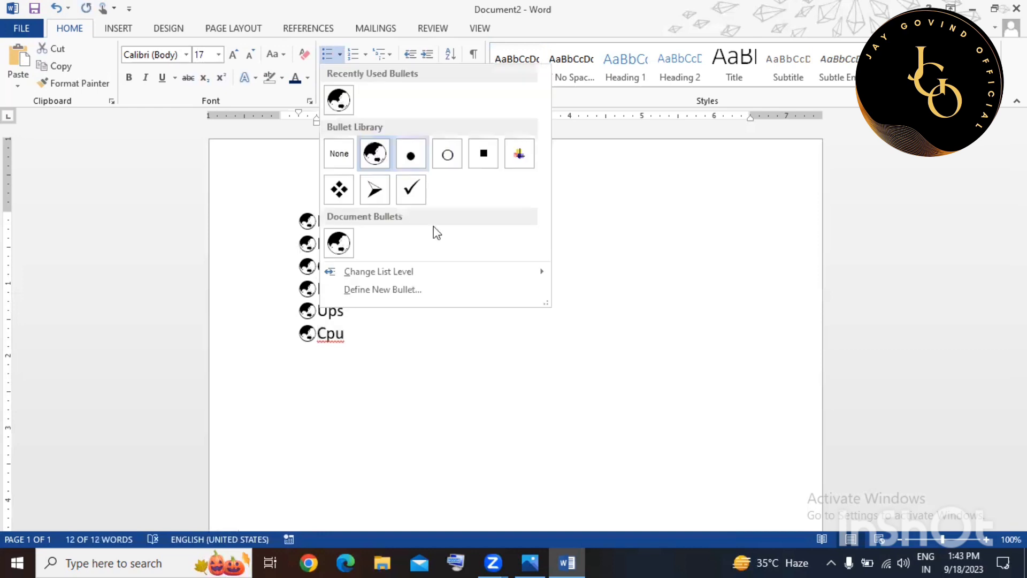
{"action": "left_click", "coordinate": [387, 271]}
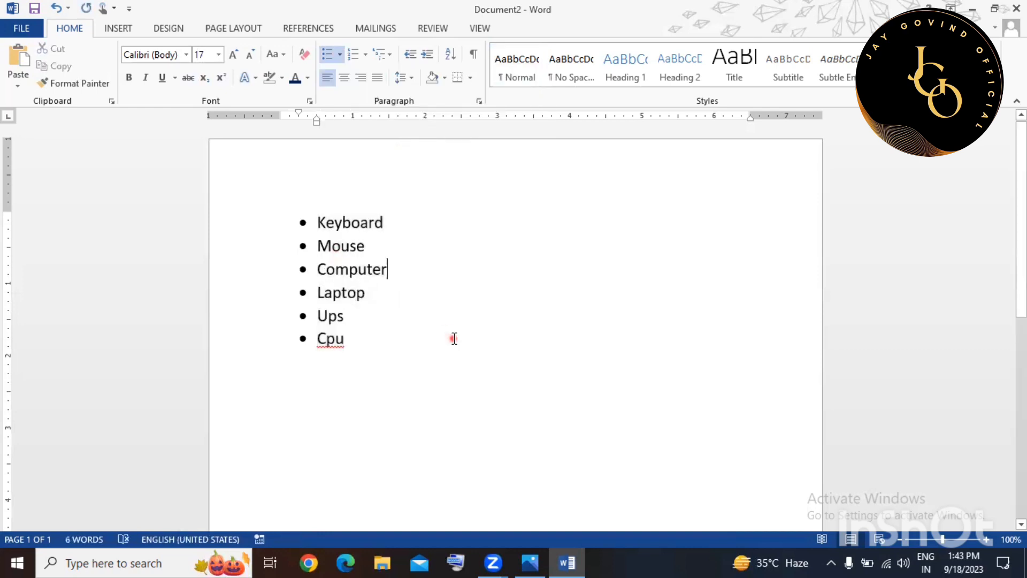
Reselect all six list items, from Keyboard down to Cpu.
{"action": "left_click", "coordinate": [317, 222], "text": "shift"}
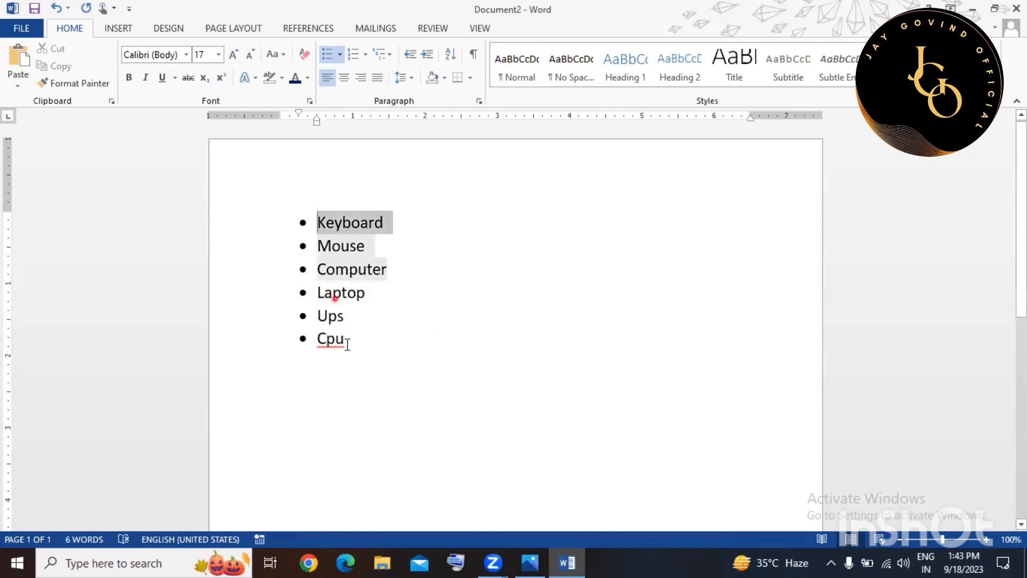
{"action": "left_click", "coordinate": [346, 342], "text": "shift"}
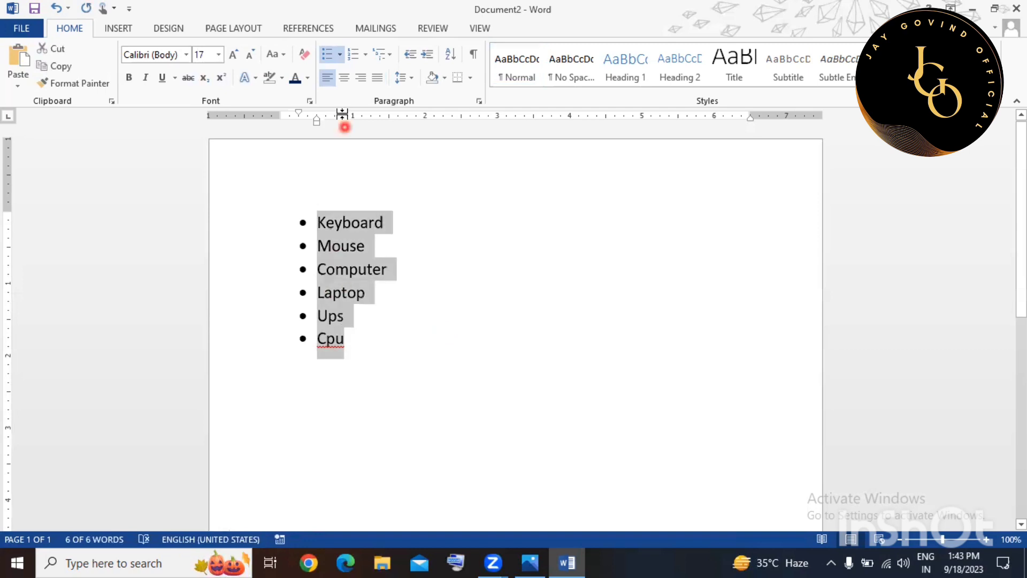
{"action": "left_click", "coordinate": [363, 62]}
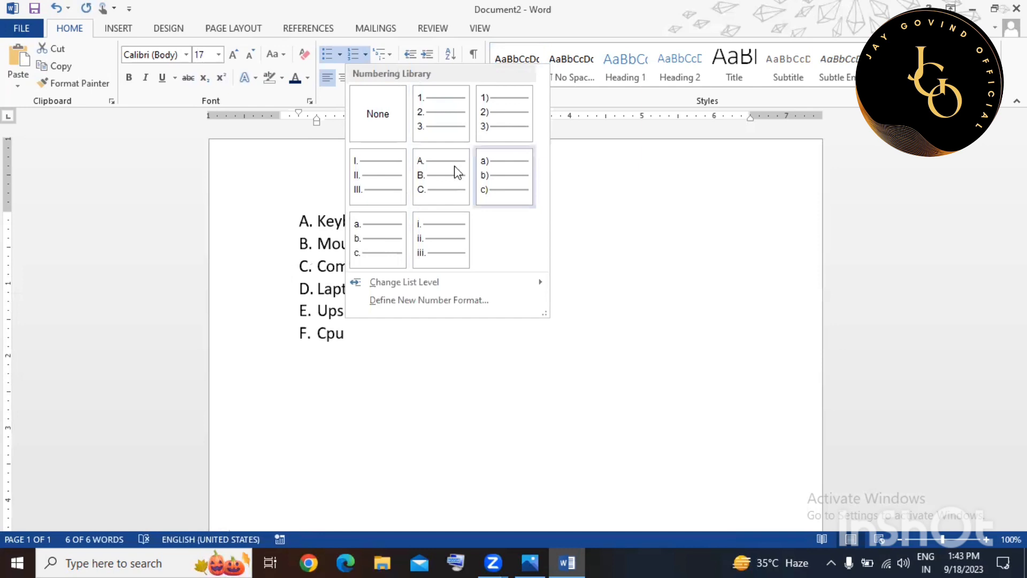
Letter the list A. to F., test several indent steps, then return it to the margin.
{"action": "left_click", "coordinate": [458, 202]}
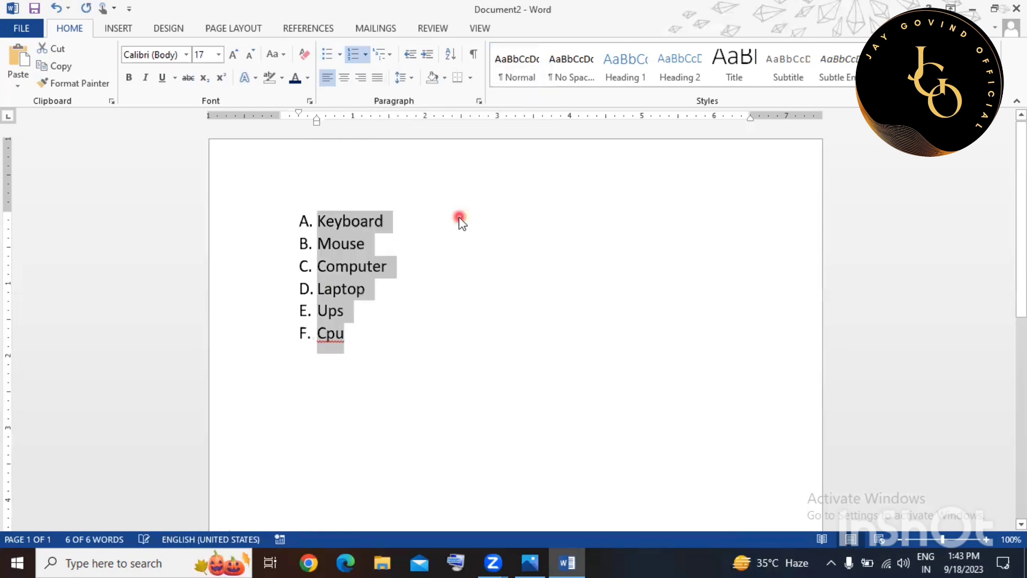
{"action": "left_click", "coordinate": [413, 55]}
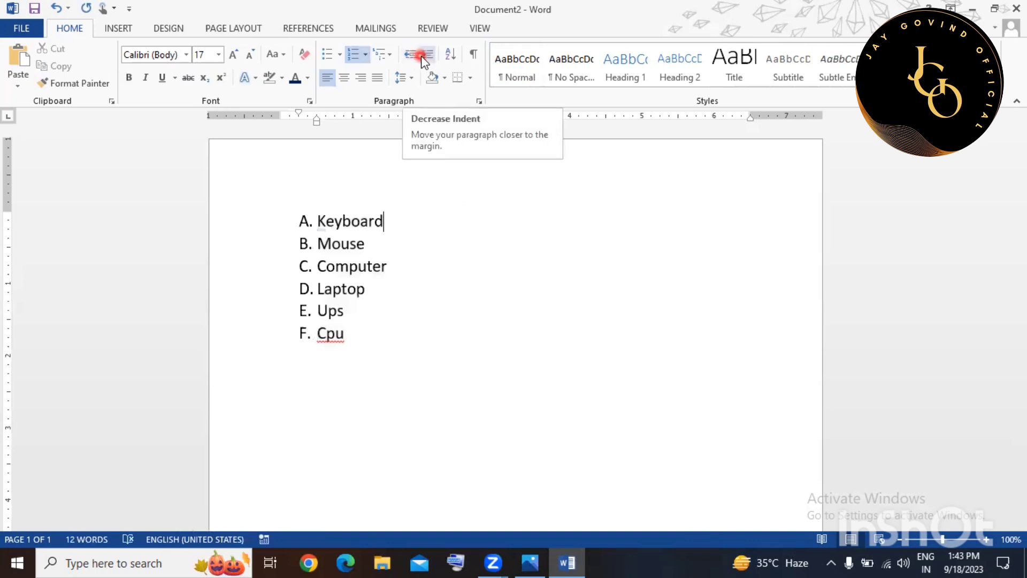
{"action": "left_click", "coordinate": [425, 56]}
{"action": "left_click", "coordinate": [424, 56]}
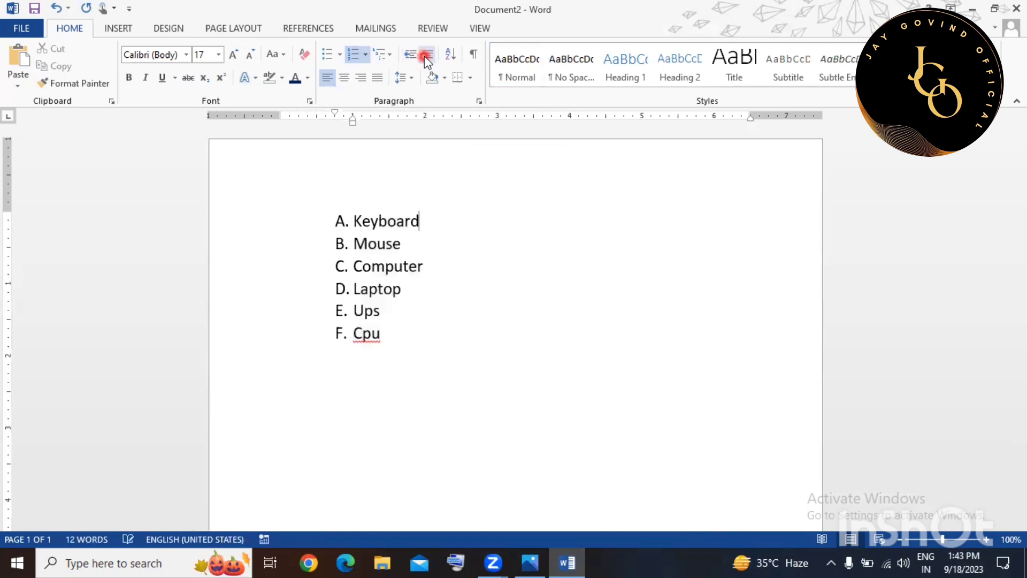
{"action": "left_click", "coordinate": [424, 56]}
{"action": "left_click", "coordinate": [425, 56]}
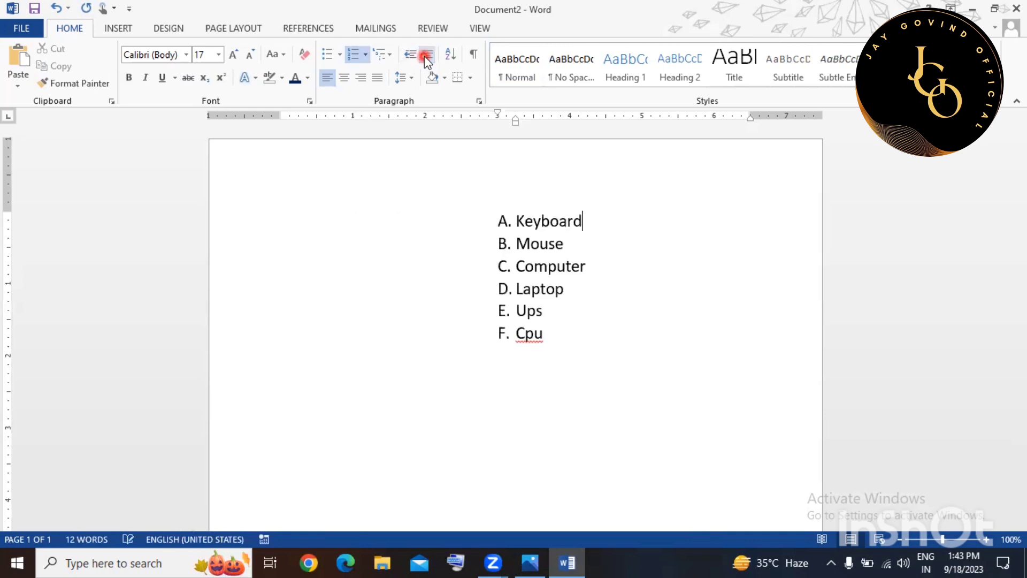
{"action": "left_click", "coordinate": [424, 56]}
{"action": "left_click", "coordinate": [413, 56]}
{"action": "left_click", "coordinate": [432, 55]}
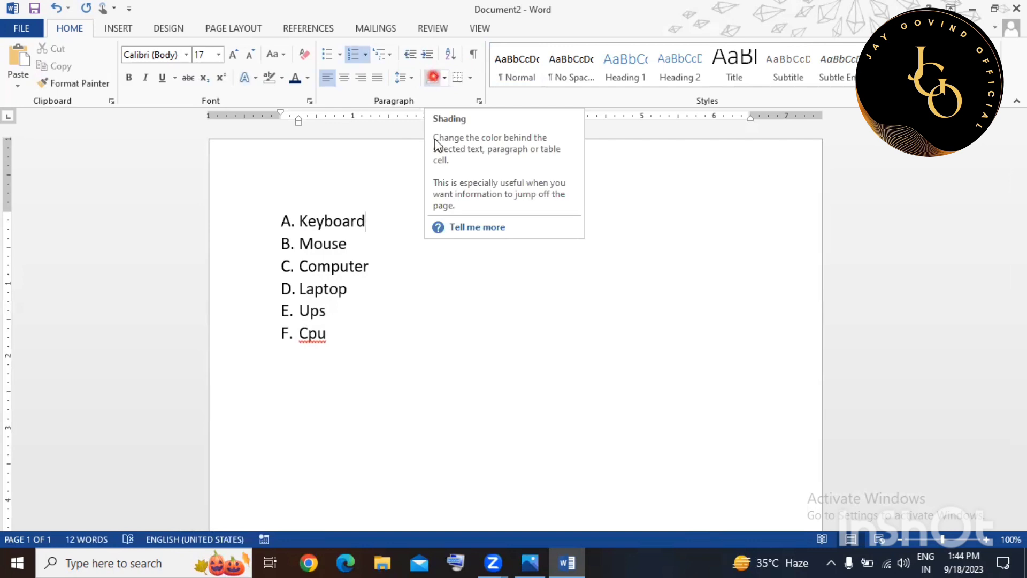
Shade the Keyboard line yellow across the page width.
{"action": "left_click", "coordinate": [253, 224]}
{"action": "left_click", "coordinate": [443, 79]}
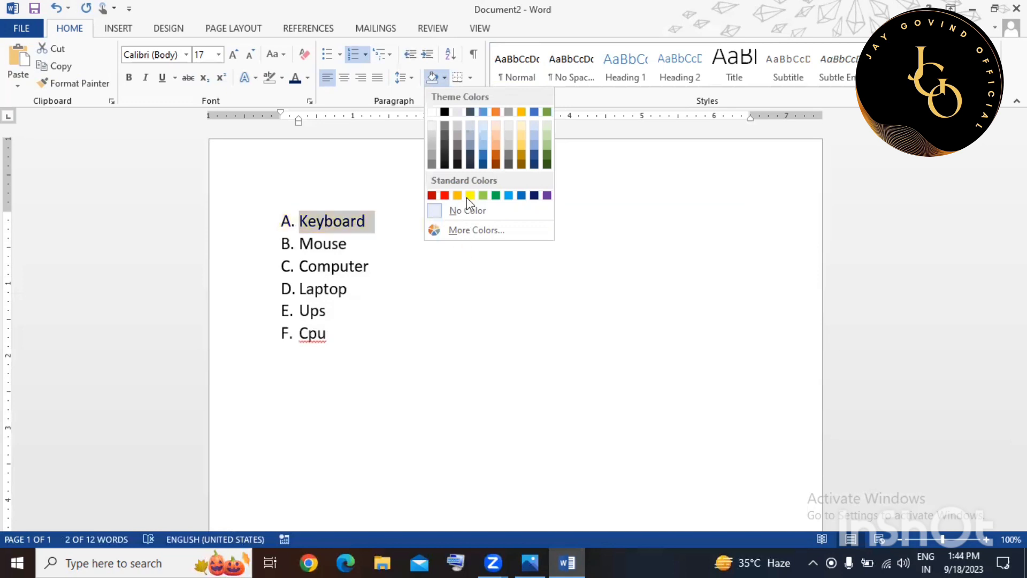
{"action": "left_click", "coordinate": [470, 196]}
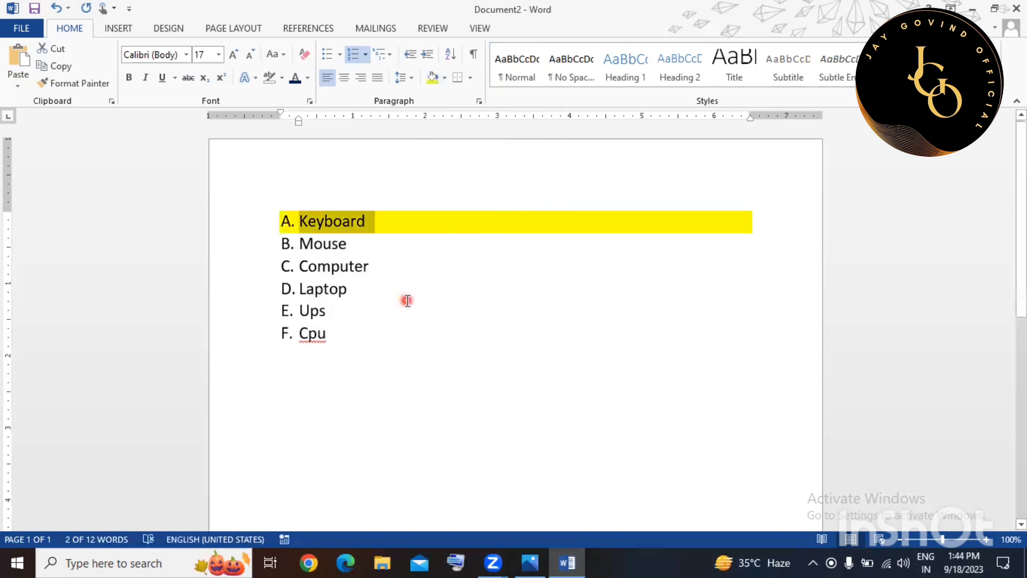
{"action": "left_click", "coordinate": [407, 301]}
Highlight the word Computer in yellow.
{"action": "double_click", "coordinate": [313, 269]}
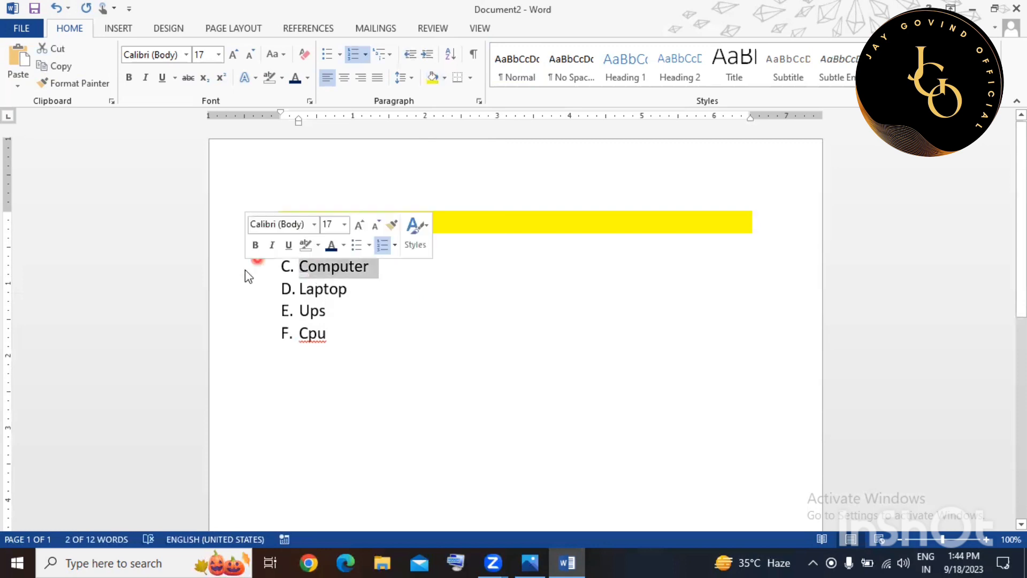
{"action": "left_click", "coordinate": [283, 78]}
{"action": "left_click", "coordinate": [275, 100]}
{"action": "left_click", "coordinate": [402, 239]}
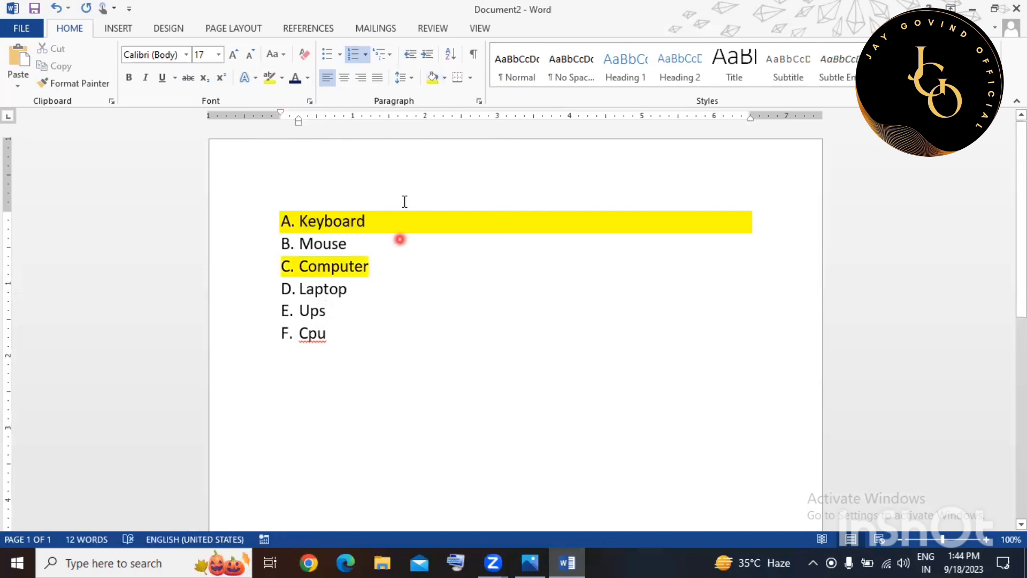
{"action": "left_click", "coordinate": [434, 326]}
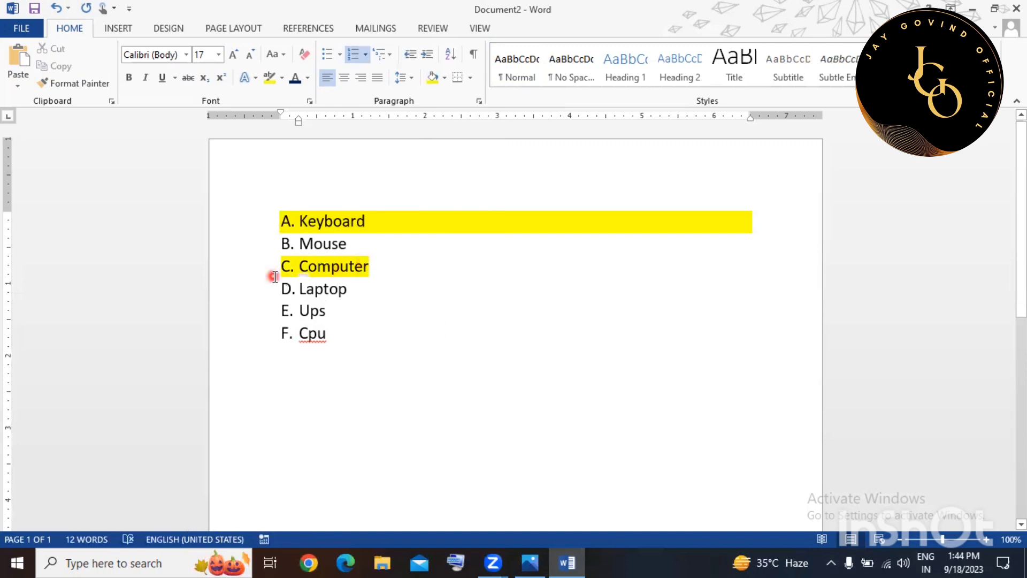
{"action": "left_click", "coordinate": [581, 335]}
{"action": "left_click", "coordinate": [535, 289]}
{"action": "left_click", "coordinate": [488, 221]}
{"action": "left_click", "coordinate": [565, 331]}
{"action": "key", "text": "Home"}
{"action": "key", "text": "Return"}
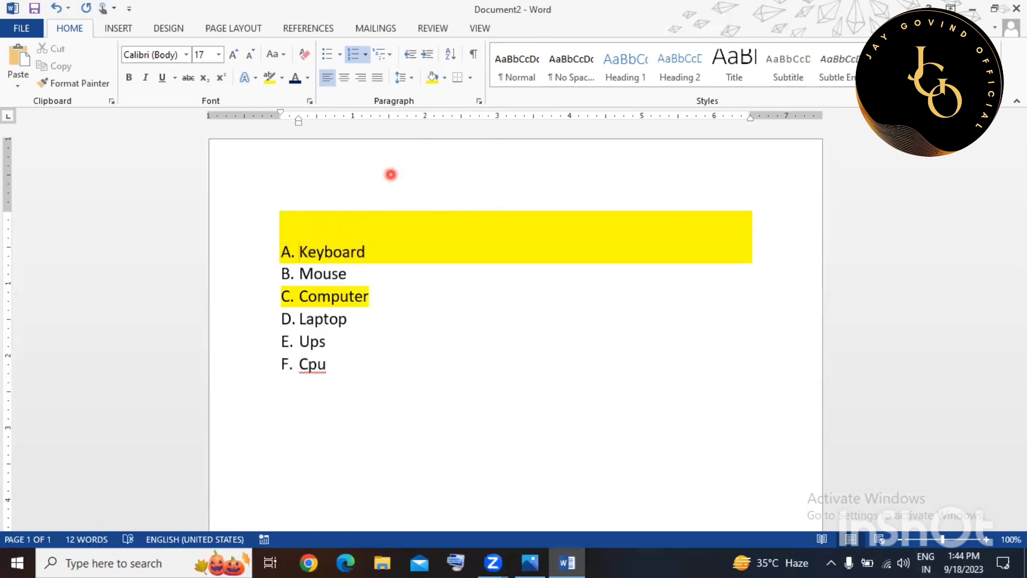
{"action": "key", "text": "Up"}
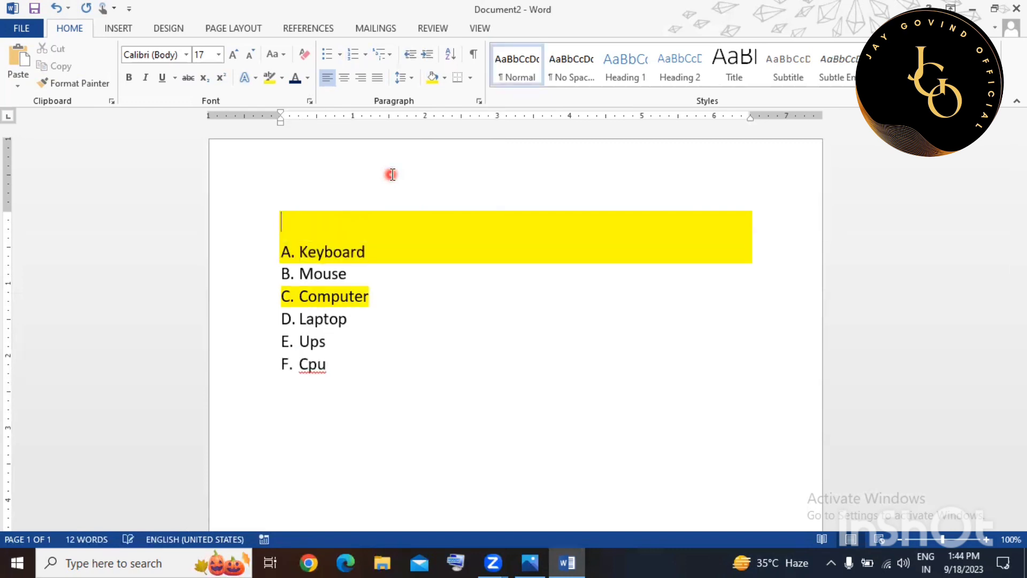
{"action": "left_click", "coordinate": [444, 78]}
{"action": "left_click", "coordinate": [432, 113]}
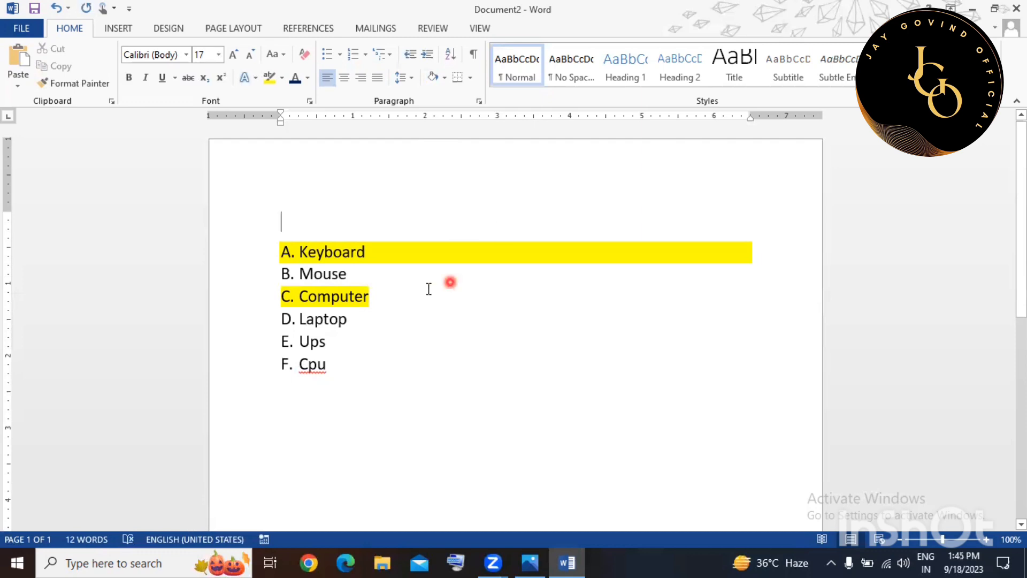
{"action": "left_click", "coordinate": [2, 560]}
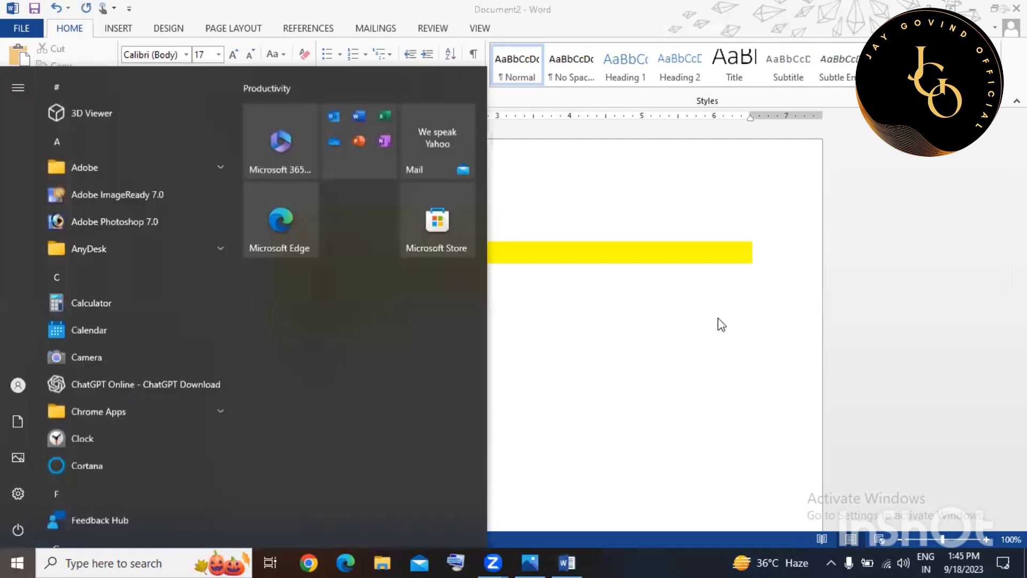
{"action": "left_click", "coordinate": [718, 319]}
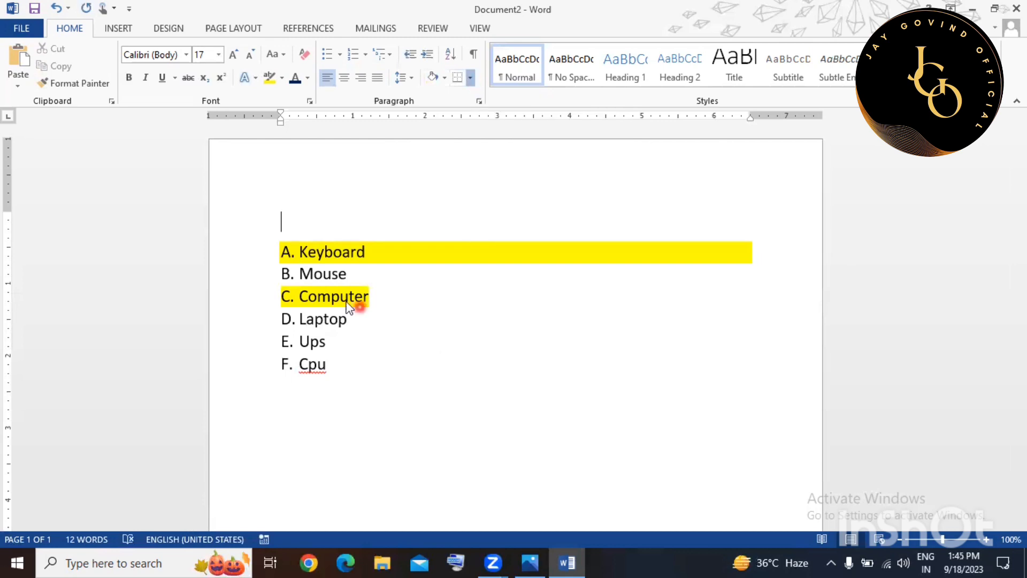
{"action": "left_click", "coordinate": [299, 251]}
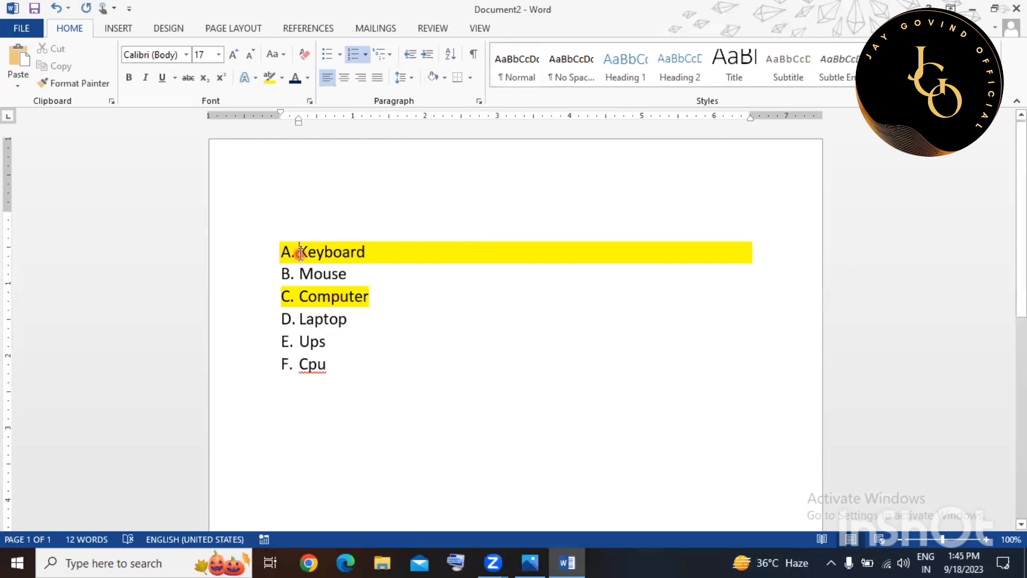
{"action": "left_click", "coordinate": [469, 78]}
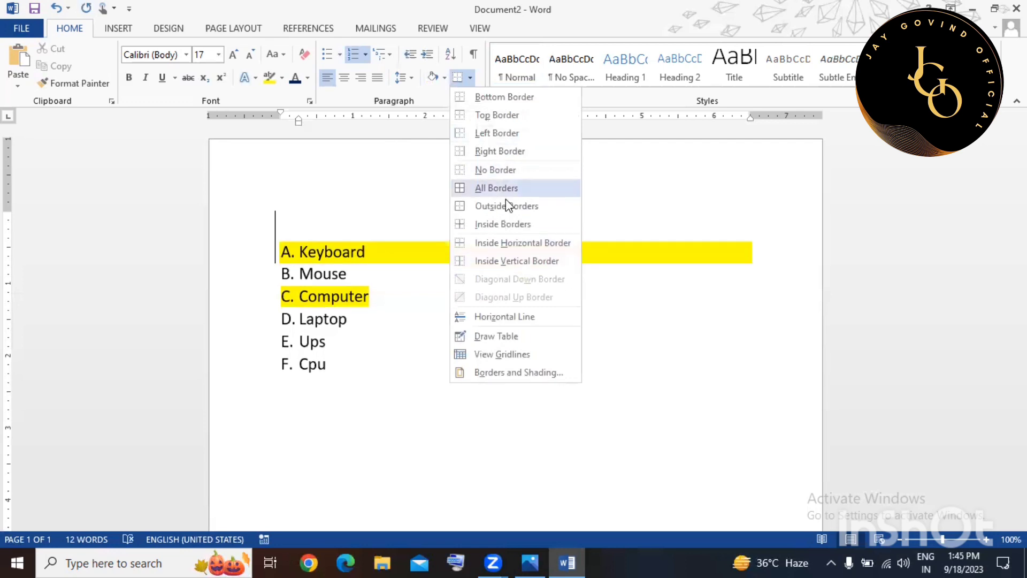
{"action": "left_click", "coordinate": [320, 239]}
{"action": "left_click", "coordinate": [305, 231]}
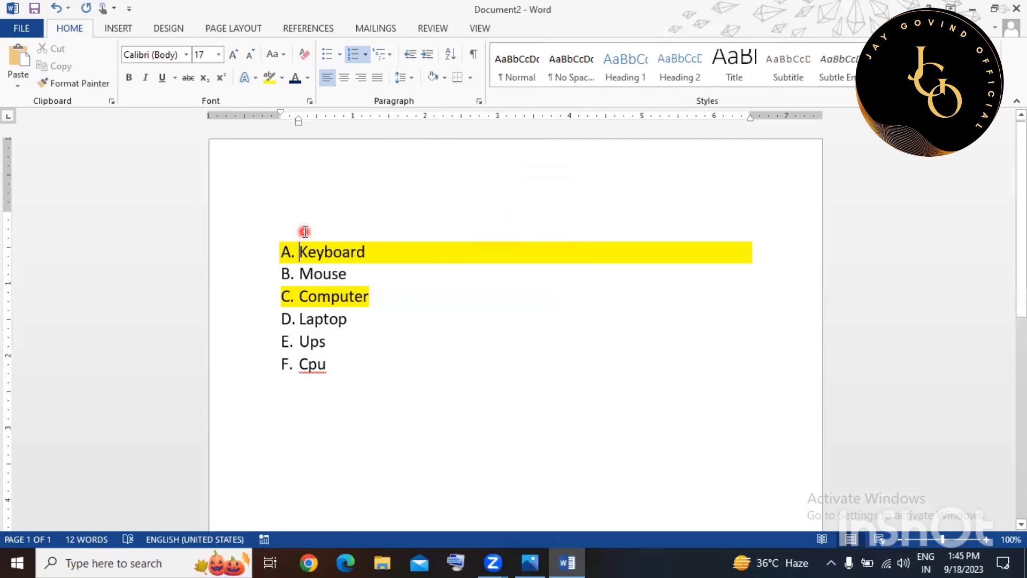
{"action": "key", "text": "Up"}
{"action": "key", "text": "Delete"}
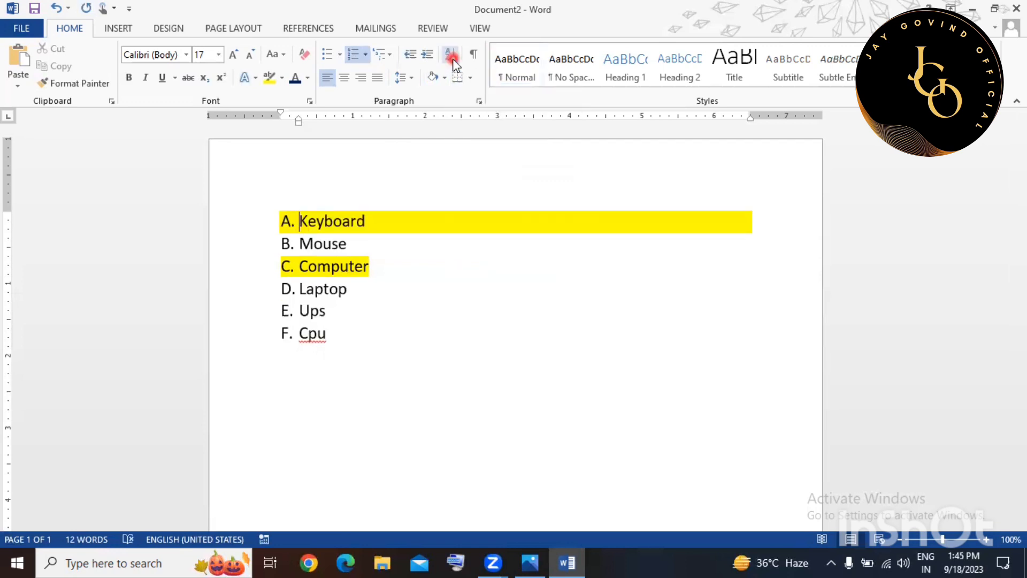
Sort the list ascending: Computer, Cpu, Keyboard, Laptop, Mouse, Ups.
{"action": "left_click", "coordinate": [309, 214]}
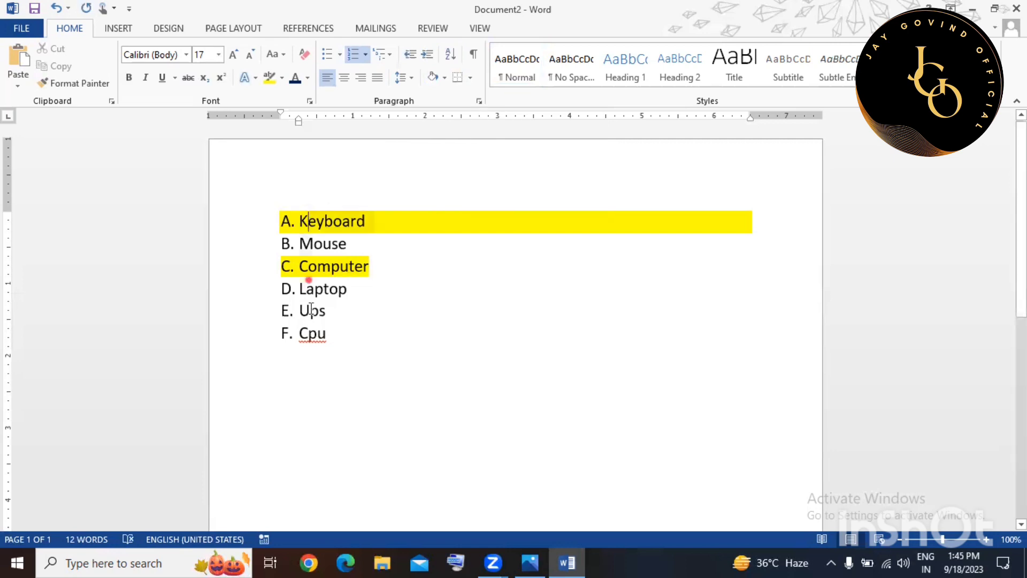
{"action": "left_click_drag", "start_coordinate": [311, 310], "coordinate": [313, 342]}
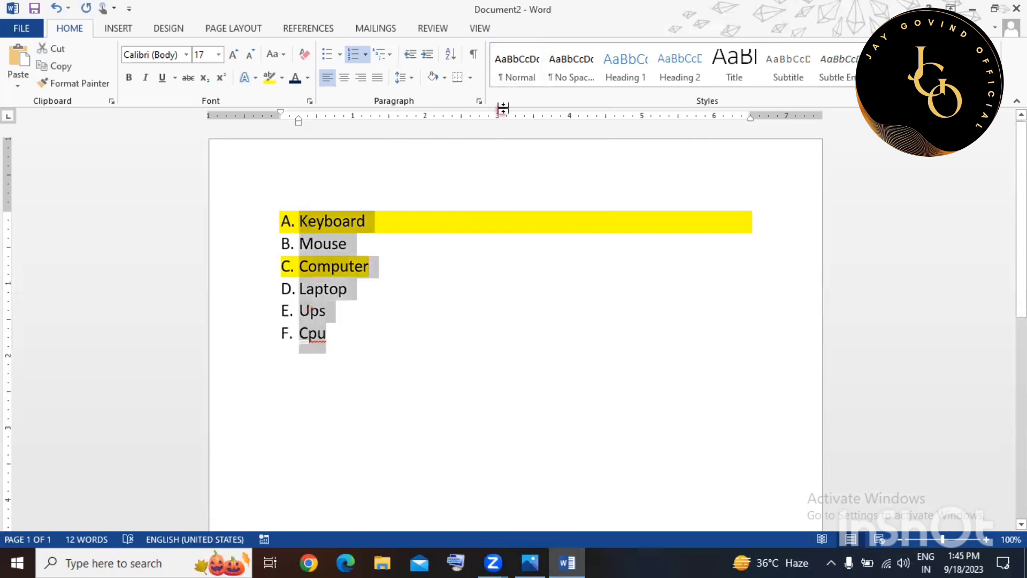
{"action": "left_click", "coordinate": [453, 63]}
{"action": "left_click", "coordinate": [744, 139]}
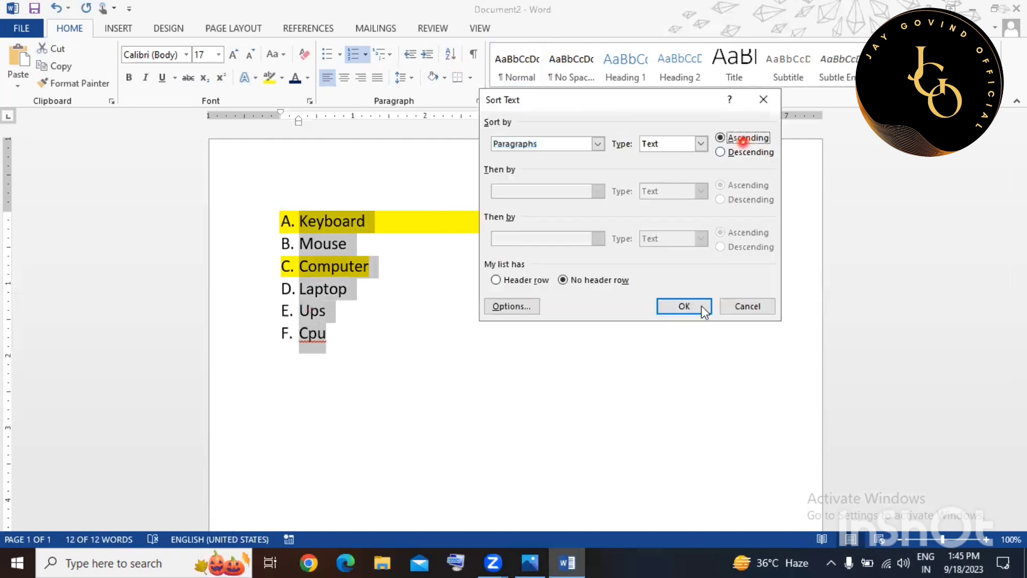
{"action": "left_click", "coordinate": [692, 309]}
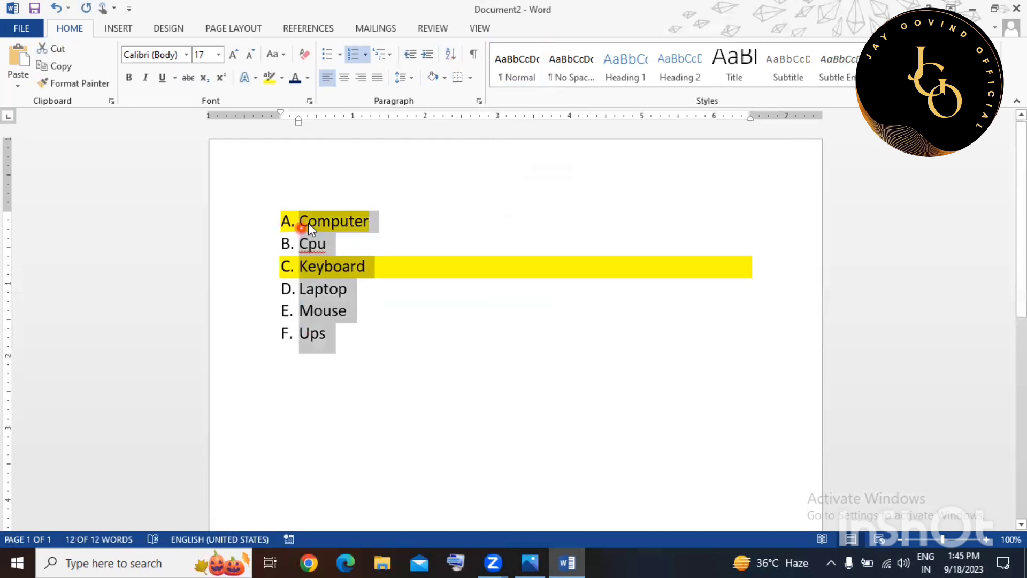
{"action": "left_click", "coordinate": [346, 311]}
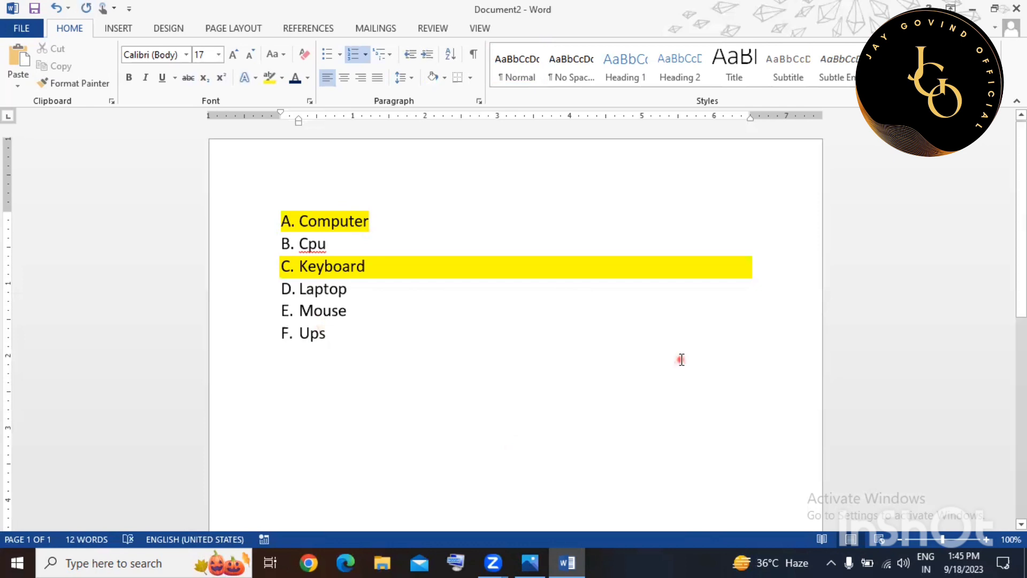
{"action": "left_click", "coordinate": [681, 360]}
Delete the entire list, leaving an empty page.
{"action": "left_click", "coordinate": [877, 534]}
{"action": "left_click", "coordinate": [843, 348]}
{"action": "left_click", "coordinate": [665, 290]}
{"action": "key", "text": "ctrl+a"}
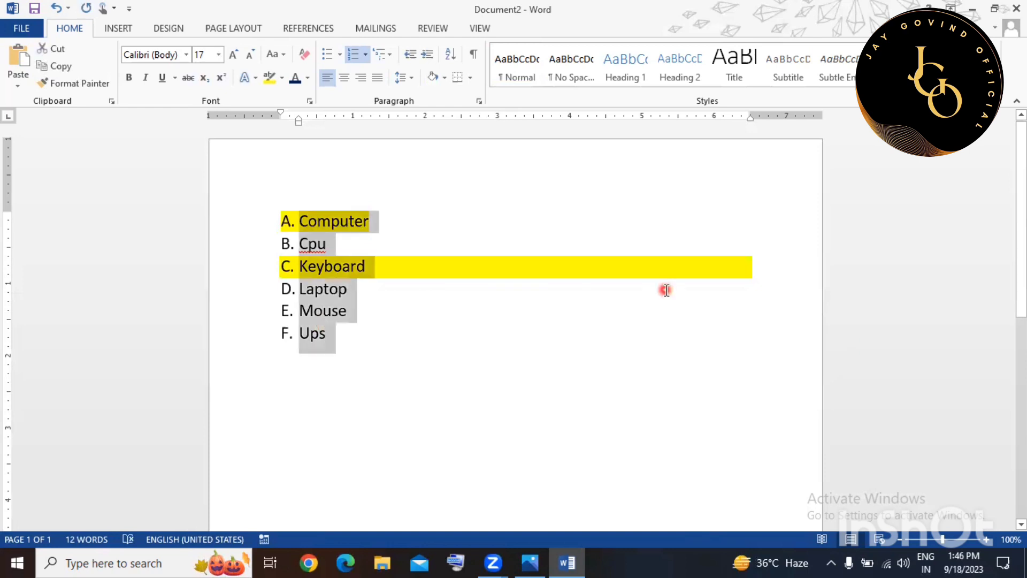
{"action": "key", "text": "Delete"}
Type COMPUTER at a larger size and style it Heading 1.
{"action": "left_click", "coordinate": [474, 295]}
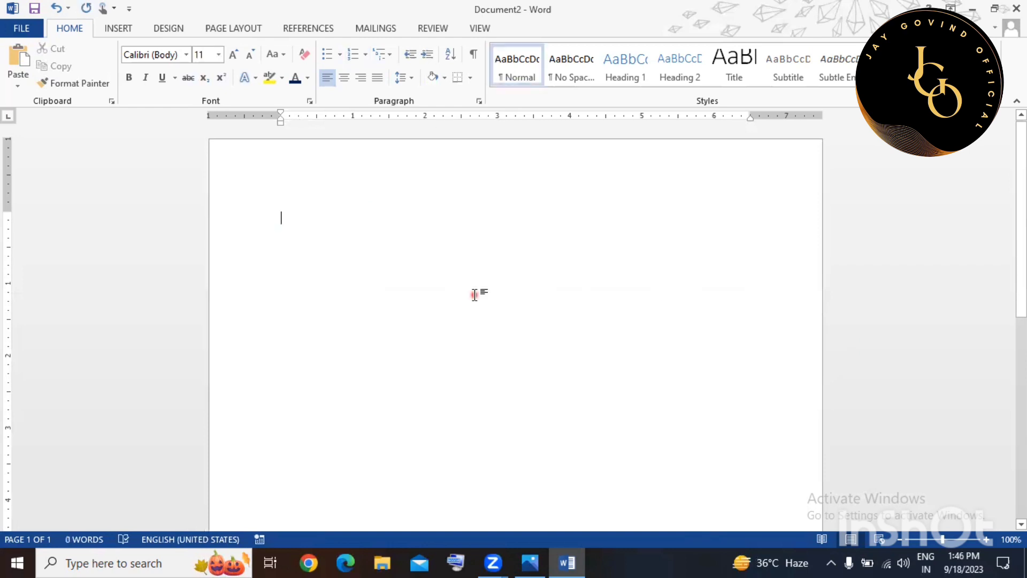
{"action": "left_click", "coordinate": [474, 295]}
{"action": "key", "text": "ctrl+]"}
{"action": "key", "text": "ctrl+]"}
{"action": "key", "text": "ctrl+]"}
{"action": "key", "text": "ctrl+]"}
{"action": "key", "text": "ctrl+]"}
{"action": "key", "text": "ctrl+]"}
{"action": "key", "text": "ctrl+]"}
{"action": "key", "text": "ctrl+]"}
{"action": "key", "text": "ctrl+]"}
{"action": "key", "text": "ctrl+]"}
{"action": "key", "text": "ctrl+]"}
{"action": "key", "text": "ctrl+]"}
{"action": "type", "text": "co"}
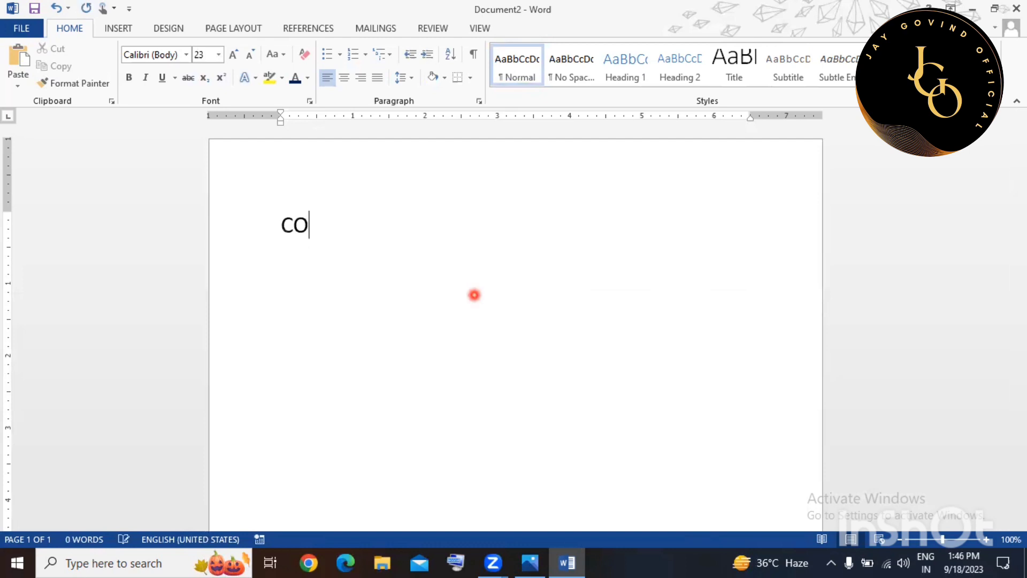
{"action": "type", "text": "MPUTER"}
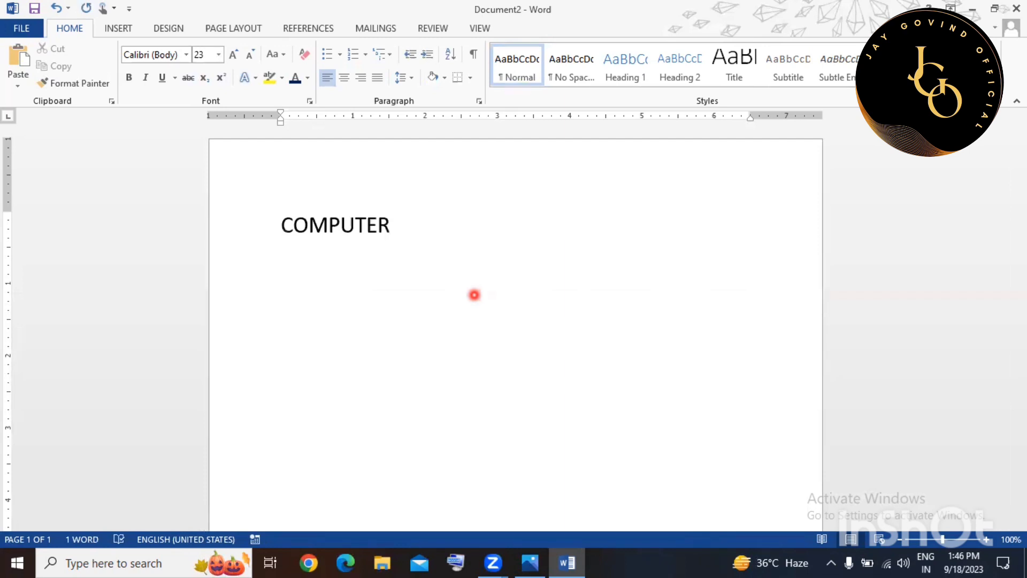
{"action": "key", "text": "ctrl+a"}
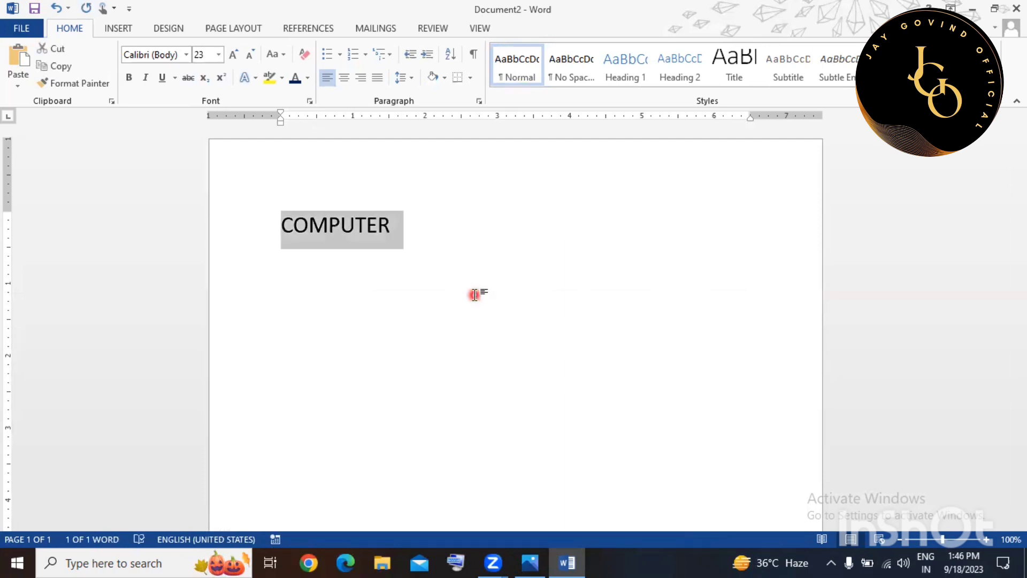
{"action": "left_click", "coordinate": [634, 61]}
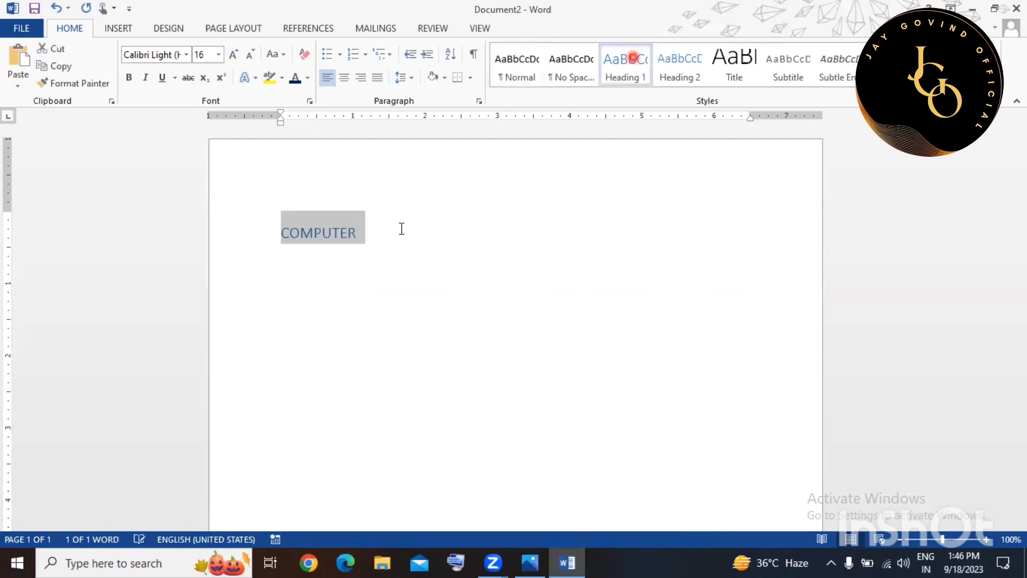
{"action": "left_click", "coordinate": [392, 228]}
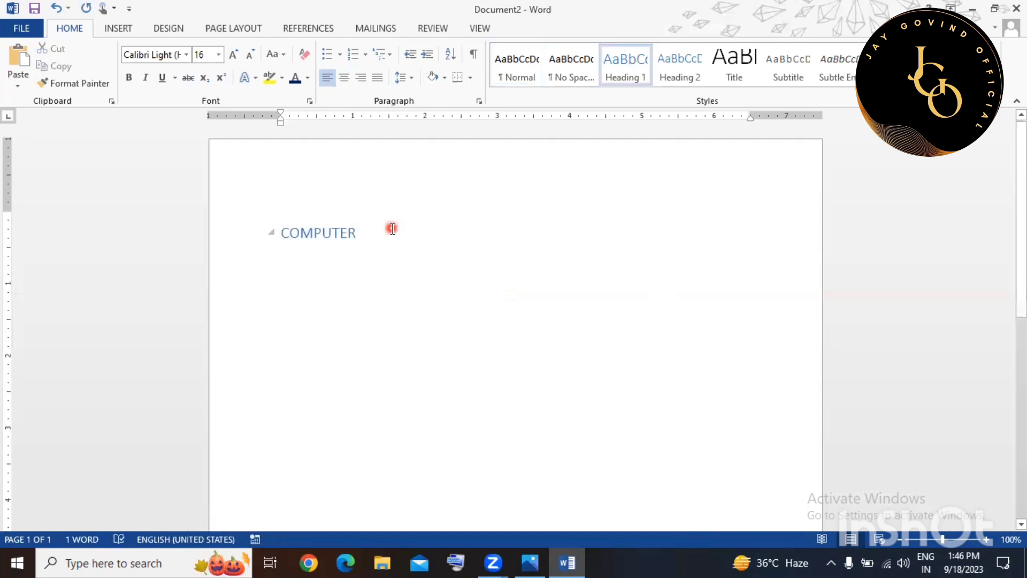
Add five sample paragraphs below the heading with =RAND().
{"action": "key", "text": "Return"}
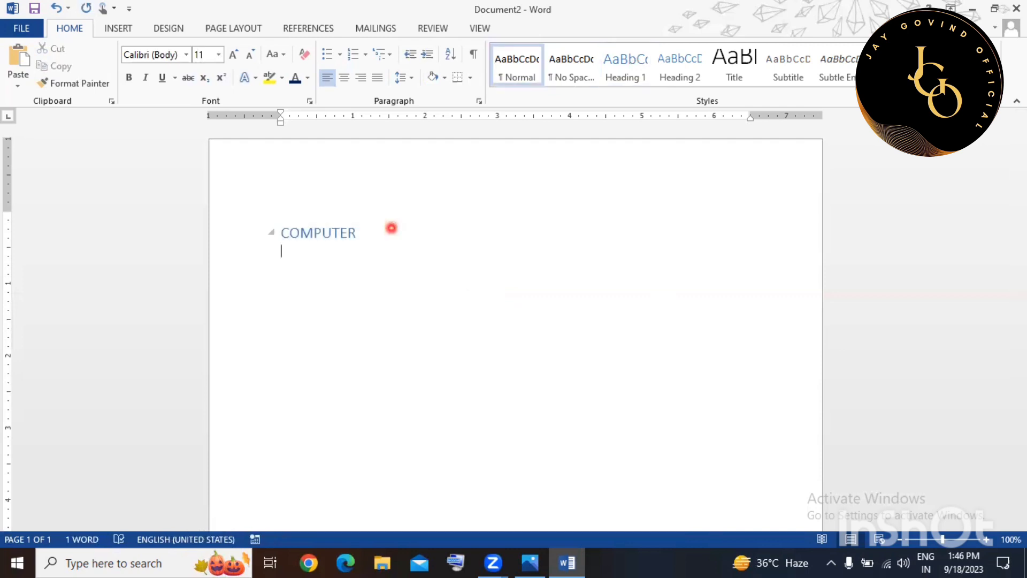
{"action": "type", "text": "=RA"}
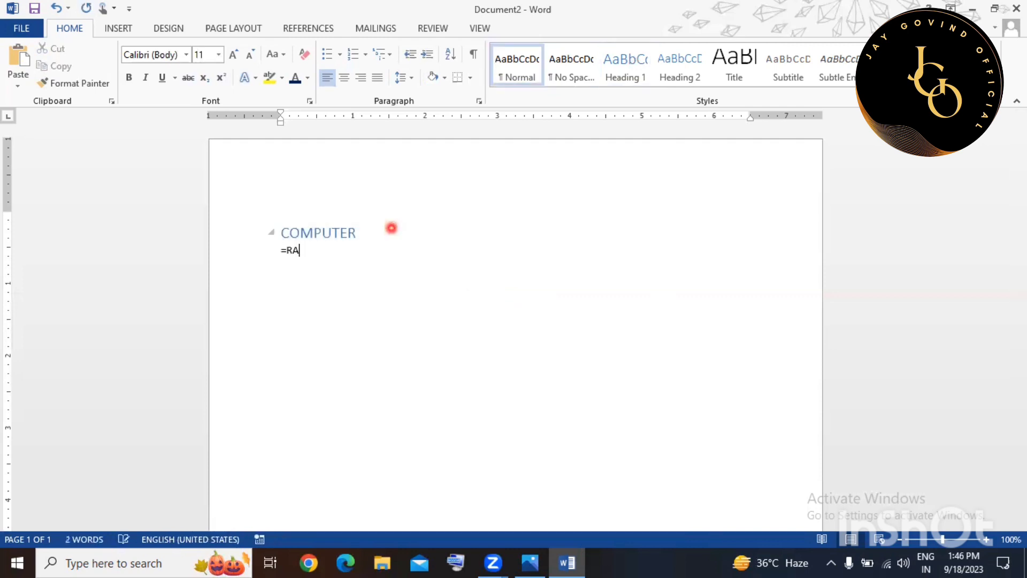
{"action": "type", "text": "ND()"}
{"action": "key", "text": "Return"}
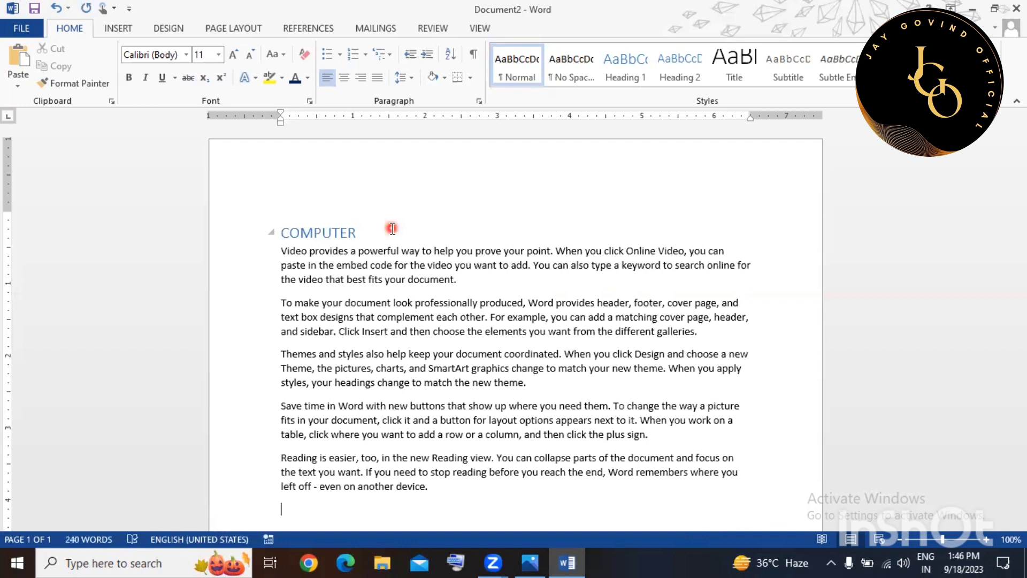
Type INTERNET below the text and format it as Heading 1.
{"action": "scroll", "coordinate": [412, 347], "scroll_direction": "down", "scroll_amount": 10}
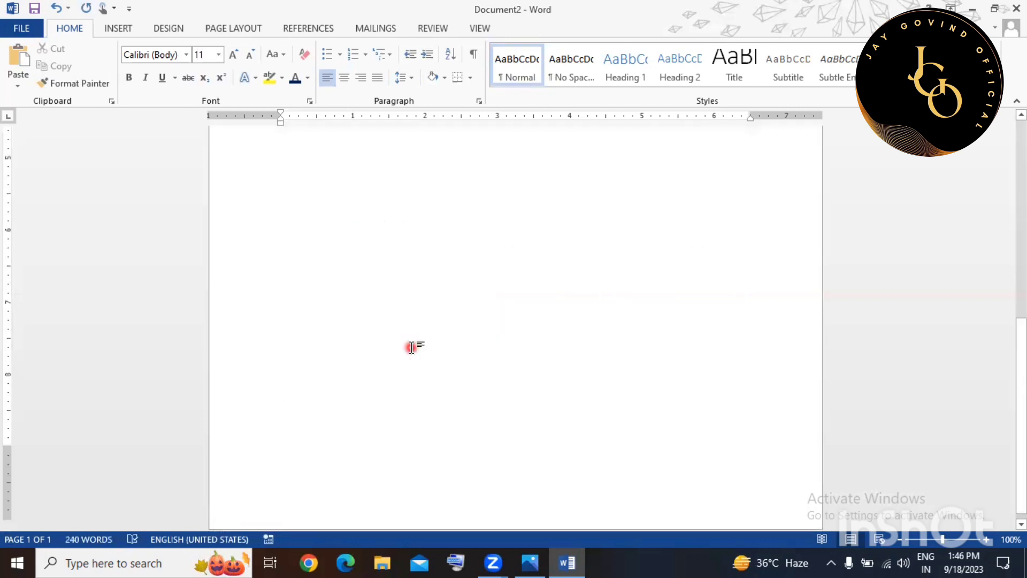
{"action": "scroll", "coordinate": [411, 348], "scroll_direction": "up", "scroll_amount": 1}
{"action": "scroll", "coordinate": [411, 348], "scroll_direction": "up", "scroll_amount": 1}
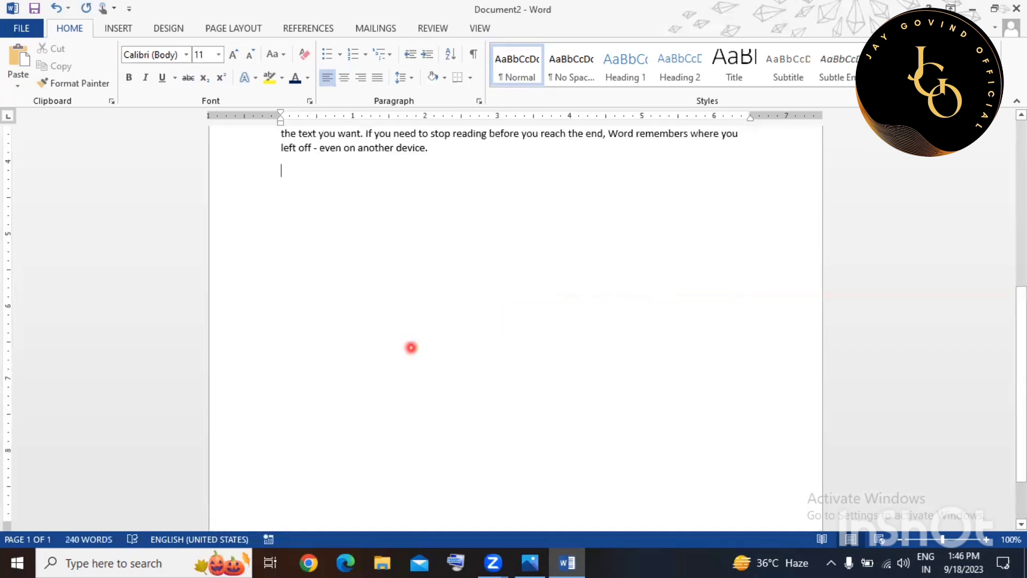
{"action": "type", "text": "INTERNET"}
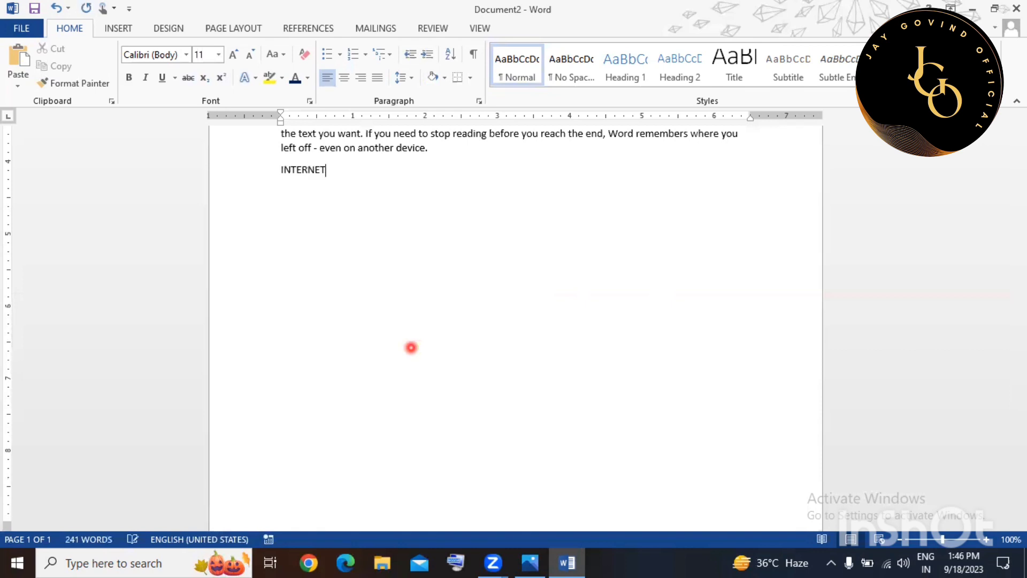
{"action": "key", "text": "shift+Home"}
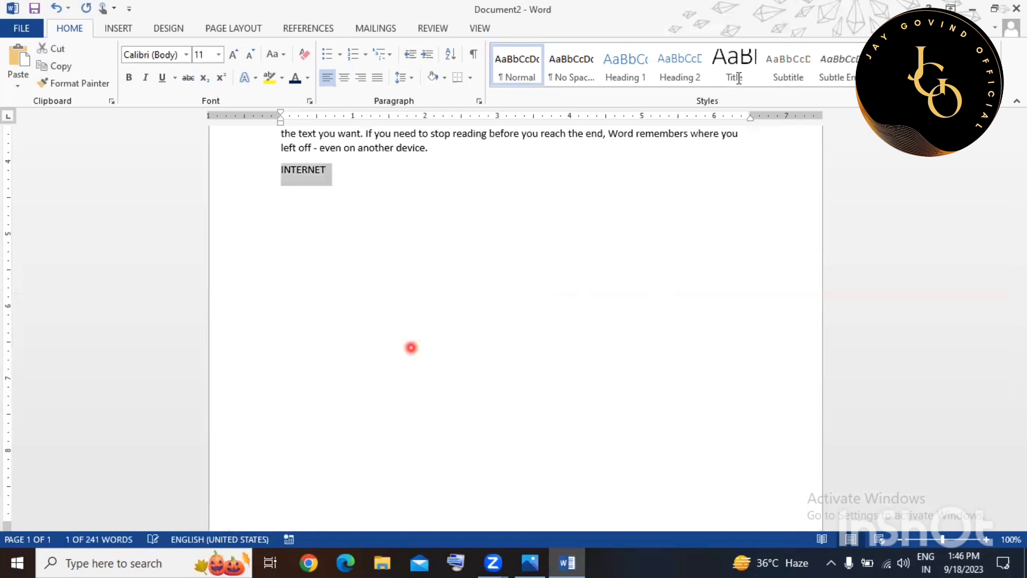
{"action": "left_click", "coordinate": [694, 65]}
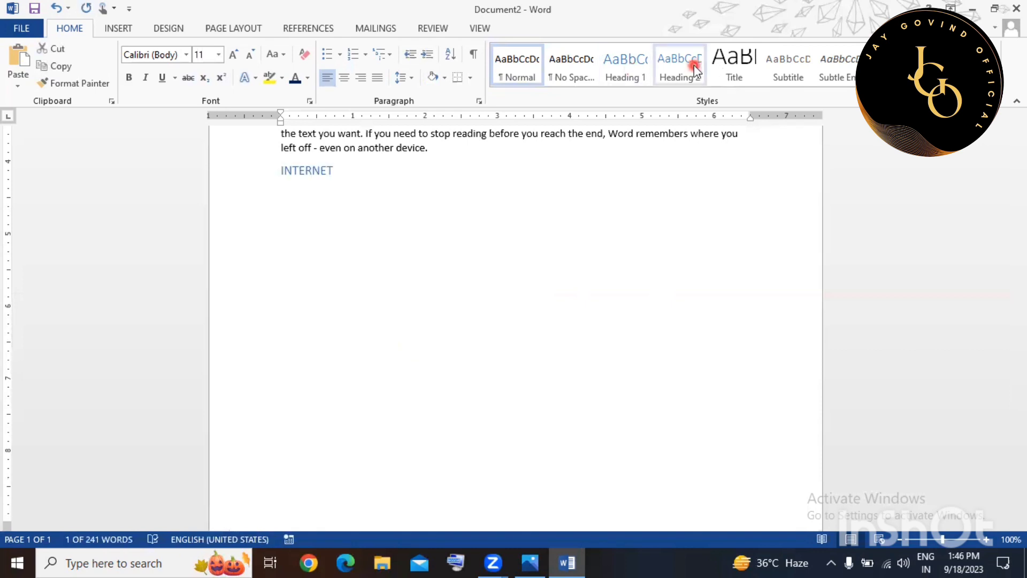
{"action": "left_click", "coordinate": [633, 65]}
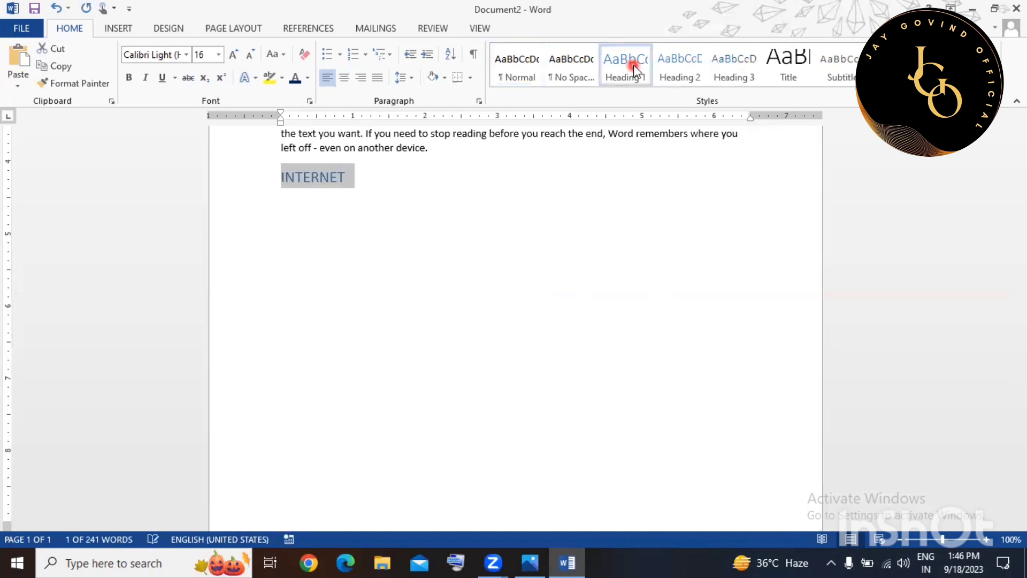
Generate five sample paragraphs under INTERNET with =RAND().
{"action": "left_click", "coordinate": [369, 179]}
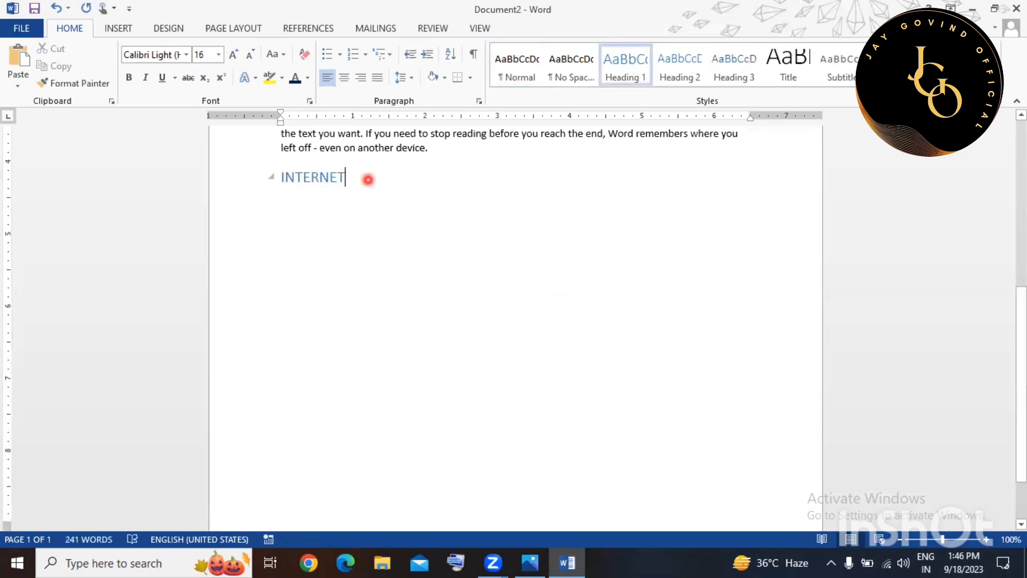
{"action": "key", "text": "Return"}
{"action": "type", "text": "=RA"}
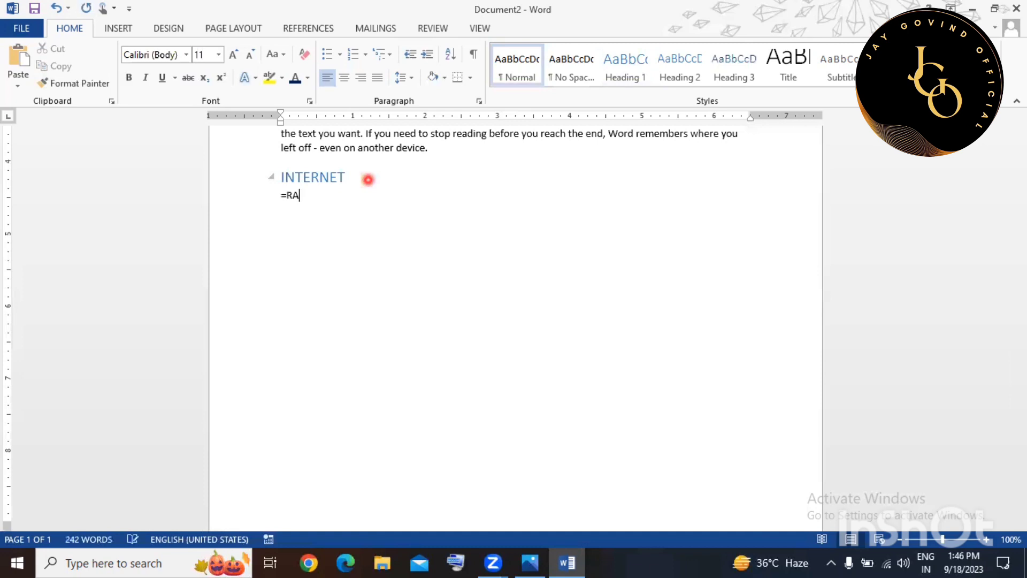
{"action": "type", "text": "NBD()"}
{"action": "key", "text": "BackSpace"}
{"action": "key", "text": "BackSpace"}
{"action": "key", "text": "BackSpace"}
{"action": "key", "text": "BackSpace"}
{"action": "type", "text": "D()"}
{"action": "key", "text": "Return"}
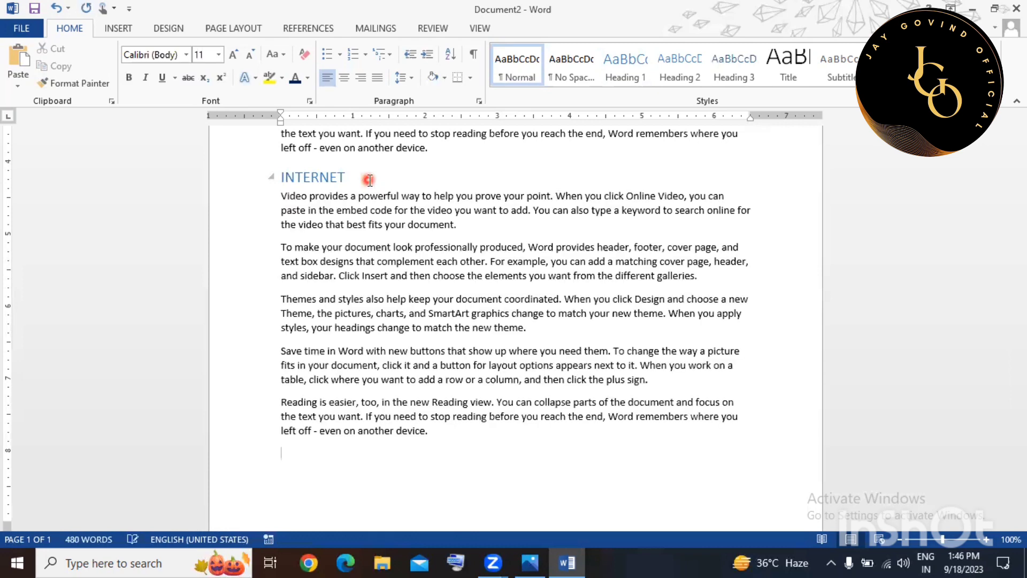
{"action": "scroll", "coordinate": [367, 179], "scroll_direction": "up", "scroll_amount": 8}
{"action": "scroll", "coordinate": [288, 230], "scroll_direction": "up", "scroll_amount": 2}
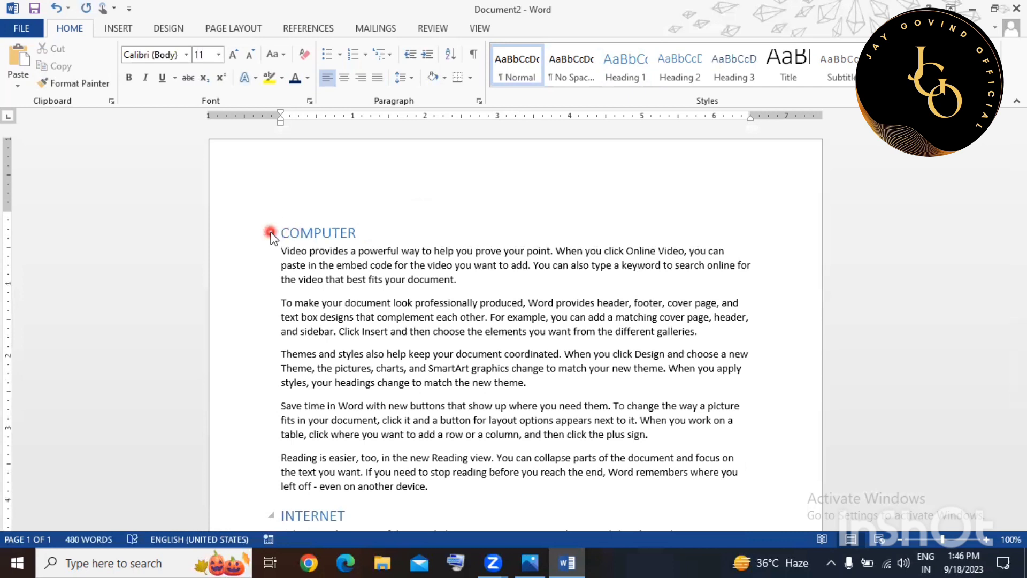
Collapse and expand the COMPUTER and INTERNET headings, ending with only INTERNET collapsed.
{"action": "left_click", "coordinate": [270, 233]}
{"action": "left_click", "coordinate": [271, 255]}
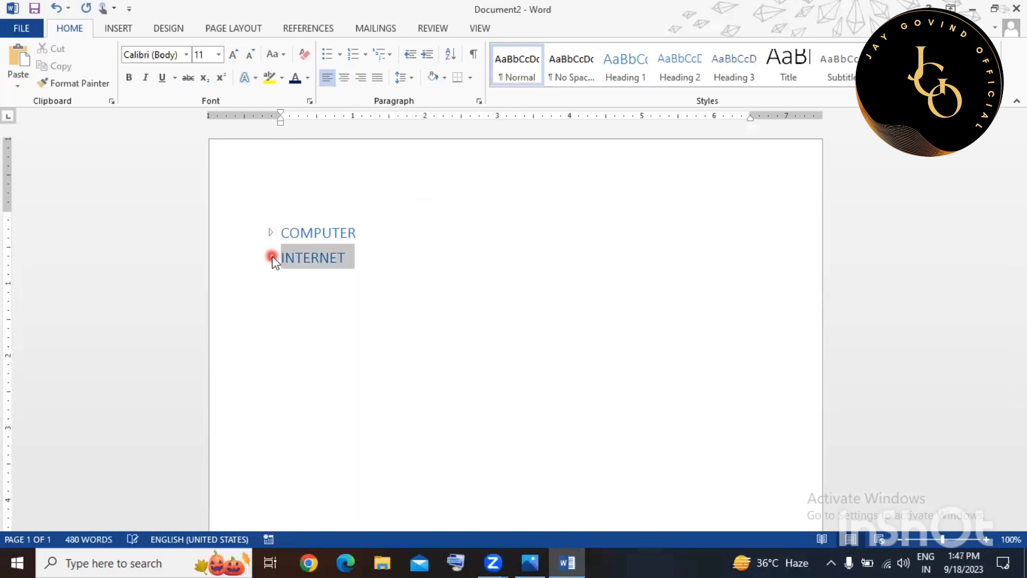
{"action": "left_click", "coordinate": [703, 392]}
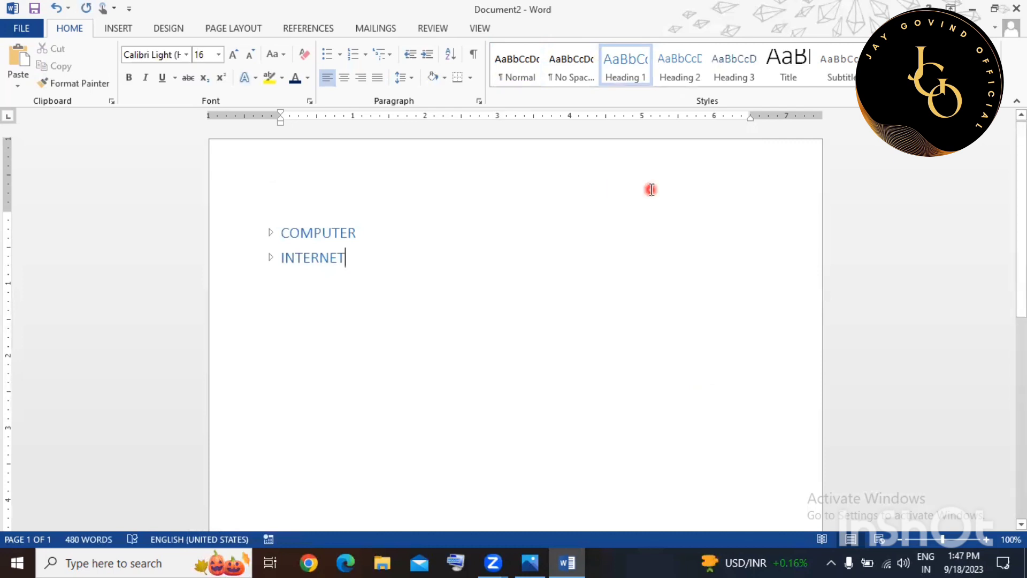
{"action": "left_click", "coordinate": [270, 257]}
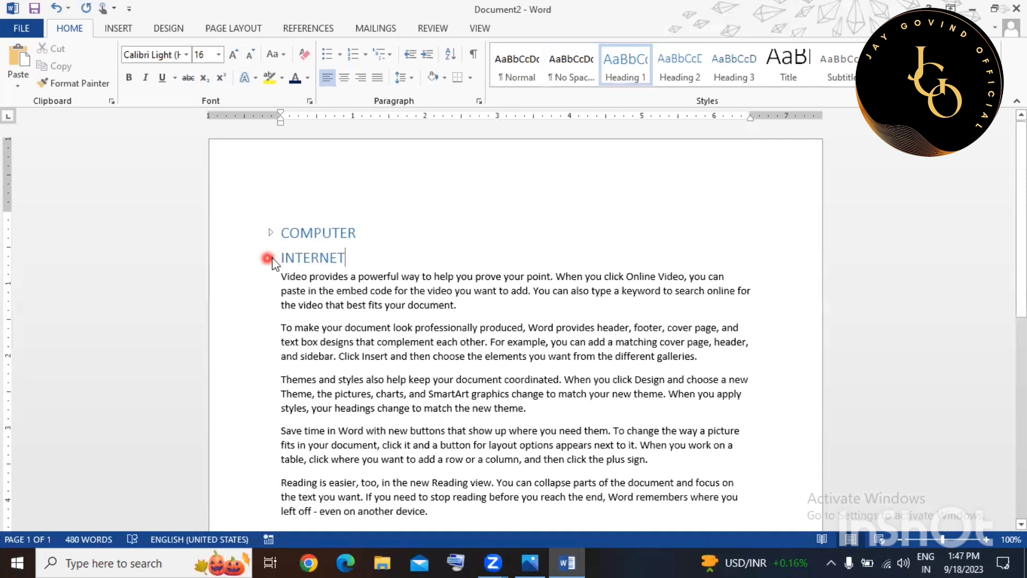
{"action": "left_click", "coordinate": [271, 258]}
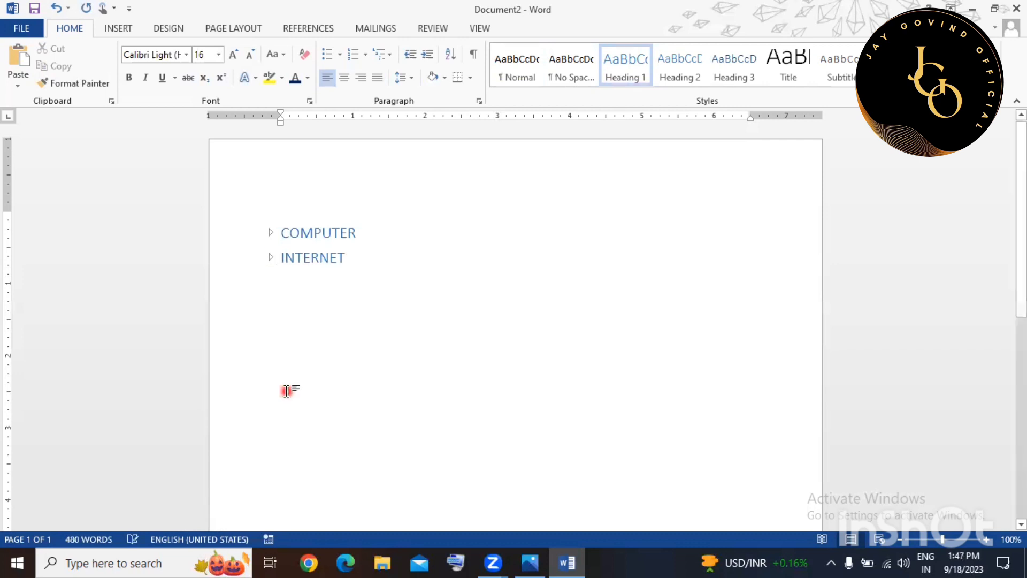
{"action": "left_click", "coordinate": [271, 235]}
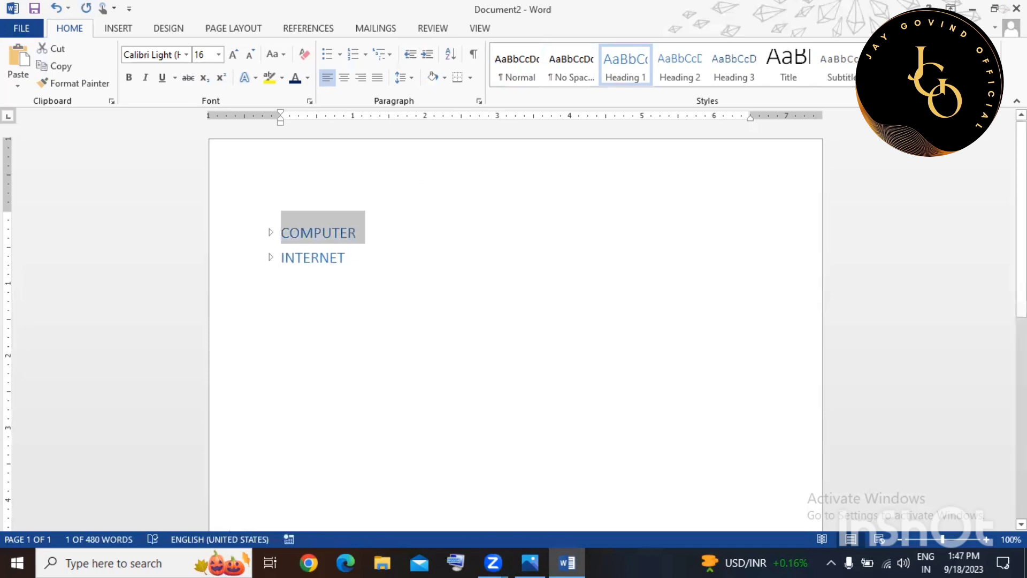
{"action": "left_click", "coordinate": [270, 233]}
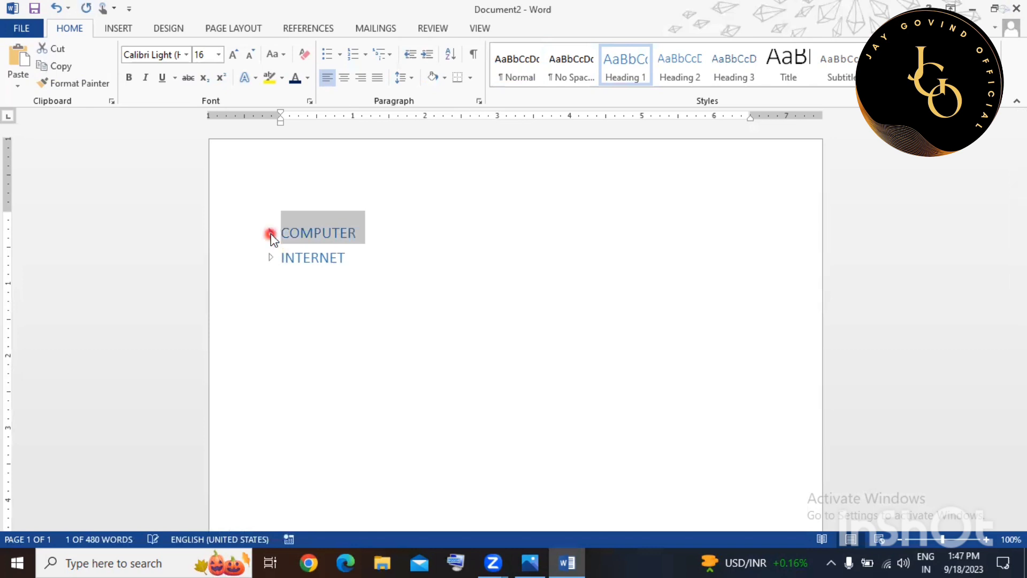
{"action": "left_click", "coordinate": [271, 233]}
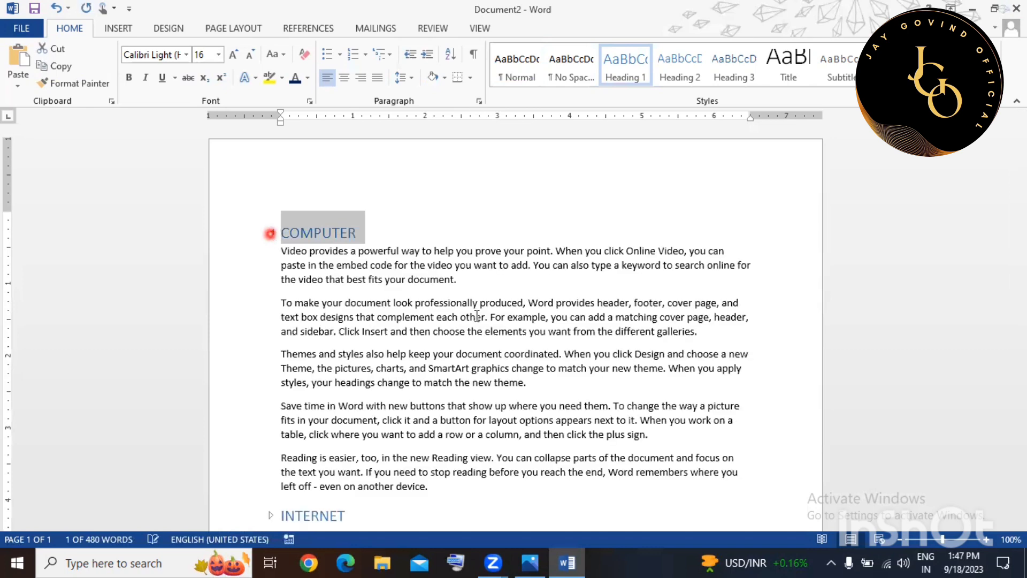
{"action": "scroll", "coordinate": [532, 300], "scroll_direction": "down", "scroll_amount": 2}
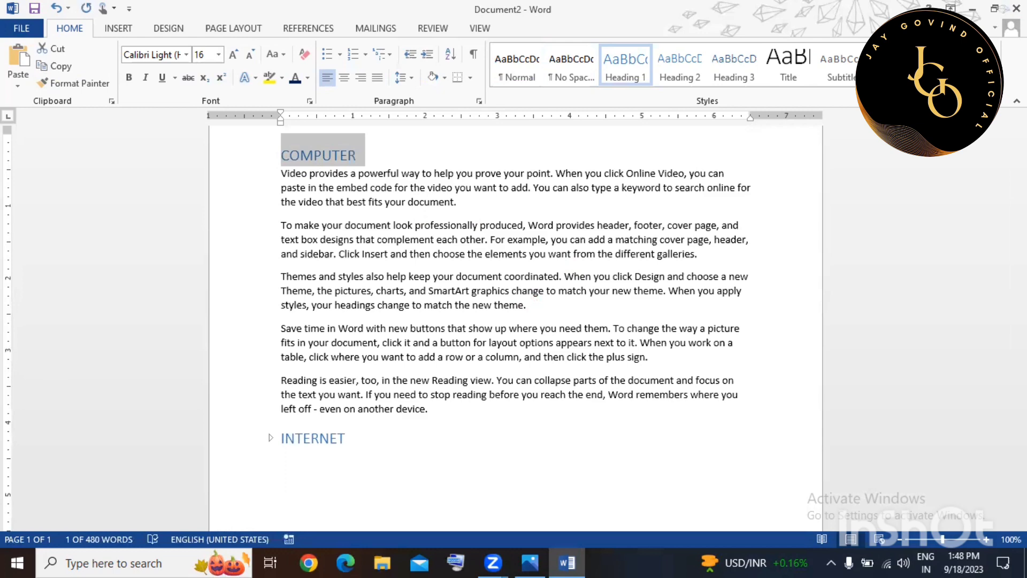
{"action": "key", "text": "ctrl+f"}
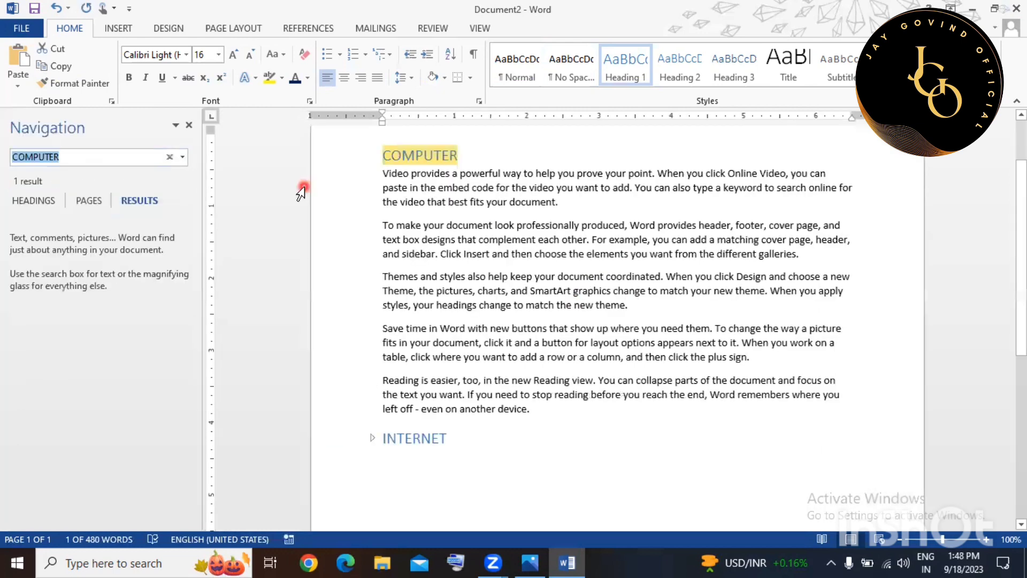
{"action": "type", "text": "YOU"}
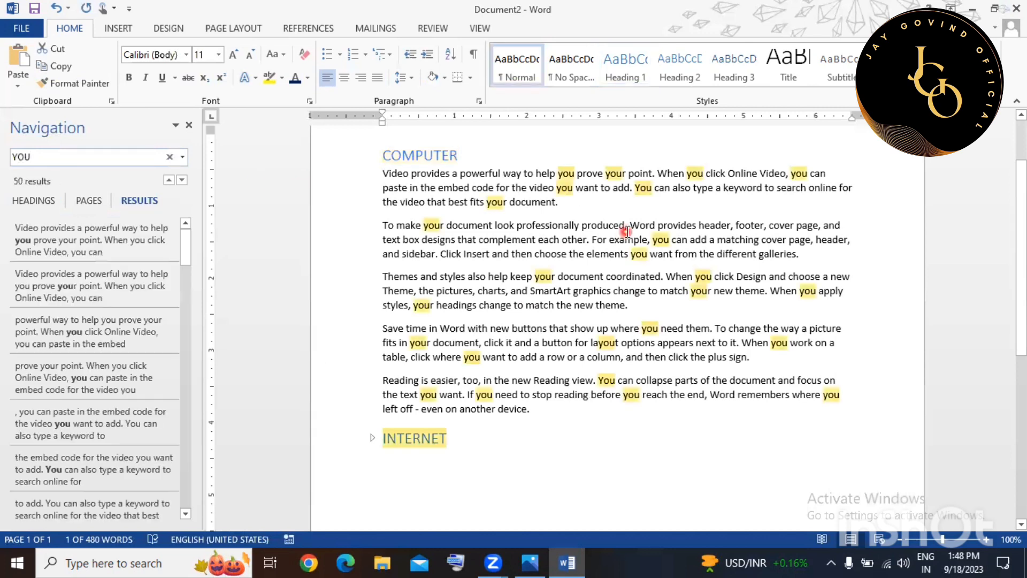
{"action": "left_click", "coordinate": [368, 442]}
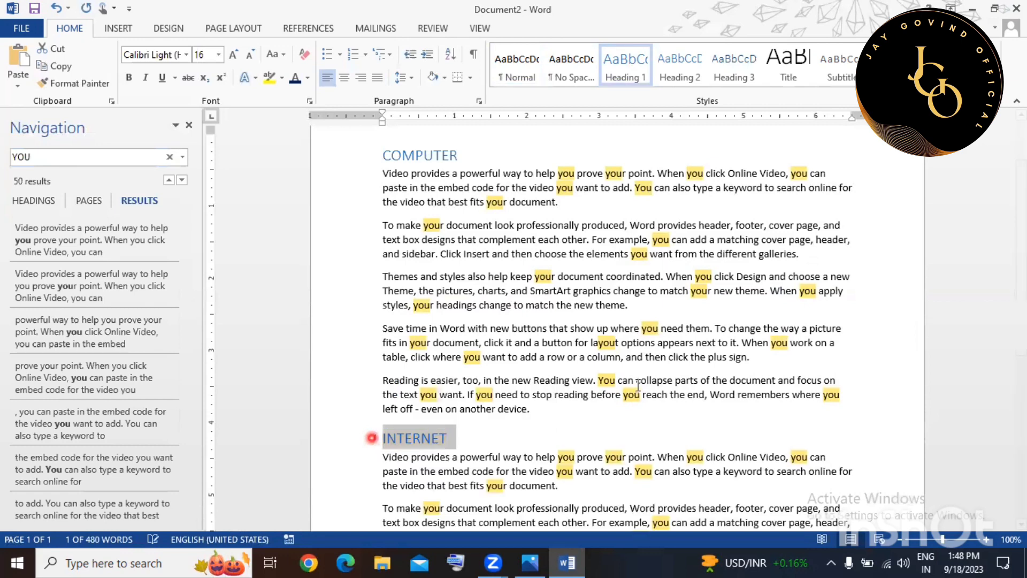
{"action": "scroll", "coordinate": [638, 385], "scroll_direction": "down", "scroll_amount": 1}
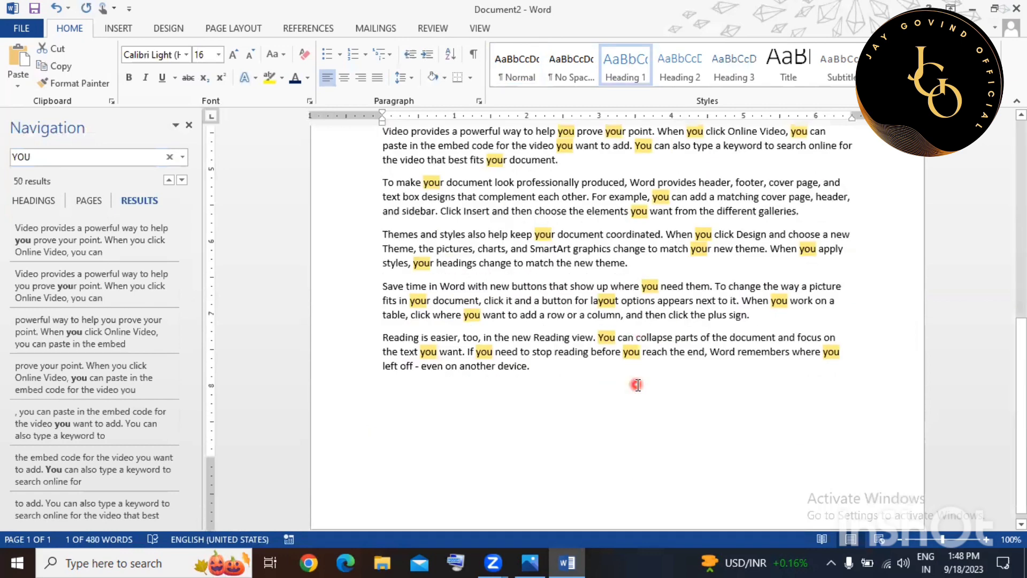
{"action": "scroll", "coordinate": [638, 385], "scroll_direction": "down", "scroll_amount": 2}
{"action": "scroll", "coordinate": [638, 385], "scroll_direction": "up", "scroll_amount": 5}
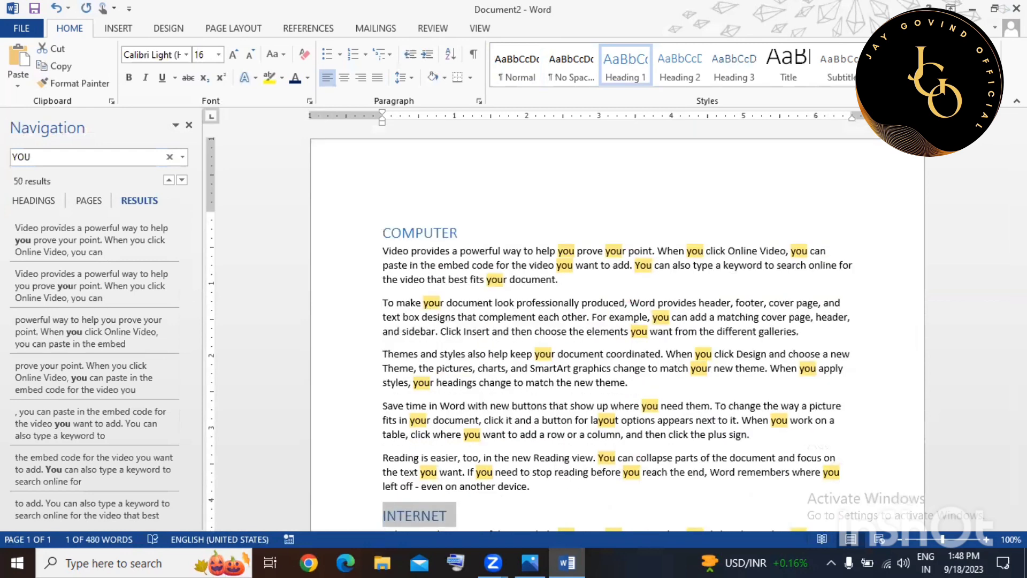
{"action": "key", "text": "ctrl+h"}
Run Replace All from YOU to 'i AM', declining to search the rest.
{"action": "left_click", "coordinate": [548, 116]}
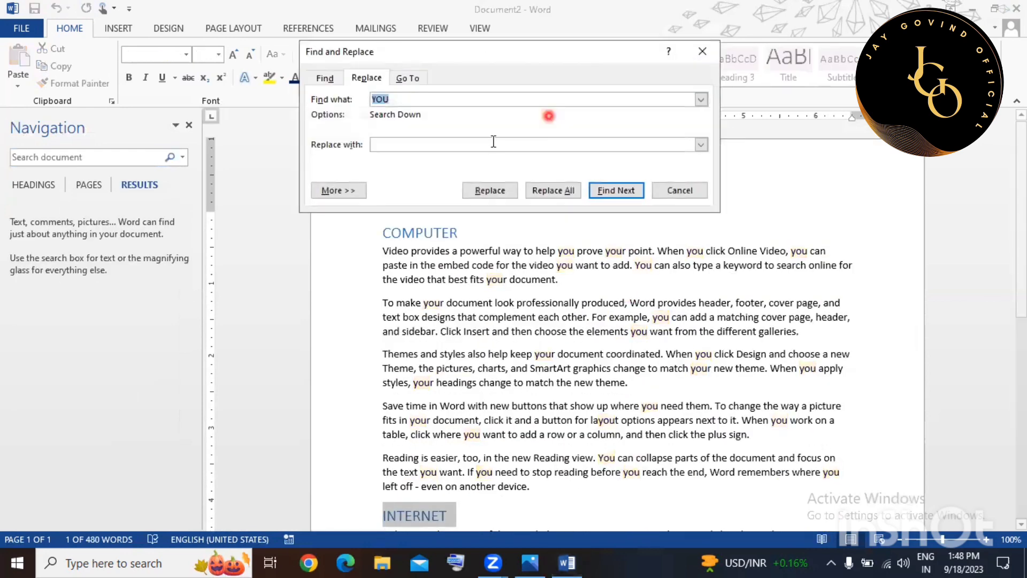
{"action": "left_click", "coordinate": [488, 147]}
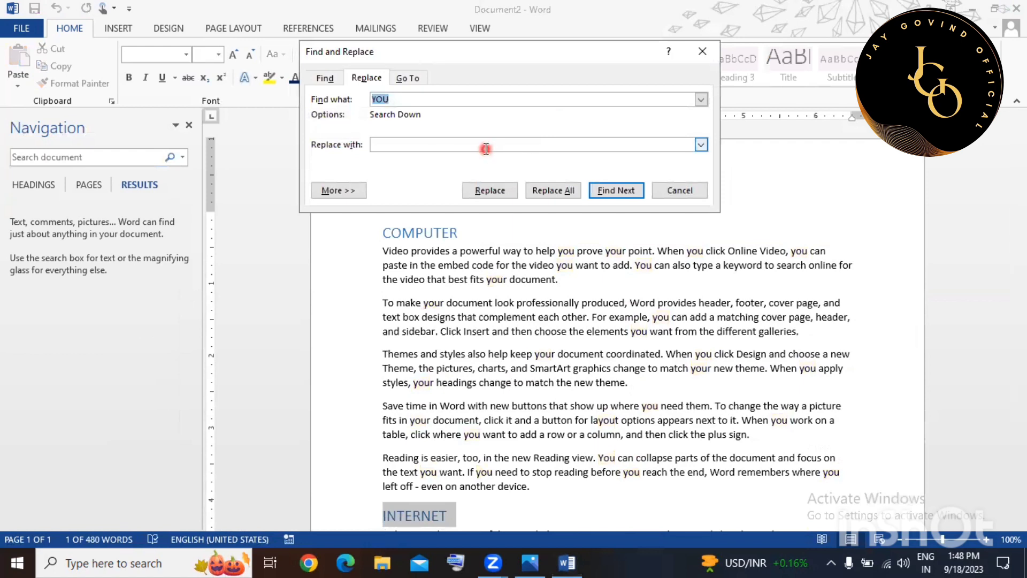
{"action": "left_click", "coordinate": [486, 149]}
{"action": "type", "text": "i AM"}
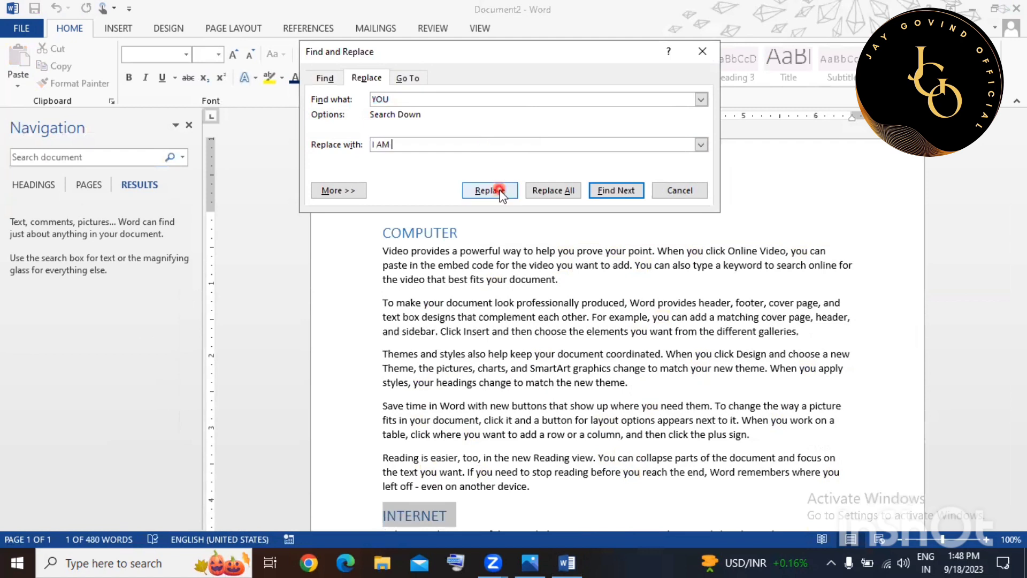
{"action": "left_click", "coordinate": [537, 191]}
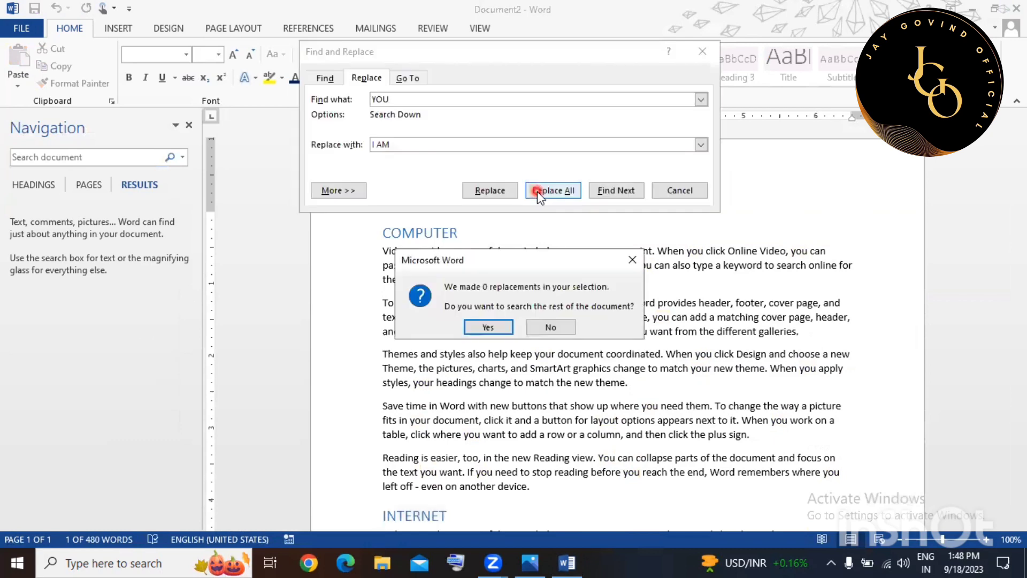
{"action": "left_click", "coordinate": [627, 259]}
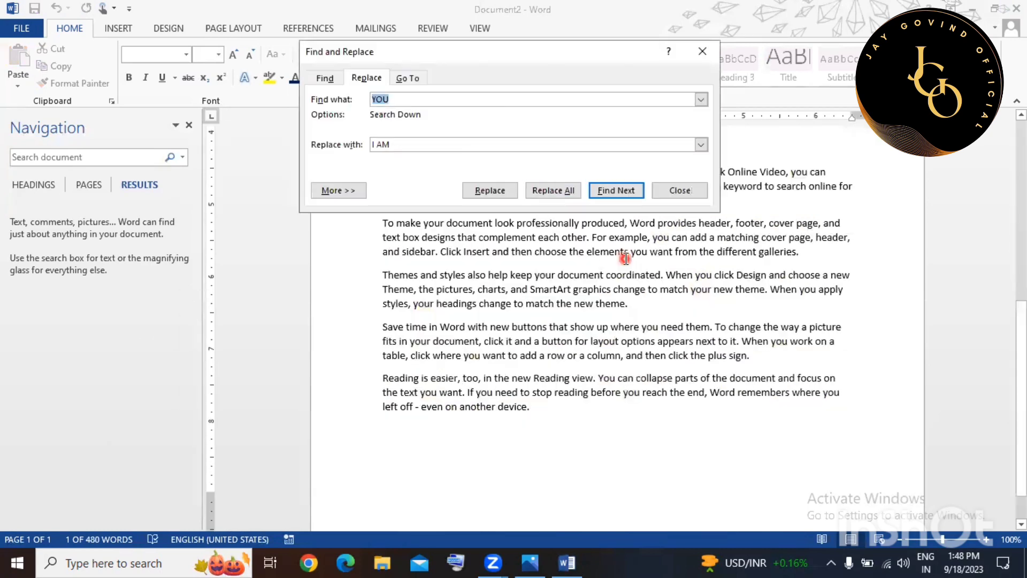
{"action": "left_click", "coordinate": [670, 190]}
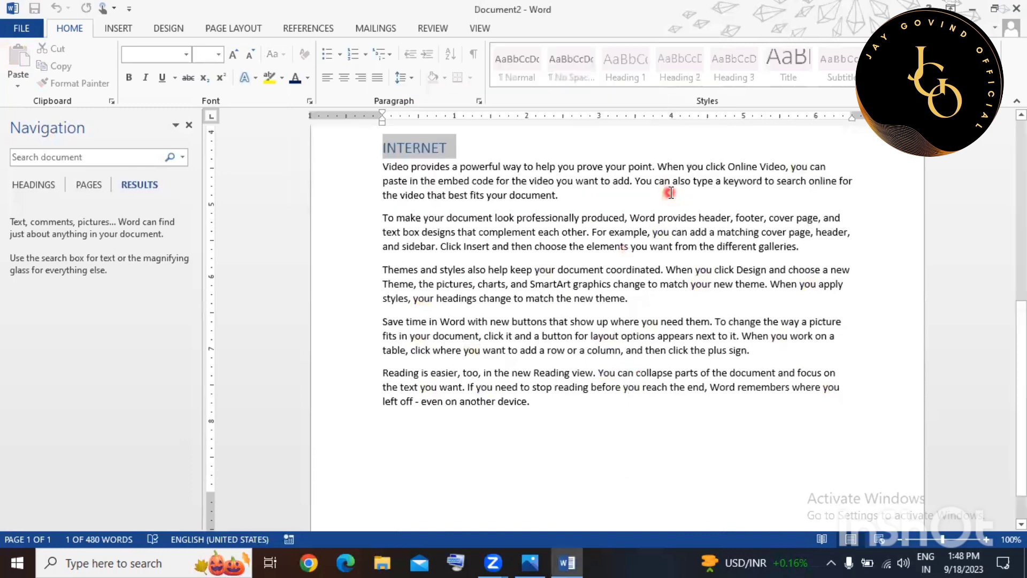
From the document start, rerun Replace All, making 50 replacements of you with I AM.
{"action": "scroll", "coordinate": [670, 193], "scroll_direction": "up", "scroll_amount": 3}
{"action": "scroll", "coordinate": [670, 192], "scroll_direction": "up", "scroll_amount": 5}
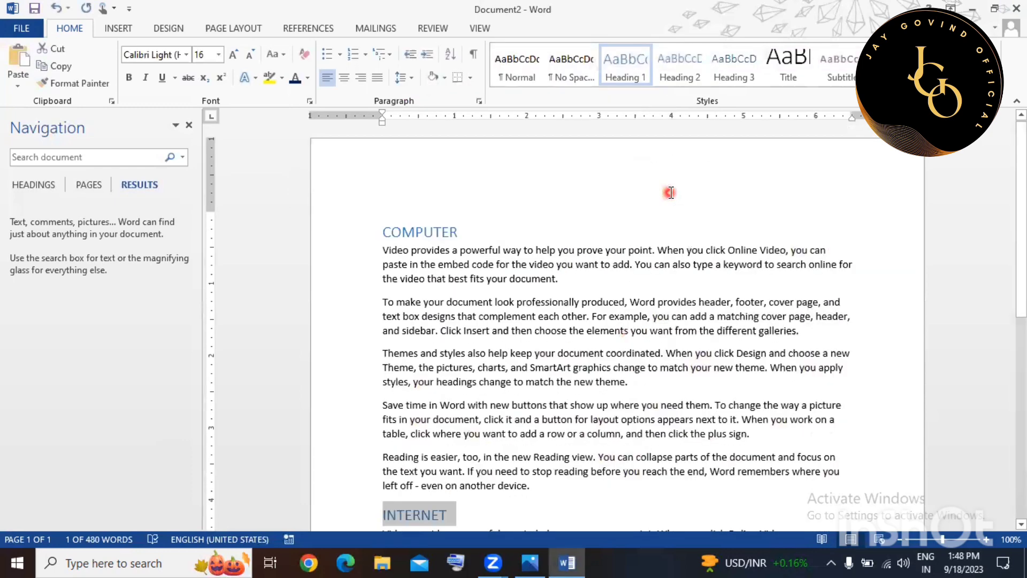
{"action": "left_click", "coordinate": [383, 254]}
{"action": "key", "text": "ctrl+h"}
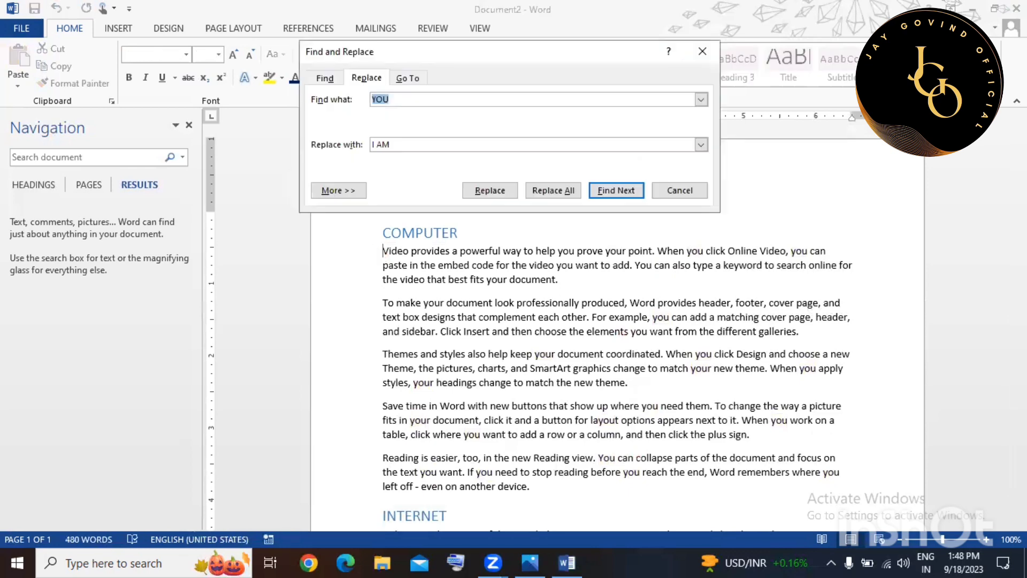
{"action": "left_click", "coordinate": [600, 192]}
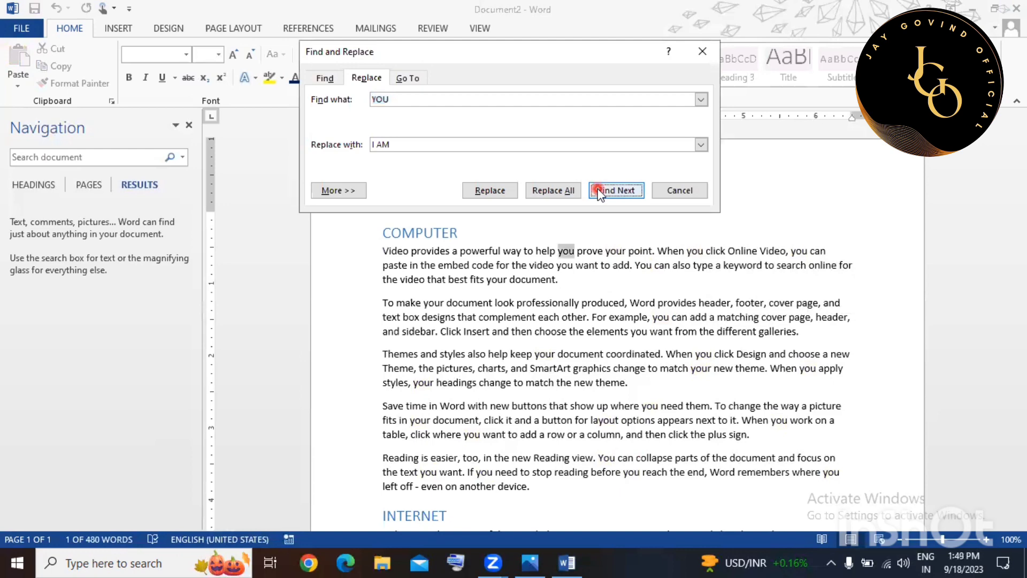
{"action": "left_click", "coordinate": [535, 191]}
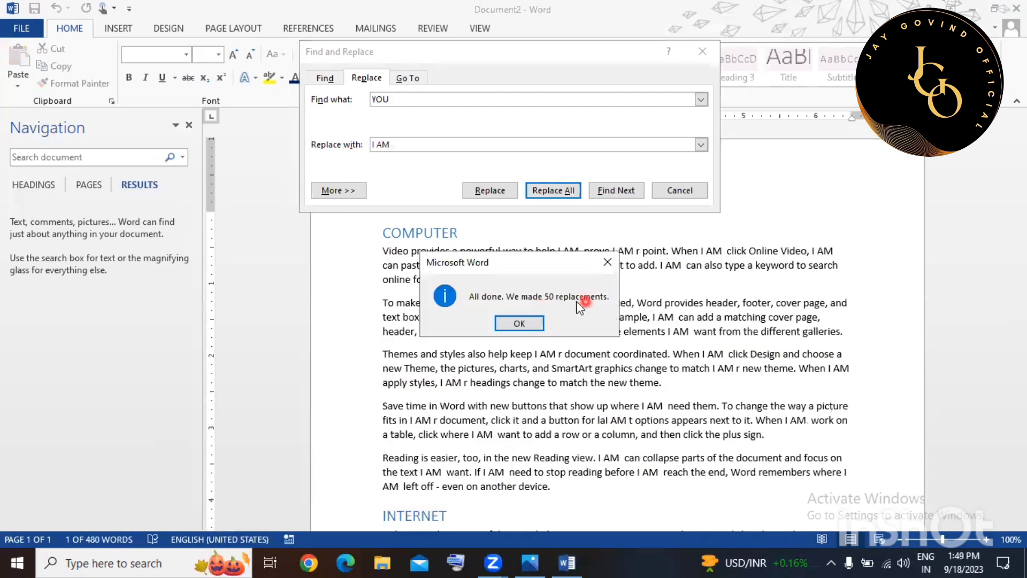
{"action": "left_click", "coordinate": [520, 323]}
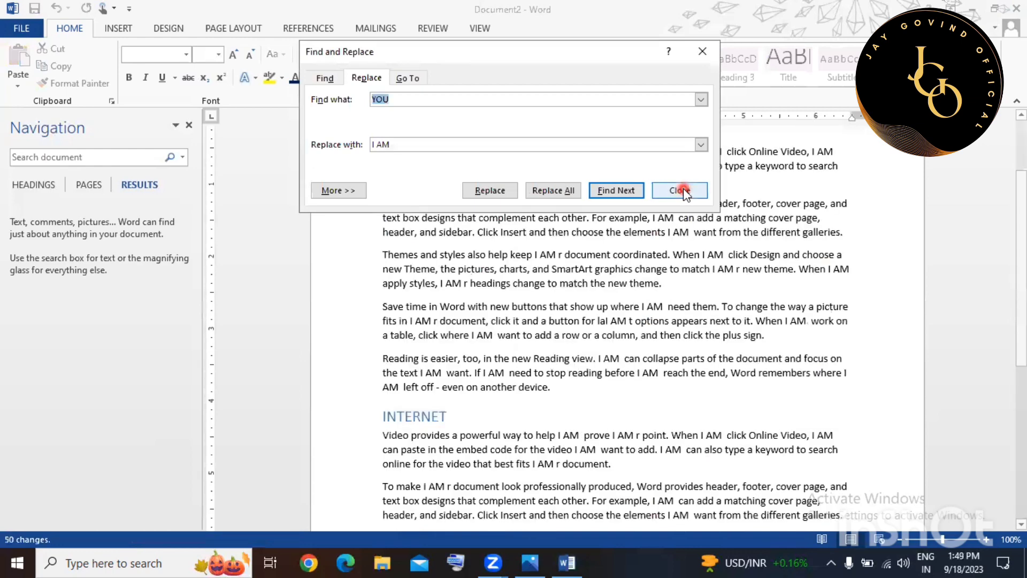
{"action": "left_click", "coordinate": [680, 190]}
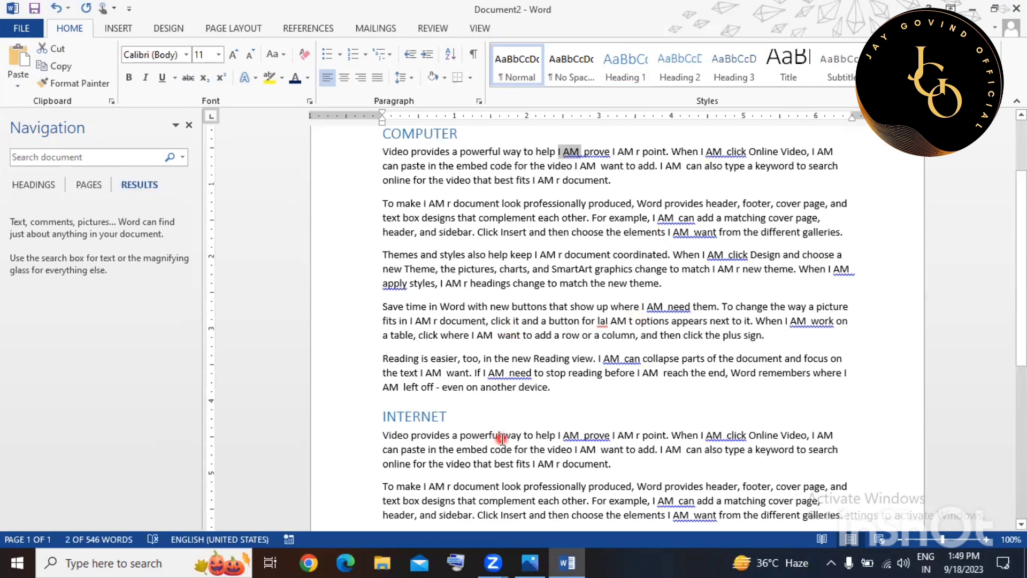
Select all 546 words of the document using Editing > Select > Select All.
{"action": "scroll", "coordinate": [805, 234], "scroll_direction": "up", "scroll_amount": 2}
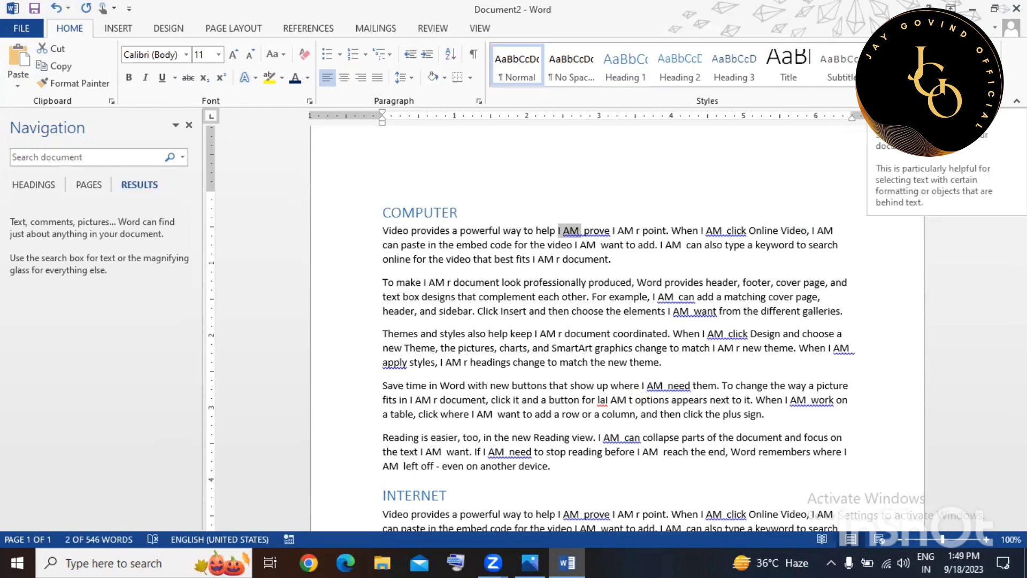
{"action": "left_click", "coordinate": [987, 84]}
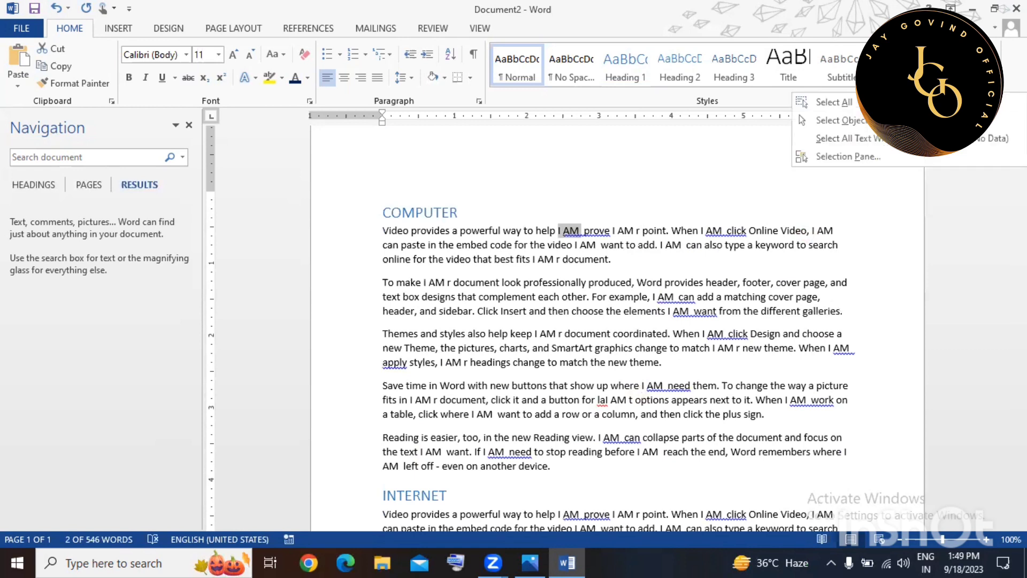
{"action": "left_click", "coordinate": [909, 102]}
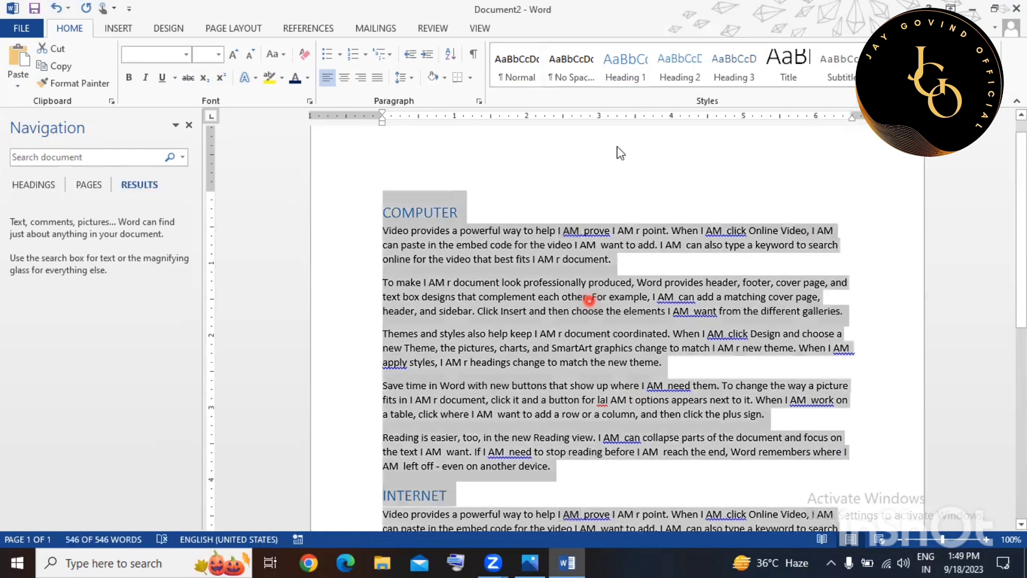
{"action": "scroll", "coordinate": [617, 150], "scroll_direction": "down", "scroll_amount": 8}
{"action": "scroll", "coordinate": [617, 146], "scroll_direction": "up", "scroll_amount": 5}
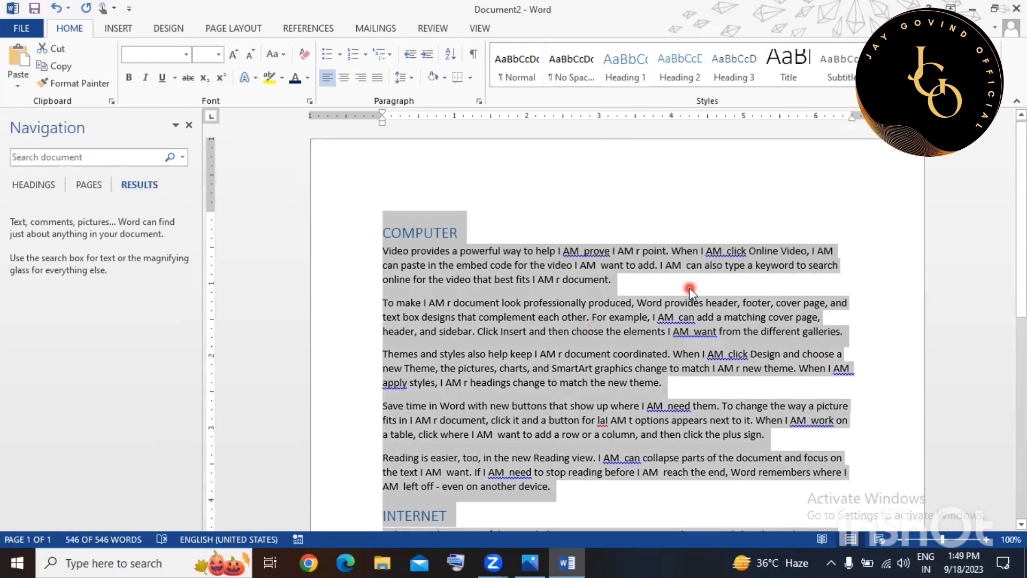
{"action": "left_click", "coordinate": [970, 84]}
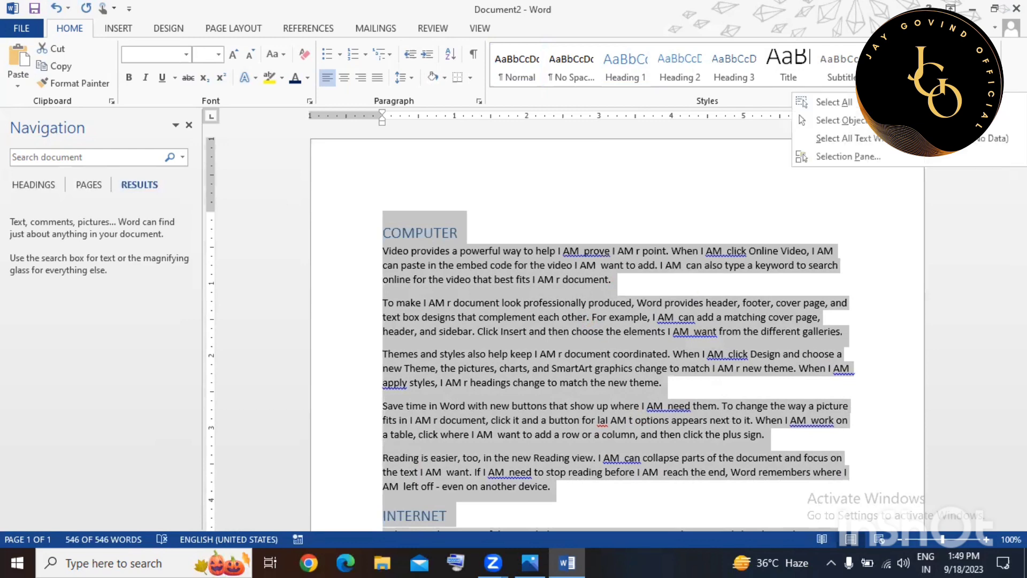
{"action": "left_click", "coordinate": [860, 167]}
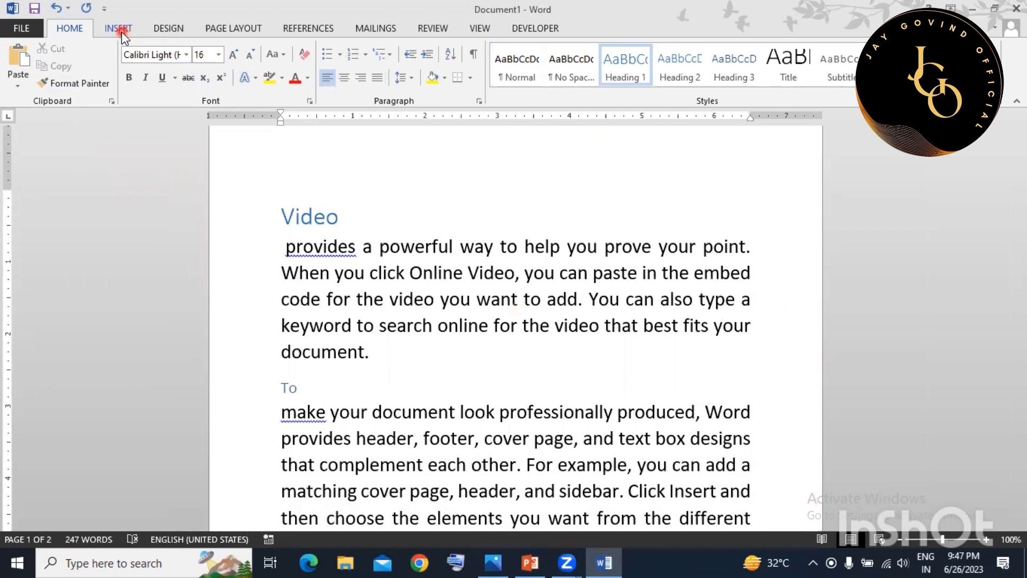
Insert the Filigree cover page at the start of the document.
{"action": "left_click", "coordinate": [121, 31]}
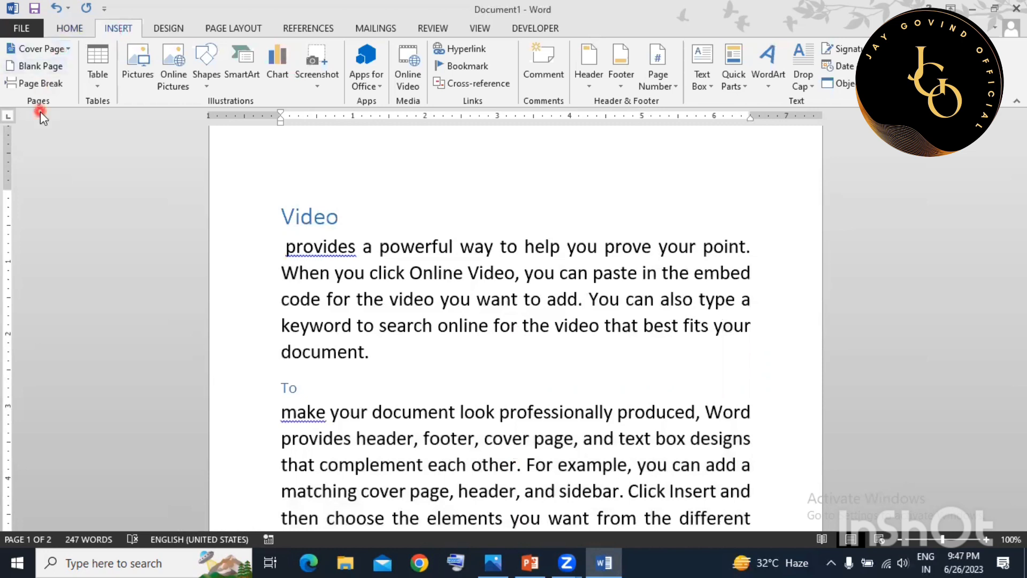
{"action": "left_click", "coordinate": [364, 276]}
{"action": "left_click", "coordinate": [298, 189]}
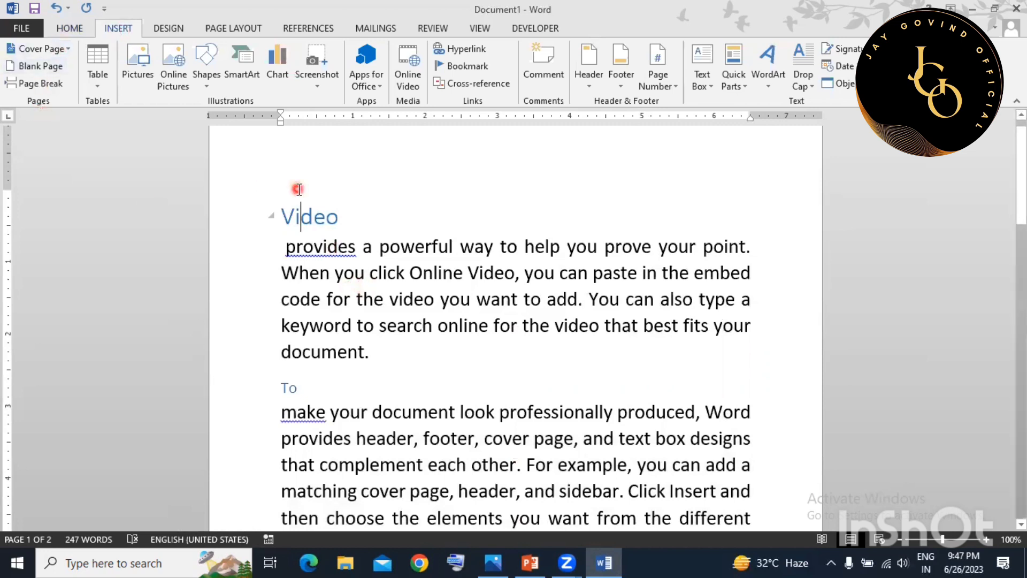
{"action": "left_click", "coordinate": [285, 215]}
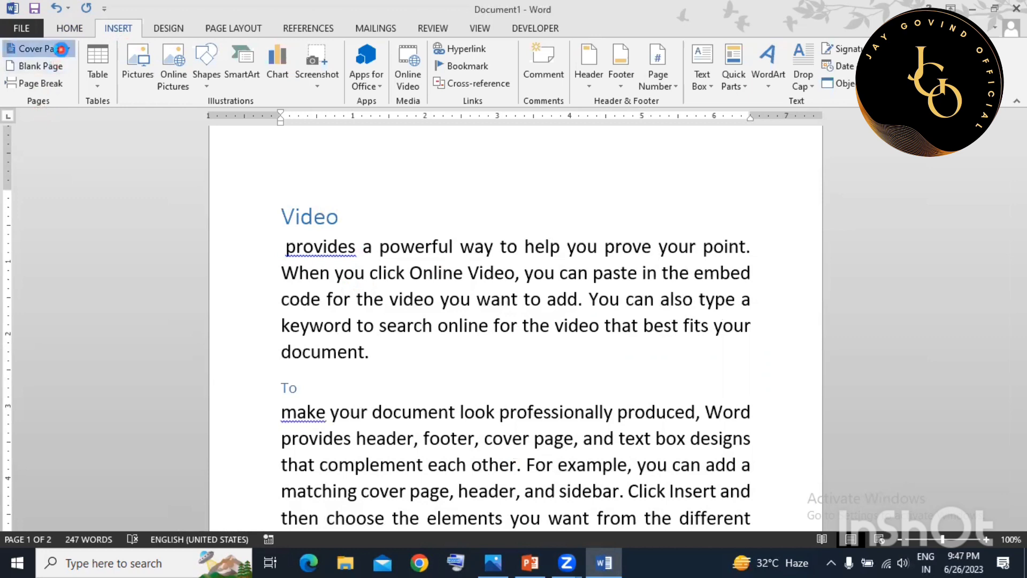
{"action": "left_click", "coordinate": [61, 49]}
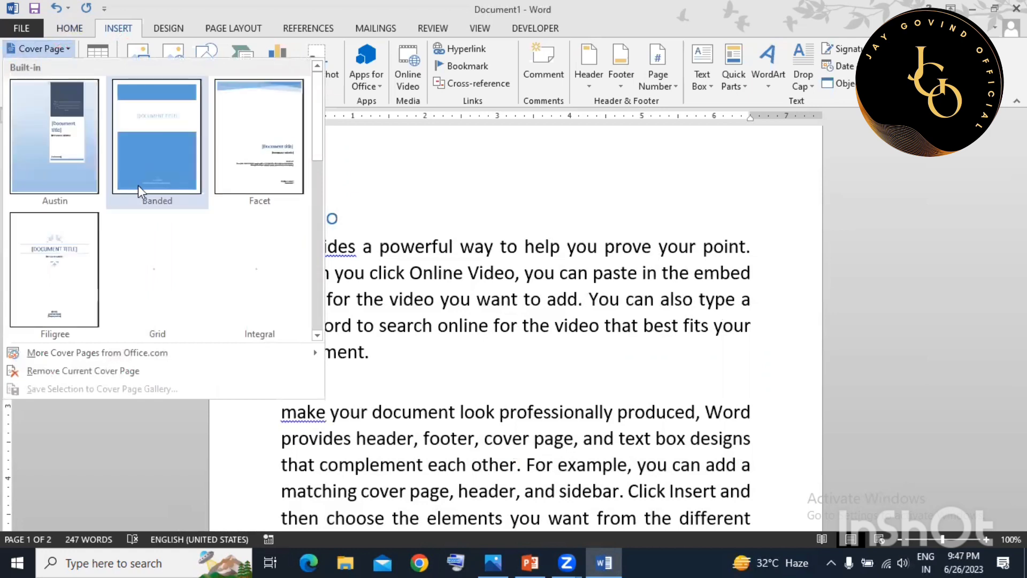
{"action": "left_click", "coordinate": [48, 287]}
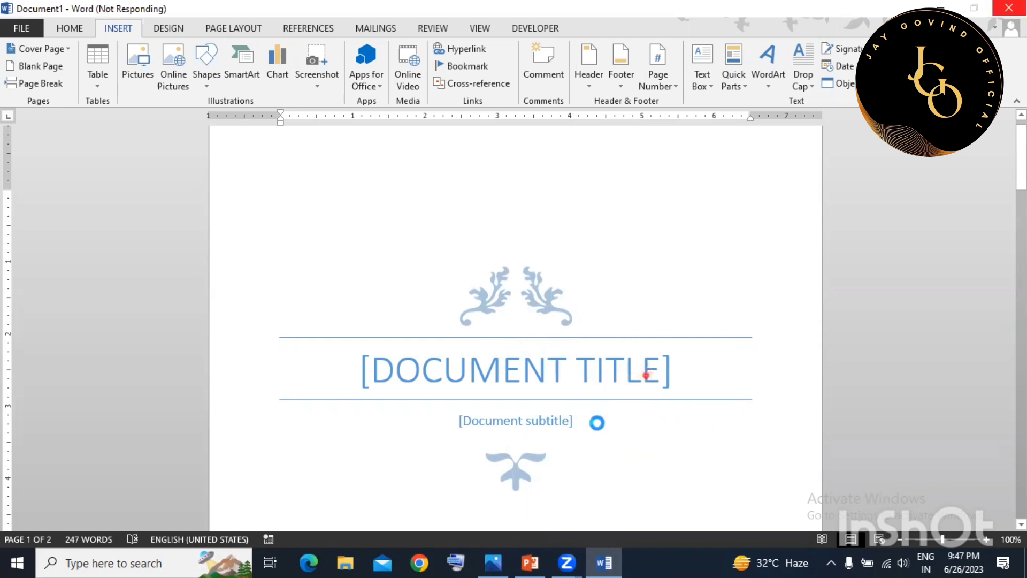
Replace the cover page title placeholder with MS WORD.
{"action": "scroll", "coordinate": [515, 319], "scroll_direction": "down", "scroll_amount": 3}
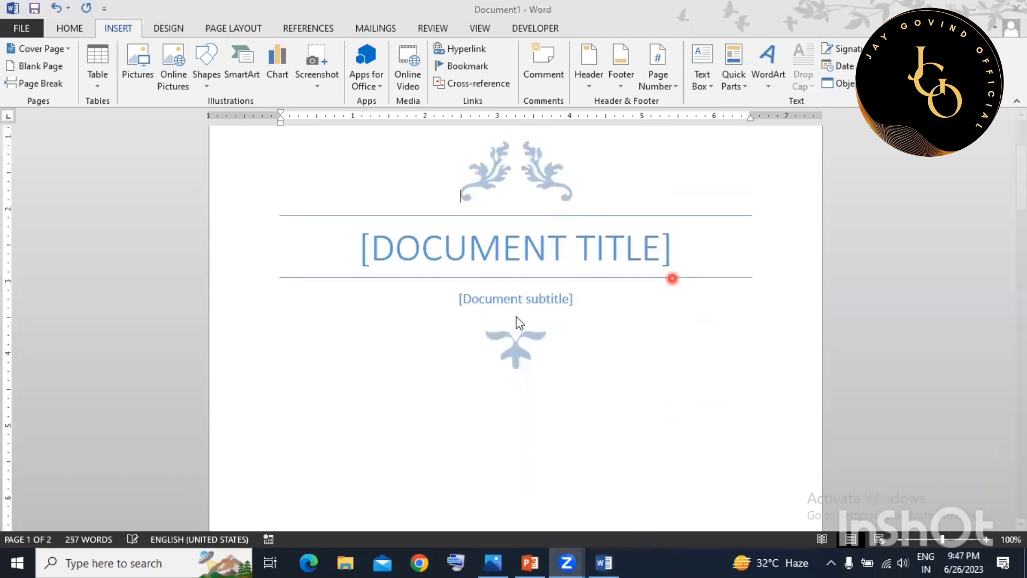
{"action": "left_click", "coordinate": [497, 330]}
{"action": "left_click", "coordinate": [521, 255]}
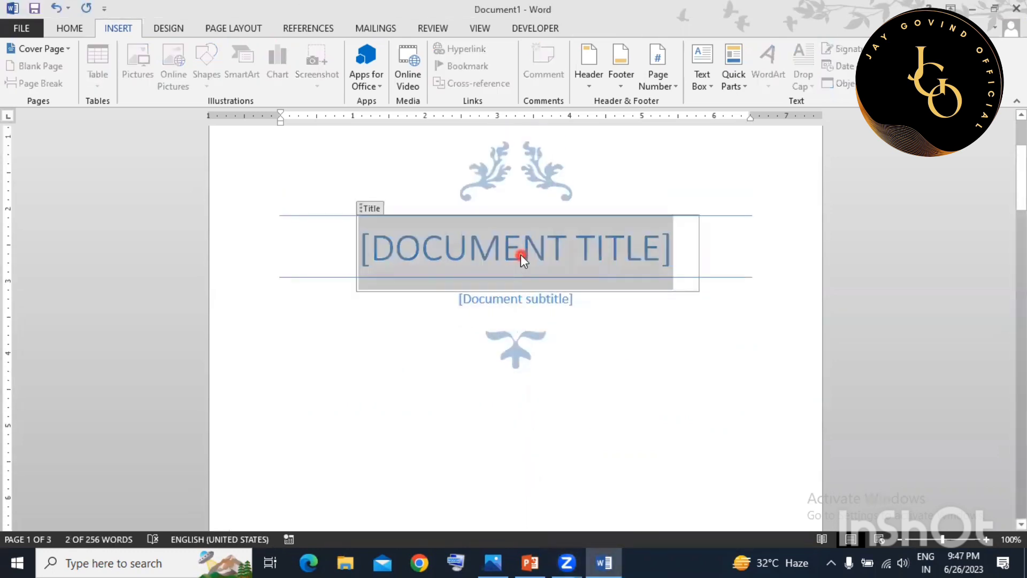
{"action": "key", "text": "BackSpace"}
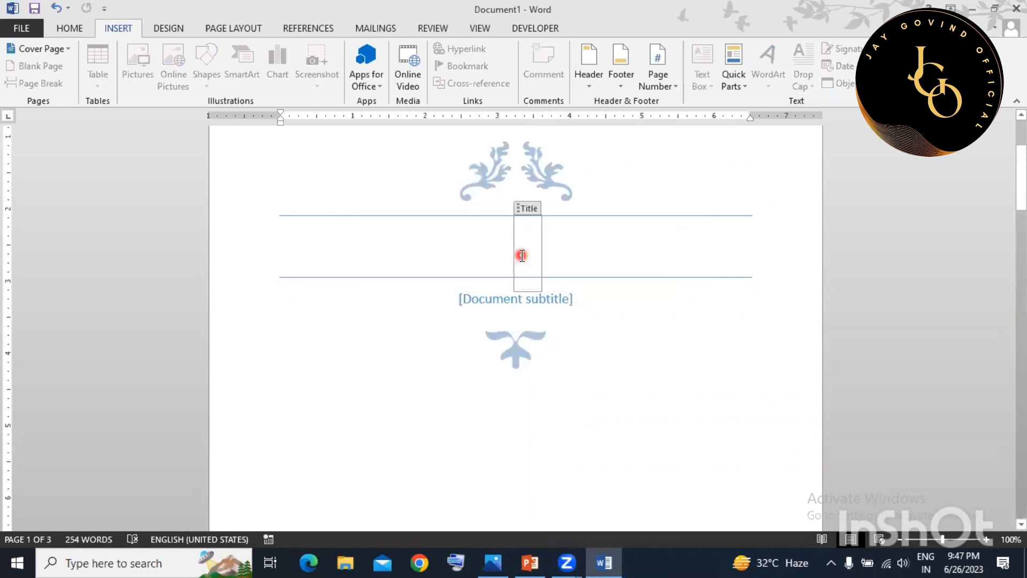
{"action": "type", "text": "MS WORD"}
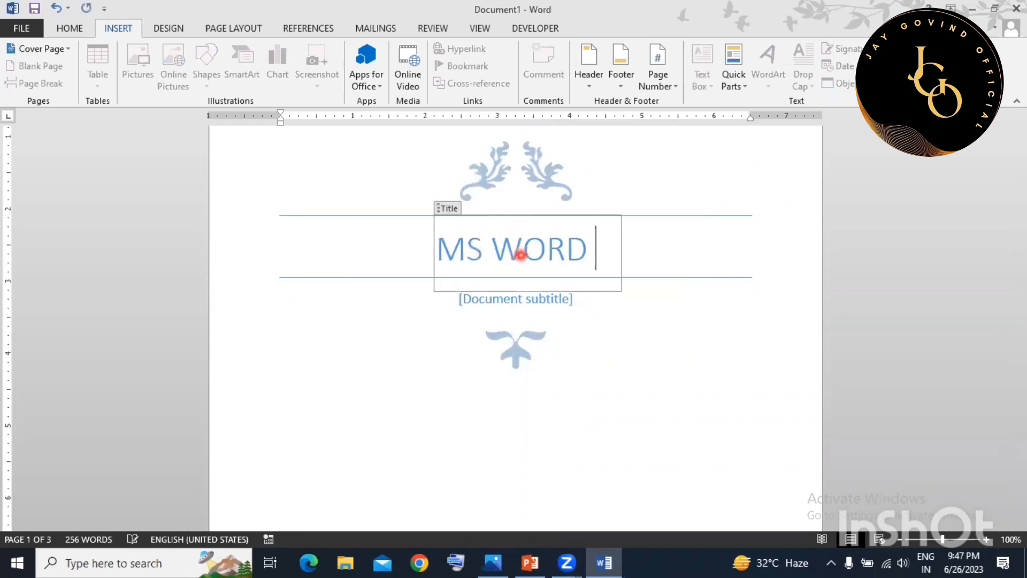
{"action": "left_click", "coordinate": [529, 385]}
{"action": "scroll", "coordinate": [509, 305], "scroll_direction": "down", "scroll_amount": 3}
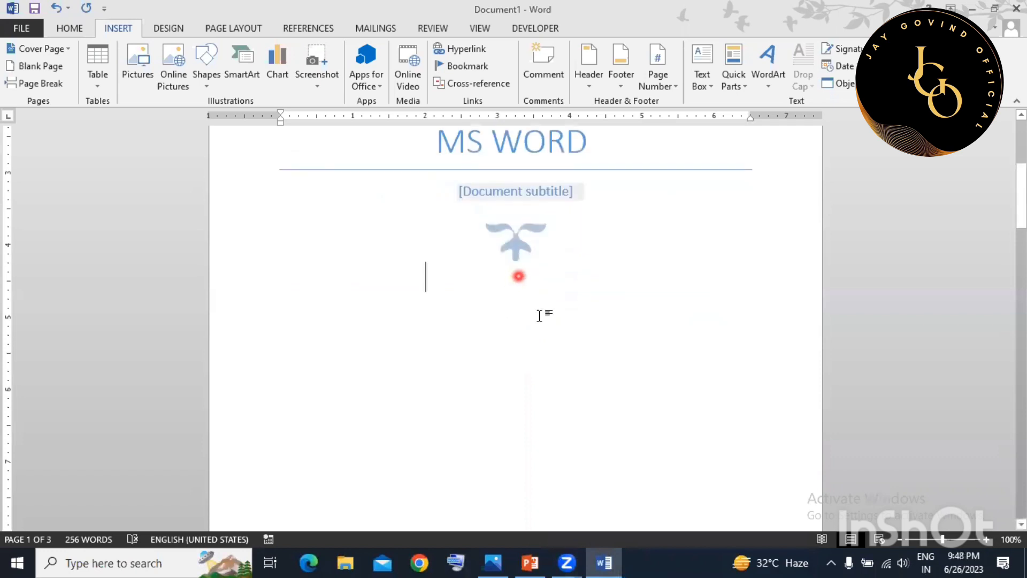
{"action": "scroll", "coordinate": [542, 327], "scroll_direction": "down", "scroll_amount": 5}
{"action": "scroll", "coordinate": [556, 337], "scroll_direction": "up", "scroll_amount": 9}
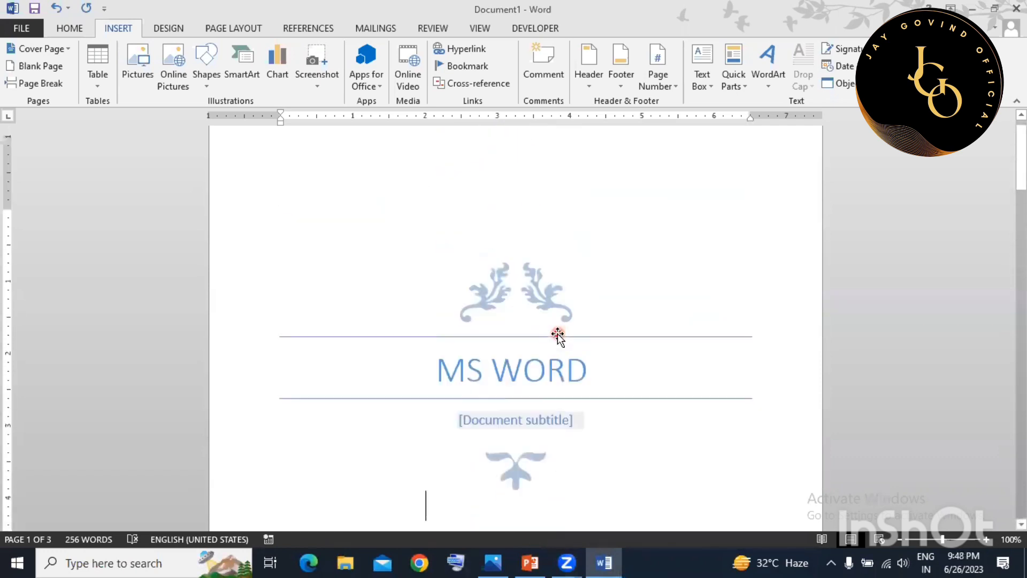
{"action": "scroll", "coordinate": [556, 334], "scroll_direction": "down", "scroll_amount": 10}
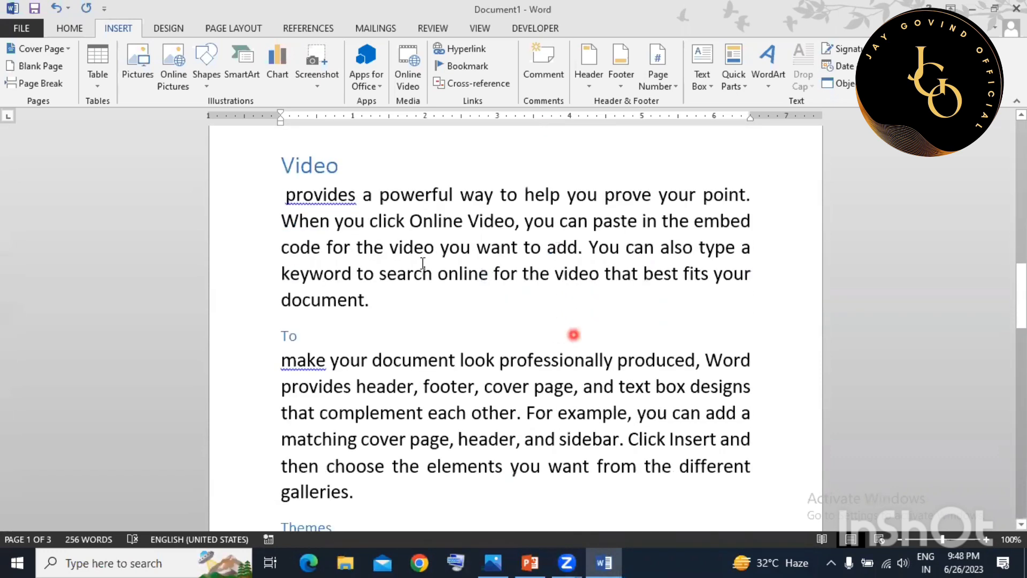
Insert a page break so the 'next to it' paragraph starts a new page.
{"action": "left_click", "coordinate": [423, 262]}
{"action": "scroll", "coordinate": [422, 262], "scroll_direction": "down", "scroll_amount": 10}
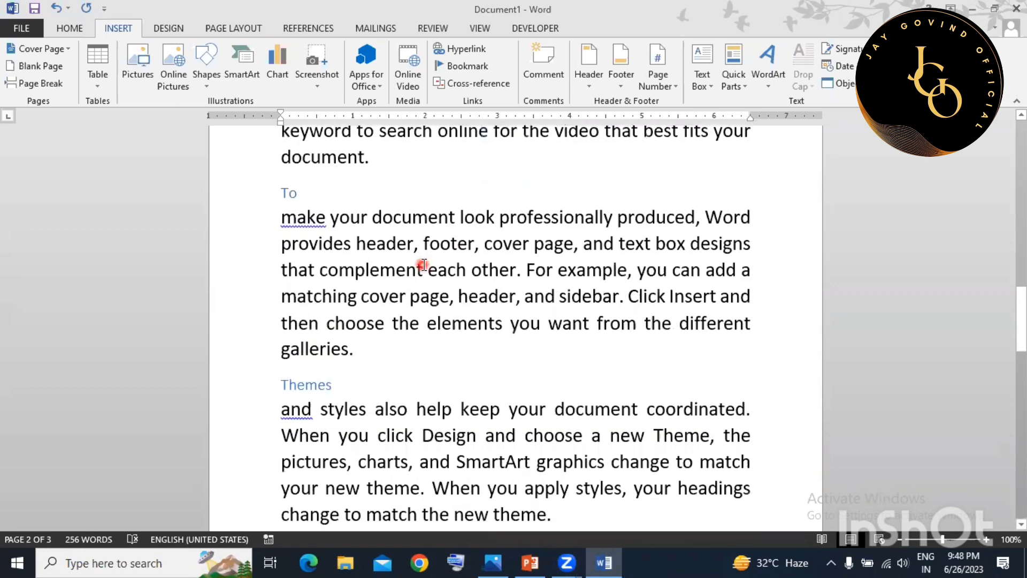
{"action": "scroll", "coordinate": [427, 208], "scroll_direction": "up", "scroll_amount": 2}
{"action": "scroll", "coordinate": [410, 363], "scroll_direction": "down", "scroll_amount": 1}
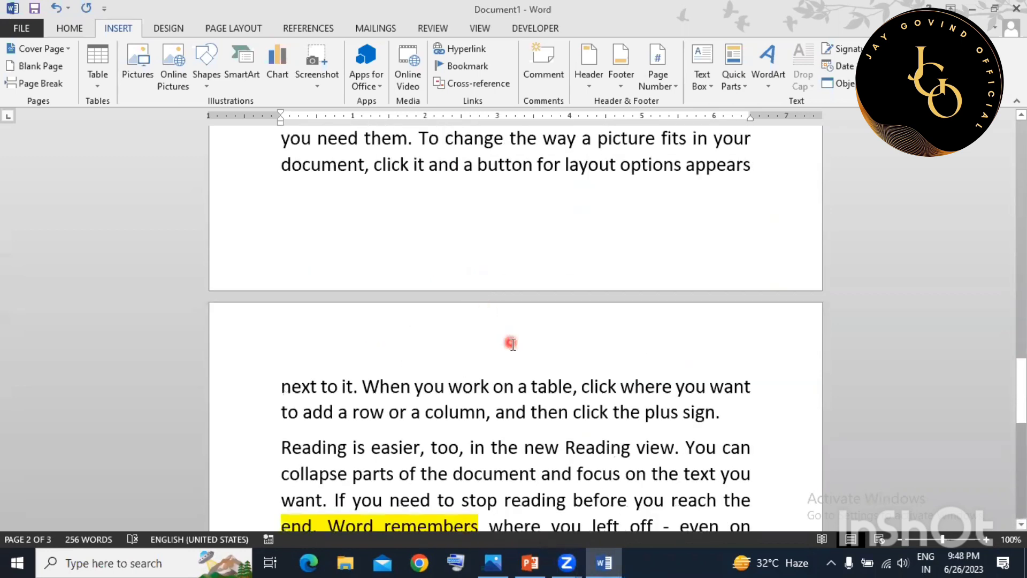
{"action": "left_click", "coordinate": [772, 207]}
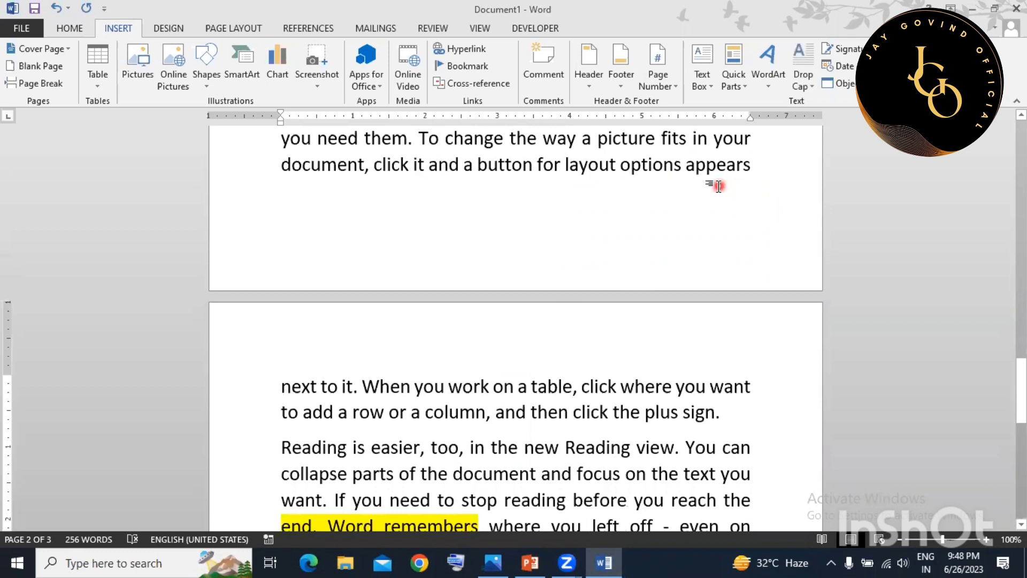
{"action": "left_click", "coordinate": [42, 69]}
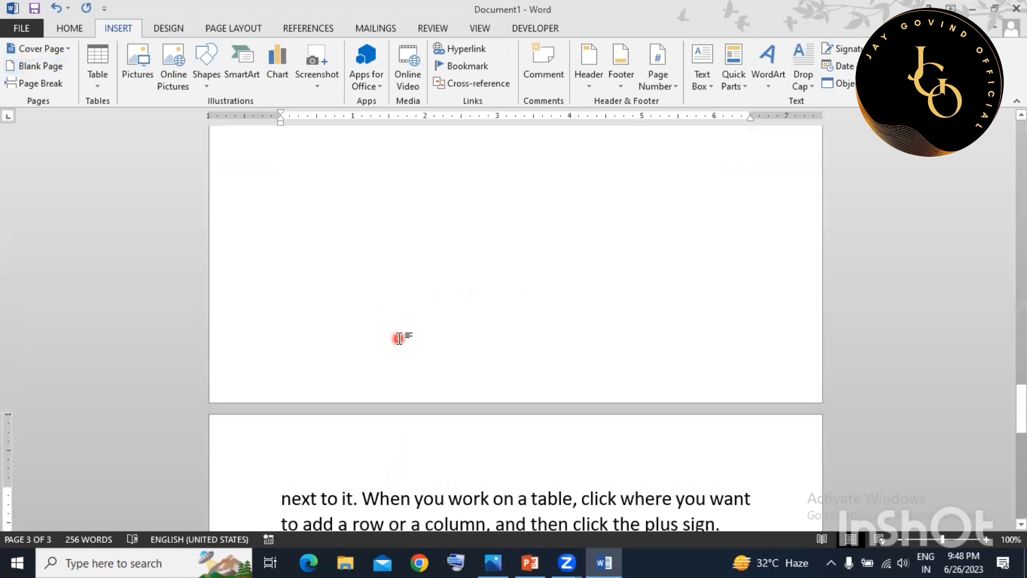
{"action": "scroll", "coordinate": [399, 338], "scroll_direction": "up", "scroll_amount": 5}
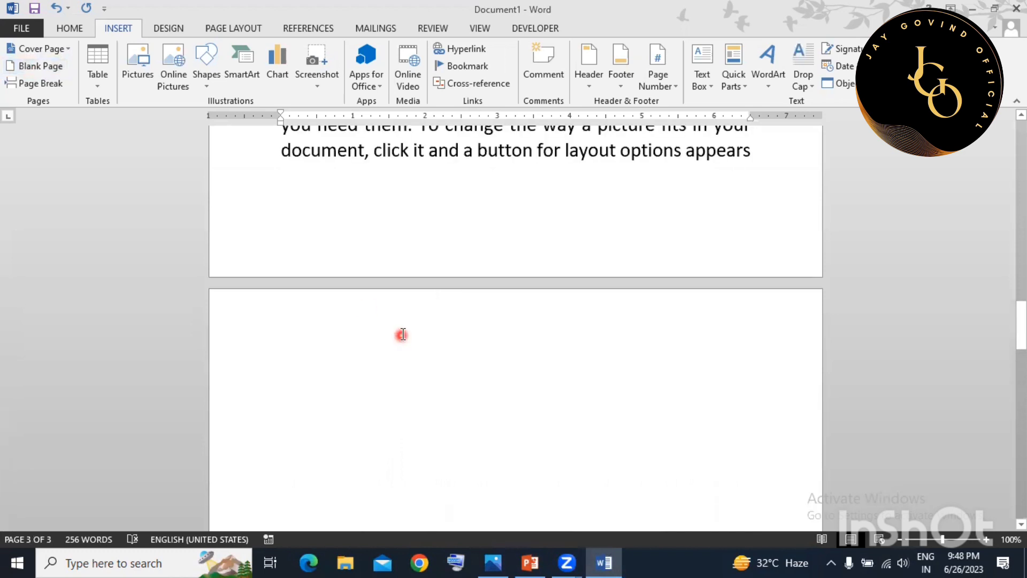
{"action": "scroll", "coordinate": [401, 336], "scroll_direction": "down", "scroll_amount": 5}
{"action": "scroll", "coordinate": [402, 334], "scroll_direction": "down", "scroll_amount": 5}
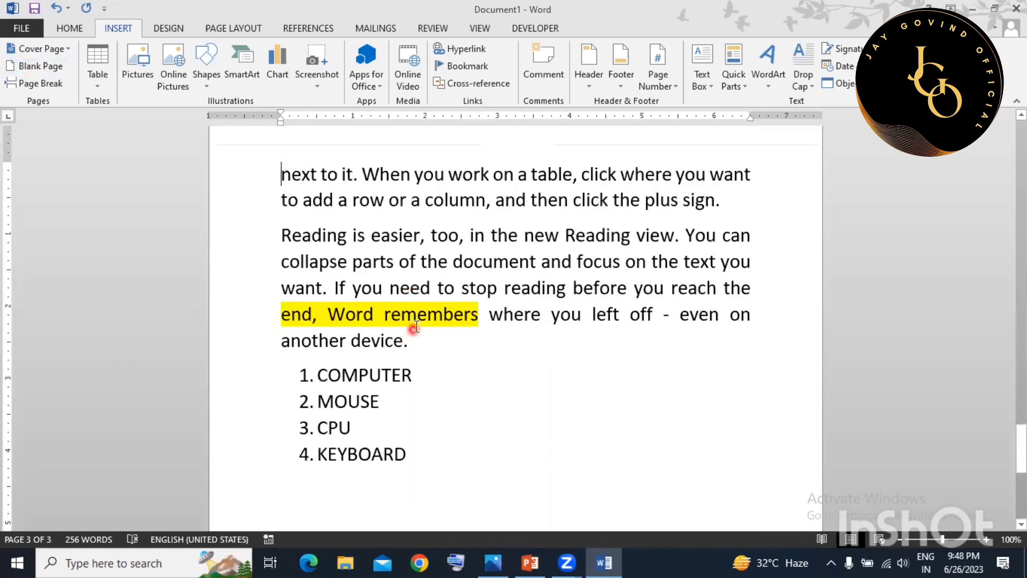
{"action": "left_click", "coordinate": [27, 82]}
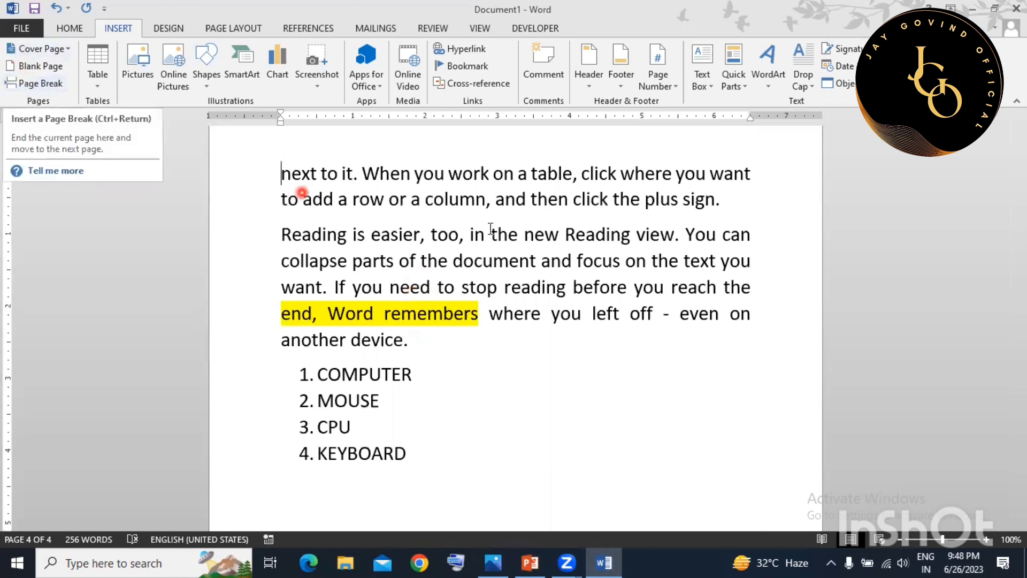
Insert a page break after 'another device.' so the numbered list gets its own page.
{"action": "scroll", "coordinate": [406, 268], "scroll_direction": "down", "scroll_amount": 2}
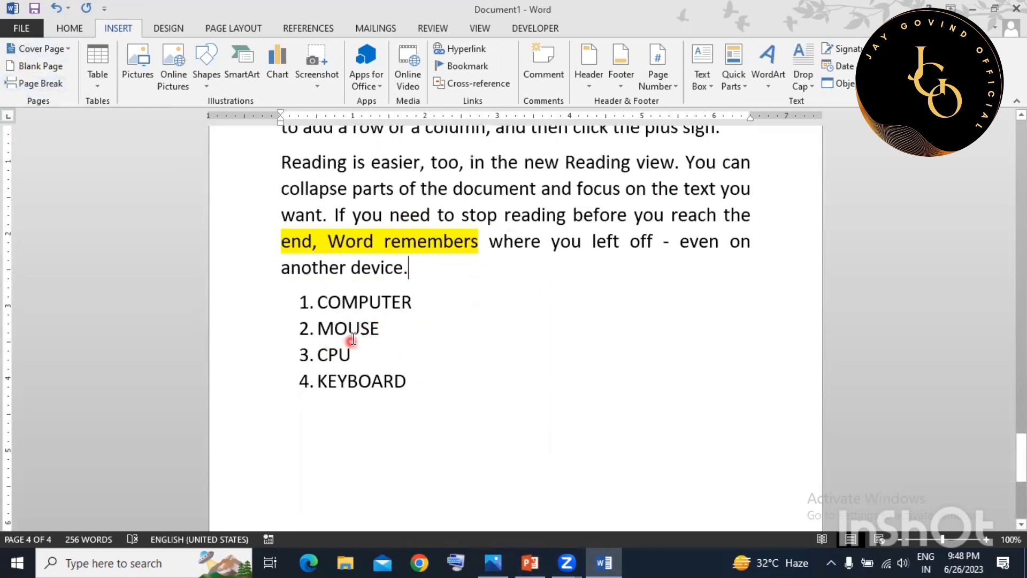
{"action": "left_click", "coordinate": [54, 86]}
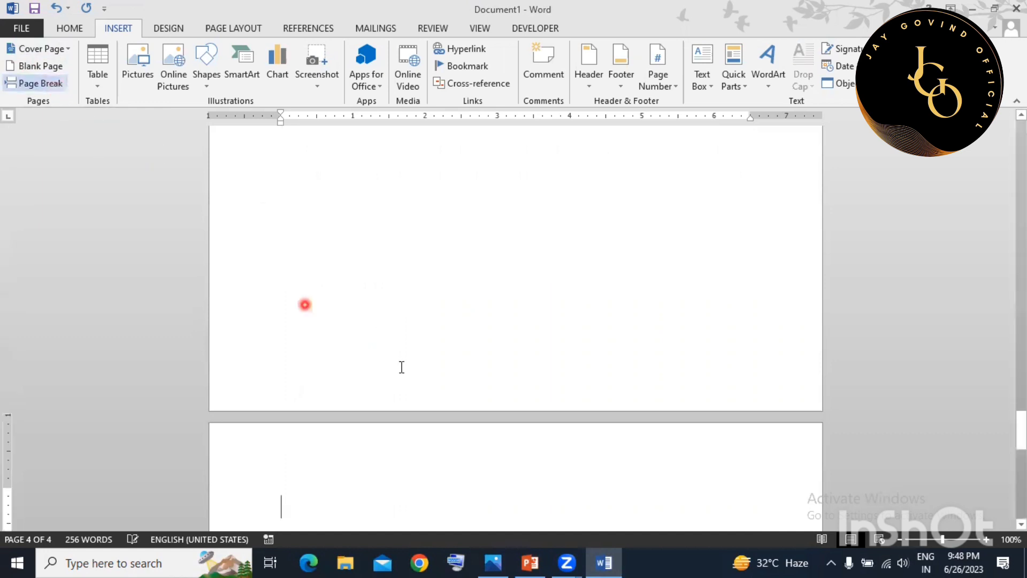
{"action": "scroll", "coordinate": [415, 377], "scroll_direction": "up", "scroll_amount": 5}
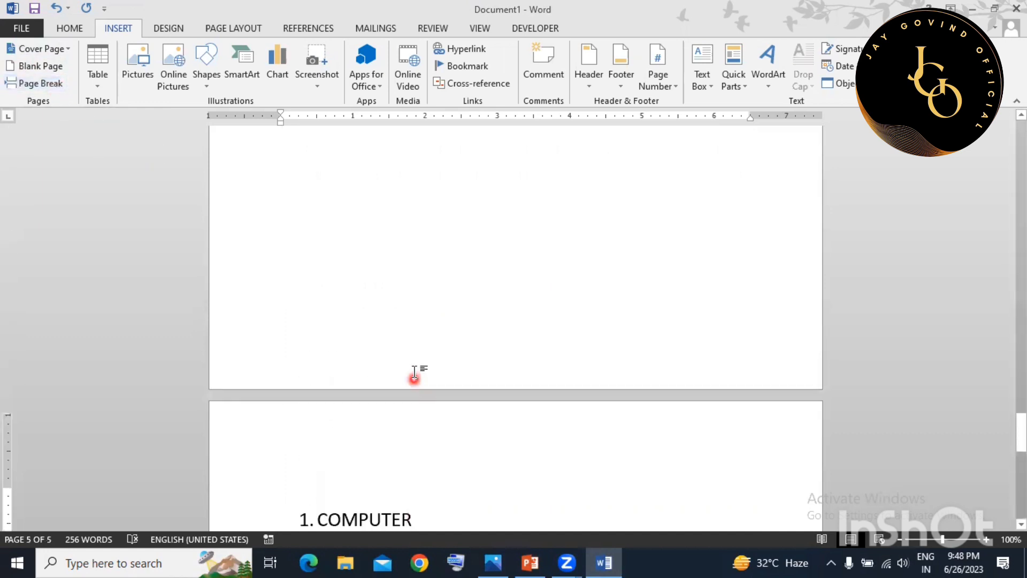
{"action": "scroll", "coordinate": [434, 320], "scroll_direction": "up", "scroll_amount": 1}
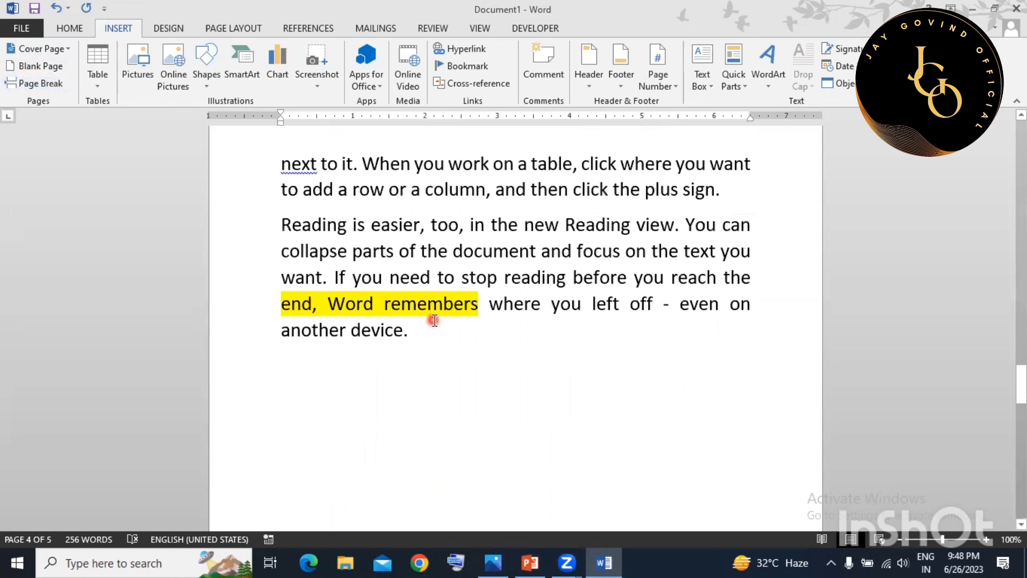
{"action": "scroll", "coordinate": [434, 319], "scroll_direction": "down", "scroll_amount": 6}
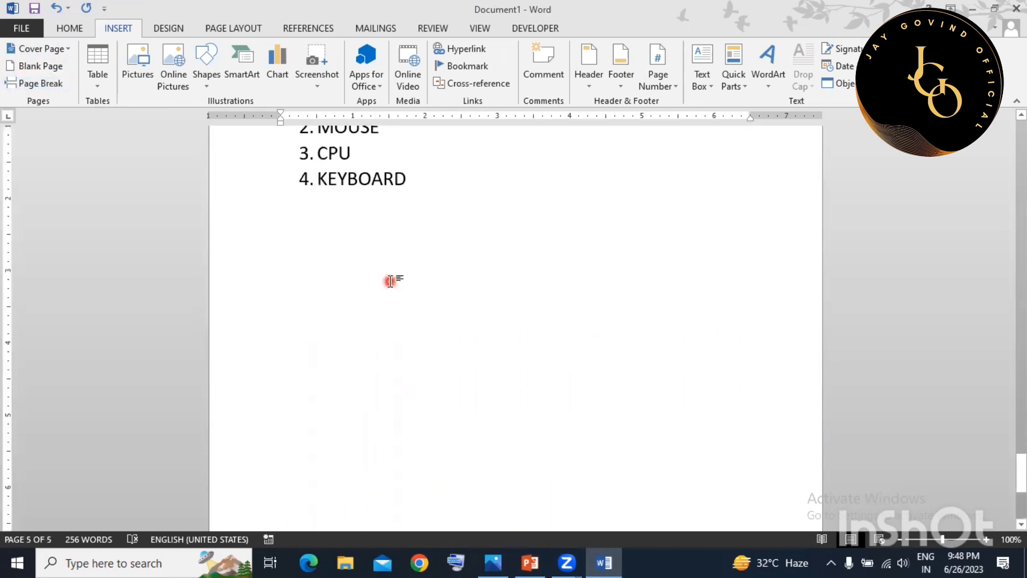
Below KEYBOARD, end the list and insert a 20-column by 15-row table.
{"action": "left_click", "coordinate": [452, 188]}
{"action": "key", "text": "Return"}
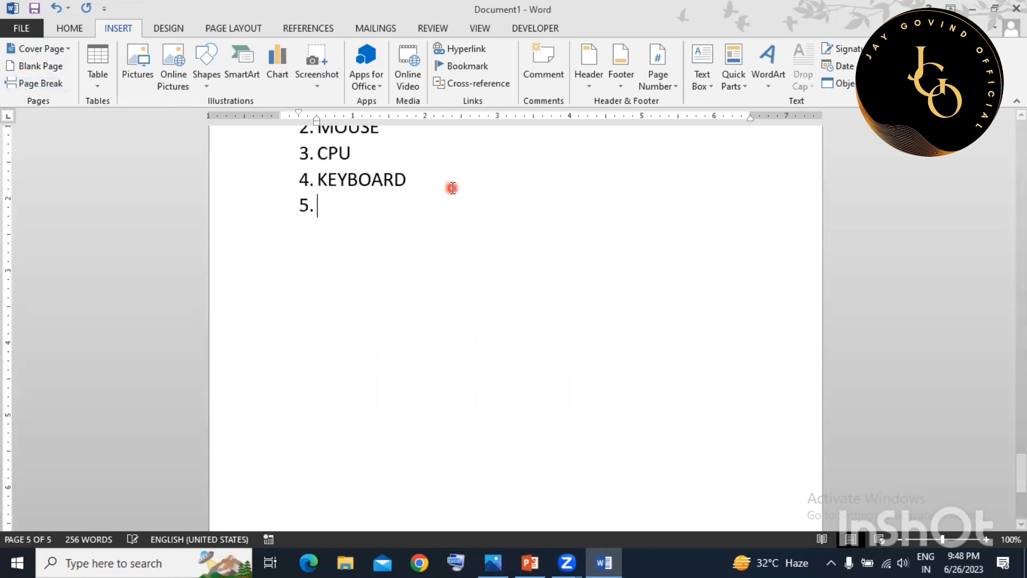
{"action": "key", "text": "Return"}
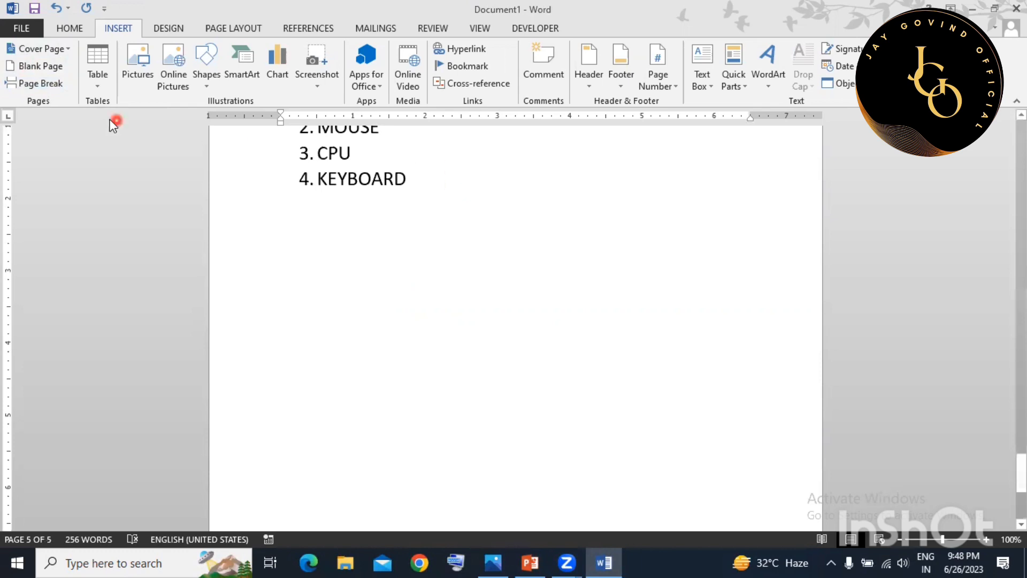
{"action": "left_click", "coordinate": [98, 68]}
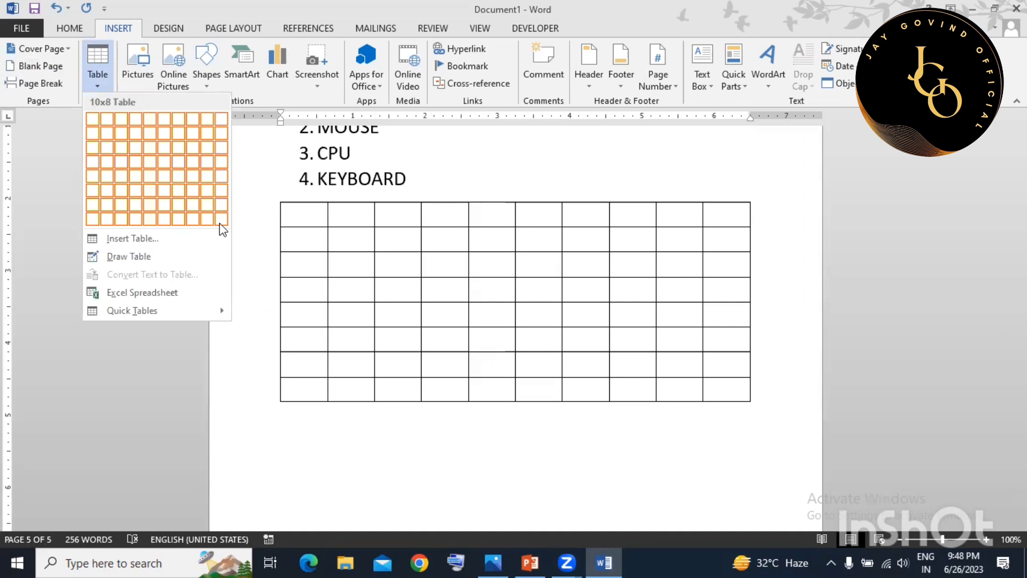
{"action": "left_click", "coordinate": [165, 241]}
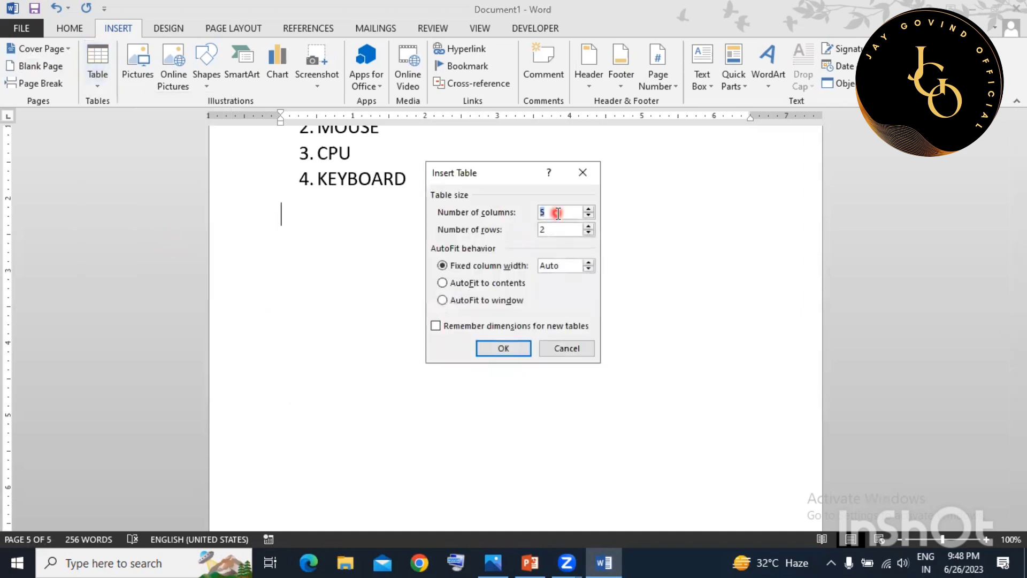
{"action": "key", "text": "BackSpace"}
{"action": "key", "text": "BackSpace"}
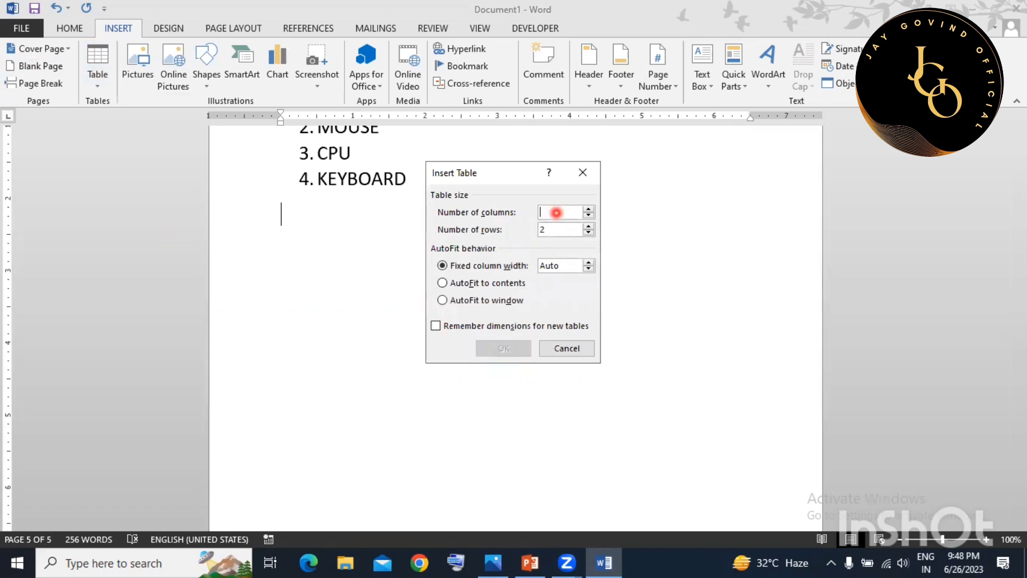
{"action": "type", "text": "20"}
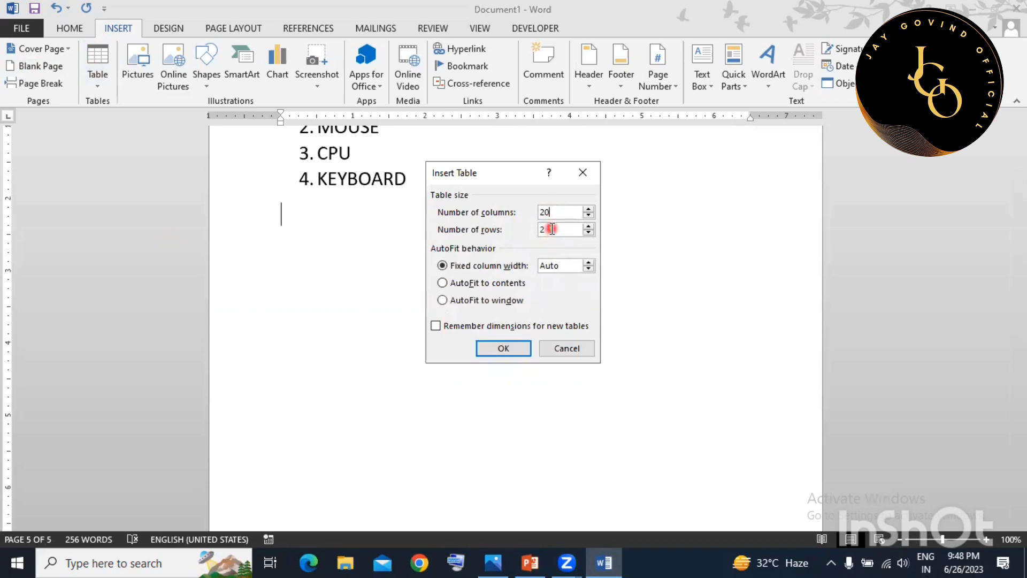
{"action": "type", "text": "15"}
{"action": "left_click", "coordinate": [514, 354]}
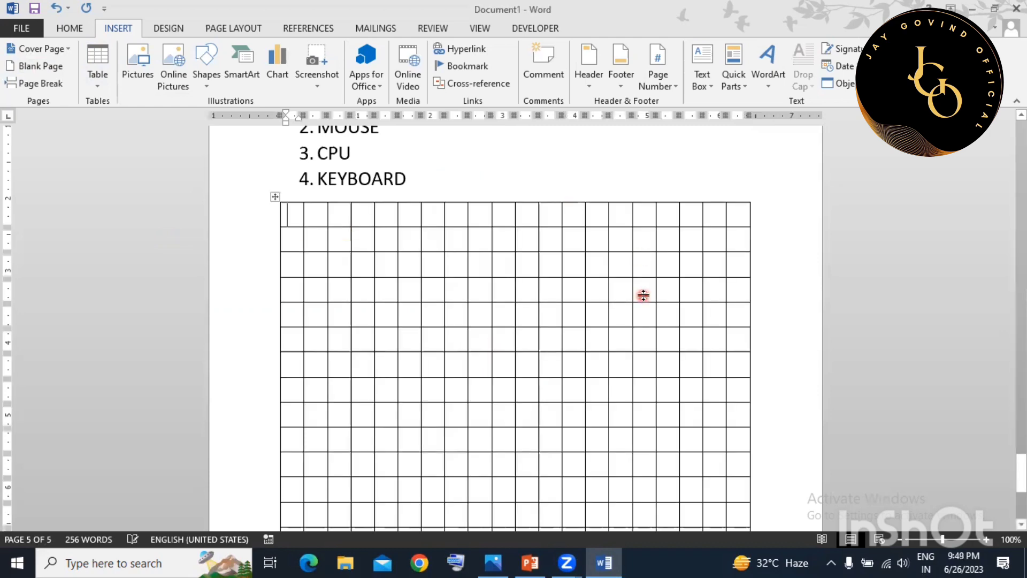
Look over the table's Layout and Design options, then return to Insert.
{"action": "scroll", "coordinate": [394, 245], "scroll_direction": "down", "scroll_amount": 4}
{"action": "scroll", "coordinate": [443, 262], "scroll_direction": "up", "scroll_amount": 2}
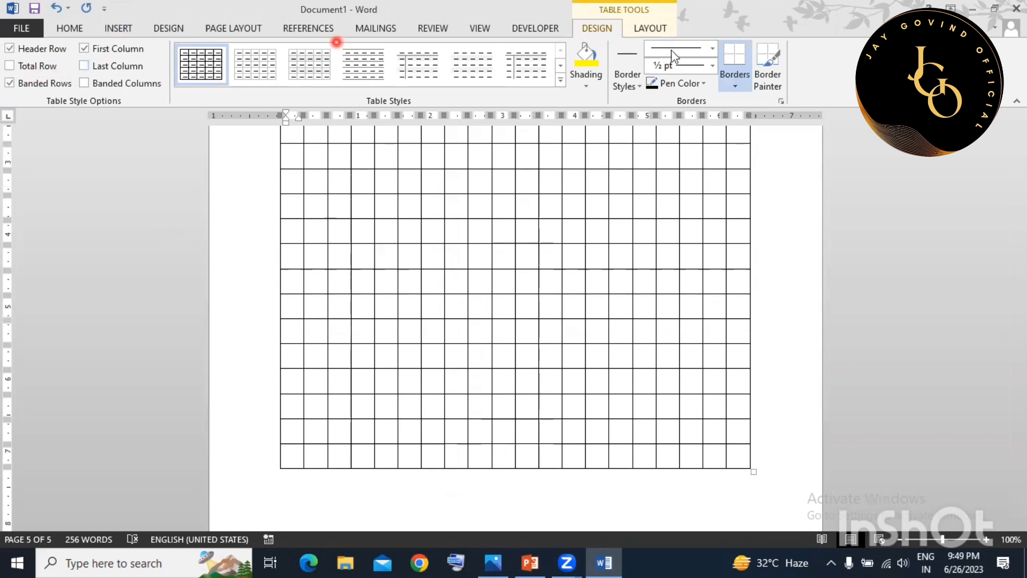
{"action": "left_click", "coordinate": [644, 24]}
{"action": "left_click", "coordinate": [595, 26]}
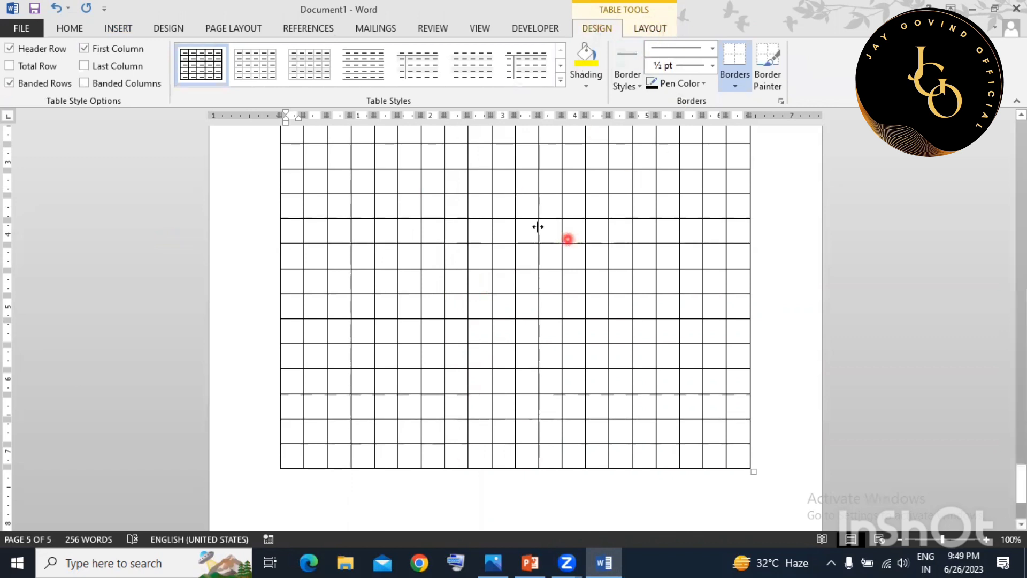
{"action": "left_click", "coordinate": [117, 31]}
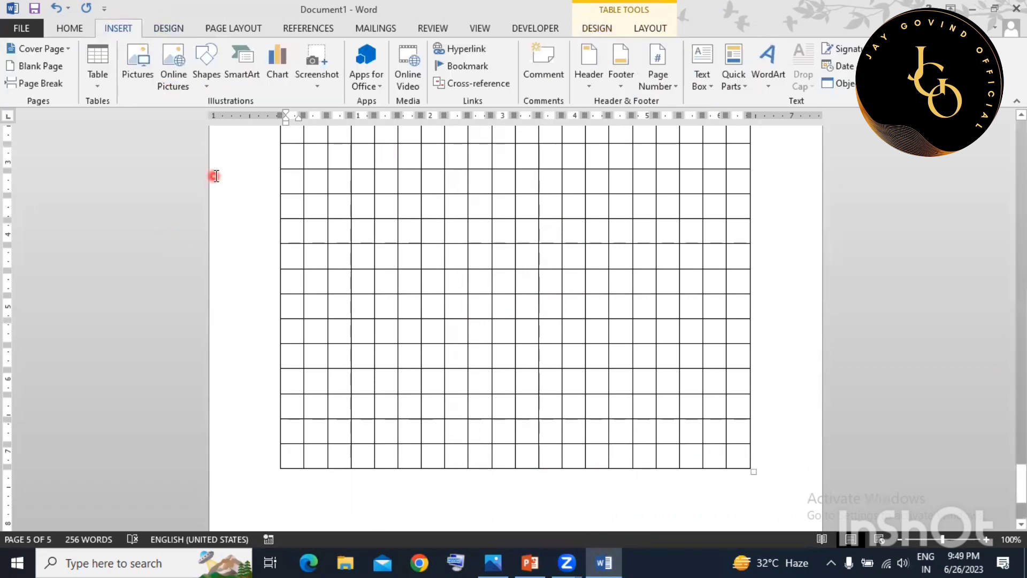
{"action": "scroll", "coordinate": [567, 294], "scroll_direction": "down", "scroll_amount": 5}
Insert picture 'a' from Local Disk (E:) below the table and shrink it proportionally.
{"action": "left_click", "coordinate": [556, 353]}
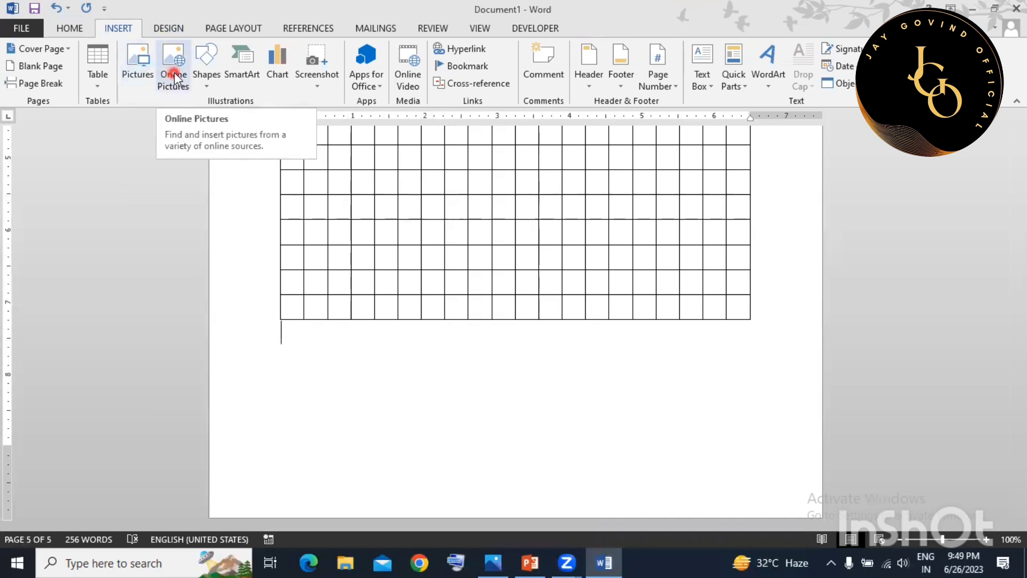
{"action": "left_click", "coordinate": [138, 74]}
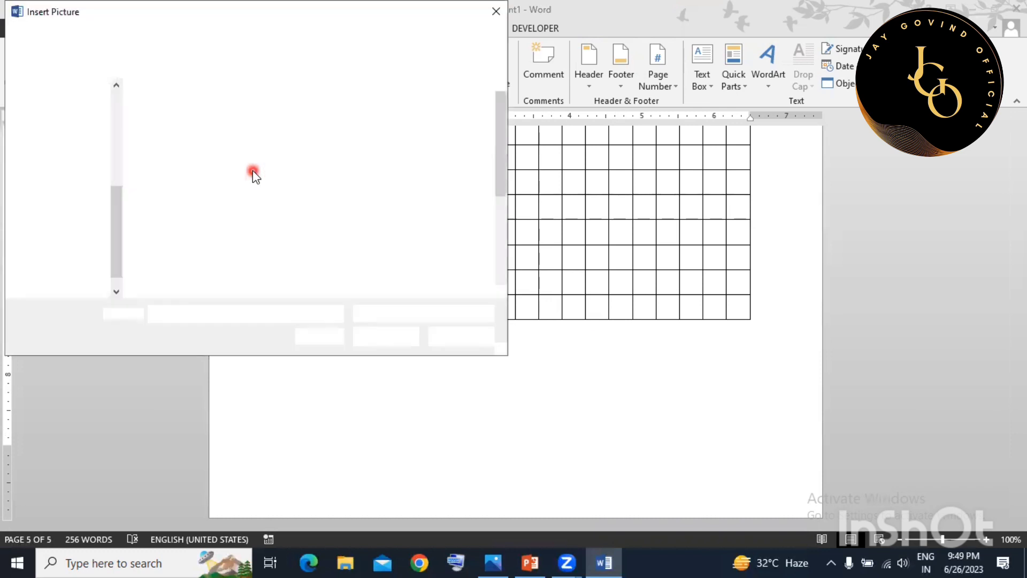
{"action": "left_click", "coordinate": [79, 256]}
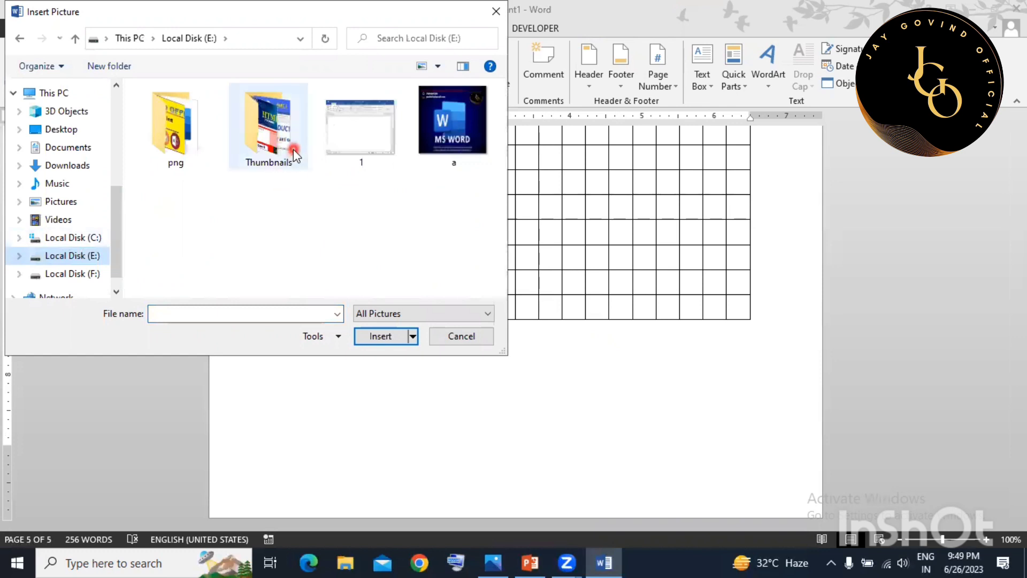
{"action": "left_click", "coordinate": [449, 128]}
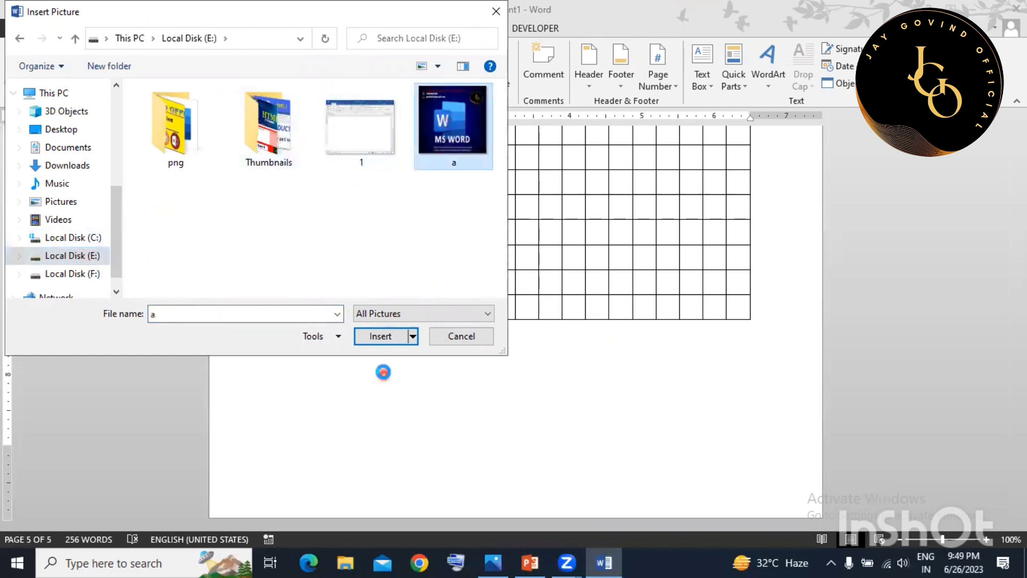
{"action": "left_click", "coordinate": [384, 336]}
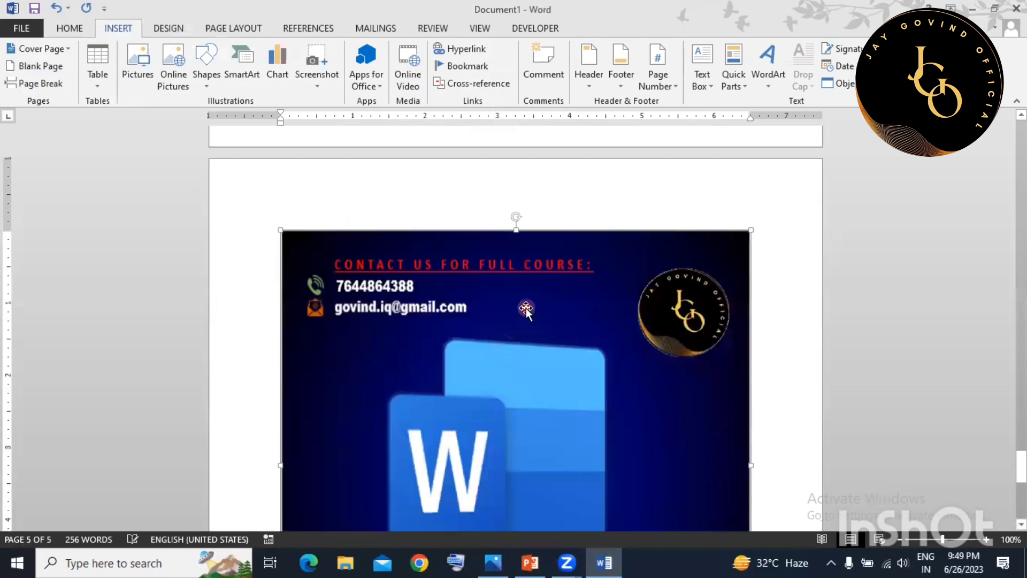
{"action": "scroll", "coordinate": [520, 308], "scroll_direction": "down", "scroll_amount": 5}
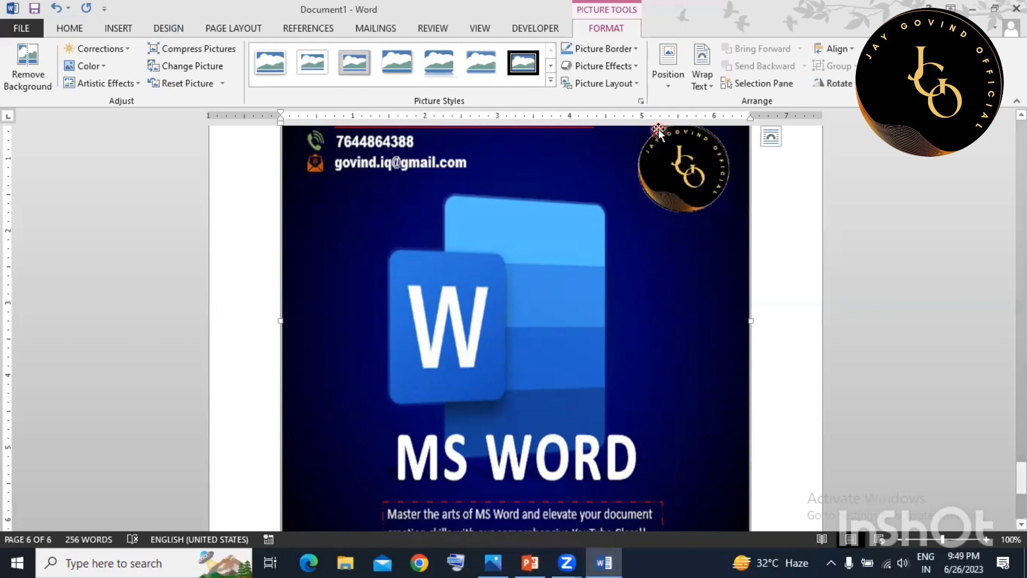
{"action": "scroll", "coordinate": [657, 321], "scroll_direction": "down", "scroll_amount": 4}
{"action": "left_click_drag", "start_coordinate": [750, 447], "coordinate": [516, 240]}
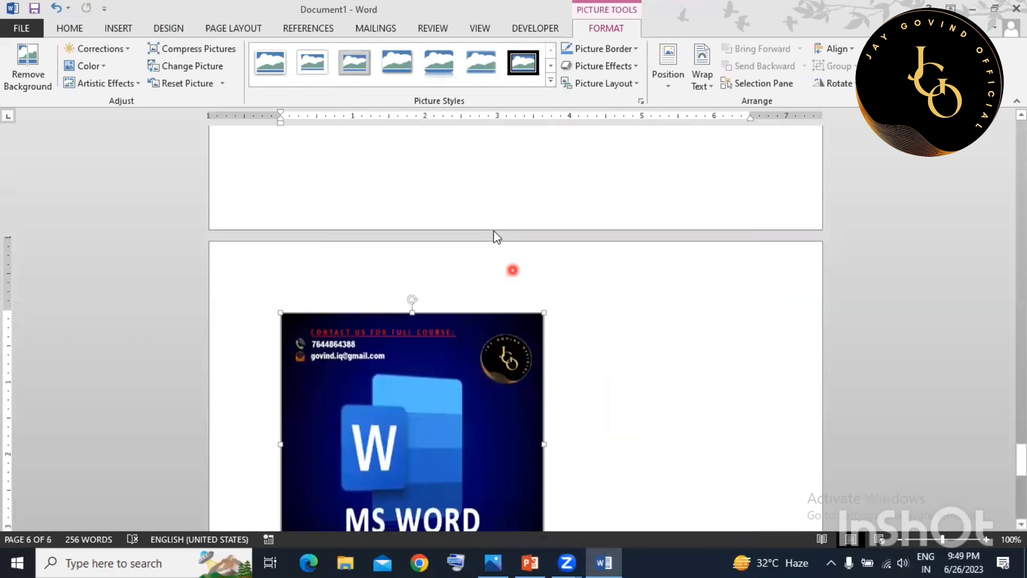
Draw a Cloud shape and move it beside the MS WORD picture.
{"action": "left_click", "coordinate": [120, 28]}
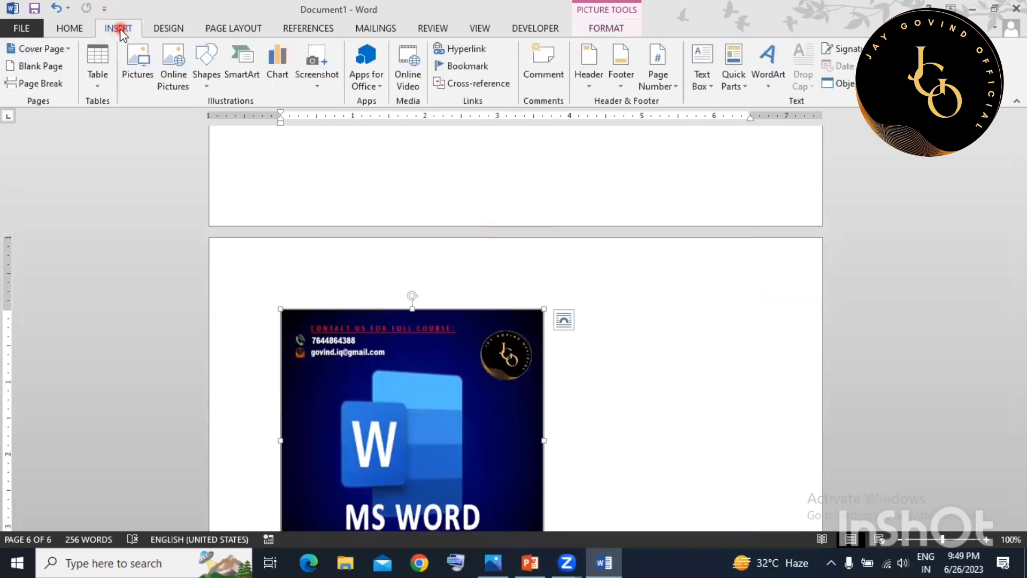
{"action": "left_click", "coordinate": [215, 80]}
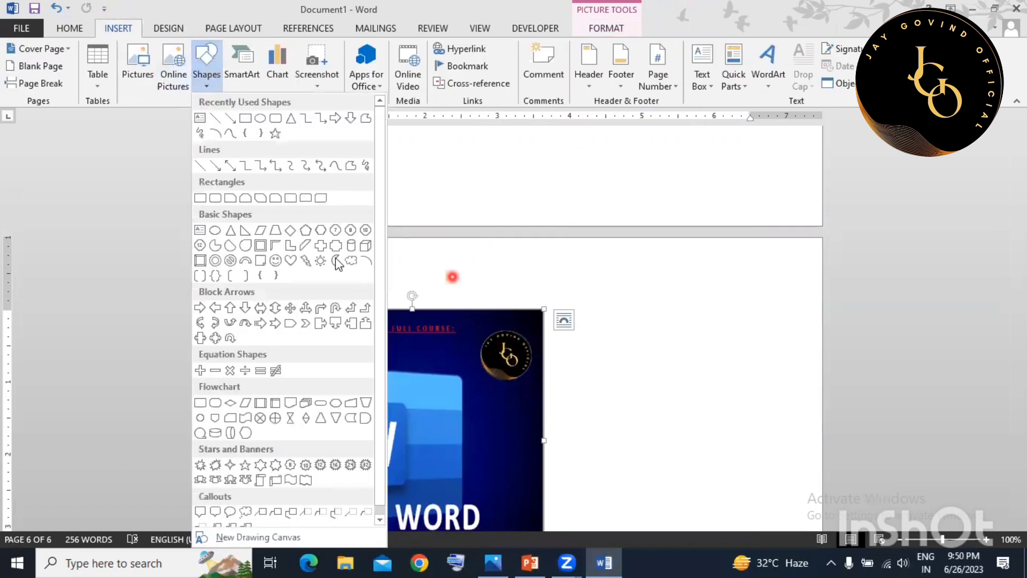
{"action": "scroll", "coordinate": [380, 349], "scroll_direction": "down", "scroll_amount": 1}
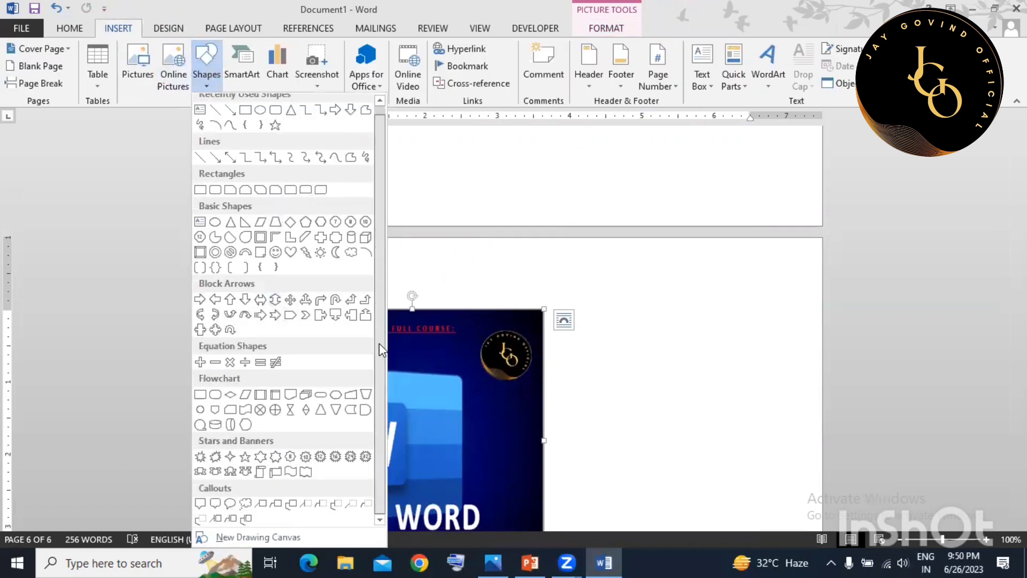
{"action": "left_click", "coordinate": [349, 253]}
{"action": "left_click_drag", "start_coordinate": [436, 156], "coordinate": [572, 218]}
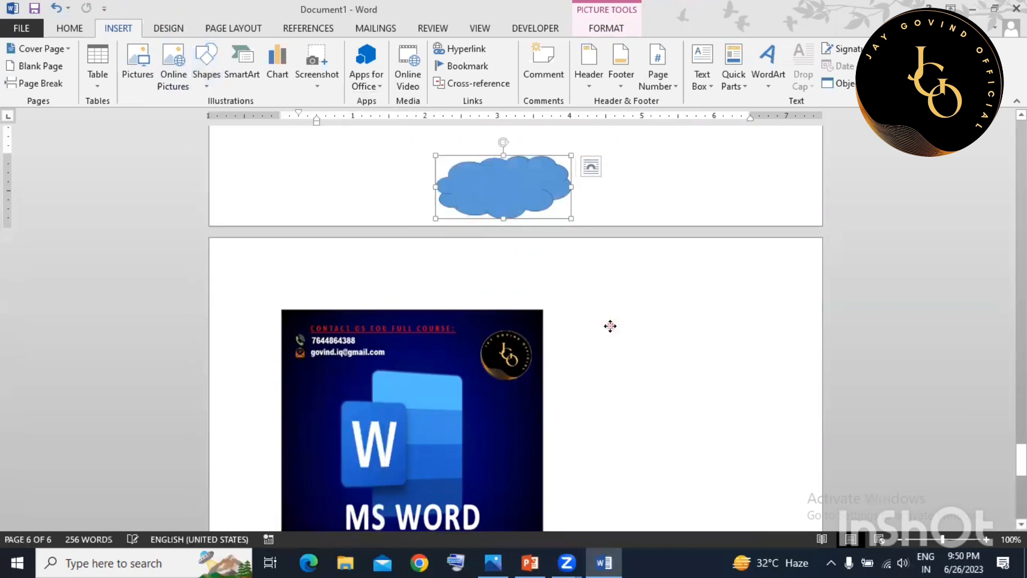
{"action": "left_click_drag", "start_coordinate": [499, 195], "coordinate": [610, 326]}
{"action": "scroll", "coordinate": [505, 269], "scroll_direction": "down", "scroll_amount": 5}
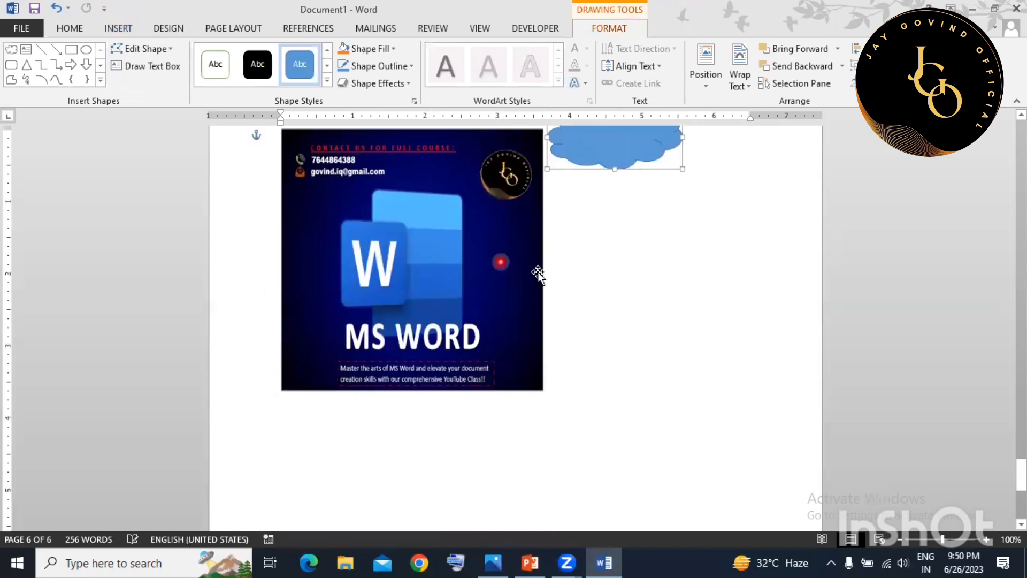
{"action": "left_click_drag", "start_coordinate": [607, 133], "coordinate": [612, 321]}
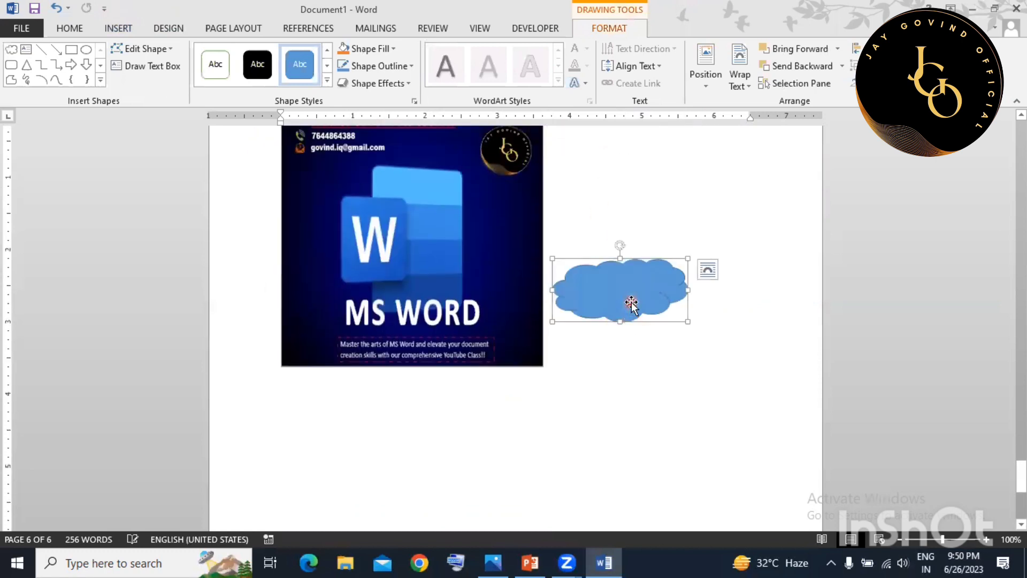
Fill the cloud with dark blue-grey.
{"action": "left_click", "coordinate": [380, 49]}
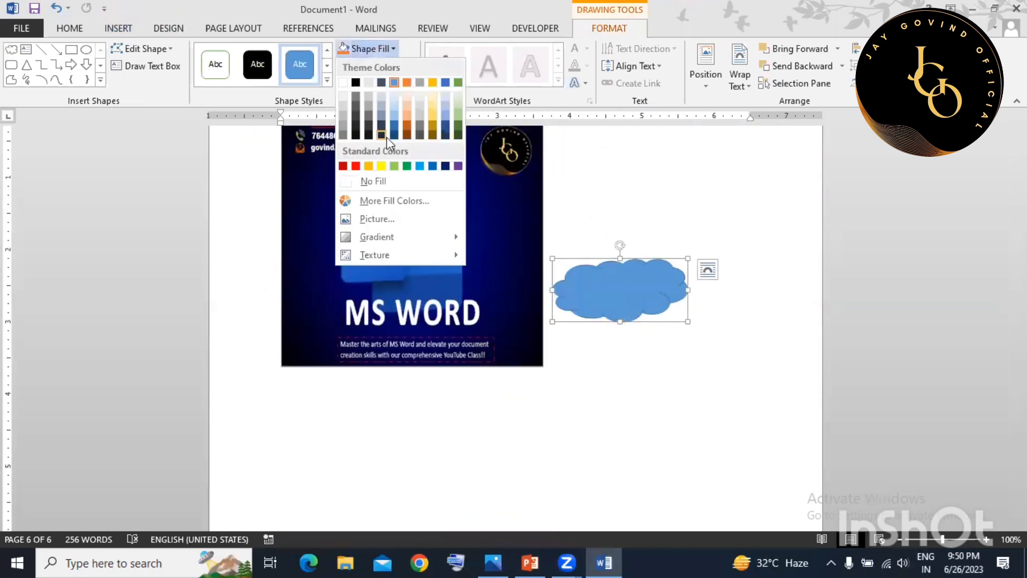
{"action": "left_click", "coordinate": [381, 134]}
{"action": "left_click", "coordinate": [381, 160]}
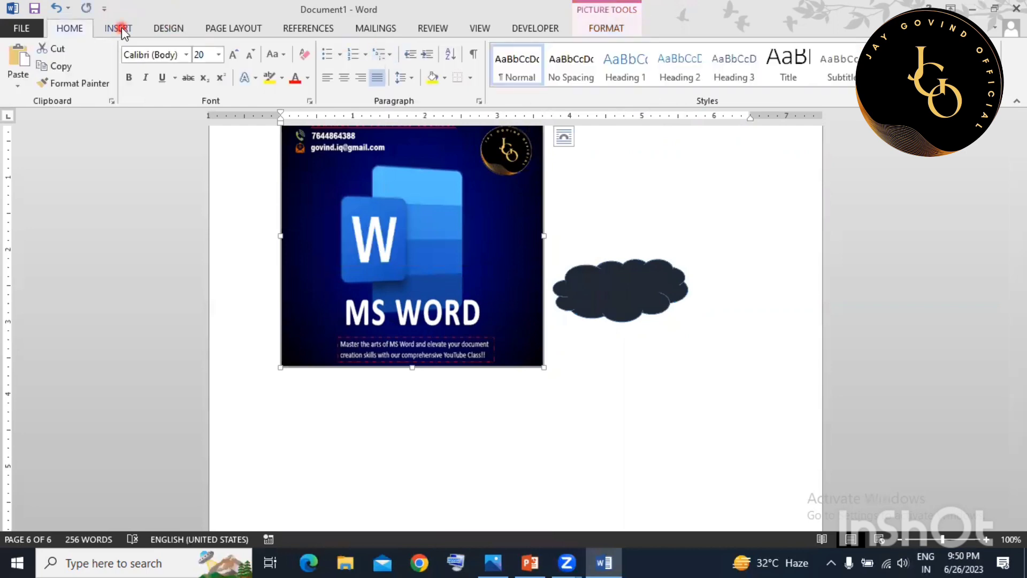
{"action": "left_click", "coordinate": [120, 28]}
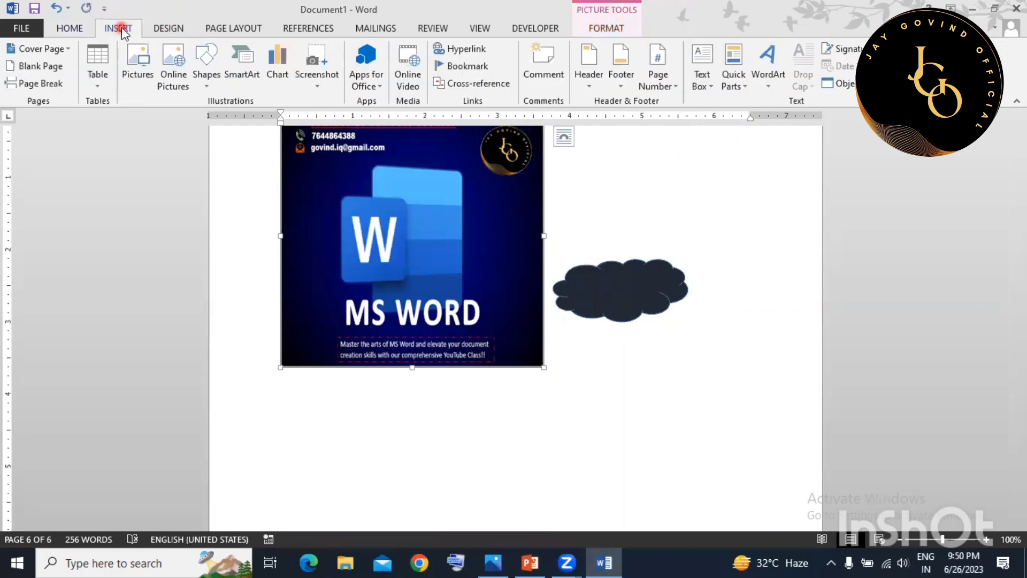
Insert a Radial Cycle SmartArt graphic and close its text pane.
{"action": "left_click", "coordinate": [239, 73]}
{"action": "scroll", "coordinate": [470, 271], "scroll_direction": "down", "scroll_amount": 5}
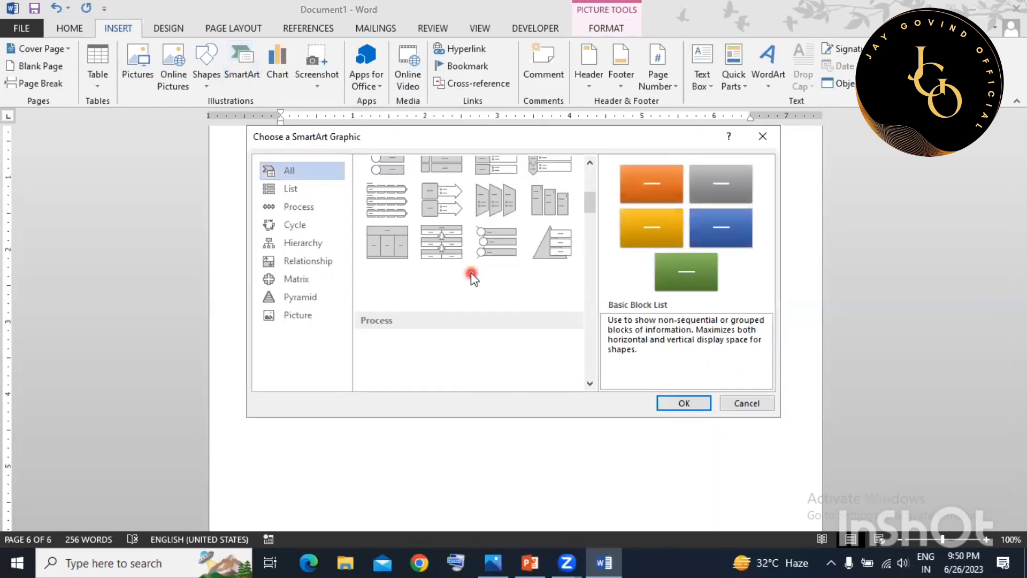
{"action": "scroll", "coordinate": [393, 294], "scroll_direction": "down", "scroll_amount": 10}
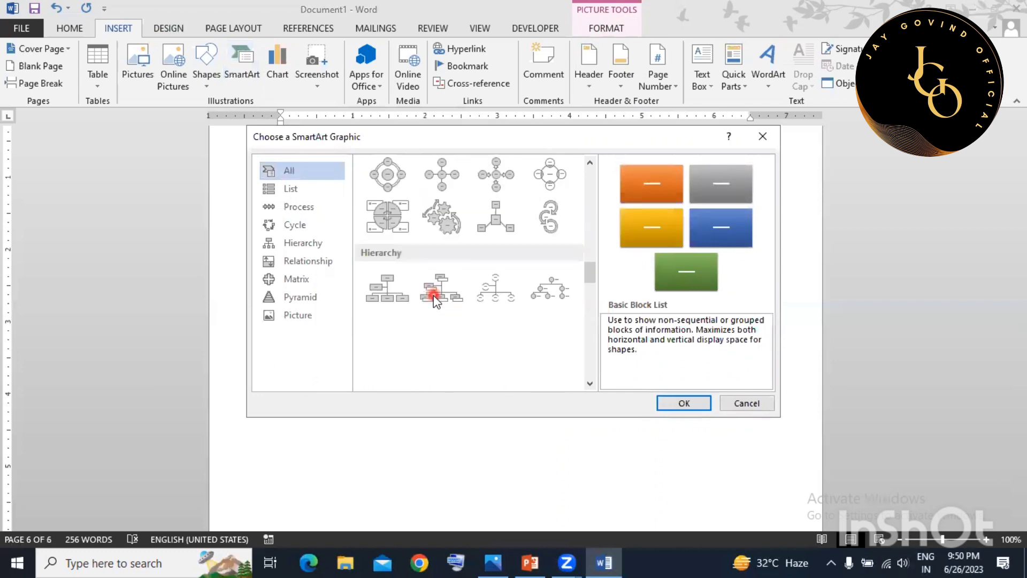
{"action": "left_click", "coordinate": [387, 173]}
{"action": "left_click", "coordinate": [683, 402]}
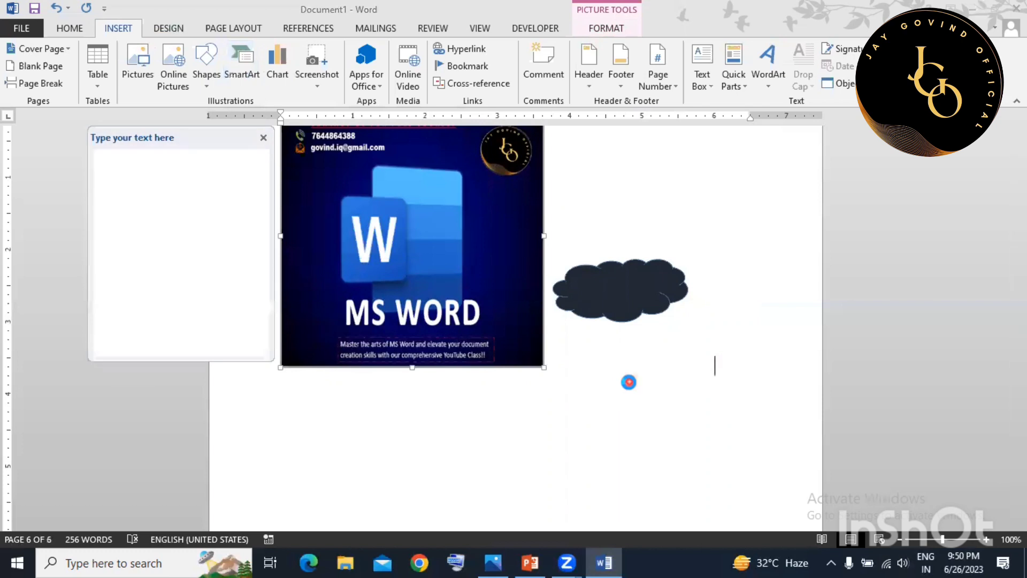
{"action": "scroll", "coordinate": [592, 395], "scroll_direction": "up", "scroll_amount": 2}
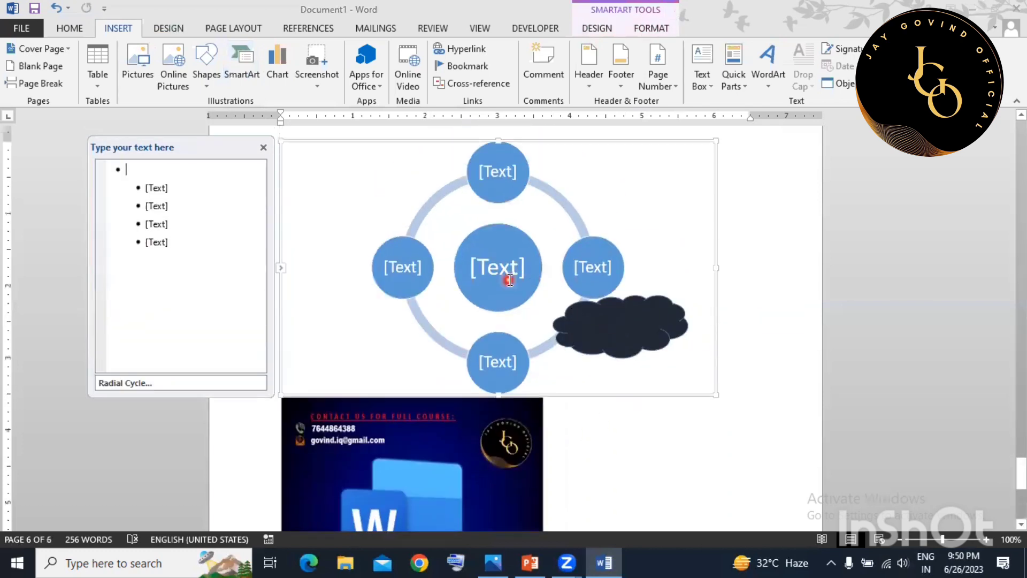
{"action": "left_click", "coordinate": [265, 147]}
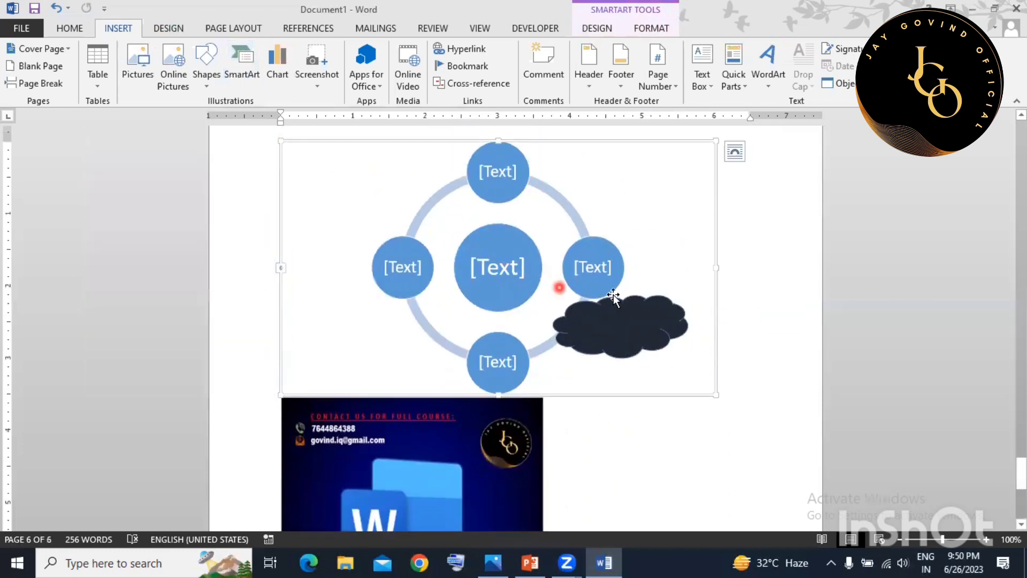
{"action": "left_click", "coordinate": [788, 345]}
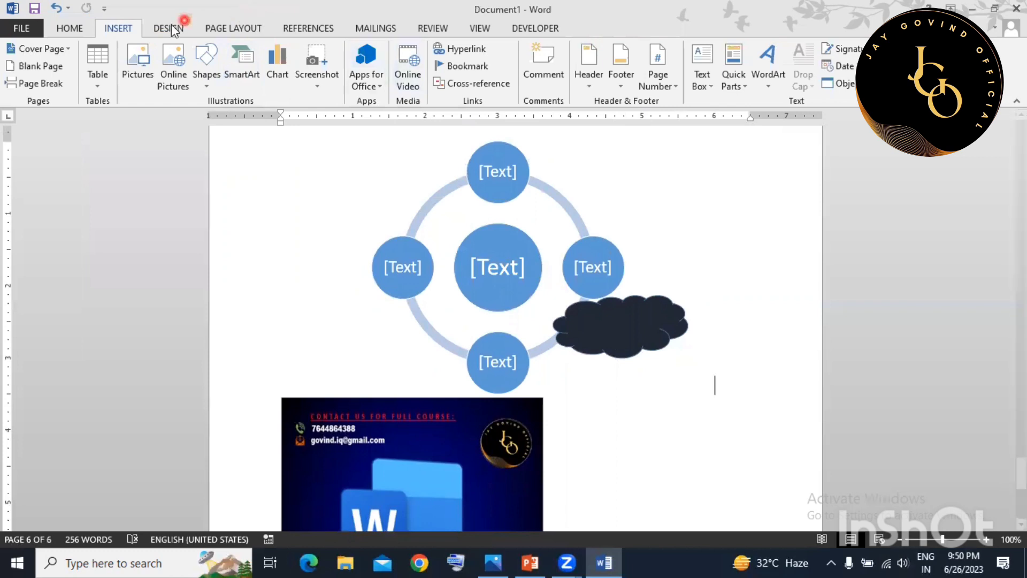
Insert a clustered bar chart of Series 1–3 across Categories 1–4 and close its data sheet.
{"action": "left_click", "coordinate": [273, 73]}
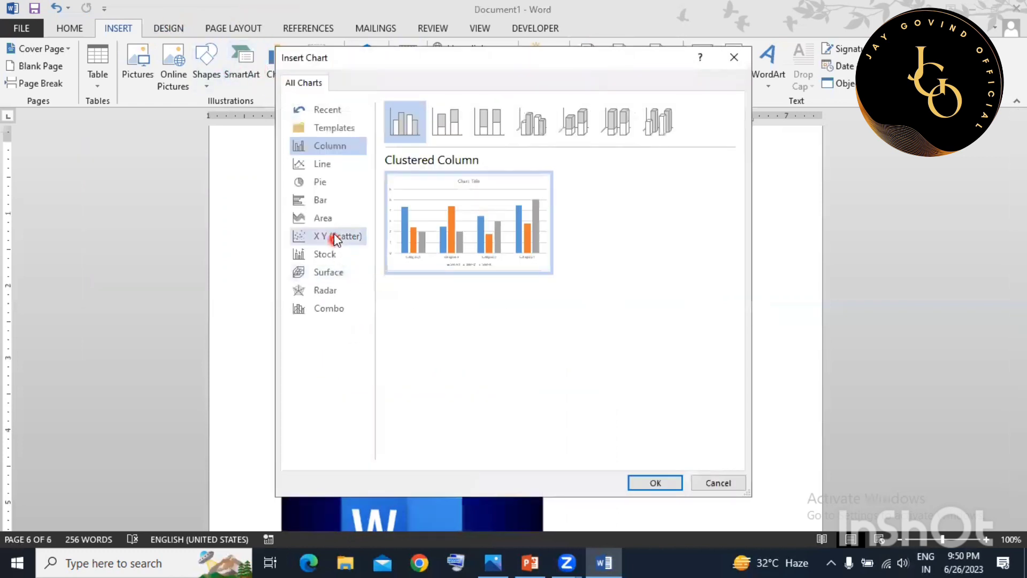
{"action": "left_click", "coordinate": [332, 201]}
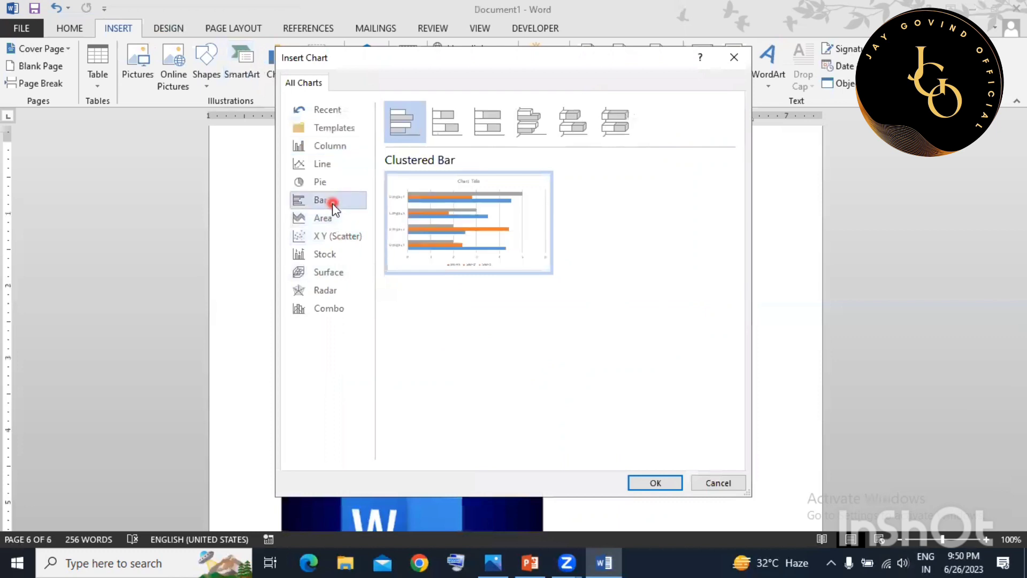
{"action": "left_click", "coordinate": [666, 479]}
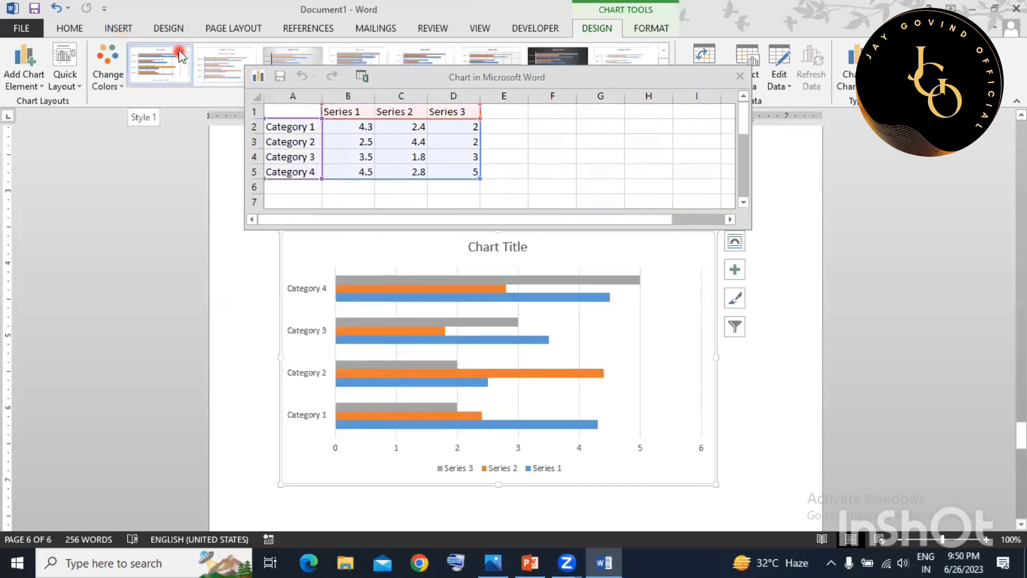
{"action": "left_click", "coordinate": [113, 29]}
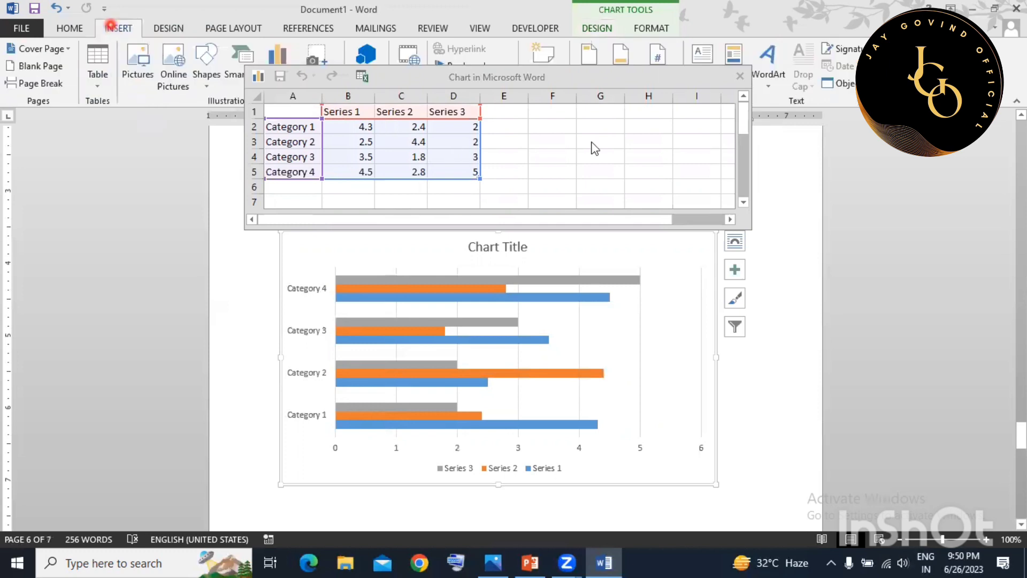
{"action": "left_click", "coordinate": [739, 79]}
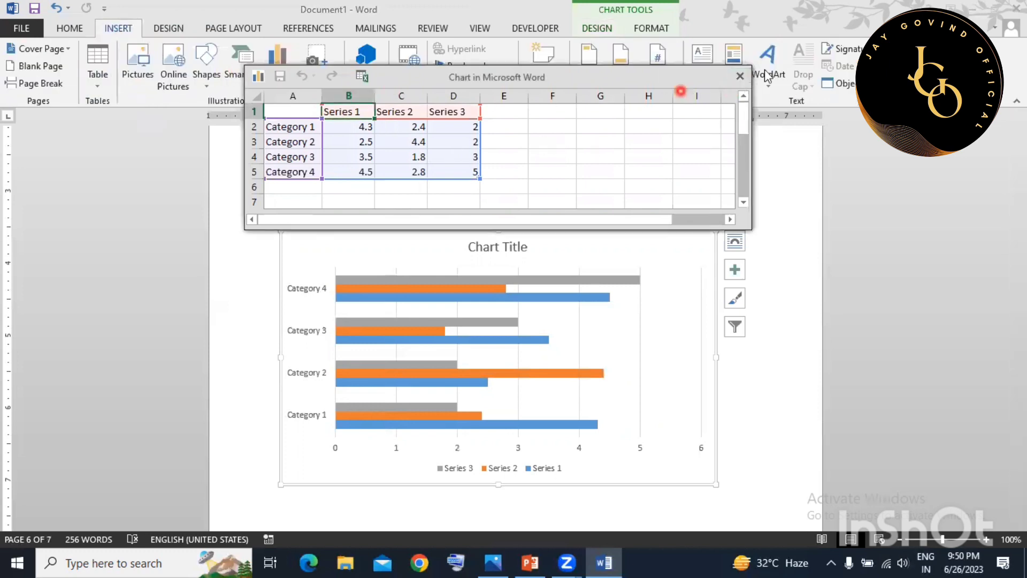
{"action": "left_click", "coordinate": [739, 76]}
{"action": "left_click", "coordinate": [289, 79]}
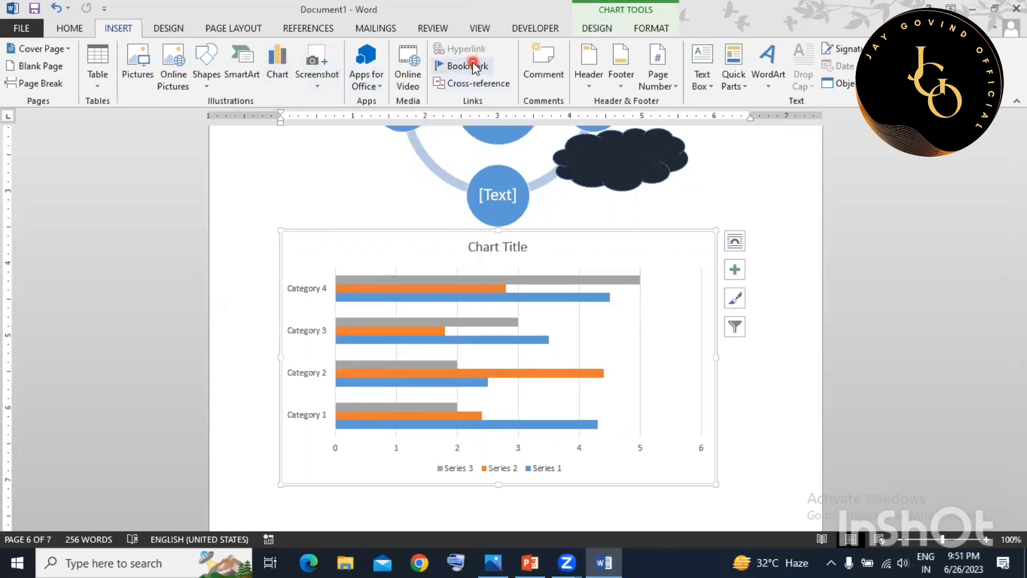
{"action": "scroll", "coordinate": [488, 293], "scroll_direction": "down", "scroll_amount": 7}
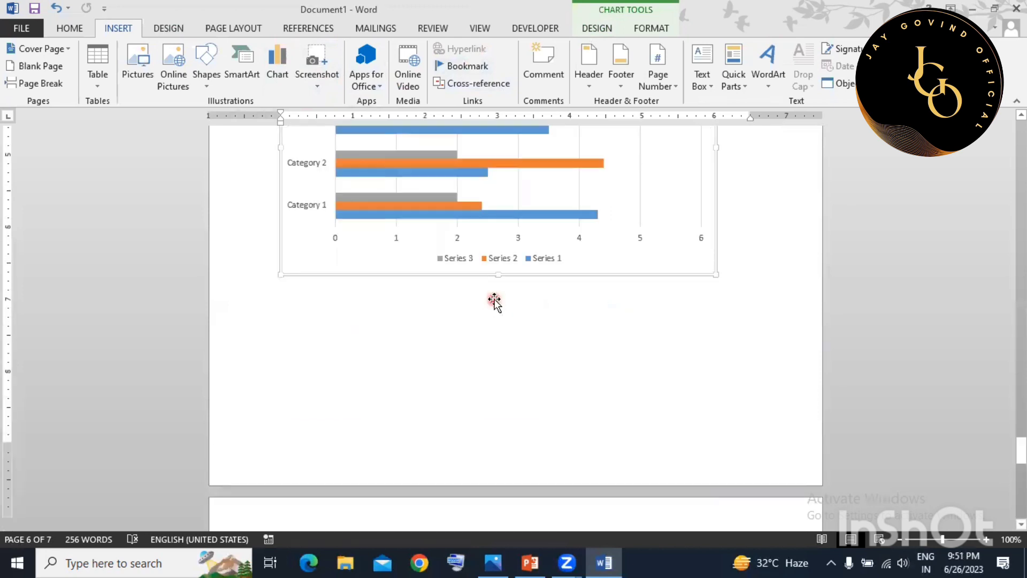
{"action": "scroll", "coordinate": [494, 300], "scroll_direction": "up", "scroll_amount": 15}
{"action": "scroll", "coordinate": [492, 298], "scroll_direction": "up", "scroll_amount": 10}
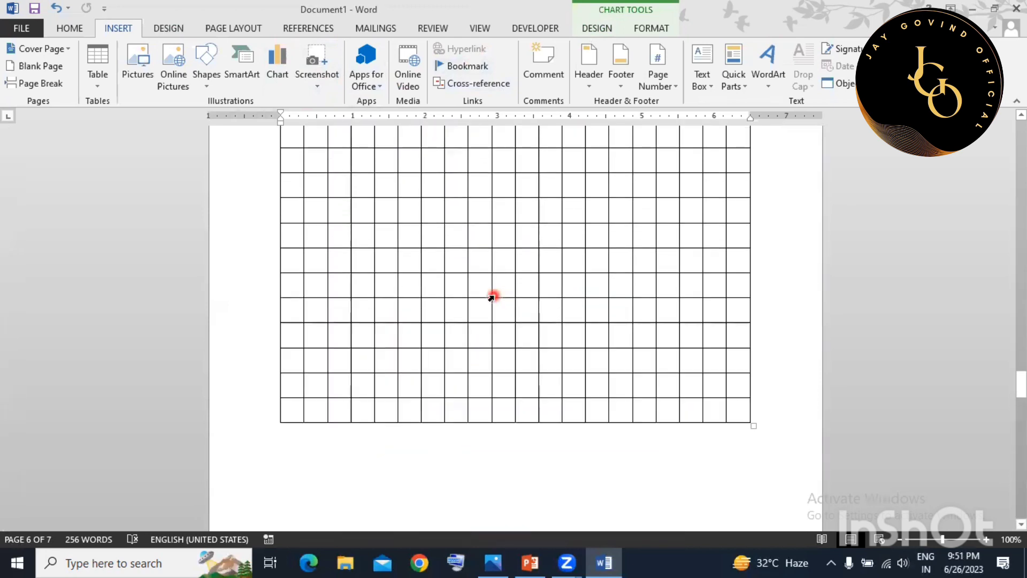
{"action": "left_click_drag", "start_coordinate": [327, 333], "coordinate": [408, 339]}
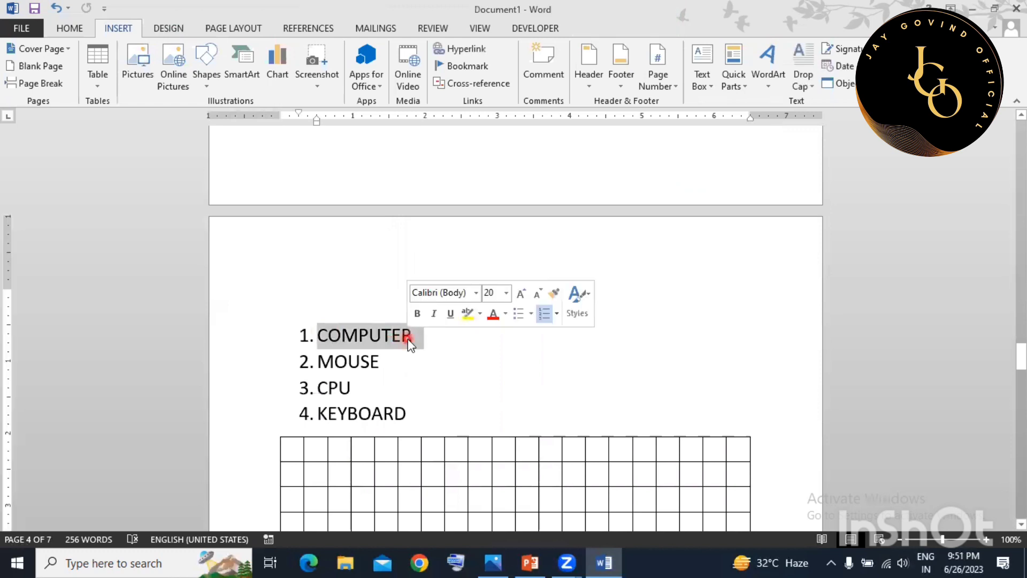
{"action": "left_click", "coordinate": [454, 49]}
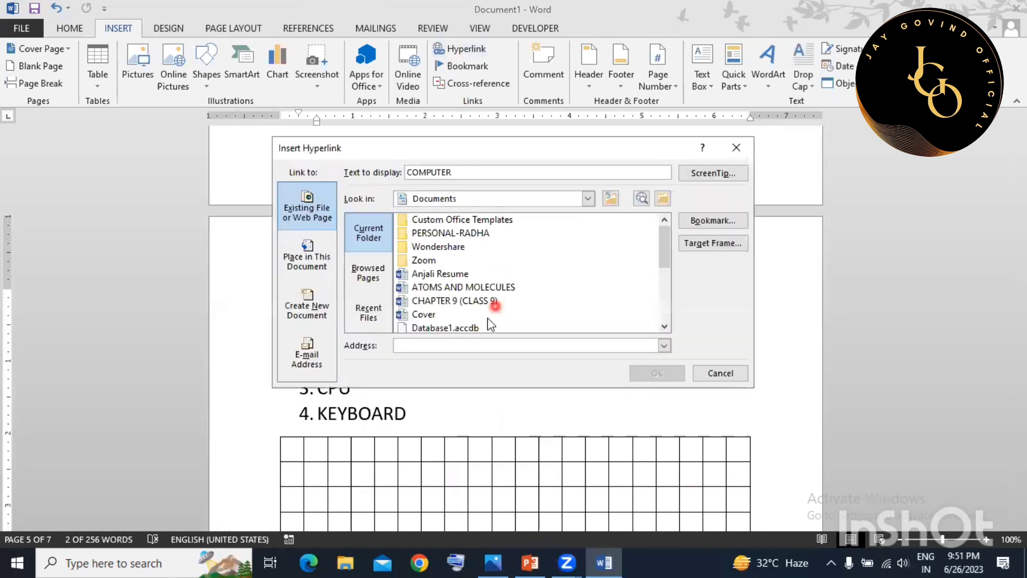
{"action": "type", "text": "ww"}
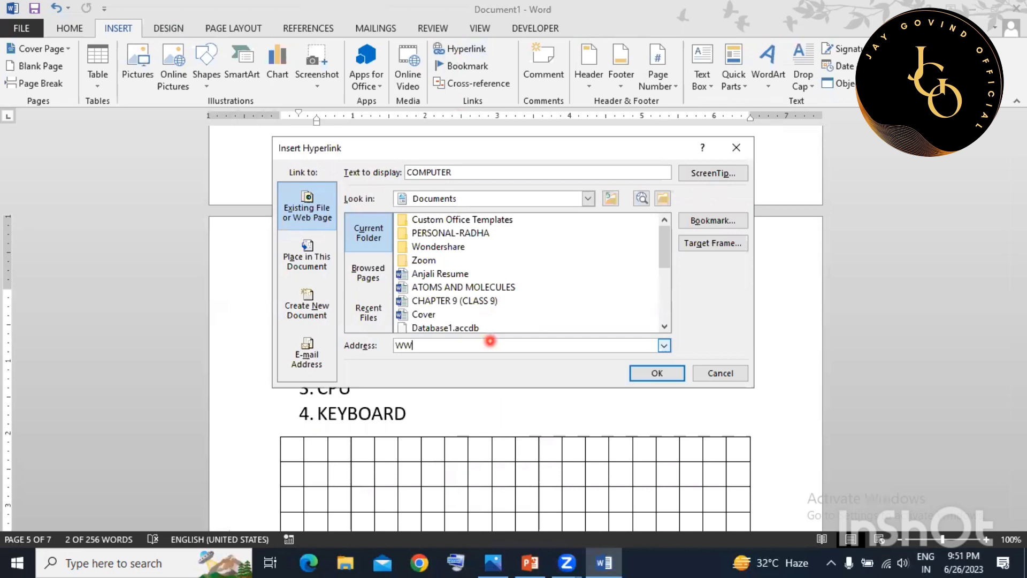
{"action": "key", "text": "BackSpace"}
{"action": "key", "text": "BackSpace"}
{"action": "key", "text": "BackSpace"}
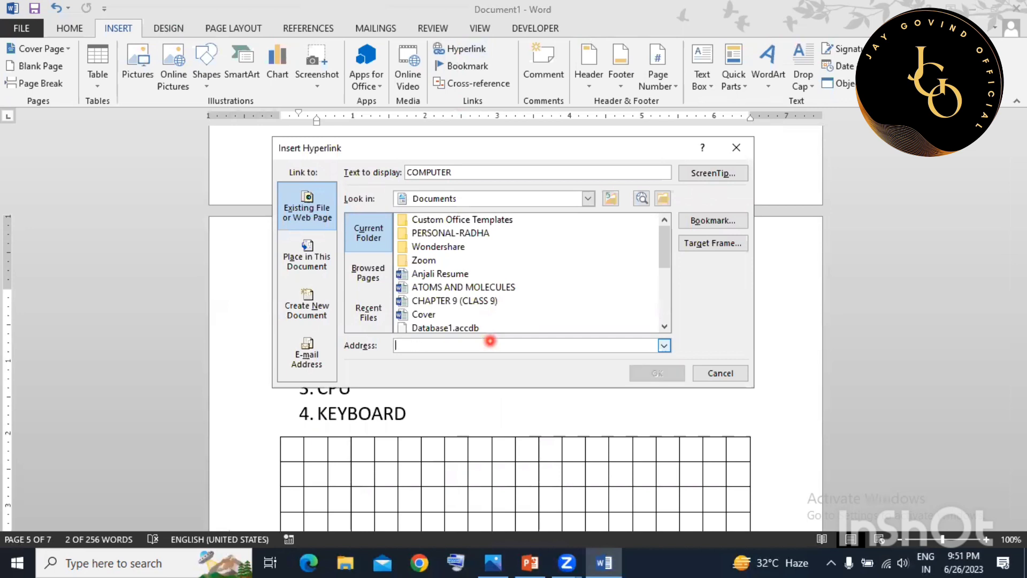
{"action": "type", "text": "www.google.com"}
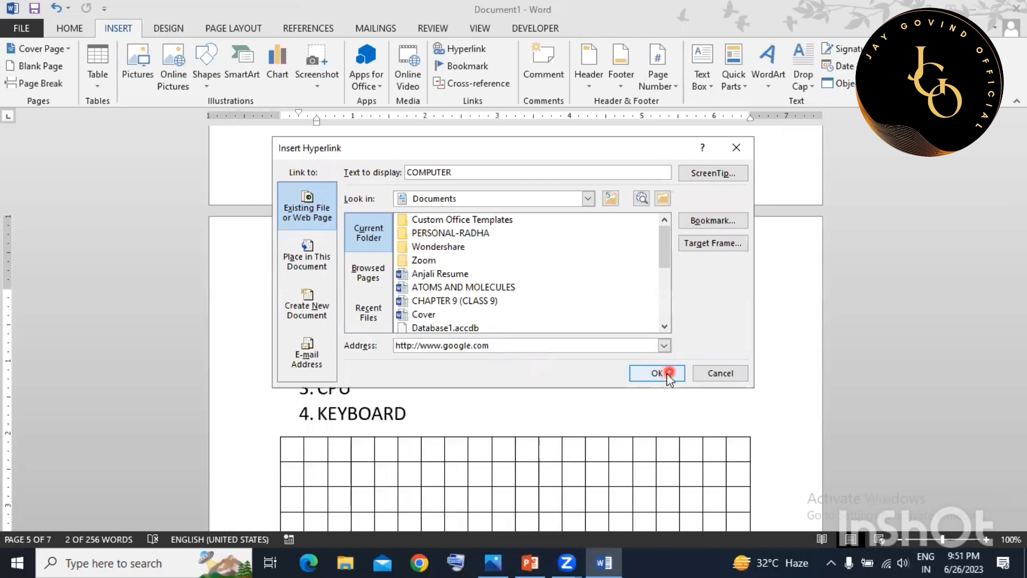
{"action": "left_click", "coordinate": [667, 373]}
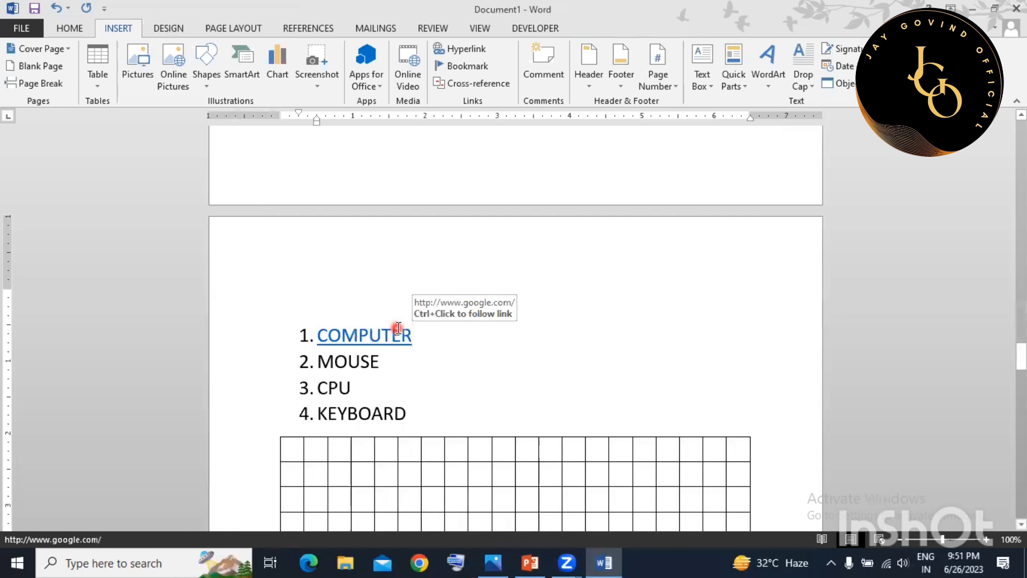
{"action": "left_click", "coordinate": [484, 352]}
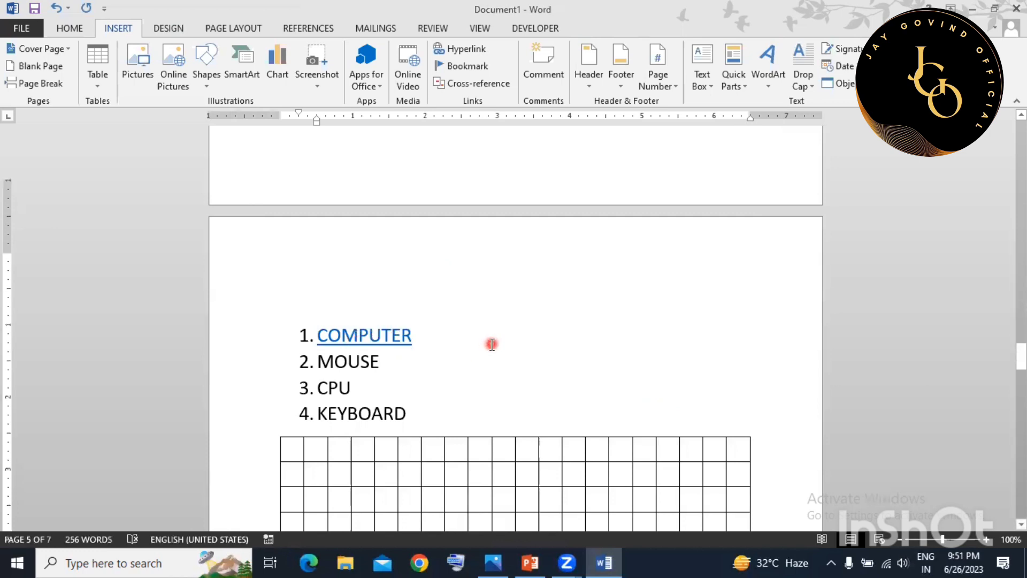
{"action": "scroll", "coordinate": [519, 300], "scroll_direction": "down", "scroll_amount": 1}
{"action": "scroll", "coordinate": [546, 321], "scroll_direction": "up", "scroll_amount": 10}
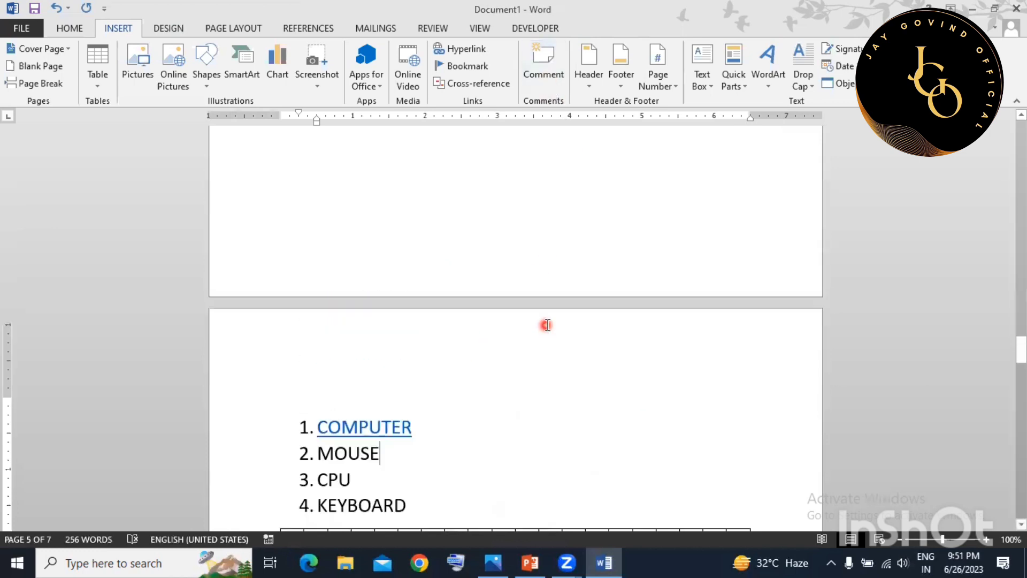
Add a comment reading 'good' to the words 'easier, too, in'.
{"action": "scroll", "coordinate": [547, 332], "scroll_direction": "down", "scroll_amount": 2}
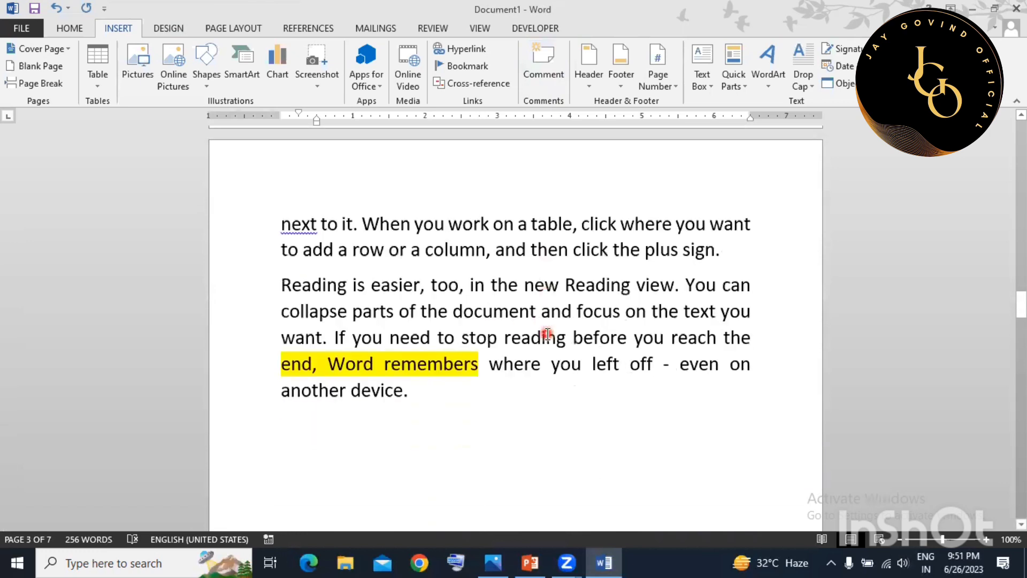
{"action": "left_click_drag", "start_coordinate": [371, 278], "coordinate": [490, 278]}
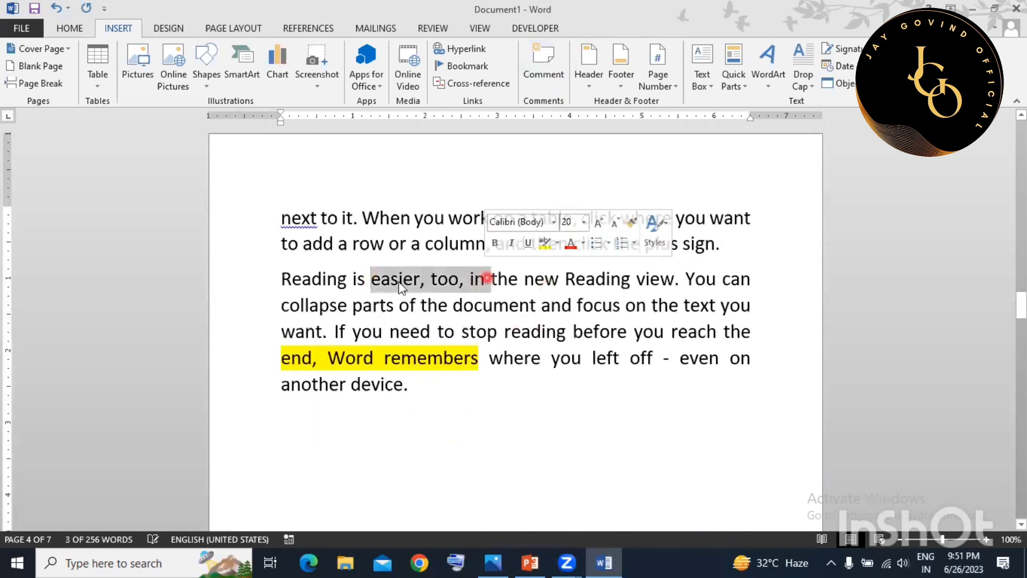
{"action": "left_click", "coordinate": [541, 69]}
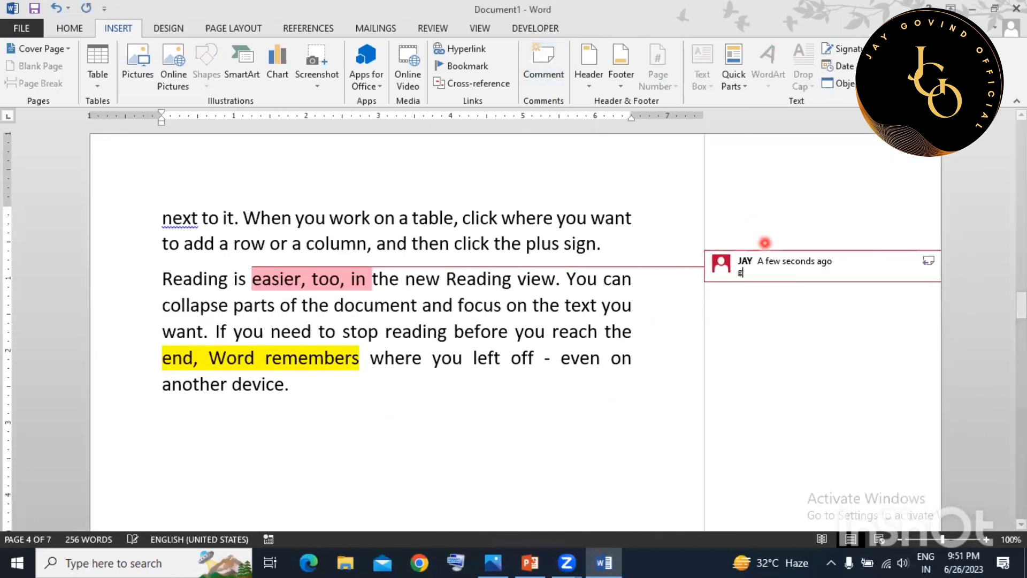
{"action": "type", "text": "good"}
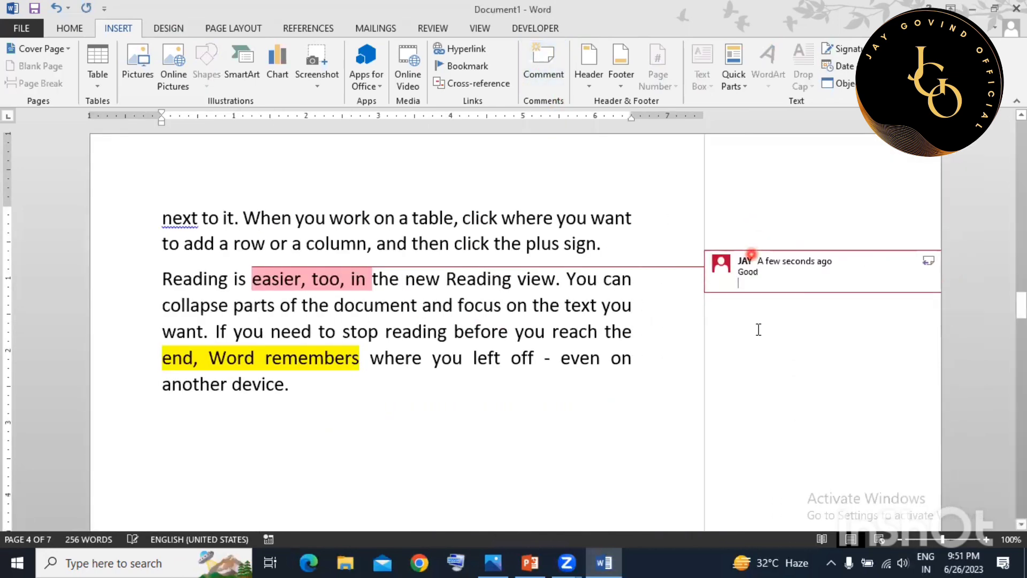
{"action": "left_click", "coordinate": [535, 337]}
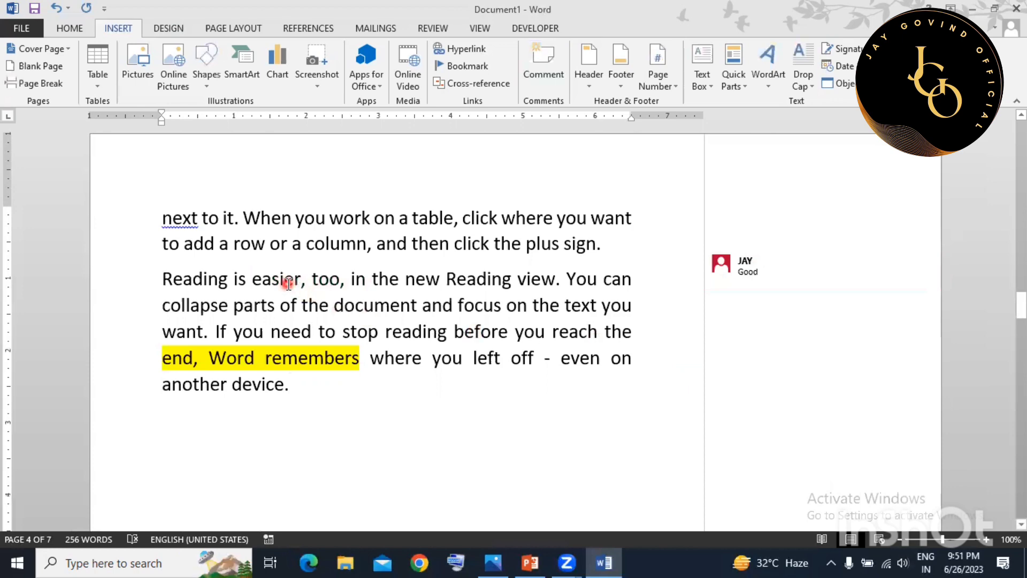
Add a second 'Good' comment to the phrase ending 'even on another device.'.
{"action": "scroll", "coordinate": [615, 332], "scroll_direction": "up", "scroll_amount": 3}
{"action": "scroll", "coordinate": [481, 377], "scroll_direction": "down", "scroll_amount": 2}
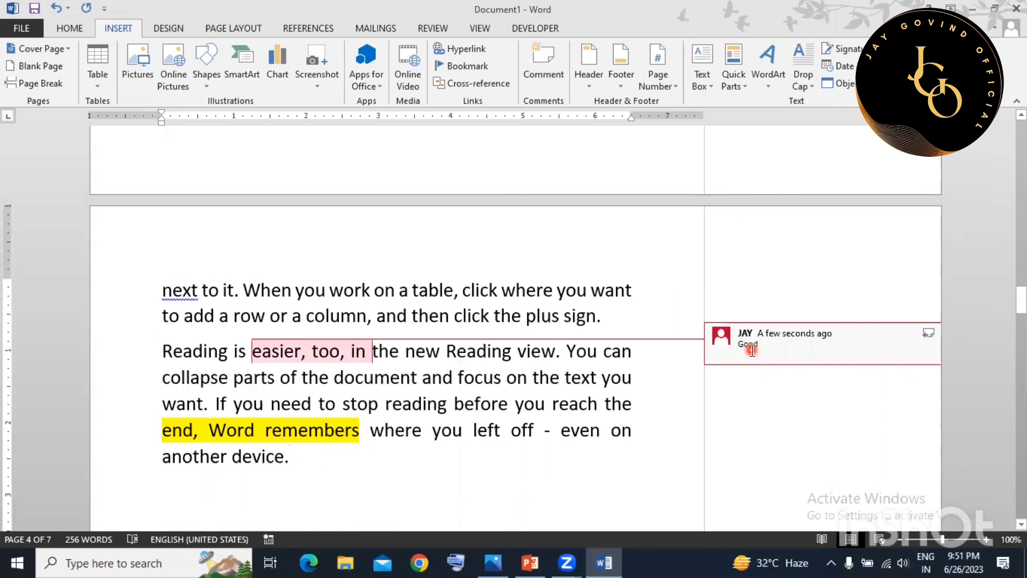
{"action": "scroll", "coordinate": [463, 355], "scroll_direction": "down", "scroll_amount": 1}
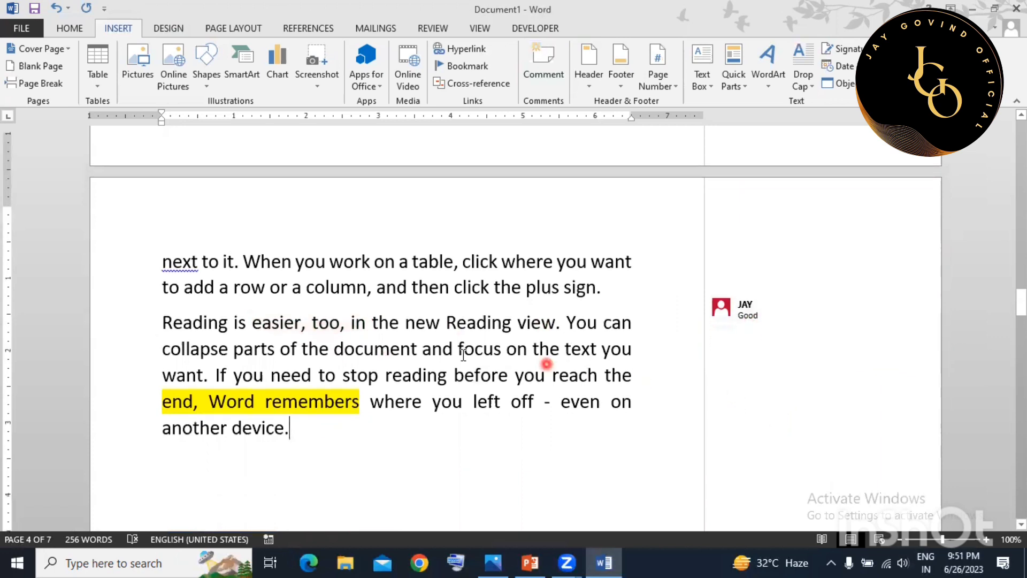
{"action": "scroll", "coordinate": [463, 354], "scroll_direction": "down", "scroll_amount": 3}
{"action": "left_click_drag", "start_coordinate": [370, 321], "coordinate": [290, 348]}
{"action": "left_click", "coordinate": [535, 72]}
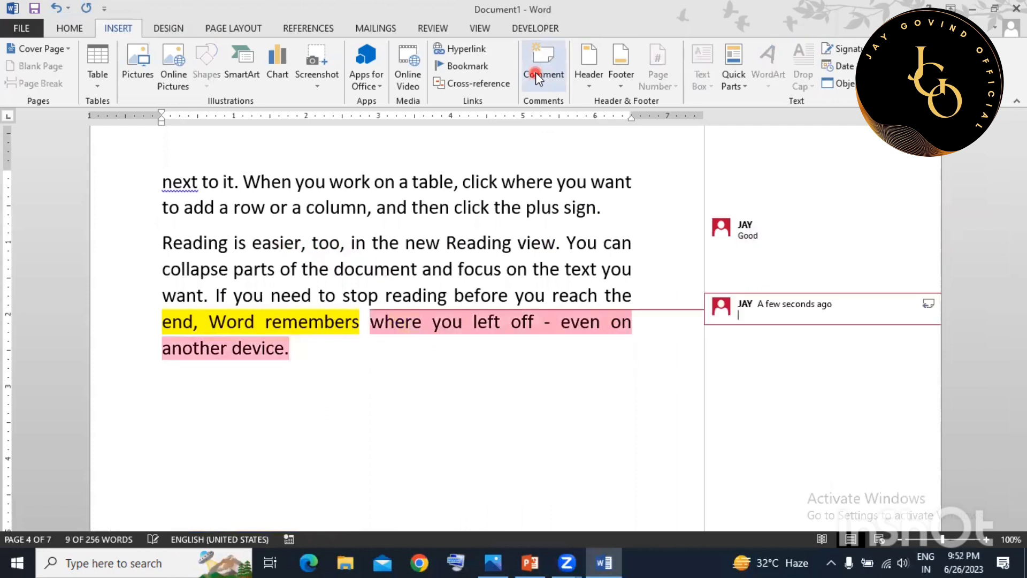
{"action": "type", "text": "g"}
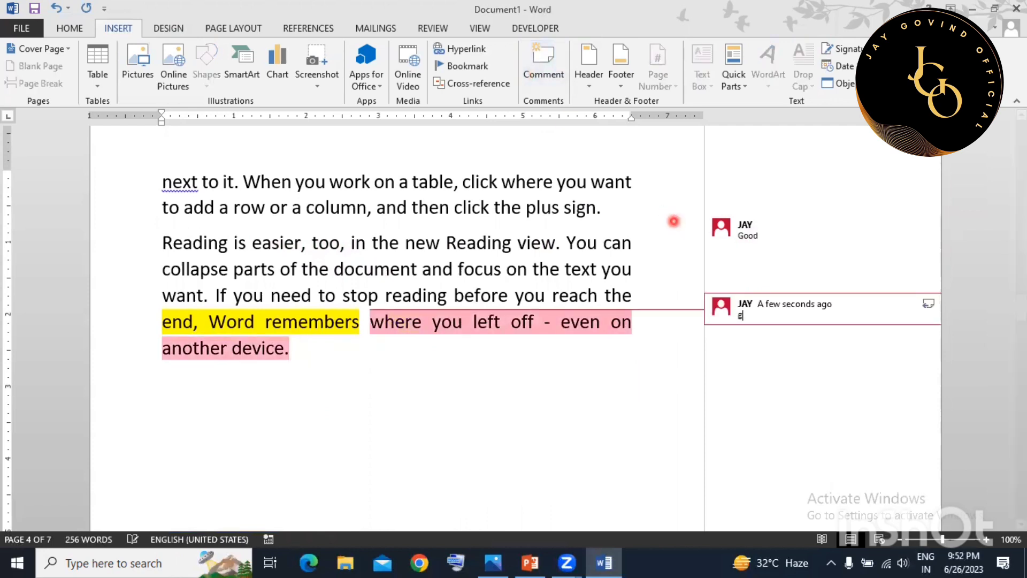
{"action": "left_click", "coordinate": [674, 440]}
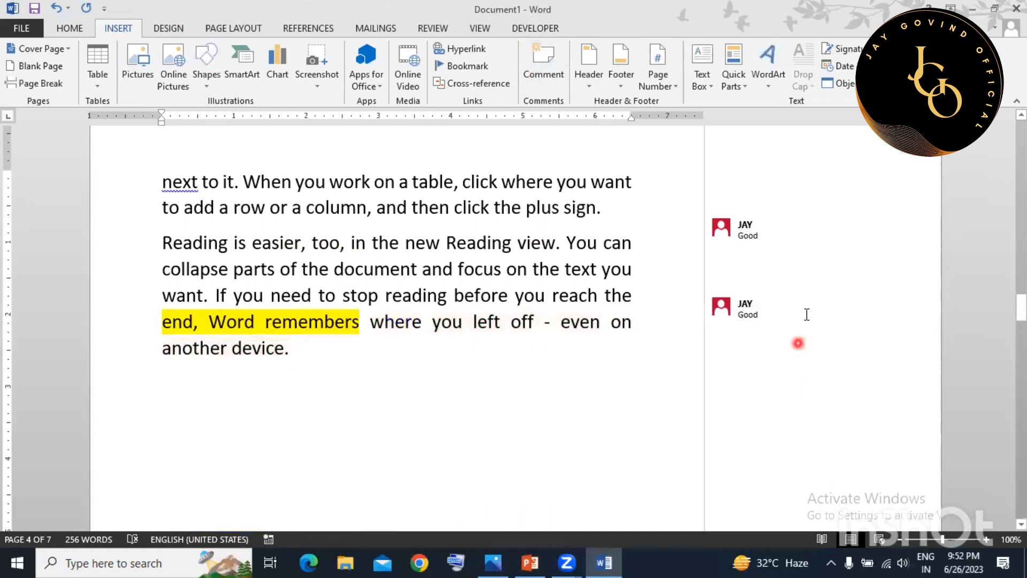
{"action": "mouse_move", "coordinate": [806, 312]}
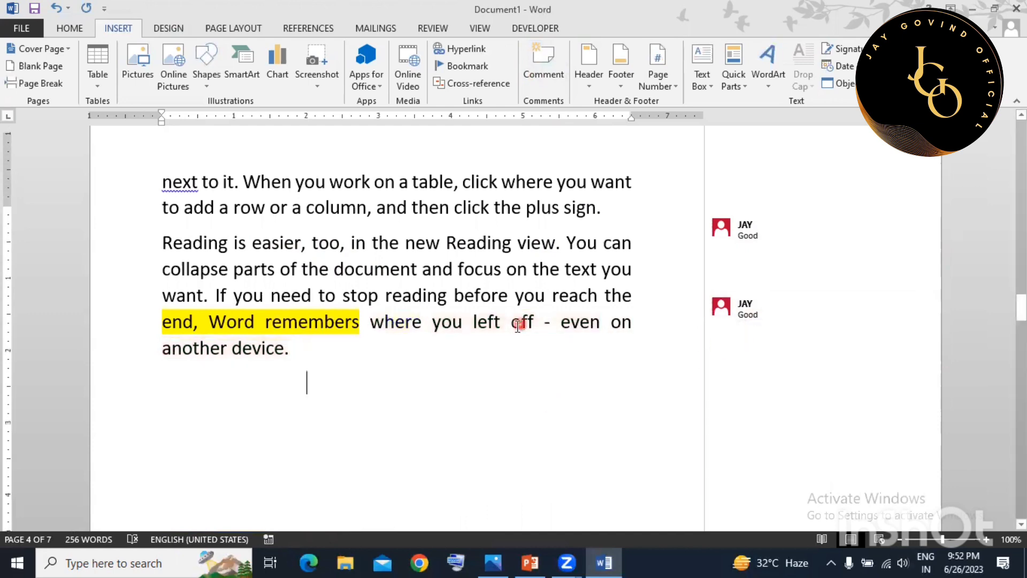
{"action": "scroll", "coordinate": [534, 302], "scroll_direction": "up", "scroll_amount": 5}
{"action": "scroll", "coordinate": [543, 306], "scroll_direction": "up", "scroll_amount": 4}
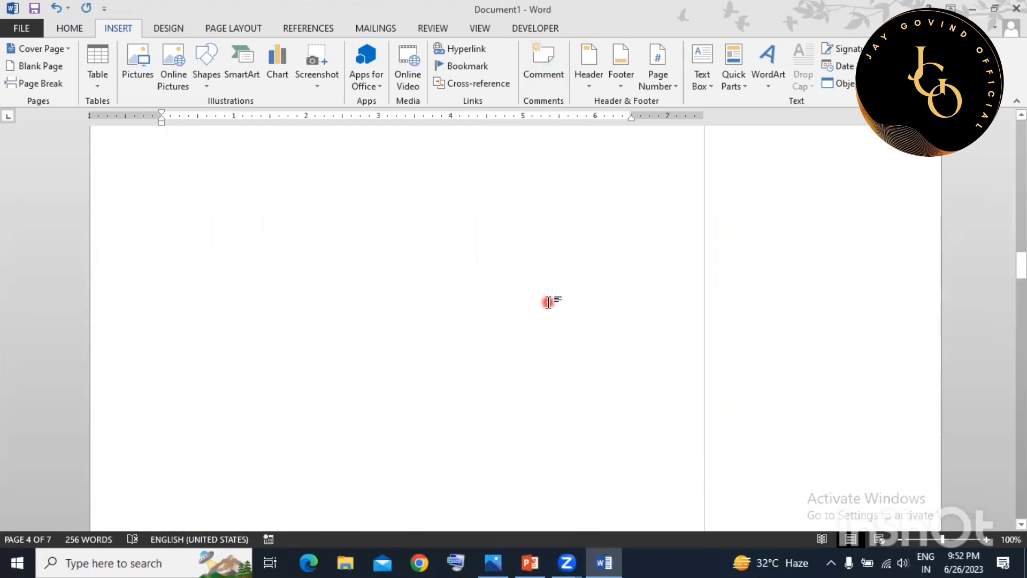
Add a Blank header containing the author's name, repeated on every page.
{"action": "scroll", "coordinate": [551, 300], "scroll_direction": "up", "scroll_amount": 5}
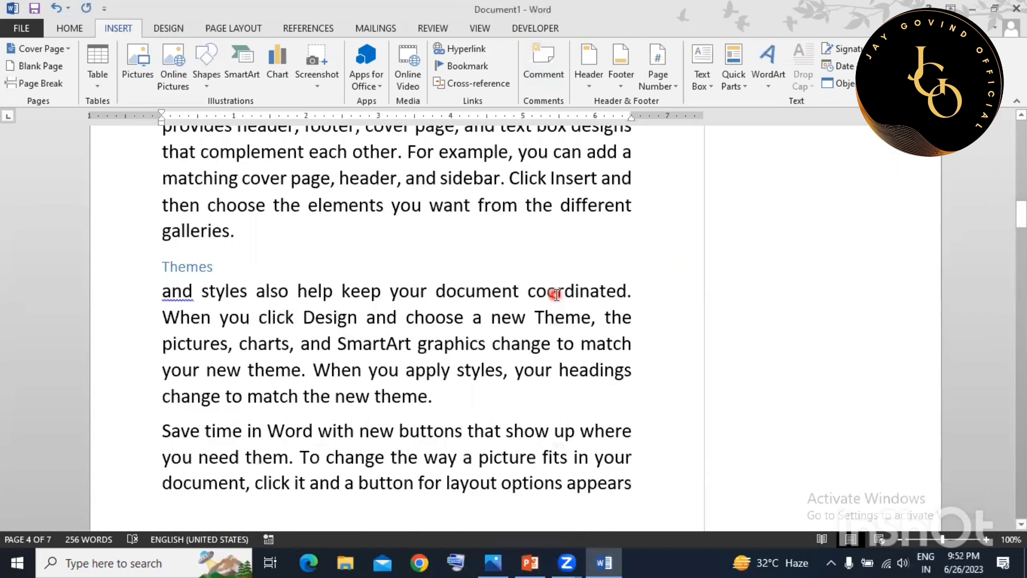
{"action": "scroll", "coordinate": [556, 294], "scroll_direction": "up", "scroll_amount": 5}
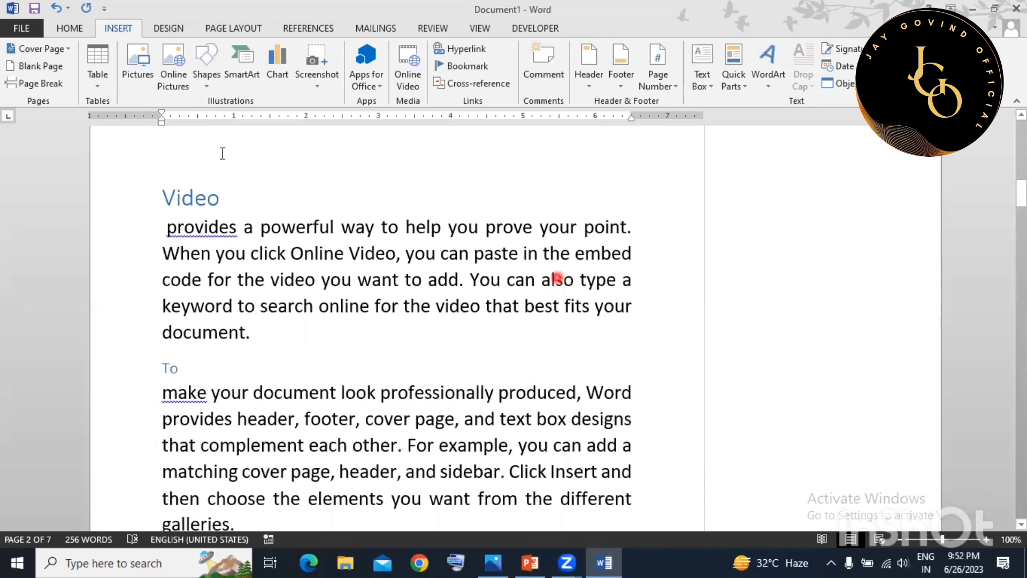
{"action": "scroll", "coordinate": [557, 278], "scroll_direction": "up", "scroll_amount": 1}
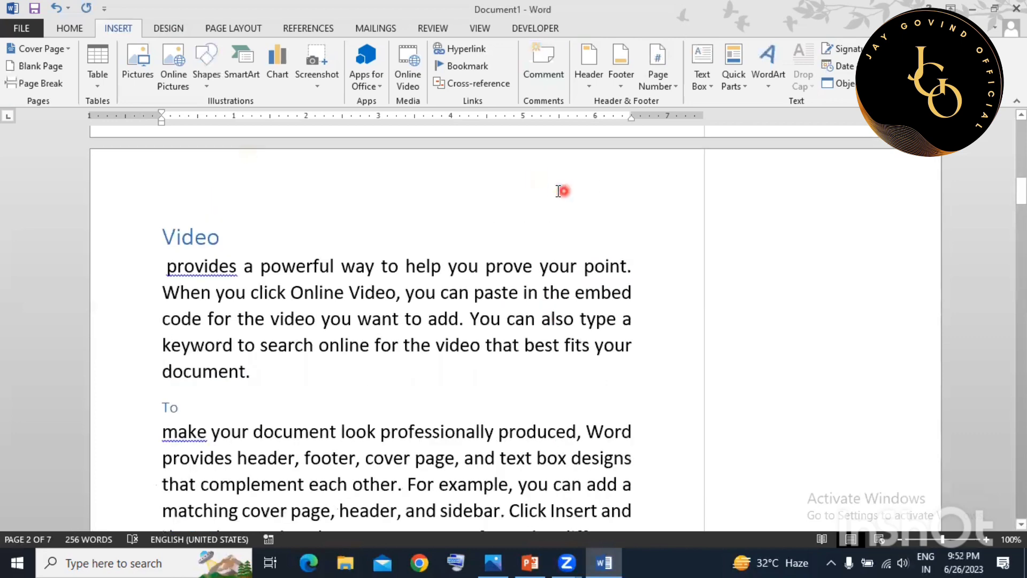
{"action": "left_click", "coordinate": [587, 81]}
{"action": "left_click", "coordinate": [668, 157]}
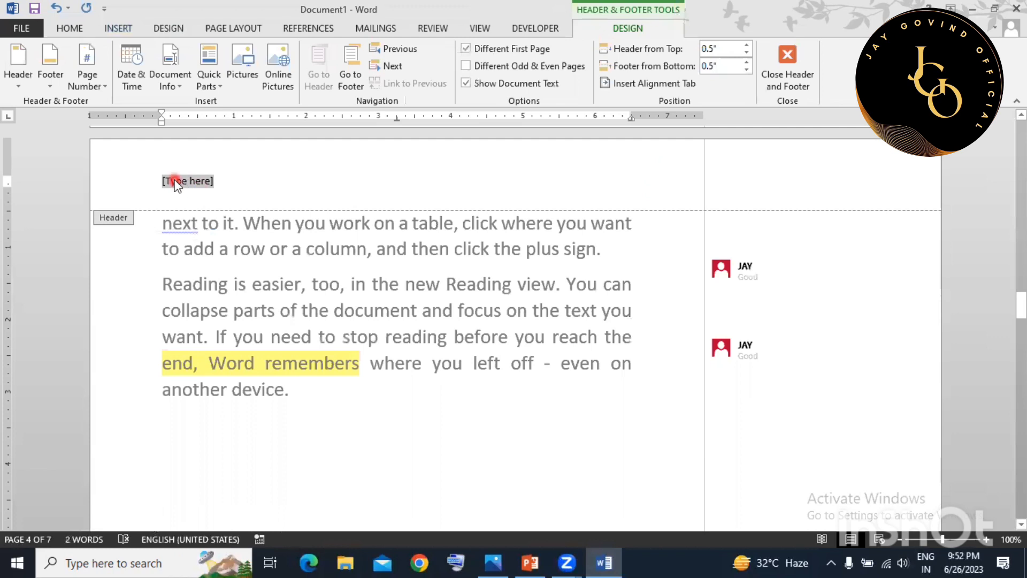
{"action": "type", "text": "g"}
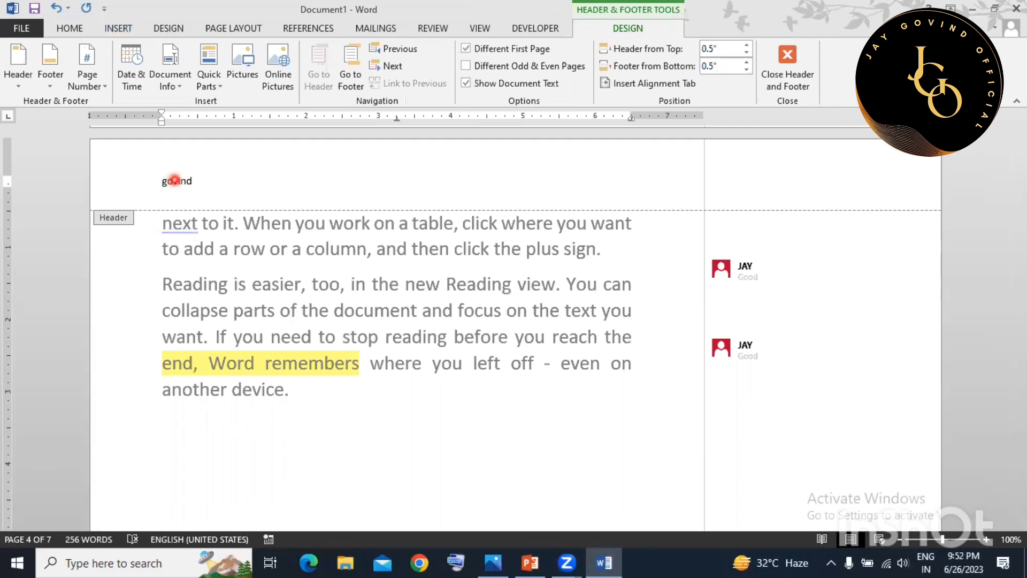
{"action": "type", "text": "ovind"}
{"action": "key", "text": "Return"}
{"action": "double_click", "coordinate": [297, 274]}
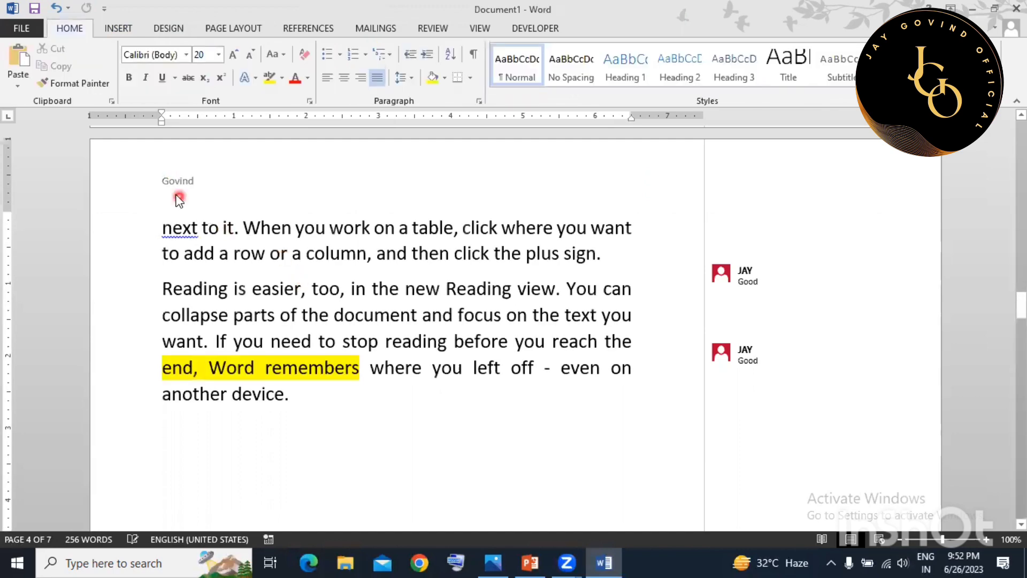
{"action": "scroll", "coordinate": [281, 278], "scroll_direction": "down", "scroll_amount": 5}
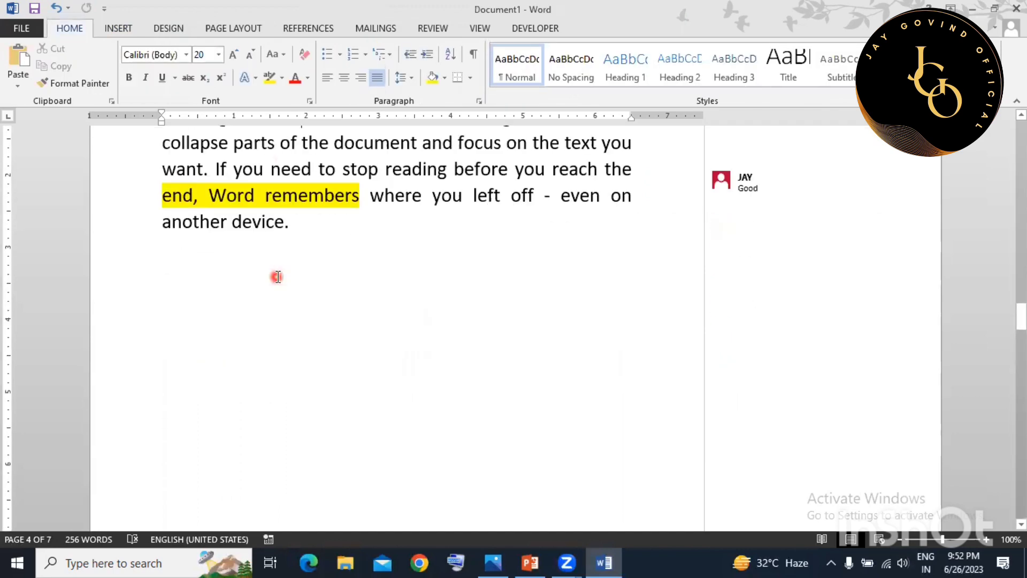
{"action": "scroll", "coordinate": [274, 266], "scroll_direction": "down", "scroll_amount": 4}
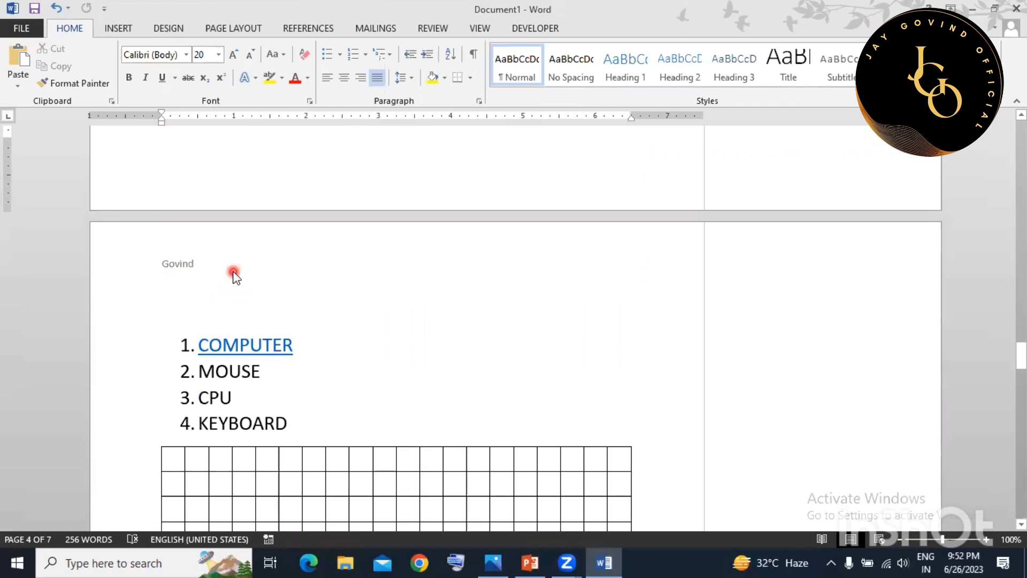
{"action": "scroll", "coordinate": [268, 342], "scroll_direction": "down", "scroll_amount": 12}
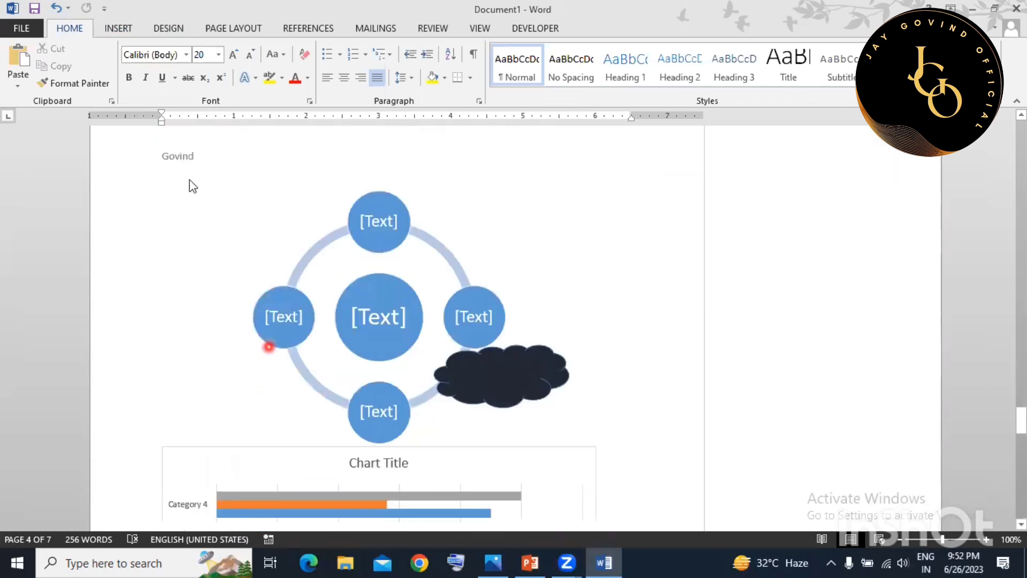
{"action": "scroll", "coordinate": [321, 281], "scroll_direction": "up", "scroll_amount": 7}
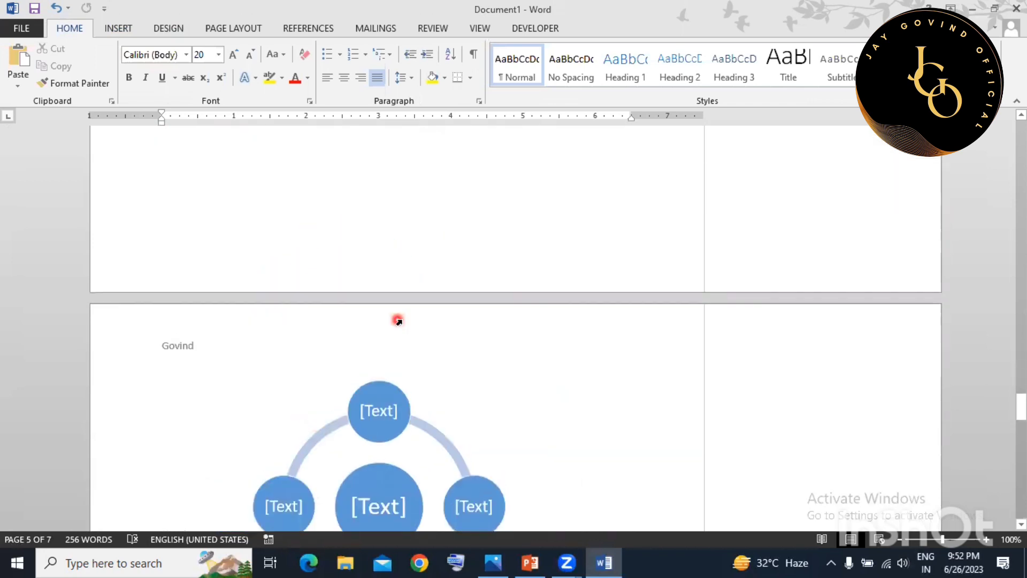
{"action": "left_click", "coordinate": [120, 29]}
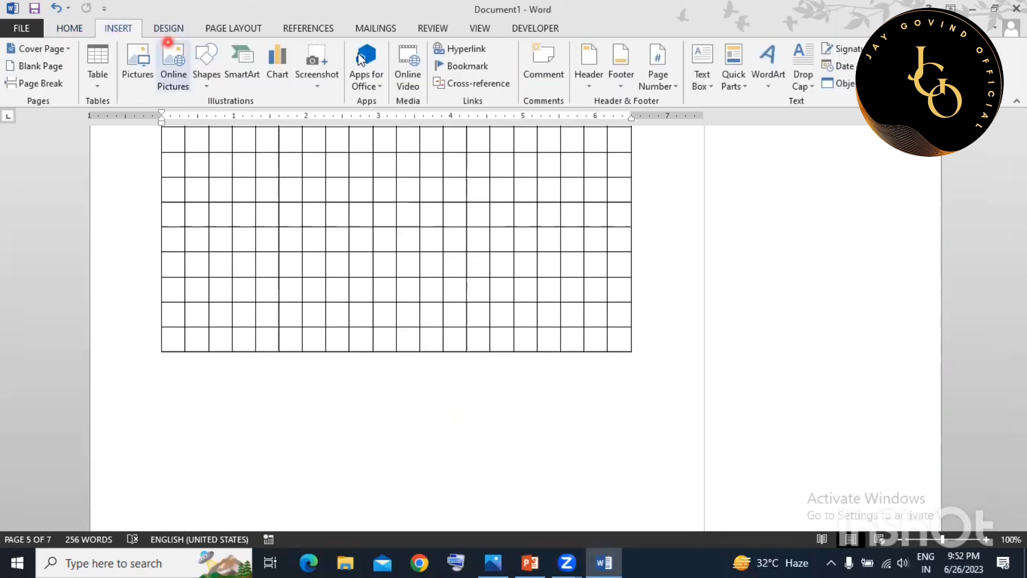
{"action": "left_click", "coordinate": [655, 80]}
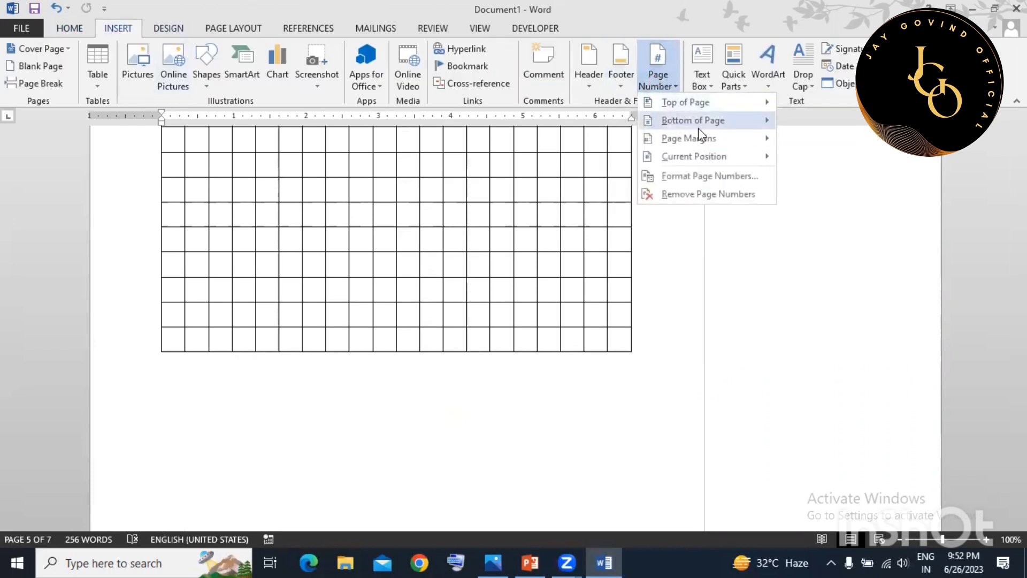
{"action": "mouse_move", "coordinate": [707, 104]}
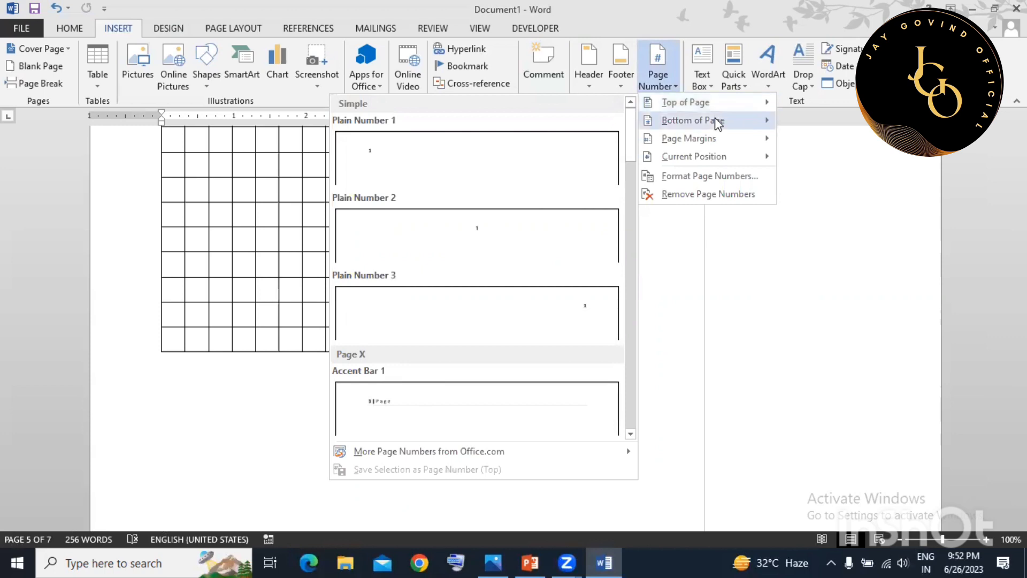
{"action": "left_click", "coordinate": [660, 285]}
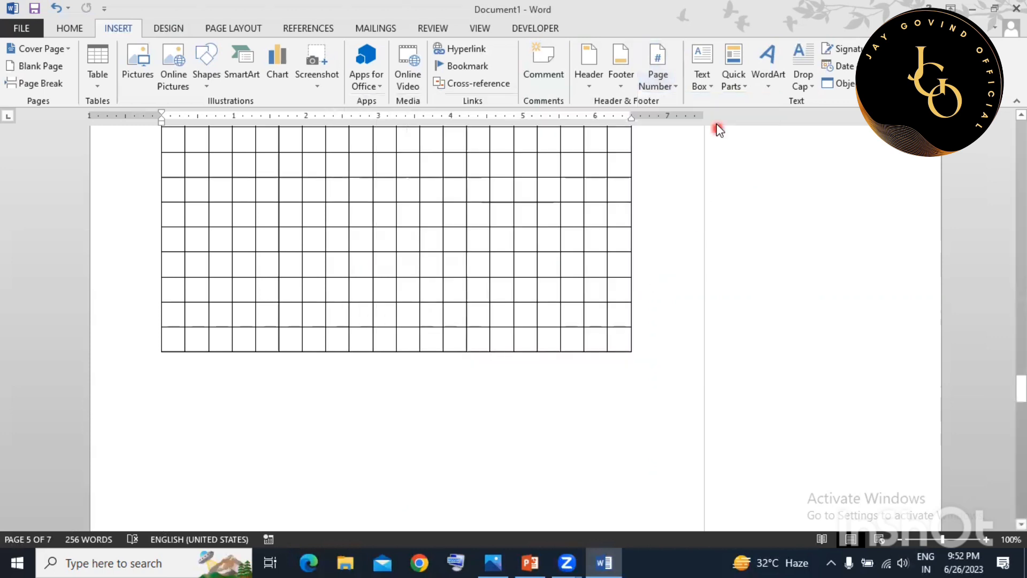
{"action": "scroll", "coordinate": [633, 270], "scroll_direction": "down", "scroll_amount": 3}
{"action": "scroll", "coordinate": [631, 274], "scroll_direction": "down", "scroll_amount": 18}
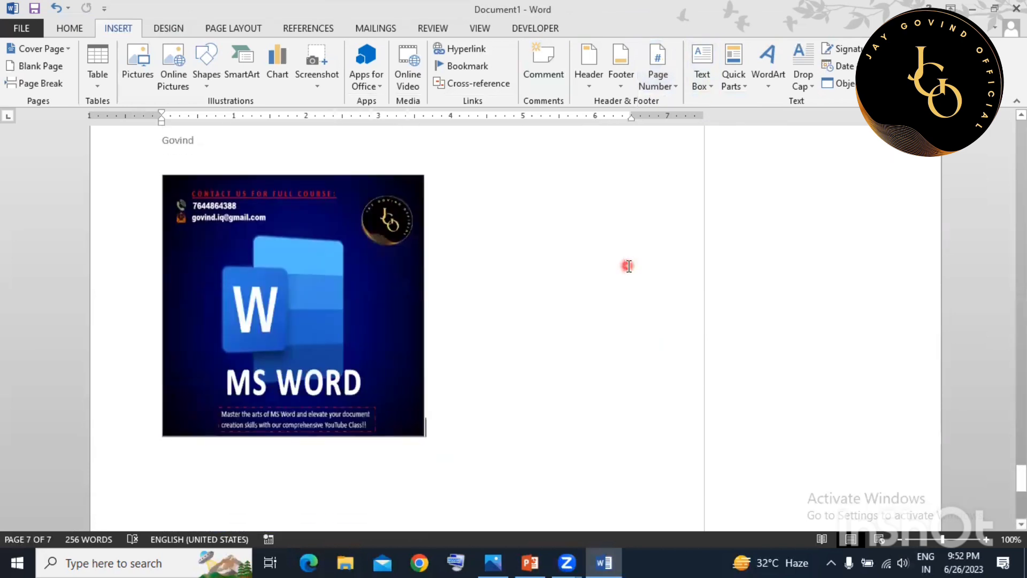
Draw a custom text box and move it onto the picture's top-right corner.
{"action": "scroll", "coordinate": [554, 272], "scroll_direction": "up", "scroll_amount": 1}
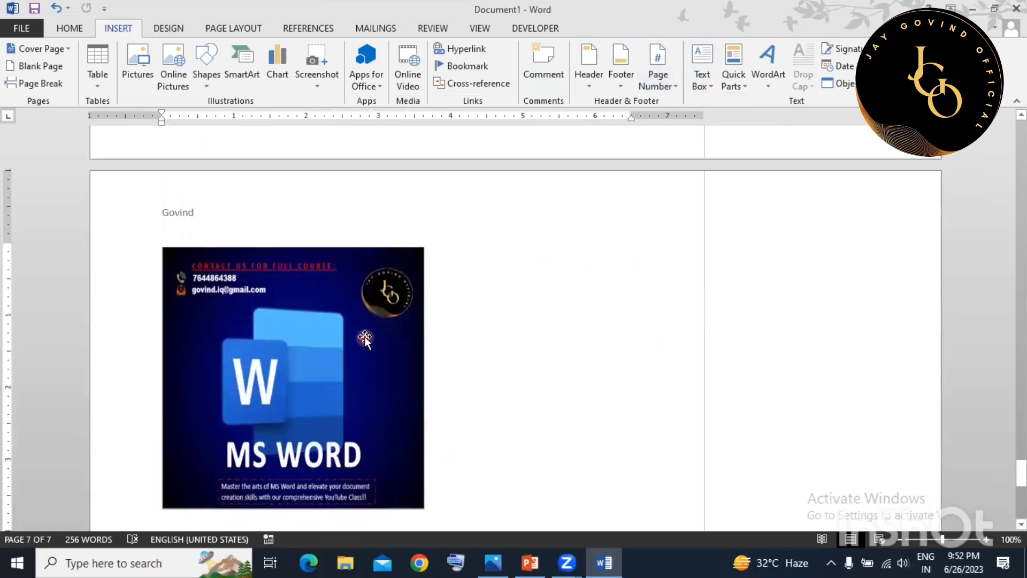
{"action": "left_click", "coordinate": [560, 324]}
{"action": "left_click", "coordinate": [698, 81]}
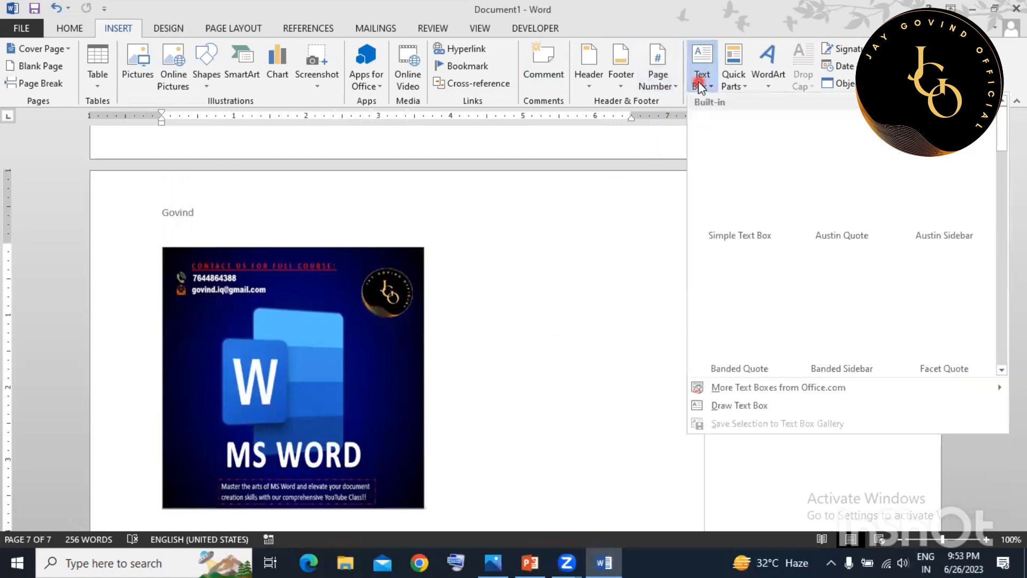
{"action": "left_click", "coordinate": [740, 406]}
{"action": "left_click_drag", "start_coordinate": [738, 406], "coordinate": [760, 479]}
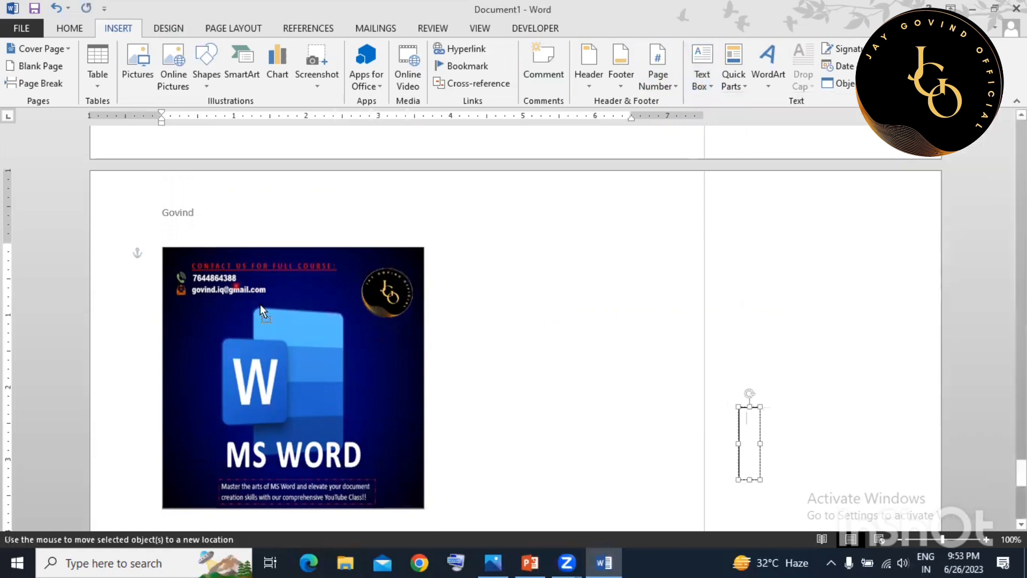
{"action": "left_click", "coordinate": [741, 406]}
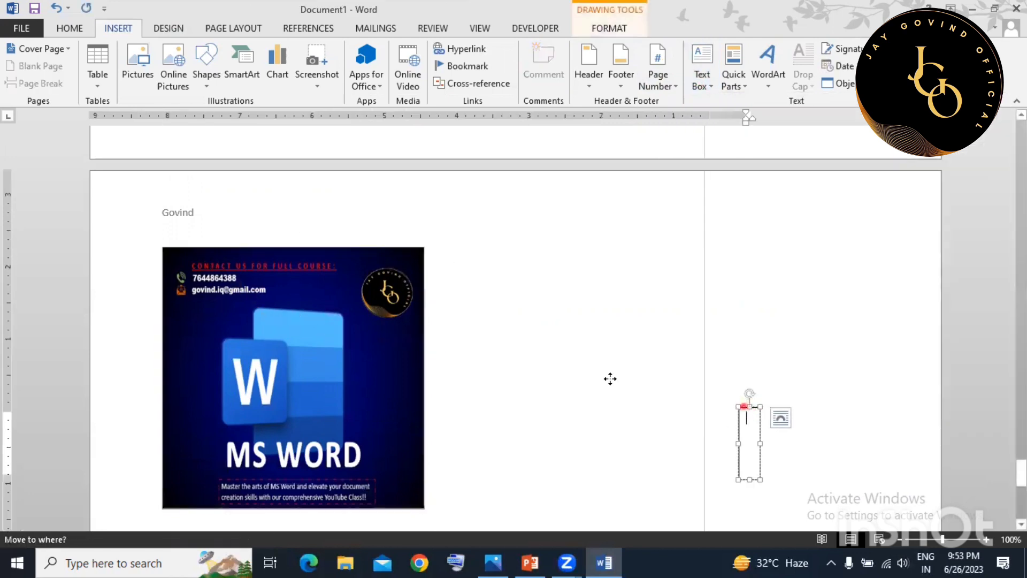
{"action": "left_click_drag", "start_coordinate": [610, 378], "coordinate": [387, 276]}
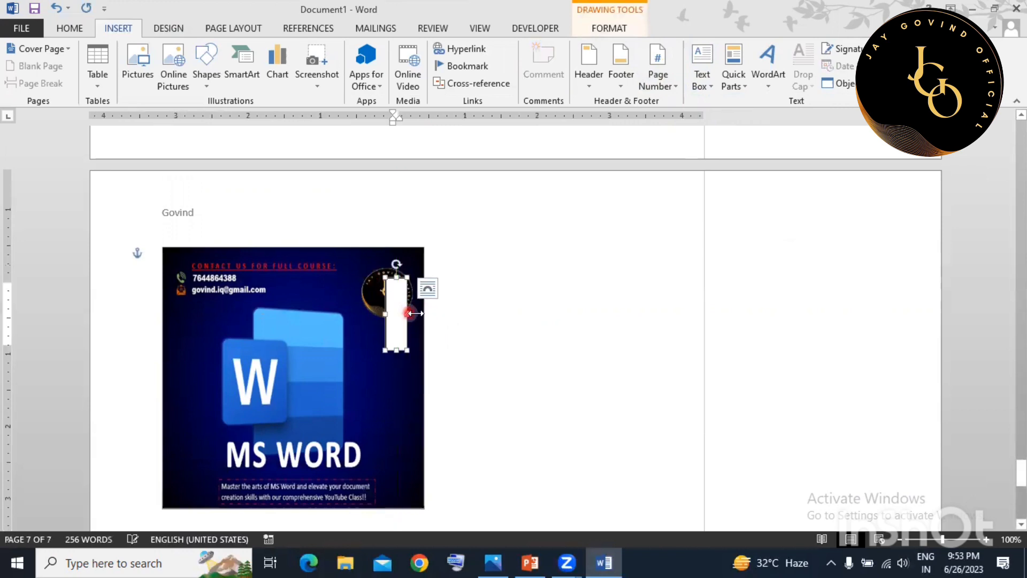
Widen the text box, type sample text into it, and move it to the page top.
{"action": "left_click_drag", "start_coordinate": [408, 313], "coordinate": [614, 314]}
{"action": "left_click", "coordinate": [478, 314]}
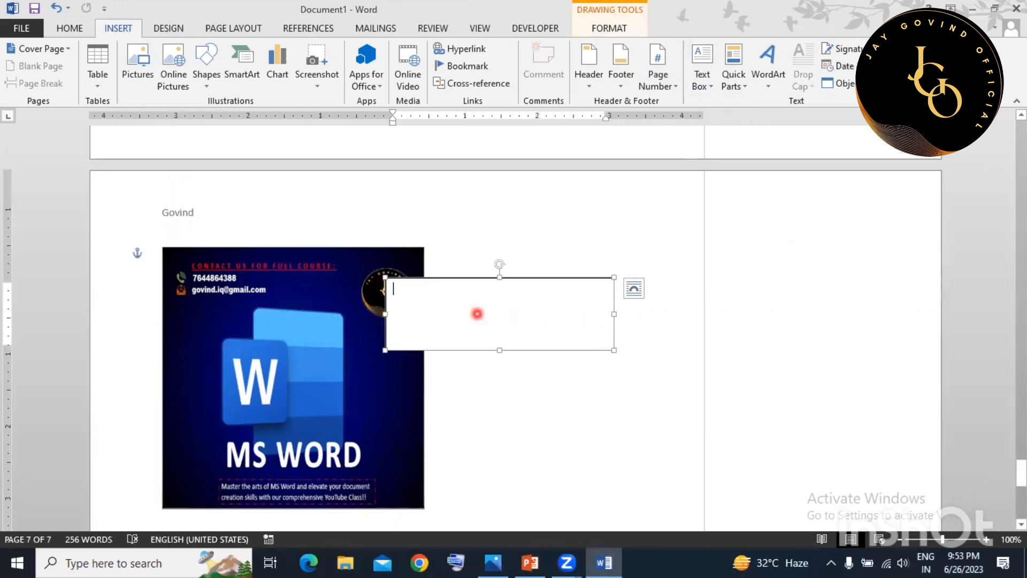
{"action": "type", "text": "jhf"}
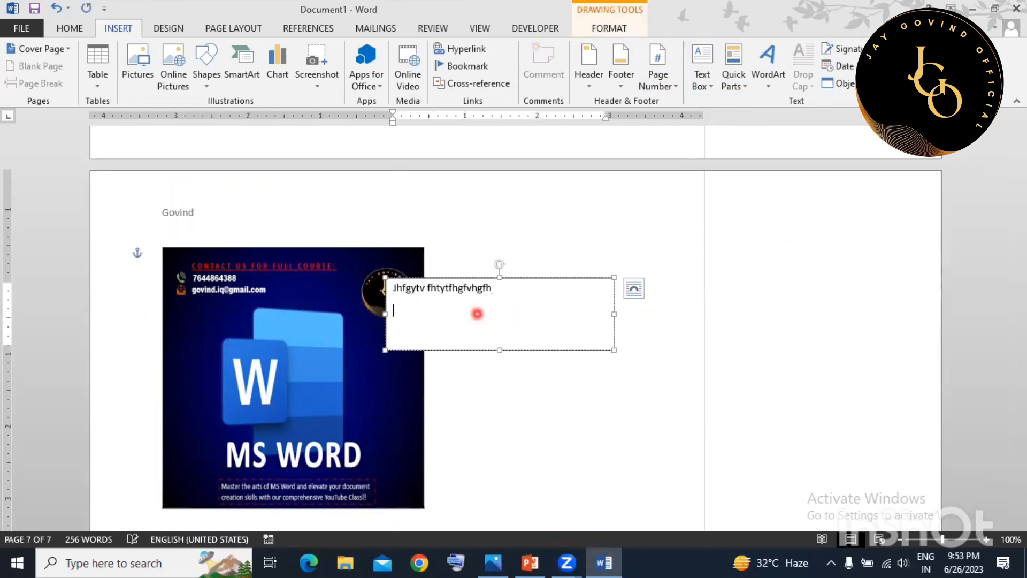
{"action": "type", "text": "bhjbhj"}
{"action": "left_click", "coordinate": [486, 378]}
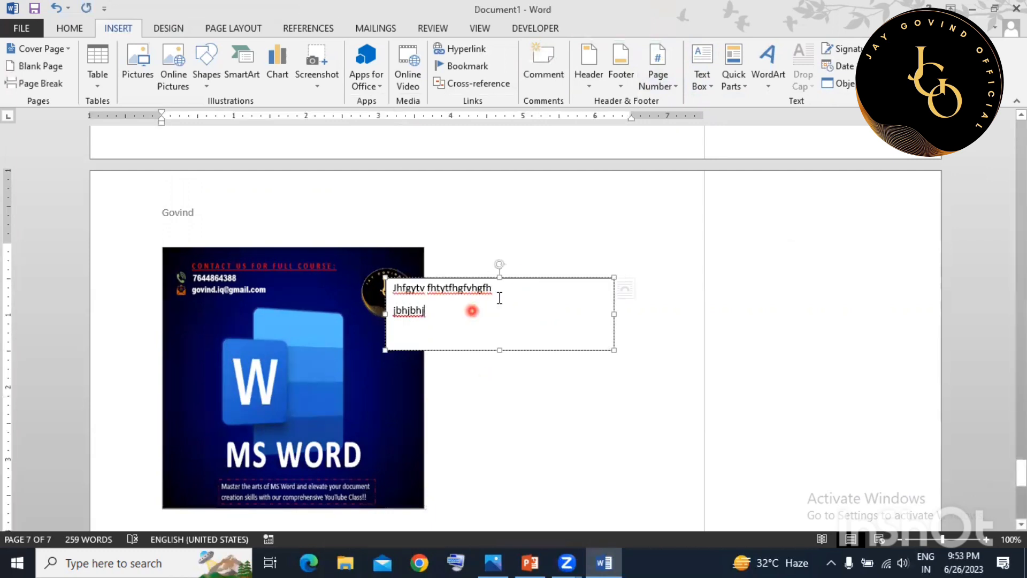
{"action": "left_click_drag", "start_coordinate": [524, 279], "coordinate": [589, 183]}
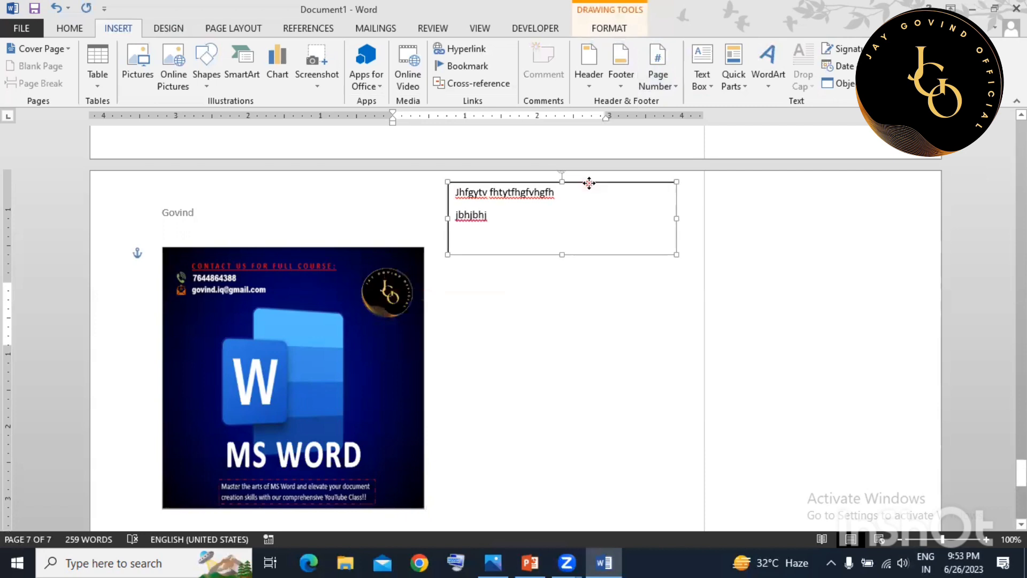
{"action": "left_click", "coordinate": [604, 357]}
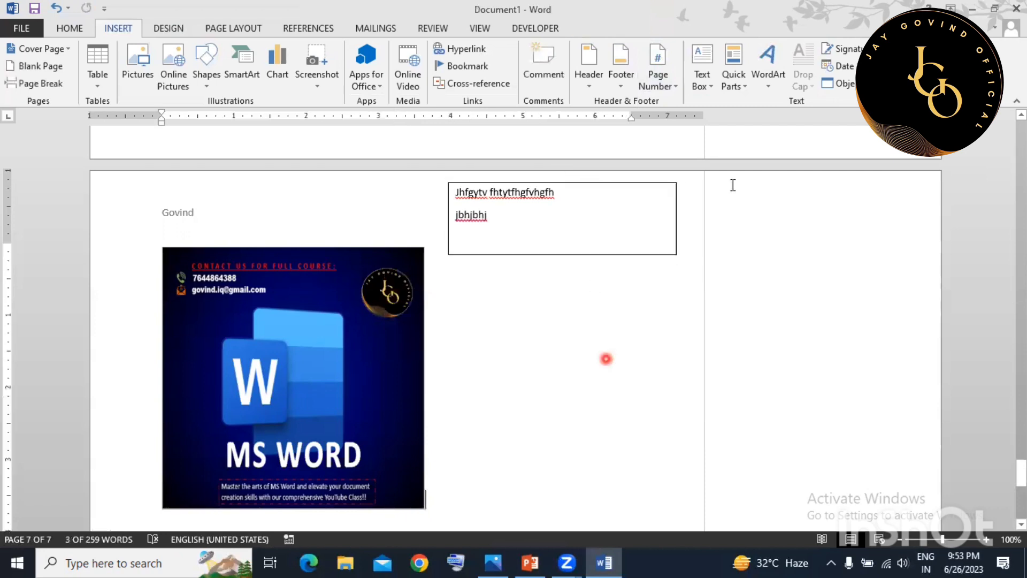
{"action": "left_click", "coordinate": [739, 89]}
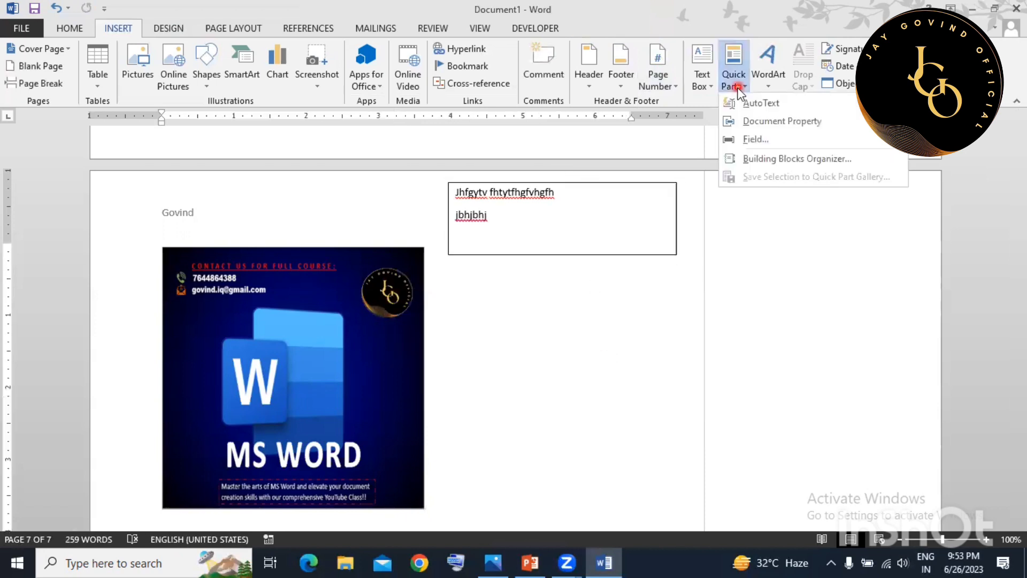
{"action": "mouse_move", "coordinate": [758, 107]}
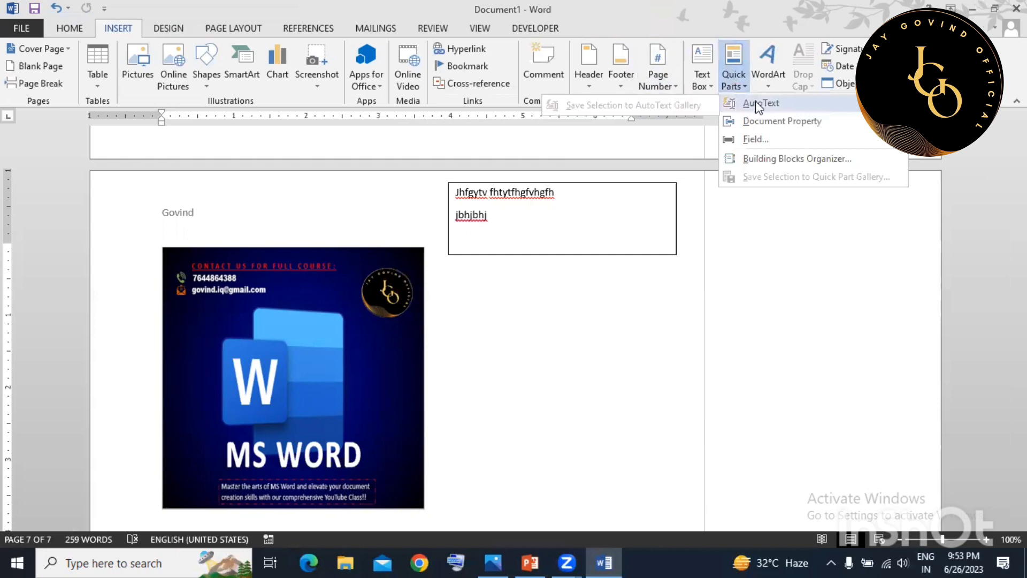
{"action": "left_click", "coordinate": [719, 232]}
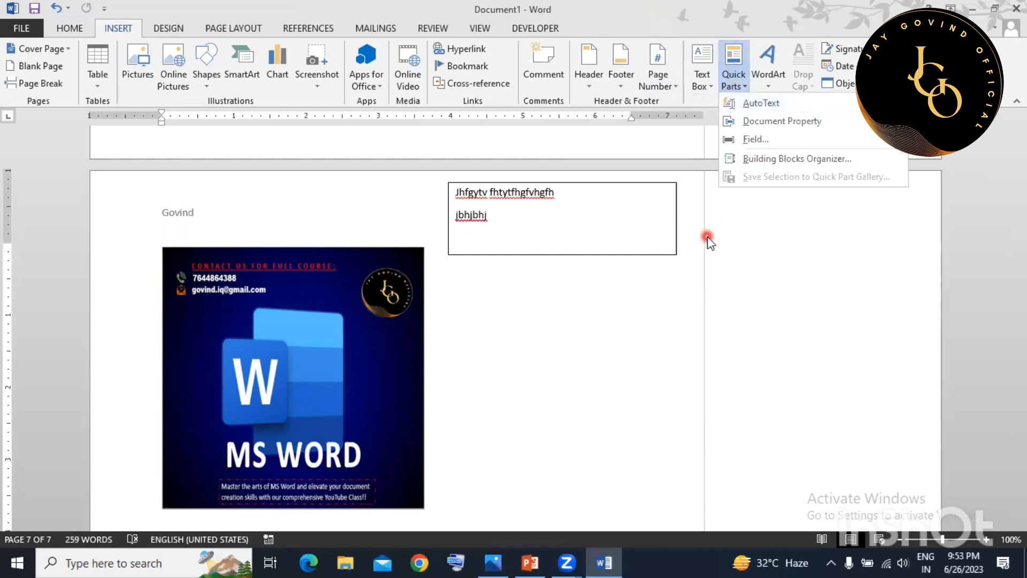
{"action": "left_click", "coordinate": [611, 428]}
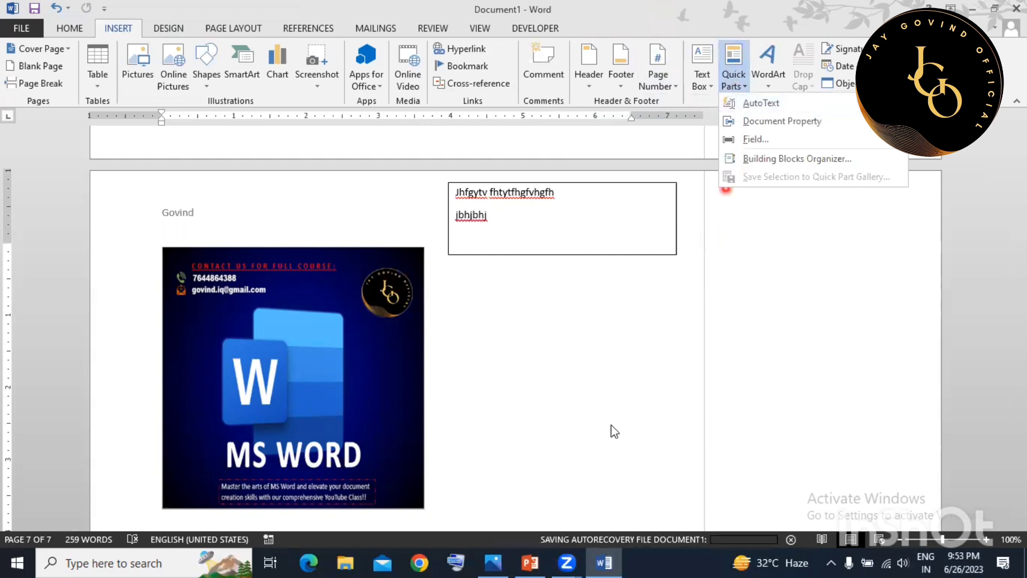
{"action": "left_click", "coordinate": [739, 92]}
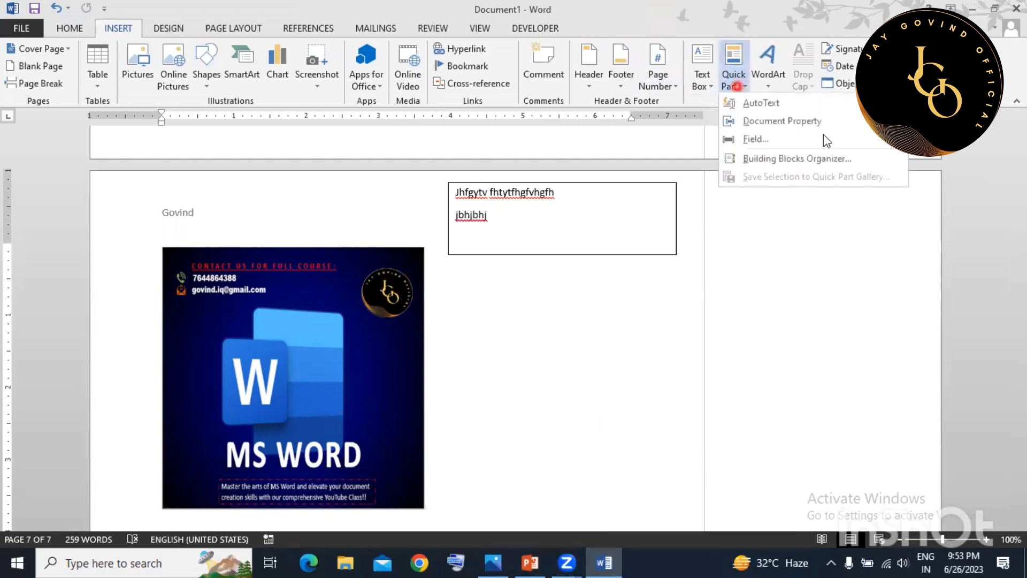
{"action": "left_click", "coordinate": [599, 349]}
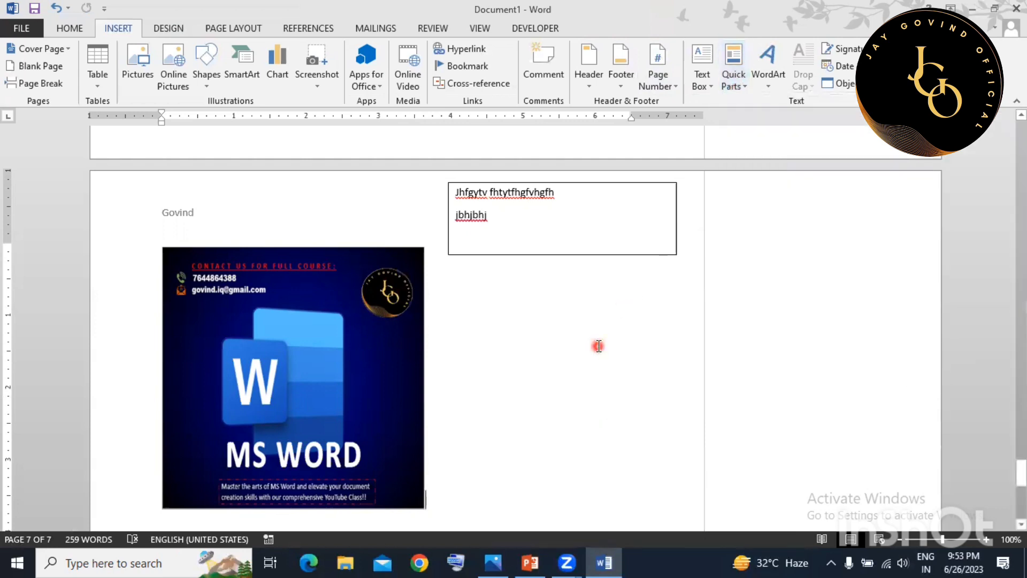
Place the insertion point just after the MS WORD picture.
{"action": "left_click", "coordinate": [765, 83]}
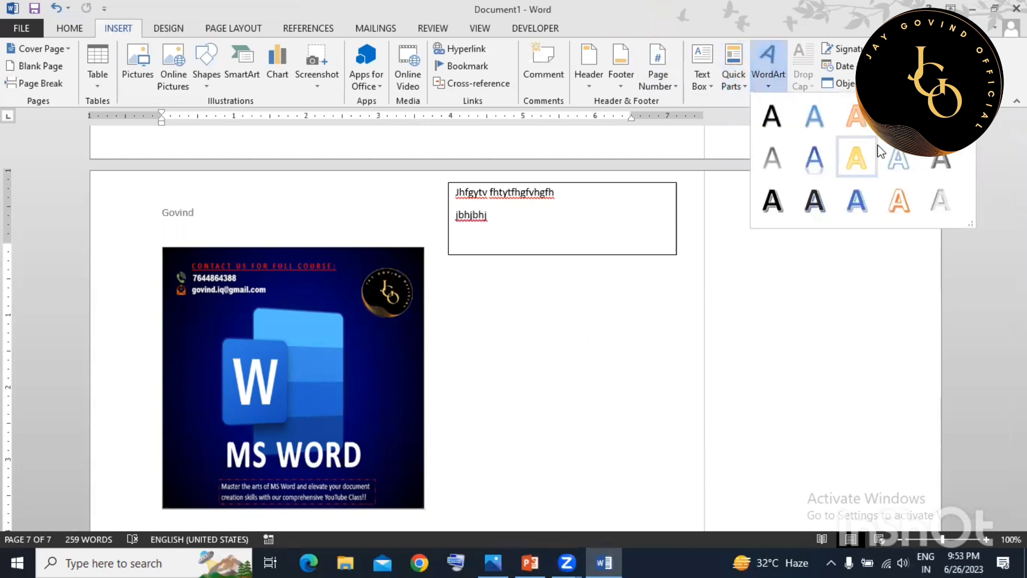
{"action": "left_click", "coordinate": [559, 345]}
{"action": "scroll", "coordinate": [401, 304], "scroll_direction": "down", "scroll_amount": 5}
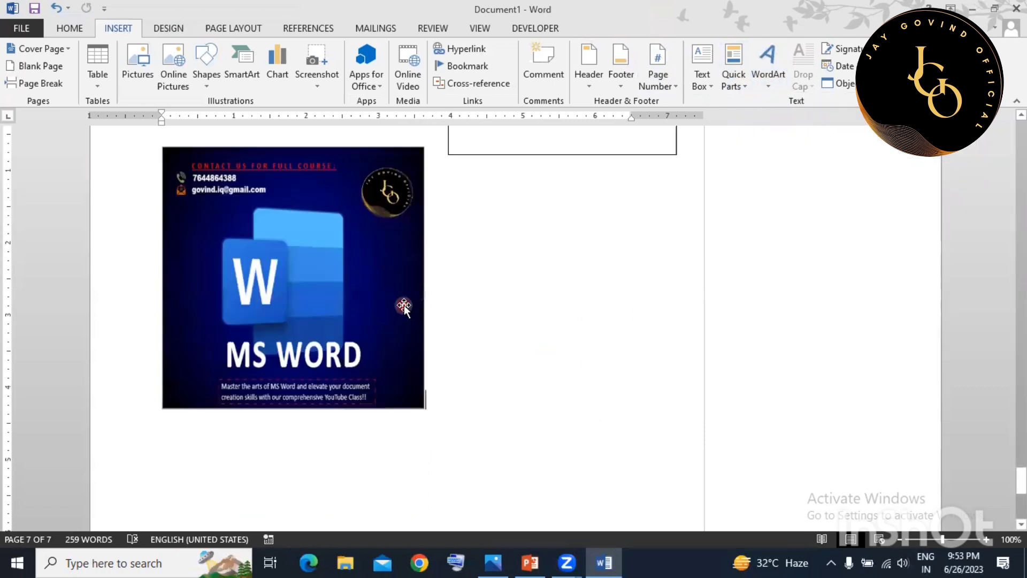
{"action": "left_click", "coordinate": [338, 317]}
{"action": "left_click", "coordinate": [471, 295]}
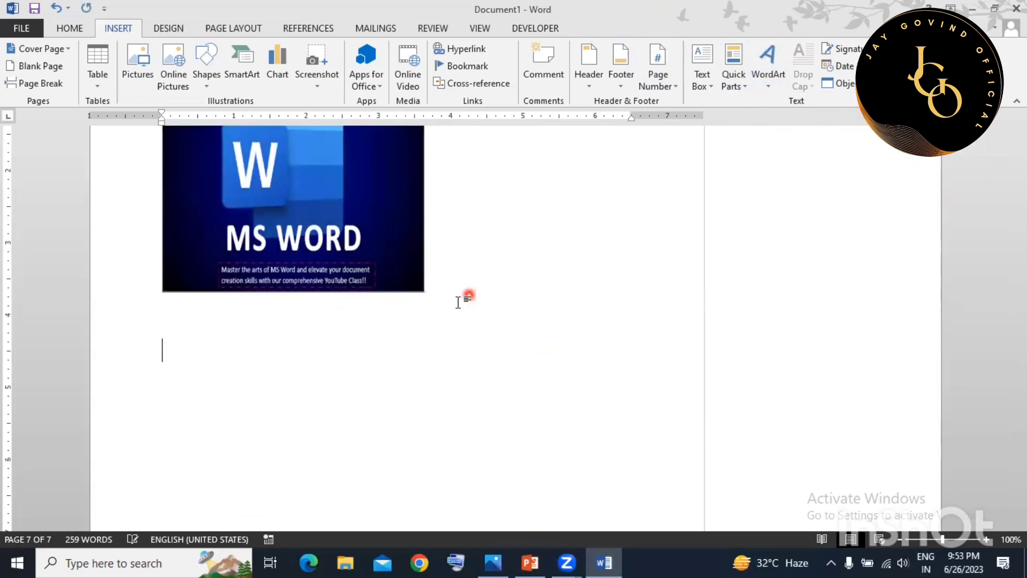
{"action": "scroll", "coordinate": [470, 297], "scroll_direction": "down", "scroll_amount": 2}
Insert gold WordArt reading 'jkhuhukhyiuhiuhiu' and enlarge its box.
{"action": "left_click", "coordinate": [767, 74]}
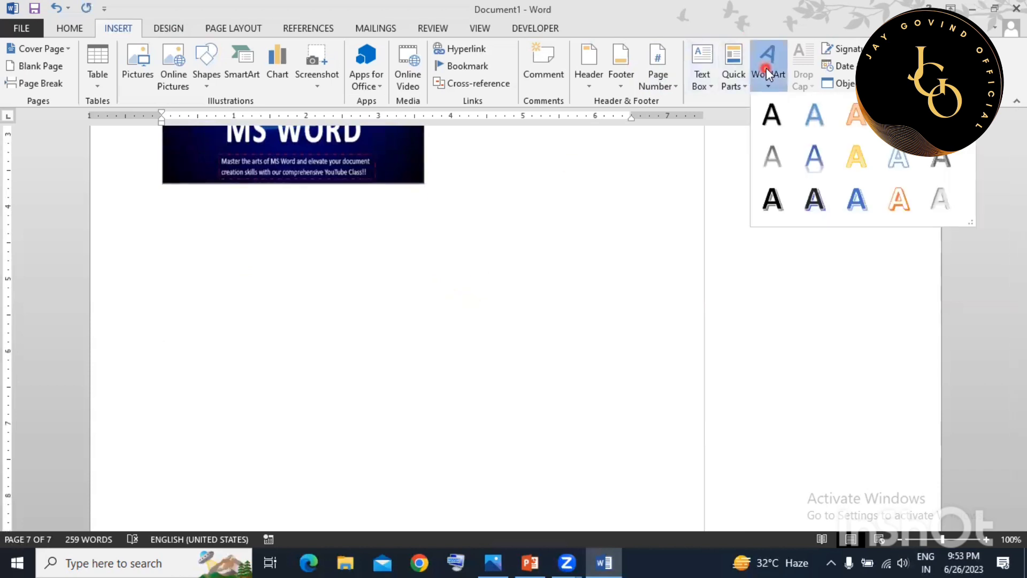
{"action": "left_click", "coordinate": [867, 149]}
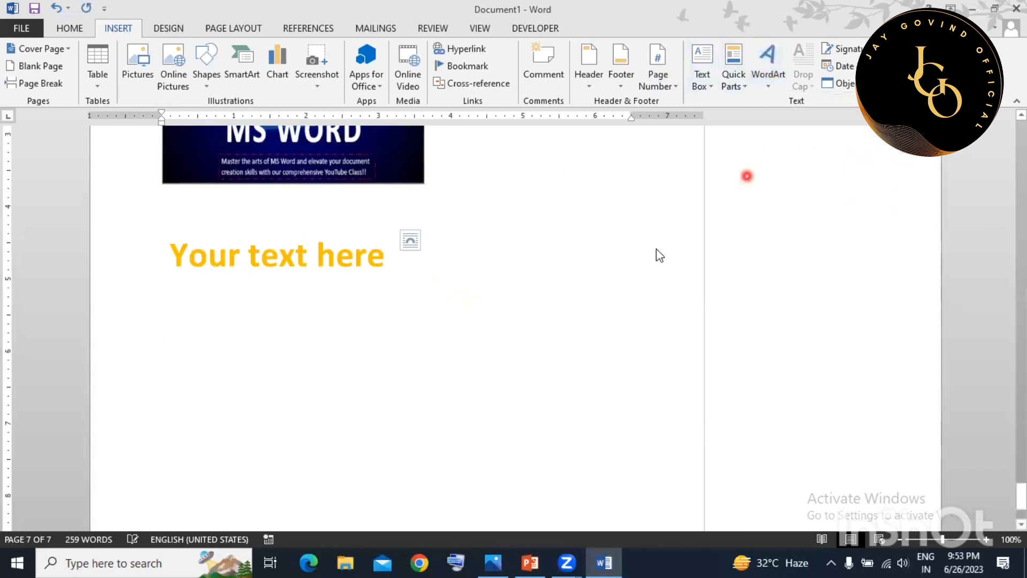
{"action": "type", "text": "jkhuhukhyiuhiuhiu"}
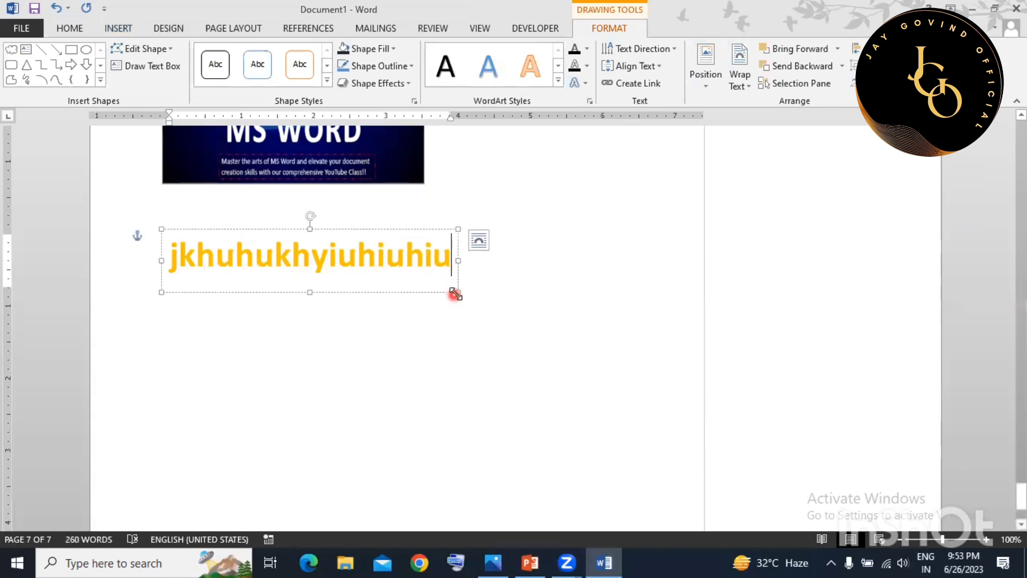
{"action": "left_click_drag", "start_coordinate": [558, 321], "coordinate": [600, 334]}
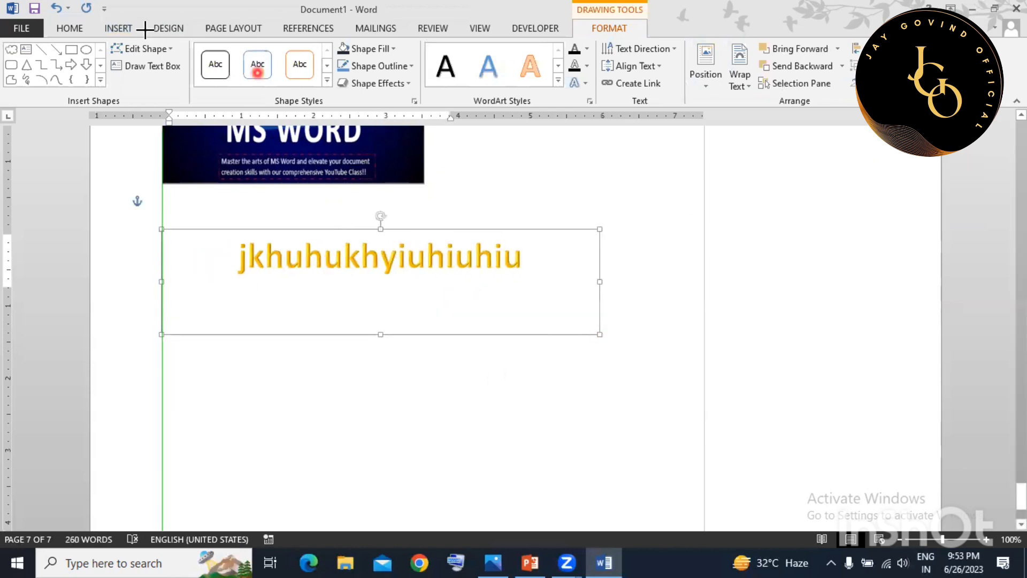
{"action": "left_click", "coordinate": [126, 34]}
{"action": "left_click", "coordinate": [624, 325]}
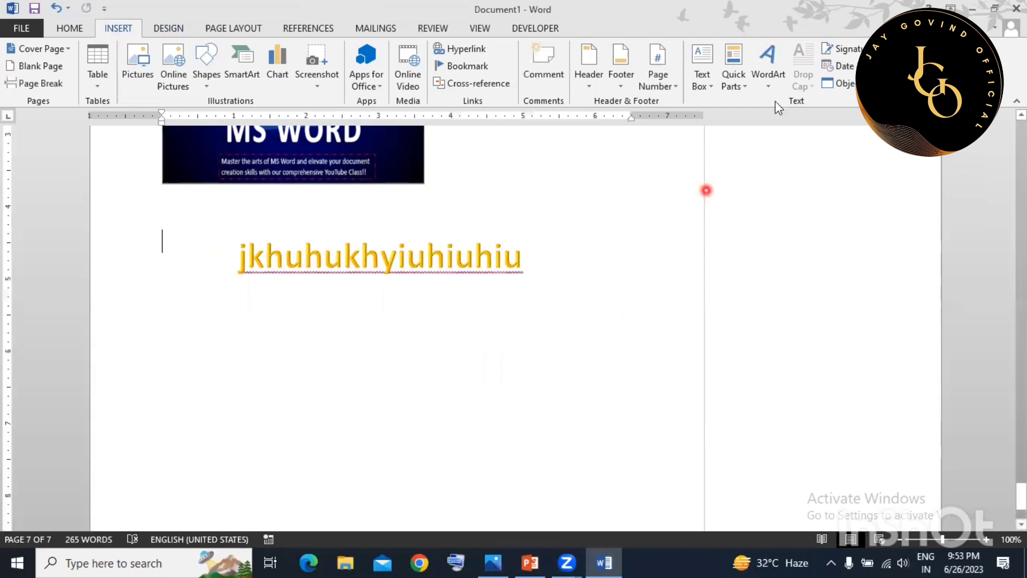
Give the paragraph under the Video heading on page 2 a Dropped capital P.
{"action": "scroll", "coordinate": [470, 401], "scroll_direction": "up", "scroll_amount": 15}
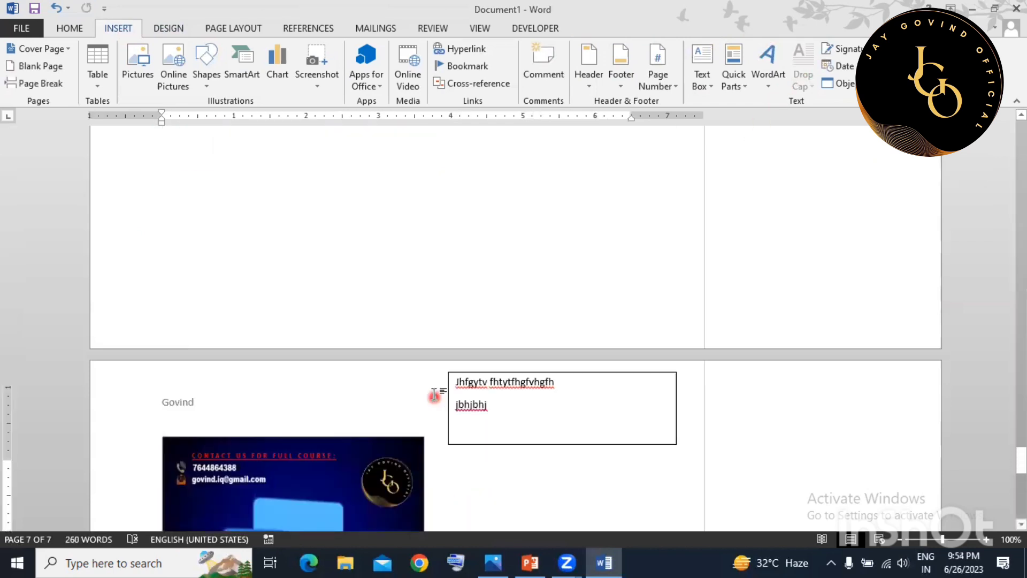
{"action": "scroll", "coordinate": [432, 381], "scroll_direction": "up", "scroll_amount": 15}
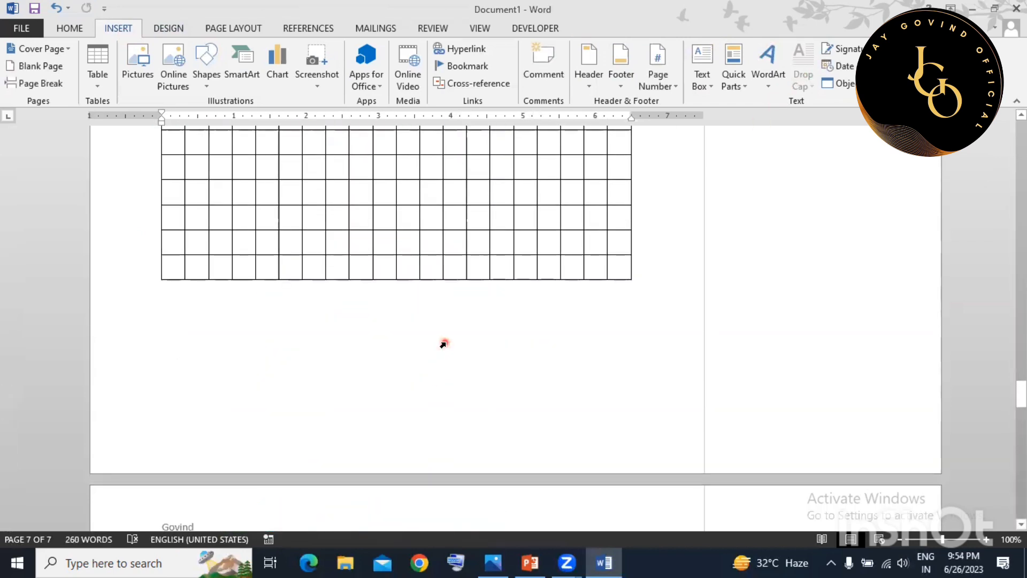
{"action": "left_click", "coordinate": [446, 342]}
{"action": "key", "text": "Left"}
{"action": "key", "text": "Left"}
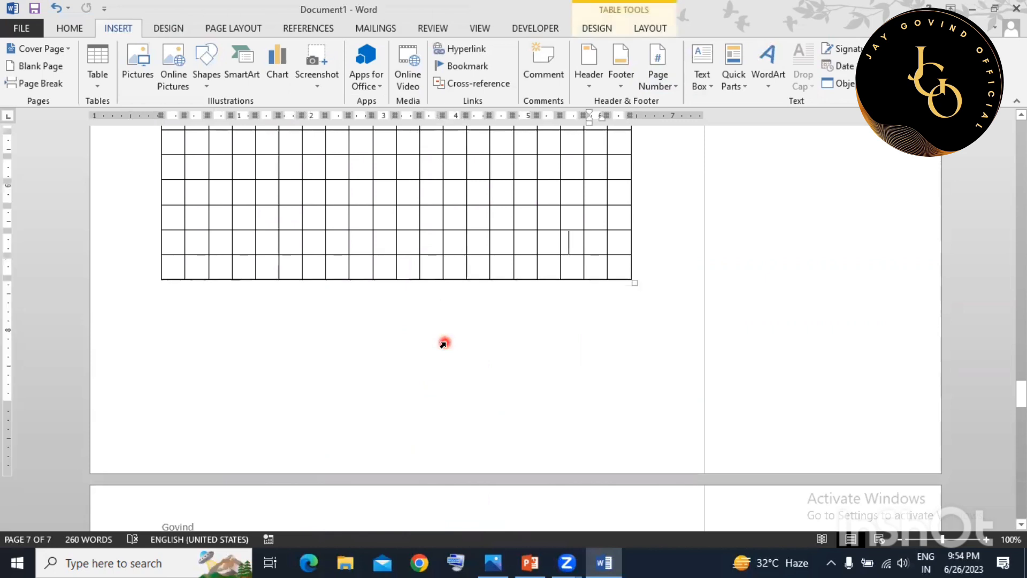
{"action": "key", "text": "ctrl+Home"}
{"action": "scroll", "coordinate": [433, 340], "scroll_direction": "down", "scroll_amount": 4}
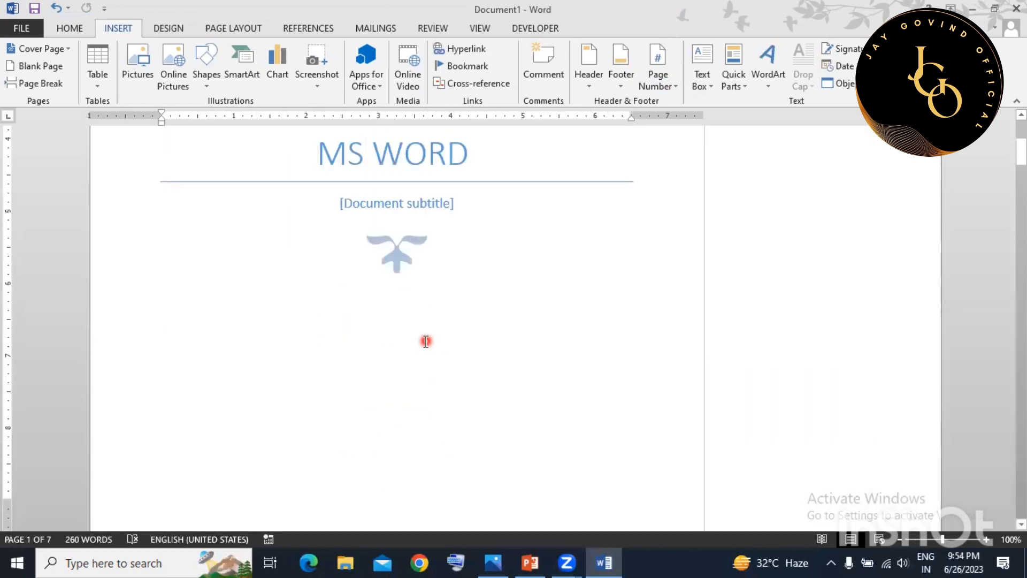
{"action": "scroll", "coordinate": [423, 340], "scroll_direction": "down", "scroll_amount": 12}
{"action": "left_click", "coordinate": [331, 310]}
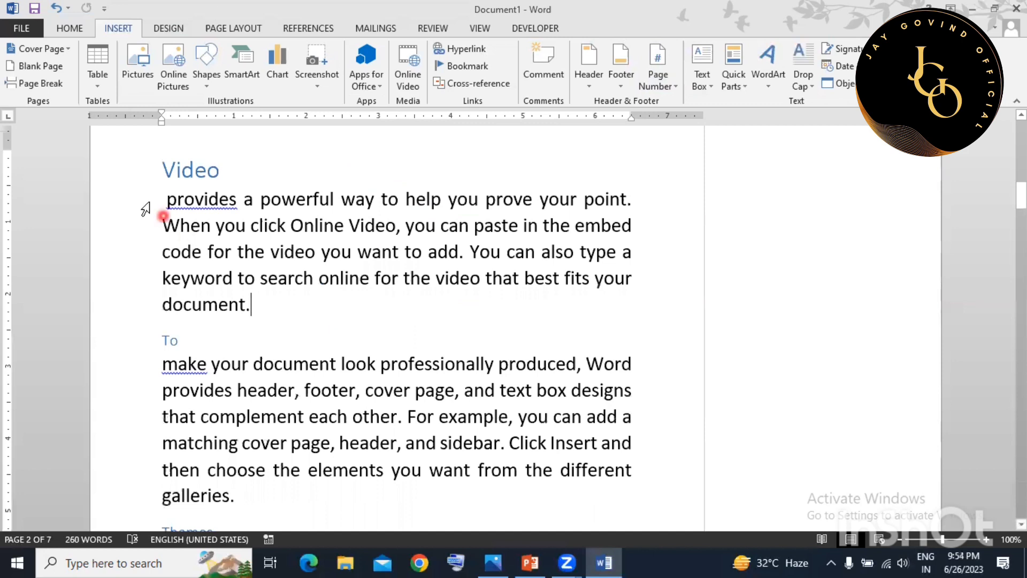
{"action": "left_click_drag", "start_coordinate": [156, 199], "coordinate": [257, 301]}
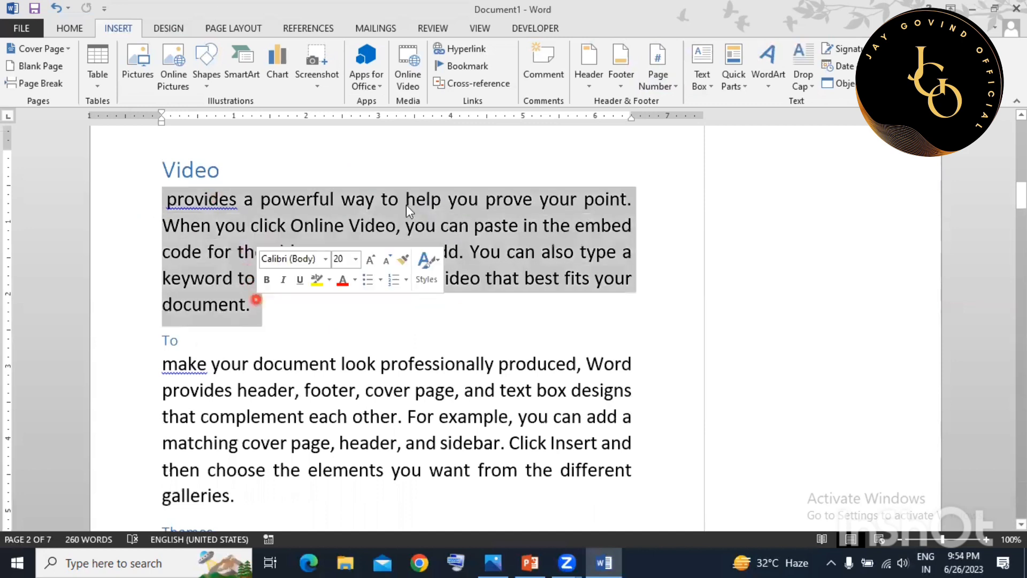
{"action": "left_click", "coordinate": [803, 80]}
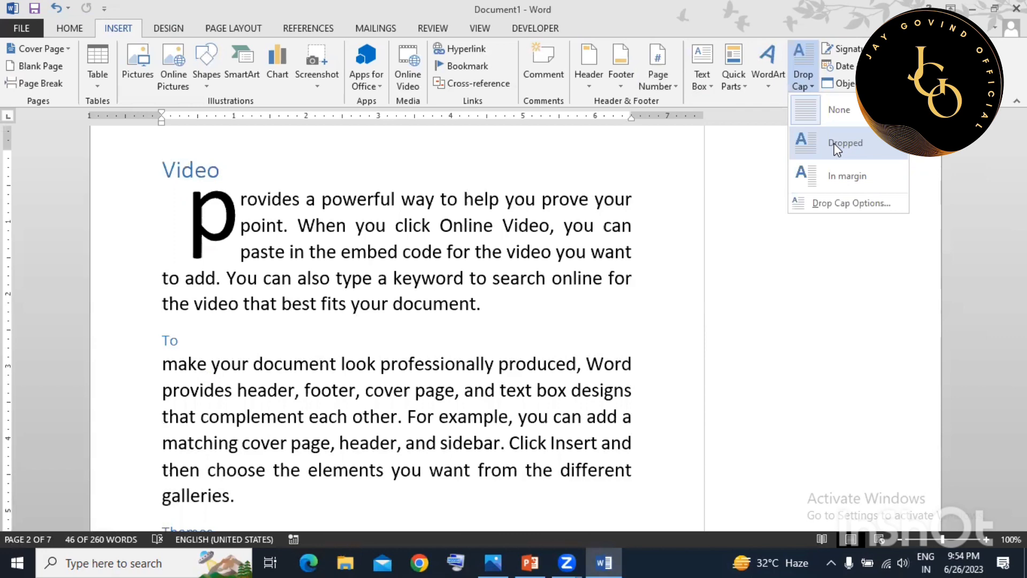
{"action": "left_click", "coordinate": [836, 148]}
{"action": "left_click", "coordinate": [442, 316]}
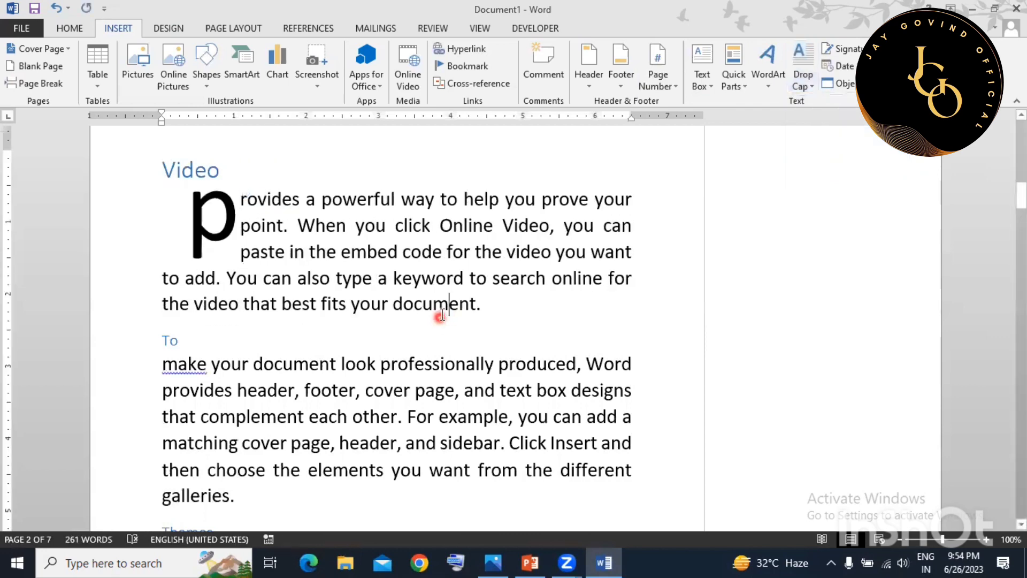
{"action": "scroll", "coordinate": [442, 316], "scroll_direction": "down", "scroll_amount": 1}
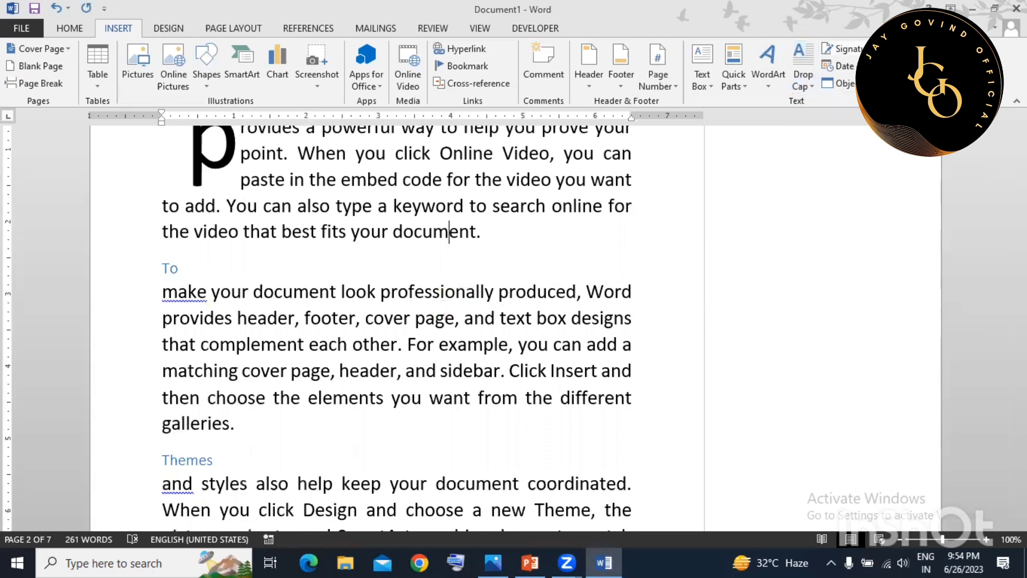
Look through the Signature Line and Object menus without inserting anything.
{"action": "left_click", "coordinate": [895, 49]}
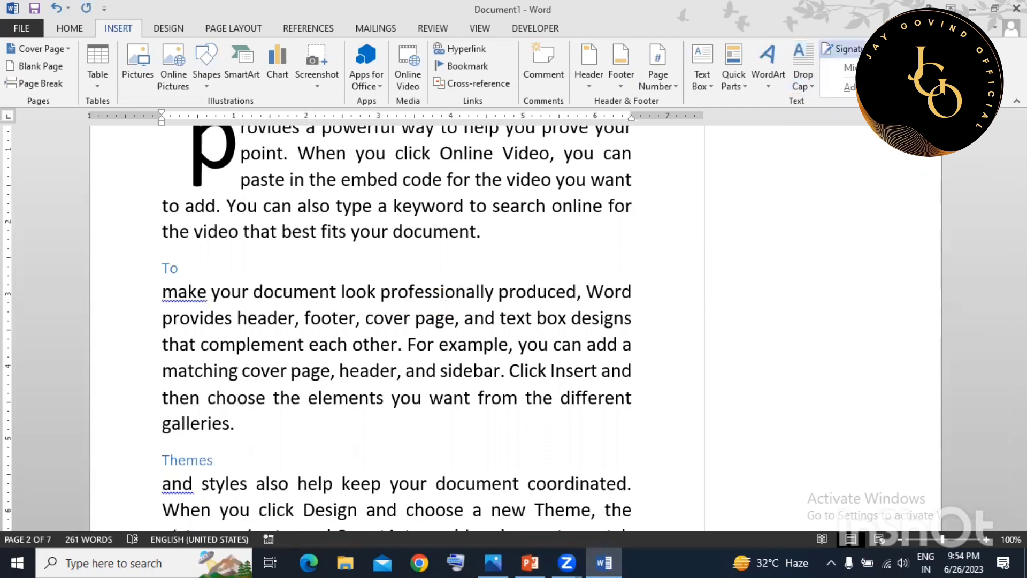
{"action": "left_click", "coordinate": [634, 271]}
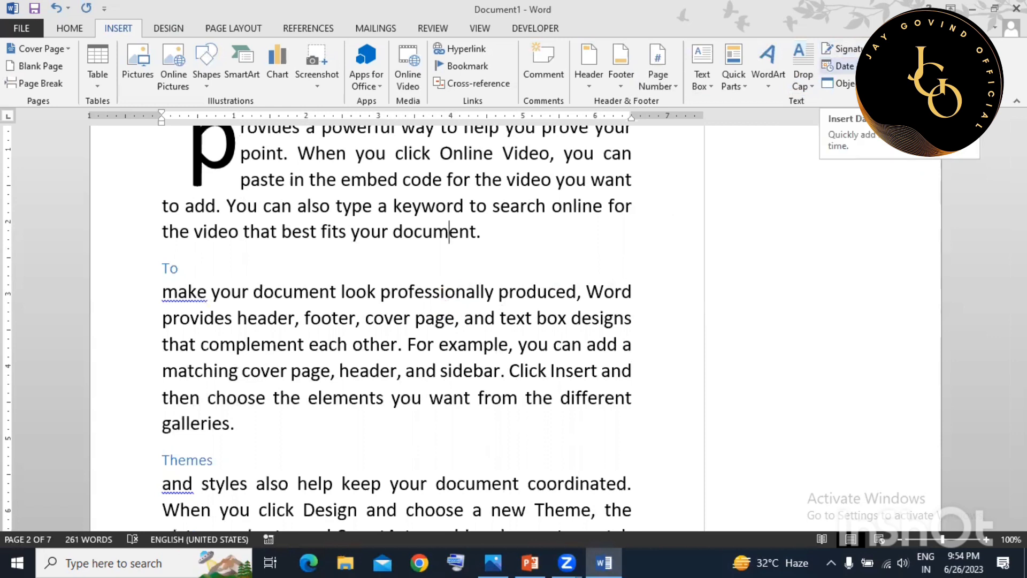
{"action": "left_click", "coordinate": [869, 83]}
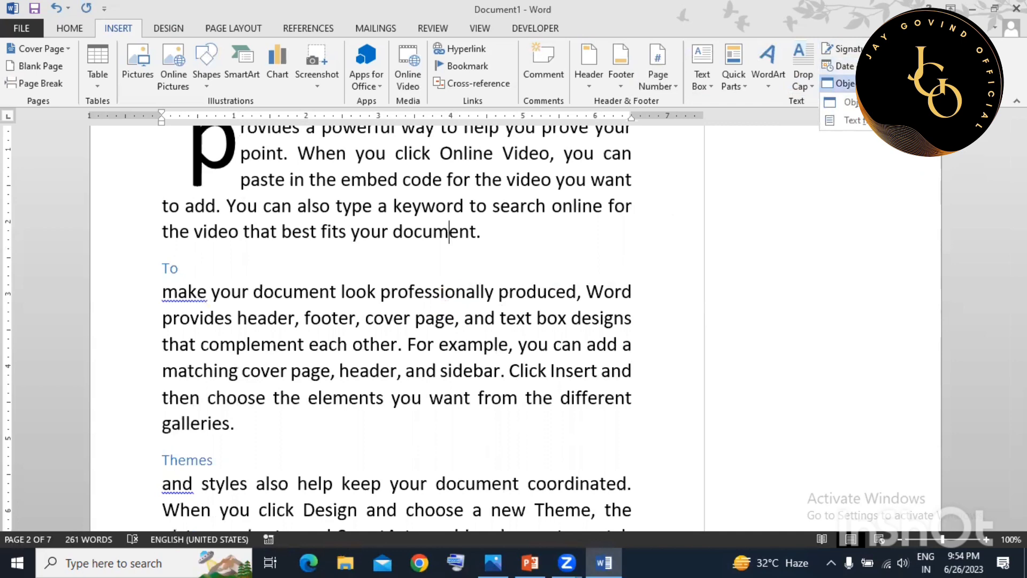
{"action": "left_click", "coordinate": [655, 261]}
{"action": "scroll", "coordinate": [645, 259], "scroll_direction": "down", "scroll_amount": 15}
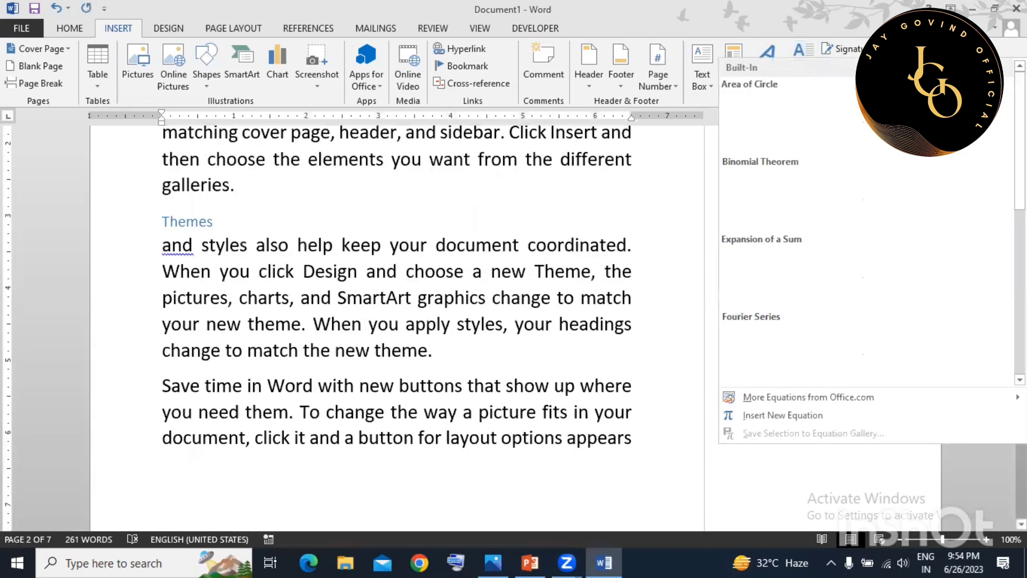
{"action": "scroll", "coordinate": [396, 321], "scroll_direction": "up", "scroll_amount": 3}
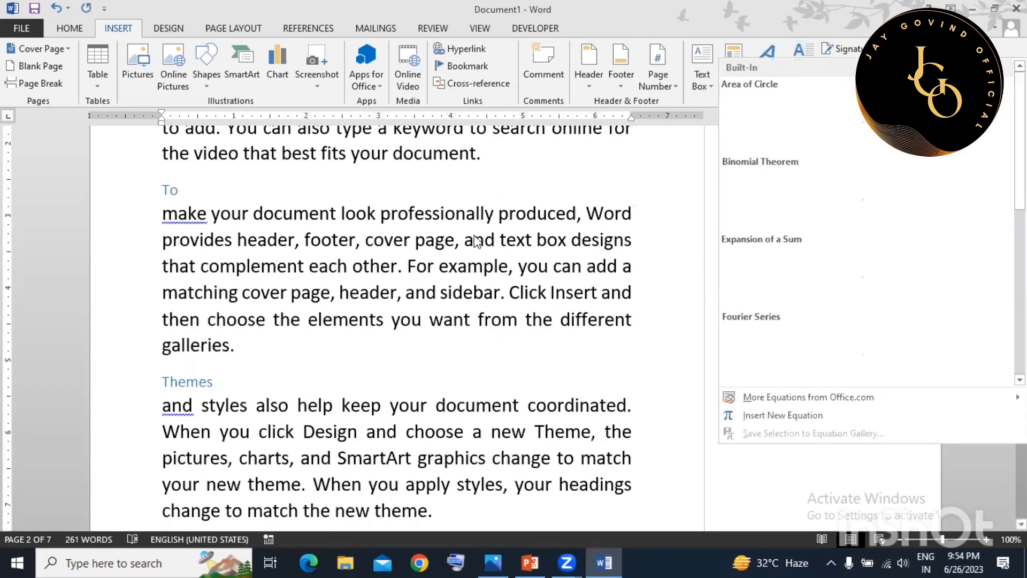
Insert the Area of Circle equation as a trial, then undo it.
{"action": "left_click", "coordinate": [803, 96]}
{"action": "left_click", "coordinate": [511, 175]}
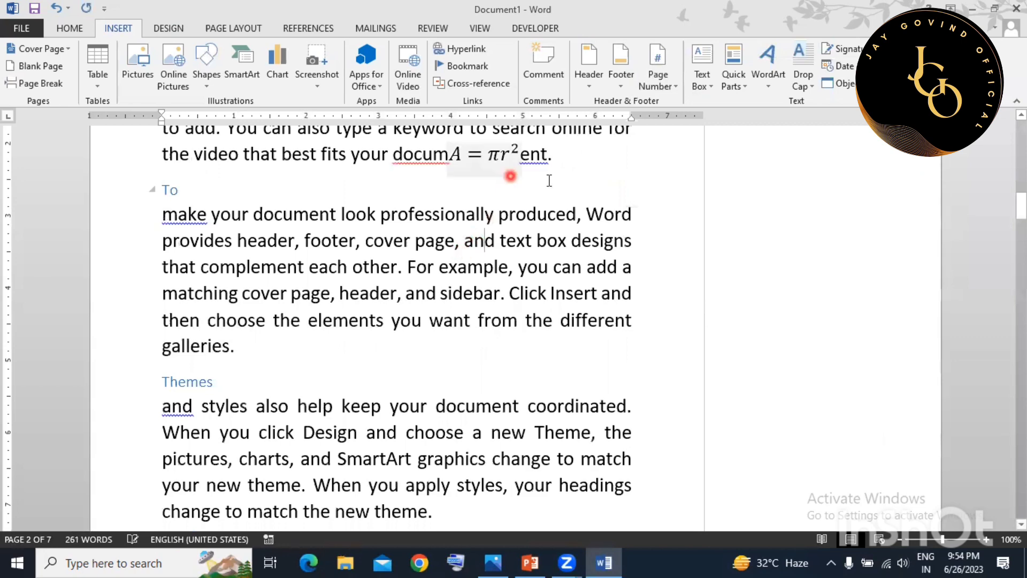
{"action": "key", "text": "ctrl+z"}
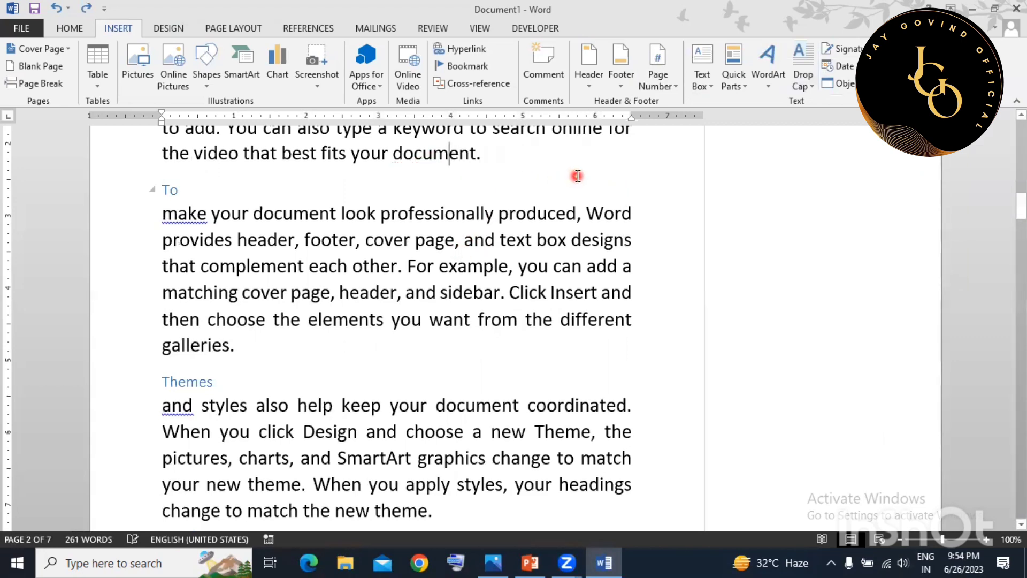
{"action": "scroll", "coordinate": [555, 265], "scroll_direction": "down", "scroll_amount": 3}
Start a new blank equation after 'galleries.' and browse the fraction and radical layouts.
{"action": "left_click", "coordinate": [302, 251]}
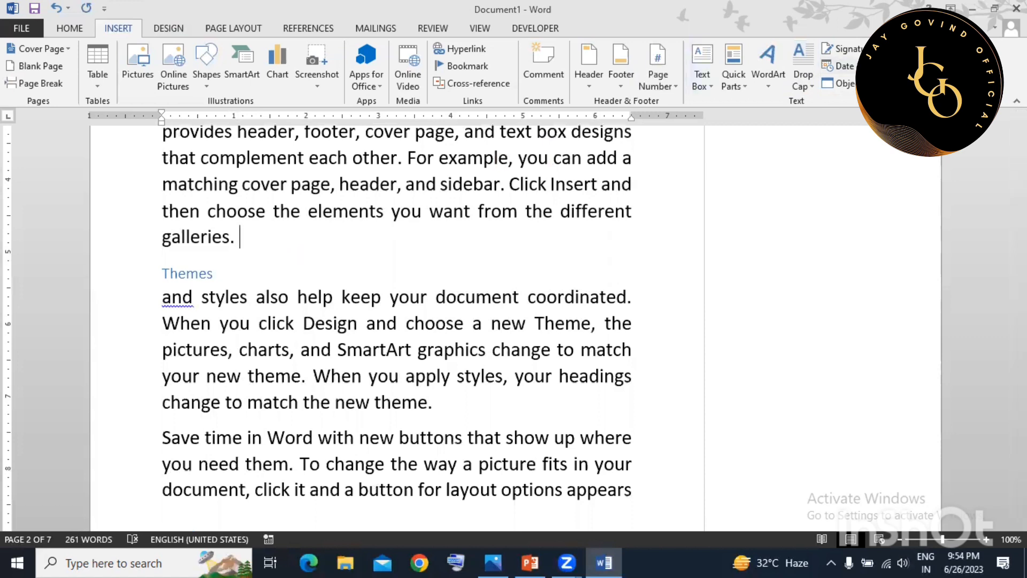
{"action": "left_click", "coordinate": [964, 49]}
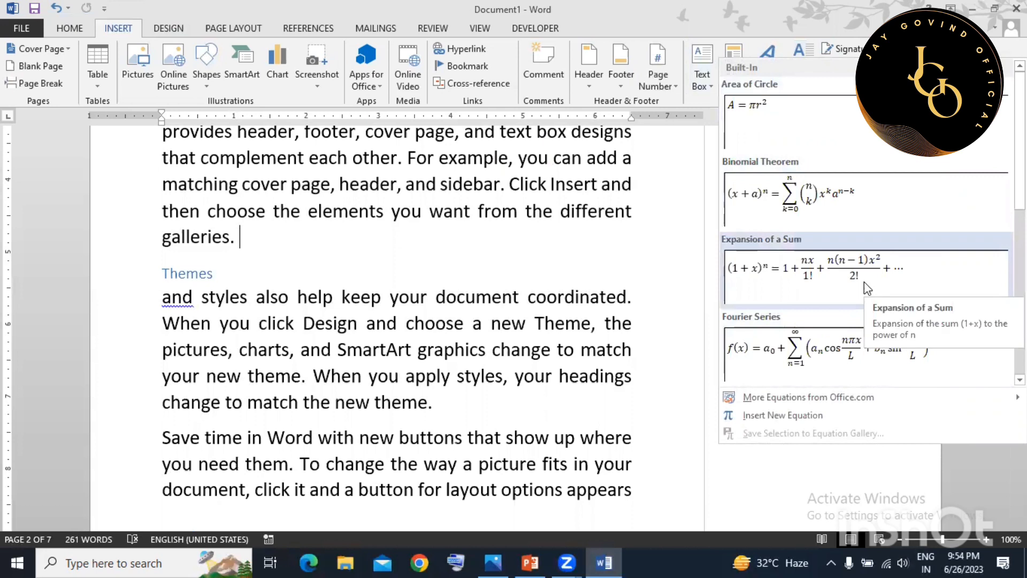
{"action": "left_click", "coordinate": [801, 416]}
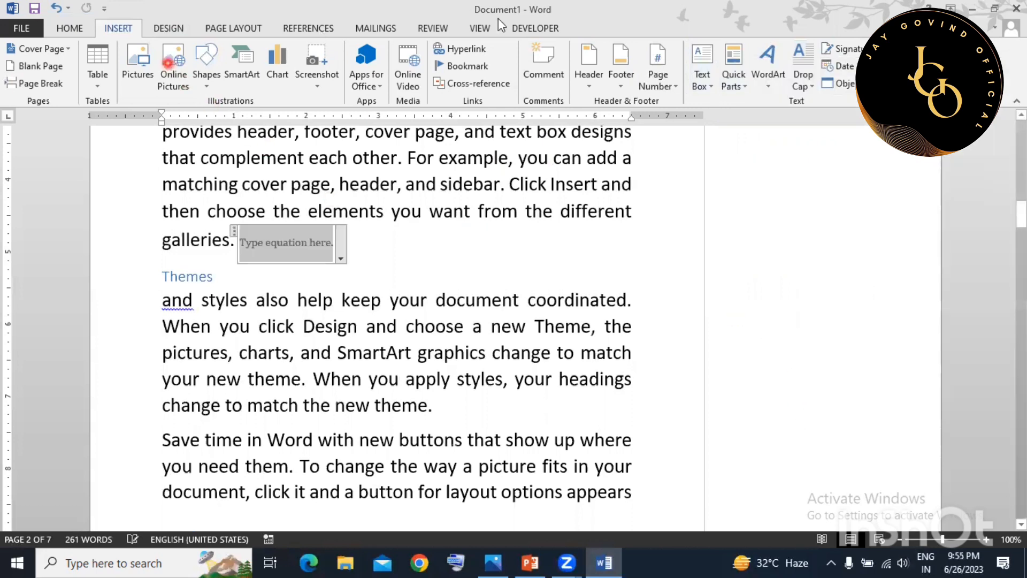
{"action": "left_click", "coordinate": [130, 56]}
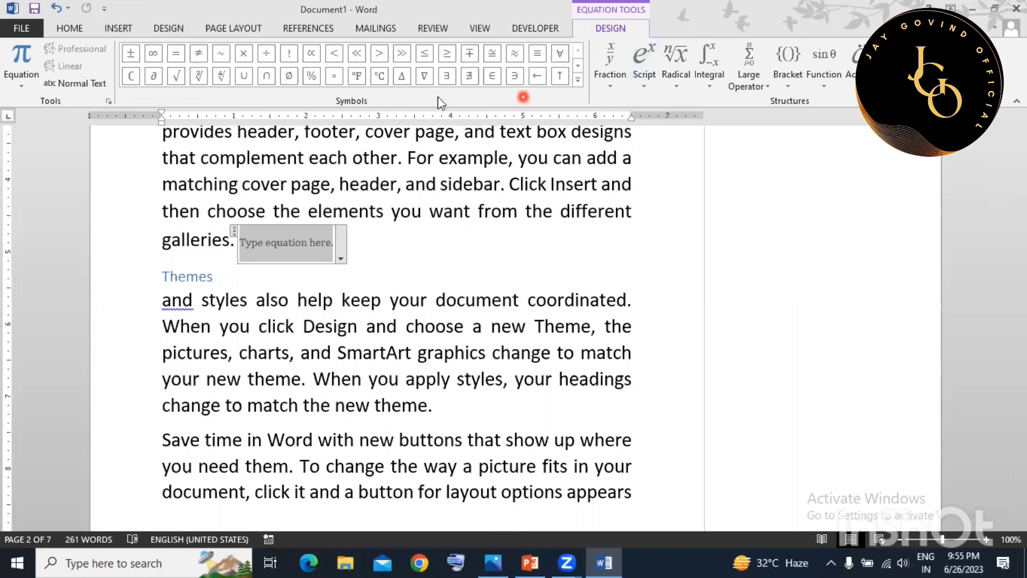
{"action": "left_click", "coordinate": [609, 86]}
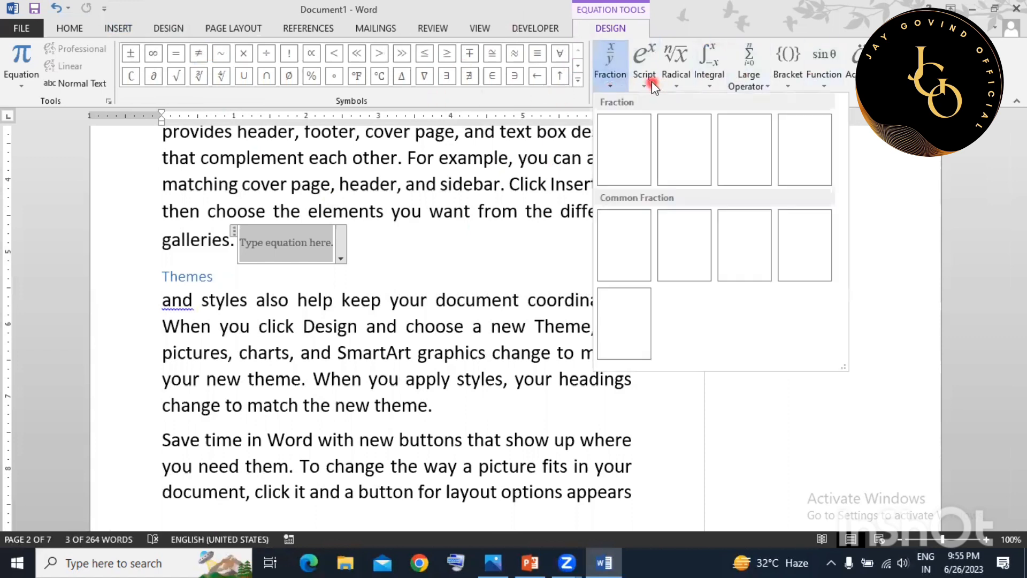
{"action": "left_click", "coordinate": [679, 81]}
{"action": "left_click", "coordinate": [677, 78]}
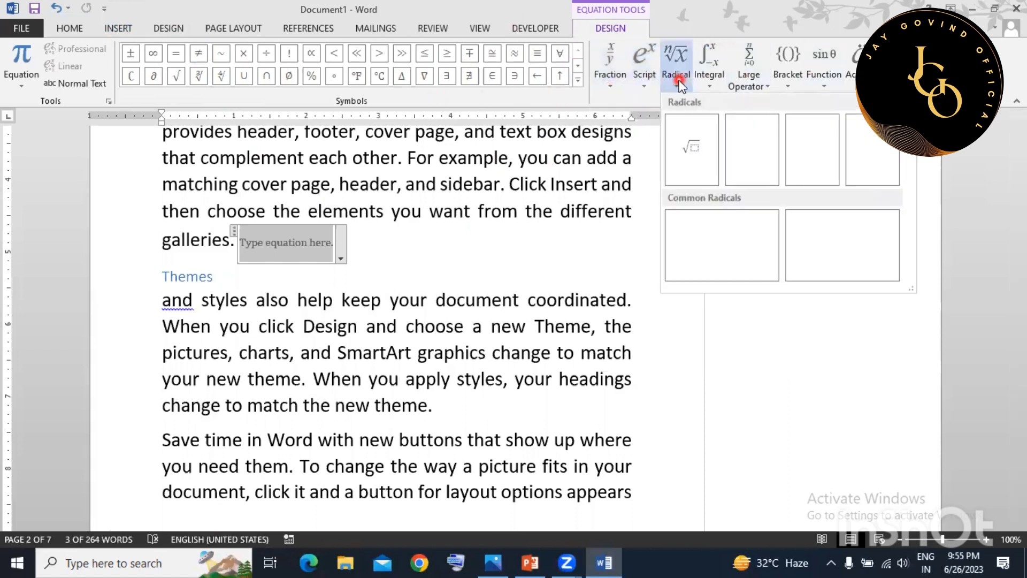
Browse the large operator layouts, then put the ∩ symbol from Basic Math into the equation.
{"action": "left_click", "coordinate": [744, 80]}
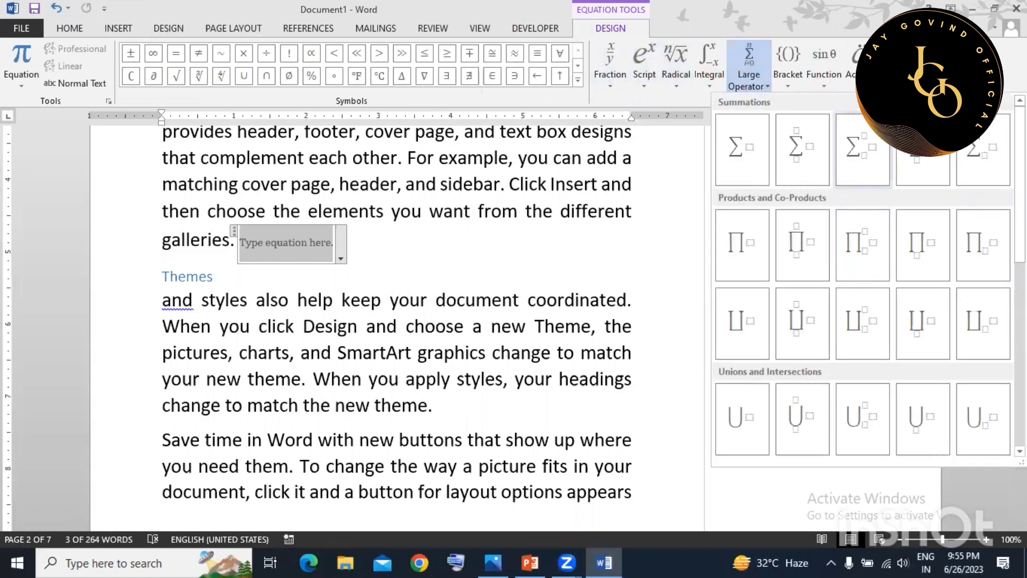
{"action": "left_click", "coordinate": [792, 77]}
{"action": "left_click", "coordinate": [578, 80]}
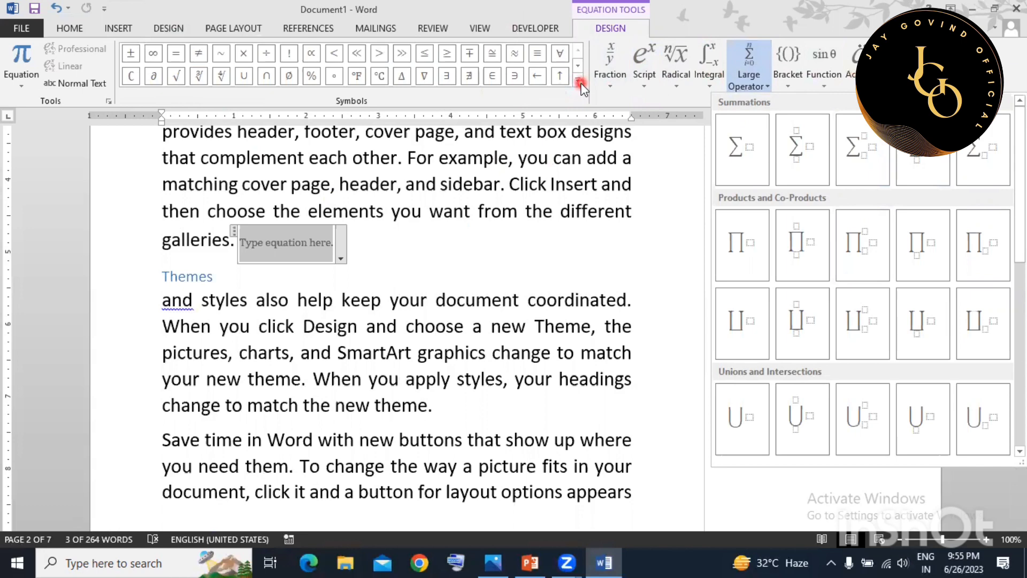
{"action": "left_click", "coordinate": [579, 81]}
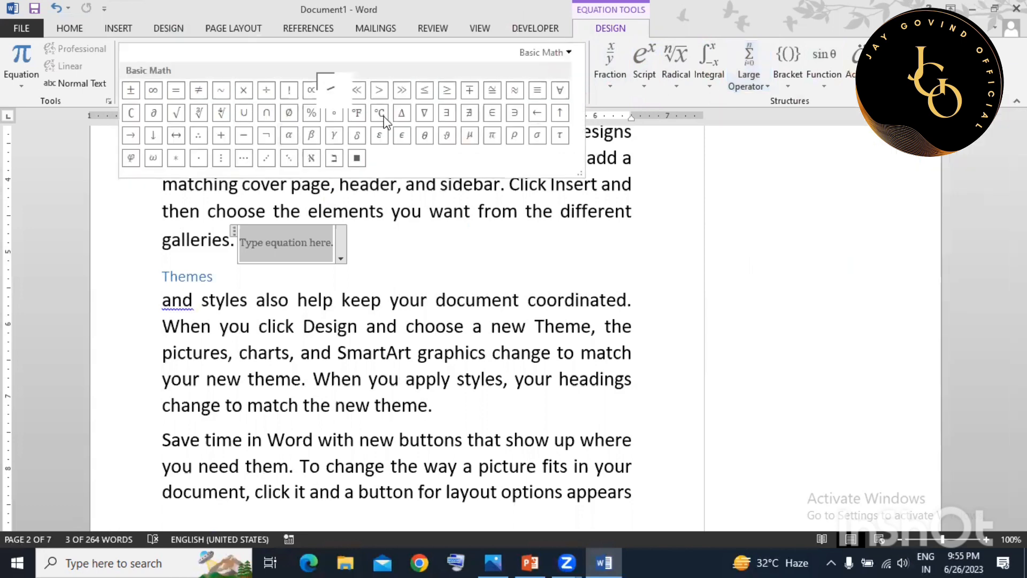
{"action": "left_click", "coordinate": [260, 122]}
{"action": "left_click", "coordinate": [446, 255]}
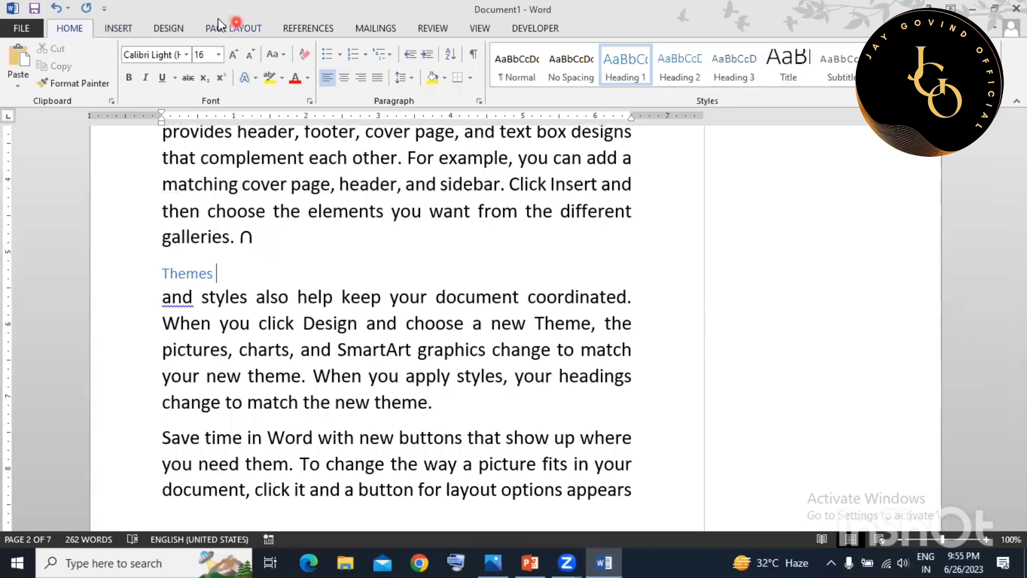
Insert the Webdings dove symbol after the Themes heading from More Symbols.
{"action": "left_click", "coordinate": [120, 28]}
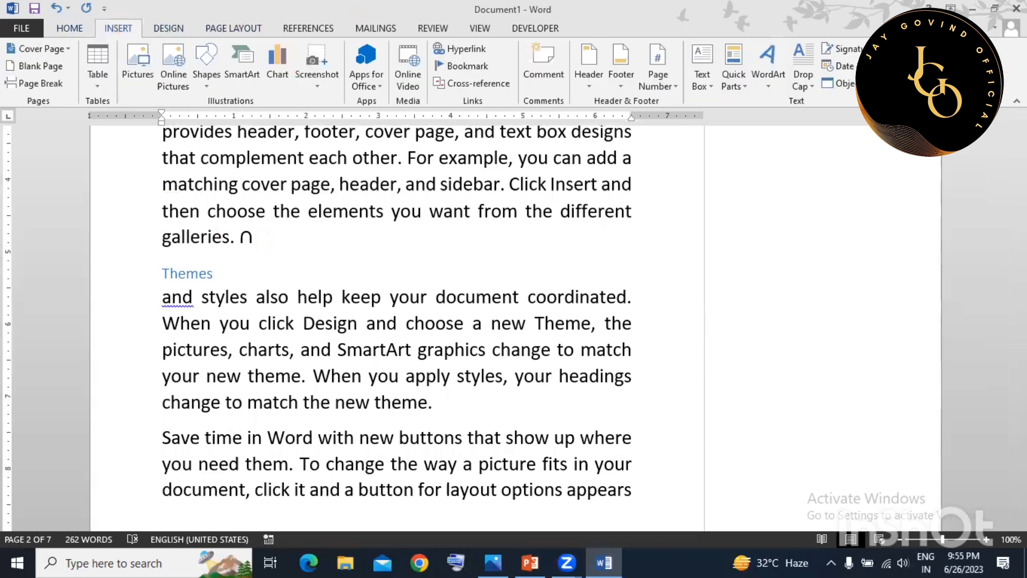
{"action": "left_click", "coordinate": [940, 66]}
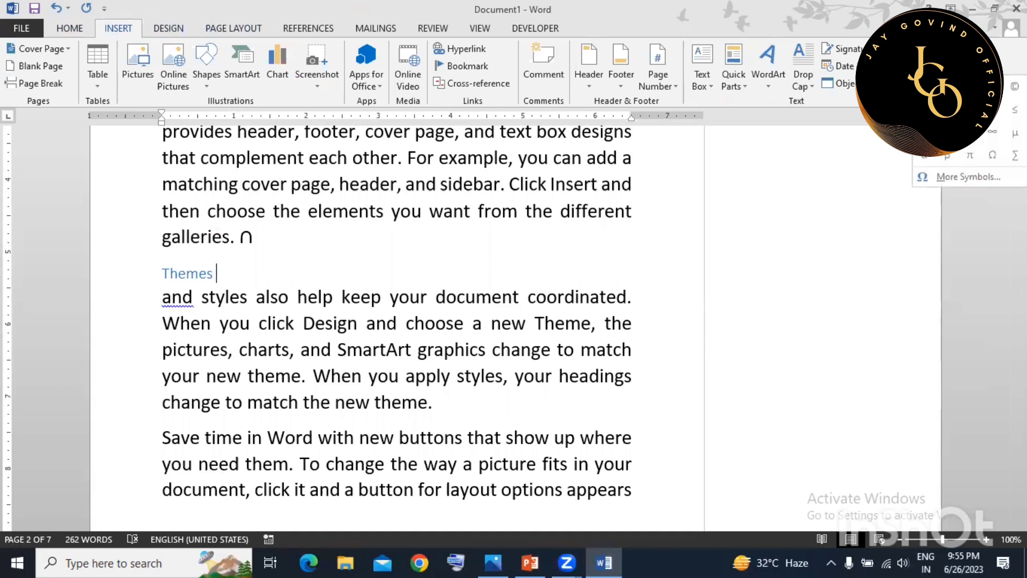
{"action": "left_click", "coordinate": [948, 178]}
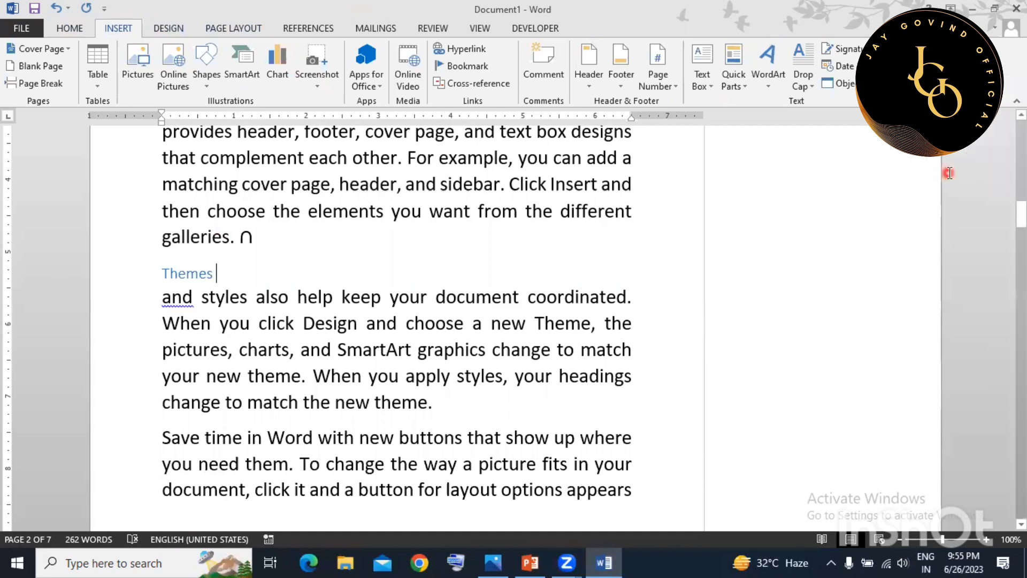
{"action": "left_click_drag", "start_coordinate": [581, 118], "coordinate": [793, 88]}
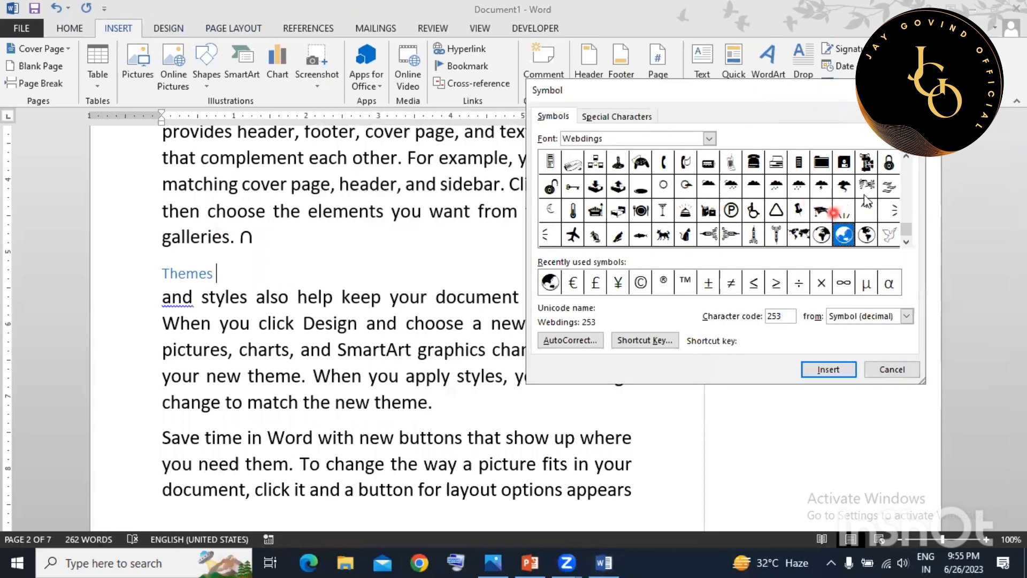
{"action": "left_click", "coordinate": [889, 234]}
{"action": "left_click", "coordinate": [828, 369]}
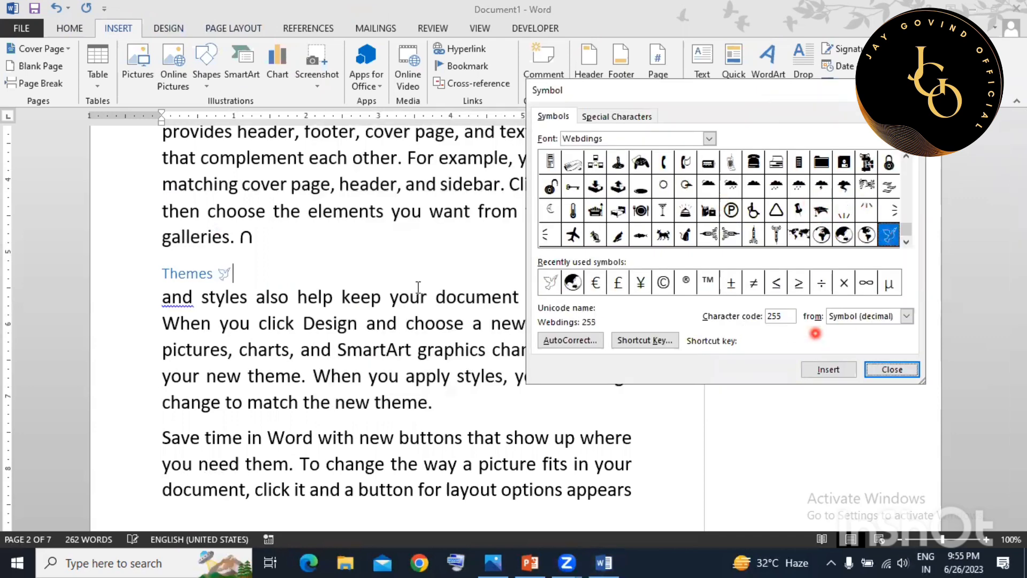
Enlarge the dove two sizes with Ctrl+], close the Symbol dialog, and show the Design tab.
{"action": "left_click_drag", "start_coordinate": [216, 273], "coordinate": [314, 269]}
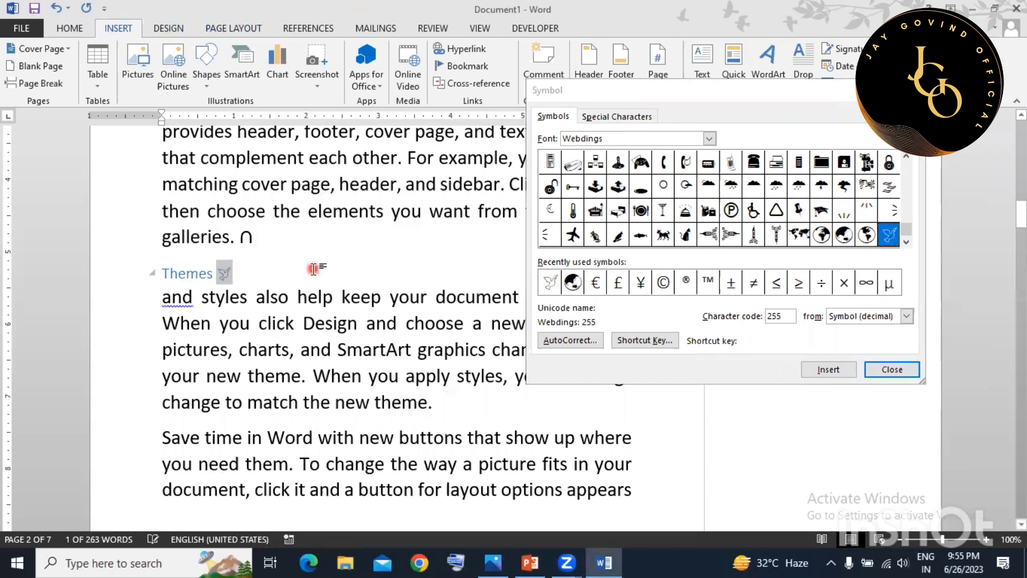
{"action": "key", "text": "ctrl+bracketright"}
{"action": "key", "text": "ctrl+bracketright"}
{"action": "key", "text": "ctrl+bracketright"}
{"action": "key", "text": "ctrl+bracketright"}
{"action": "key", "text": "ctrl+bracketright"}
{"action": "key", "text": "ctrl+bracketright"}
{"action": "key", "text": "ctrl+bracketright"}
{"action": "key", "text": "ctrl+bracketright"}
{"action": "key", "text": "ctrl+bracketright"}
{"action": "key", "text": "ctrl+bracketright"}
{"action": "key", "text": "ctrl+bracketright"}
{"action": "key", "text": "ctrl+bracketright"}
{"action": "key", "text": "ctrl+bracketright"}
{"action": "key", "text": "ctrl+bracketright"}
{"action": "key", "text": "ctrl+bracketright"}
{"action": "key", "text": "ctrl+bracketright"}
{"action": "key", "text": "ctrl+bracketright"}
{"action": "key", "text": "ctrl+bracketright"}
{"action": "key", "text": "ctrl+bracketright"}
{"action": "key", "text": "ctrl+bracketright"}
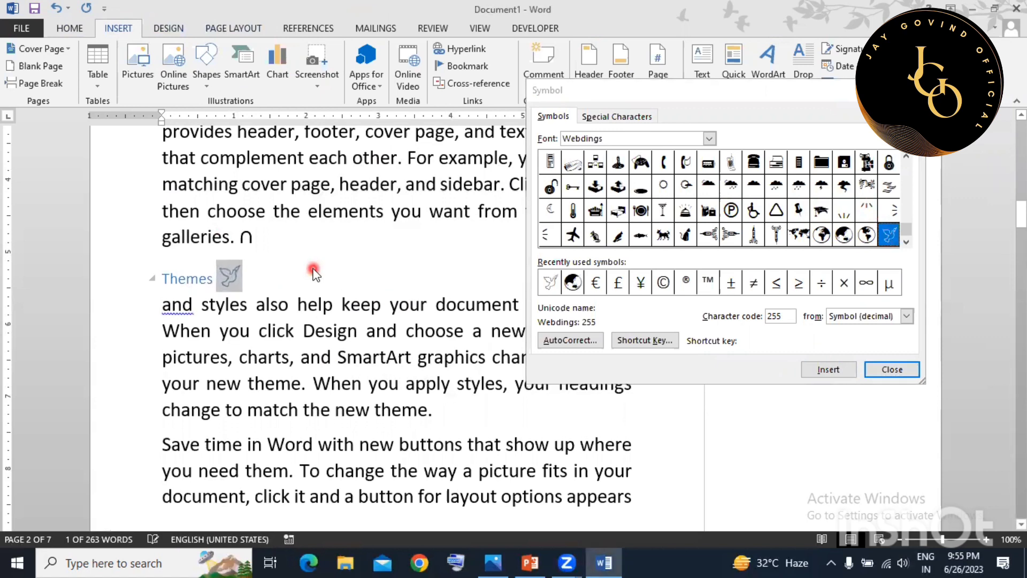
{"action": "key", "text": "ctrl+bracketright"}
{"action": "key", "text": "ctrl+bracketright"}
{"action": "left_click", "coordinate": [314, 272]}
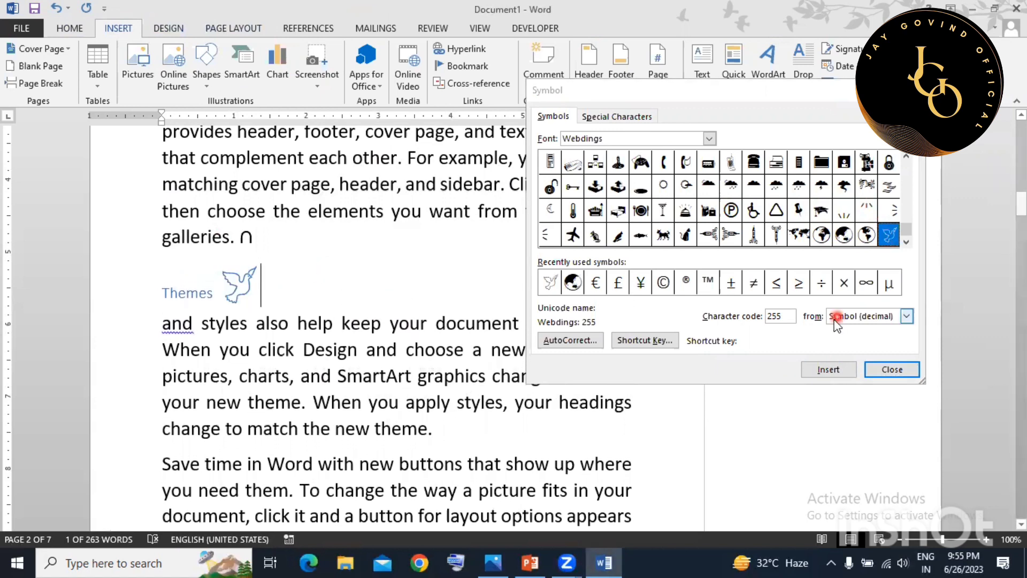
{"action": "left_click", "coordinate": [892, 370]}
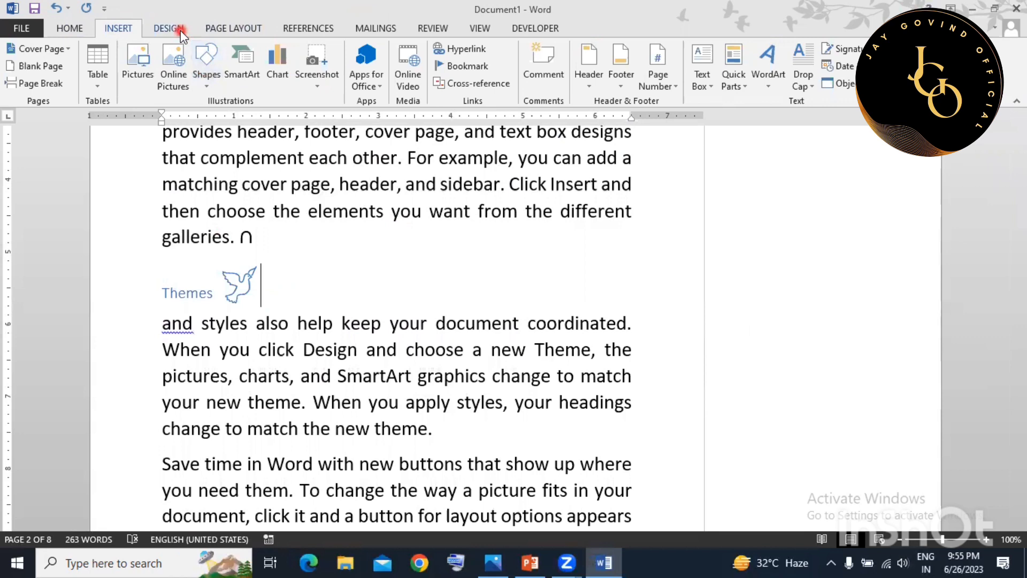
{"action": "left_click", "coordinate": [181, 32]}
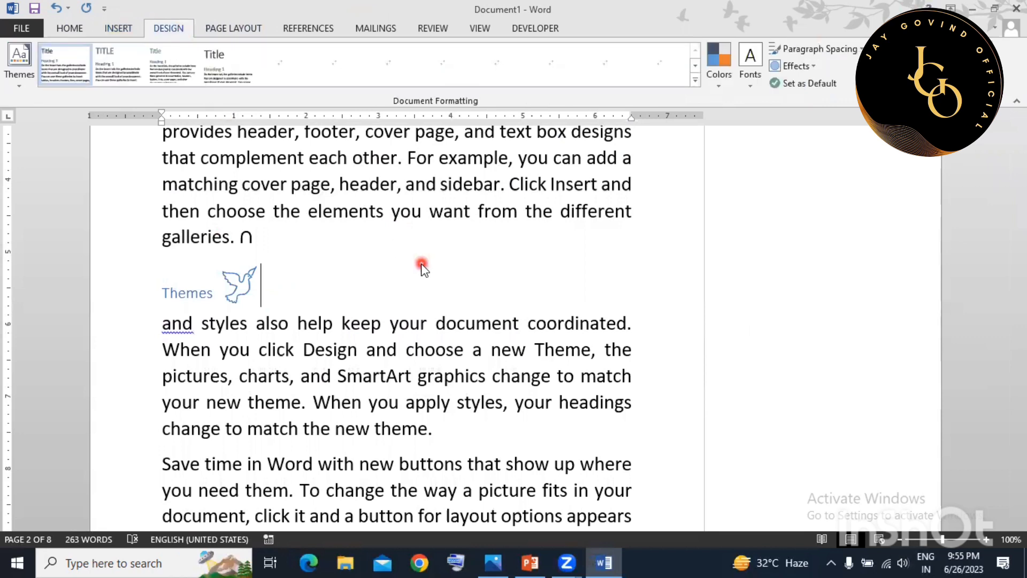
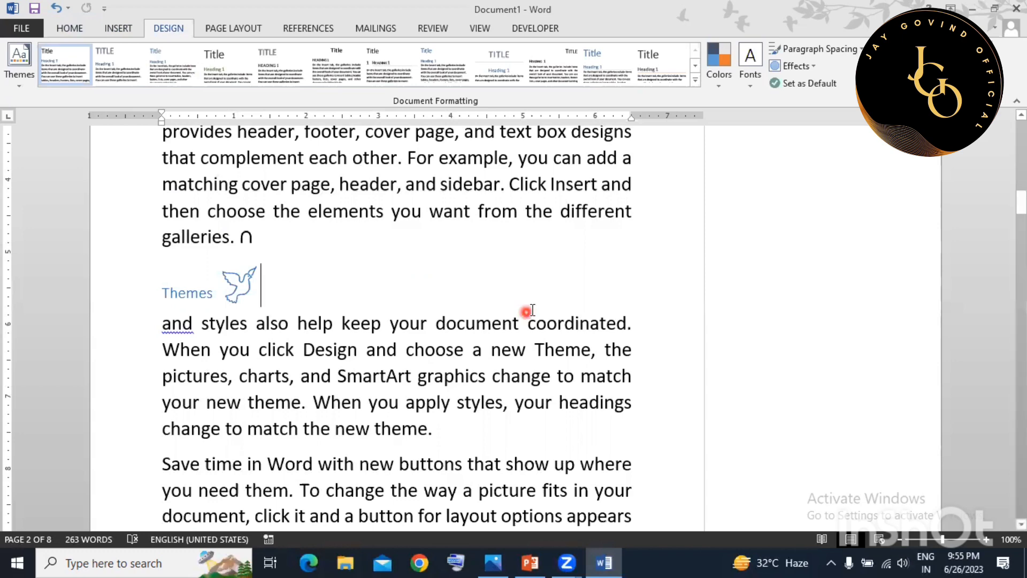
Colour every page's background light orange using Page Color.
{"action": "scroll", "coordinate": [555, 298], "scroll_direction": "up", "scroll_amount": 5}
{"action": "scroll", "coordinate": [562, 298], "scroll_direction": "up", "scroll_amount": 1}
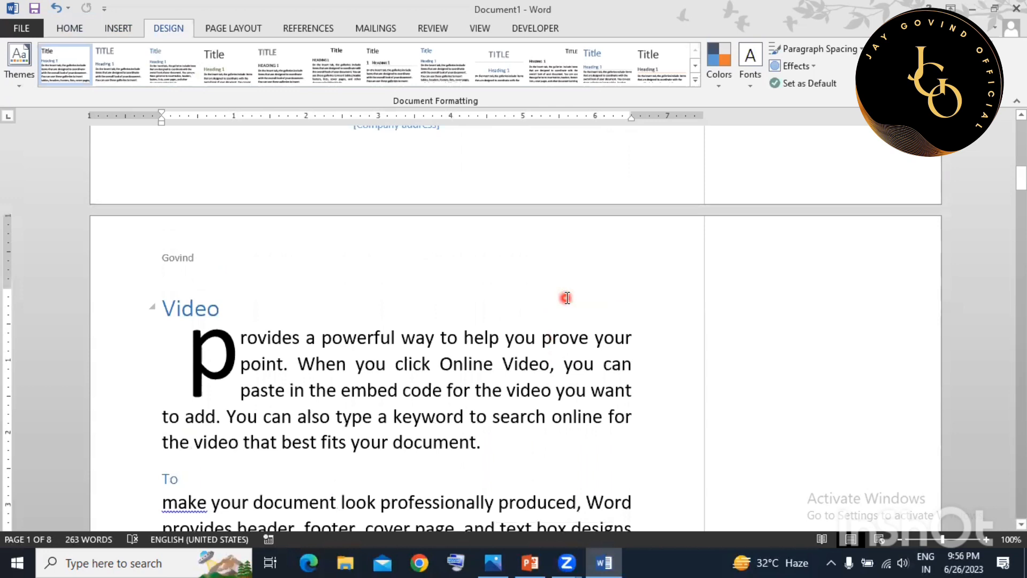
{"action": "left_click", "coordinate": [452, 307]}
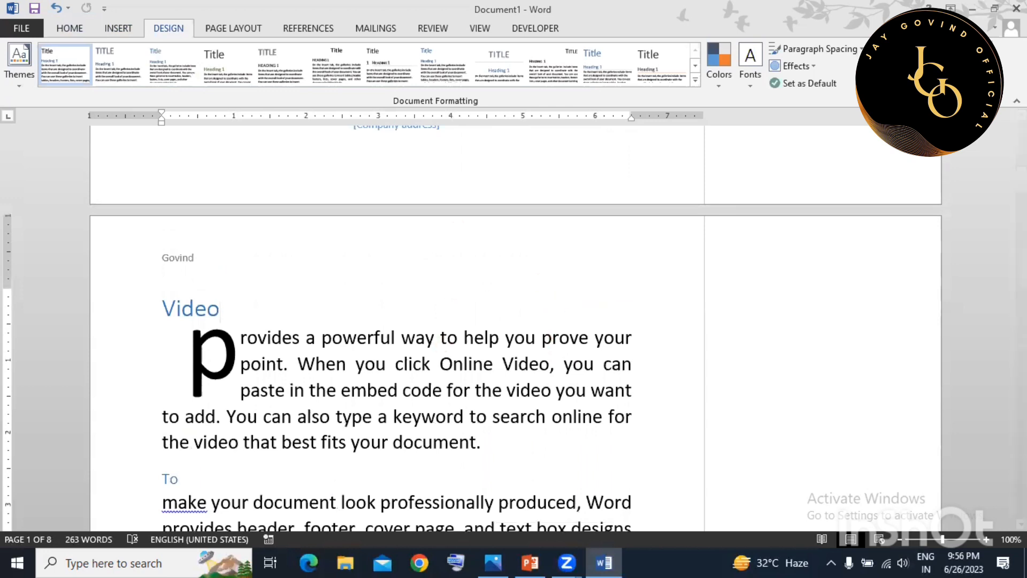
{"action": "left_click", "coordinate": [934, 67]}
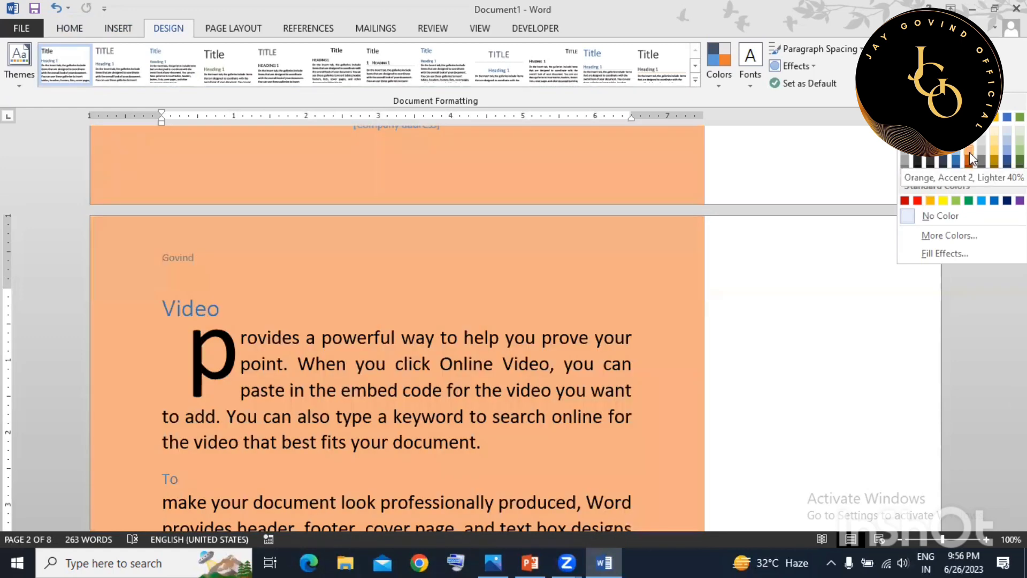
{"action": "left_click", "coordinate": [969, 149]}
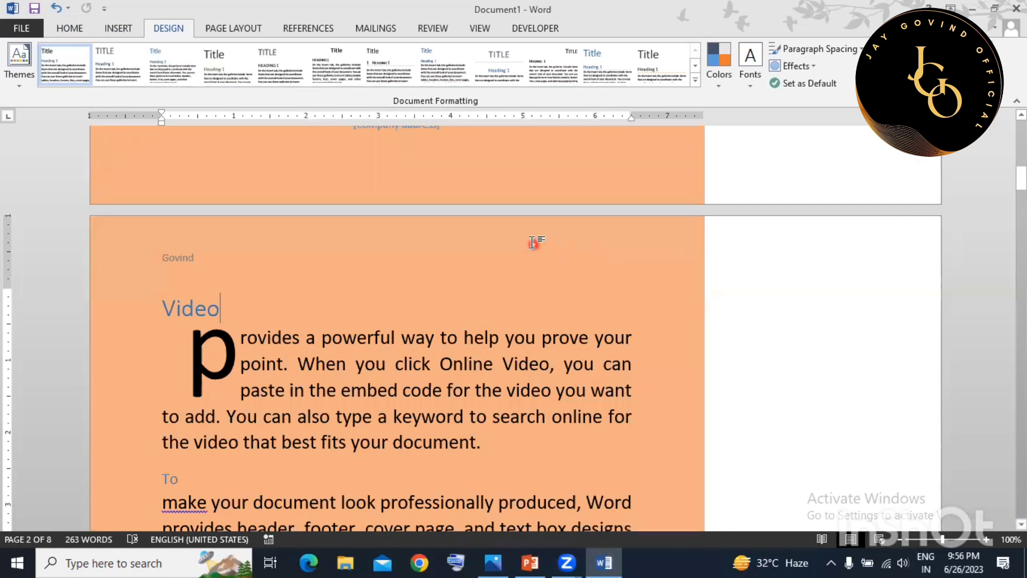
{"action": "scroll", "coordinate": [532, 242], "scroll_direction": "down", "scroll_amount": 5}
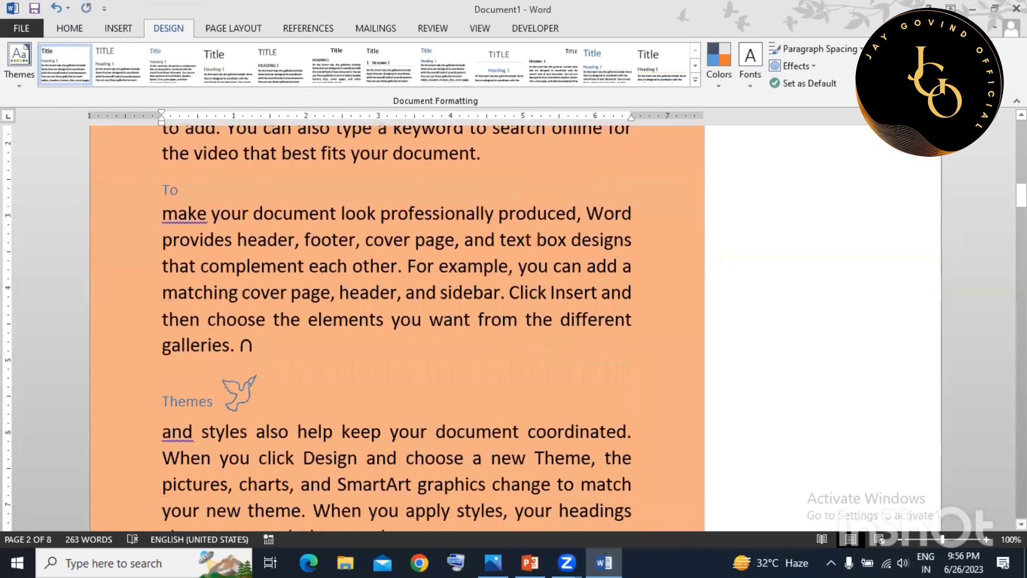
{"action": "left_click", "coordinate": [890, 65]}
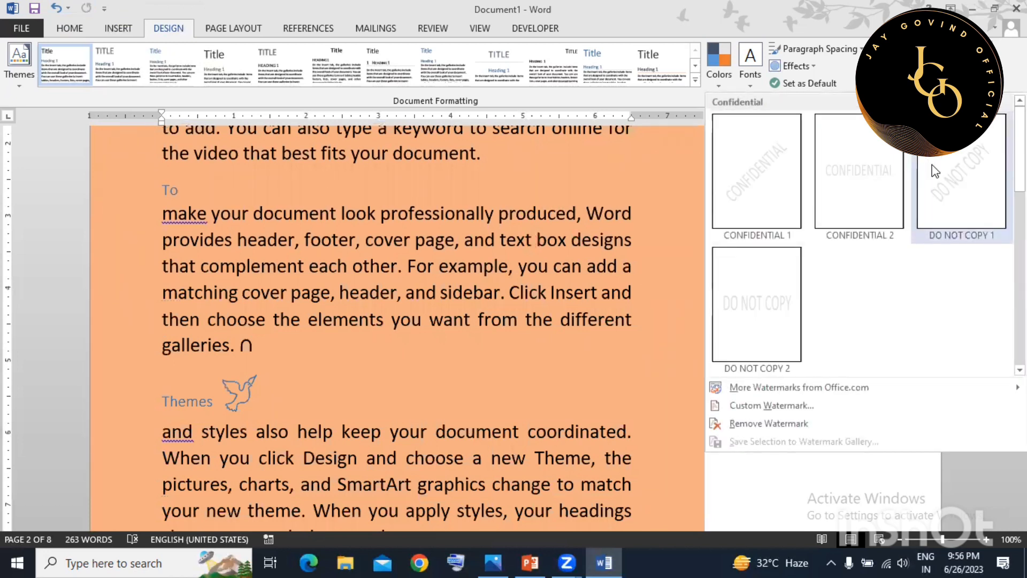
Apply the DO NOT COPY 1 preset watermark to the pages.
{"action": "left_click", "coordinate": [935, 171]}
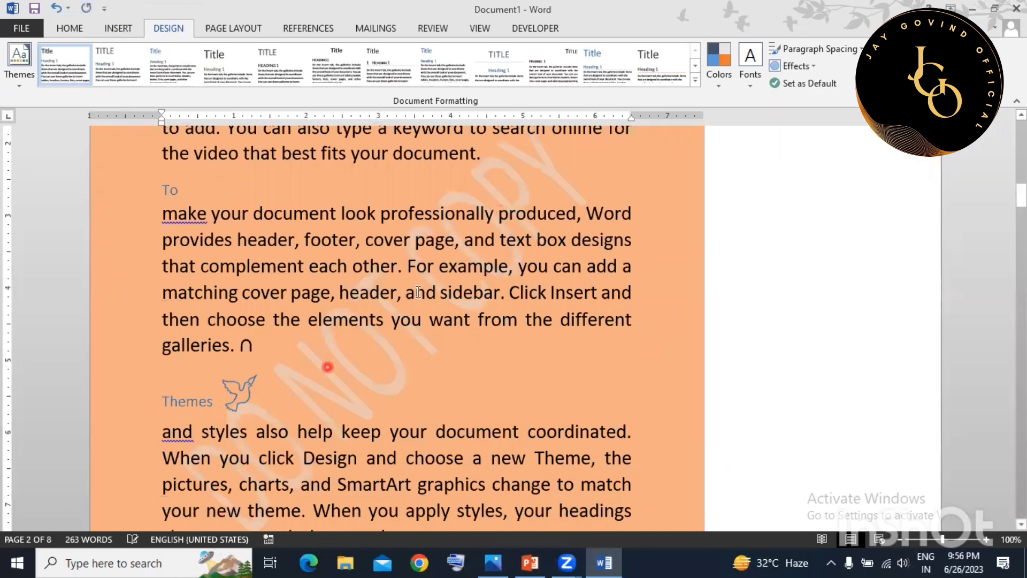
{"action": "scroll", "coordinate": [328, 365], "scroll_direction": "down", "scroll_amount": 1}
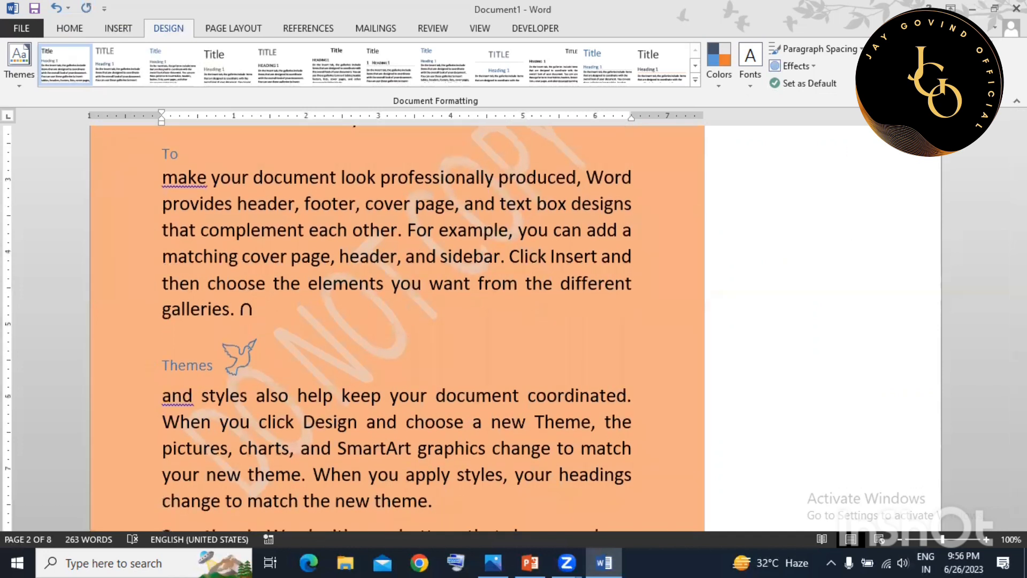
{"action": "left_click", "coordinate": [892, 64]}
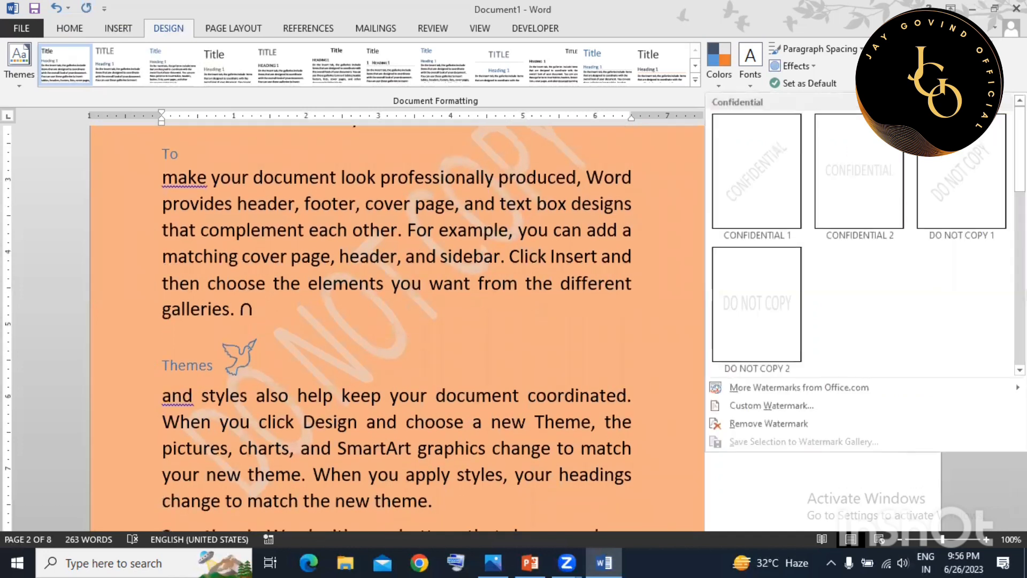
{"action": "left_click", "coordinate": [781, 403]}
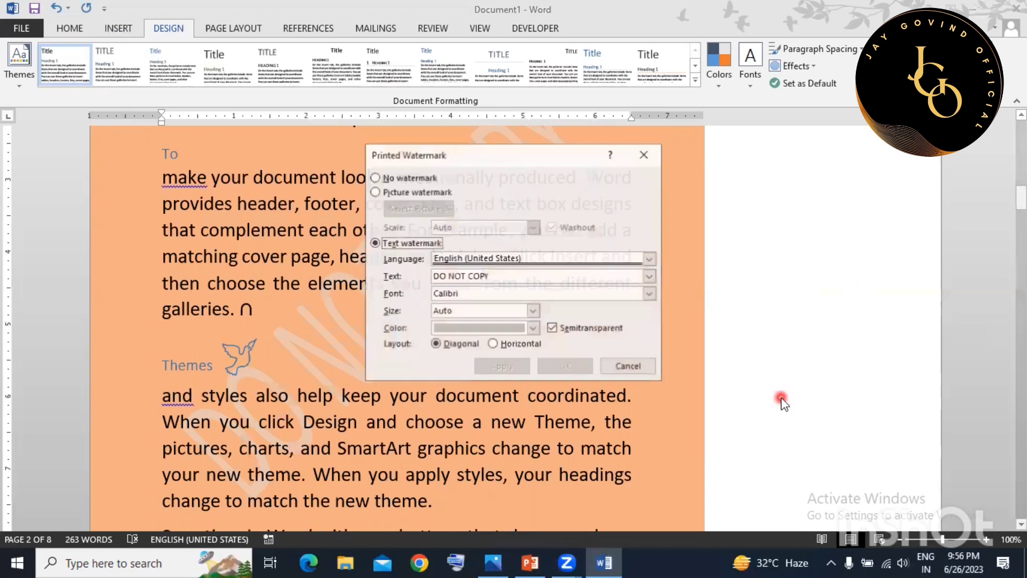
{"action": "left_click_drag", "start_coordinate": [475, 155], "coordinate": [741, 121]}
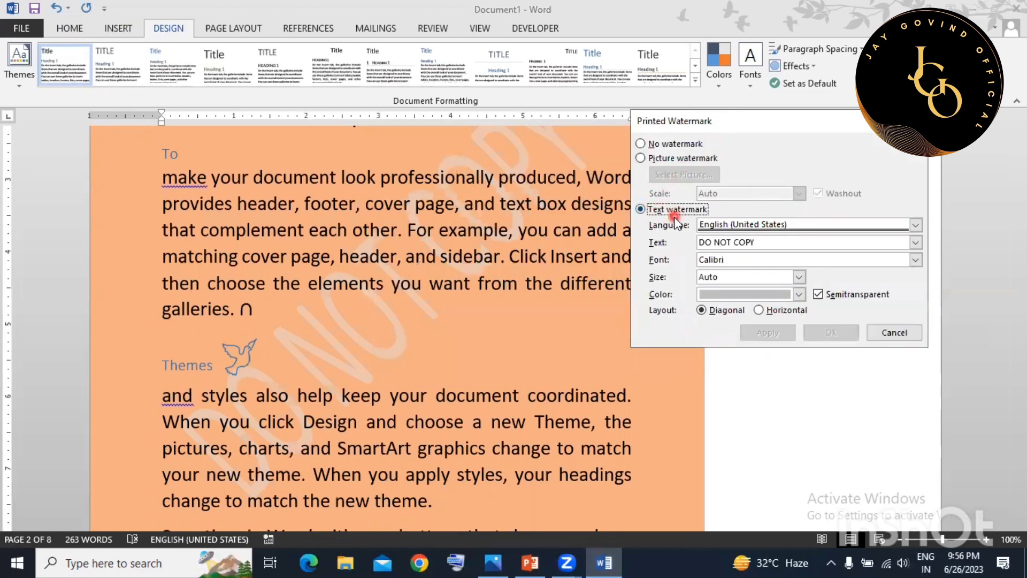
Make the custom watermark opaque, Automatic colour, with the author's name as its text.
{"action": "left_click", "coordinate": [818, 294]}
{"action": "left_click", "coordinate": [798, 294]}
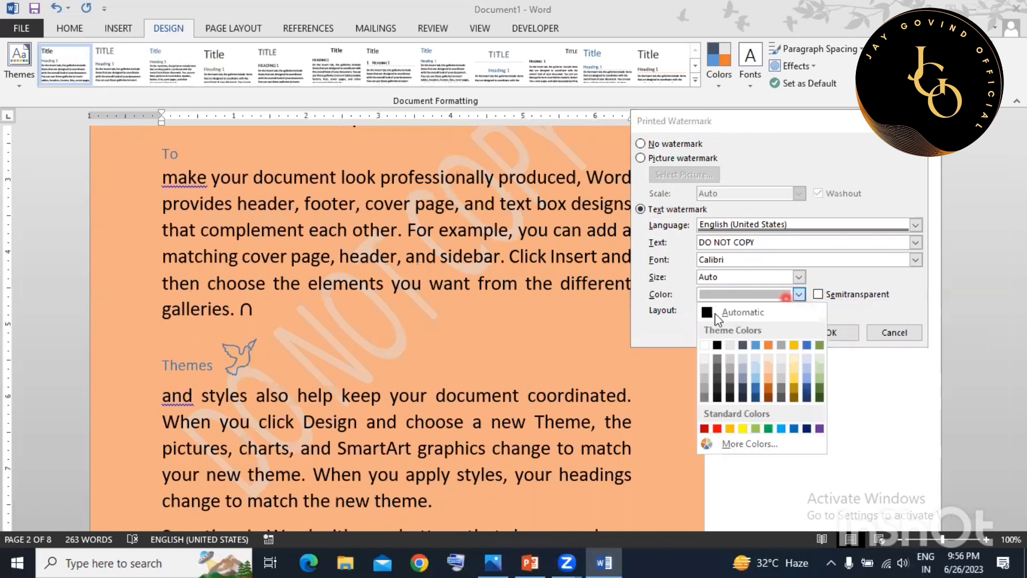
{"action": "left_click", "coordinate": [714, 312]}
{"action": "left_click", "coordinate": [788, 333]}
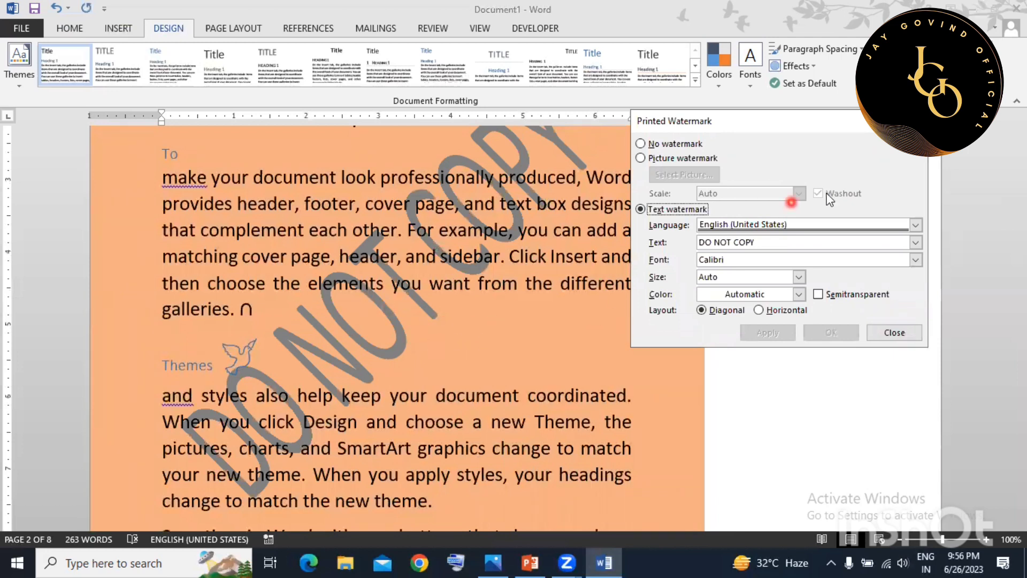
{"action": "left_click_drag", "start_coordinate": [773, 242], "coordinate": [634, 241]}
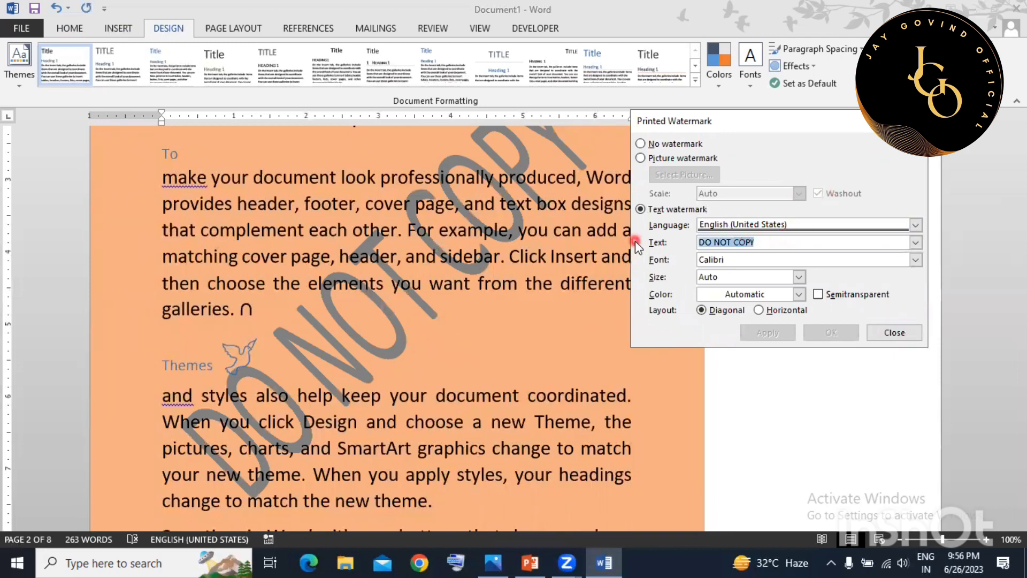
{"action": "type", "text": "ja"}
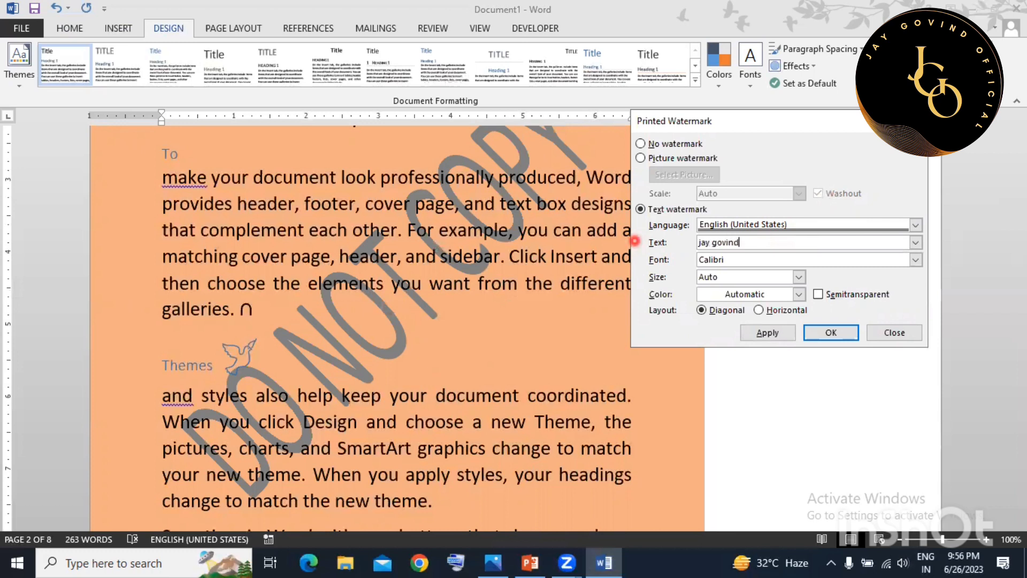
{"action": "type", "text": "y govind"}
{"action": "left_click", "coordinate": [769, 332]}
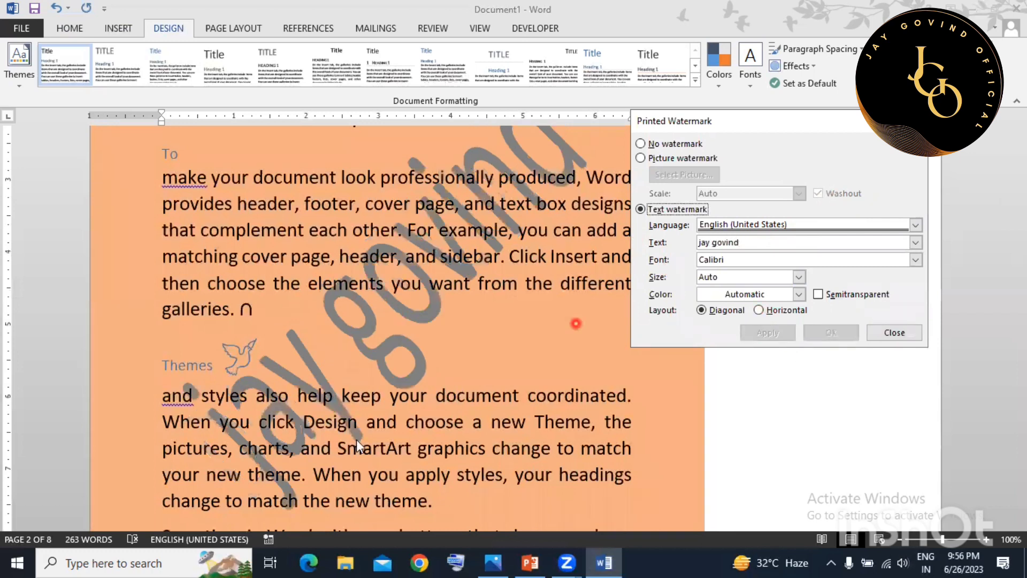
{"action": "left_click", "coordinate": [885, 333]}
Scroll through the pages to check the author's-name watermark, leaving watermark presets unchanged.
{"action": "scroll", "coordinate": [631, 326], "scroll_direction": "down", "scroll_amount": 3}
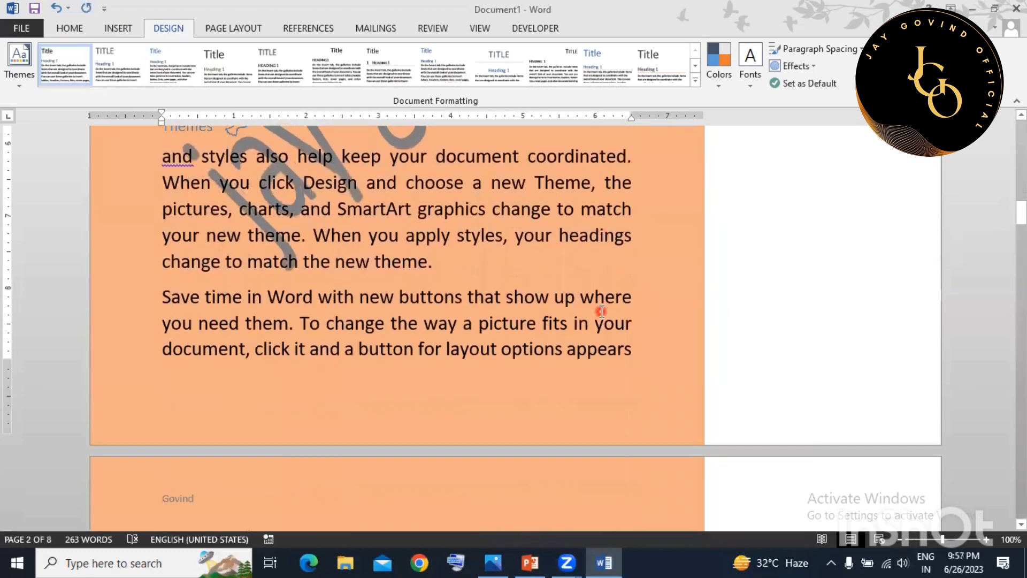
{"action": "scroll", "coordinate": [601, 312], "scroll_direction": "up", "scroll_amount": 7}
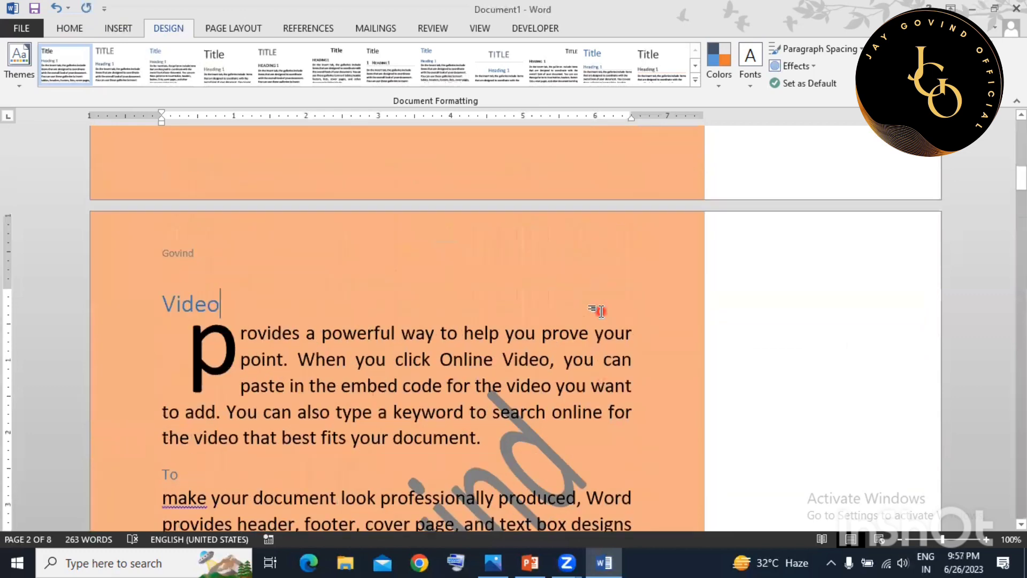
{"action": "scroll", "coordinate": [604, 309], "scroll_direction": "up", "scroll_amount": 5}
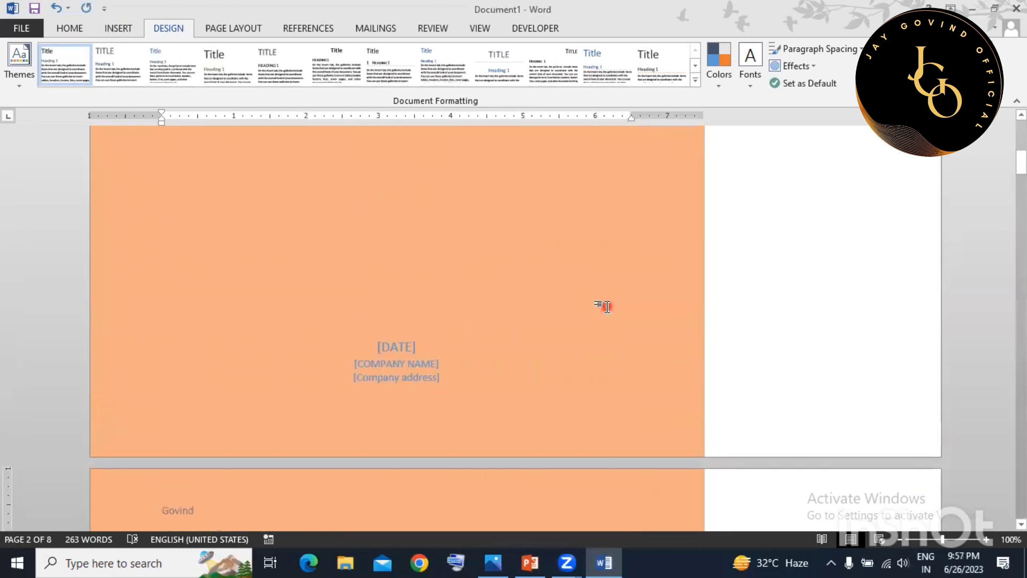
{"action": "scroll", "coordinate": [606, 305], "scroll_direction": "up", "scroll_amount": 2}
{"action": "scroll", "coordinate": [607, 303], "scroll_direction": "down", "scroll_amount": 4}
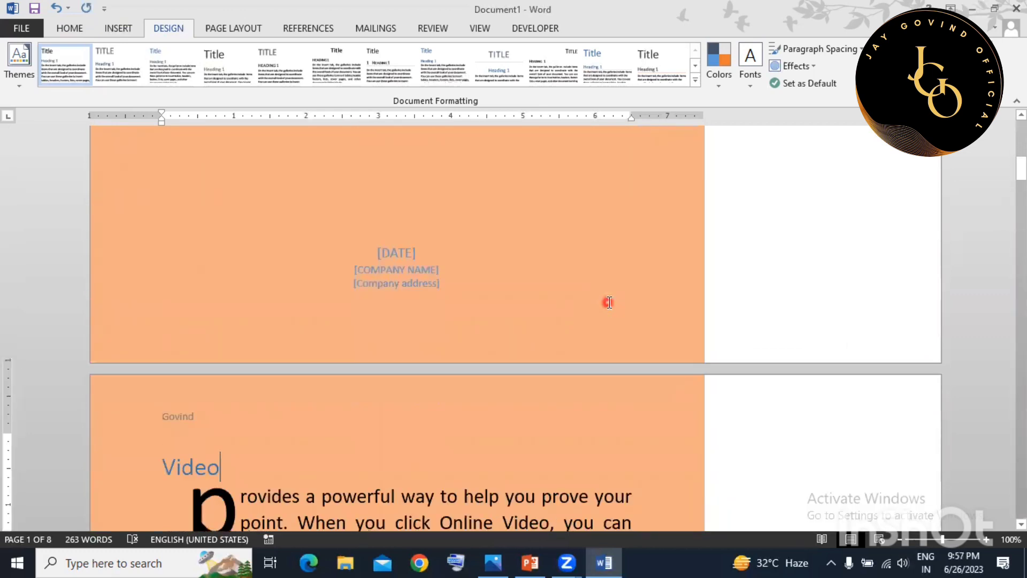
{"action": "scroll", "coordinate": [608, 302], "scroll_direction": "down", "scroll_amount": 12}
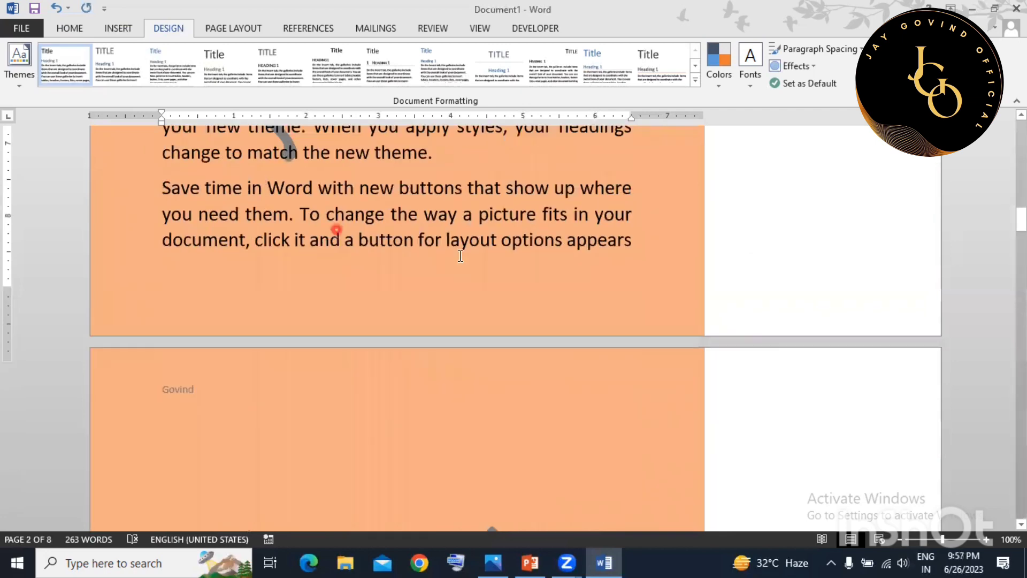
{"action": "scroll", "coordinate": [471, 268], "scroll_direction": "down", "scroll_amount": 10}
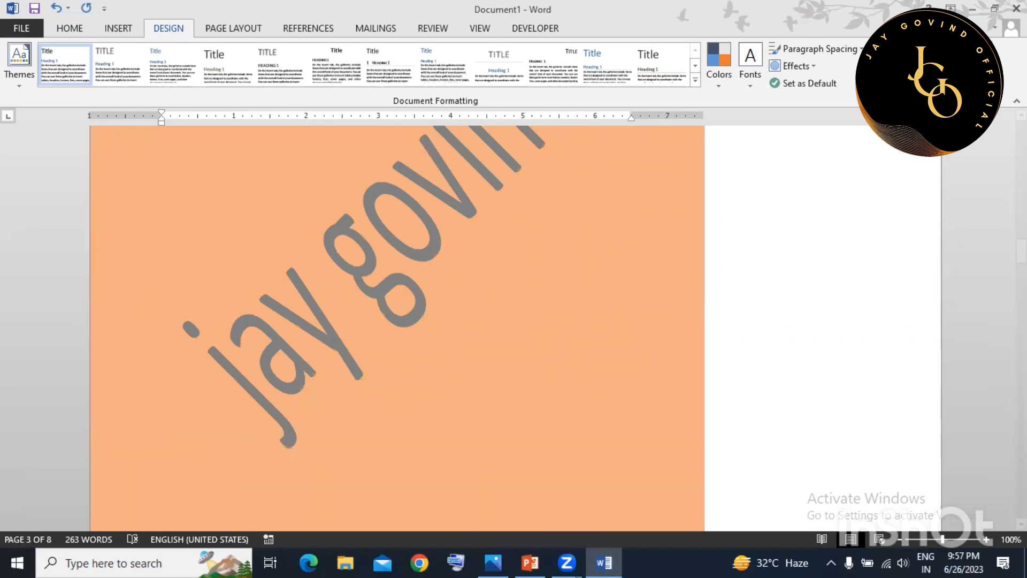
{"action": "left_click", "coordinate": [892, 65]}
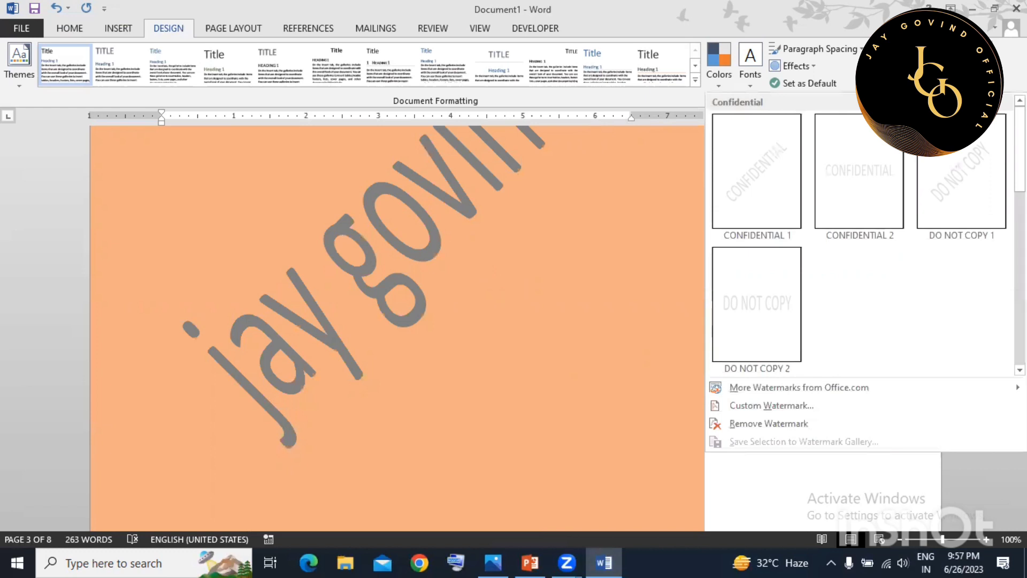
{"action": "left_click", "coordinate": [582, 298]}
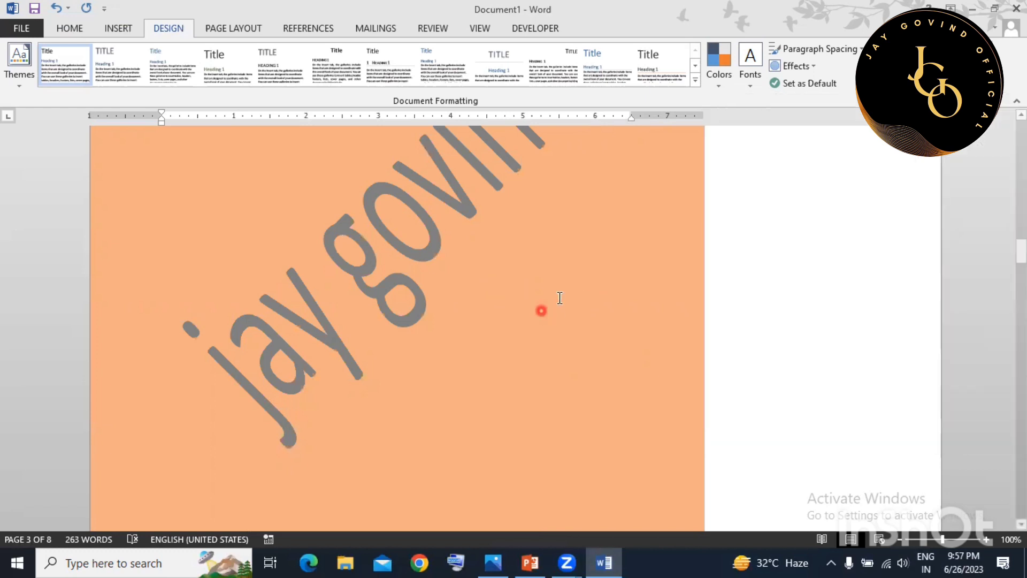
Bring up the Page Borders settings from the Design tab.
{"action": "scroll", "coordinate": [532, 301], "scroll_direction": "up", "scroll_amount": 10}
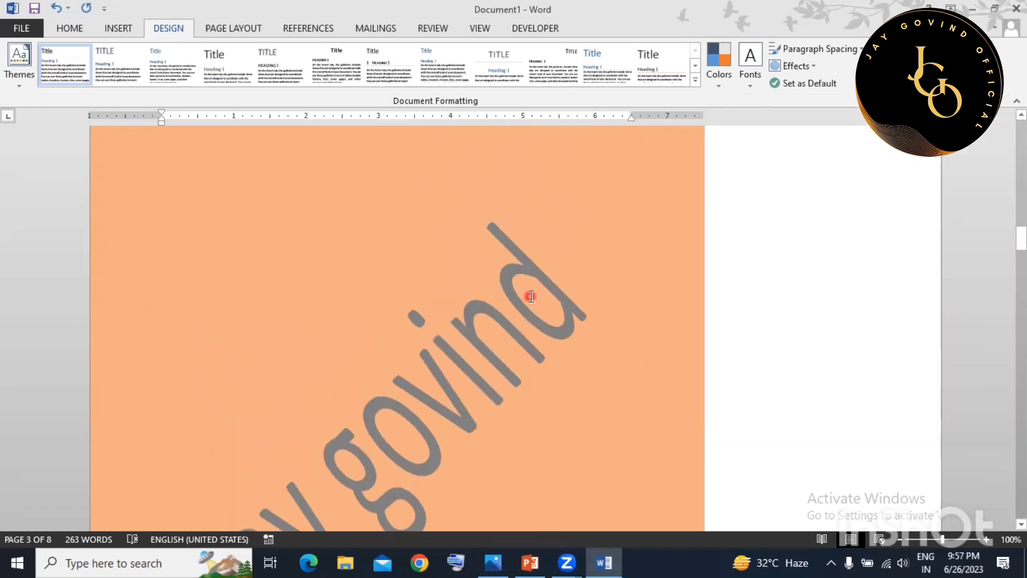
{"action": "scroll", "coordinate": [531, 295], "scroll_direction": "up", "scroll_amount": 7}
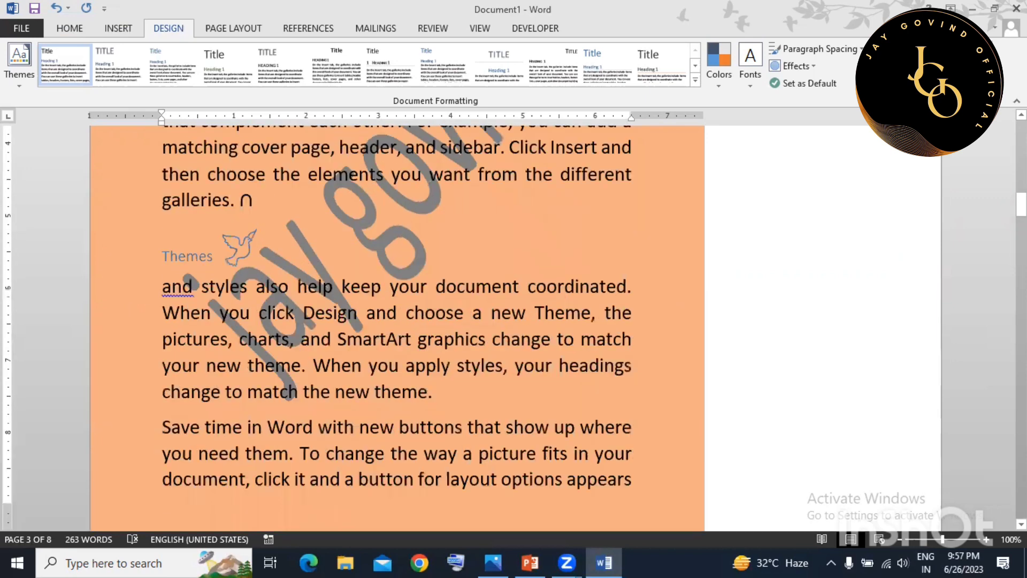
{"action": "left_click", "coordinate": [964, 65]}
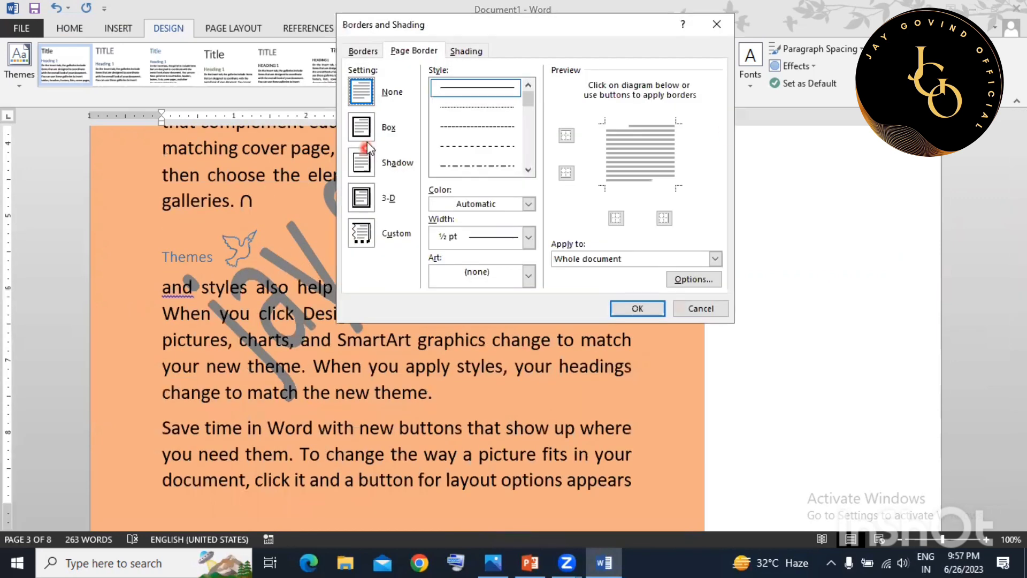
Frame the pages with a 3-D box page border.
{"action": "left_click", "coordinate": [362, 128]}
{"action": "left_click", "coordinate": [362, 198]}
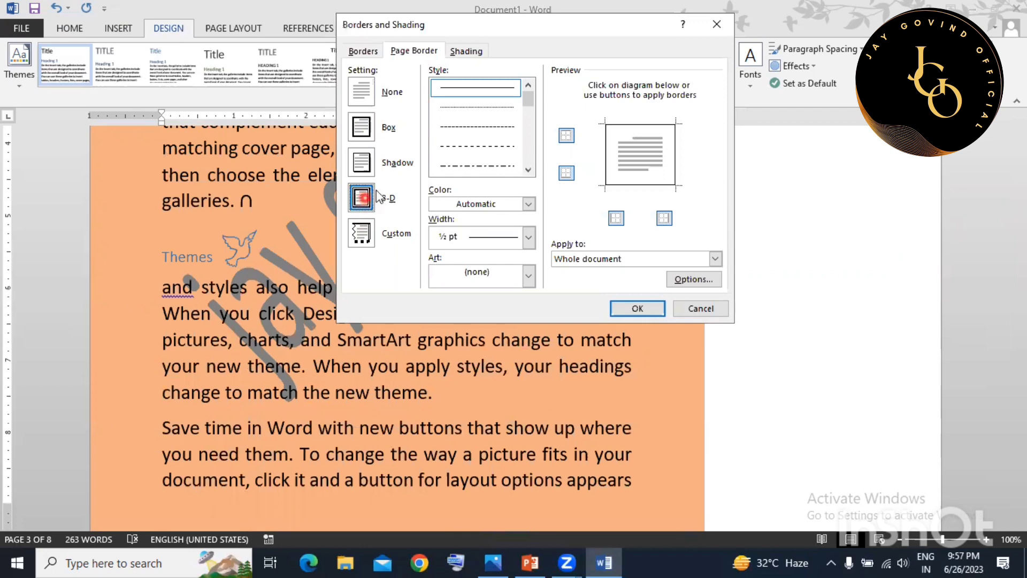
{"action": "left_click", "coordinate": [625, 304]}
{"action": "scroll", "coordinate": [540, 238], "scroll_direction": "up", "scroll_amount": 5}
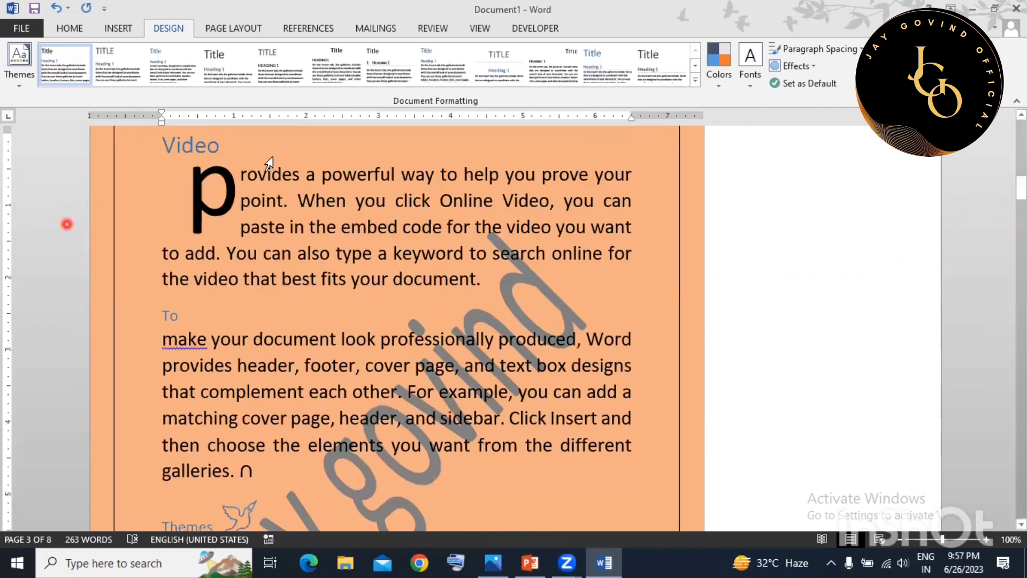
{"action": "scroll", "coordinate": [541, 238], "scroll_direction": "up", "scroll_amount": 2}
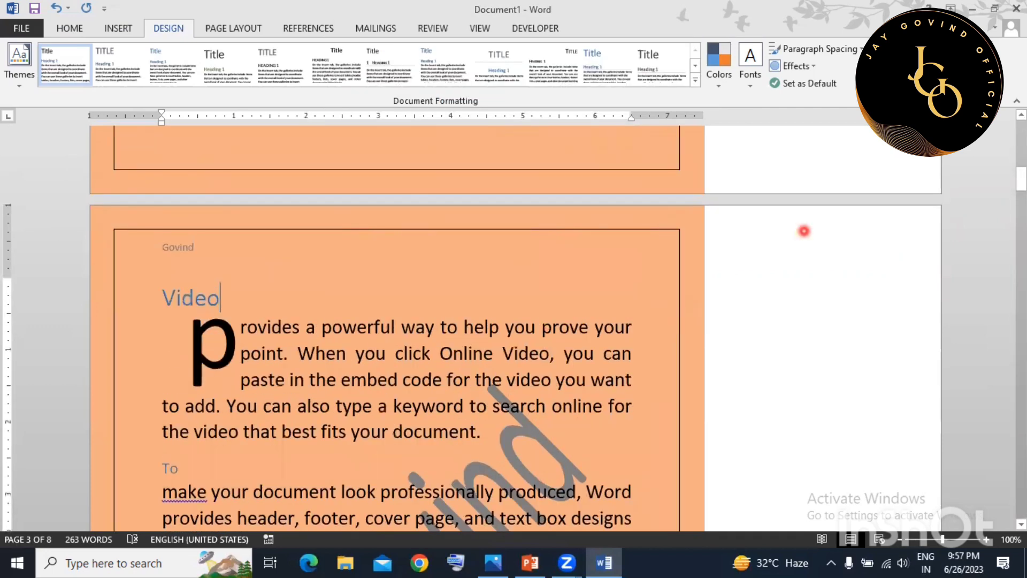
Thicken the page border line to 4½ pt.
{"action": "left_click", "coordinate": [963, 63]}
{"action": "left_click", "coordinate": [528, 242]}
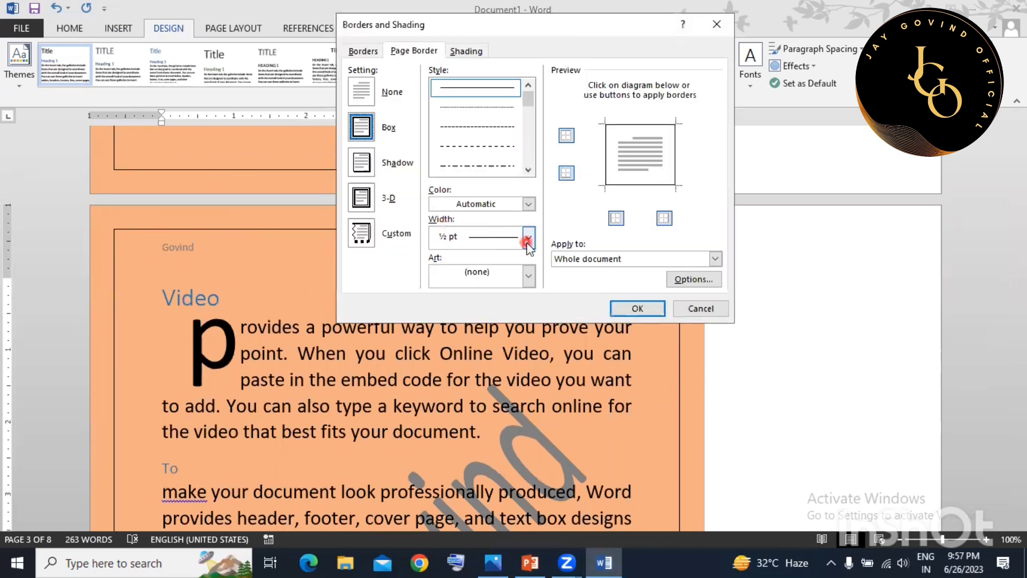
{"action": "left_click", "coordinate": [495, 395]}
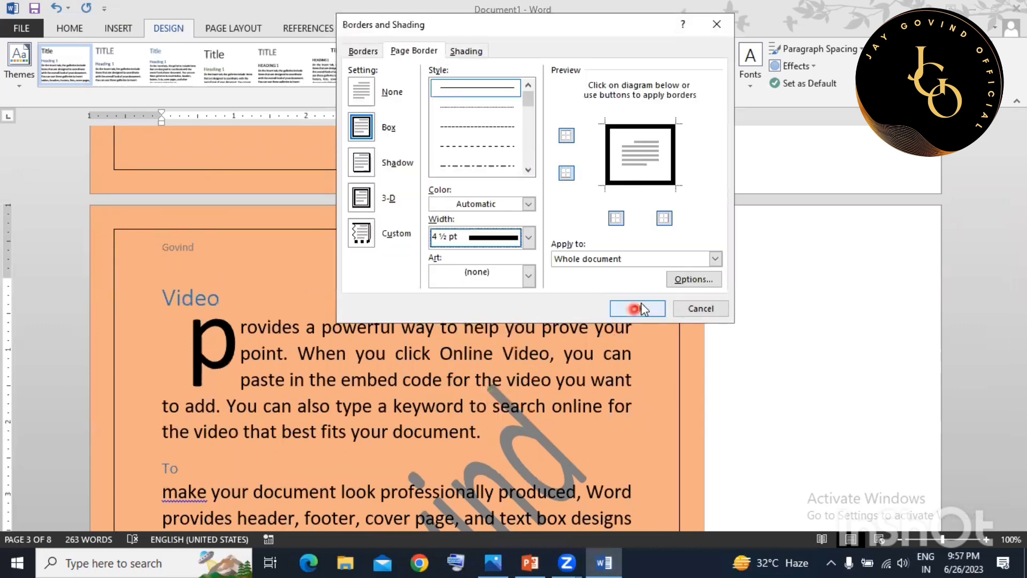
{"action": "left_click", "coordinate": [640, 306]}
{"action": "scroll", "coordinate": [541, 323], "scroll_direction": "down", "scroll_amount": 3}
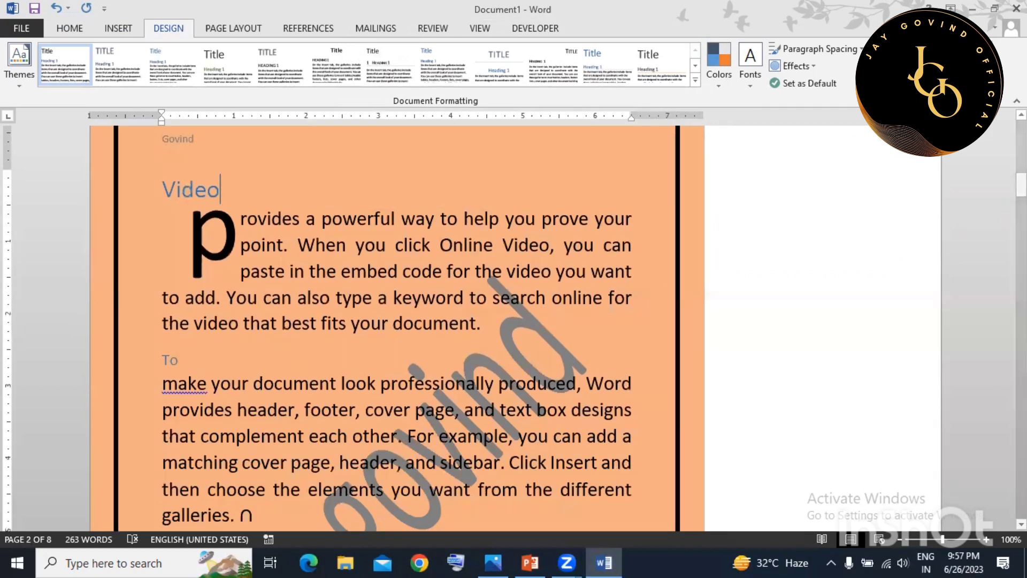
Replace the page border with the red apples art border.
{"action": "left_click", "coordinate": [961, 61]}
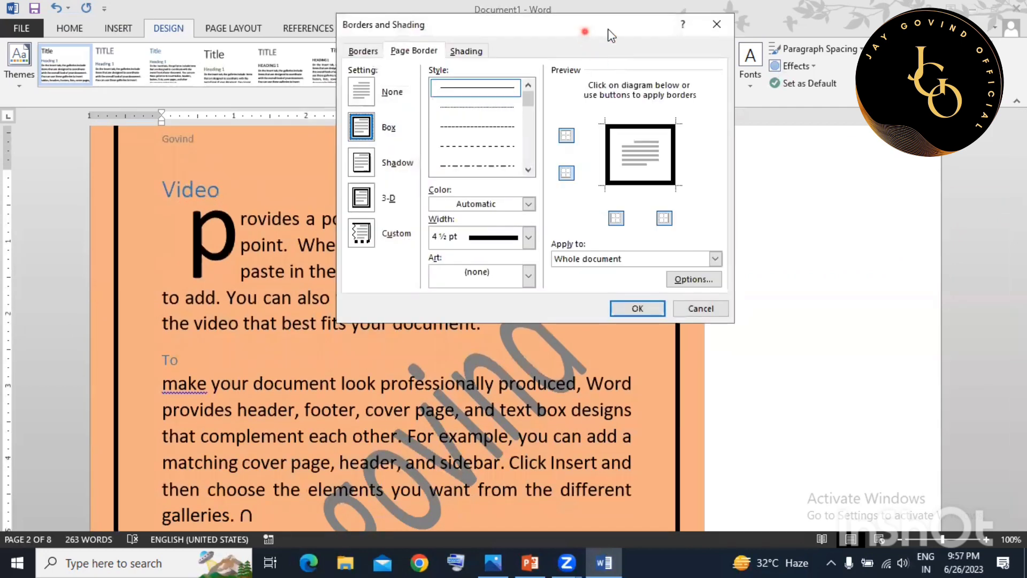
{"action": "left_click_drag", "start_coordinate": [583, 32], "coordinate": [814, 31]}
{"action": "left_click", "coordinate": [758, 274]}
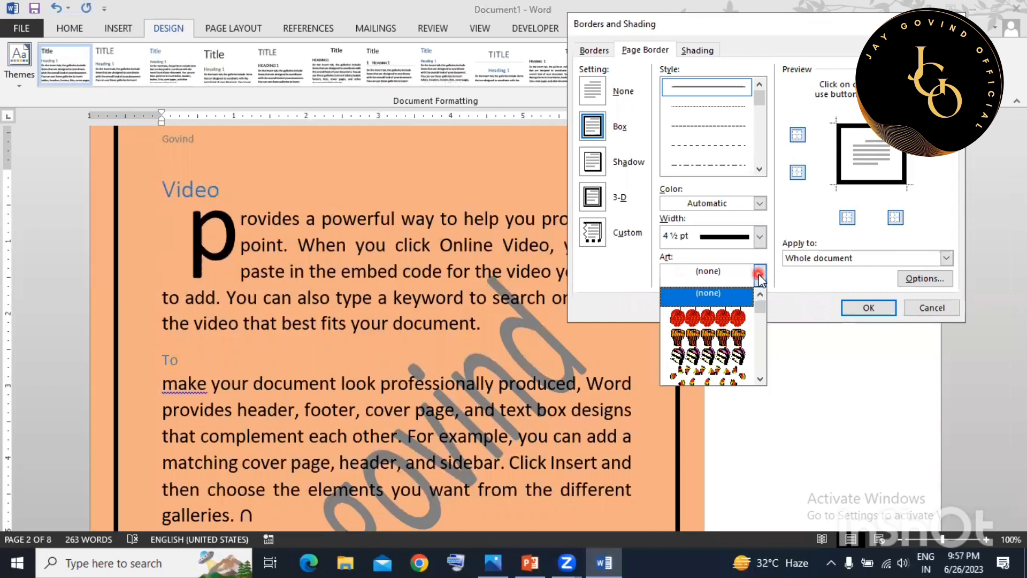
{"action": "left_click", "coordinate": [726, 318]}
{"action": "left_click", "coordinate": [881, 307]}
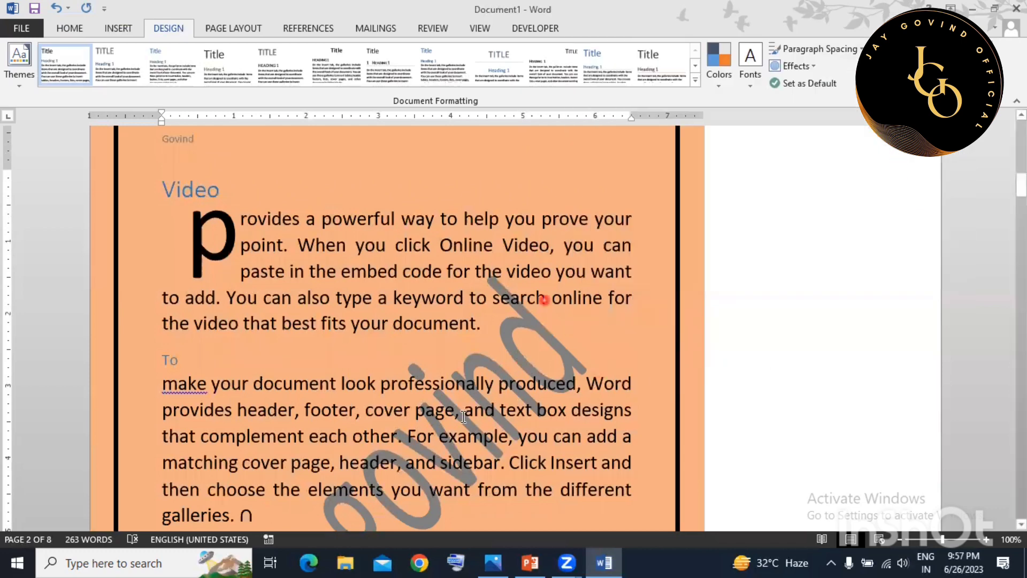
{"action": "scroll", "coordinate": [519, 333], "scroll_direction": "down", "scroll_amount": 2}
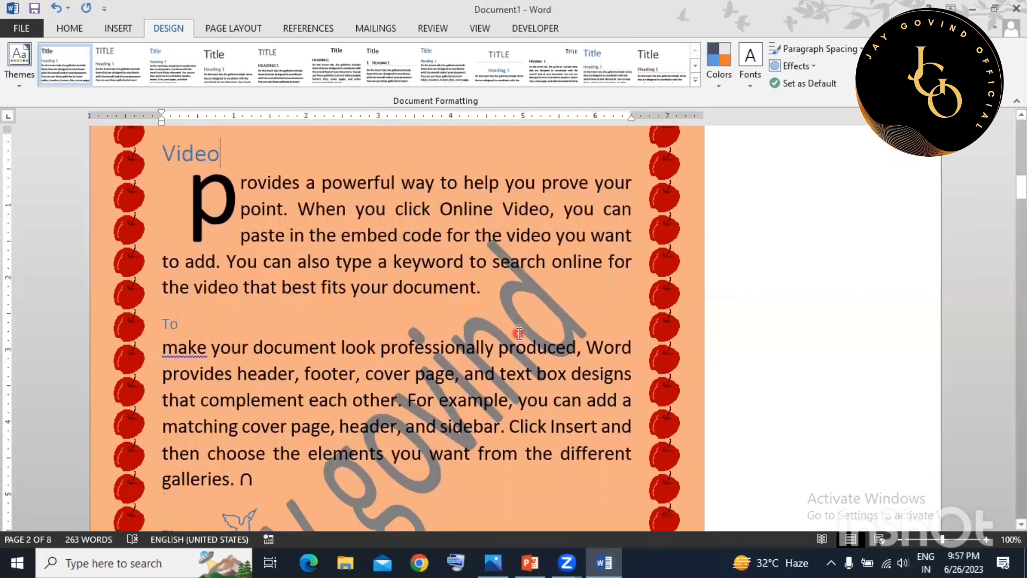
{"action": "scroll", "coordinate": [519, 334], "scroll_direction": "down", "scroll_amount": 10}
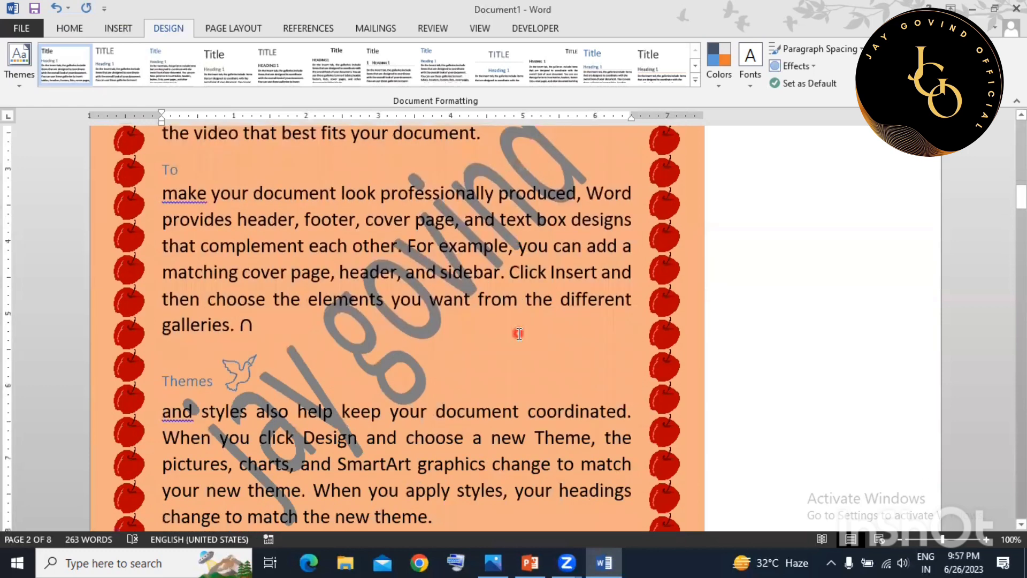
{"action": "scroll", "coordinate": [519, 330], "scroll_direction": "down", "scroll_amount": 2}
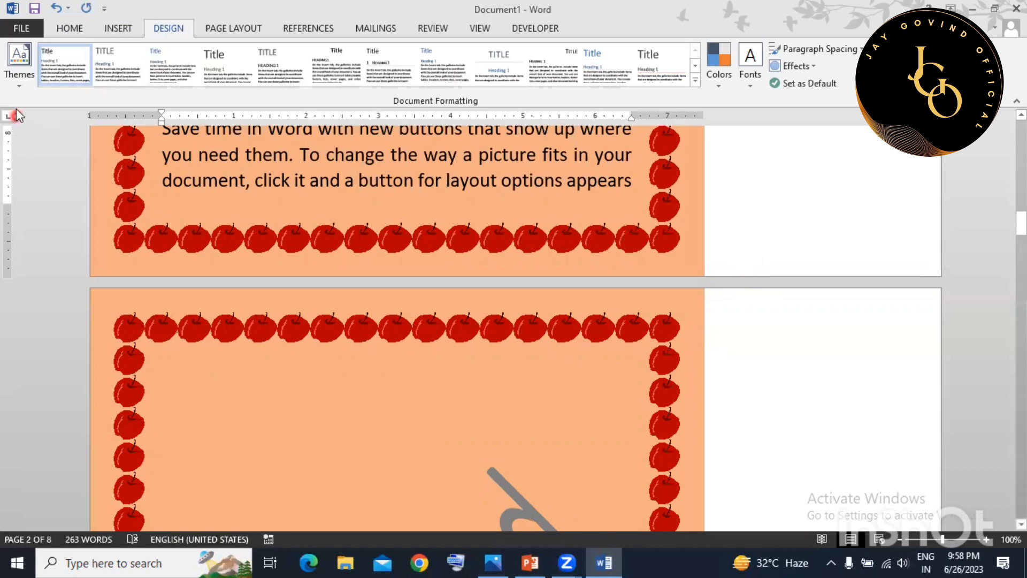
Browse the document themes and apply the Ion theme.
{"action": "left_click", "coordinate": [16, 79]}
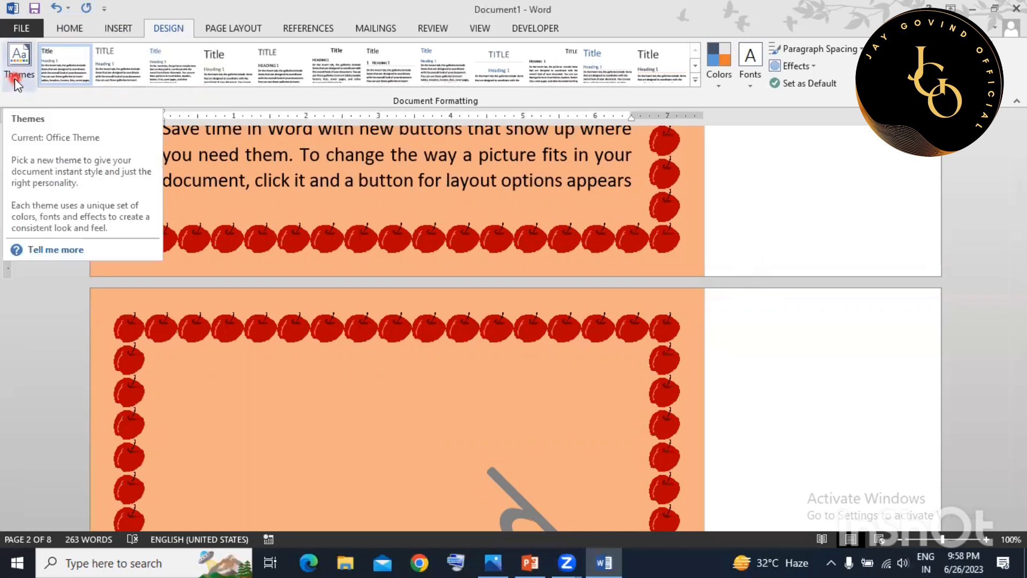
{"action": "left_click", "coordinate": [14, 78]}
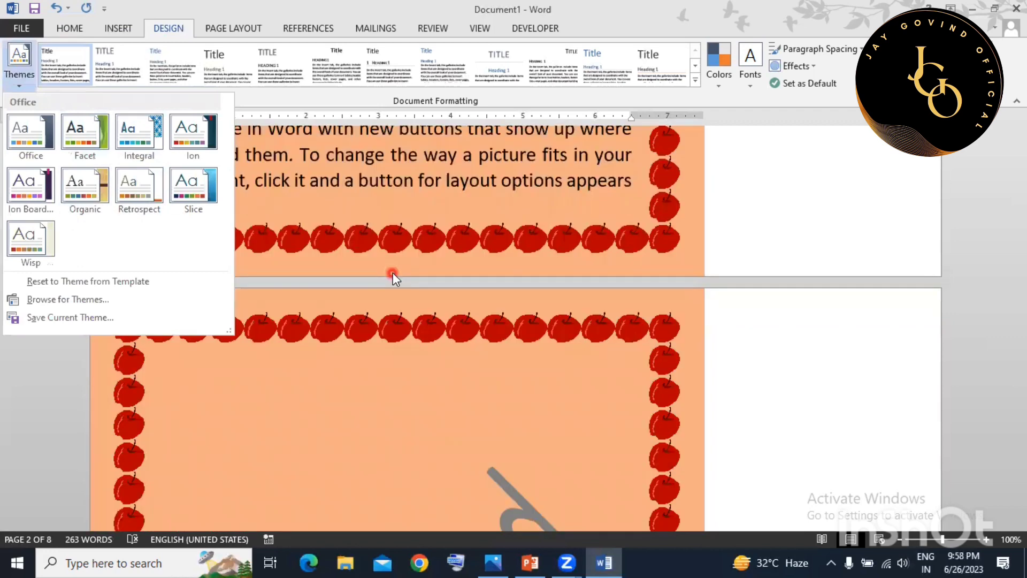
{"action": "left_click", "coordinate": [392, 273]}
{"action": "scroll", "coordinate": [410, 329], "scroll_direction": "up", "scroll_amount": 15}
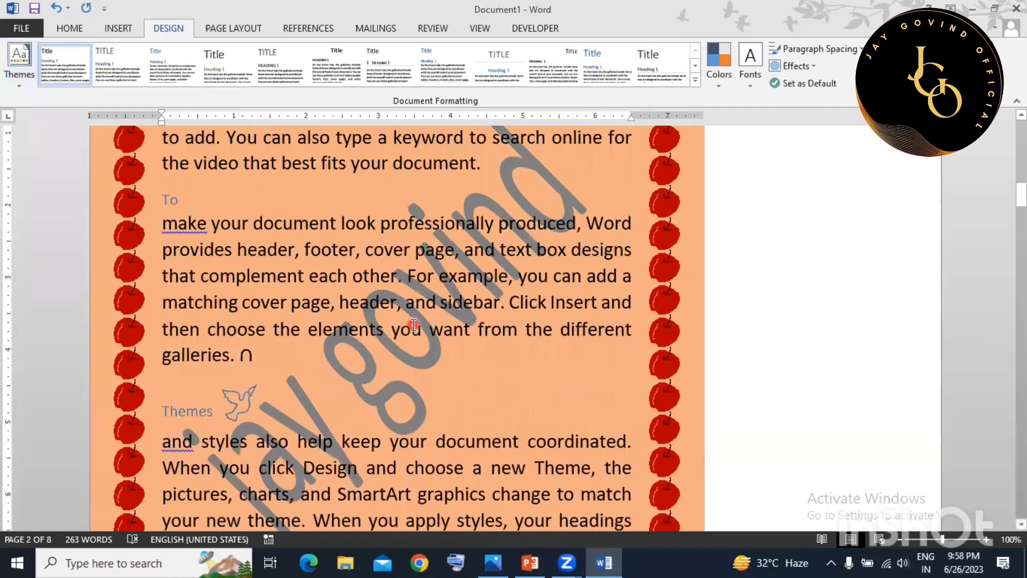
{"action": "scroll", "coordinate": [413, 324], "scroll_direction": "up", "scroll_amount": 5}
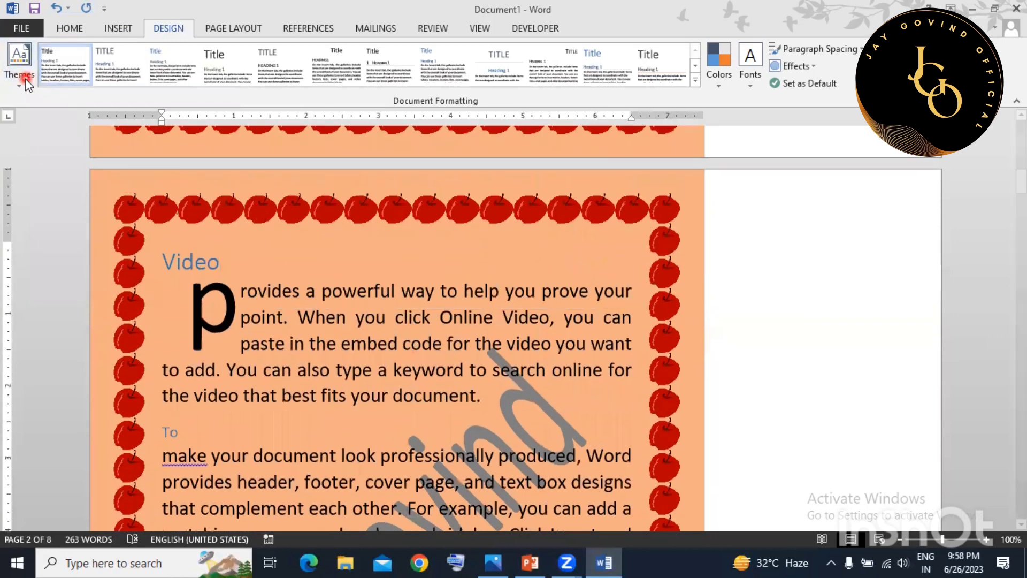
{"action": "left_click", "coordinate": [25, 78]}
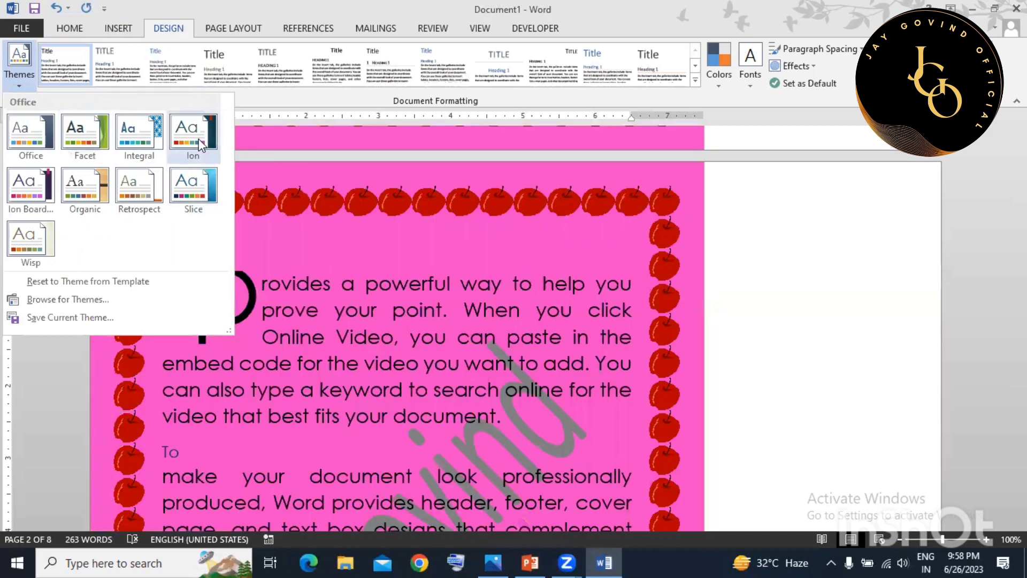
{"action": "left_click", "coordinate": [199, 140]}
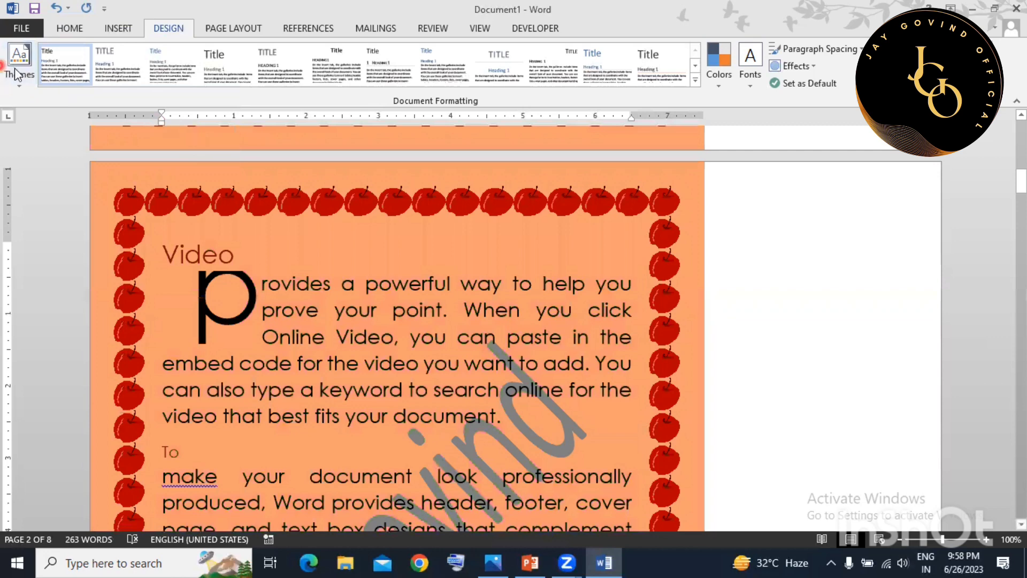
Switch the document theme to Slice.
{"action": "left_click", "coordinate": [15, 71]}
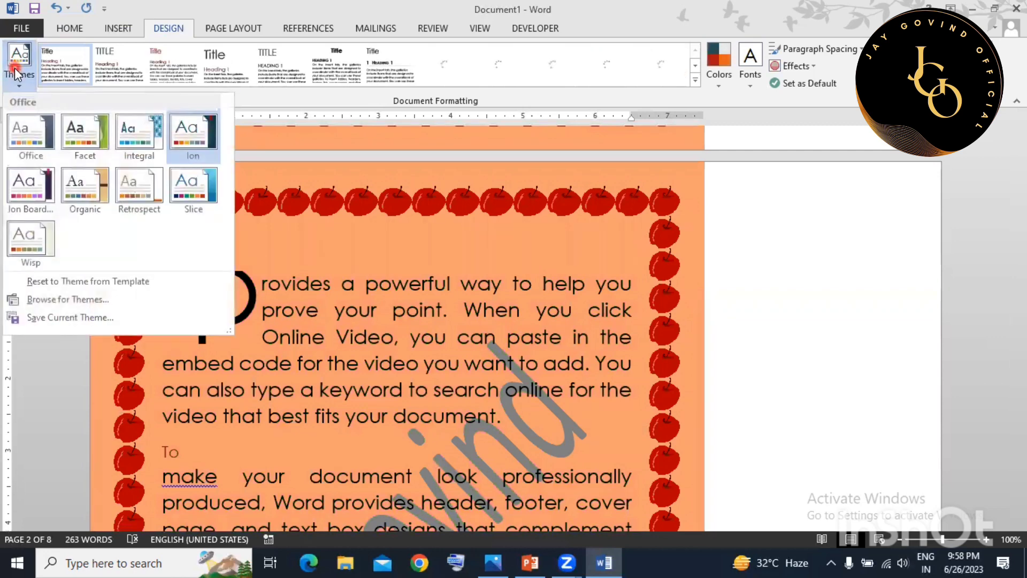
{"action": "left_click", "coordinate": [198, 190]}
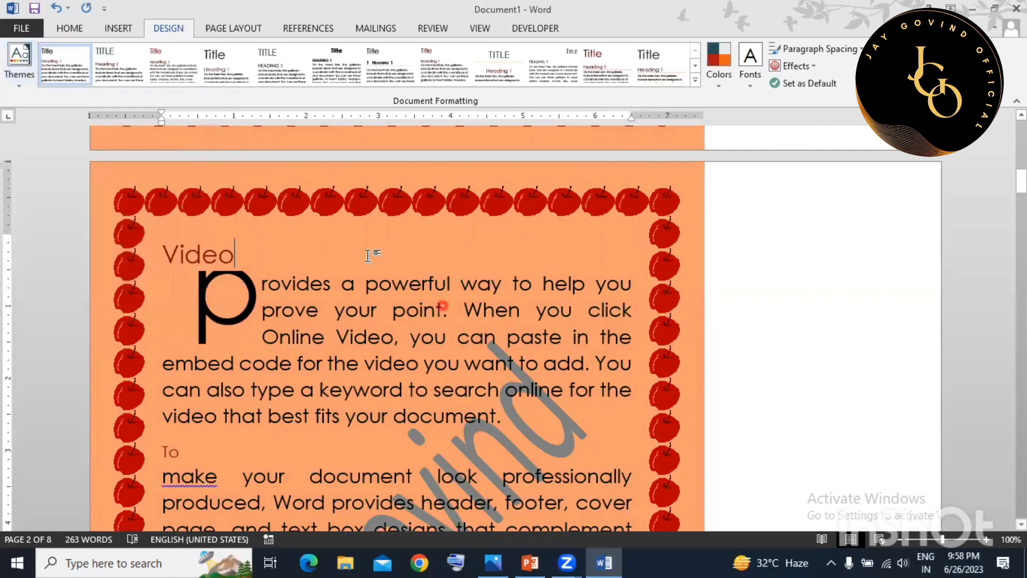
{"action": "scroll", "coordinate": [368, 256], "scroll_direction": "down", "scroll_amount": 3}
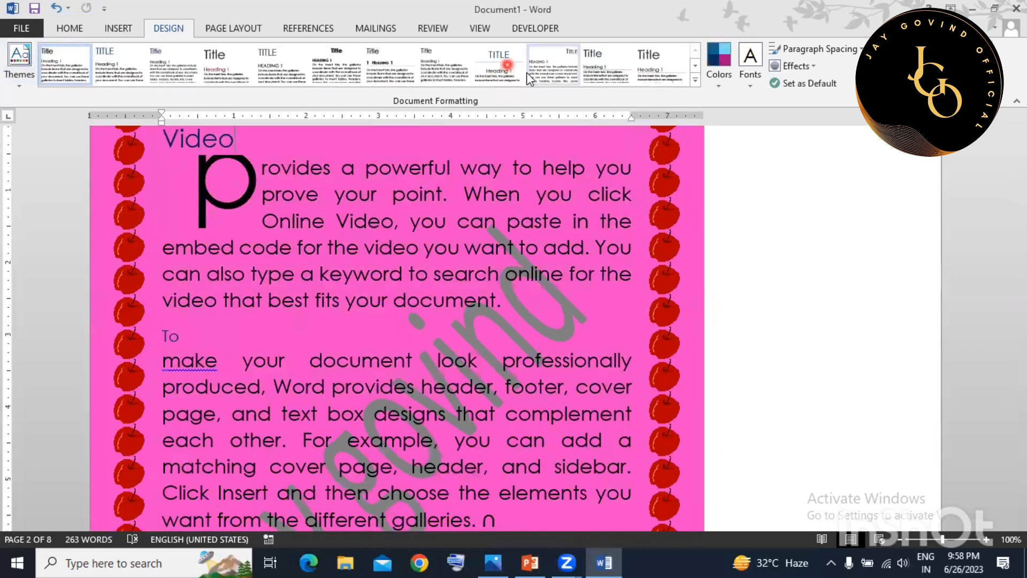
{"action": "left_click", "coordinate": [695, 80]}
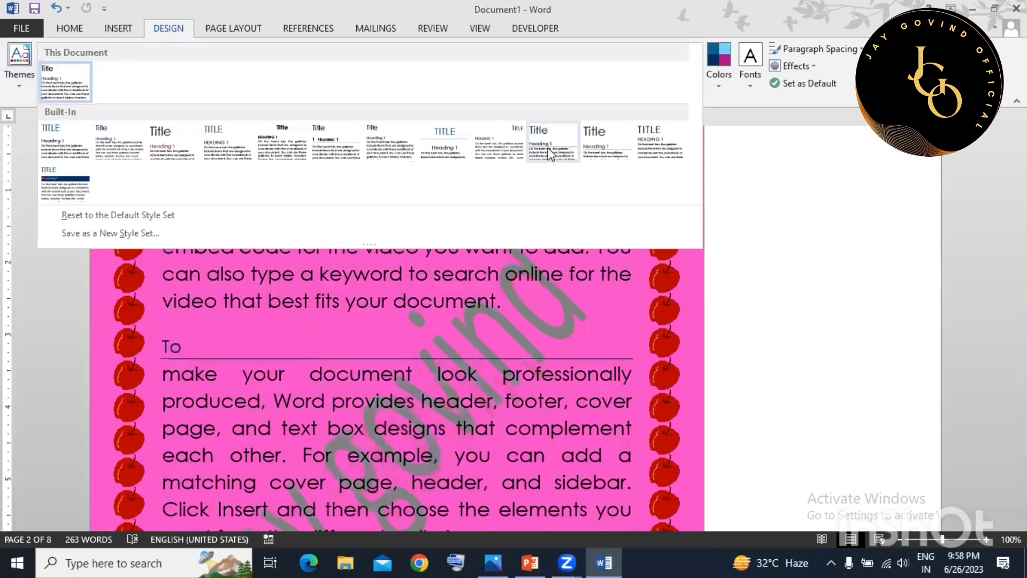
Apply the Shaded style set so headings like VIDEO sit in dark blue bars.
{"action": "left_click", "coordinate": [547, 367]}
{"action": "scroll", "coordinate": [540, 374], "scroll_direction": "up", "scroll_amount": 5}
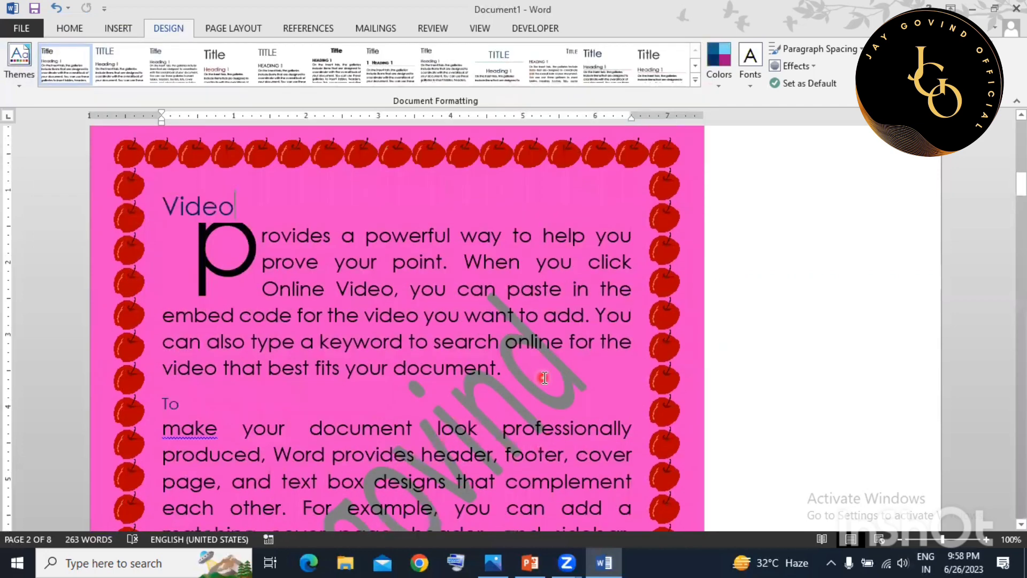
{"action": "scroll", "coordinate": [183, 441], "scroll_direction": "up", "scroll_amount": 2}
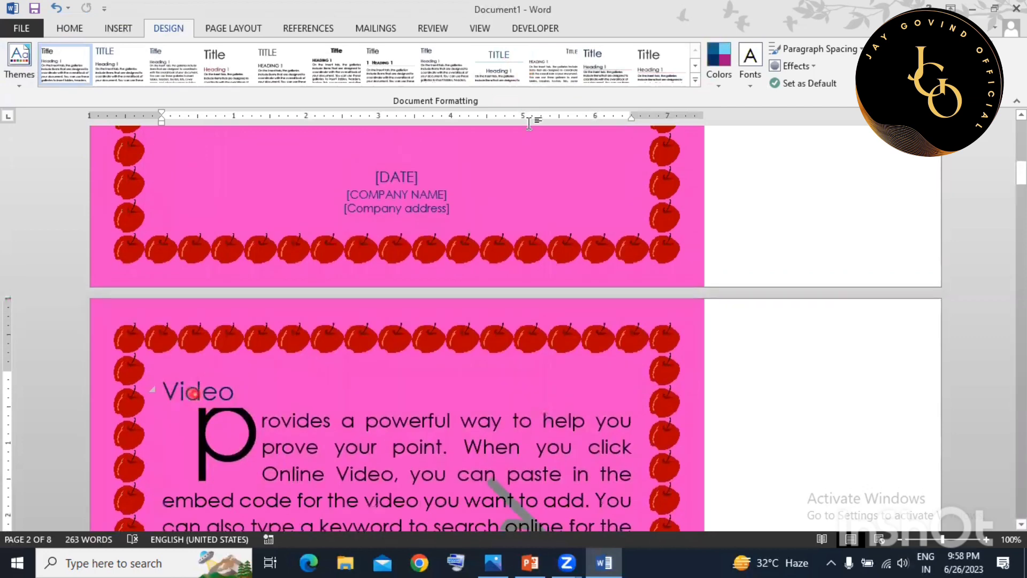
{"action": "left_click", "coordinate": [694, 79]}
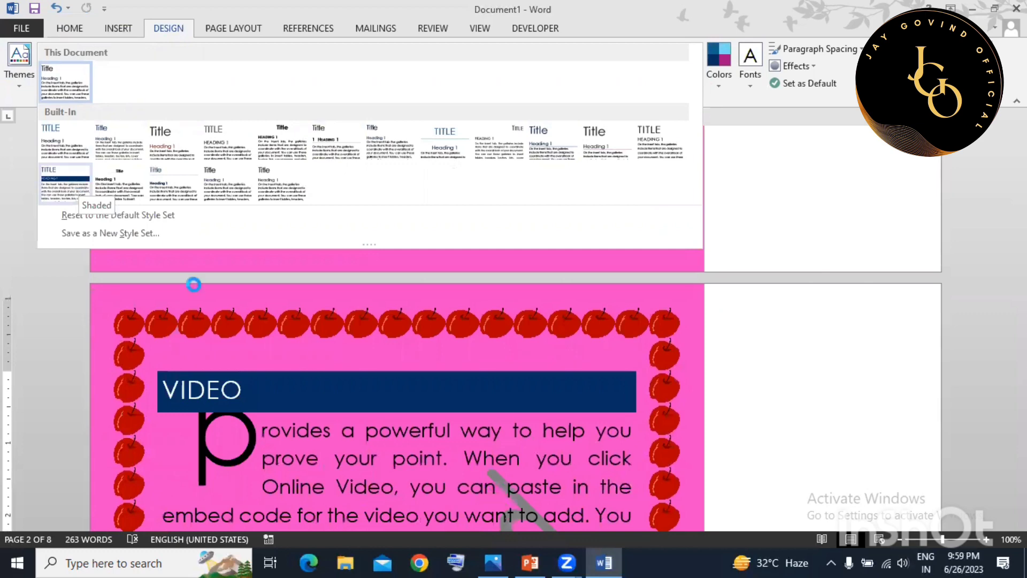
{"action": "left_click", "coordinate": [298, 353]}
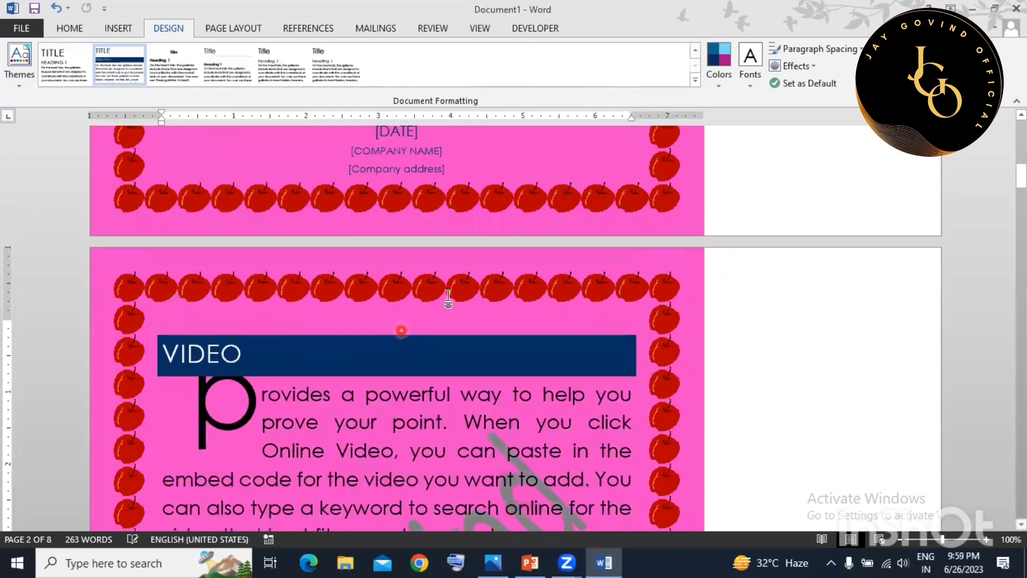
{"action": "left_click", "coordinate": [725, 82]}
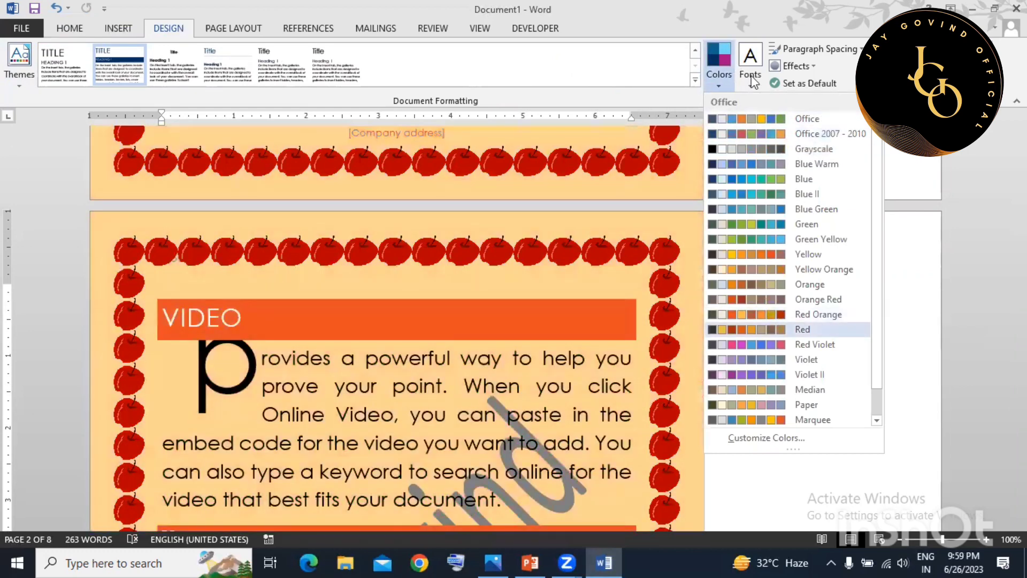
{"action": "left_click", "coordinate": [757, 80]}
{"action": "left_click", "coordinate": [758, 79]}
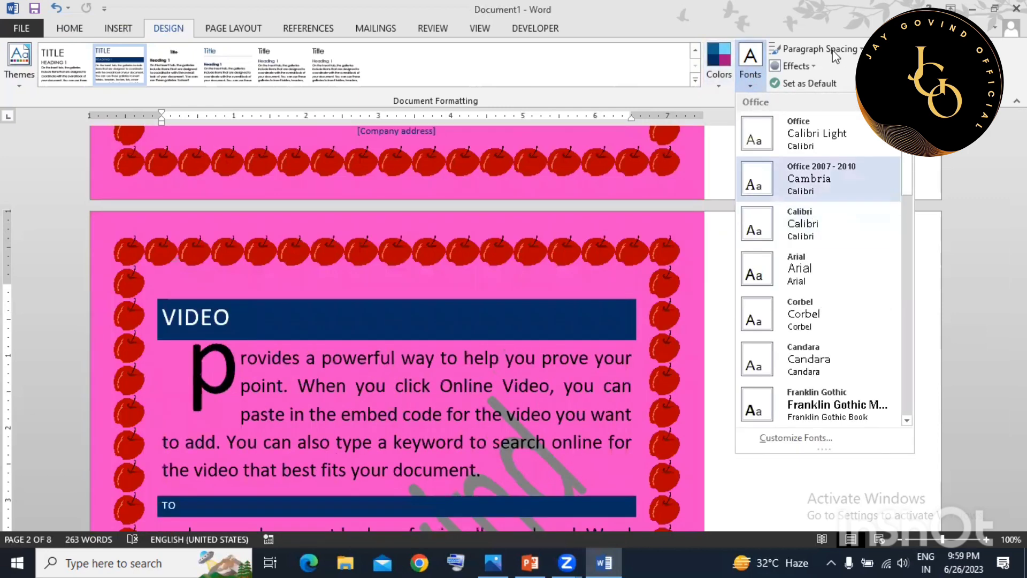
{"action": "left_click", "coordinate": [832, 52]}
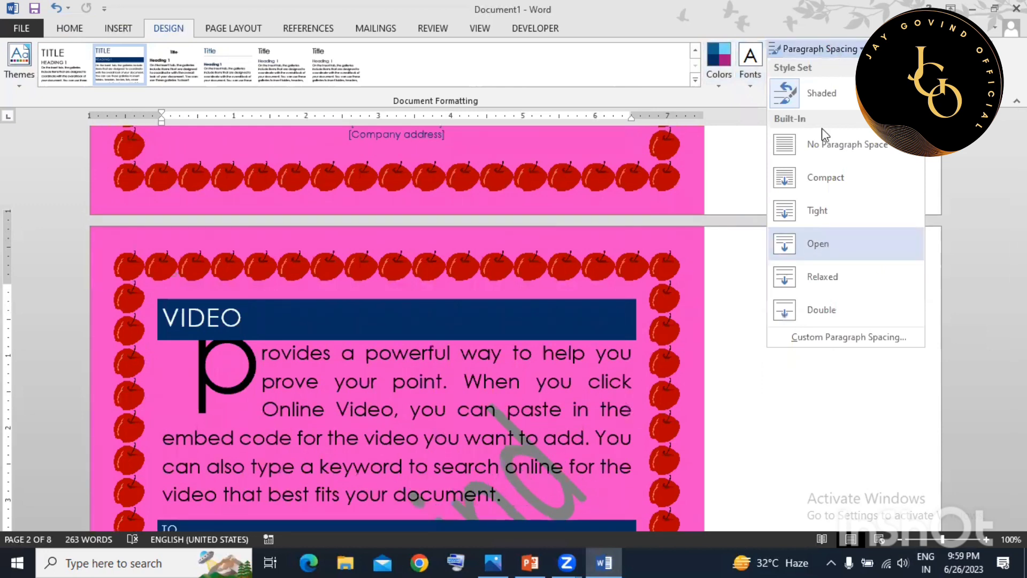
{"action": "left_click", "coordinate": [661, 243]}
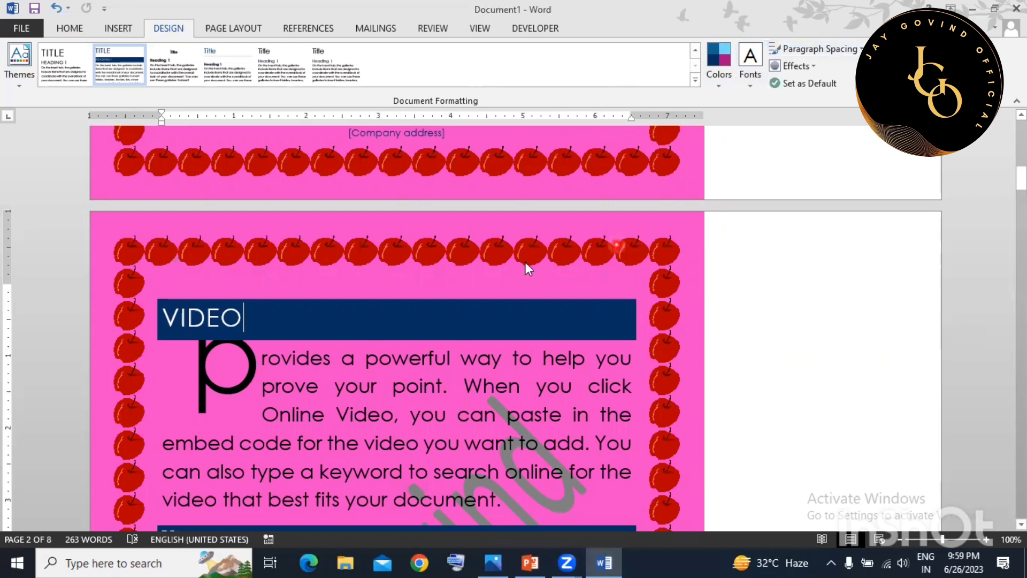
{"action": "scroll", "coordinate": [526, 261], "scroll_direction": "up", "scroll_amount": 3}
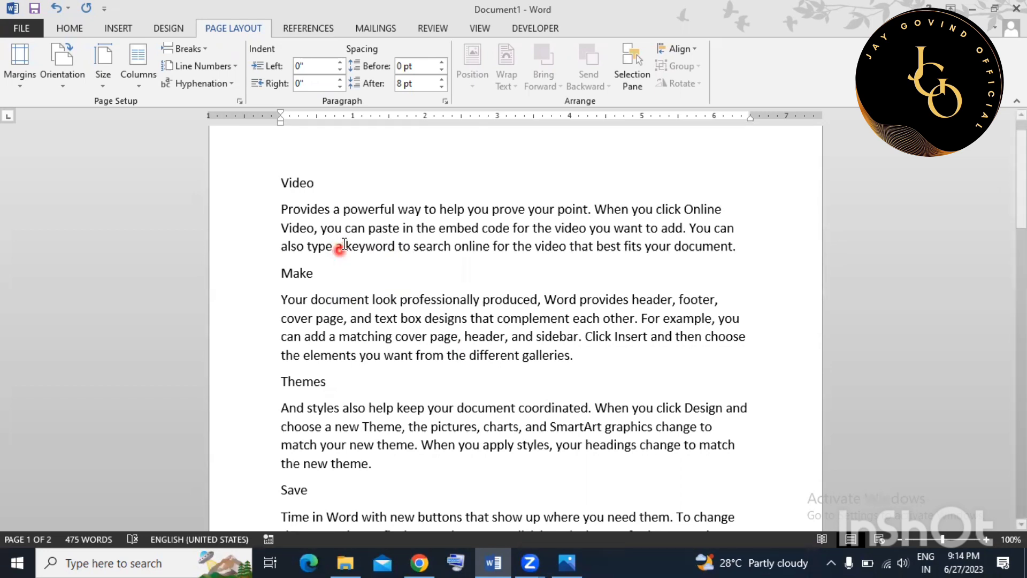
Change the paper size to Executive.
{"action": "scroll", "coordinate": [340, 243], "scroll_direction": "down", "scroll_amount": 1}
{"action": "scroll", "coordinate": [343, 241], "scroll_direction": "up", "scroll_amount": 2}
{"action": "scroll", "coordinate": [342, 242], "scroll_direction": "up", "scroll_amount": 1}
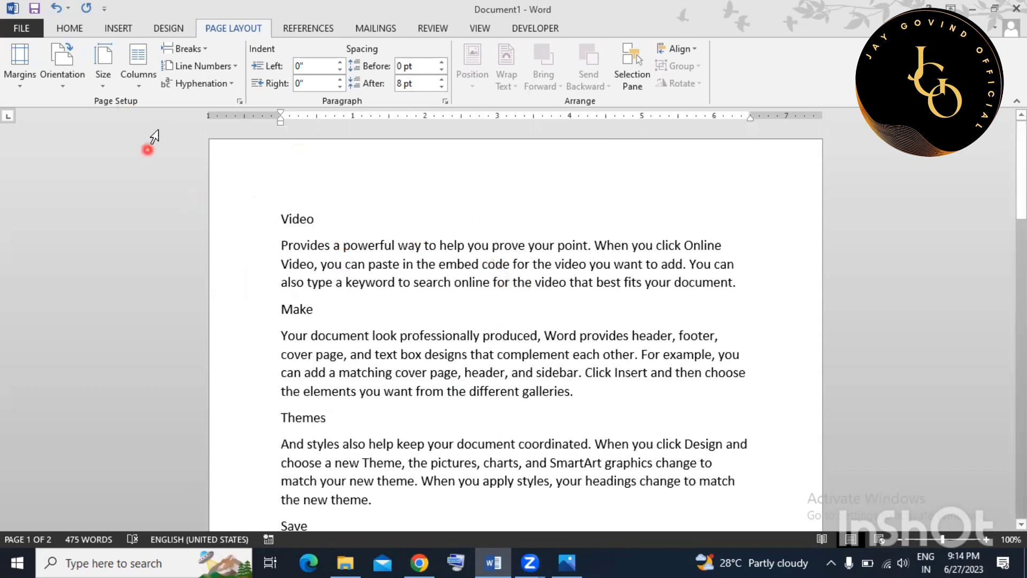
{"action": "left_click", "coordinate": [103, 69]}
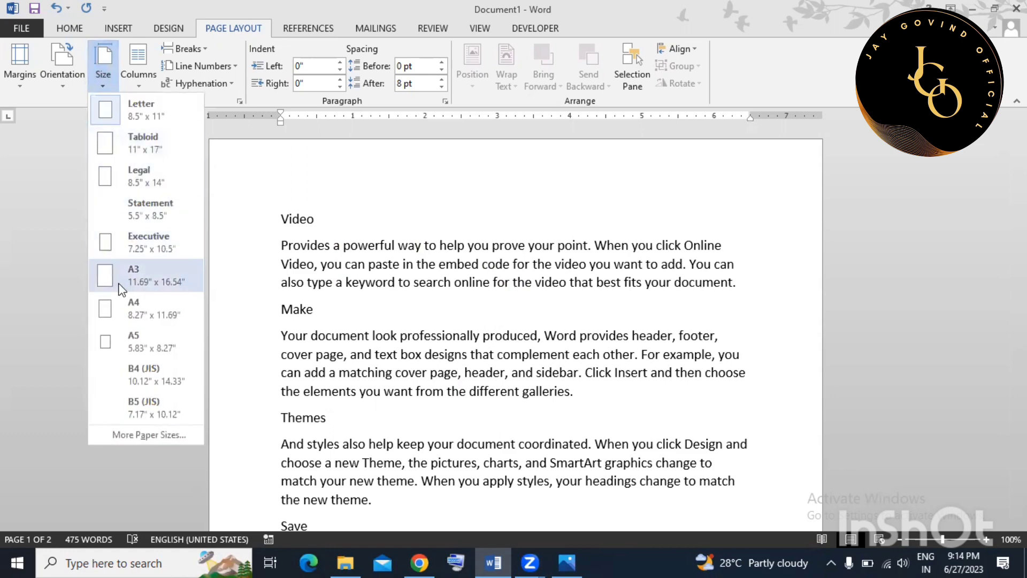
{"action": "left_click", "coordinate": [130, 234]}
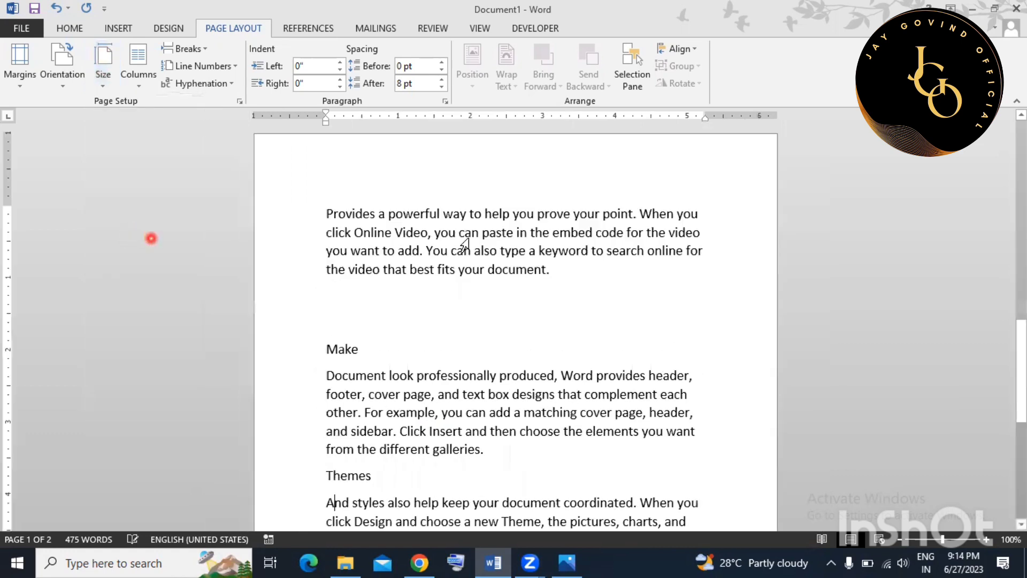
{"action": "left_click", "coordinate": [471, 278]}
{"action": "scroll", "coordinate": [471, 278], "scroll_direction": "down", "scroll_amount": 6}
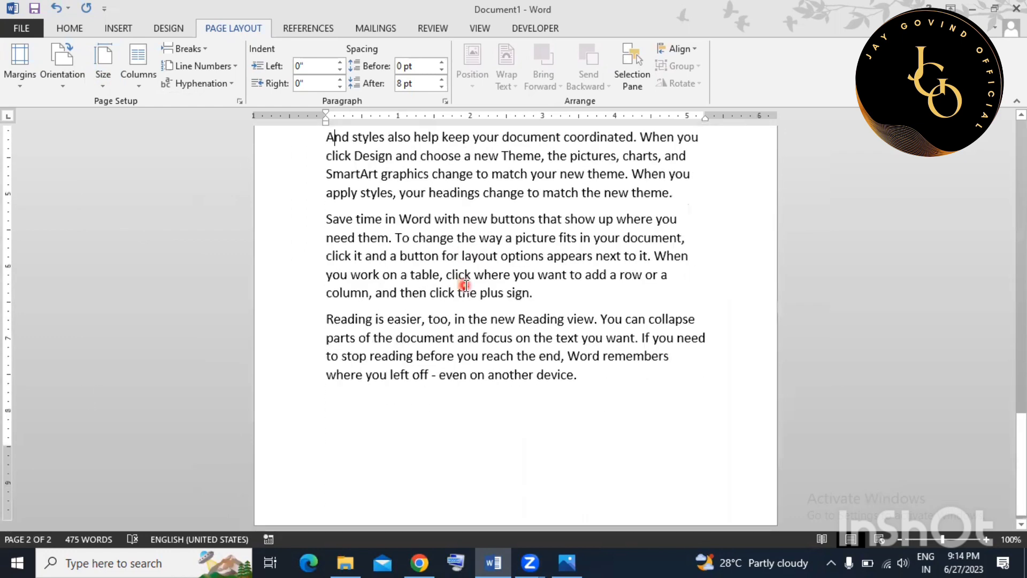
{"action": "scroll", "coordinate": [471, 278], "scroll_direction": "up", "scroll_amount": 9}
{"action": "scroll", "coordinate": [412, 229], "scroll_direction": "up", "scroll_amount": 8}
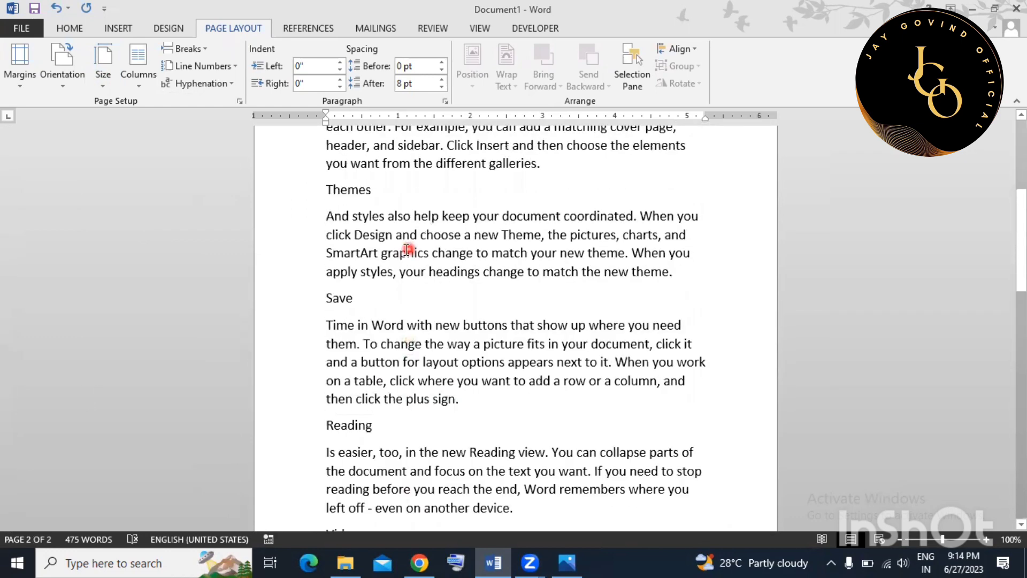
Try Statement paper size, then settle on A4.
{"action": "left_click", "coordinate": [103, 78]}
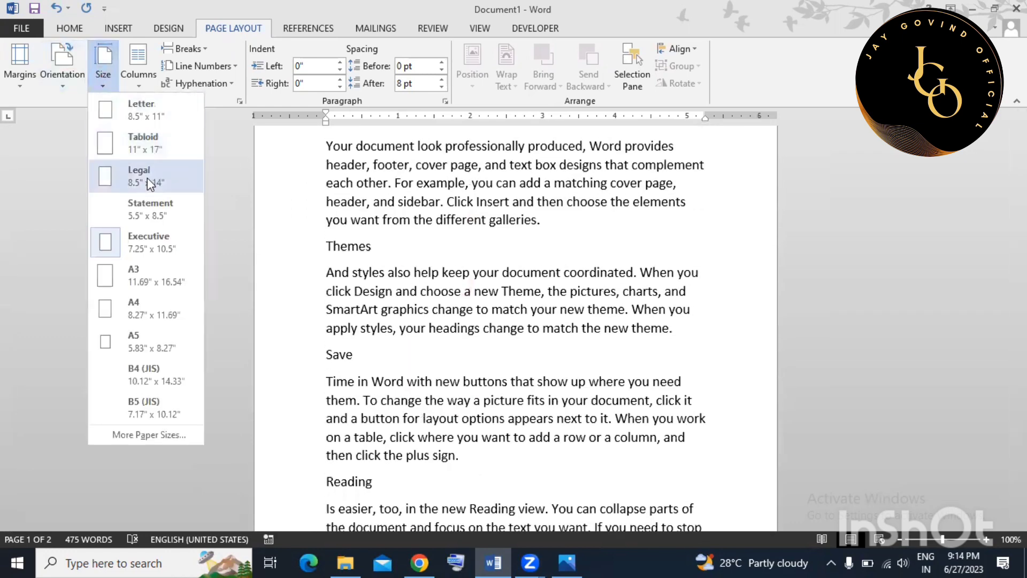
{"action": "left_click", "coordinate": [138, 207]}
{"action": "scroll", "coordinate": [522, 289], "scroll_direction": "down", "scroll_amount": 3}
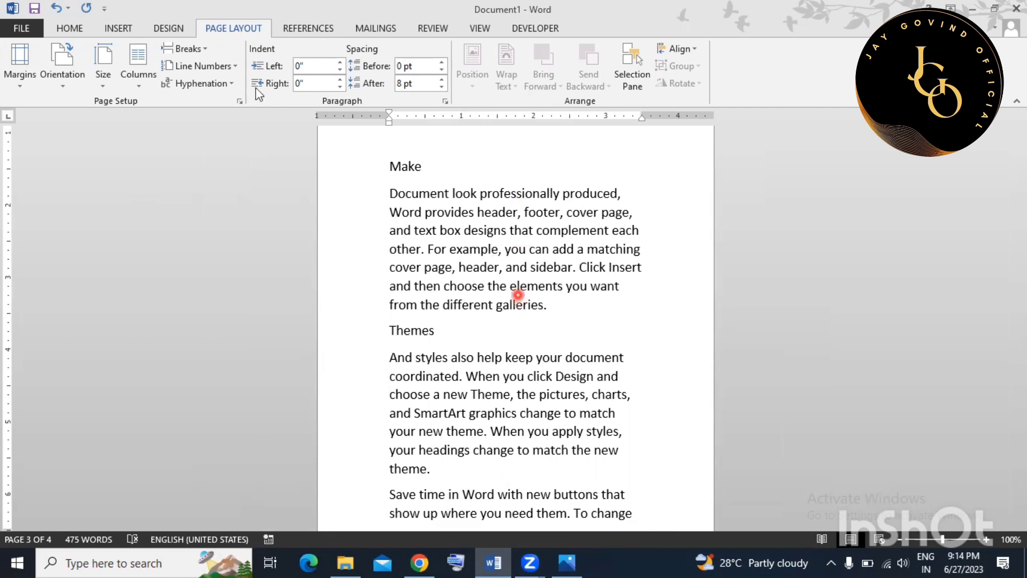
{"action": "left_click", "coordinate": [104, 77]}
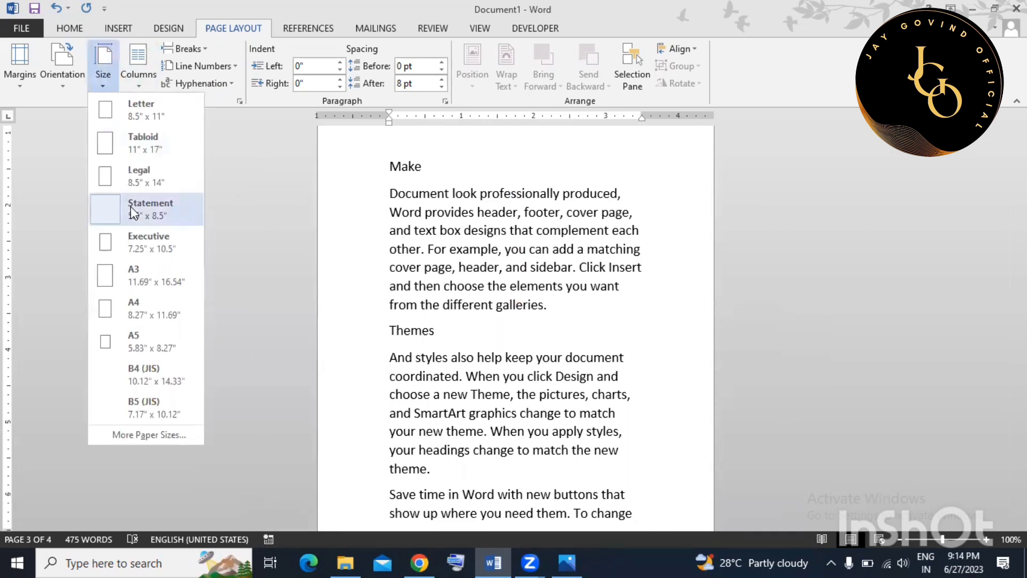
{"action": "left_click", "coordinate": [137, 310]}
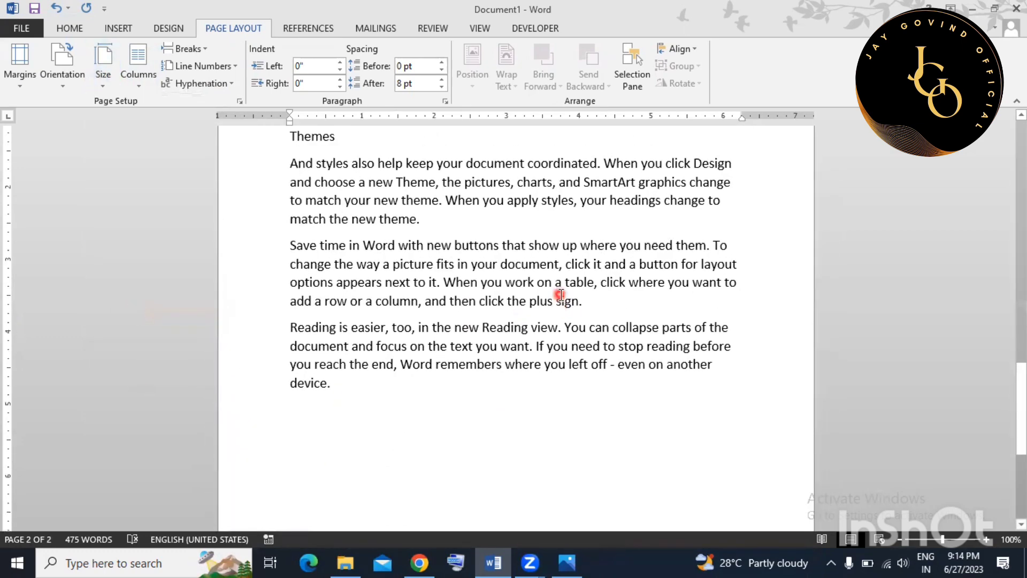
{"action": "scroll", "coordinate": [560, 294], "scroll_direction": "up", "scroll_amount": 3}
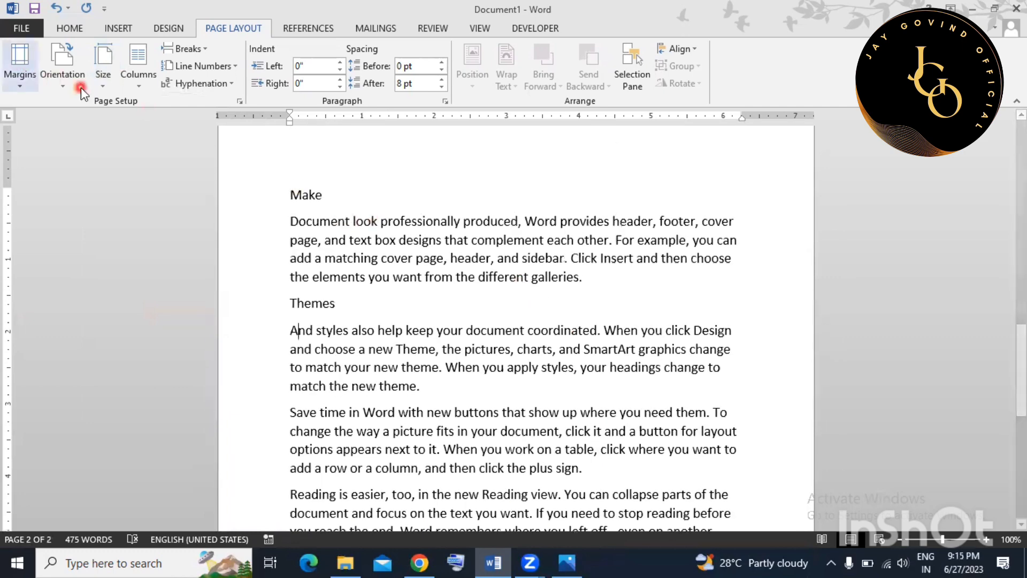
Switch the page to Landscape orientation, then back to Portrait.
{"action": "left_click", "coordinate": [69, 80]}
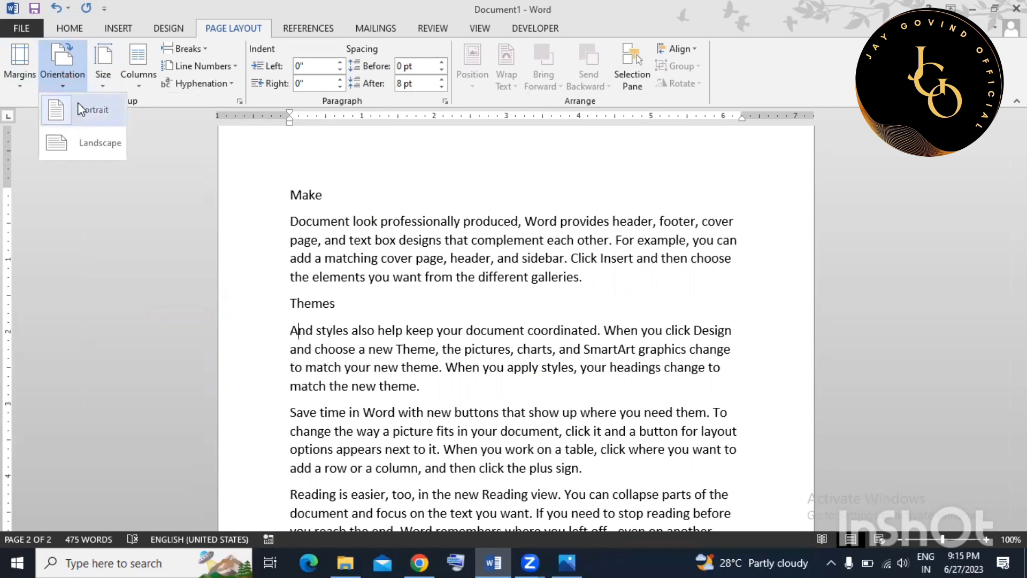
{"action": "left_click", "coordinate": [65, 142]}
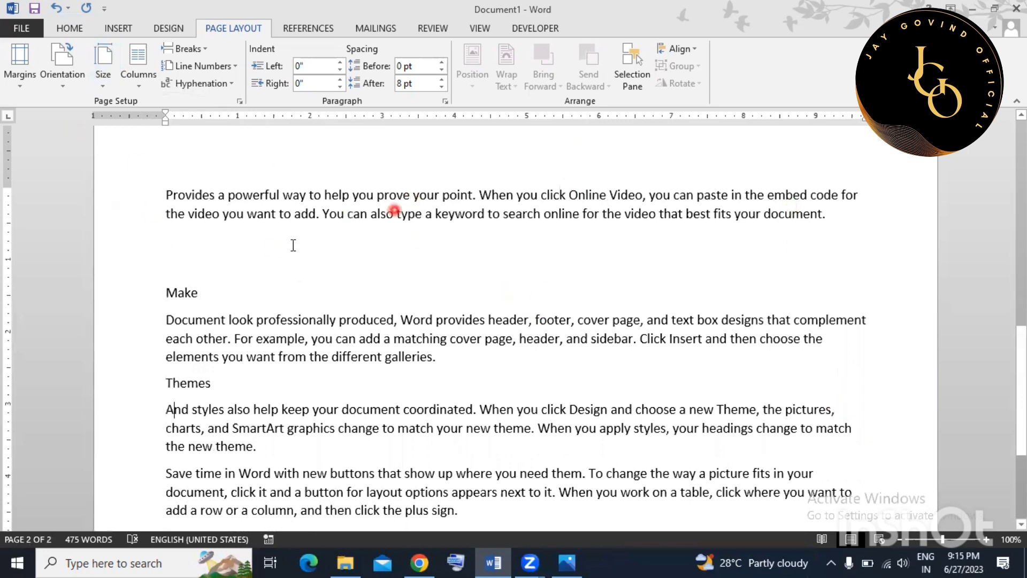
{"action": "left_click", "coordinate": [61, 68]}
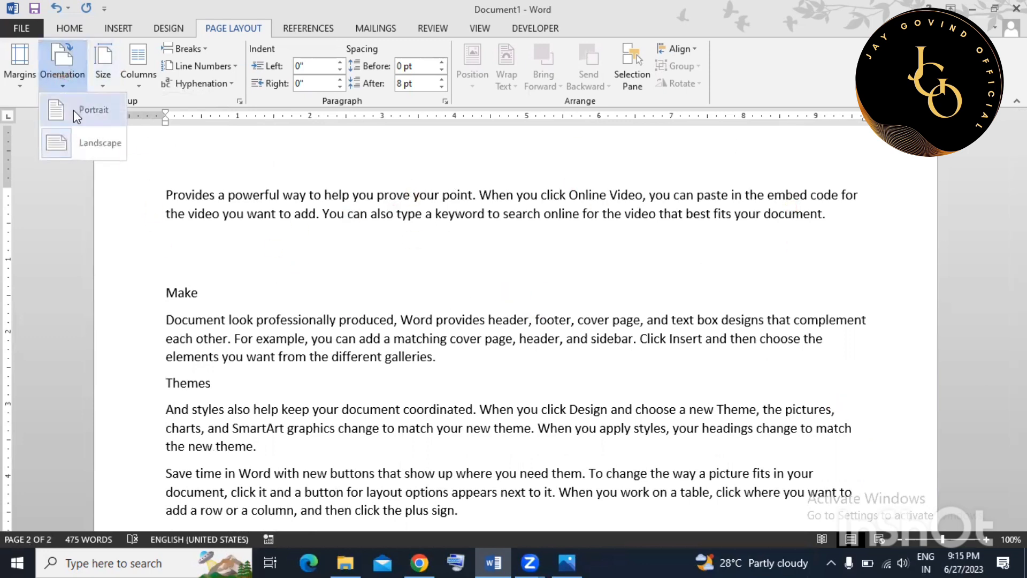
{"action": "left_click", "coordinate": [73, 110]}
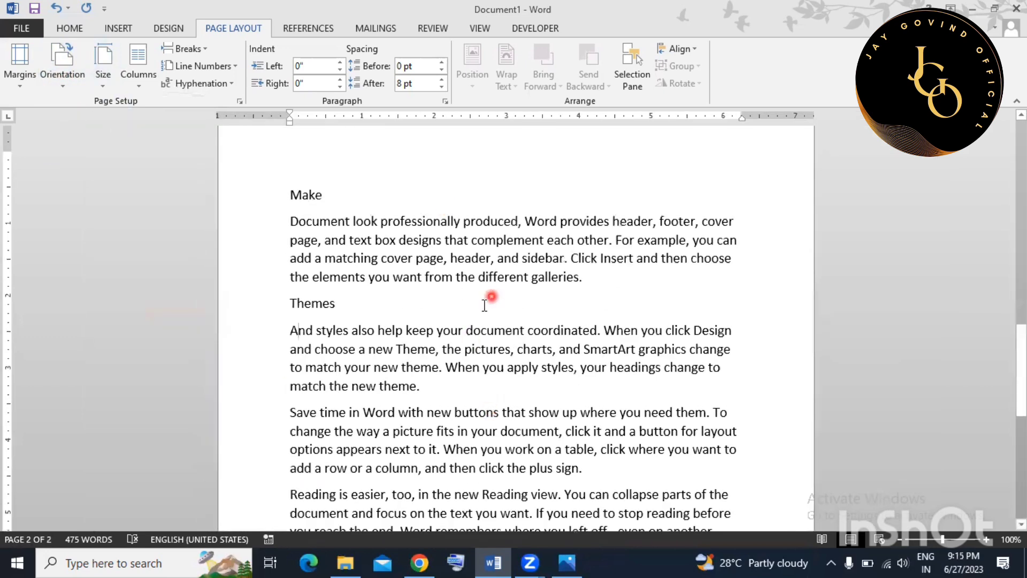
{"action": "scroll", "coordinate": [420, 323], "scroll_direction": "down", "scroll_amount": 2}
{"action": "scroll", "coordinate": [449, 324], "scroll_direction": "up", "scroll_amount": 2}
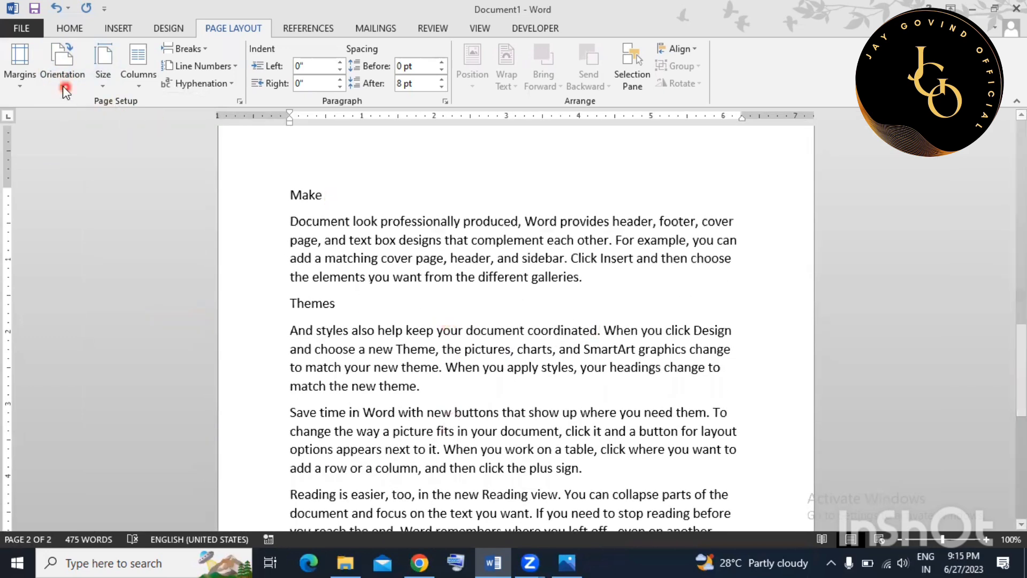
{"action": "left_click", "coordinate": [18, 81]}
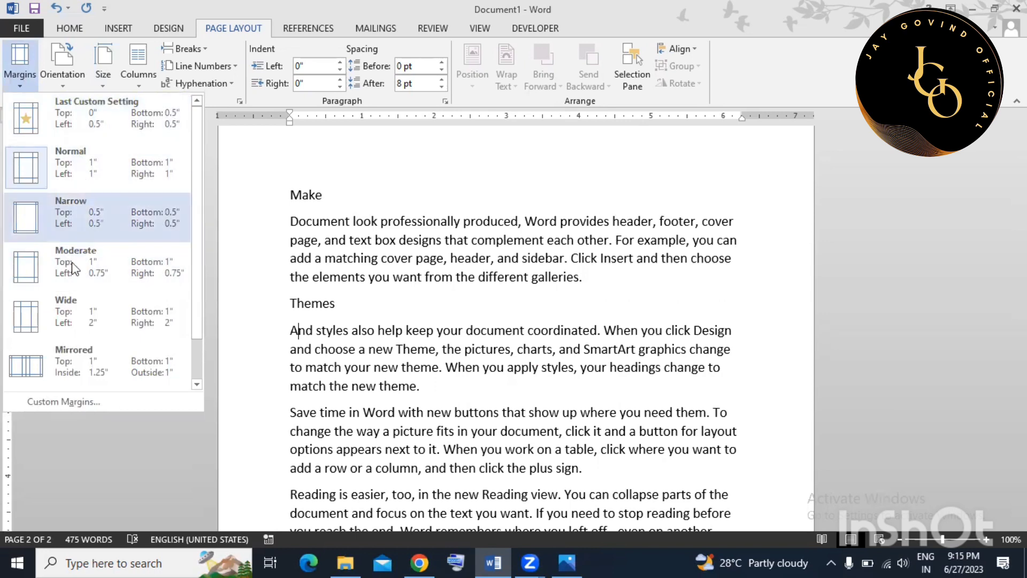
Apply Moderate margins, then change to Narrow 0.5-inch margins.
{"action": "scroll", "coordinate": [73, 278], "scroll_direction": "down", "scroll_amount": 1}
{"action": "scroll", "coordinate": [72, 290], "scroll_direction": "up", "scroll_amount": 1}
{"action": "scroll", "coordinate": [71, 290], "scroll_direction": "down", "scroll_amount": 1}
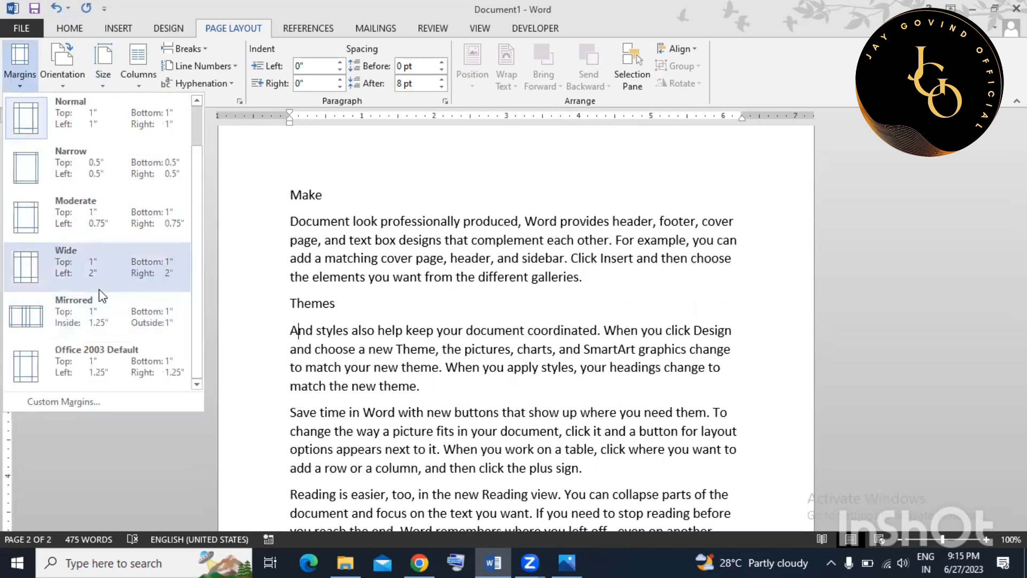
{"action": "left_click", "coordinate": [78, 219]}
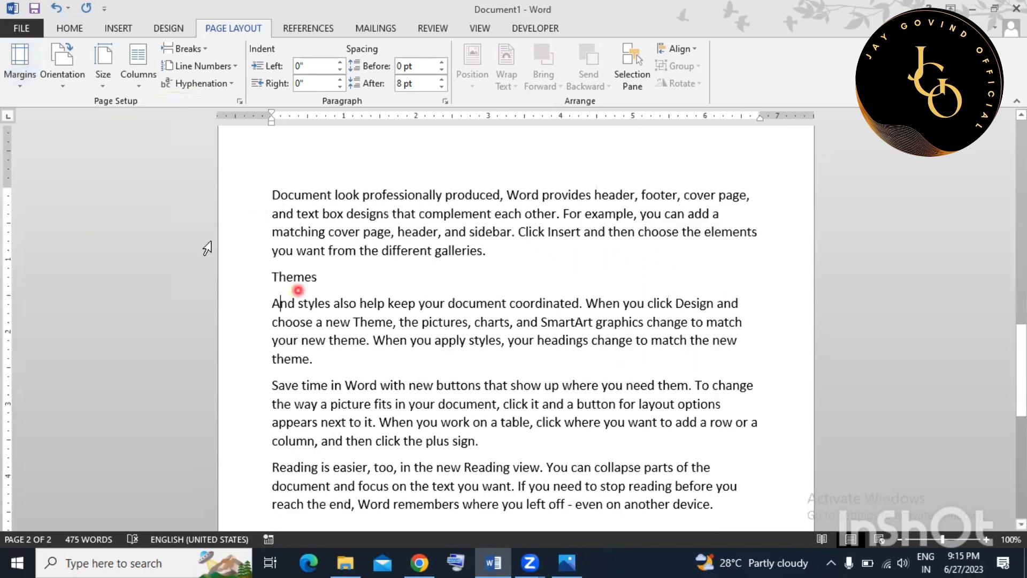
{"action": "left_click", "coordinate": [20, 62]}
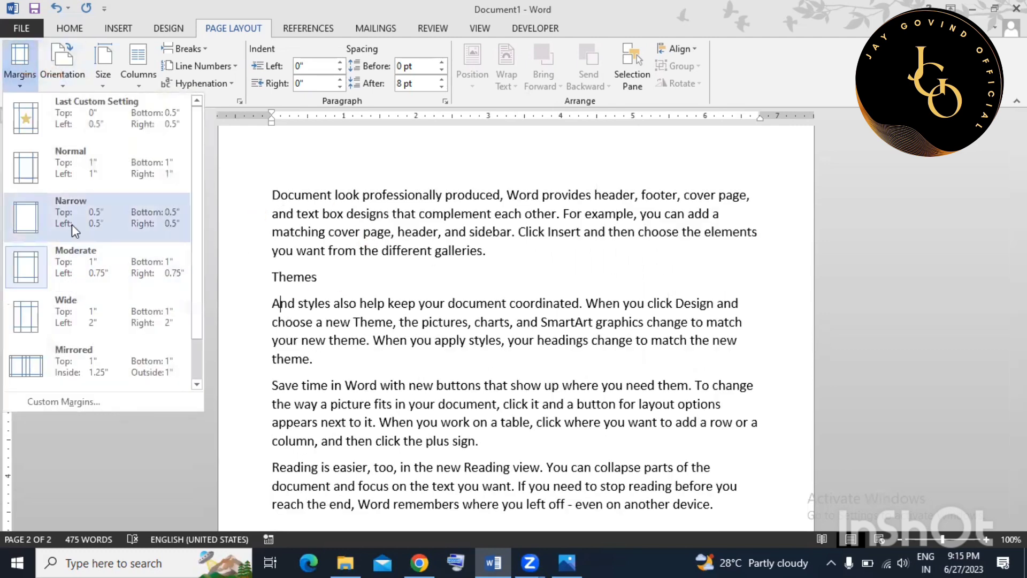
{"action": "left_click", "coordinate": [72, 224]}
Delete the blank lines between the Video paragraph and the Make heading.
{"action": "scroll", "coordinate": [491, 412], "scroll_direction": "up", "scroll_amount": 7}
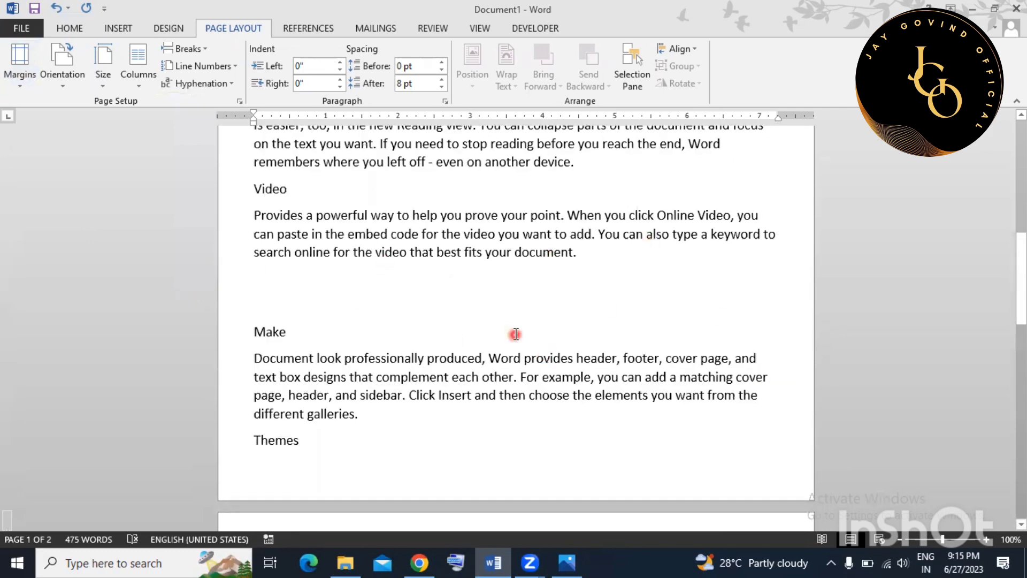
{"action": "scroll", "coordinate": [363, 299], "scroll_direction": "up", "scroll_amount": 4}
{"action": "scroll", "coordinate": [364, 299], "scroll_direction": "down", "scroll_amount": 4}
{"action": "left_click", "coordinate": [362, 300]}
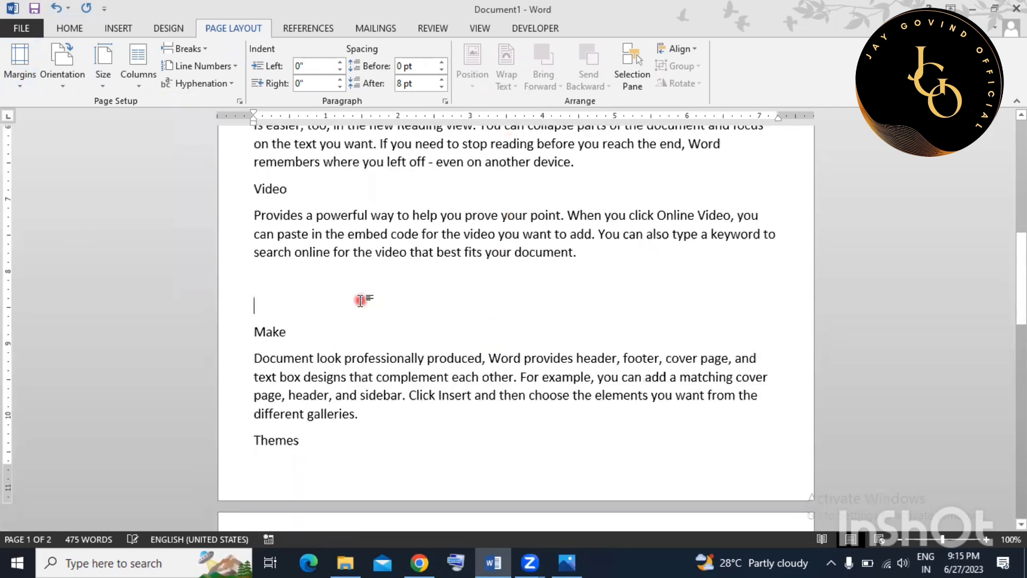
{"action": "key", "text": "BackSpace"}
{"action": "key", "text": "BackSpace"}
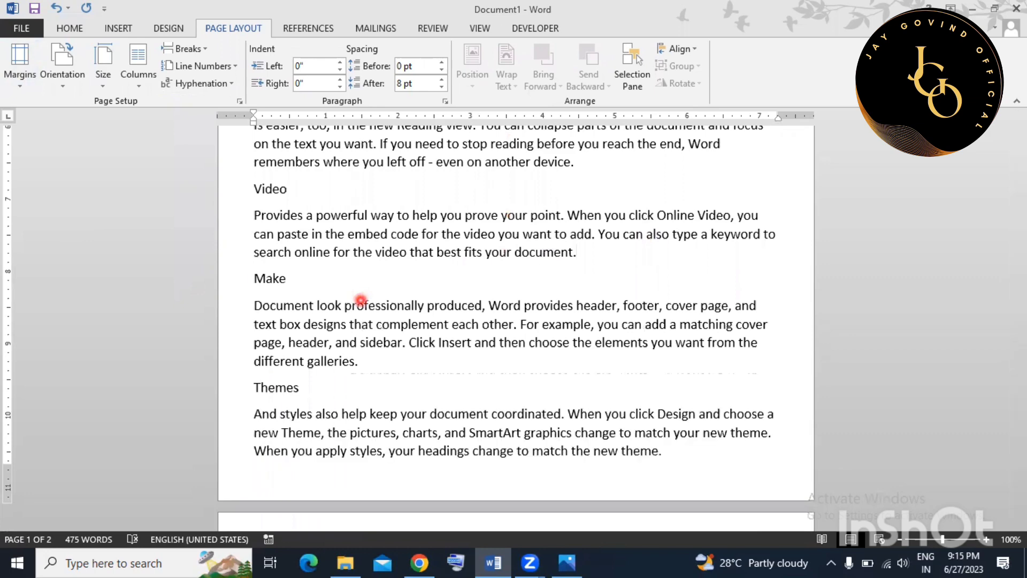
{"action": "scroll", "coordinate": [361, 300], "scroll_direction": "up", "scroll_amount": 4}
{"action": "scroll", "coordinate": [360, 300], "scroll_direction": "down", "scroll_amount": 12}
{"action": "scroll", "coordinate": [359, 299], "scroll_direction": "up", "scroll_amount": 3}
{"action": "scroll", "coordinate": [363, 305], "scroll_direction": "down", "scroll_amount": 1}
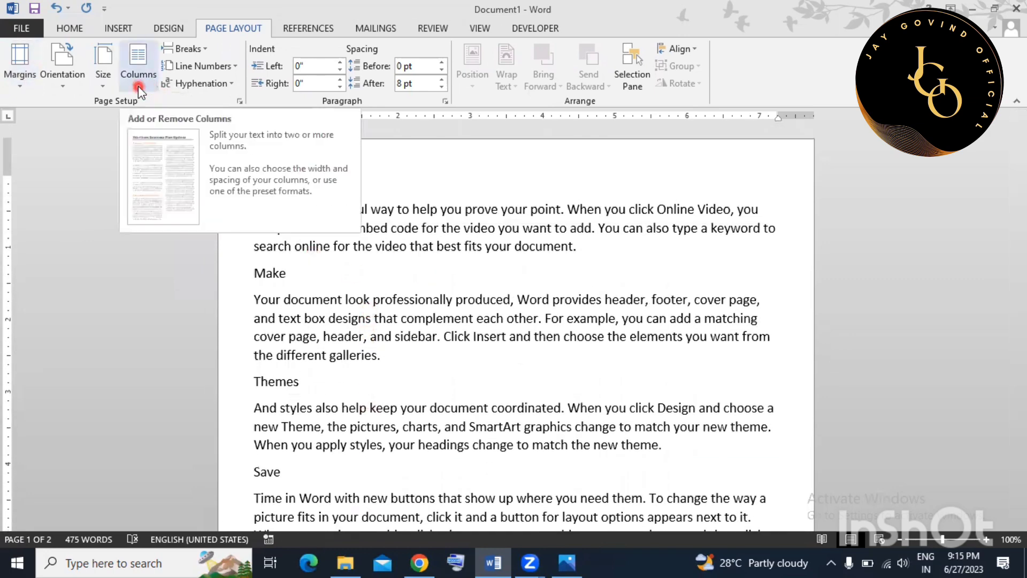
{"action": "left_click", "coordinate": [612, 358]}
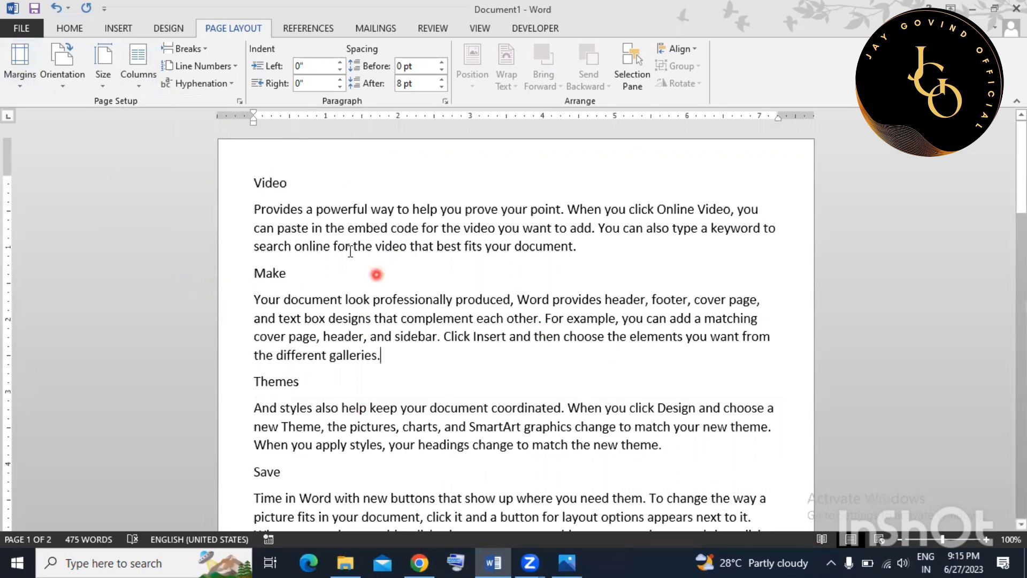
Select all the text and lay it out in three columns.
{"action": "left_click_drag", "start_coordinate": [253, 209], "coordinate": [737, 209]}
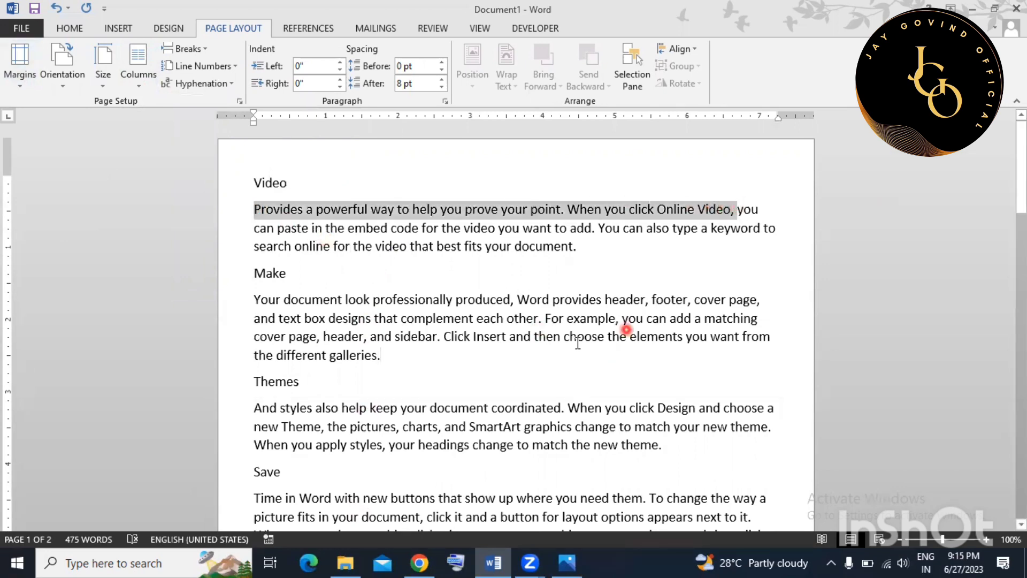
{"action": "left_click", "coordinate": [548, 335]}
{"action": "key", "text": "ctrl+a"}
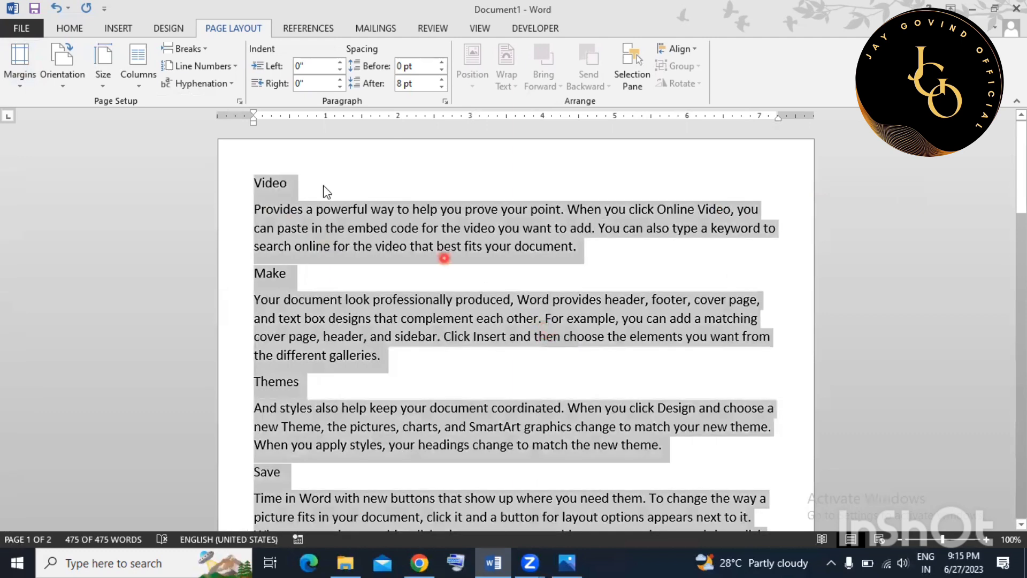
{"action": "left_click", "coordinate": [140, 77]}
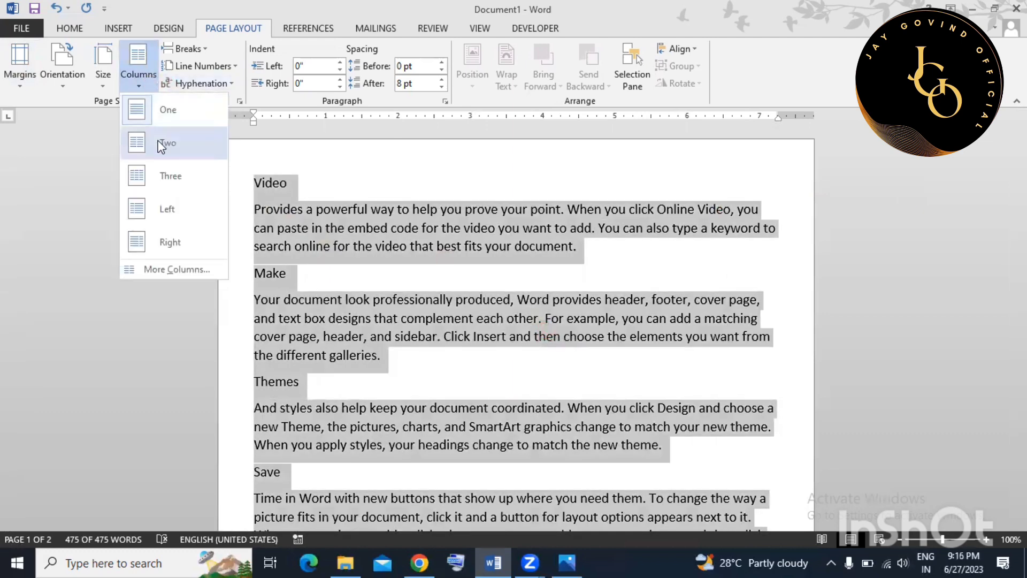
{"action": "left_click", "coordinate": [163, 170]}
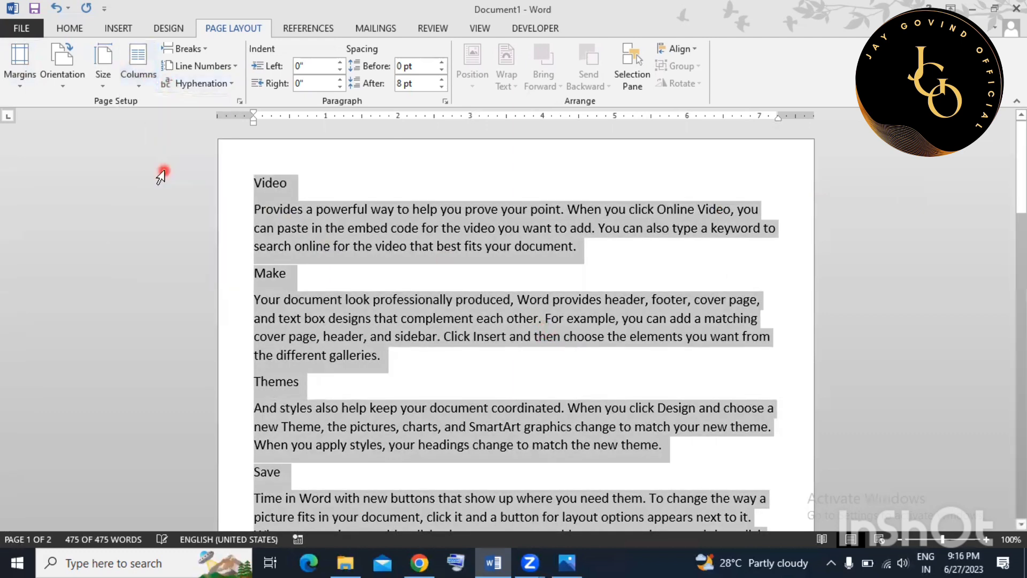
{"action": "left_click", "coordinate": [550, 310]}
{"action": "left_click_drag", "start_coordinate": [293, 188], "coordinate": [312, 428]}
{"action": "left_click_drag", "start_coordinate": [521, 213], "coordinate": [571, 350]}
{"action": "left_click", "coordinate": [372, 330]}
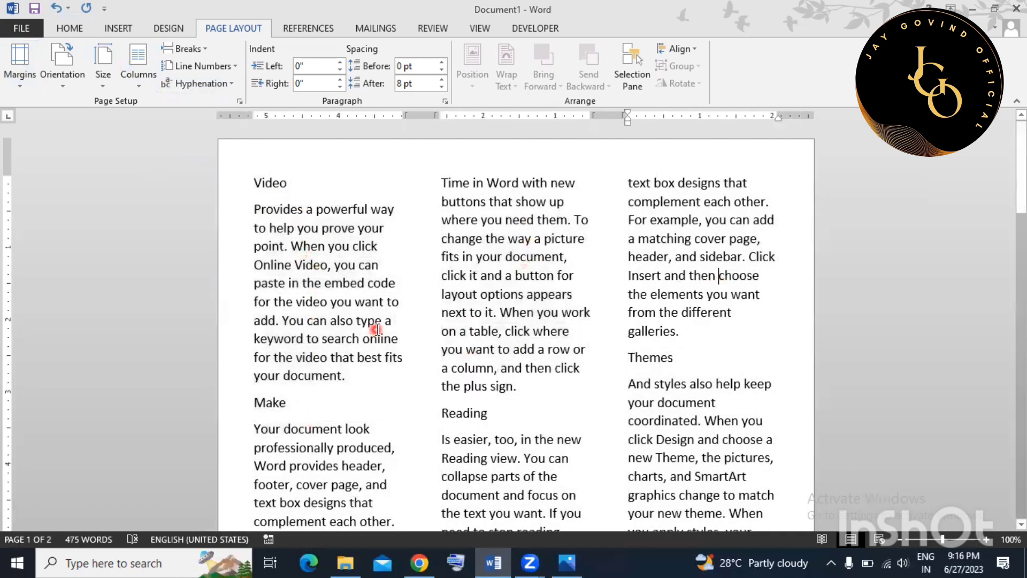
Undo the three-column layout with Ctrl+Z, restoring a single column.
{"action": "scroll", "coordinate": [372, 330], "scroll_direction": "down", "scroll_amount": 4}
{"action": "scroll", "coordinate": [370, 330], "scroll_direction": "down", "scroll_amount": 10}
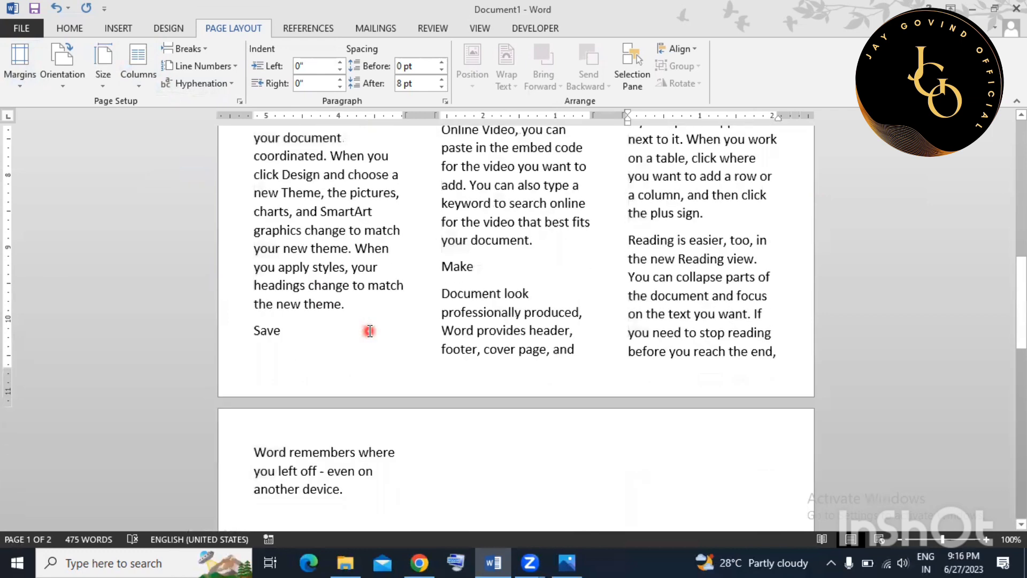
{"action": "scroll", "coordinate": [370, 331], "scroll_direction": "up", "scroll_amount": 3}
{"action": "scroll", "coordinate": [370, 331], "scroll_direction": "up", "scroll_amount": 12}
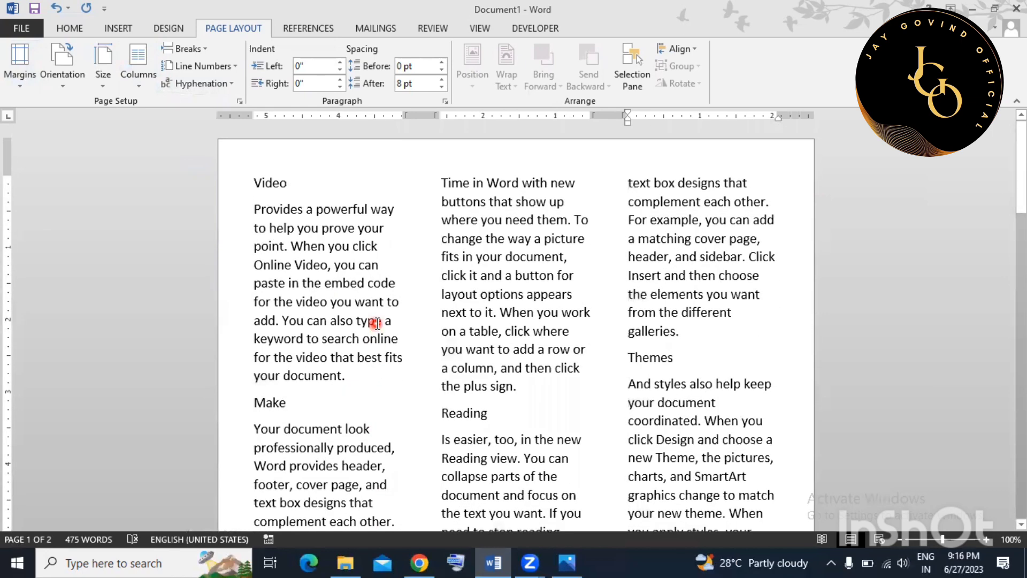
{"action": "left_click", "coordinate": [376, 322]}
{"action": "key", "text": "ctrl+z"}
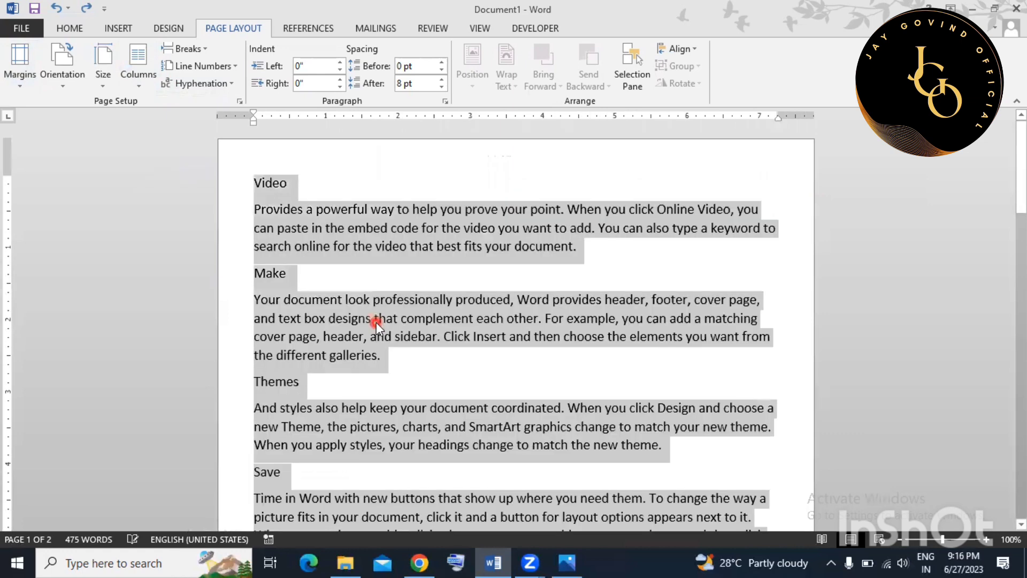
{"action": "left_click", "coordinate": [345, 321]}
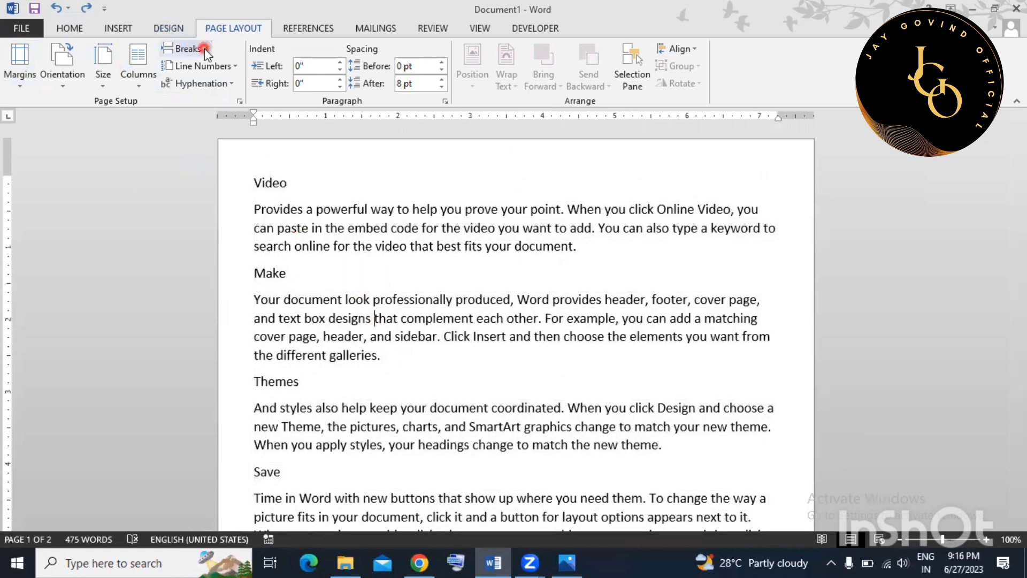
{"action": "left_click", "coordinate": [488, 356]}
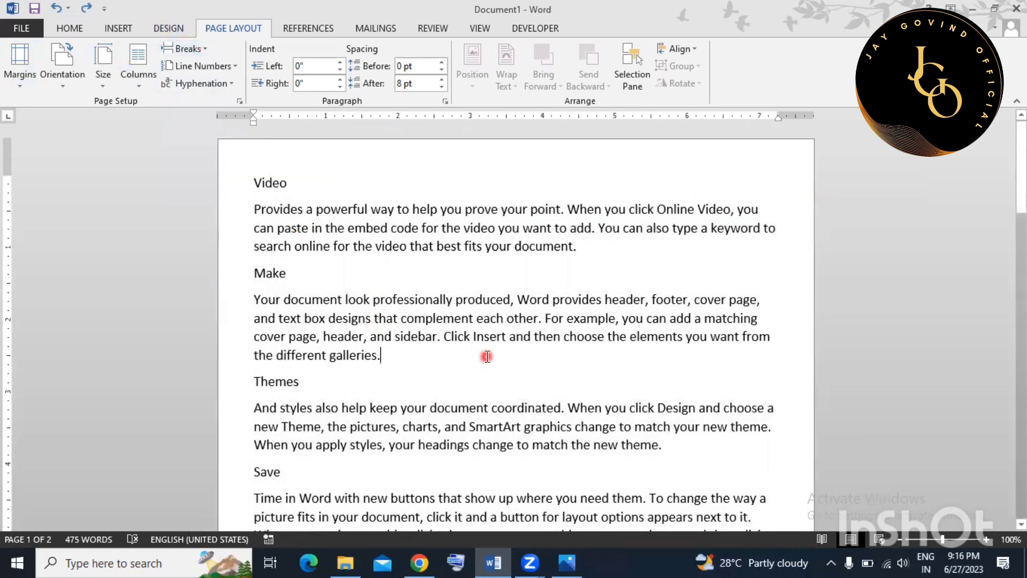
Insert a page break after the Make paragraph.
{"action": "scroll", "coordinate": [488, 357], "scroll_direction": "down", "scroll_amount": 1}
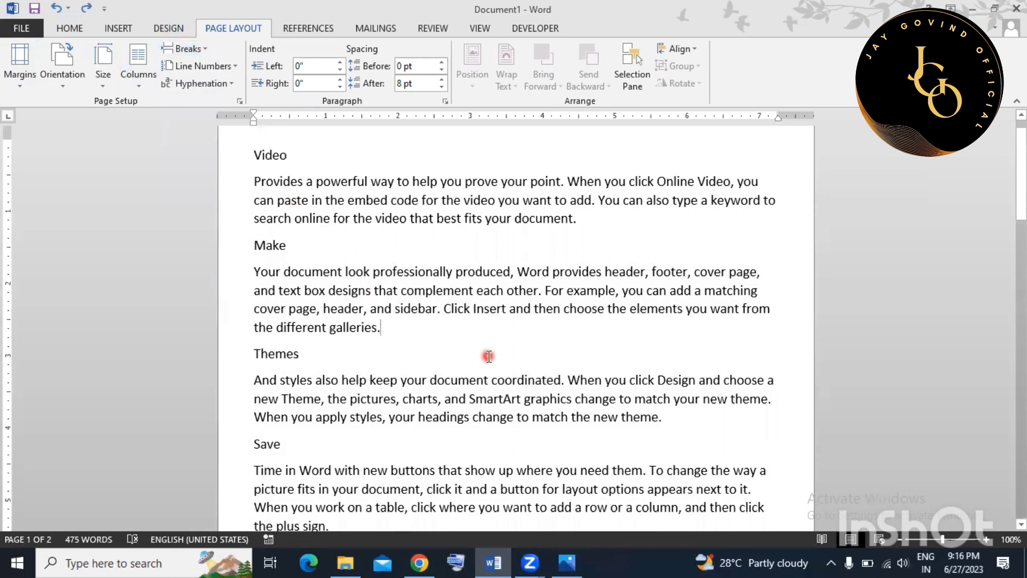
{"action": "scroll", "coordinate": [488, 356], "scroll_direction": "down", "scroll_amount": 4}
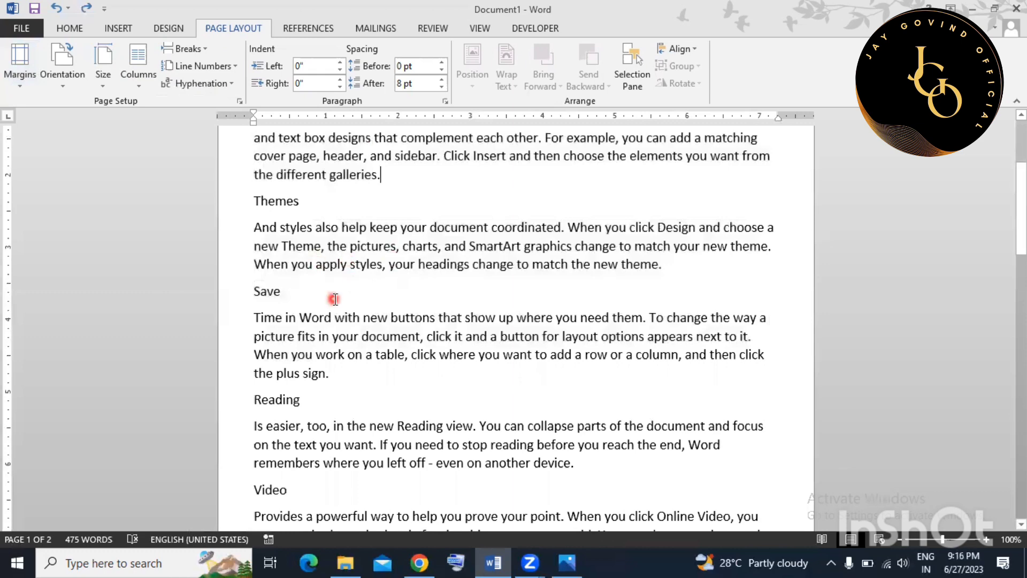
{"action": "scroll", "coordinate": [342, 288], "scroll_direction": "up", "scroll_amount": 3}
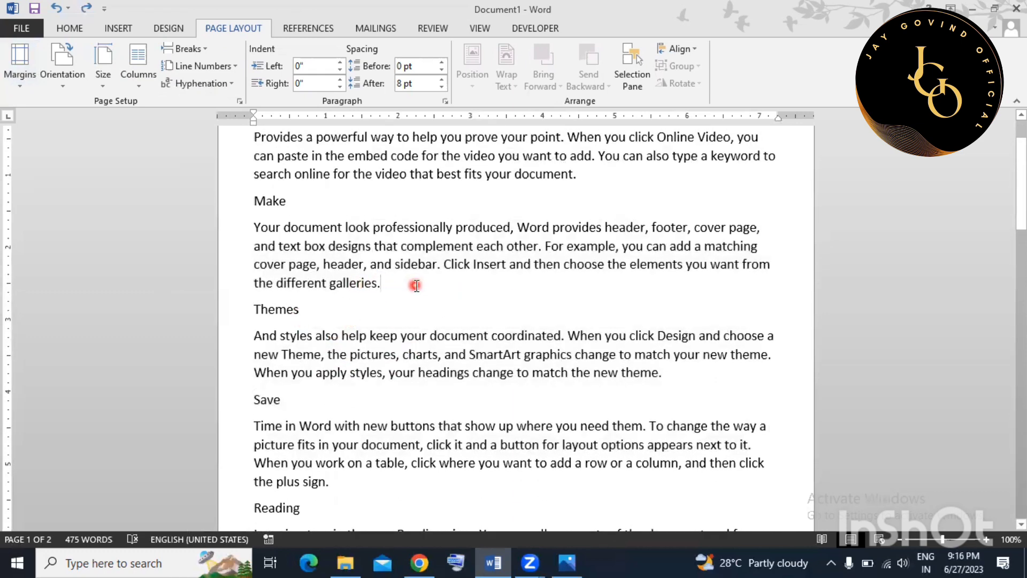
{"action": "key", "text": "Return"}
{"action": "key", "text": "Return"}
{"action": "key", "text": "Return"}
{"action": "key", "text": "Return"}
{"action": "key", "text": "Return"}
{"action": "key", "text": "Return"}
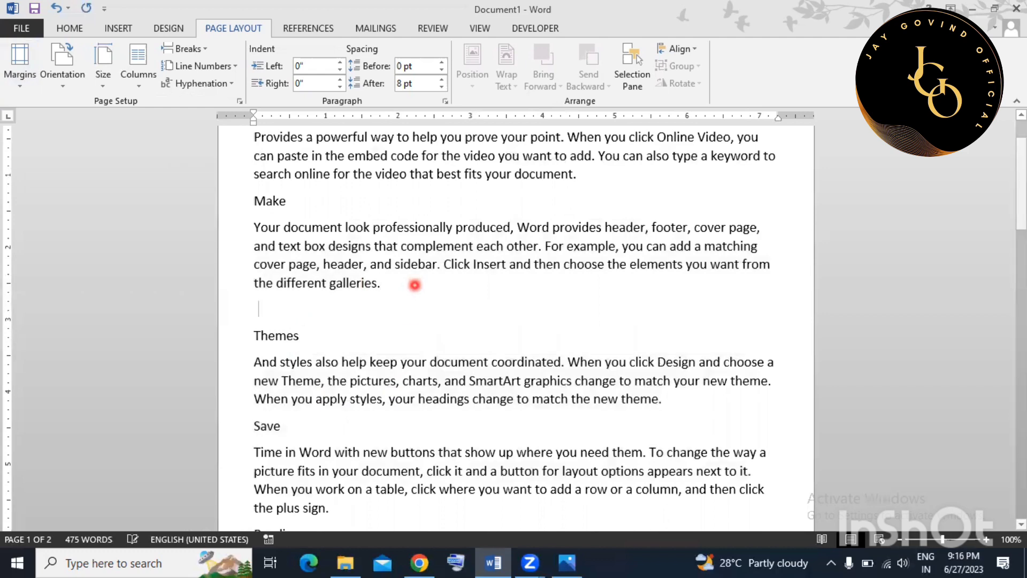
{"action": "key", "text": "ctrl+z"}
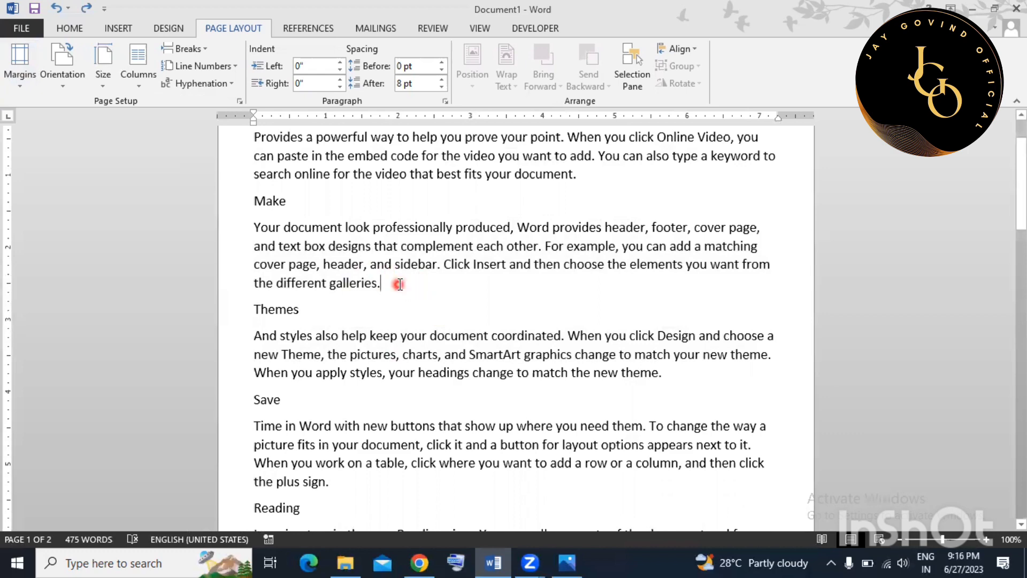
{"action": "left_click", "coordinate": [184, 48]}
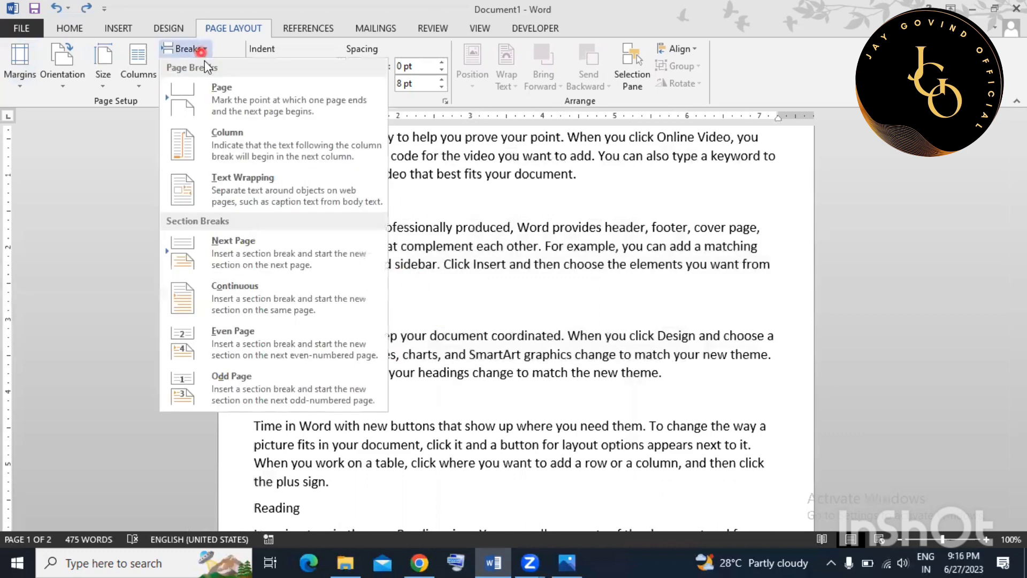
{"action": "left_click", "coordinate": [224, 107]}
Insert a break at the Video heading so that section starts on a new page.
{"action": "scroll", "coordinate": [399, 327], "scroll_direction": "up", "scroll_amount": 5}
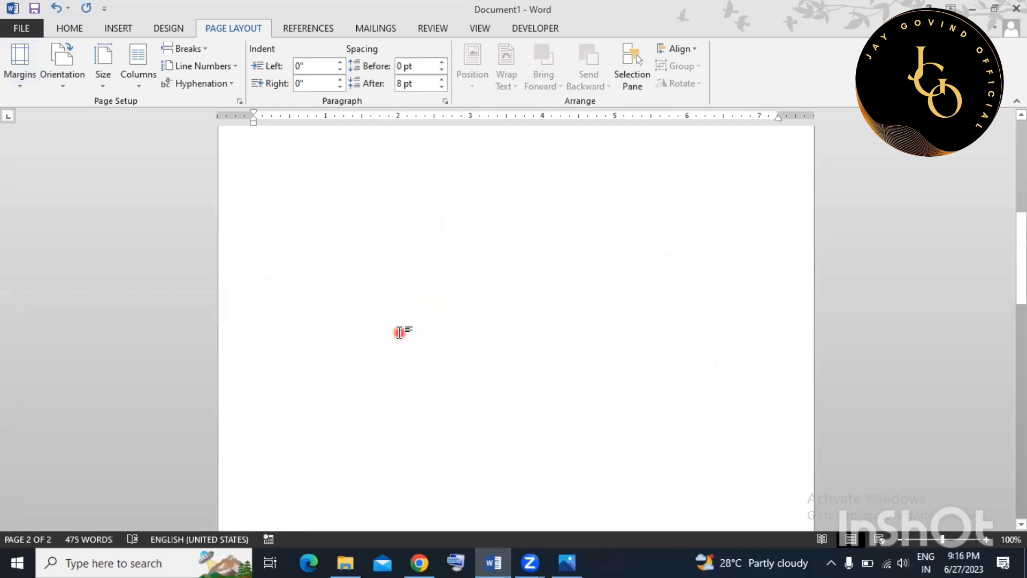
{"action": "scroll", "coordinate": [400, 328], "scroll_direction": "up", "scroll_amount": 2}
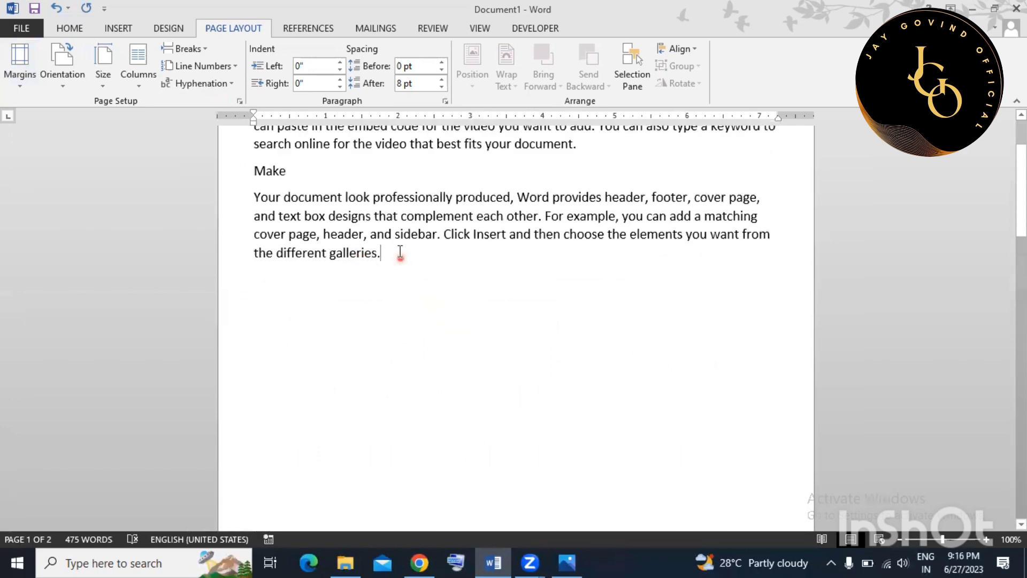
{"action": "scroll", "coordinate": [412, 259], "scroll_direction": "down", "scroll_amount": 7}
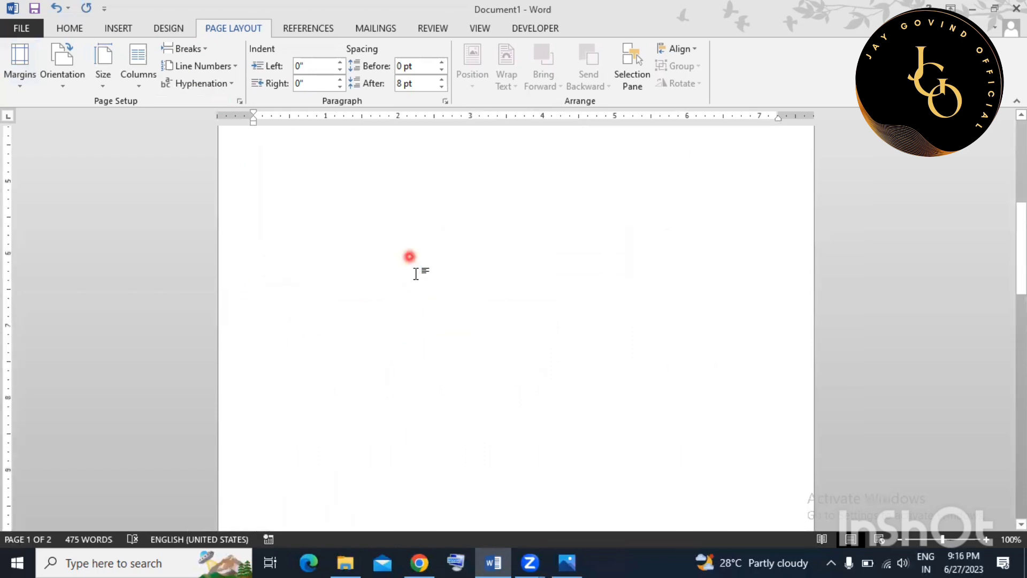
{"action": "scroll", "coordinate": [415, 273], "scroll_direction": "down", "scroll_amount": 15}
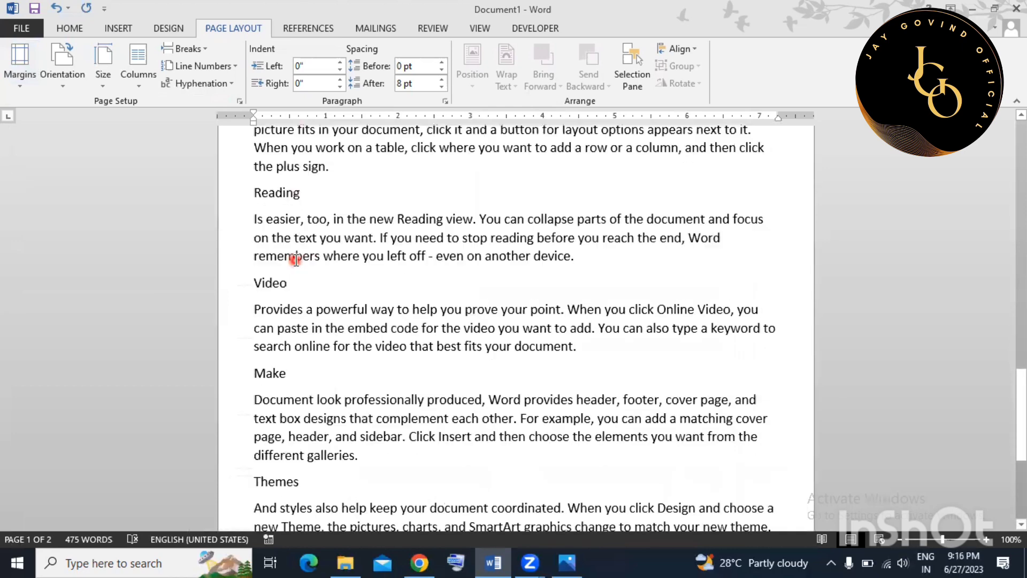
{"action": "scroll", "coordinate": [292, 260], "scroll_direction": "up", "scroll_amount": 15}
{"action": "scroll", "coordinate": [328, 271], "scroll_direction": "down", "scroll_amount": 18}
{"action": "left_click", "coordinate": [301, 199]}
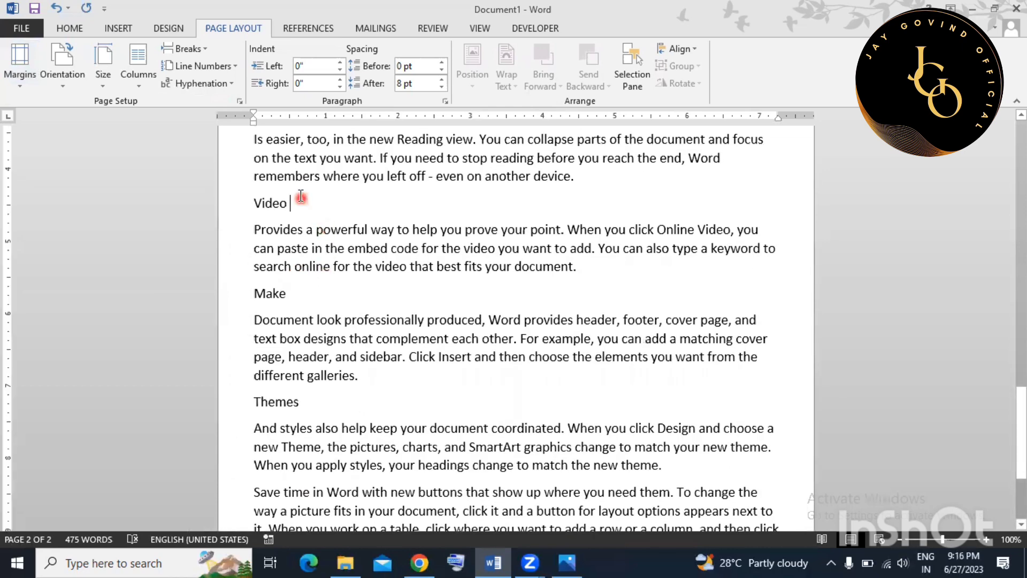
{"action": "left_click", "coordinate": [183, 49]}
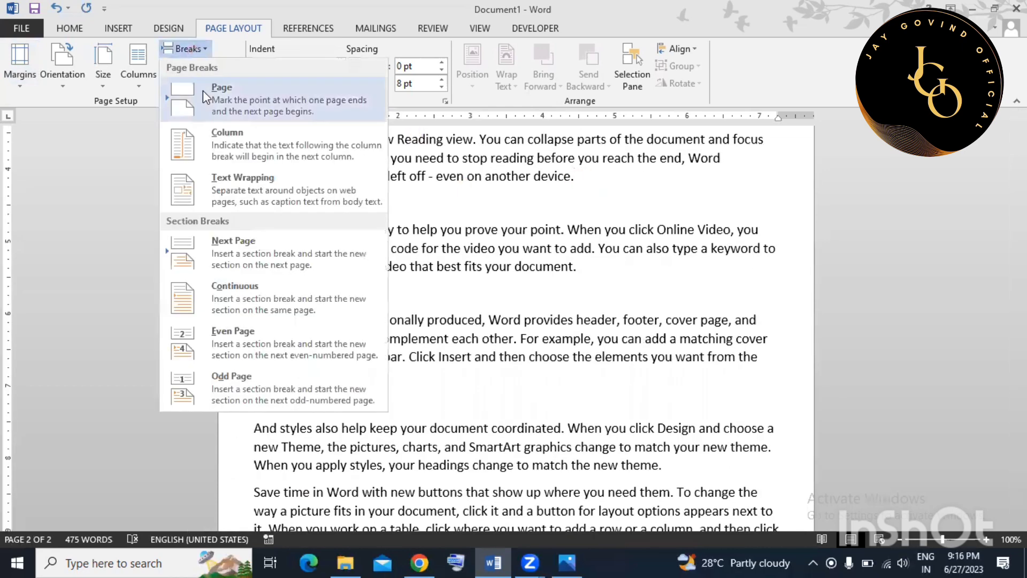
{"action": "left_click", "coordinate": [203, 91]}
Add a page break with Ctrl+Enter directly before the Video heading.
{"action": "scroll", "coordinate": [447, 247], "scroll_direction": "down", "scroll_amount": 10}
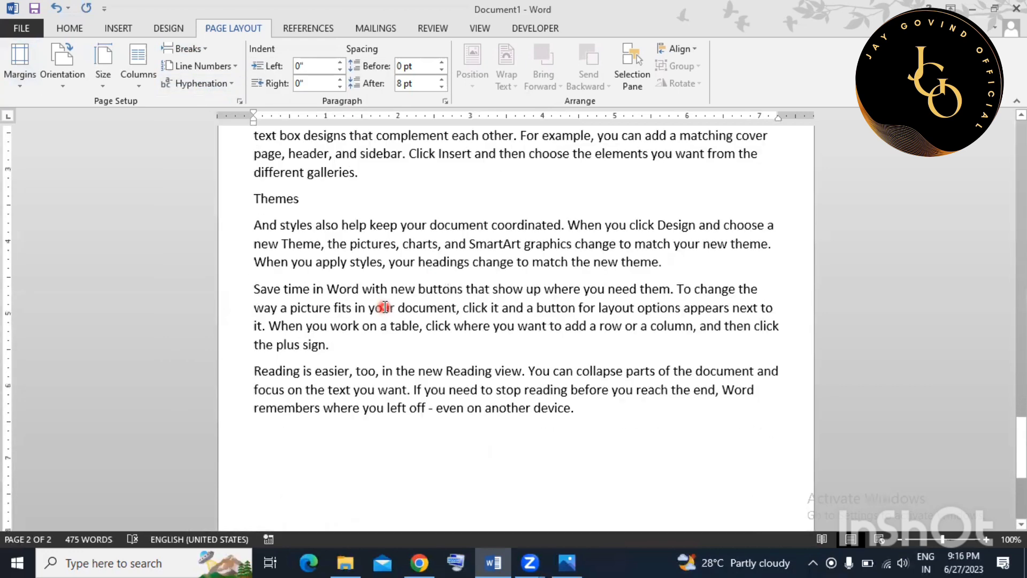
{"action": "scroll", "coordinate": [384, 307], "scroll_direction": "up", "scroll_amount": 12}
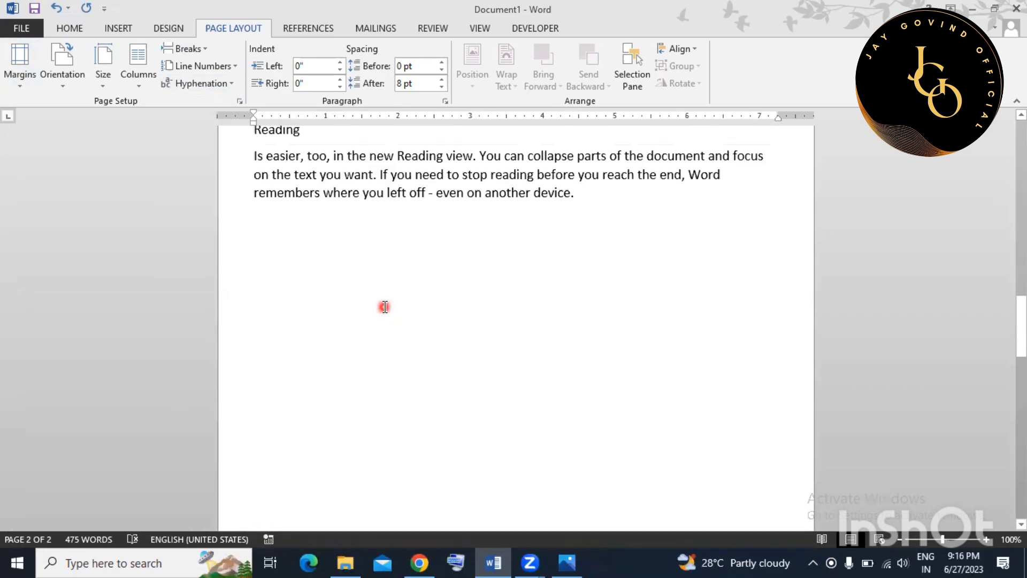
{"action": "scroll", "coordinate": [385, 307], "scroll_direction": "up", "scroll_amount": 15}
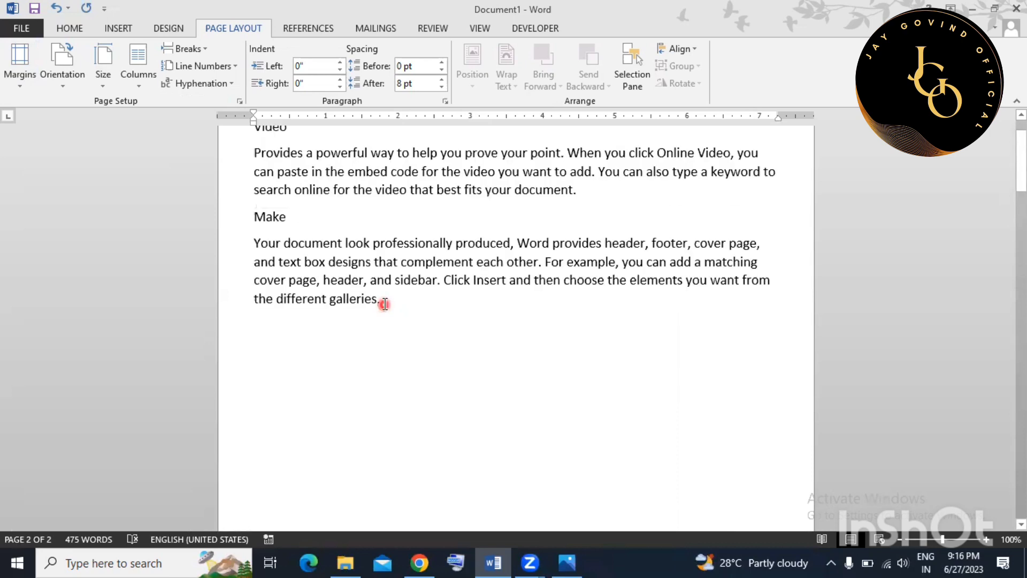
{"action": "scroll", "coordinate": [384, 304], "scroll_direction": "up", "scroll_amount": 2}
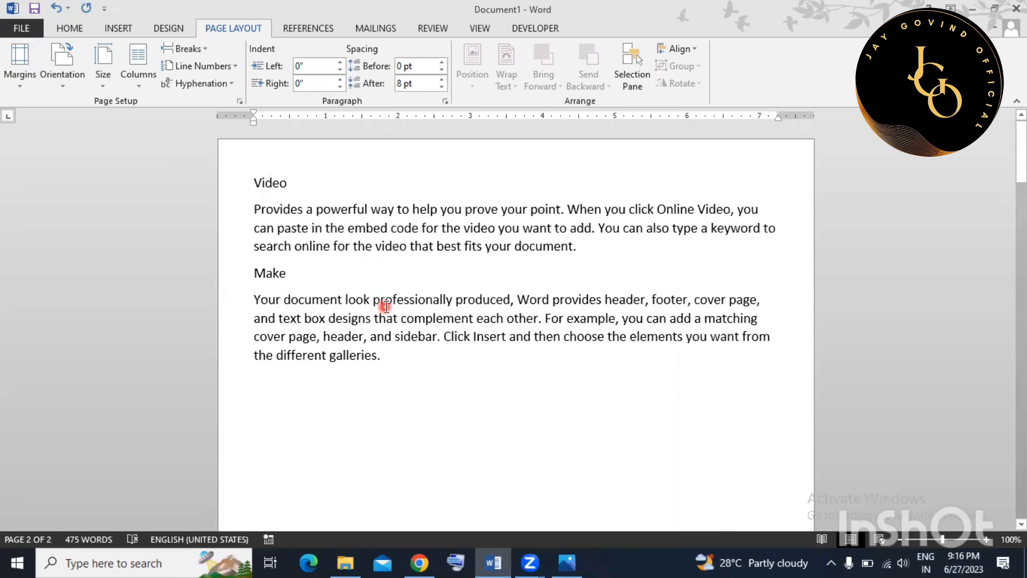
{"action": "left_click", "coordinate": [256, 182]}
{"action": "key", "text": "ctrl+Return"}
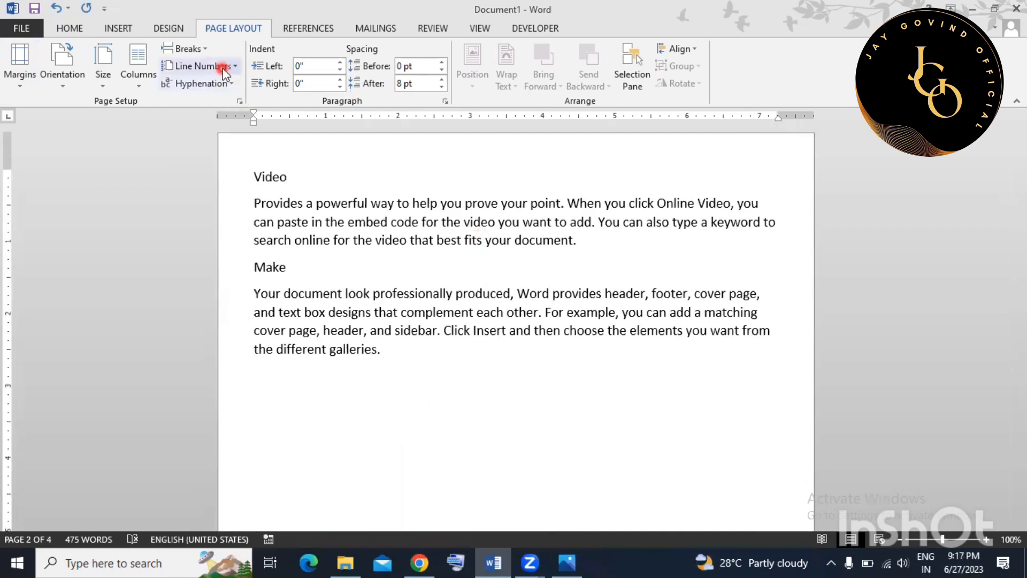
Turn on continuous line numbering from the Make paragraph.
{"action": "left_click", "coordinate": [361, 292]}
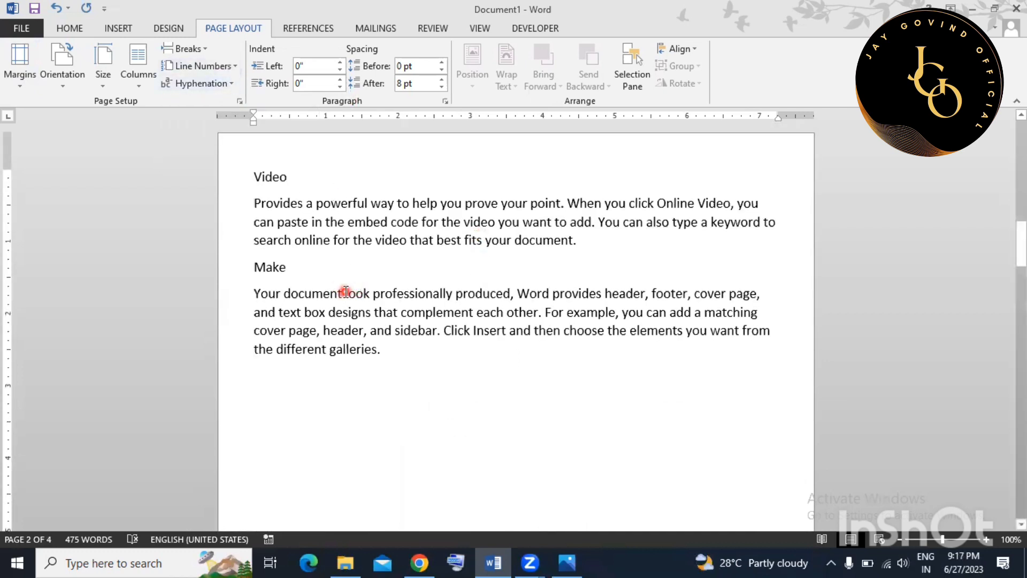
{"action": "left_click", "coordinate": [207, 68]}
{"action": "left_click", "coordinate": [217, 103]}
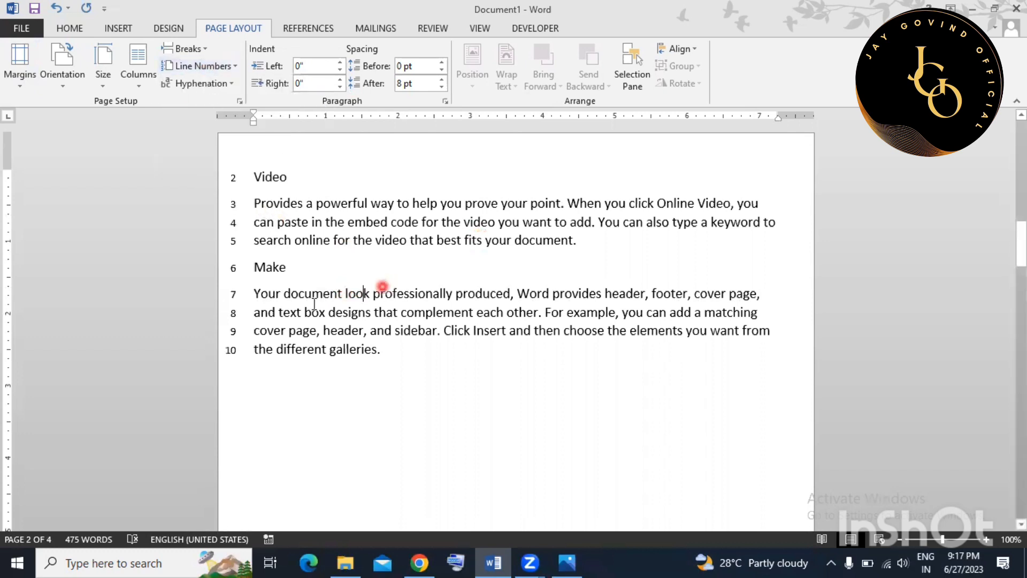
{"action": "scroll", "coordinate": [314, 304], "scroll_direction": "up", "scroll_amount": 10}
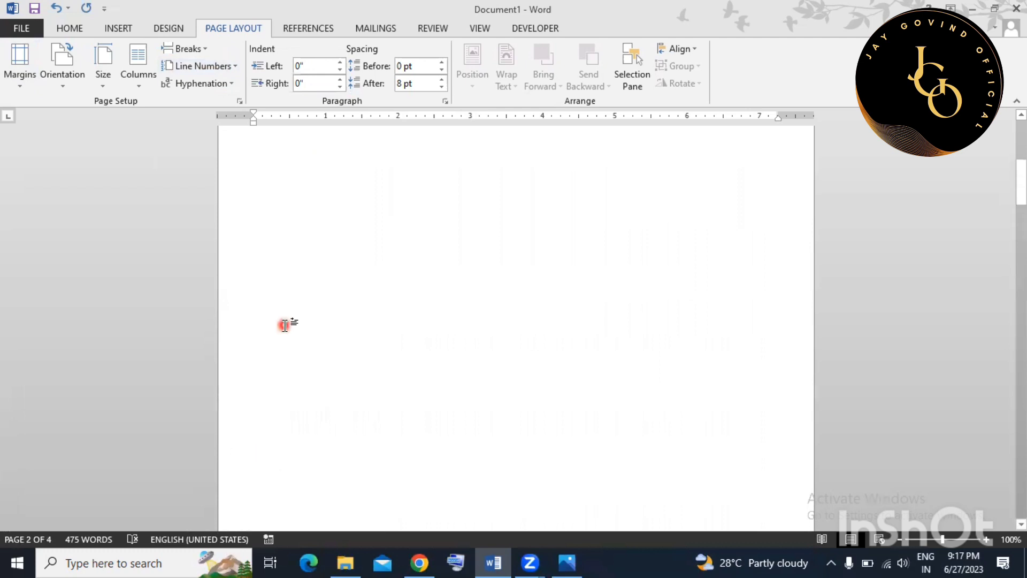
{"action": "scroll", "coordinate": [285, 324], "scroll_direction": "up", "scroll_amount": 5}
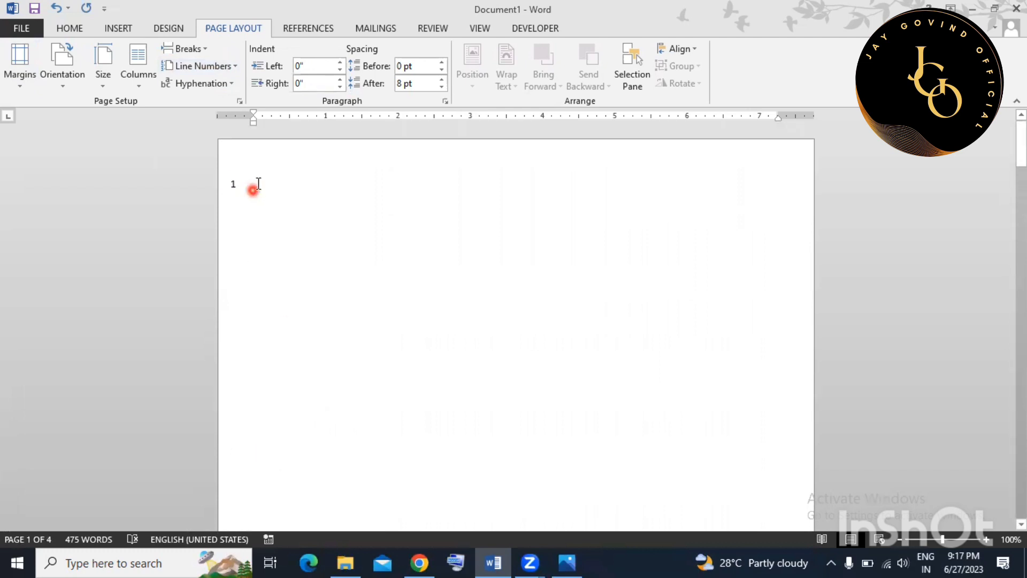
{"action": "scroll", "coordinate": [316, 299], "scroll_direction": "down", "scroll_amount": 11}
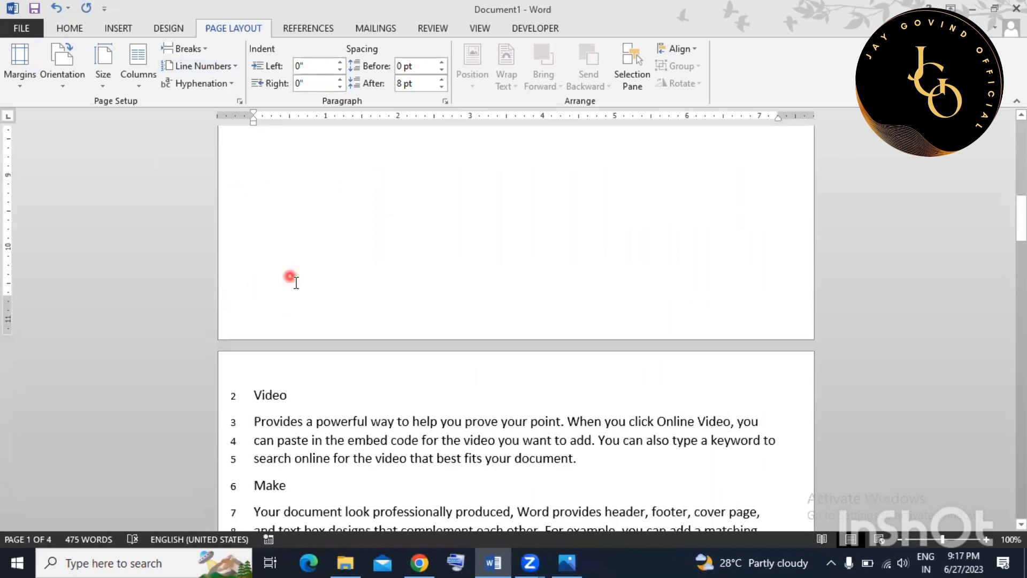
{"action": "scroll", "coordinate": [295, 278], "scroll_direction": "down", "scroll_amount": 3}
Delete the empty line above the Themes heading.
{"action": "left_click_drag", "start_coordinate": [294, 261], "coordinate": [320, 418]}
{"action": "left_click", "coordinate": [321, 417]}
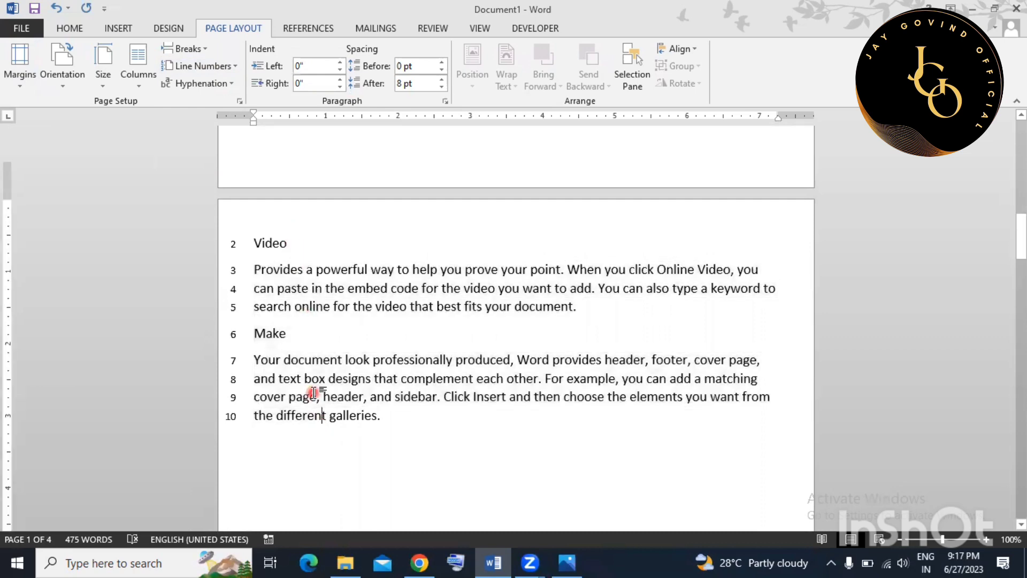
{"action": "scroll", "coordinate": [312, 385], "scroll_direction": "down", "scroll_amount": 3}
{"action": "scroll", "coordinate": [273, 234], "scroll_direction": "up", "scroll_amount": 1}
{"action": "left_click_drag", "start_coordinate": [268, 229], "coordinate": [326, 330]}
{"action": "left_click", "coordinate": [325, 330]}
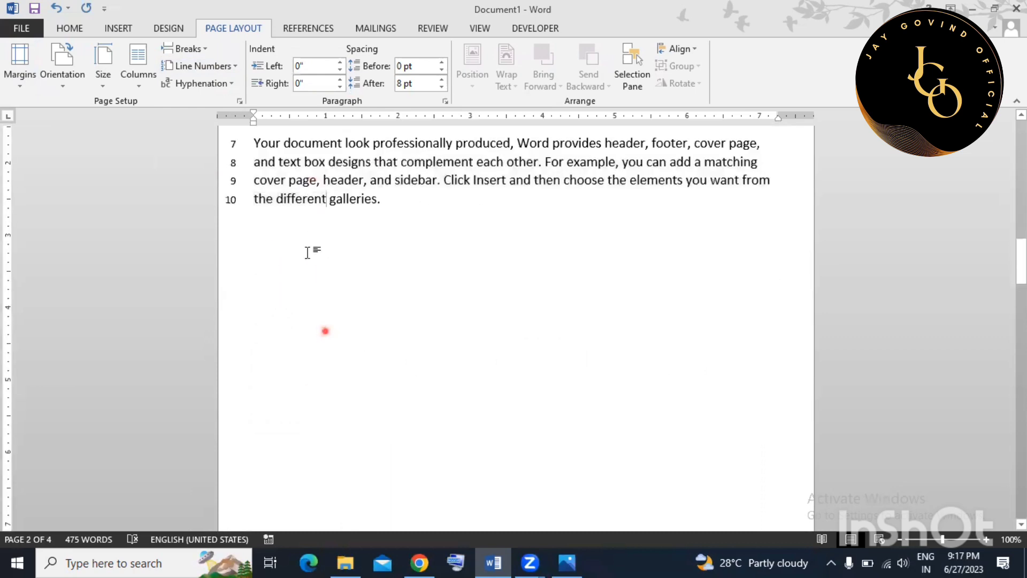
{"action": "scroll", "coordinate": [307, 252], "scroll_direction": "down", "scroll_amount": 8}
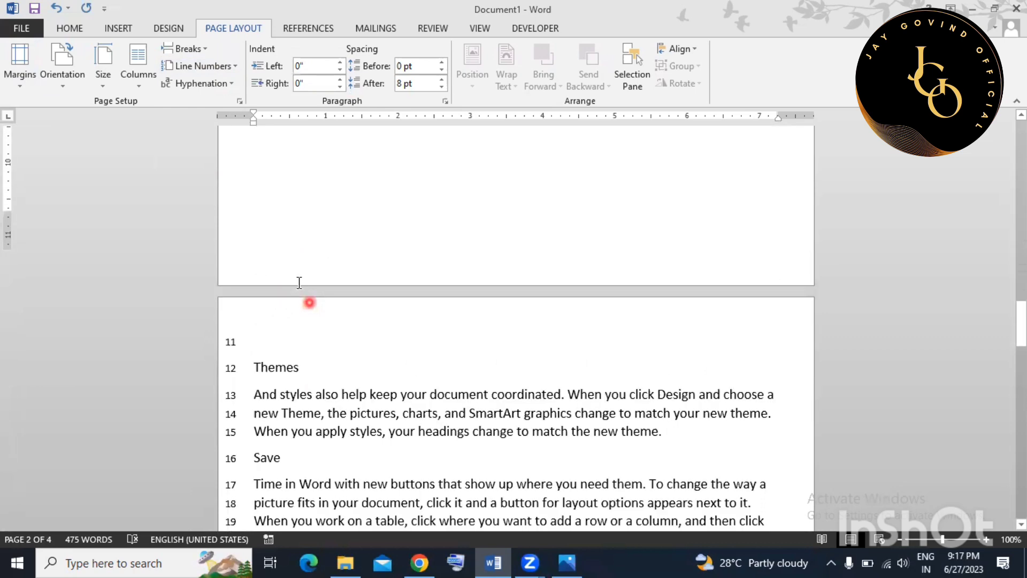
{"action": "scroll", "coordinate": [299, 282], "scroll_direction": "down", "scroll_amount": 2}
{"action": "left_click", "coordinate": [307, 237]}
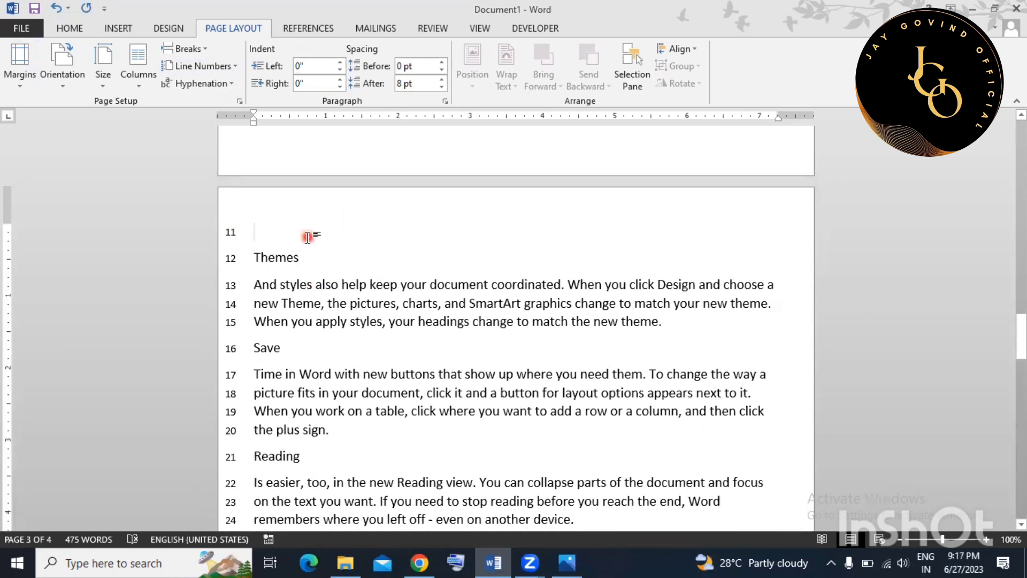
{"action": "key", "text": "BackSpace"}
Set Line Numbers to None to remove the margin numbering.
{"action": "scroll", "coordinate": [326, 330], "scroll_direction": "down", "scroll_amount": 4}
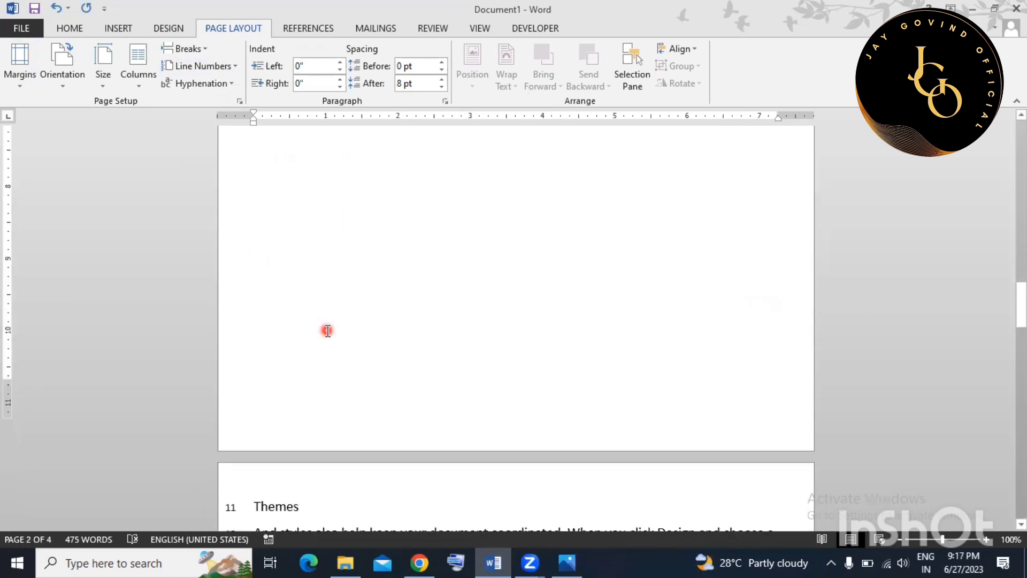
{"action": "scroll", "coordinate": [327, 331], "scroll_direction": "down", "scroll_amount": 2}
{"action": "scroll", "coordinate": [485, 303], "scroll_direction": "up", "scroll_amount": 12}
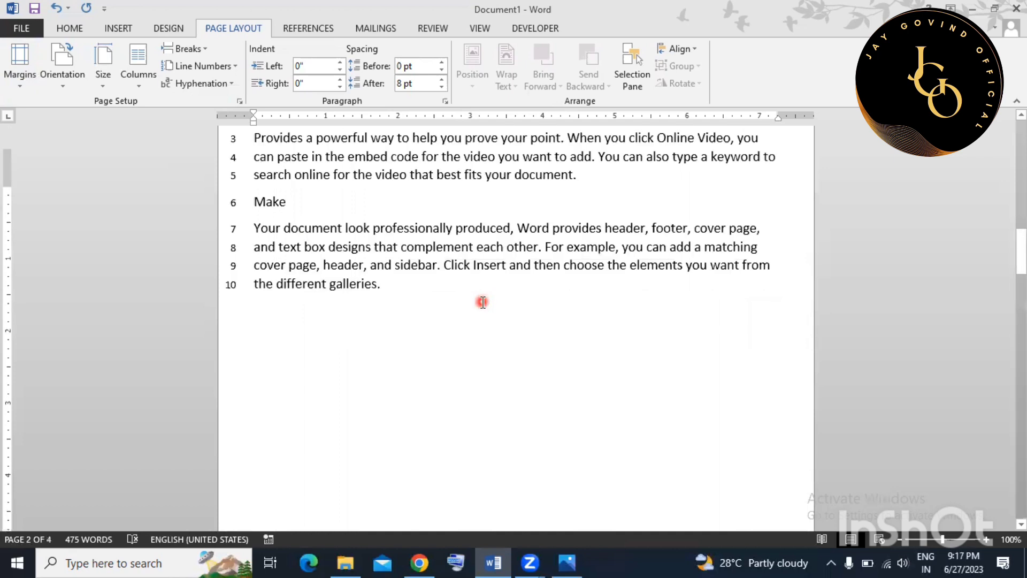
{"action": "scroll", "coordinate": [466, 297], "scroll_direction": "up", "scroll_amount": 3}
{"action": "scroll", "coordinate": [394, 314], "scroll_direction": "down", "scroll_amount": 4}
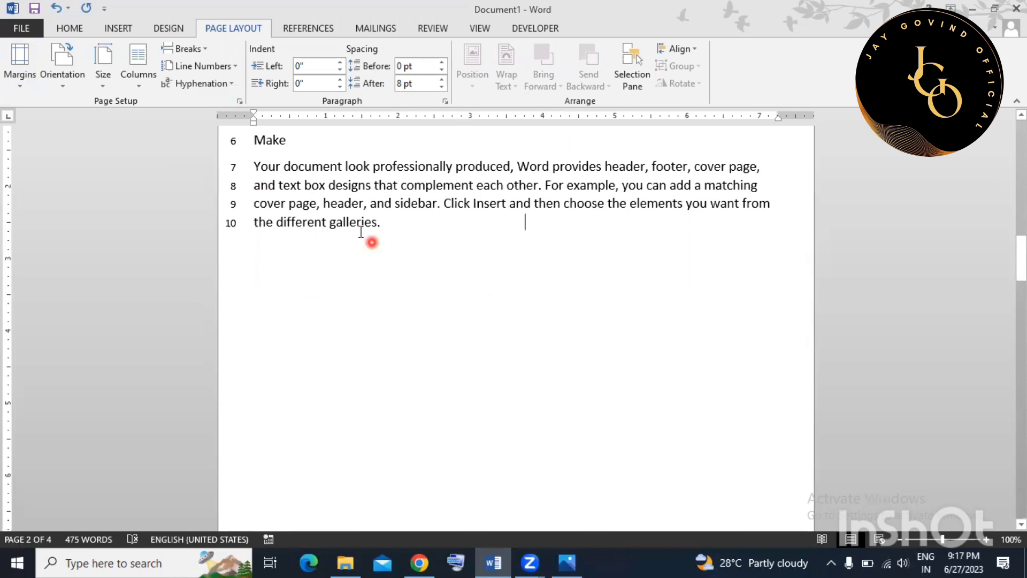
{"action": "left_click", "coordinate": [206, 66]}
{"action": "left_click", "coordinate": [191, 85]}
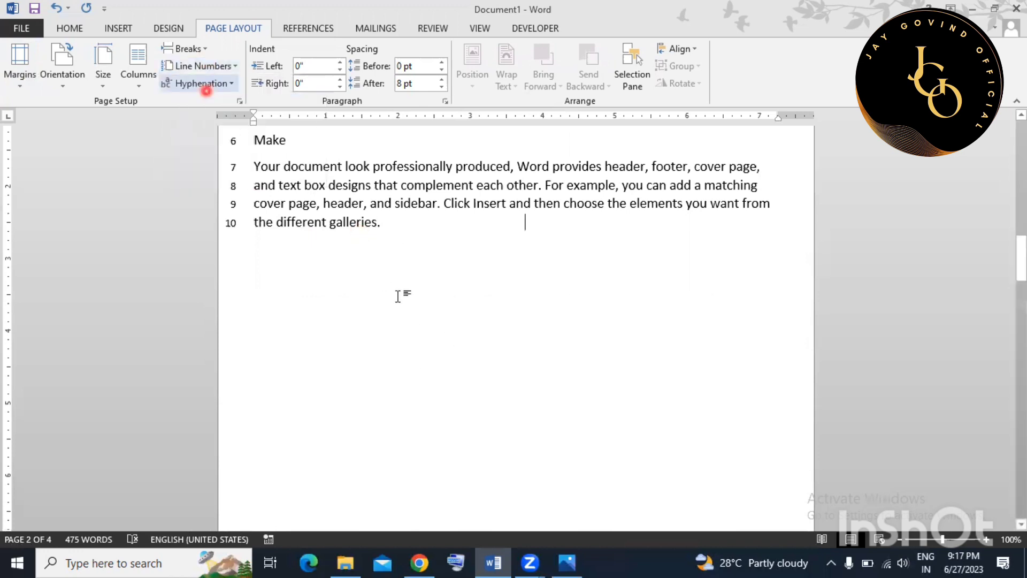
{"action": "scroll", "coordinate": [421, 320], "scroll_direction": "up", "scroll_amount": 7}
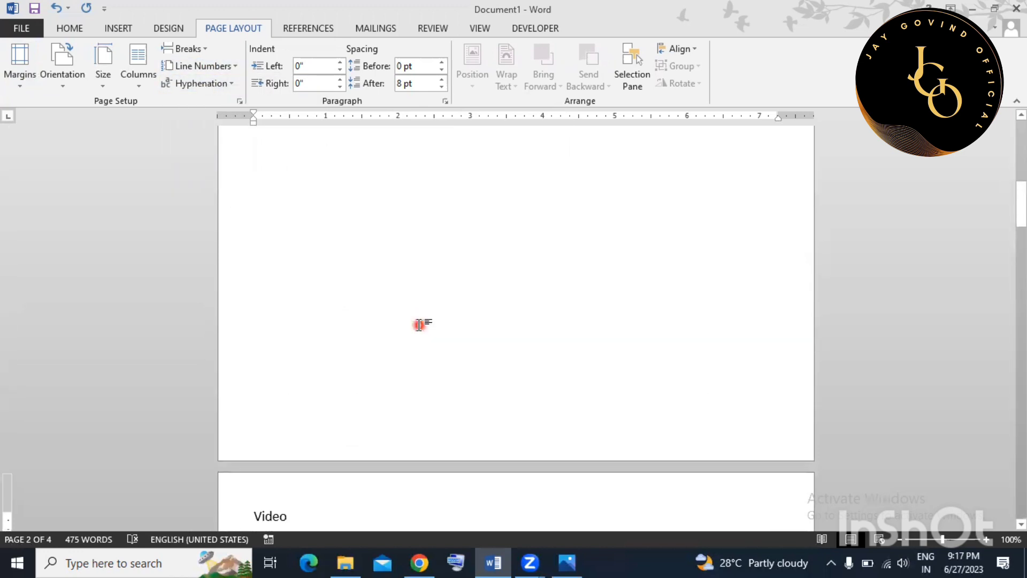
{"action": "scroll", "coordinate": [421, 323], "scroll_direction": "down", "scroll_amount": 3}
{"action": "scroll", "coordinate": [421, 324], "scroll_direction": "down", "scroll_amount": 3}
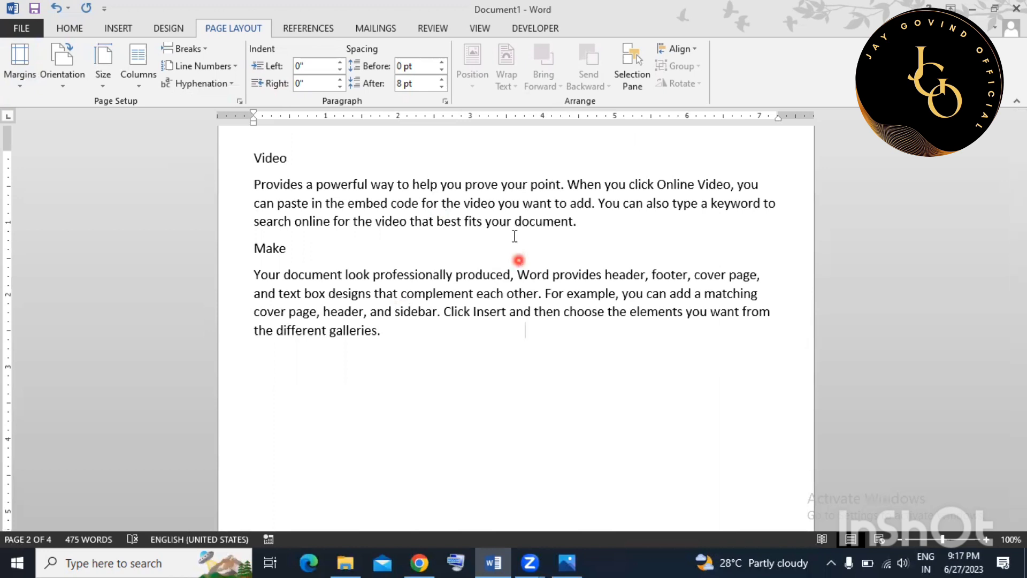
{"action": "left_click", "coordinate": [254, 185]}
{"action": "key", "text": "Return"}
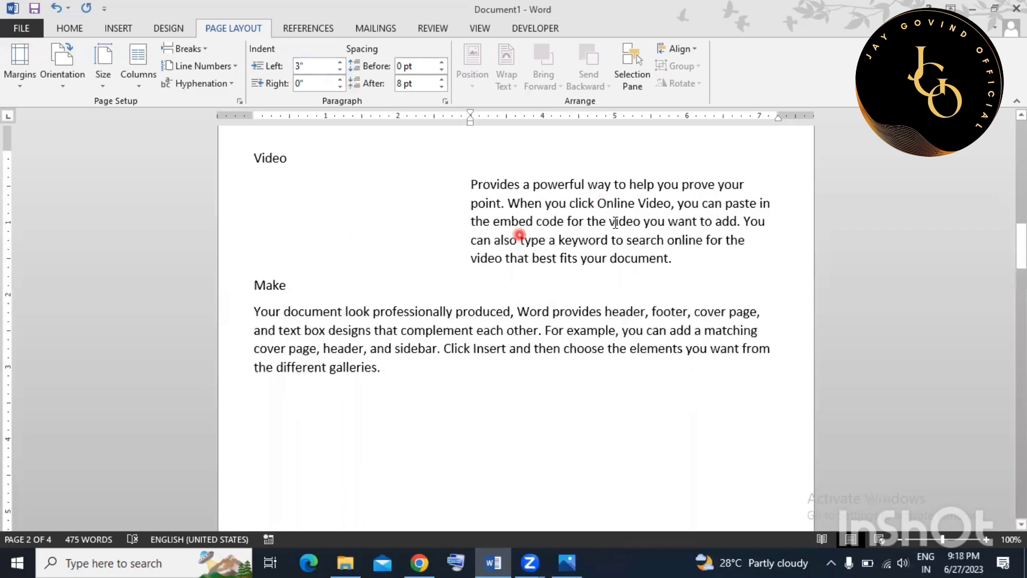
{"action": "left_click", "coordinate": [255, 312]}
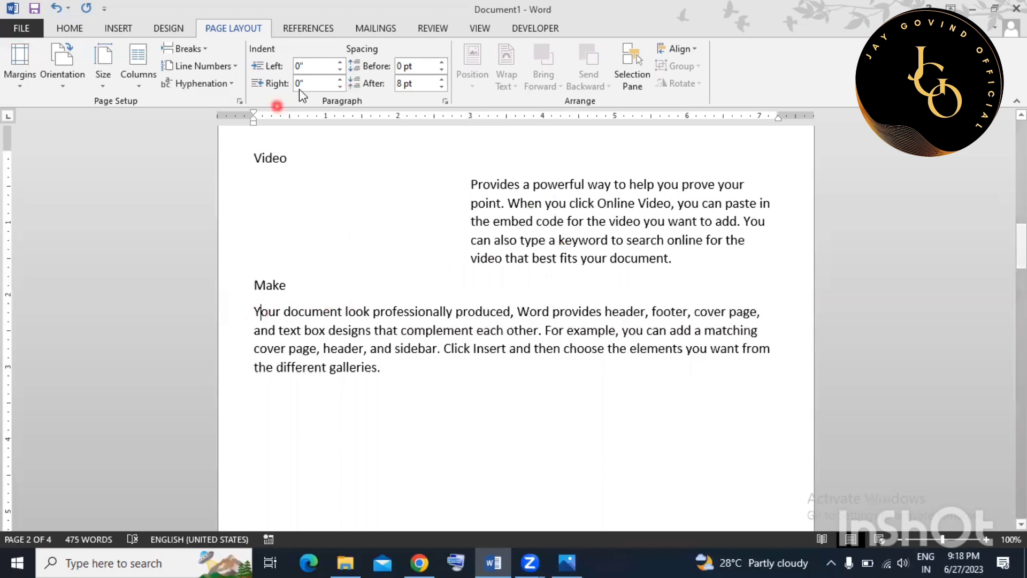
{"action": "type", "text": "4"}
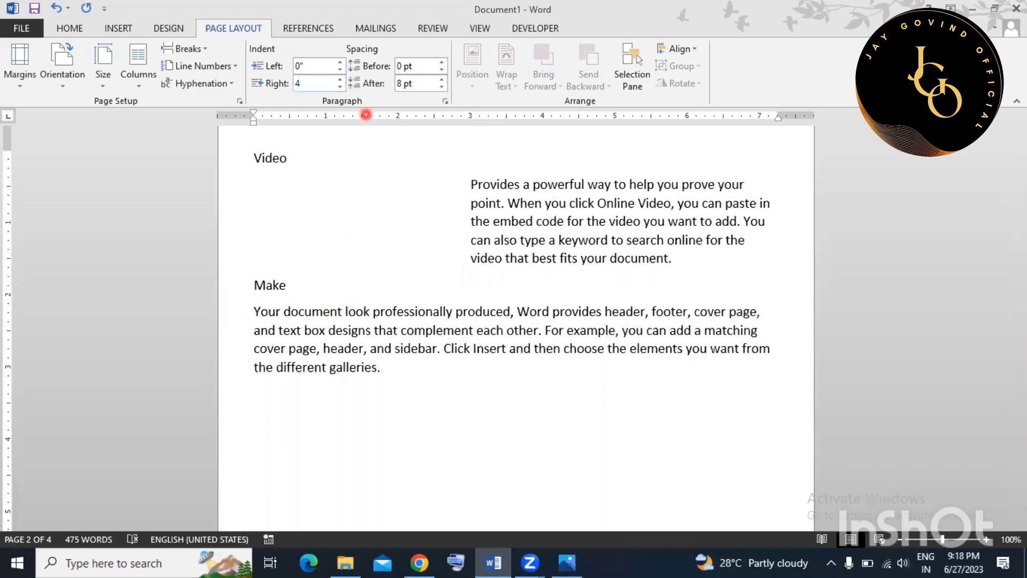
{"action": "key", "text": "Return"}
{"action": "scroll", "coordinate": [355, 360], "scroll_direction": "down", "scroll_amount": 2}
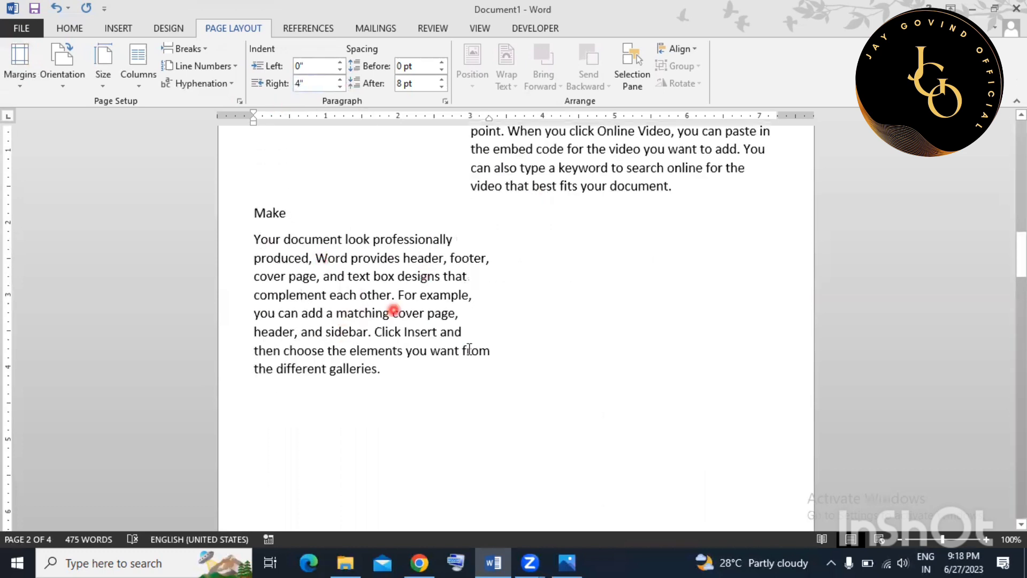
{"action": "scroll", "coordinate": [485, 367], "scroll_direction": "up", "scroll_amount": 3}
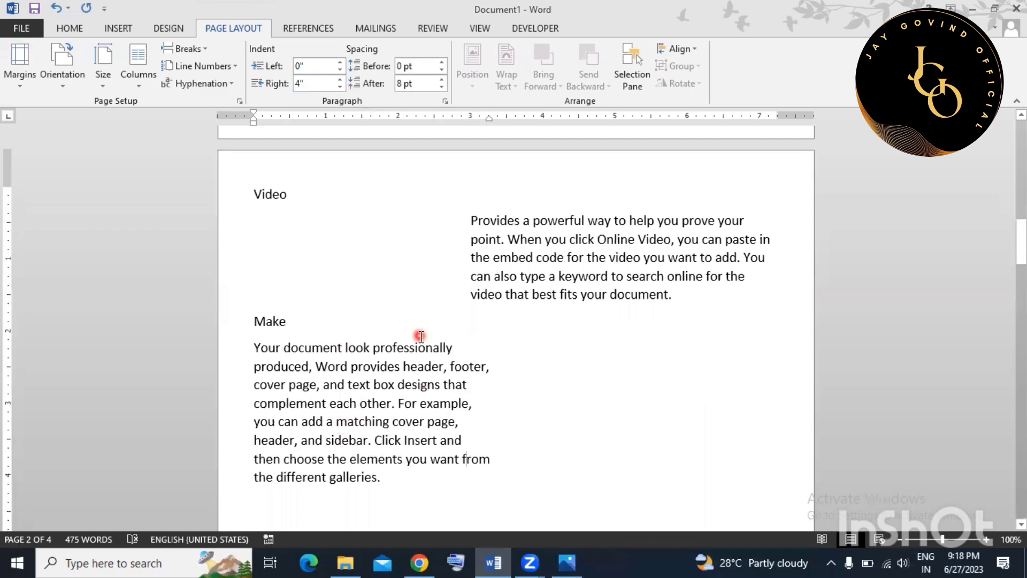
{"action": "left_click_drag", "start_coordinate": [470, 219], "coordinate": [587, 220]}
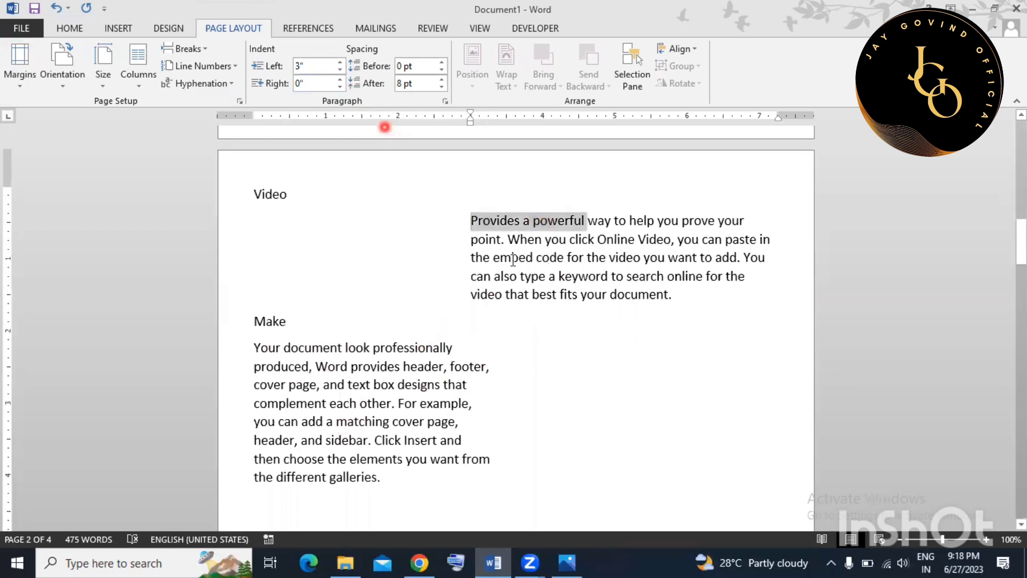
{"action": "left_click_drag", "start_coordinate": [470, 220], "coordinate": [745, 220]}
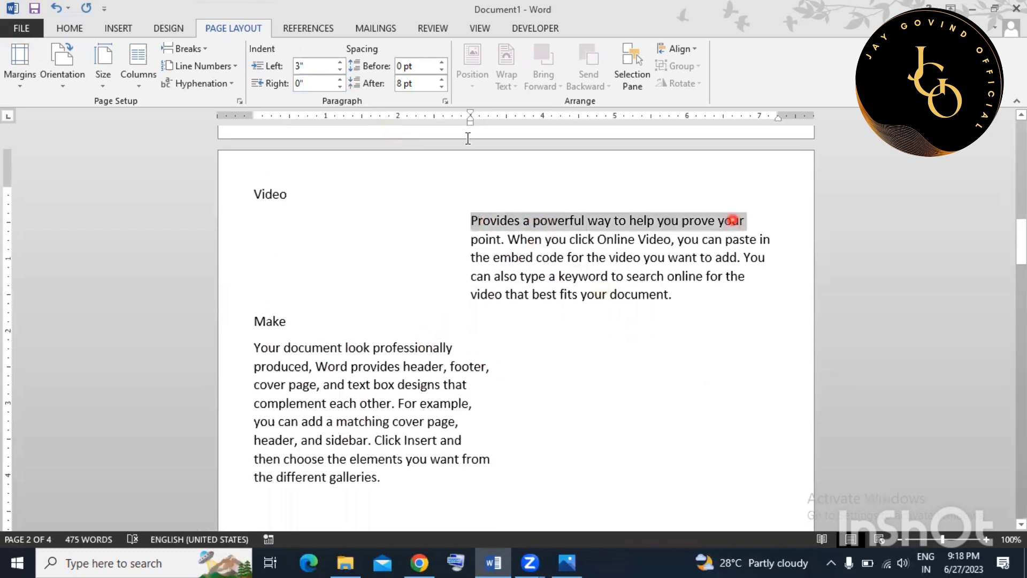
{"action": "double_click", "coordinate": [400, 66]}
{"action": "left_click_drag", "start_coordinate": [397, 84], "coordinate": [410, 84]}
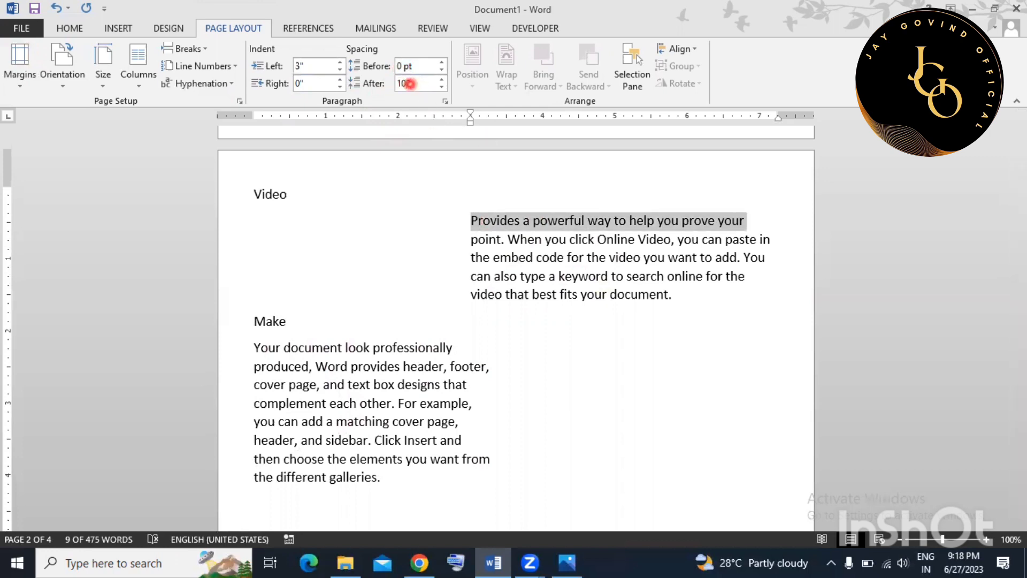
{"action": "type", "text": "10 pt"}
{"action": "key", "text": "Return"}
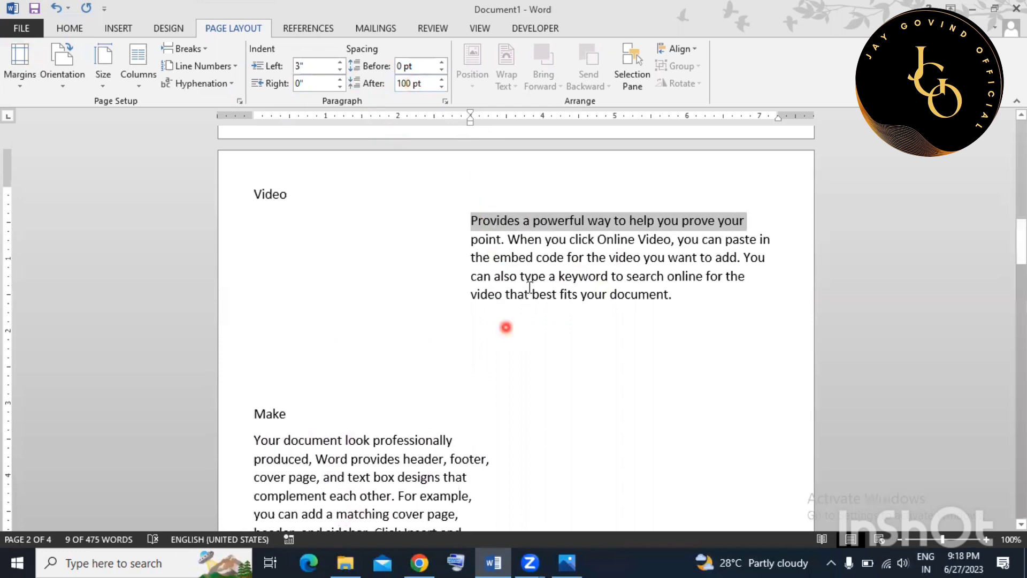
{"action": "scroll", "coordinate": [508, 321], "scroll_direction": "down", "scroll_amount": 2}
{"action": "left_click_drag", "start_coordinate": [485, 386], "coordinate": [396, 276]}
{"action": "left_click", "coordinate": [357, 273]}
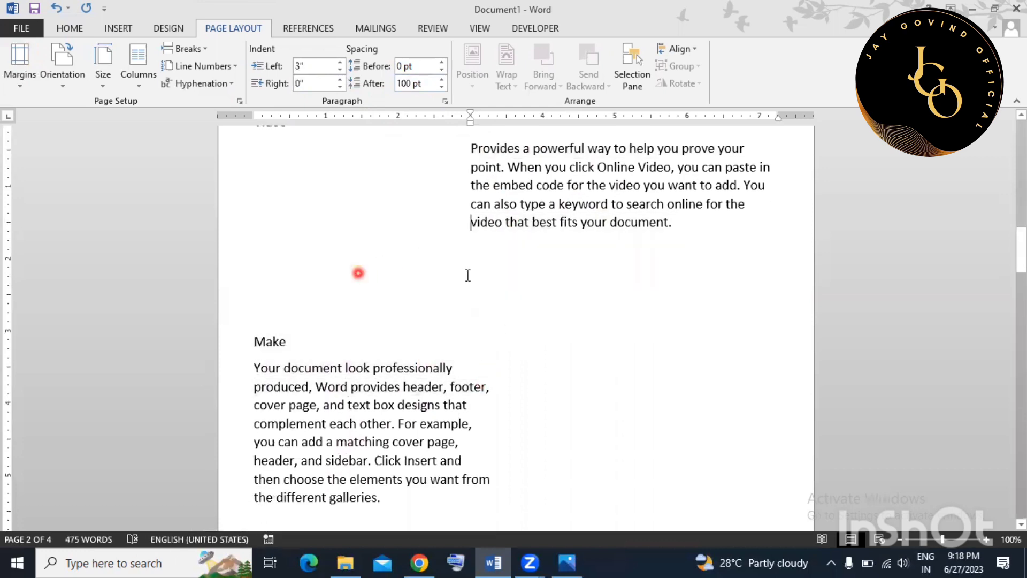
{"action": "left_click", "coordinate": [464, 275]}
{"action": "key", "text": "ctrl+z"}
{"action": "key", "text": "ctrl+z"}
{"action": "key", "text": "ctrl+z"}
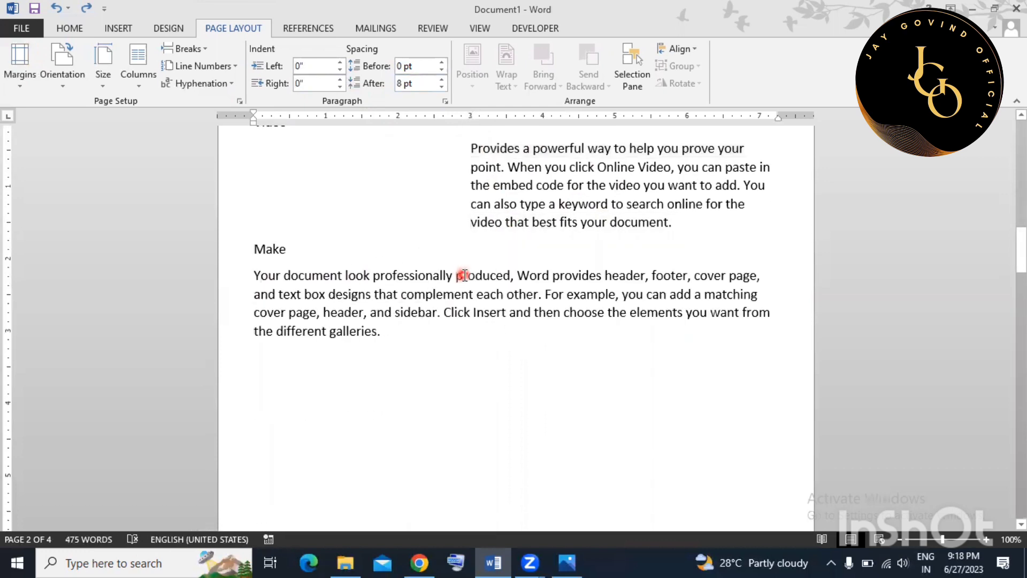
{"action": "scroll", "coordinate": [452, 268], "scroll_direction": "down", "scroll_amount": 1}
{"action": "scroll", "coordinate": [451, 272], "scroll_direction": "up", "scroll_amount": 3}
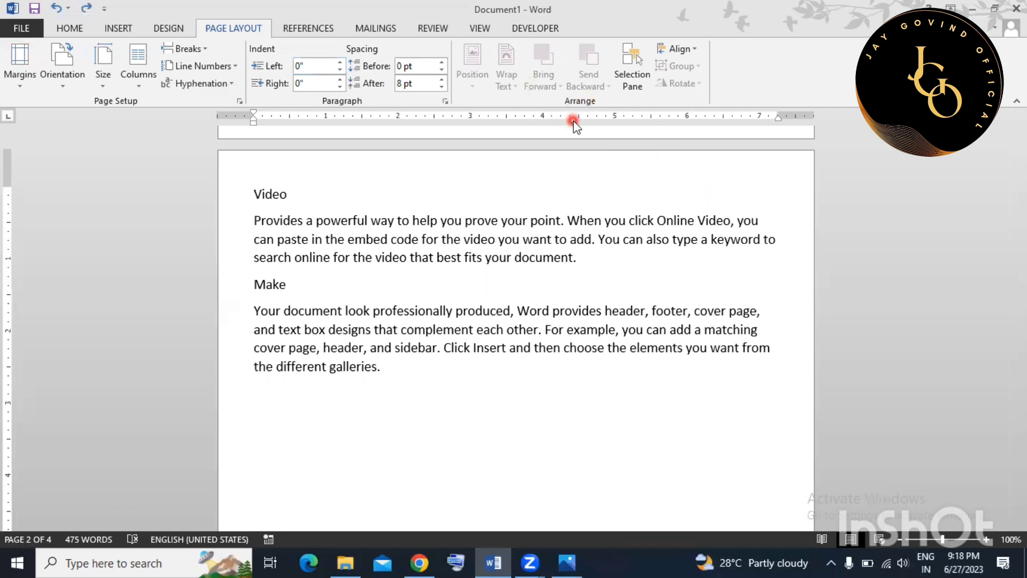
Show the References ribbon, click into the Make paragraph, then select the Video heading line.
{"action": "left_click", "coordinate": [545, 295]}
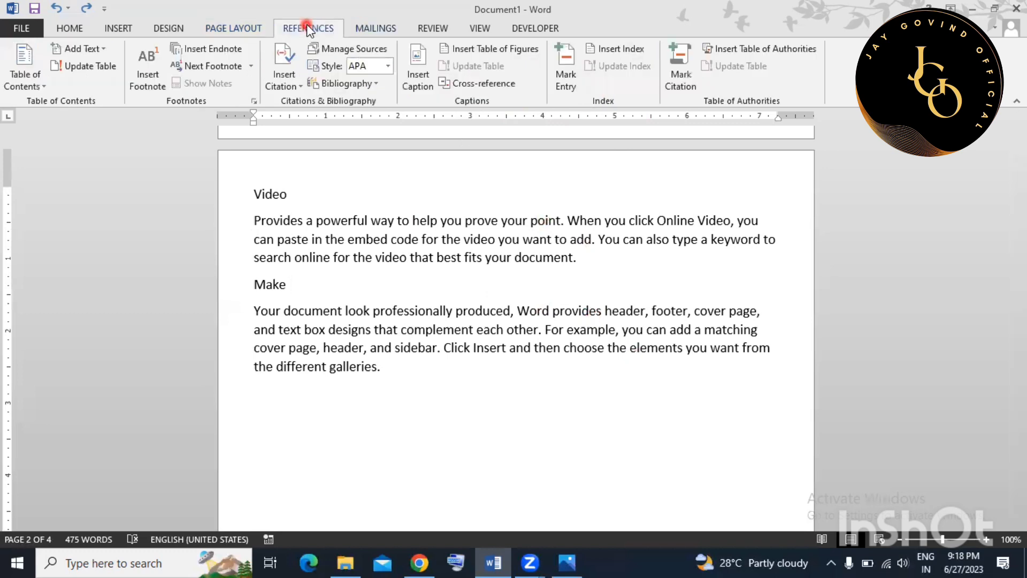
{"action": "left_click", "coordinate": [462, 311]}
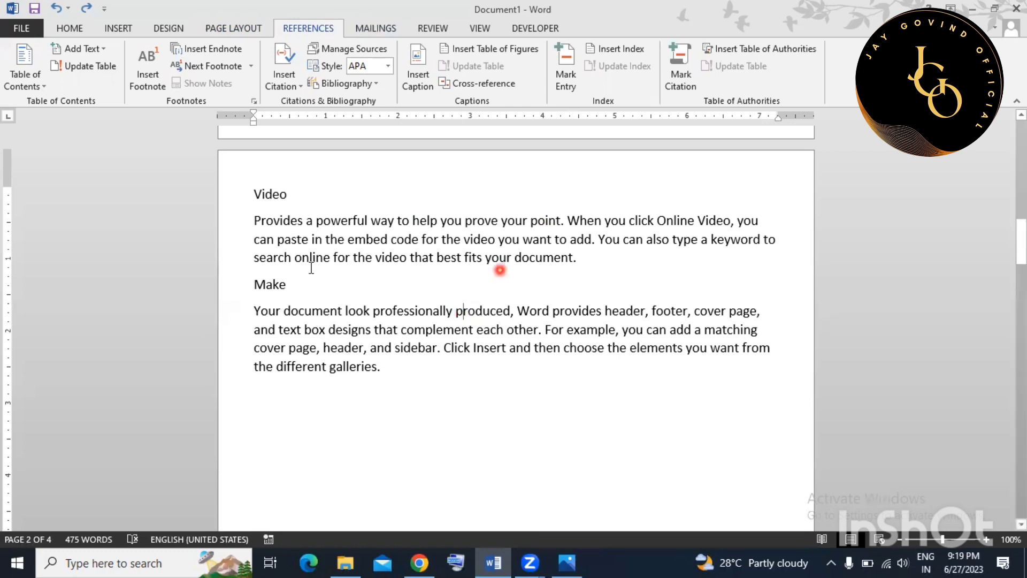
{"action": "left_click", "coordinate": [238, 202]}
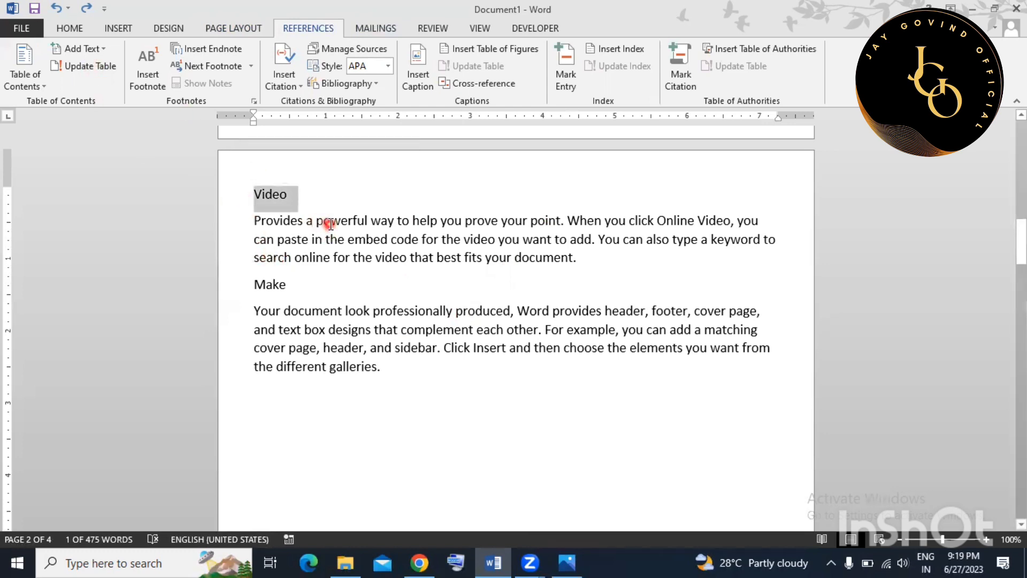
Apply the Heading 1 style to the Video, Make and Themes titles.
{"action": "left_click", "coordinate": [68, 28]}
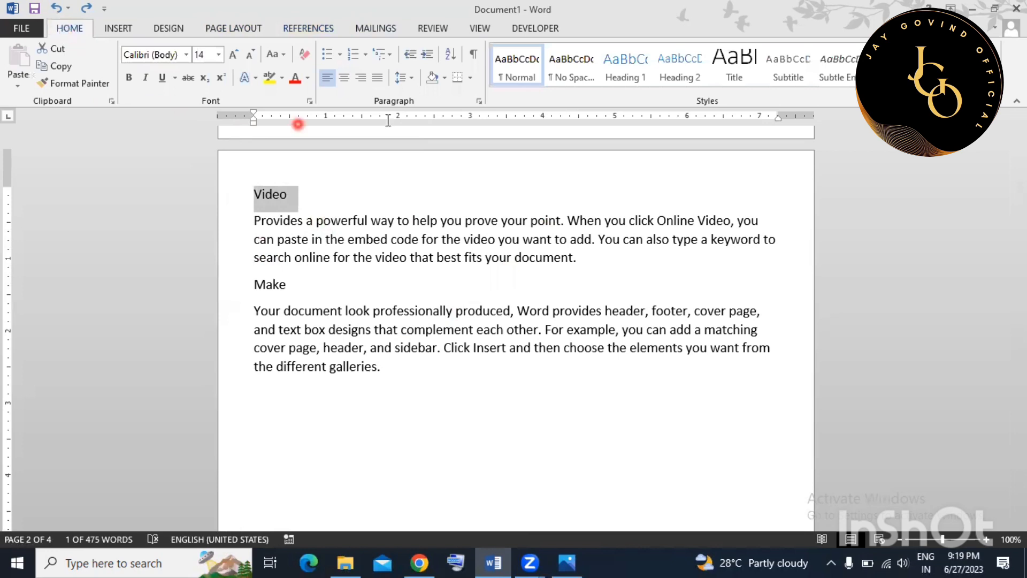
{"action": "left_click", "coordinate": [615, 70]}
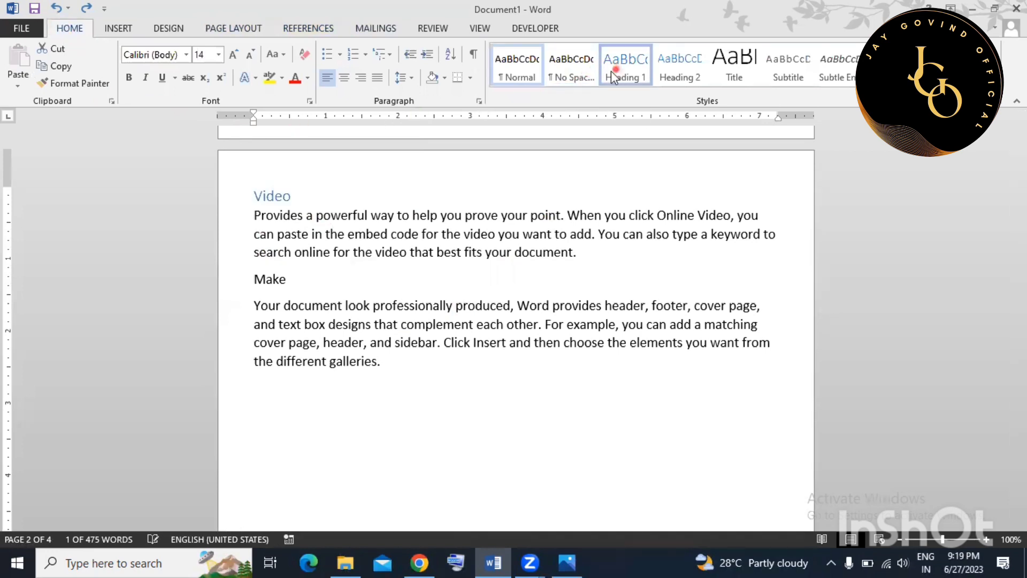
{"action": "left_click", "coordinate": [236, 278]}
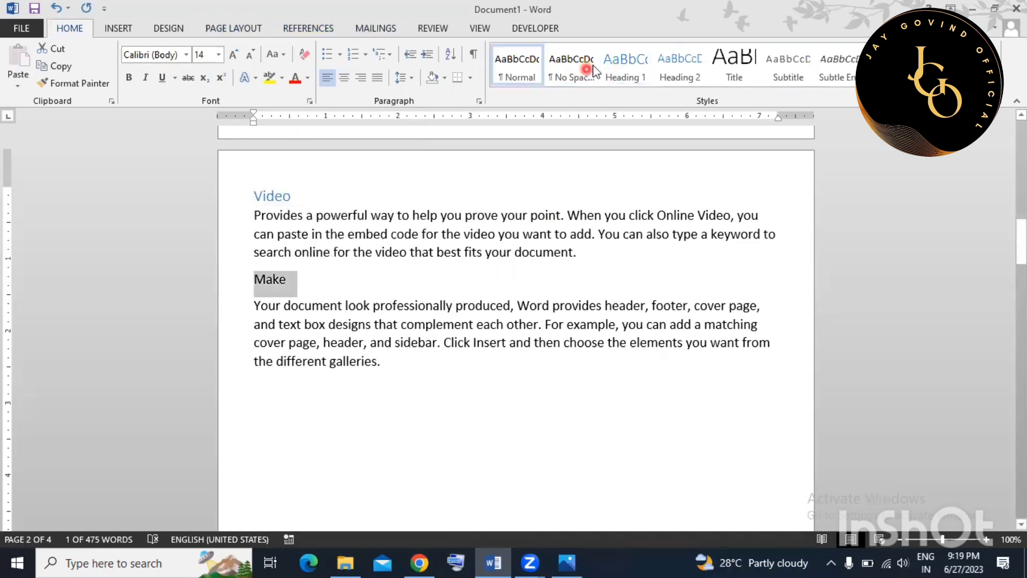
{"action": "left_click", "coordinate": [626, 64]}
{"action": "scroll", "coordinate": [415, 305], "scroll_direction": "down", "scroll_amount": 12}
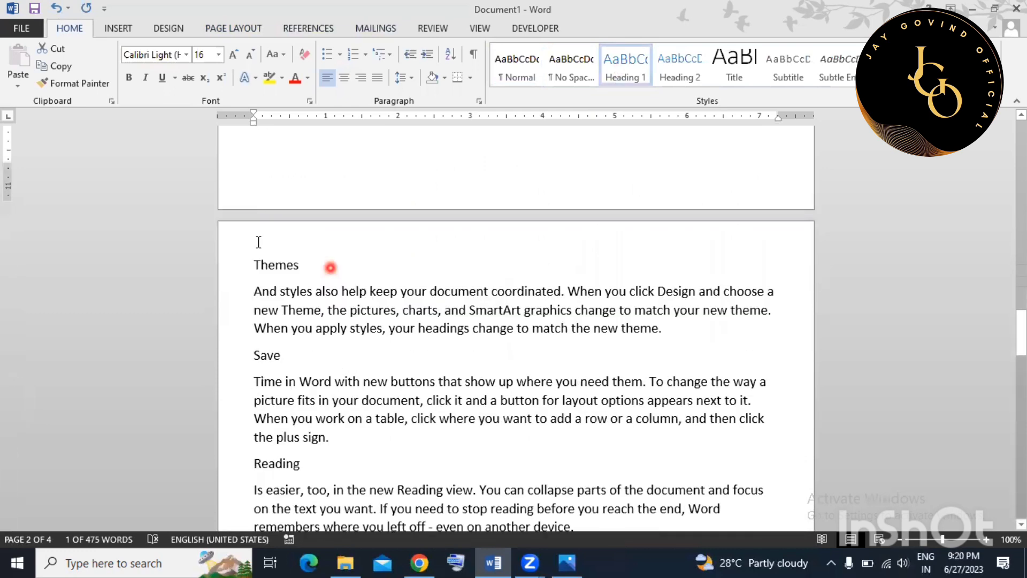
{"action": "left_click", "coordinate": [230, 257]}
{"action": "left_click", "coordinate": [626, 64]}
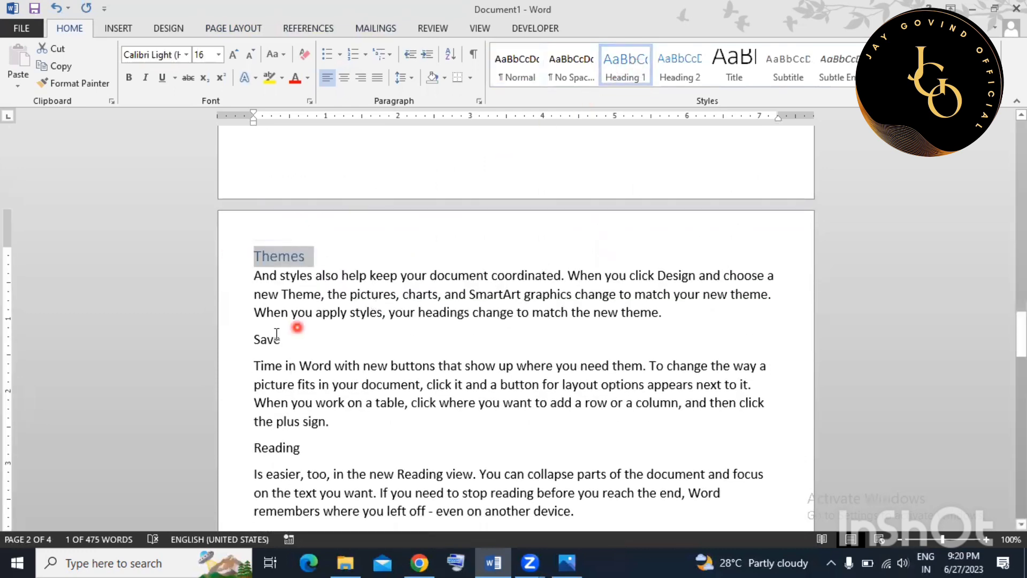
Apply Heading 1 to Save and Reading, then return to the start of page 1.
{"action": "scroll", "coordinate": [241, 339], "scroll_direction": "down", "scroll_amount": 3}
{"action": "left_click", "coordinate": [230, 197]}
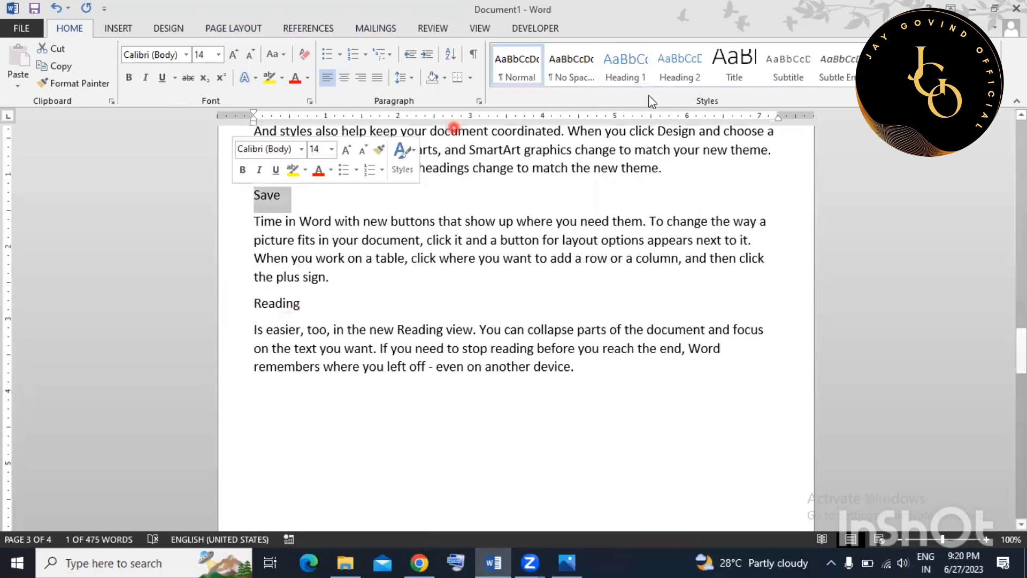
{"action": "left_click", "coordinate": [627, 72]}
{"action": "left_click", "coordinate": [232, 301]}
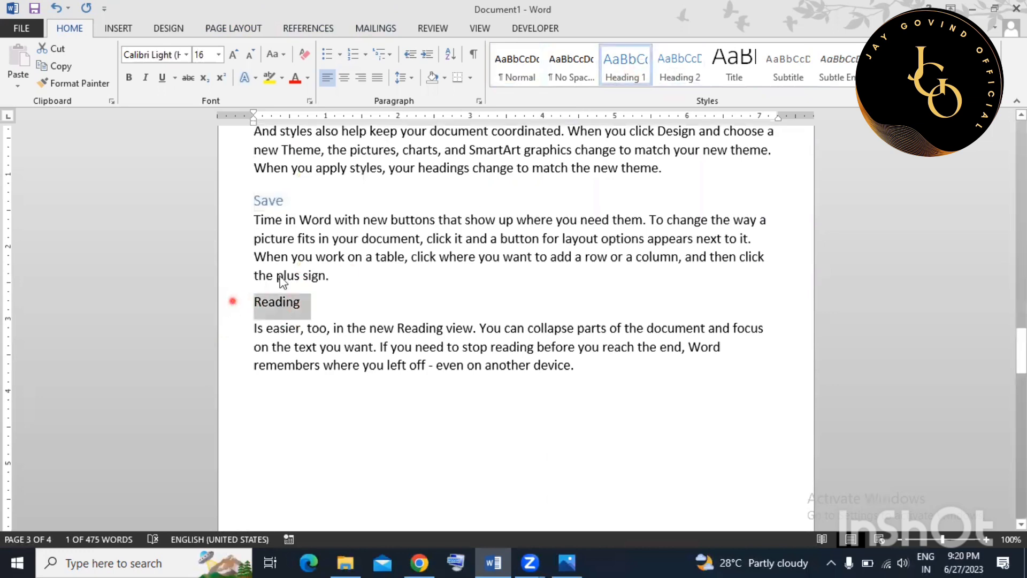
{"action": "left_click", "coordinate": [623, 63]}
{"action": "scroll", "coordinate": [454, 329], "scroll_direction": "up", "scroll_amount": 7}
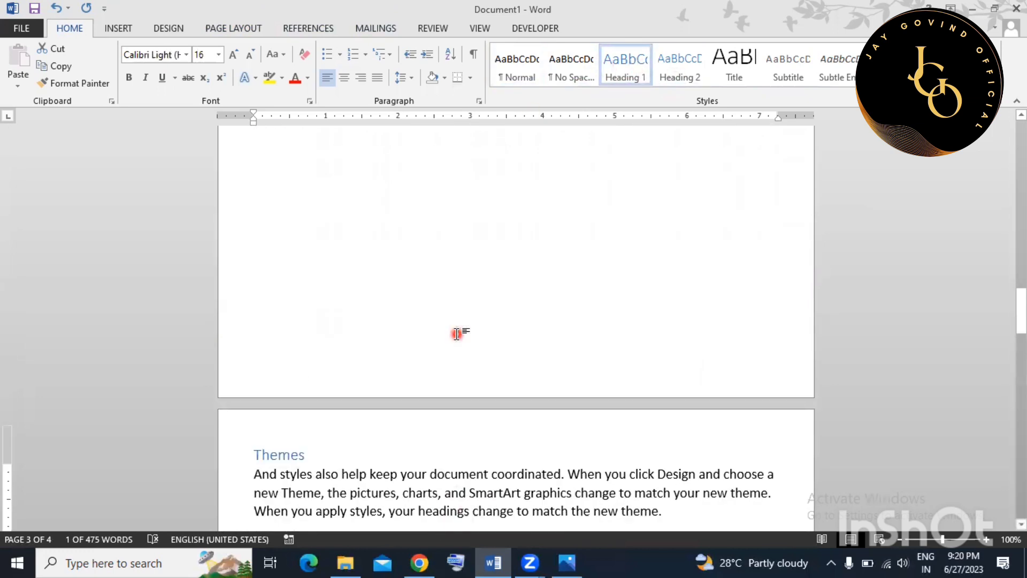
{"action": "scroll", "coordinate": [457, 333], "scroll_direction": "up", "scroll_amount": 10}
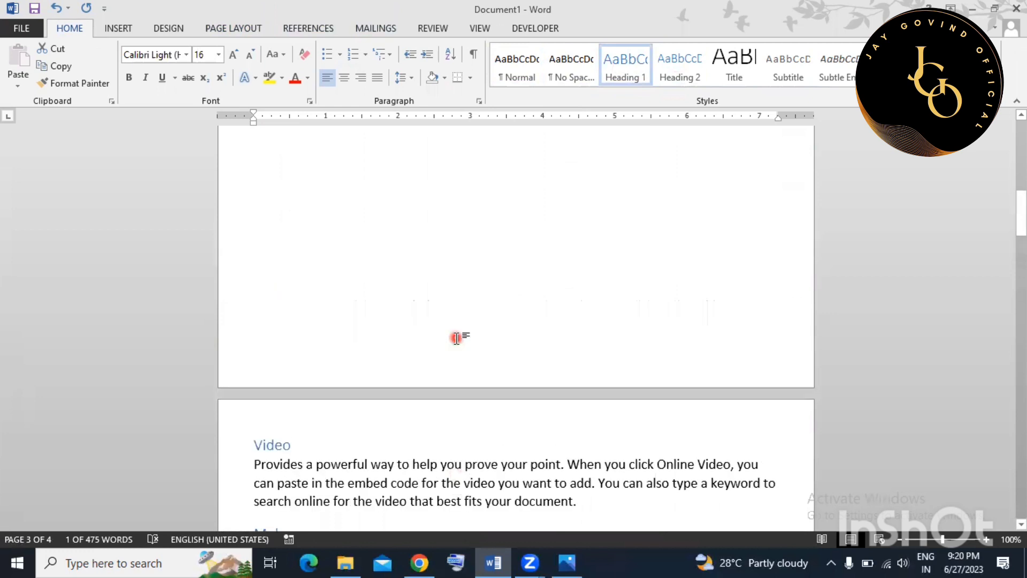
{"action": "scroll", "coordinate": [456, 338], "scroll_direction": "up", "scroll_amount": 10}
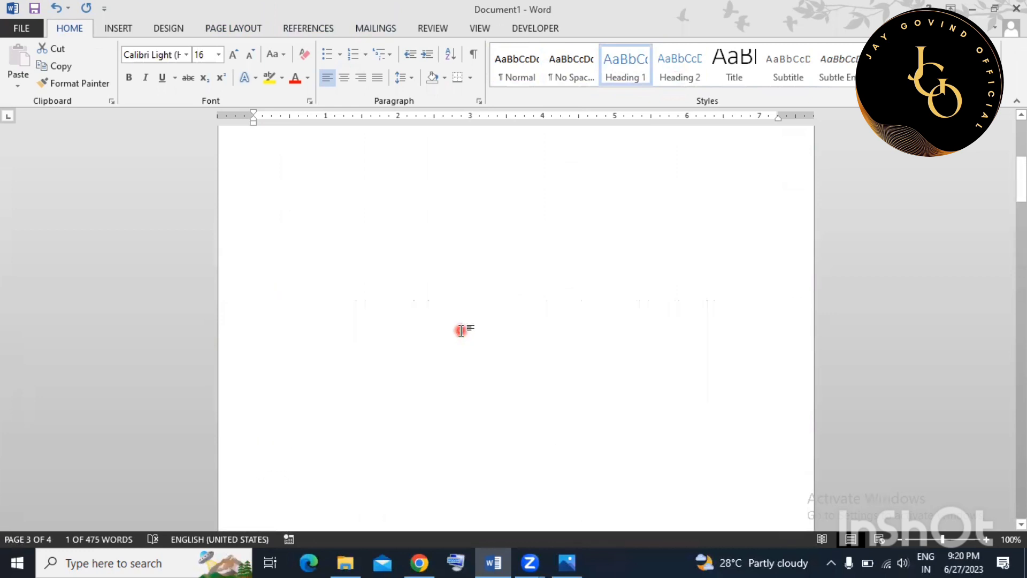
{"action": "left_click", "coordinate": [305, 189]}
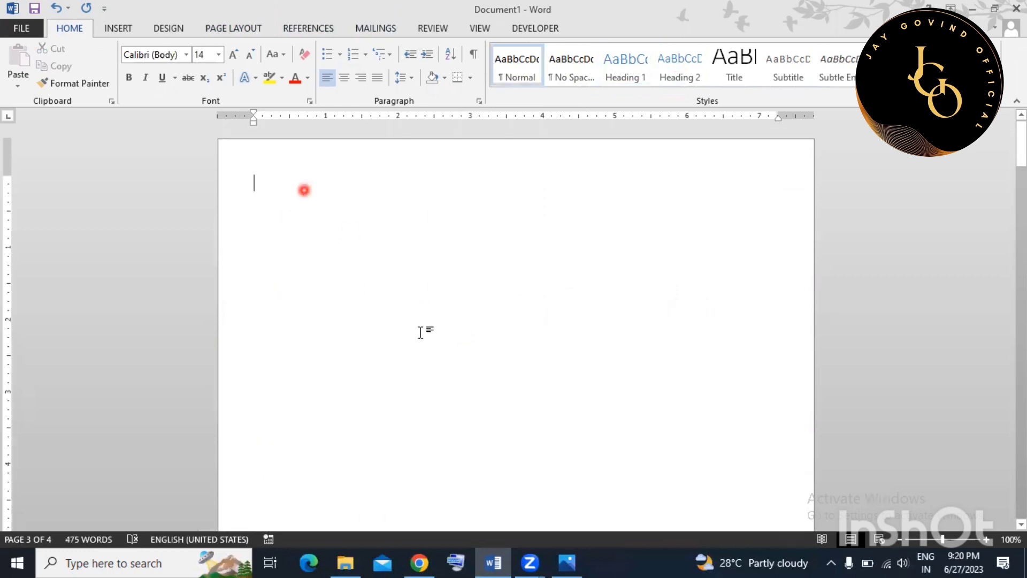
Insert Automatic Table 1 as the table of contents at the top of page 1.
{"action": "left_click", "coordinate": [293, 29]}
{"action": "left_click", "coordinate": [30, 82]}
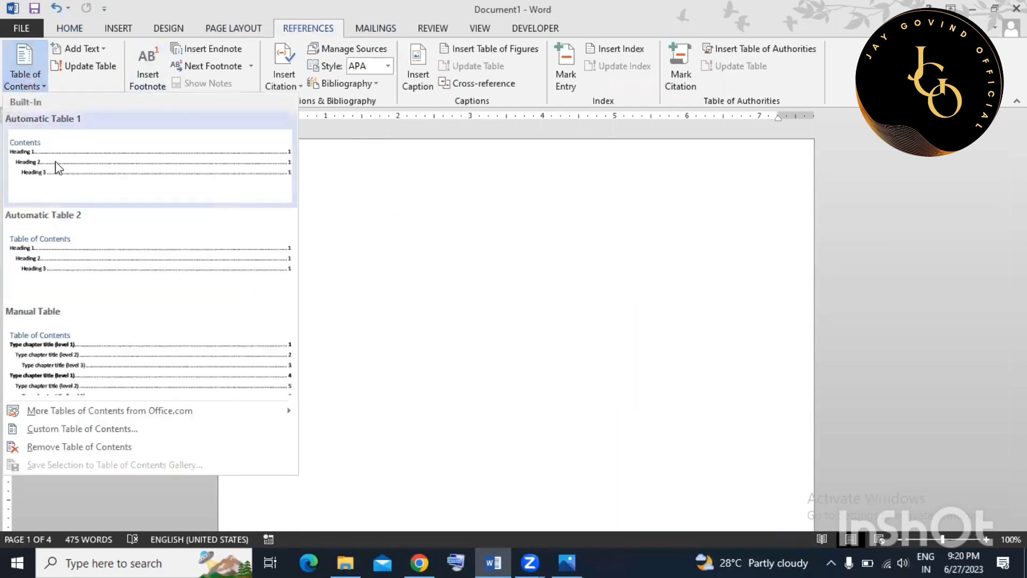
{"action": "left_click", "coordinate": [56, 161]}
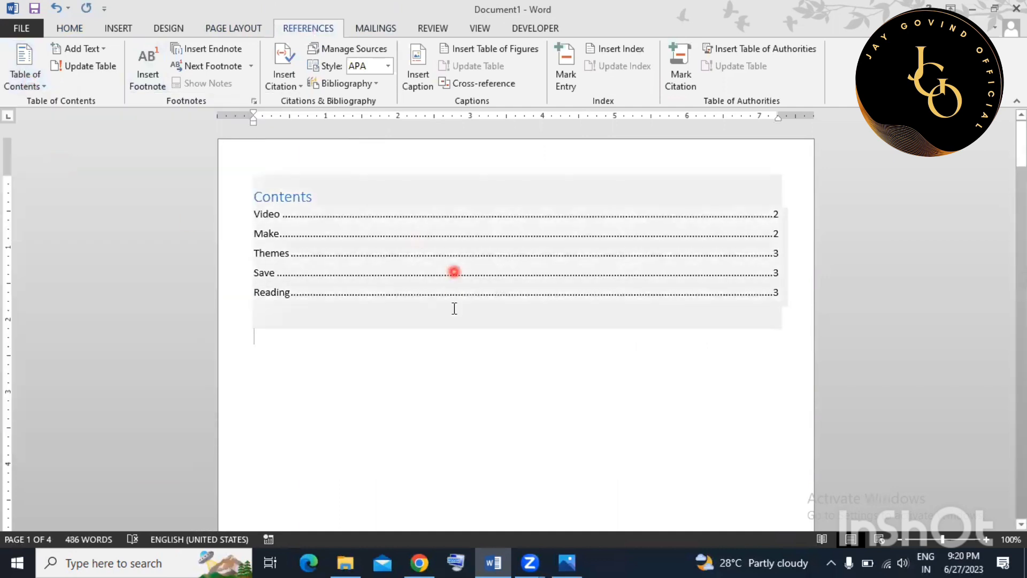
{"action": "left_click", "coordinate": [502, 403]}
Make the five contents entries bold and grow their font to 20 pt.
{"action": "left_click_drag", "start_coordinate": [259, 215], "coordinate": [316, 299]}
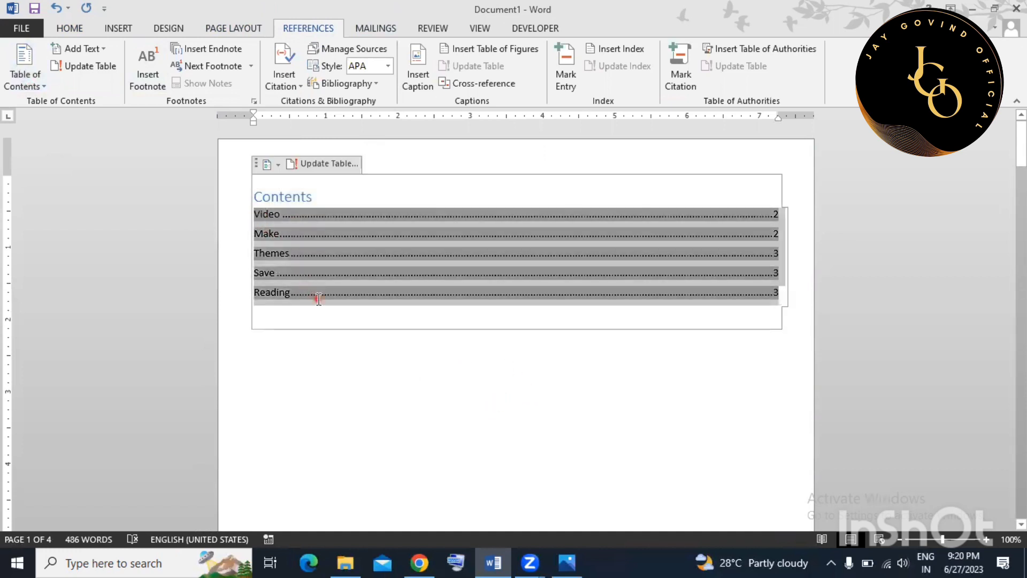
{"action": "left_click", "coordinate": [69, 29]}
{"action": "left_click", "coordinate": [128, 79]}
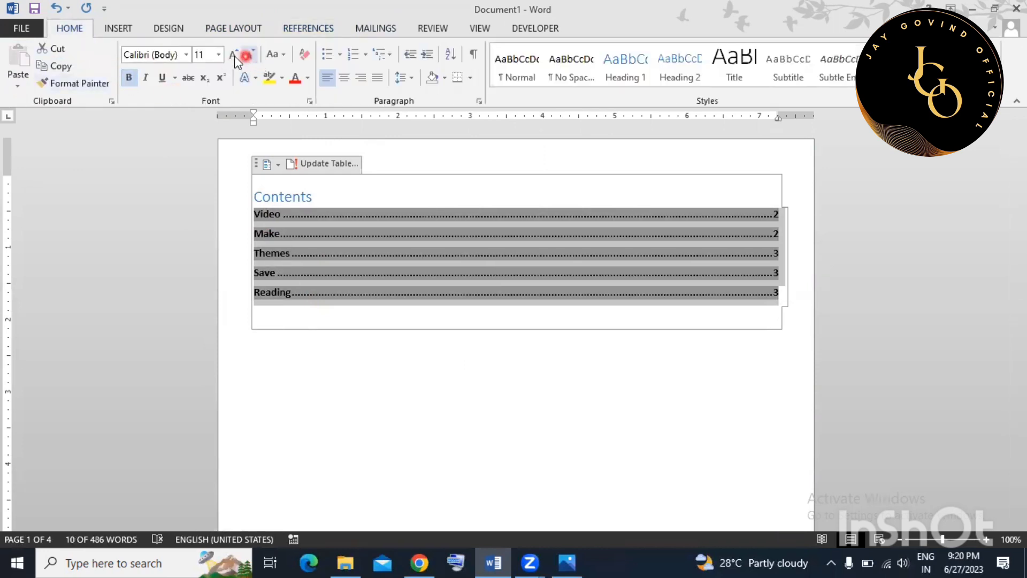
{"action": "left_click", "coordinate": [235, 56]}
{"action": "left_click", "coordinate": [235, 56]}
{"action": "left_click", "coordinate": [235, 55]}
{"action": "left_click", "coordinate": [234, 55]}
{"action": "left_click", "coordinate": [235, 56]}
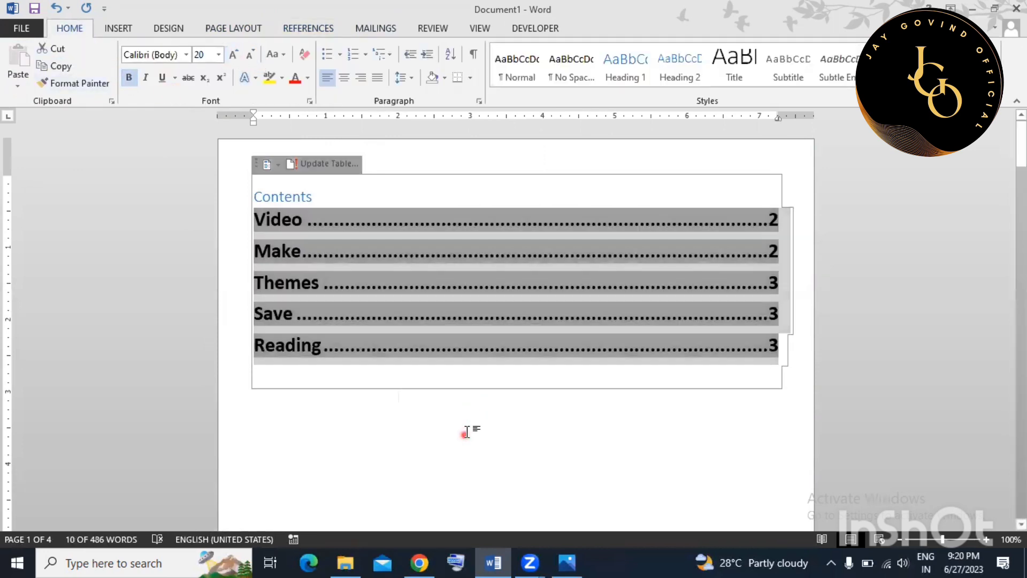
{"action": "left_click", "coordinate": [471, 429]}
{"action": "scroll", "coordinate": [454, 394], "scroll_direction": "down", "scroll_amount": 1}
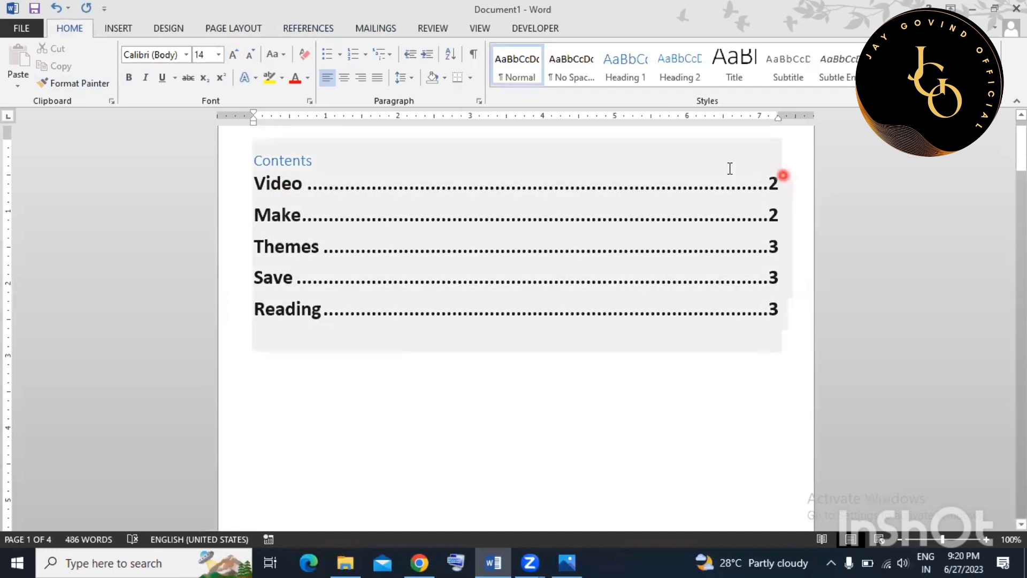
Follow the Video and Reading contents entries to jump to their headings.
{"action": "left_click", "coordinate": [279, 184], "text": "ctrl"}
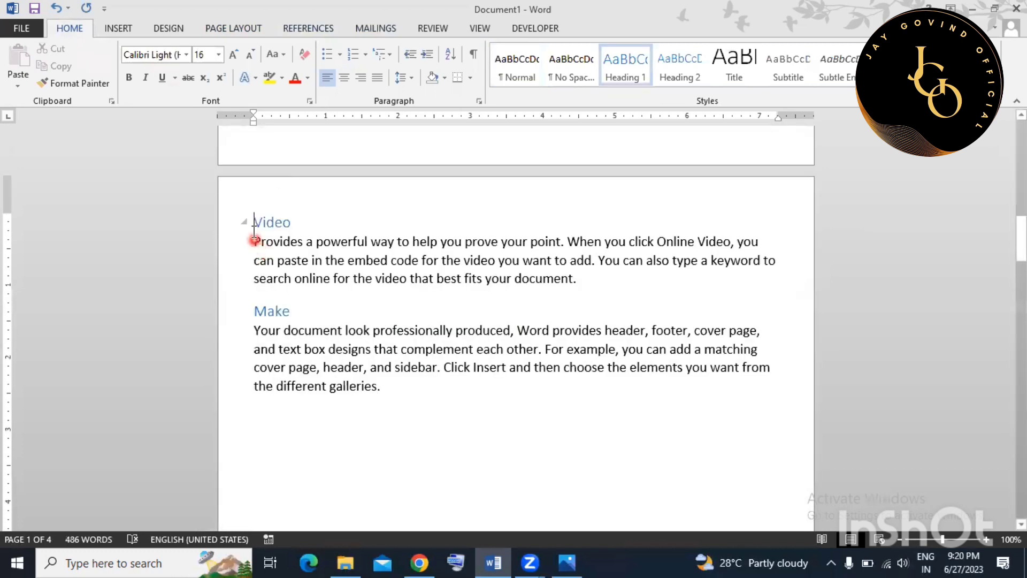
{"action": "left_click", "coordinate": [385, 334]}
{"action": "scroll", "coordinate": [385, 331], "scroll_direction": "up", "scroll_amount": 8}
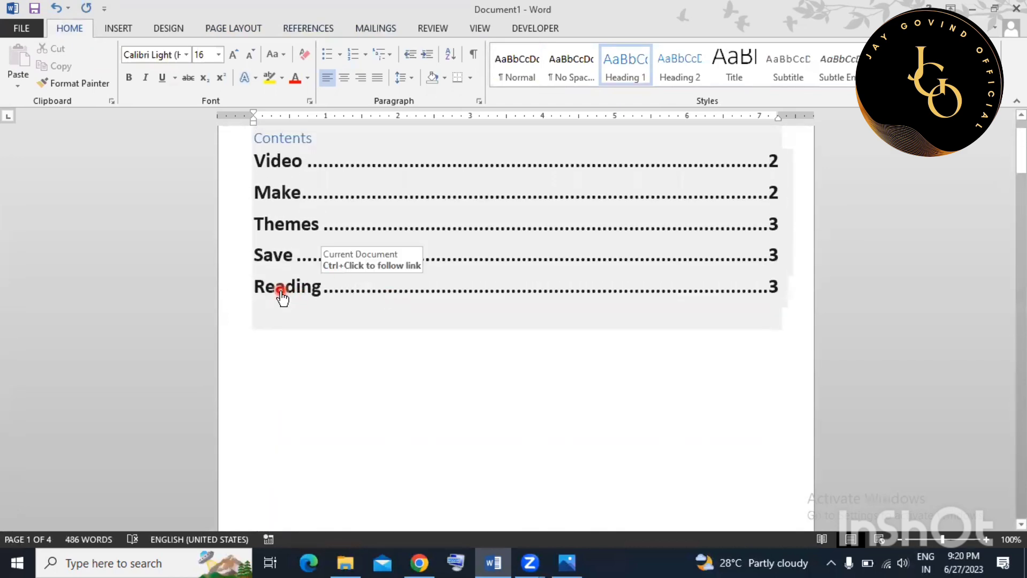
{"action": "left_click", "coordinate": [280, 293], "text": "ctrl"}
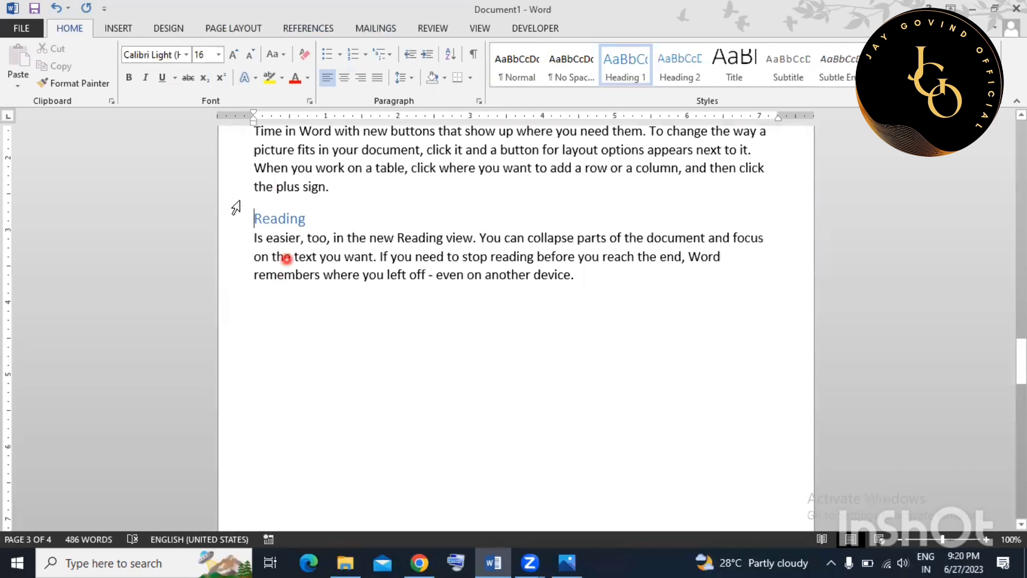
{"action": "left_click_drag", "start_coordinate": [249, 219], "coordinate": [448, 368]}
{"action": "left_click", "coordinate": [448, 368]}
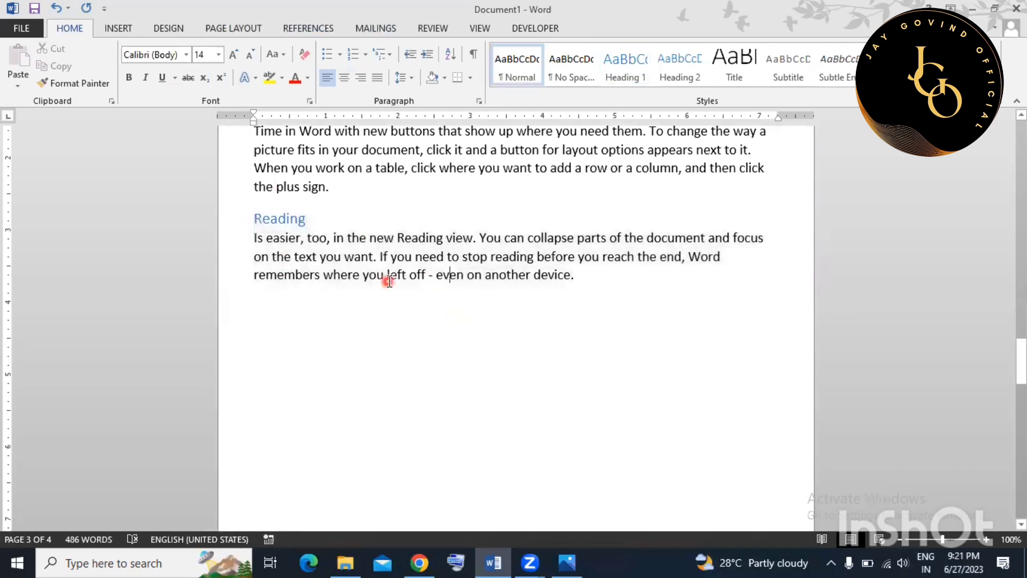
Scroll back to the Video and Make page and show the References ribbon.
{"action": "scroll", "coordinate": [388, 282], "scroll_direction": "up", "scroll_amount": 6}
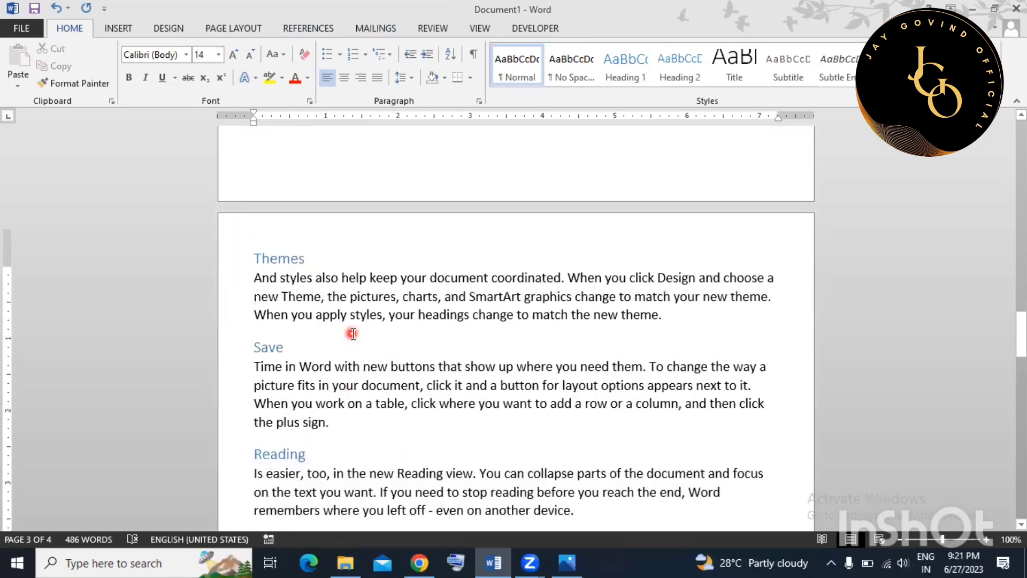
{"action": "scroll", "coordinate": [363, 332], "scroll_direction": "up", "scroll_amount": 10}
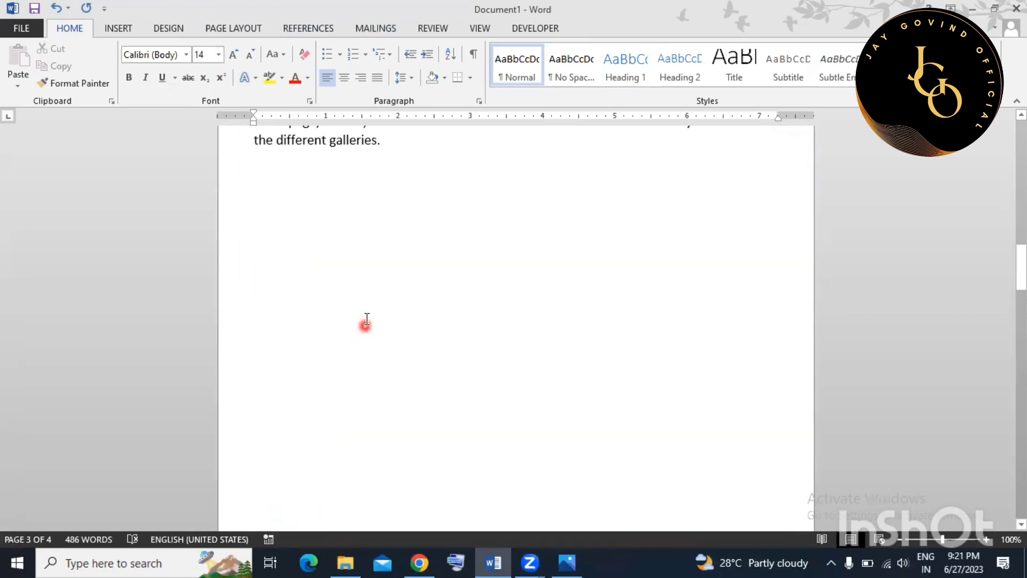
{"action": "scroll", "coordinate": [362, 287], "scroll_direction": "down", "scroll_amount": 2}
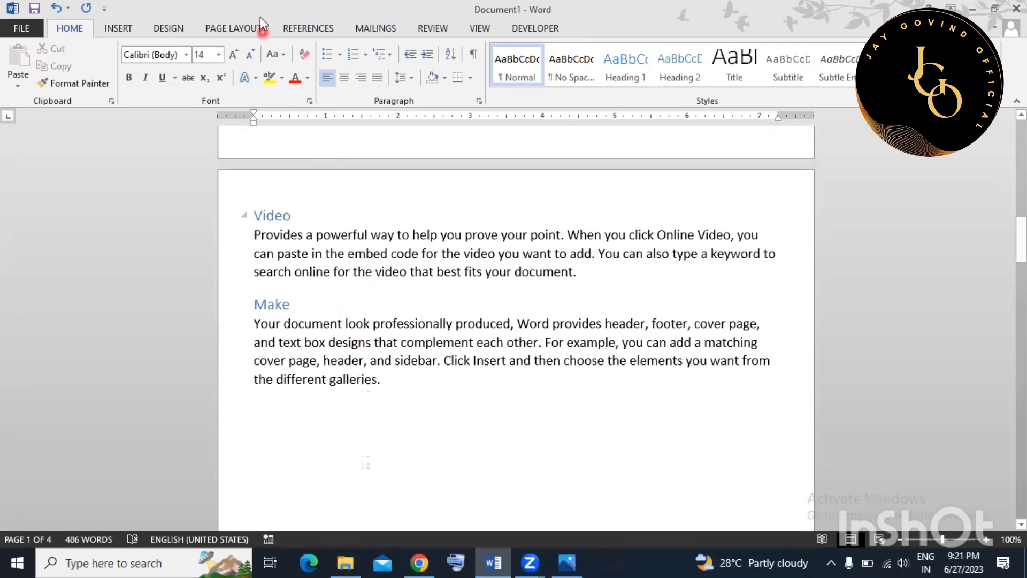
{"action": "left_click", "coordinate": [307, 30]}
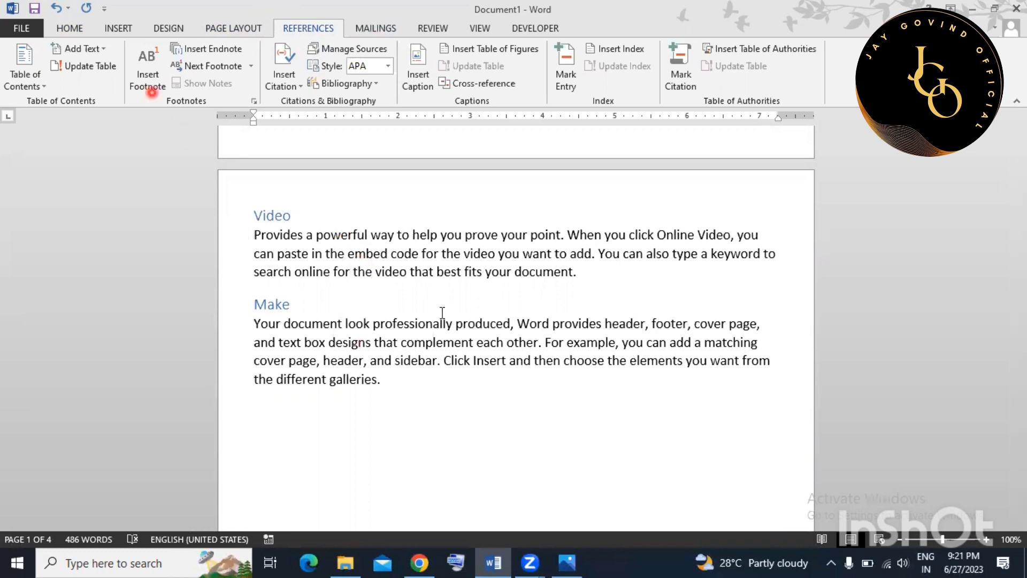
Add footnote 1 reading 'attractive' to the word 'look' in the Make paragraph.
{"action": "scroll", "coordinate": [466, 343], "scroll_direction": "down", "scroll_amount": 3}
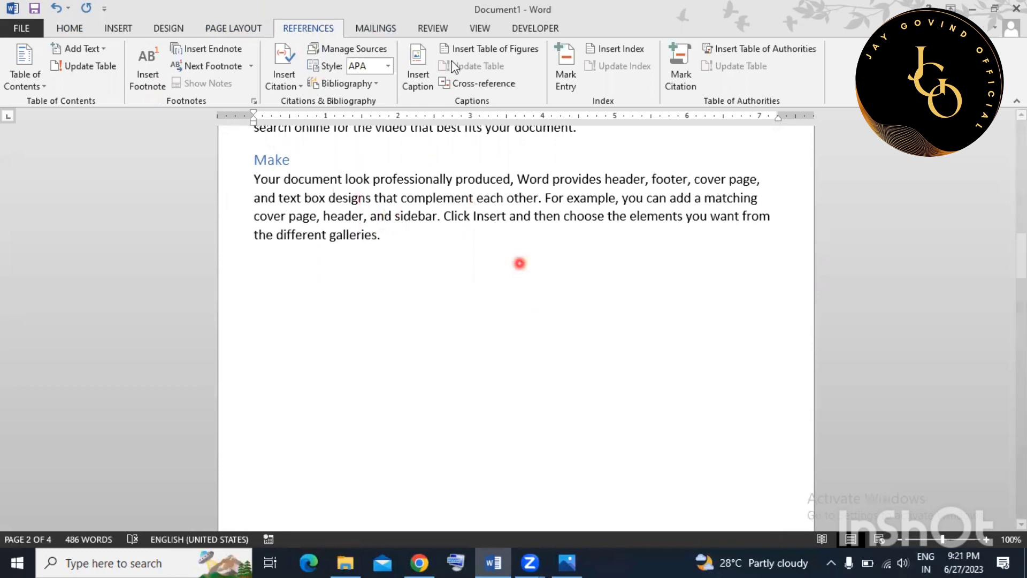
{"action": "left_click_drag", "start_coordinate": [344, 179], "coordinate": [370, 178]}
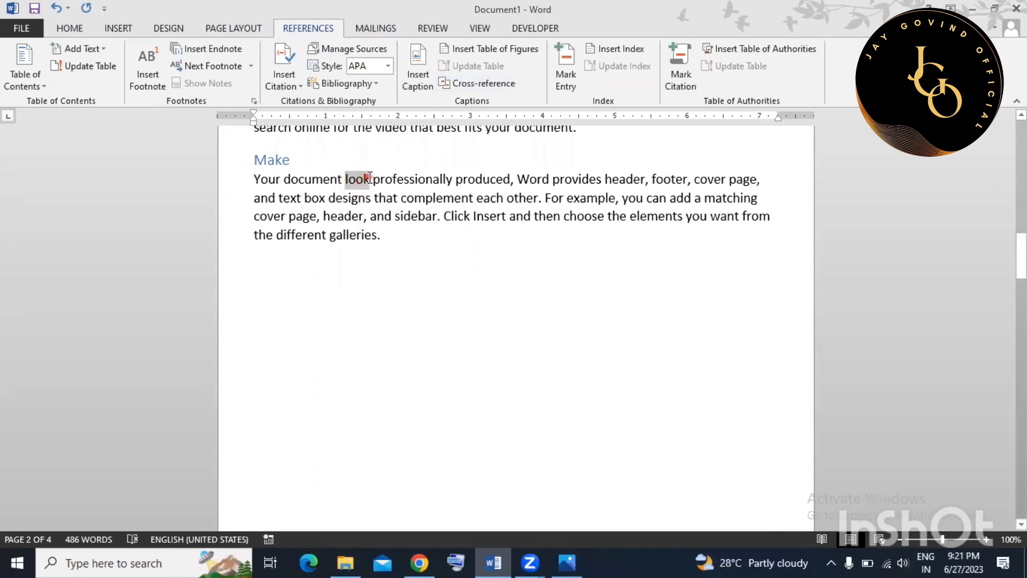
{"action": "left_click", "coordinate": [155, 81]}
{"action": "scroll", "coordinate": [382, 310], "scroll_direction": "down", "scroll_amount": 3}
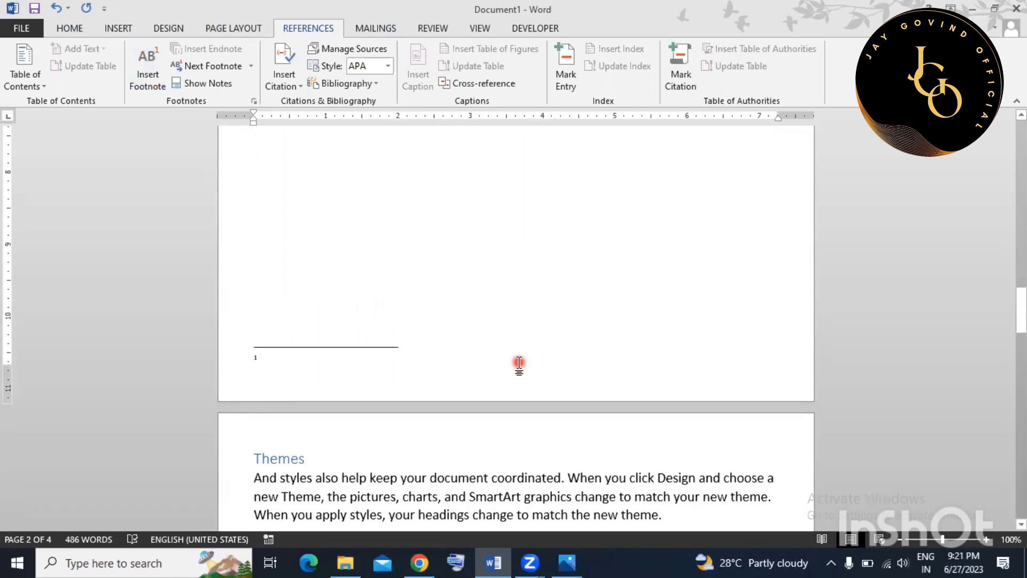
{"action": "type", "text": "attractive"}
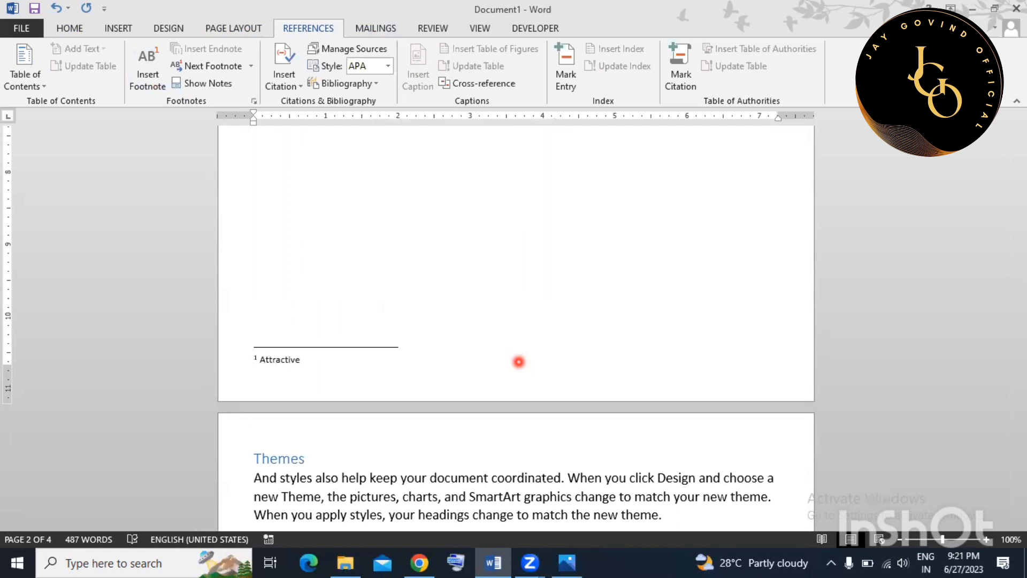
{"action": "scroll", "coordinate": [530, 306], "scroll_direction": "up", "scroll_amount": 10}
{"action": "left_click", "coordinate": [529, 306]}
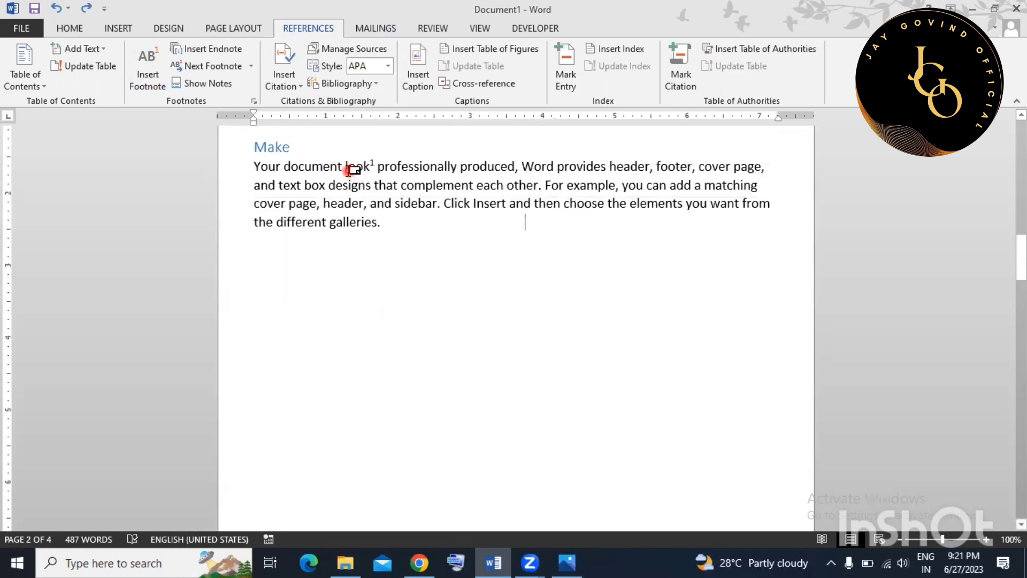
{"action": "mouse_move", "coordinate": [353, 170]}
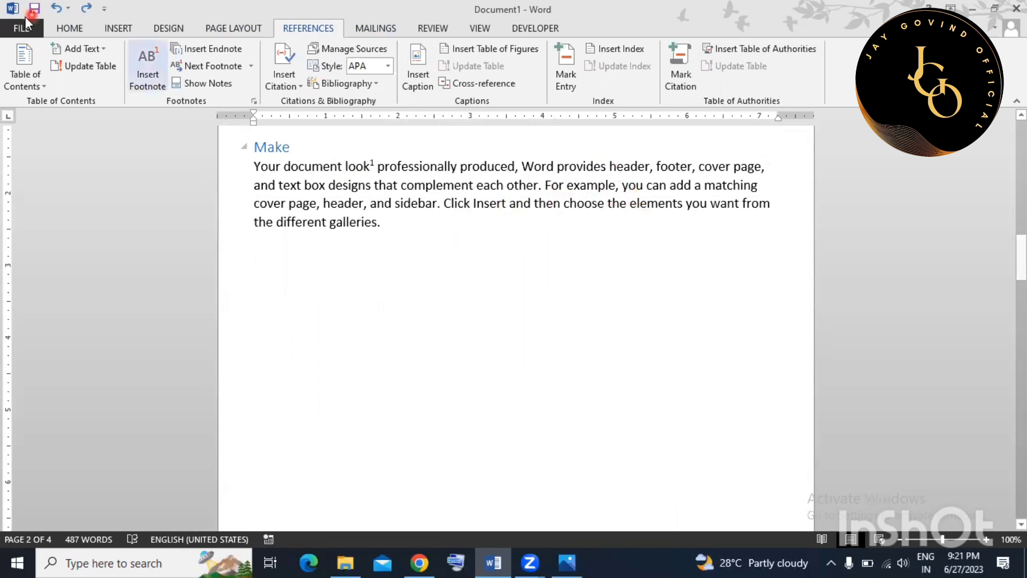
{"action": "left_click", "coordinate": [363, 268]}
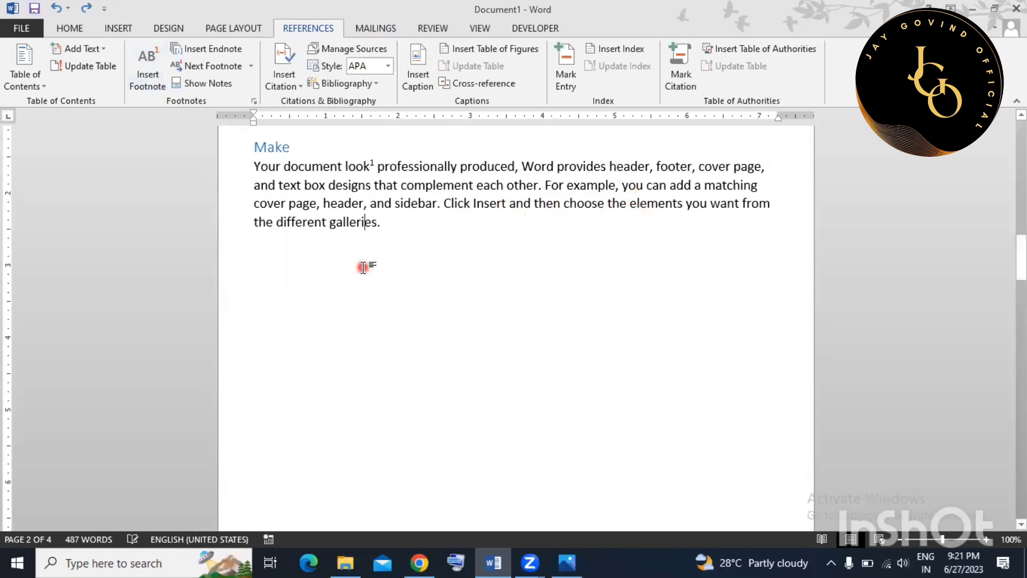
{"action": "scroll", "coordinate": [367, 270], "scroll_direction": "down", "scroll_amount": 1}
{"action": "scroll", "coordinate": [359, 238], "scroll_direction": "up", "scroll_amount": 1}
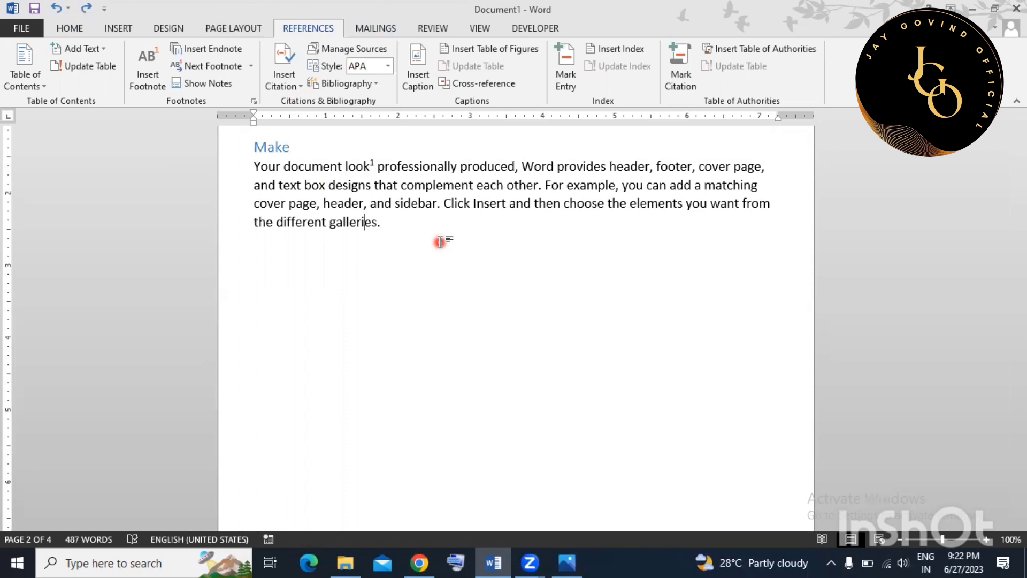
At the end of the Save paragraph, start a new citation source of type Book.
{"action": "scroll", "coordinate": [321, 224], "scroll_direction": "down", "scroll_amount": 12}
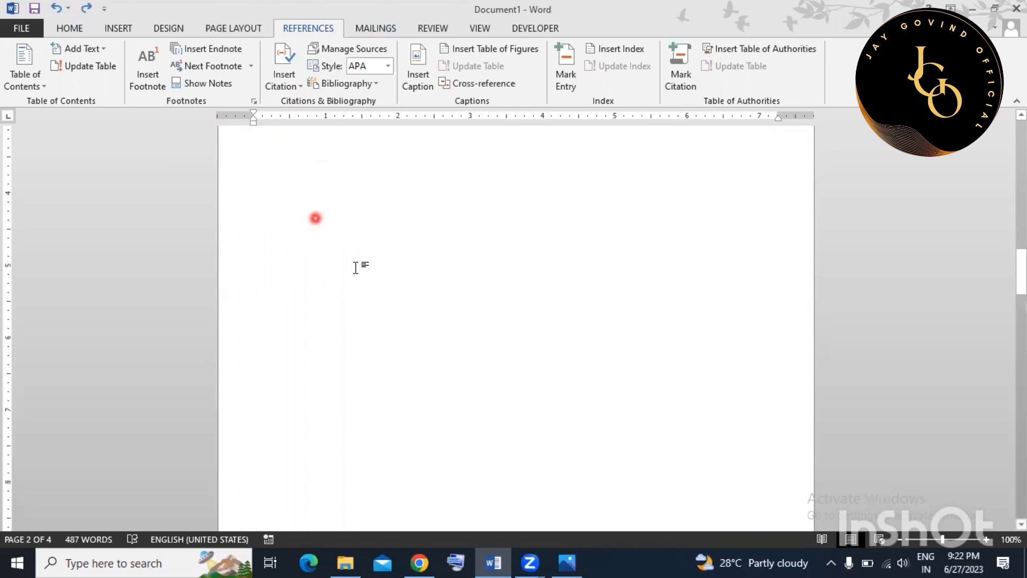
{"action": "scroll", "coordinate": [436, 385], "scroll_direction": "down", "scroll_amount": 15}
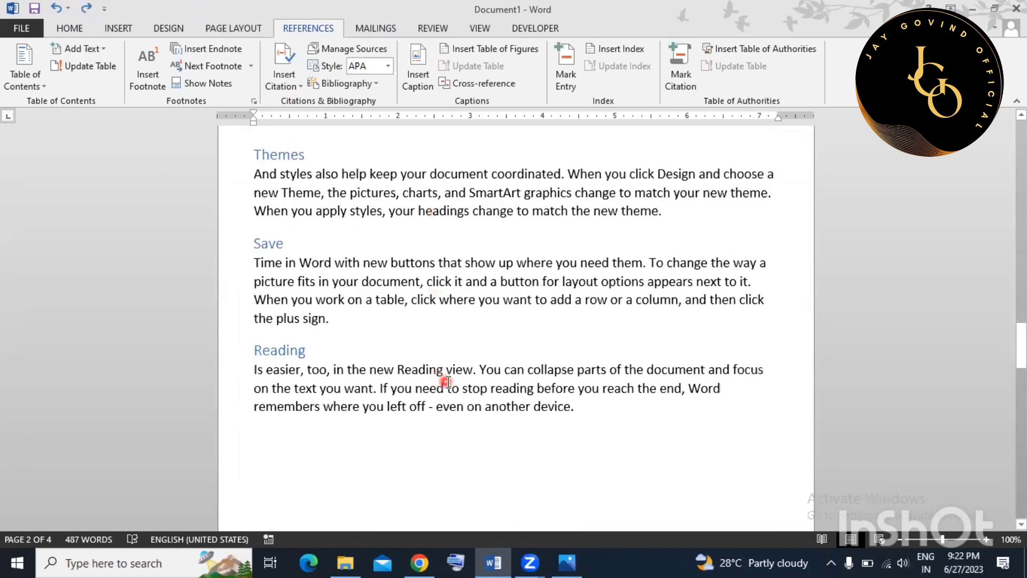
{"action": "left_click", "coordinate": [327, 319]}
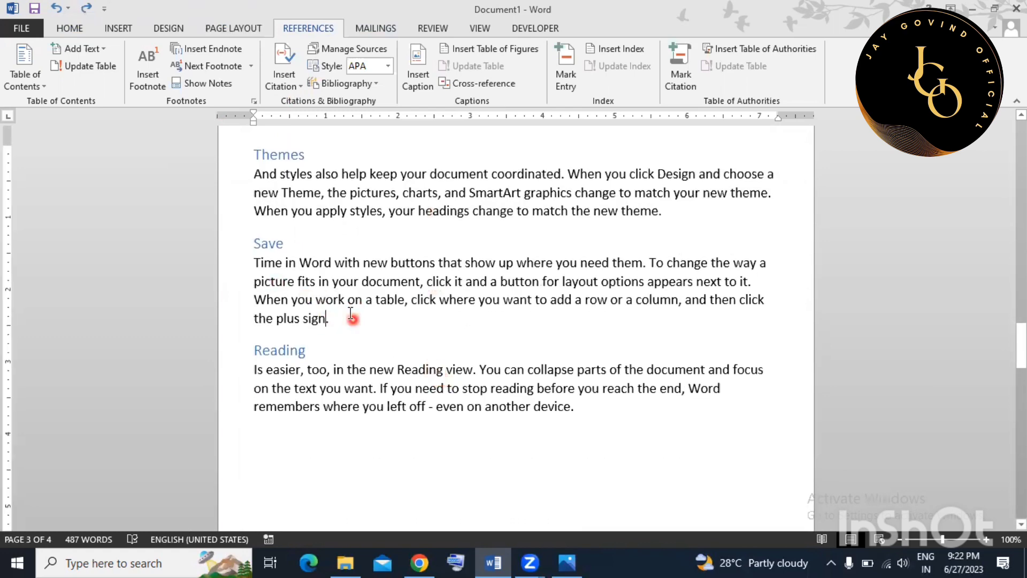
{"action": "left_click", "coordinate": [295, 88]}
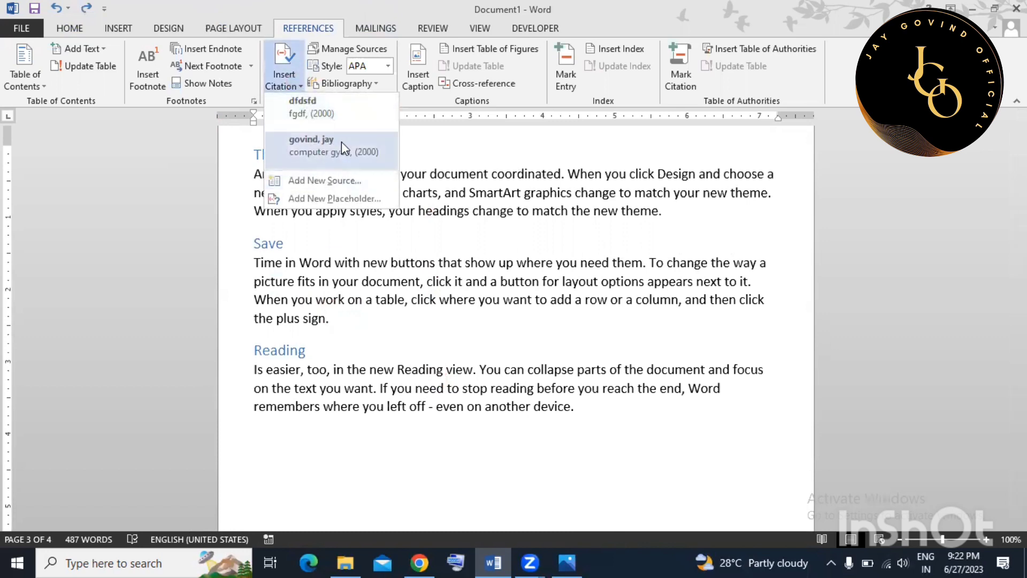
{"action": "left_click", "coordinate": [341, 180]}
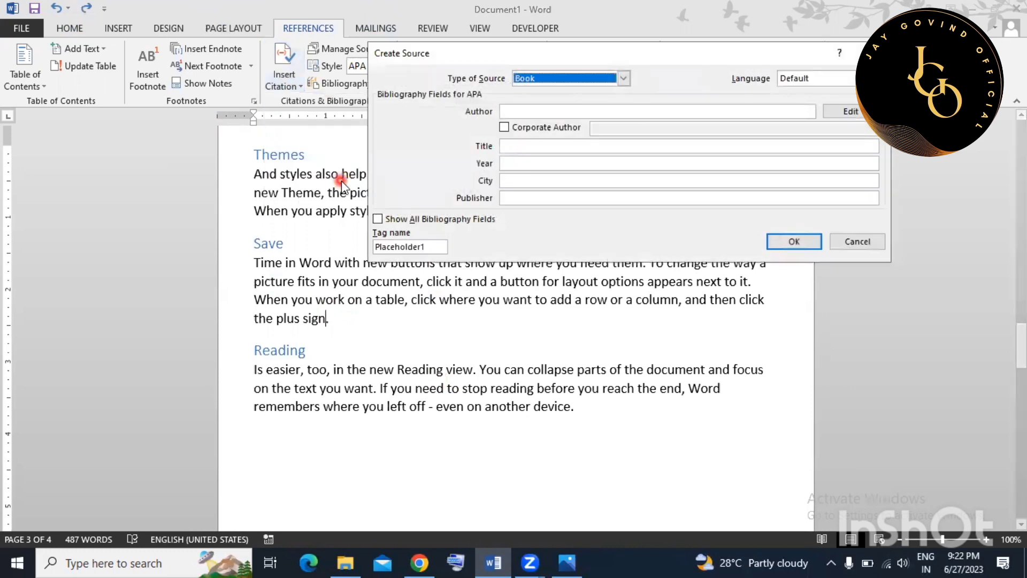
{"action": "left_click", "coordinate": [573, 111]}
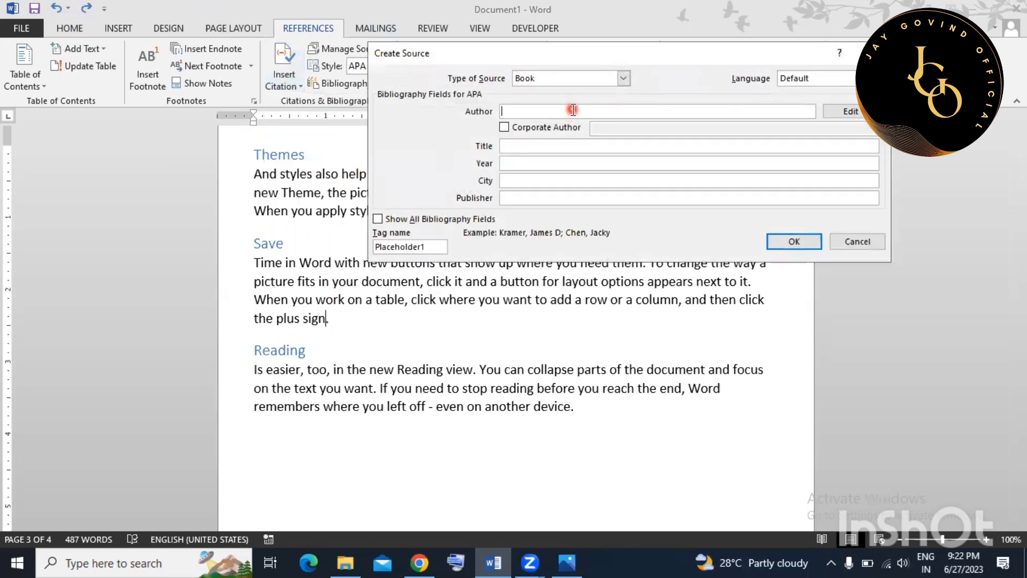
{"action": "left_click", "coordinate": [623, 78]}
{"action": "scroll", "coordinate": [567, 129], "scroll_direction": "down", "scroll_amount": 1}
{"action": "scroll", "coordinate": [567, 131], "scroll_direction": "down", "scroll_amount": 3}
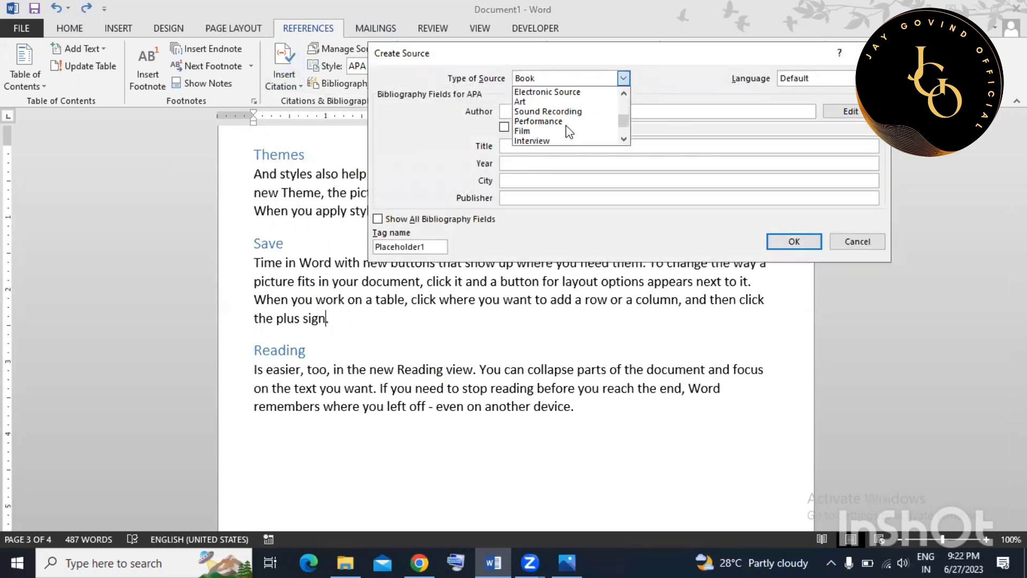
{"action": "scroll", "coordinate": [559, 135], "scroll_direction": "up", "scroll_amount": 1}
{"action": "scroll", "coordinate": [557, 132], "scroll_direction": "up", "scroll_amount": 5}
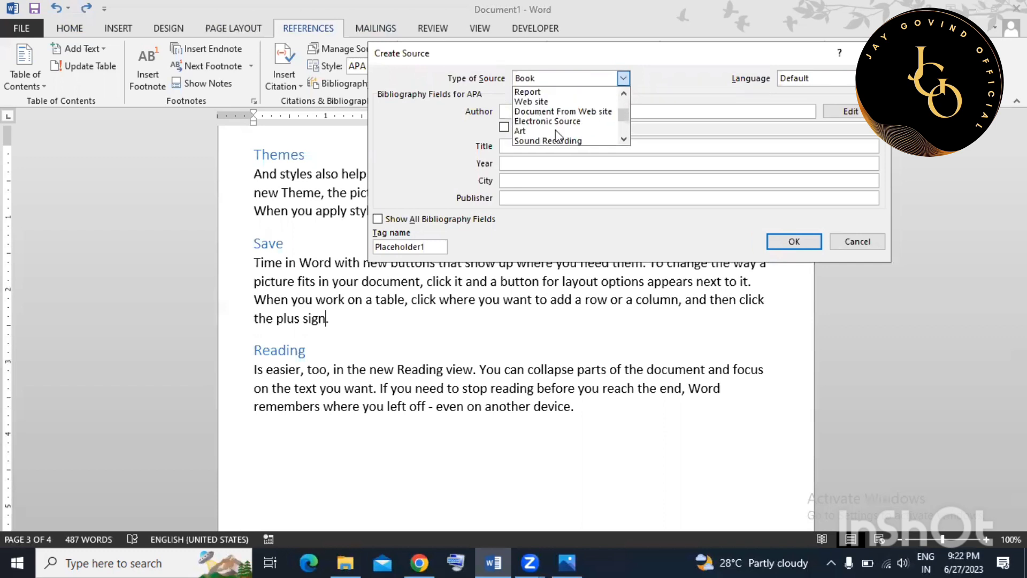
{"action": "left_click", "coordinate": [562, 95]}
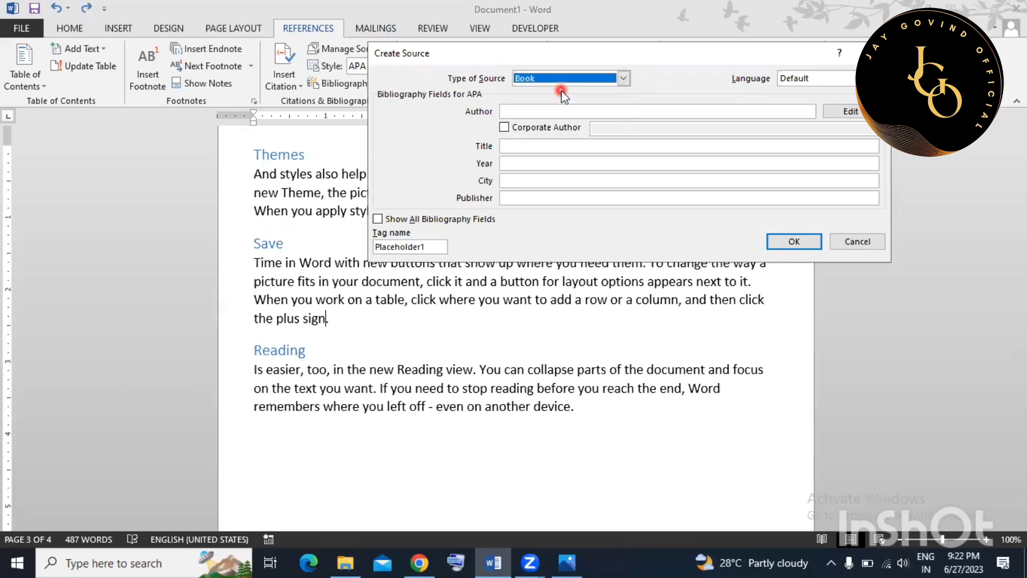
Enter the source's author, title and year 2000, and insert the citation.
{"action": "left_click", "coordinate": [560, 110]}
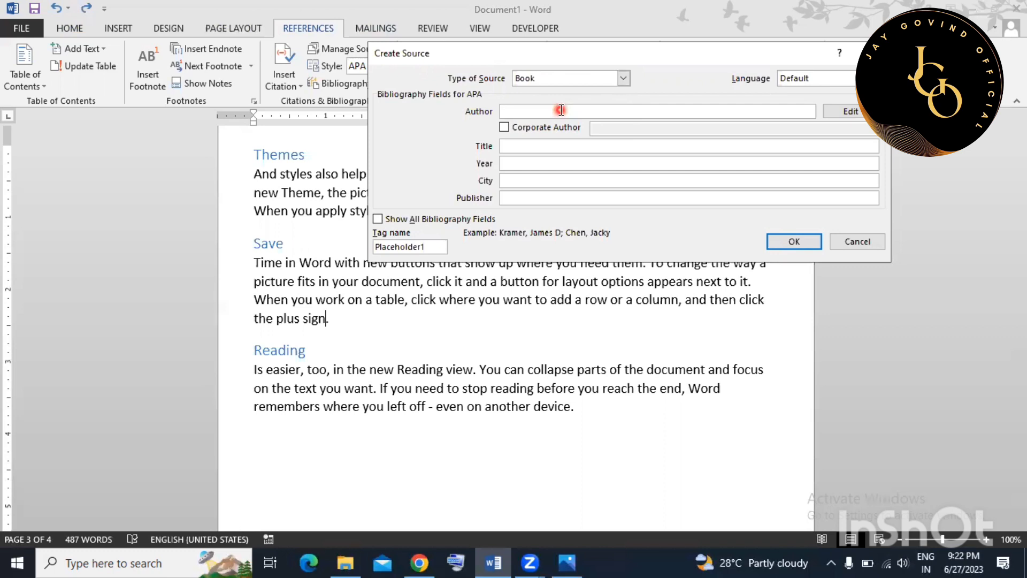
{"action": "type", "text": "JAY GOVIND"}
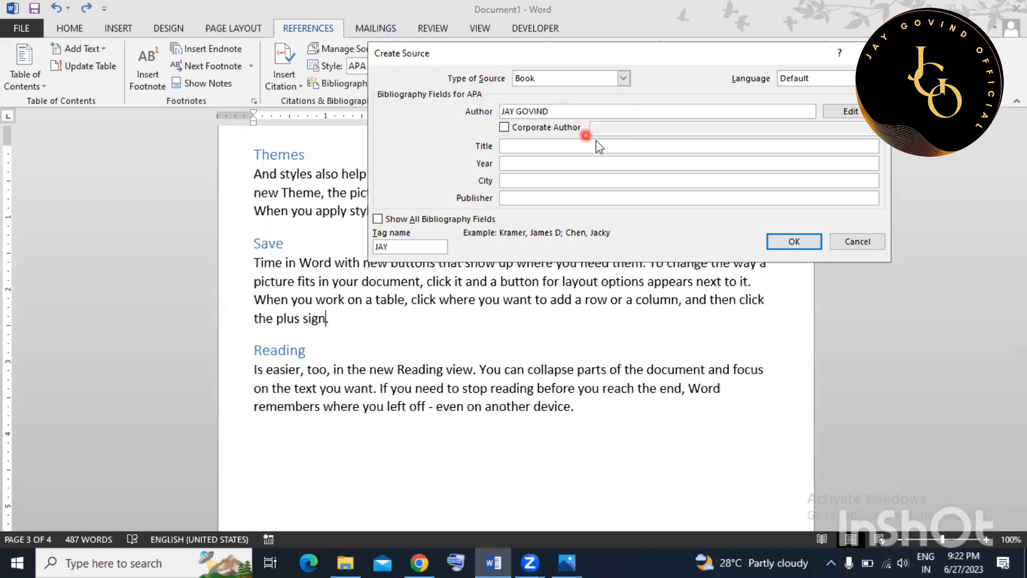
{"action": "left_click", "coordinate": [567, 146]}
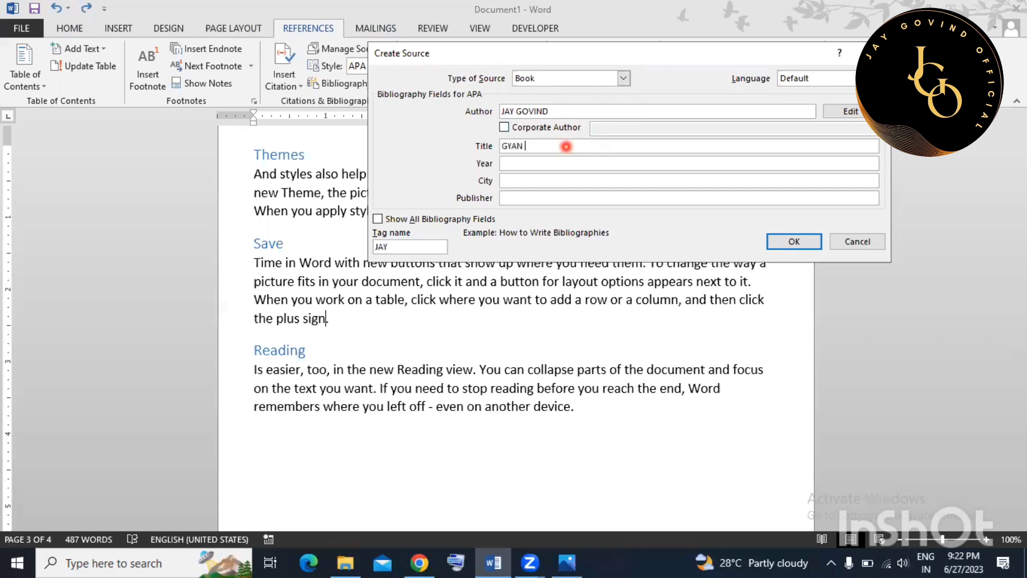
{"action": "left_click", "coordinate": [554, 163]}
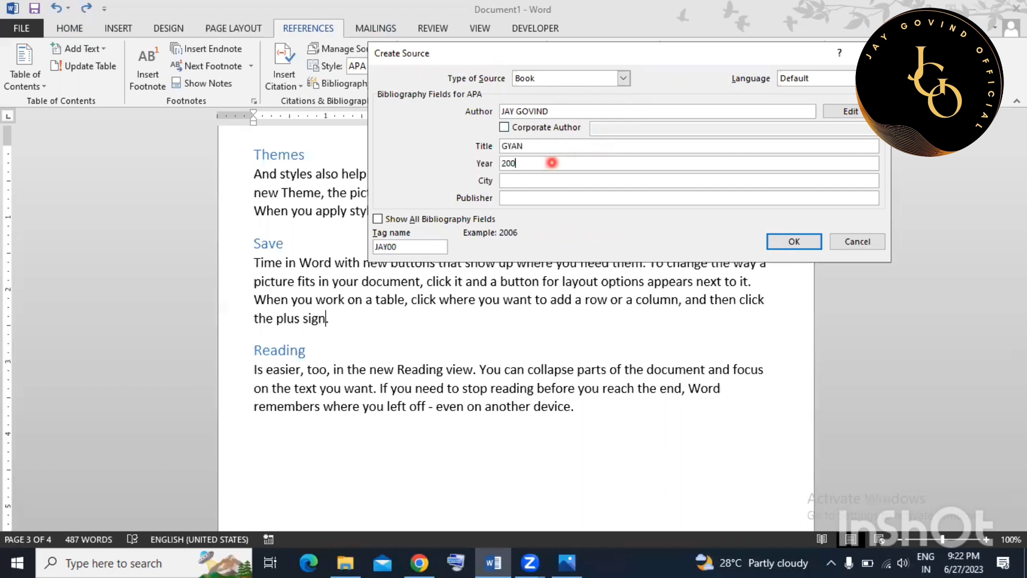
{"action": "left_click", "coordinate": [533, 182]}
{"action": "left_click", "coordinate": [795, 244]}
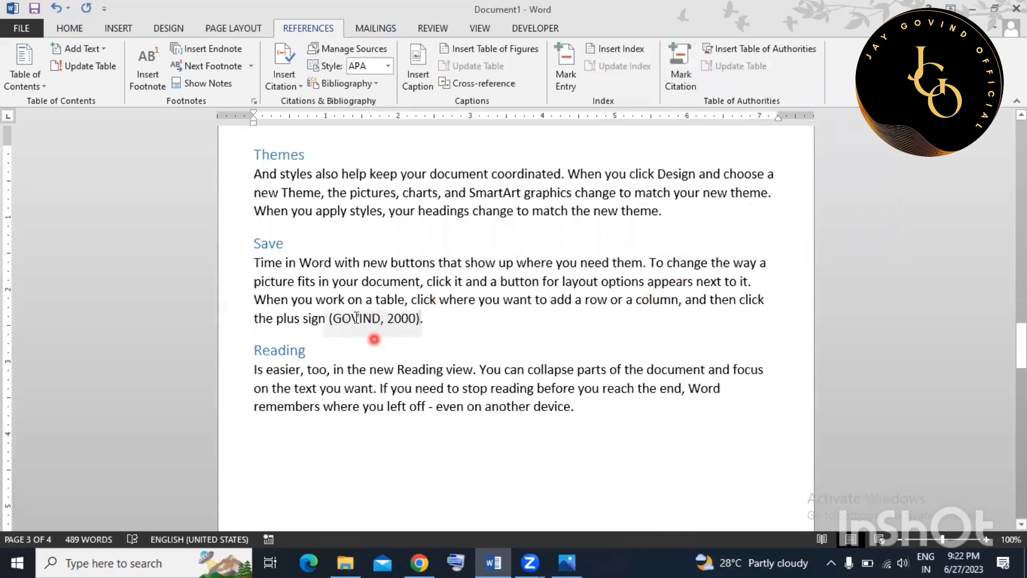
{"action": "left_click", "coordinate": [535, 345]}
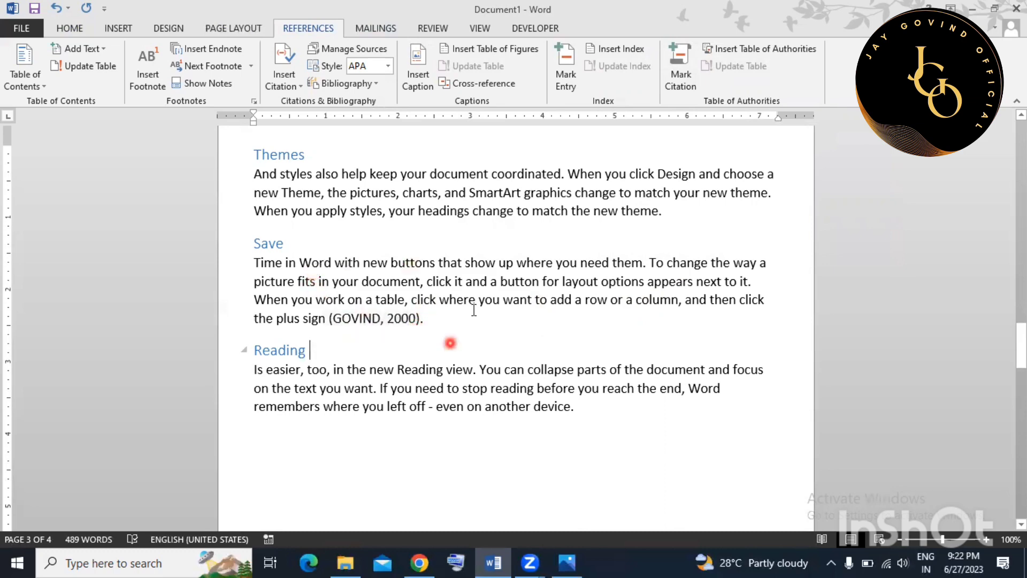
{"action": "left_click", "coordinate": [507, 323]}
Insert picture file 'a' on a new line below the Reading paragraph.
{"action": "scroll", "coordinate": [507, 322], "scroll_direction": "down", "scroll_amount": 3}
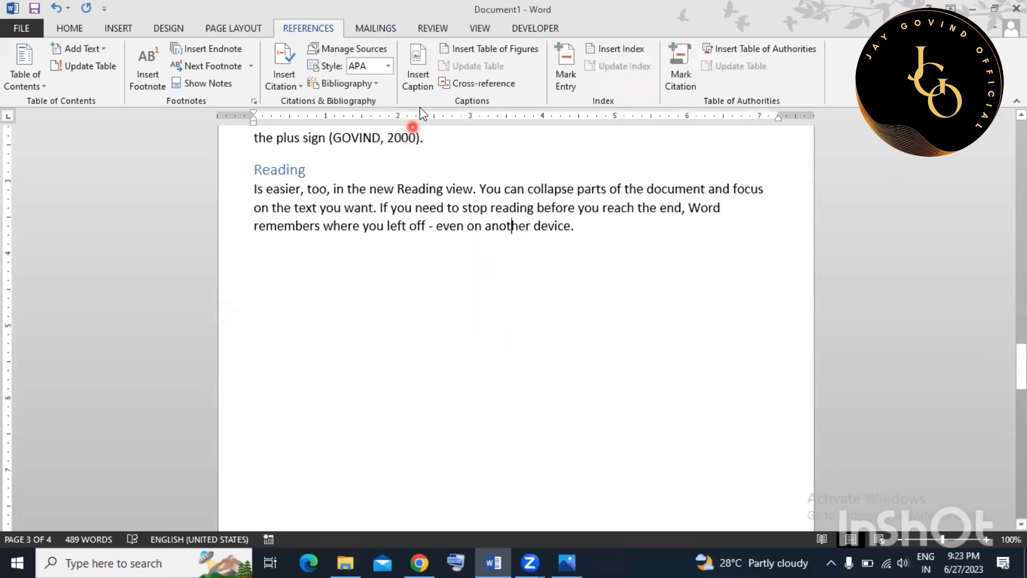
{"action": "left_click", "coordinate": [603, 231]}
{"action": "key", "text": "Return"}
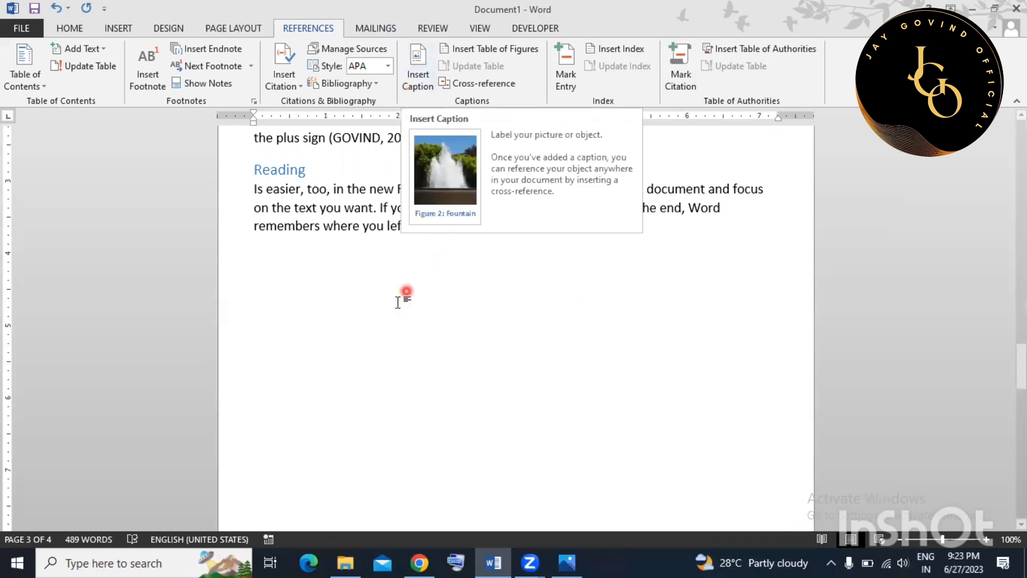
{"action": "left_click", "coordinate": [113, 28]}
{"action": "left_click", "coordinate": [128, 75]}
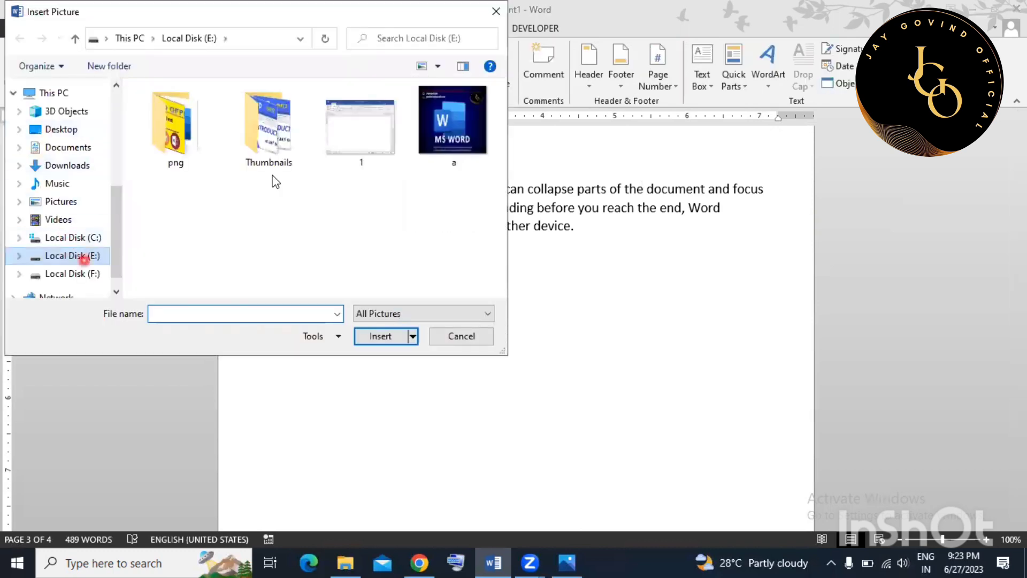
{"action": "left_click", "coordinate": [448, 161]}
{"action": "left_click", "coordinate": [375, 337]}
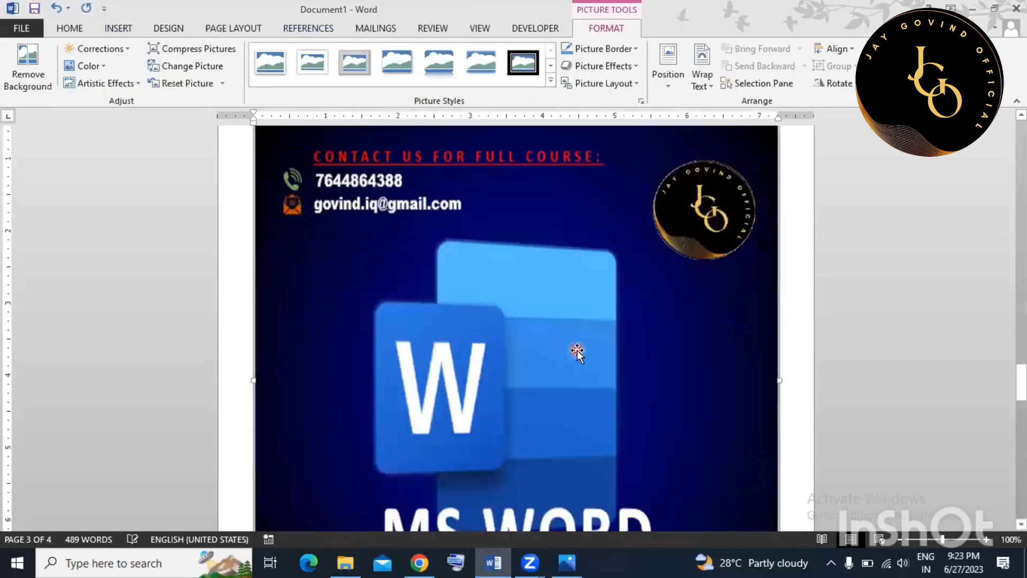
Resize the MS WORD picture down to a small square.
{"action": "scroll", "coordinate": [606, 350], "scroll_direction": "down", "scroll_amount": 5}
{"action": "left_click_drag", "start_coordinate": [779, 358], "coordinate": [550, 327]}
{"action": "scroll", "coordinate": [547, 323], "scroll_direction": "down", "scroll_amount": 5}
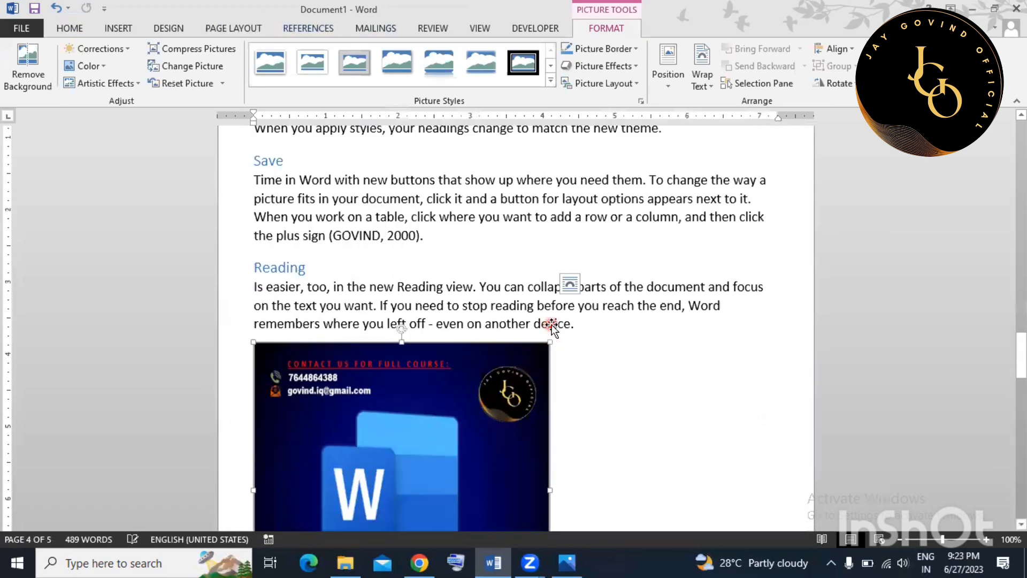
{"action": "scroll", "coordinate": [546, 321], "scroll_direction": "down", "scroll_amount": 3}
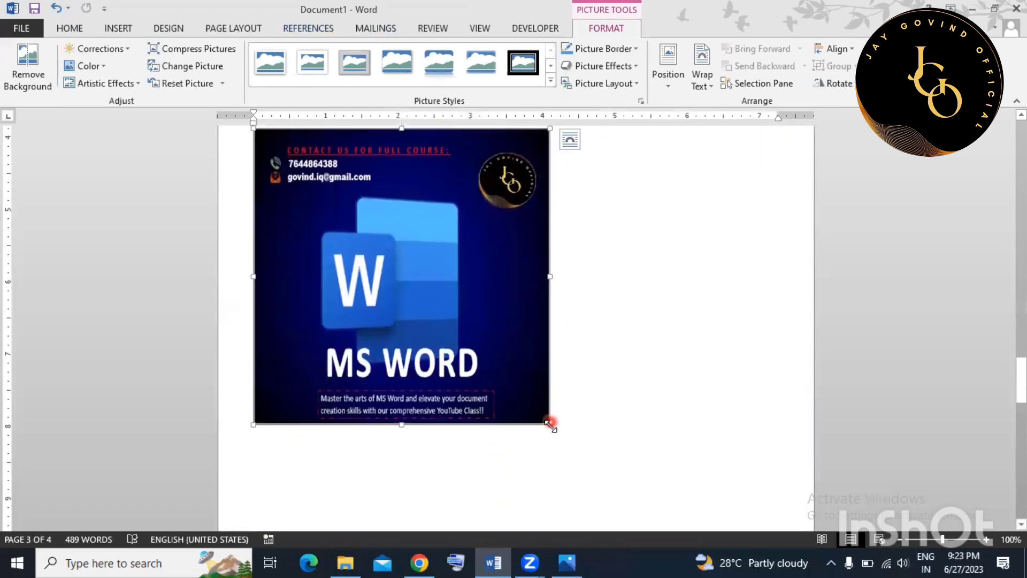
{"action": "left_click_drag", "start_coordinate": [547, 422], "coordinate": [463, 316]}
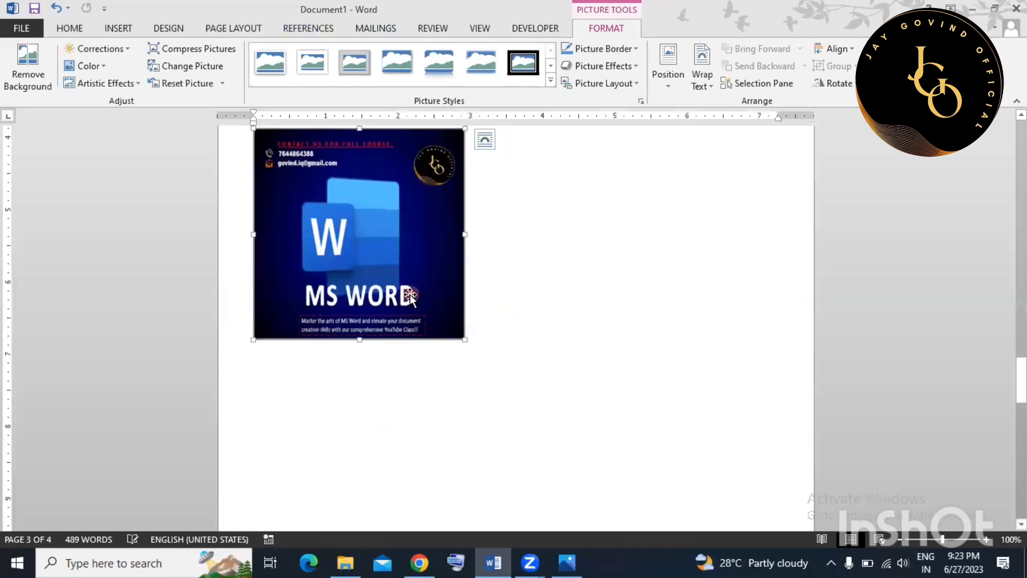
{"action": "left_click", "coordinate": [625, 315]}
{"action": "left_click", "coordinate": [427, 276]}
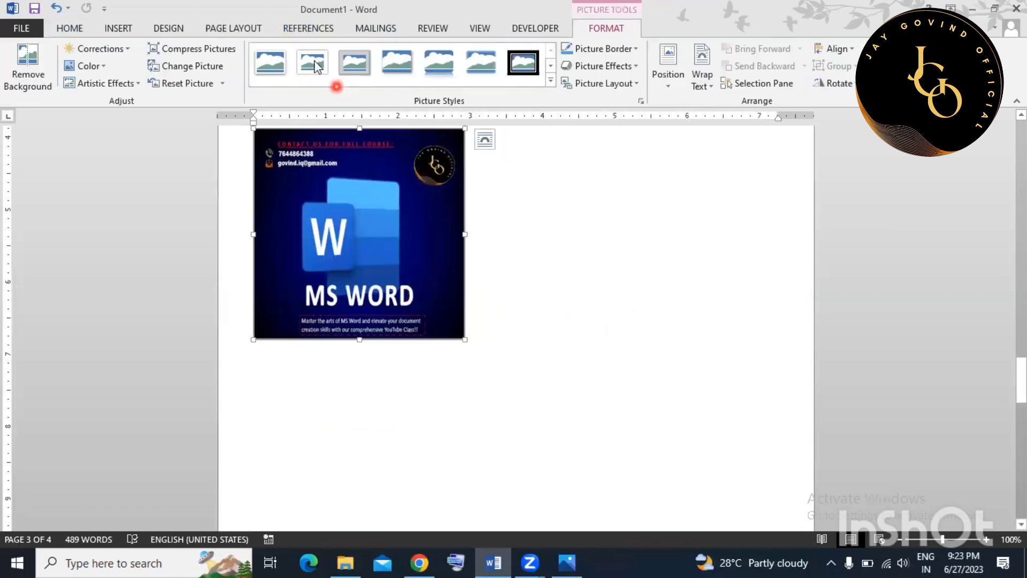
{"action": "left_click", "coordinate": [326, 28]}
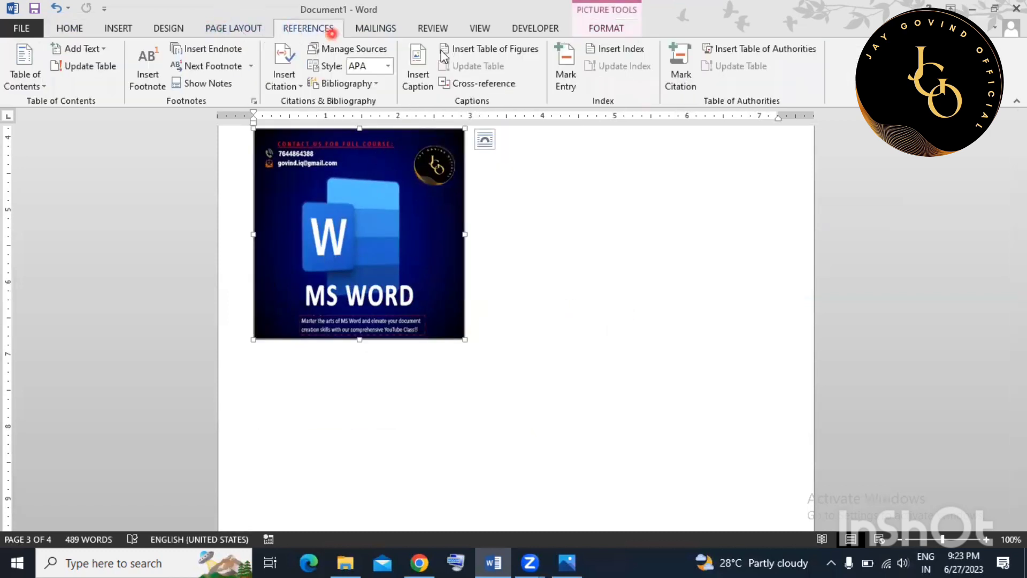
Add the caption 'Figure 1: MS WORD' to the picture.
{"action": "left_click", "coordinate": [422, 69]}
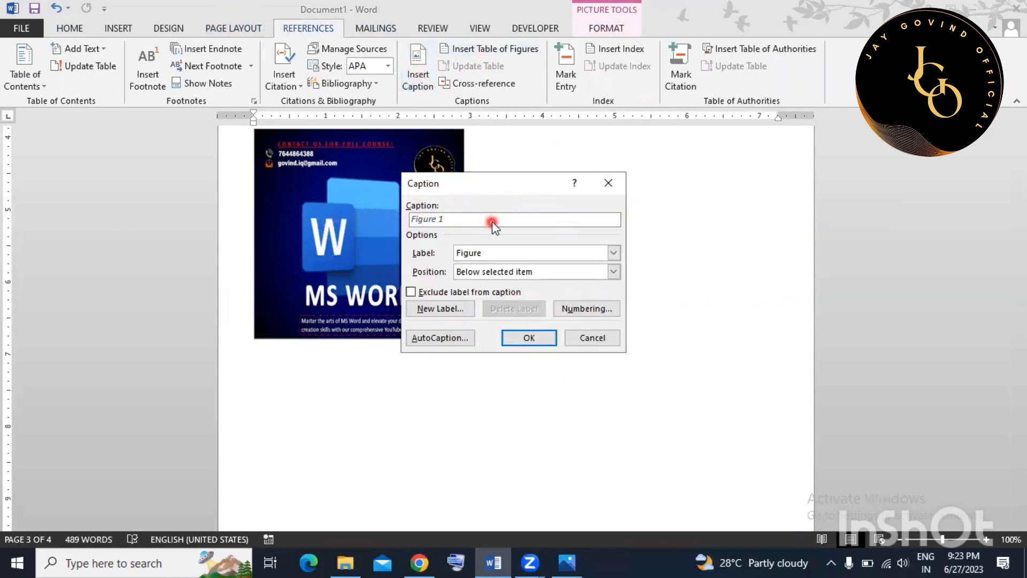
{"action": "type", "text": ": MS WORD"}
{"action": "left_click", "coordinate": [534, 337]}
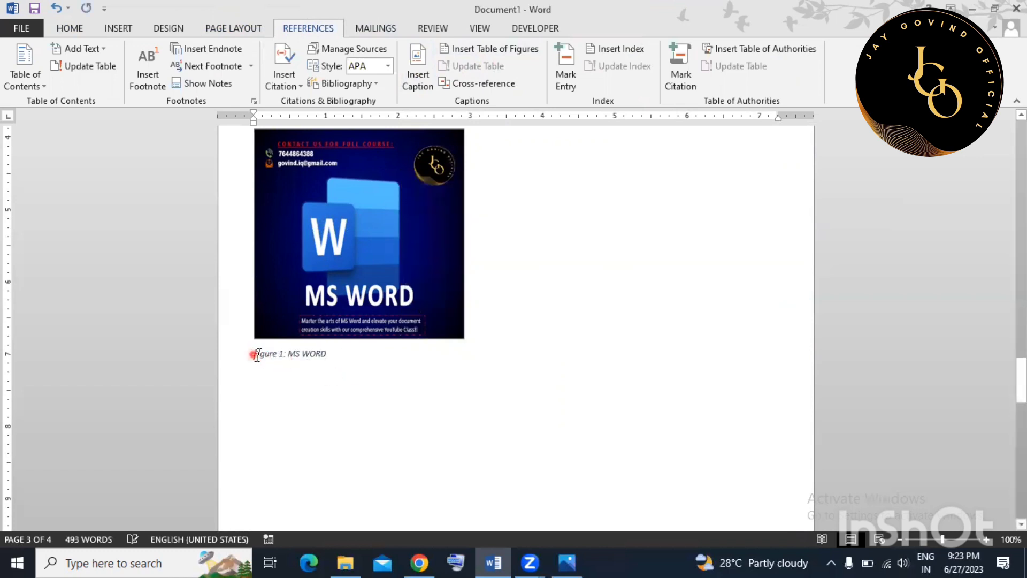
{"action": "left_click_drag", "start_coordinate": [257, 355], "coordinate": [331, 356]}
{"action": "left_click", "coordinate": [251, 381]}
Scroll back up to the Themes section on page 3.
{"action": "scroll", "coordinate": [300, 366], "scroll_direction": "down", "scroll_amount": 1}
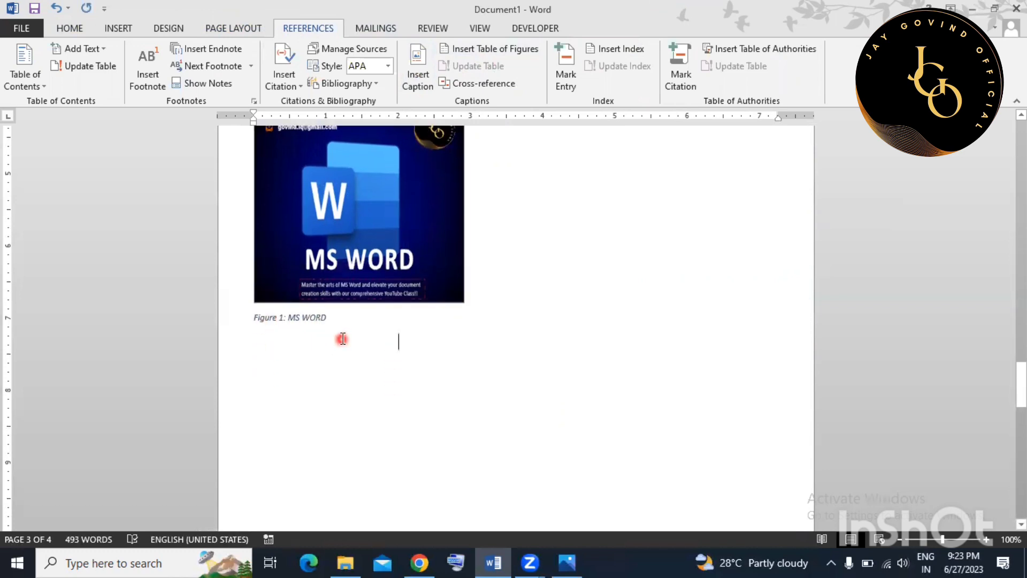
{"action": "scroll", "coordinate": [343, 338], "scroll_direction": "down", "scroll_amount": 2}
{"action": "scroll", "coordinate": [343, 338], "scroll_direction": "up", "scroll_amount": 6}
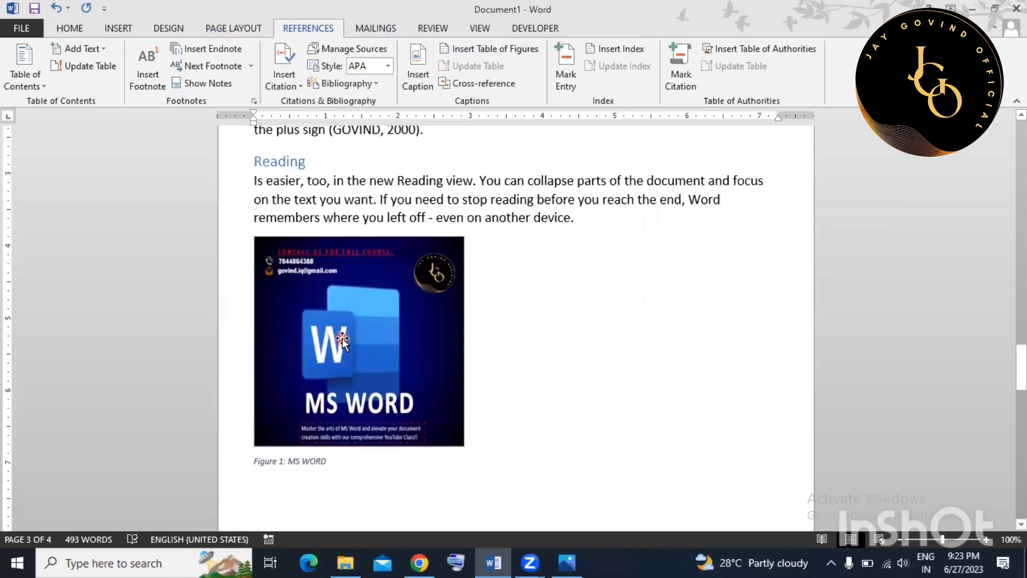
{"action": "scroll", "coordinate": [342, 338], "scroll_direction": "down", "scroll_amount": 3}
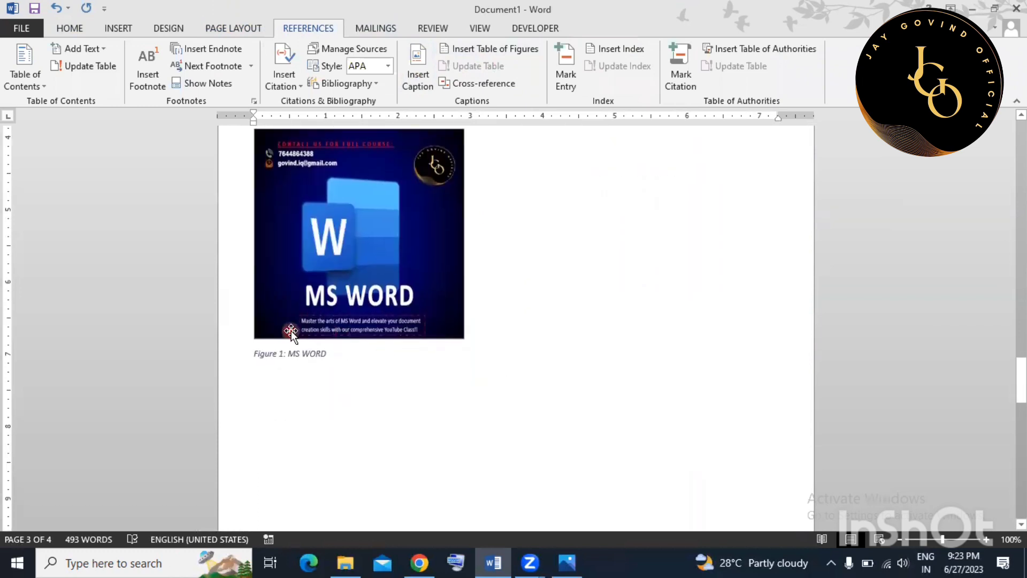
{"action": "left_click", "coordinate": [568, 316]}
{"action": "scroll", "coordinate": [568, 317], "scroll_direction": "up", "scroll_amount": 5}
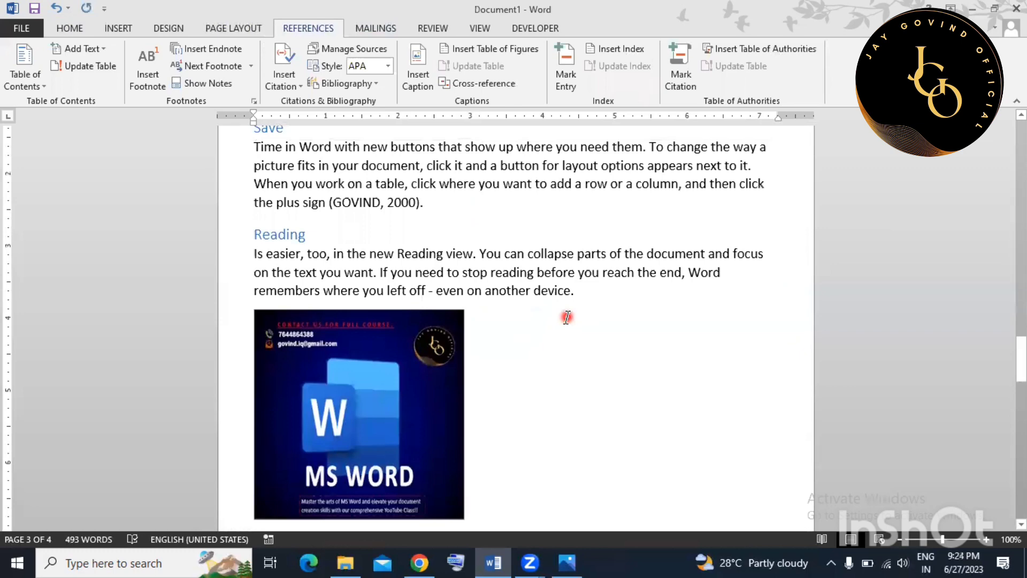
{"action": "scroll", "coordinate": [567, 317], "scroll_direction": "down", "scroll_amount": 3}
{"action": "scroll", "coordinate": [566, 310], "scroll_direction": "up", "scroll_amount": 4}
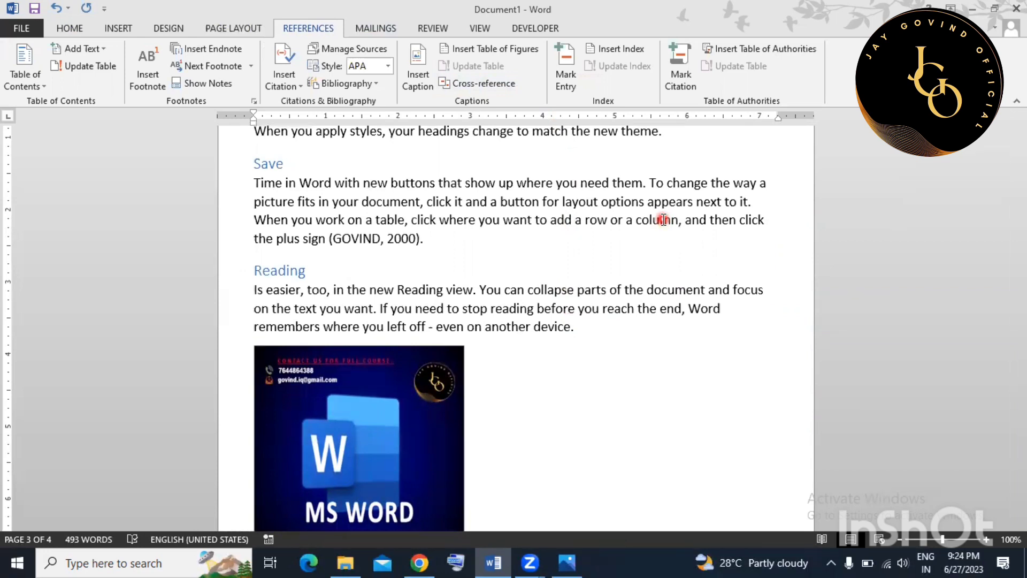
{"action": "scroll", "coordinate": [375, 278], "scroll_direction": "up", "scroll_amount": 1}
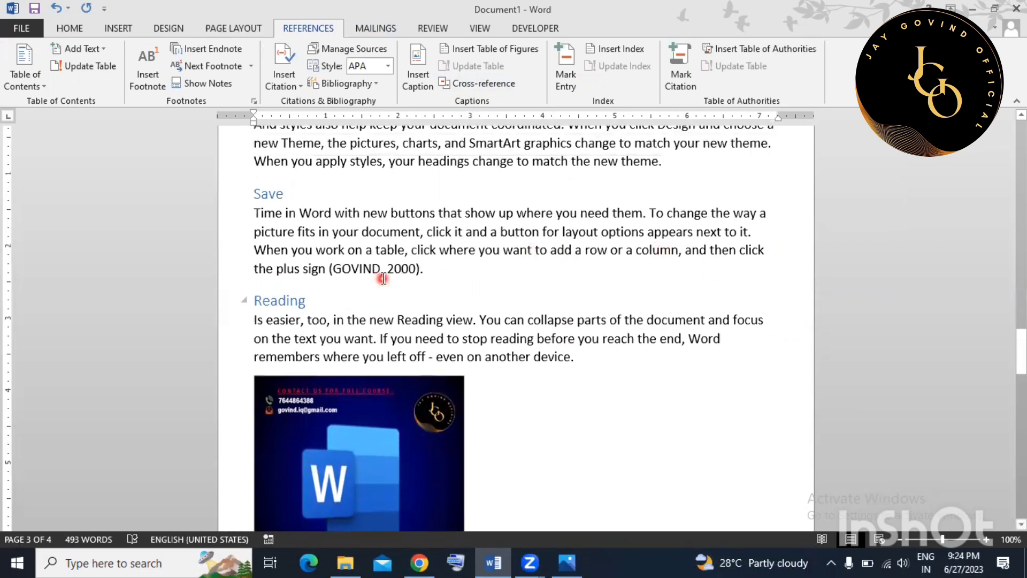
{"action": "scroll", "coordinate": [373, 260], "scroll_direction": "up", "scroll_amount": 1}
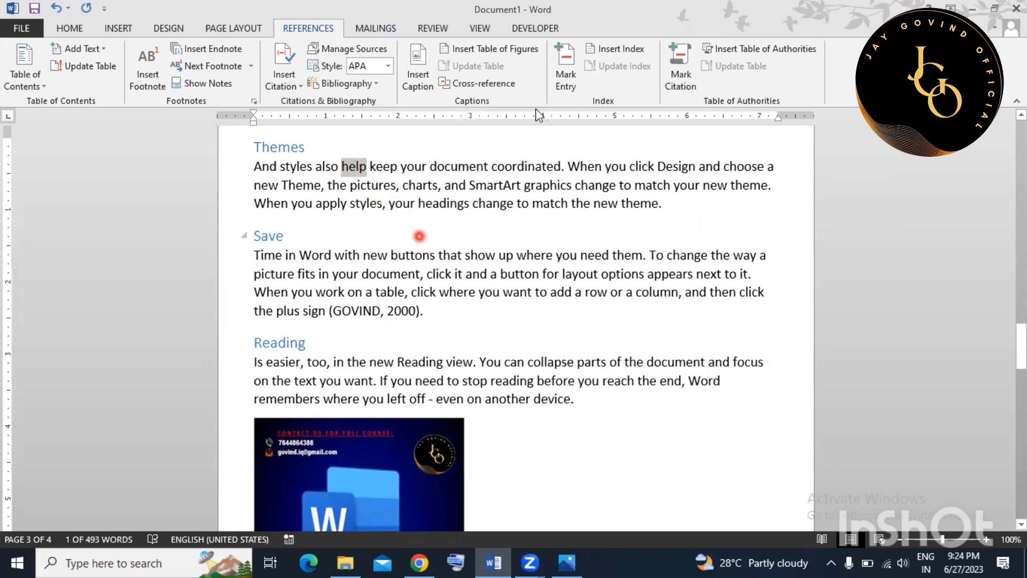
Mark every occurrence of 'help' as an index entry, then hide formatting marks.
{"action": "left_click", "coordinate": [563, 74]}
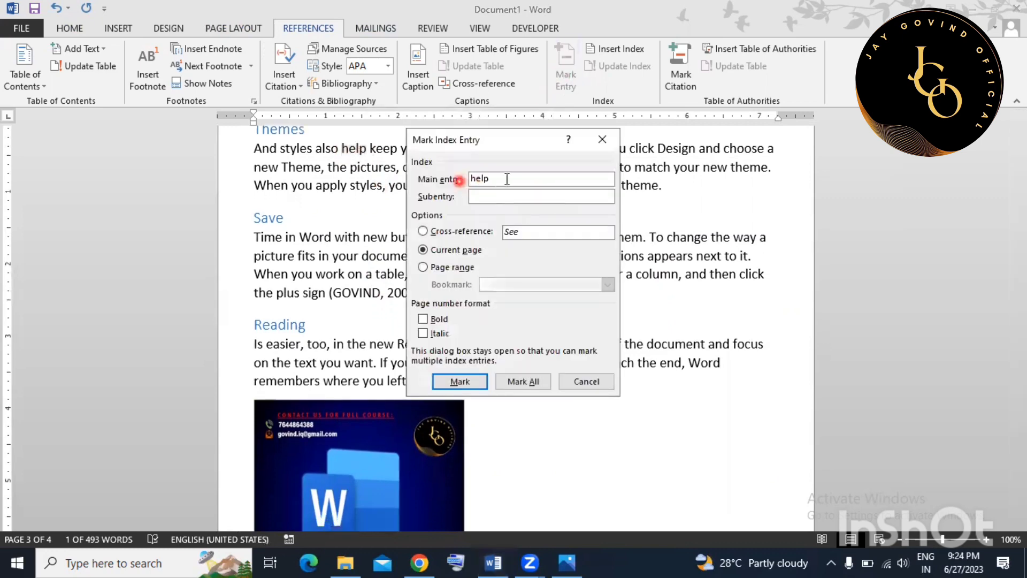
{"action": "double_click", "coordinate": [472, 179]}
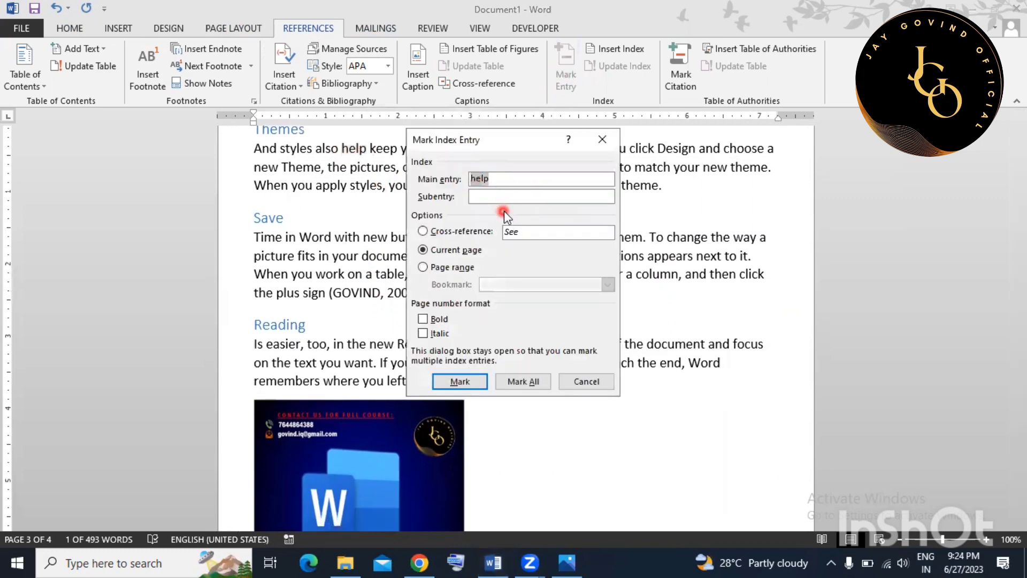
{"action": "left_click", "coordinate": [524, 381]}
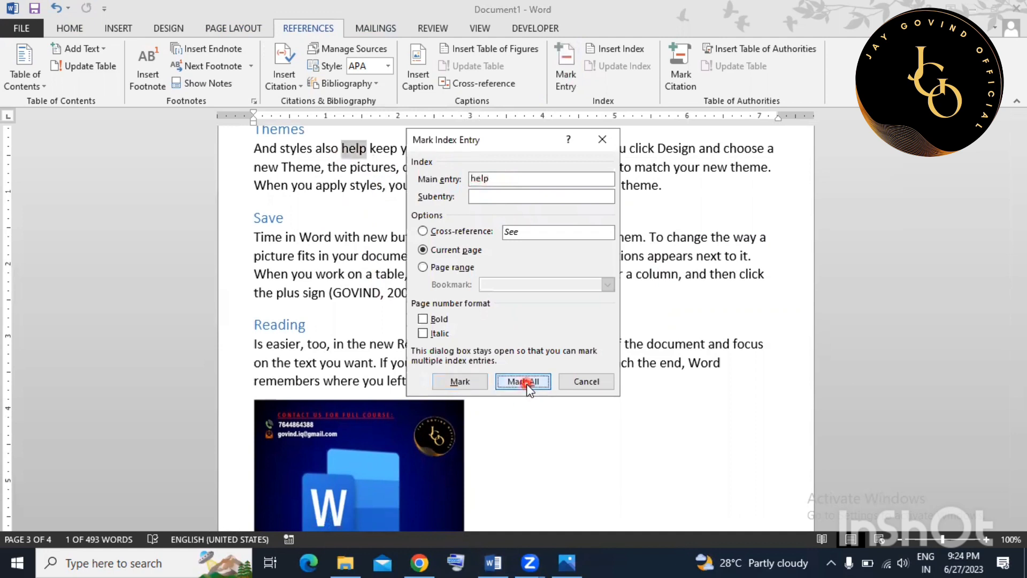
{"action": "left_click", "coordinate": [588, 381]}
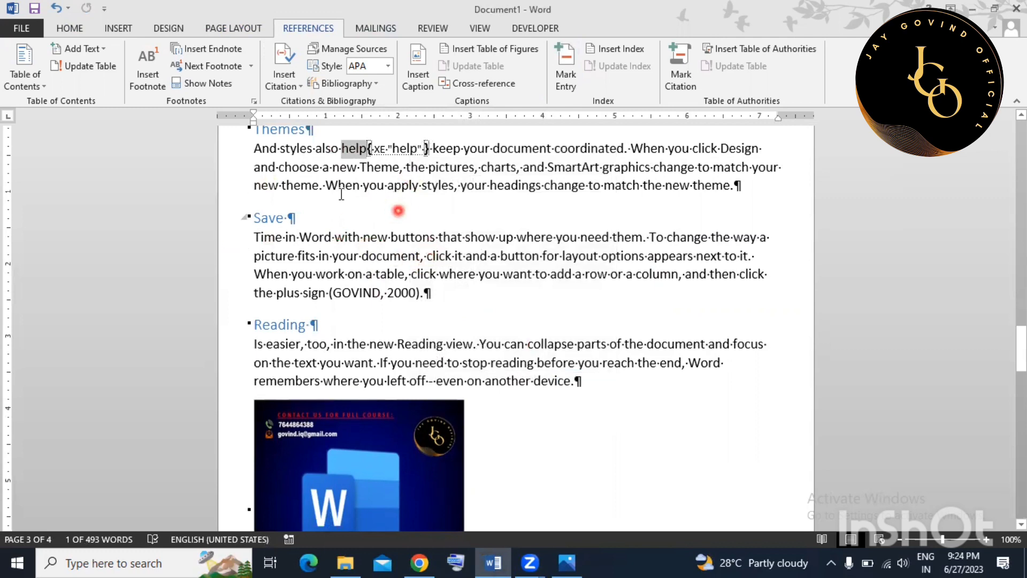
{"action": "left_click", "coordinate": [71, 28]}
{"action": "left_click", "coordinate": [471, 73]}
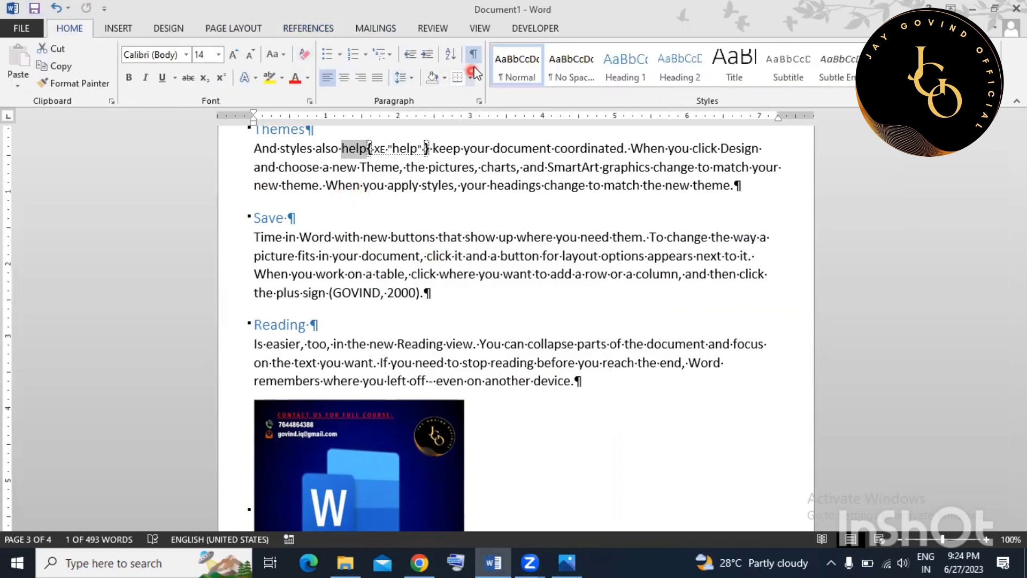
{"action": "left_click", "coordinate": [474, 55]}
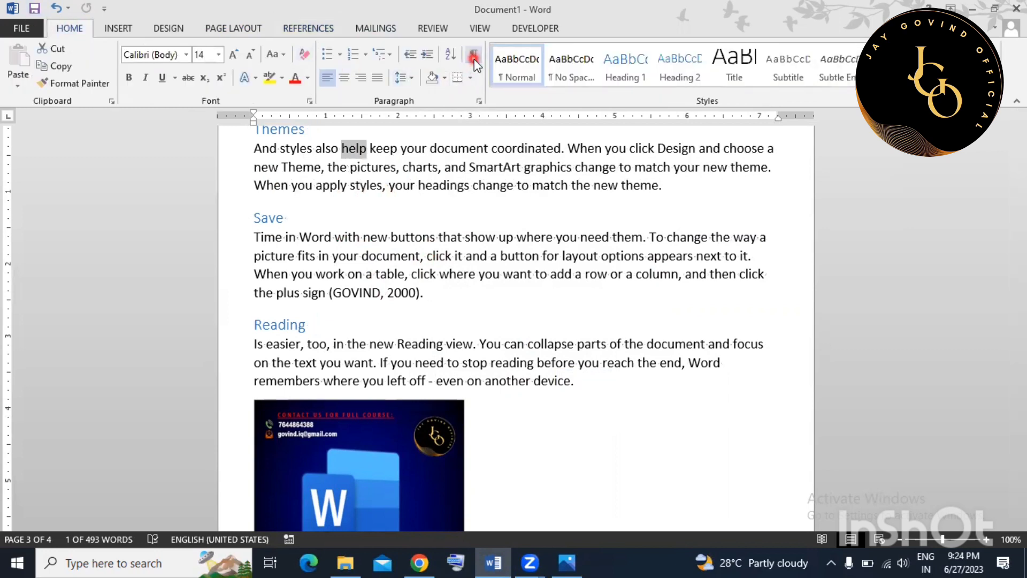
{"action": "left_click", "coordinate": [449, 274]}
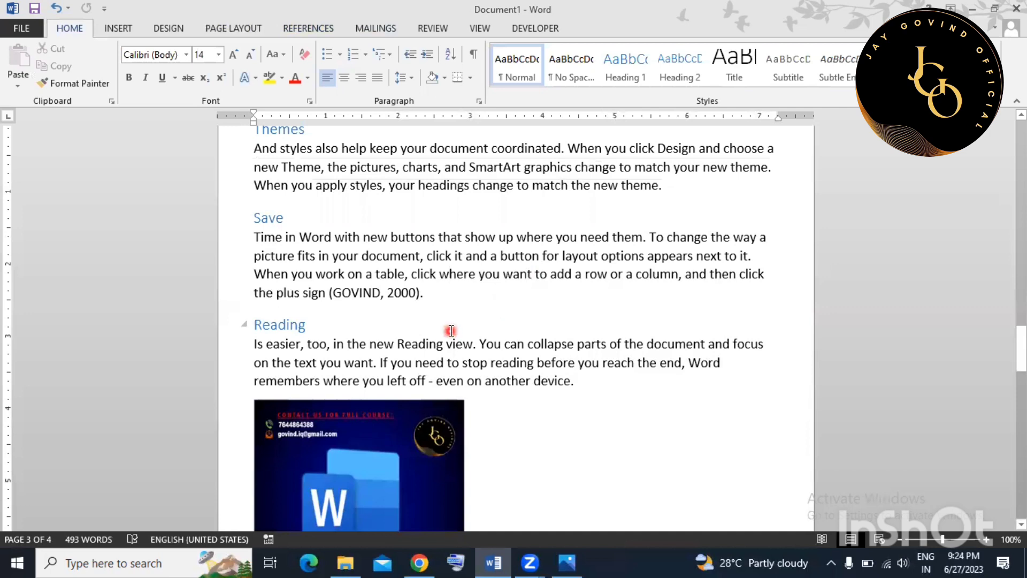
Select 'to' in the Themes paragraph and mark all its occurrences as index entries.
{"action": "scroll", "coordinate": [460, 329], "scroll_direction": "up", "scroll_amount": 1}
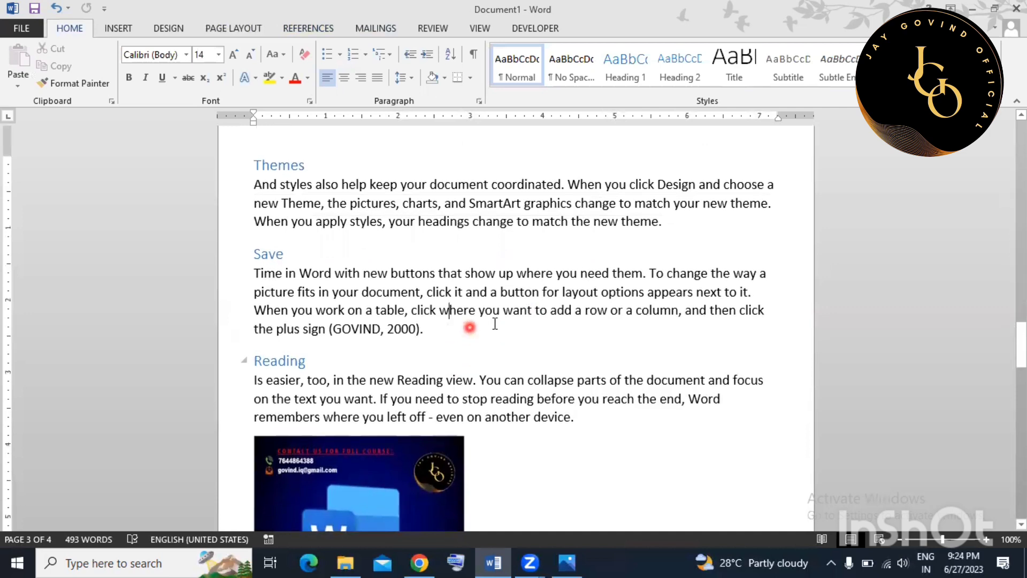
{"action": "left_click", "coordinate": [587, 230]}
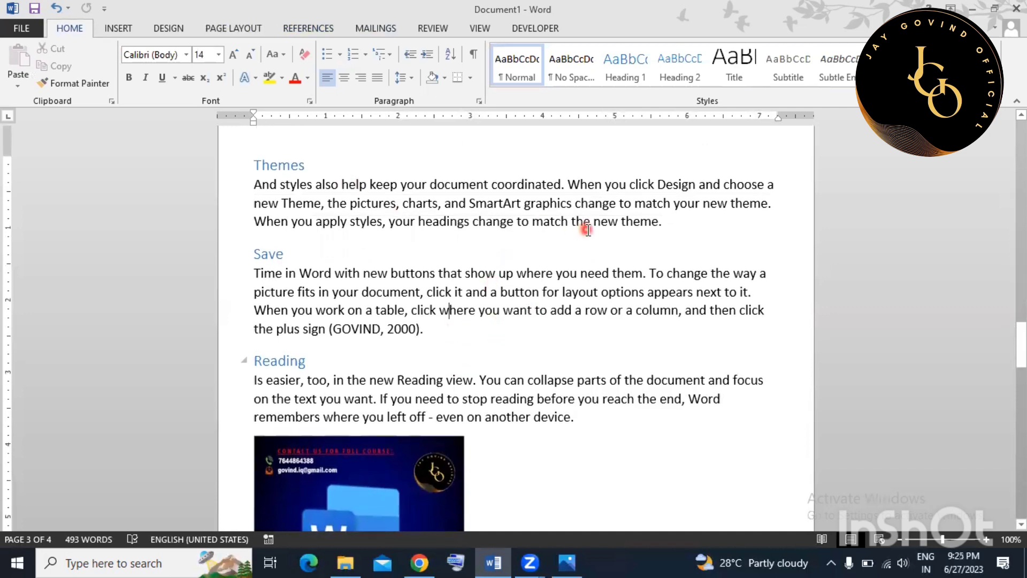
{"action": "double_click", "coordinate": [624, 203]}
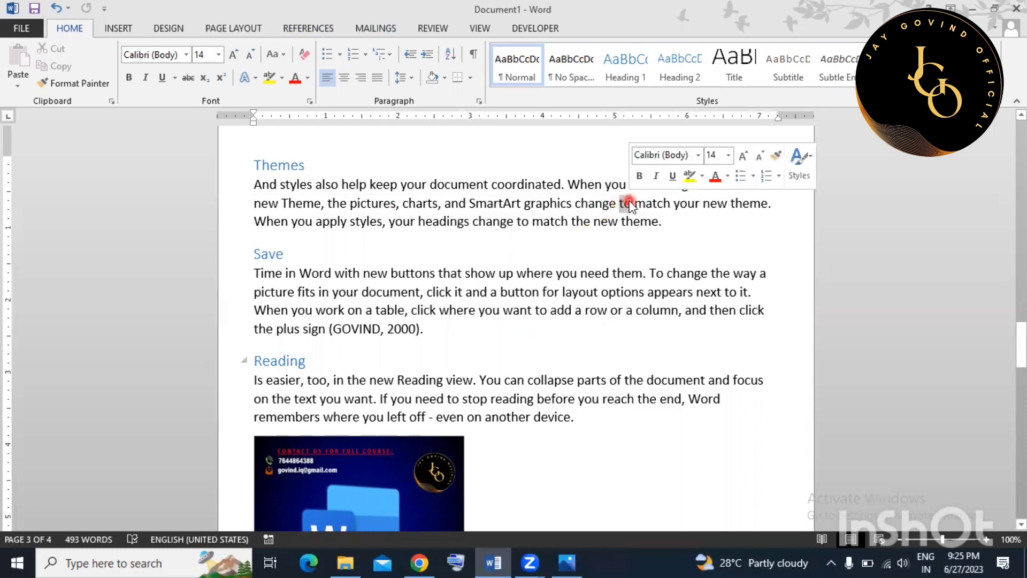
{"action": "left_click", "coordinate": [302, 28]}
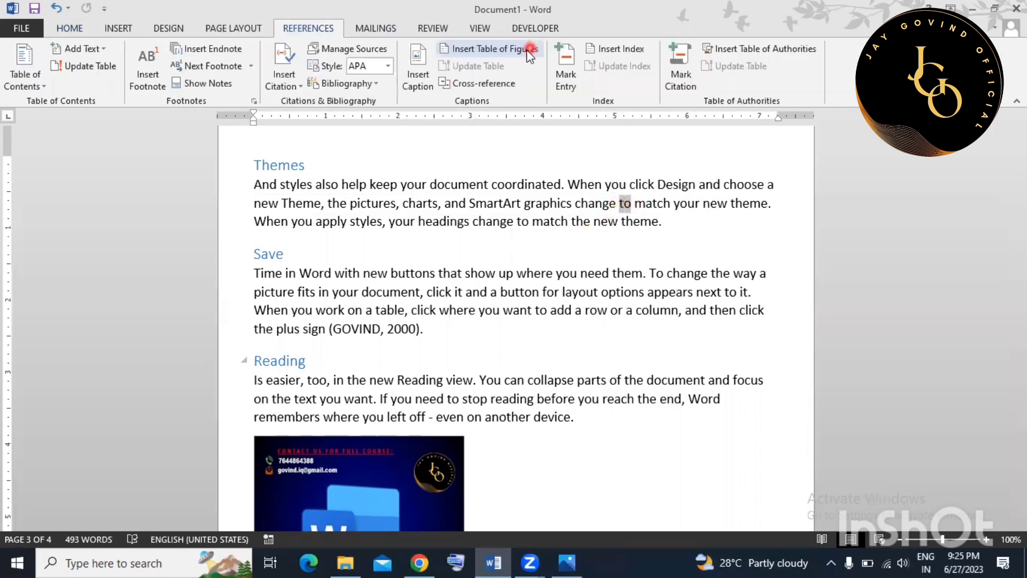
{"action": "left_click", "coordinate": [565, 69]}
{"action": "left_click", "coordinate": [528, 409]}
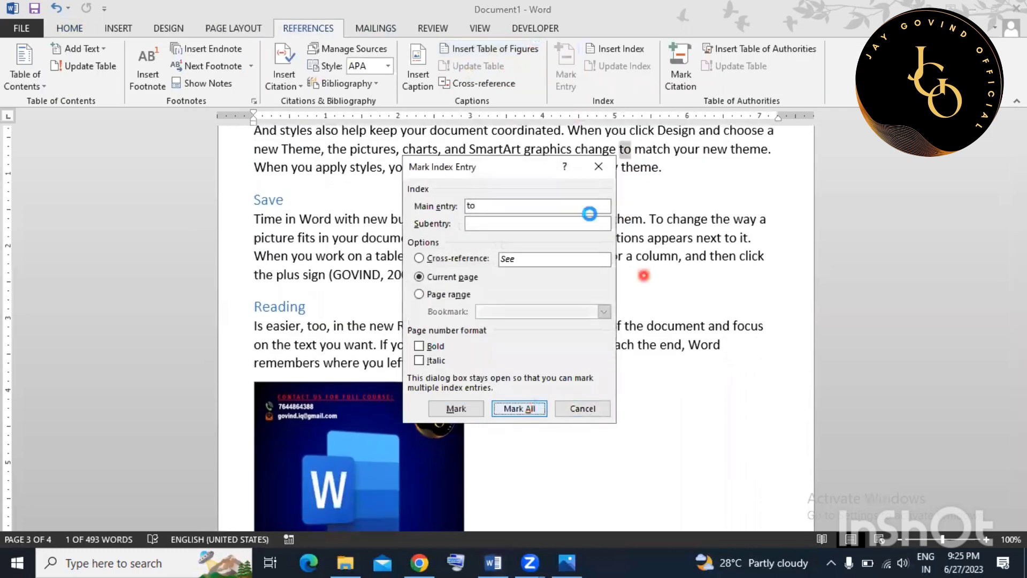
{"action": "left_click", "coordinate": [582, 408]}
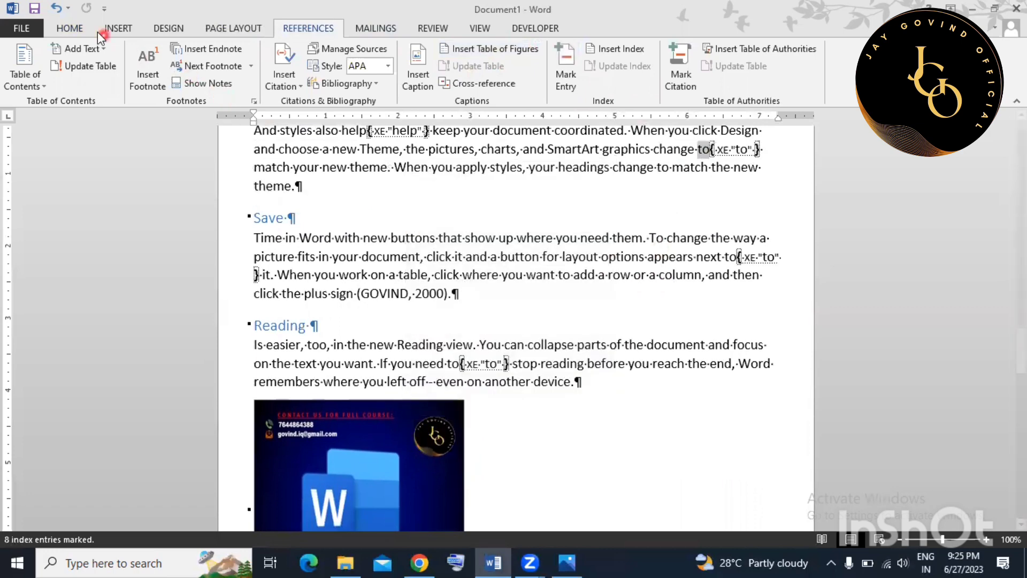
Hide formatting marks again and place the cursor below the table of contents.
{"action": "left_click", "coordinate": [73, 29]}
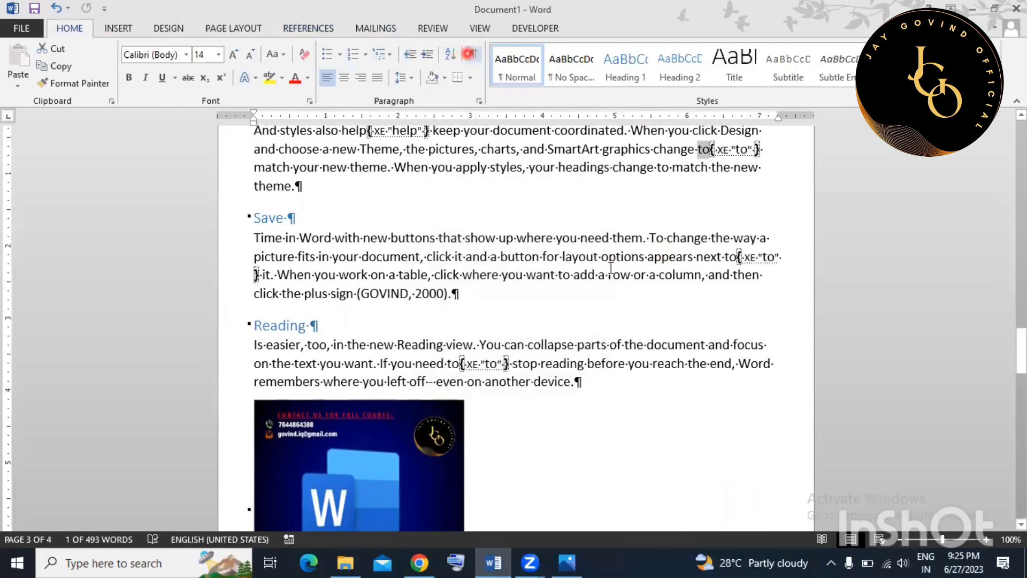
{"action": "left_click", "coordinate": [469, 55]}
{"action": "left_click", "coordinate": [582, 271]}
{"action": "scroll", "coordinate": [544, 272], "scroll_direction": "down", "scroll_amount": 2}
{"action": "scroll", "coordinate": [529, 283], "scroll_direction": "up", "scroll_amount": 3}
{"action": "scroll", "coordinate": [529, 284], "scroll_direction": "up", "scroll_amount": 10}
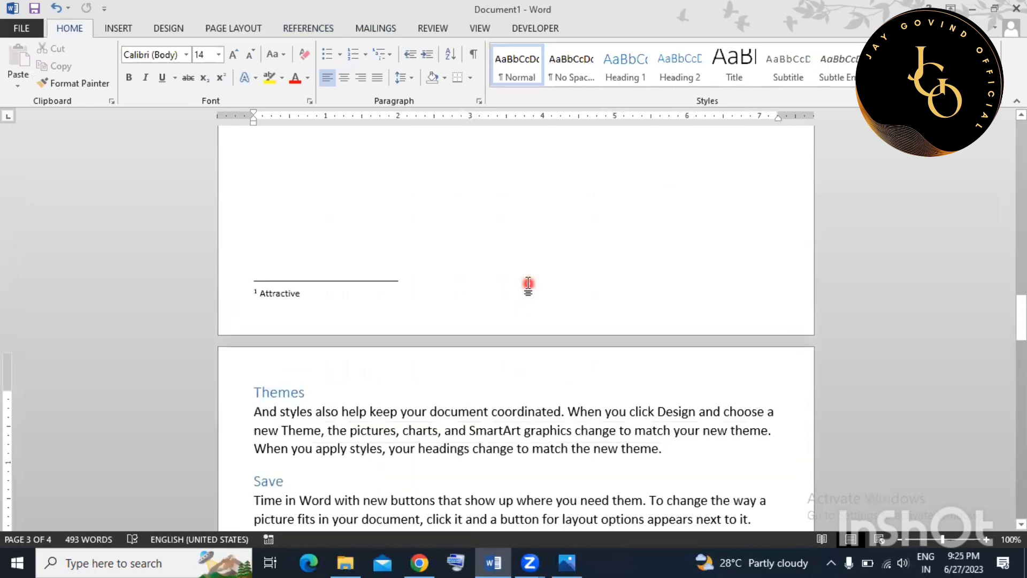
{"action": "scroll", "coordinate": [525, 276], "scroll_direction": "up", "scroll_amount": 6}
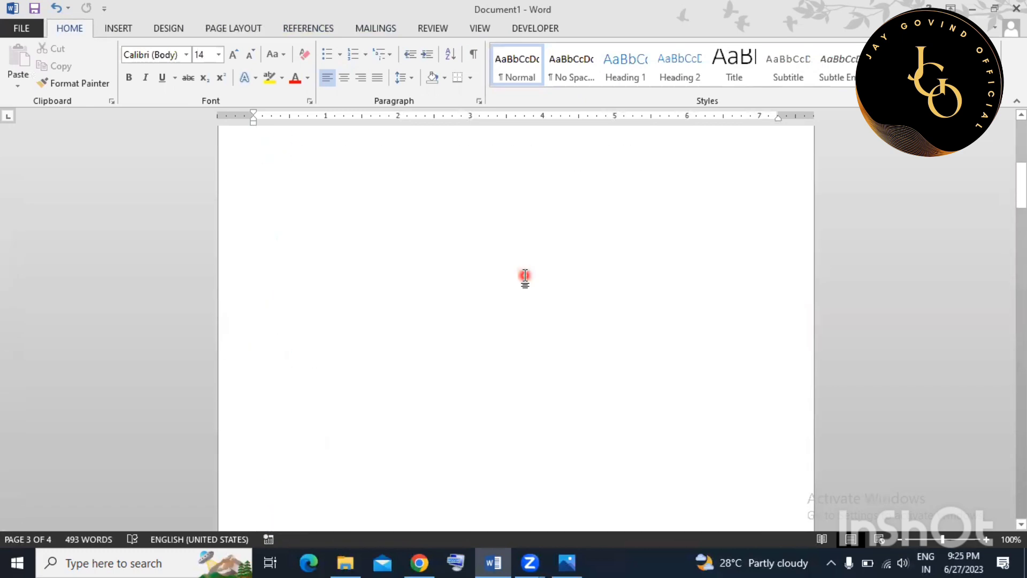
{"action": "scroll", "coordinate": [461, 284], "scroll_direction": "down", "scroll_amount": 2}
{"action": "left_click", "coordinate": [425, 282]}
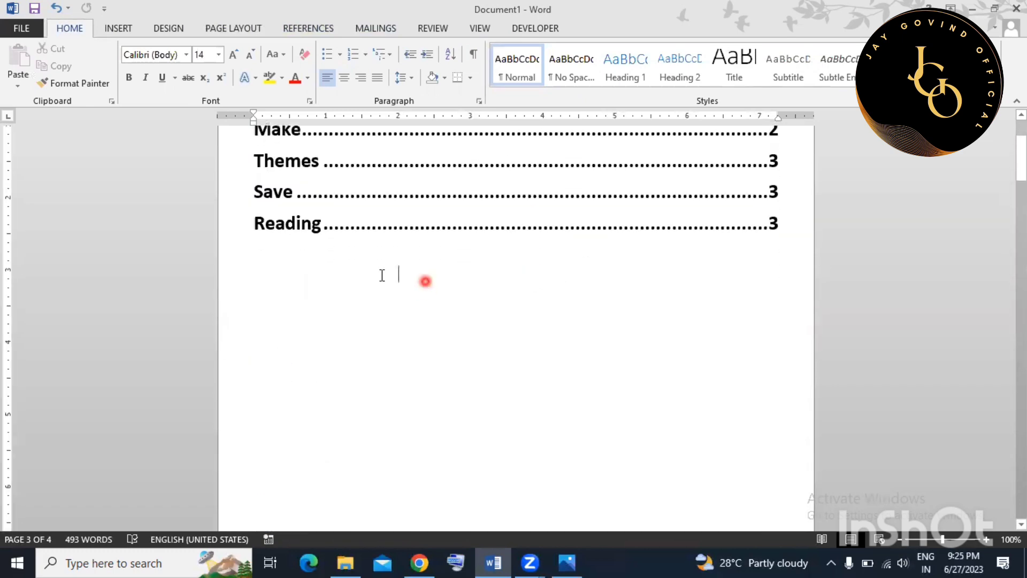
Insert a two-column index on the empty line below the table of contents.
{"action": "left_click", "coordinate": [304, 262]}
{"action": "left_click", "coordinate": [297, 284]}
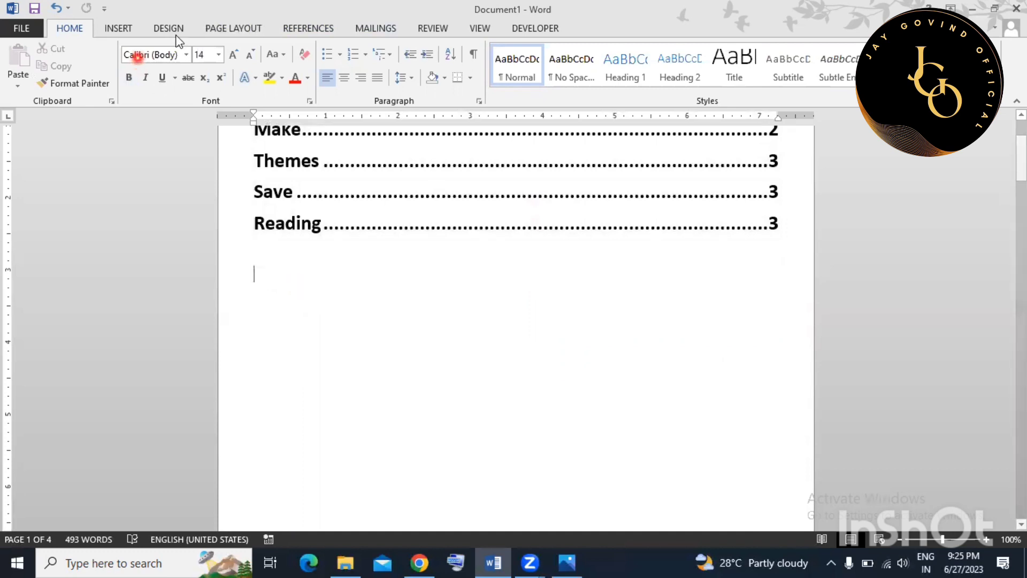
{"action": "left_click", "coordinate": [308, 27]}
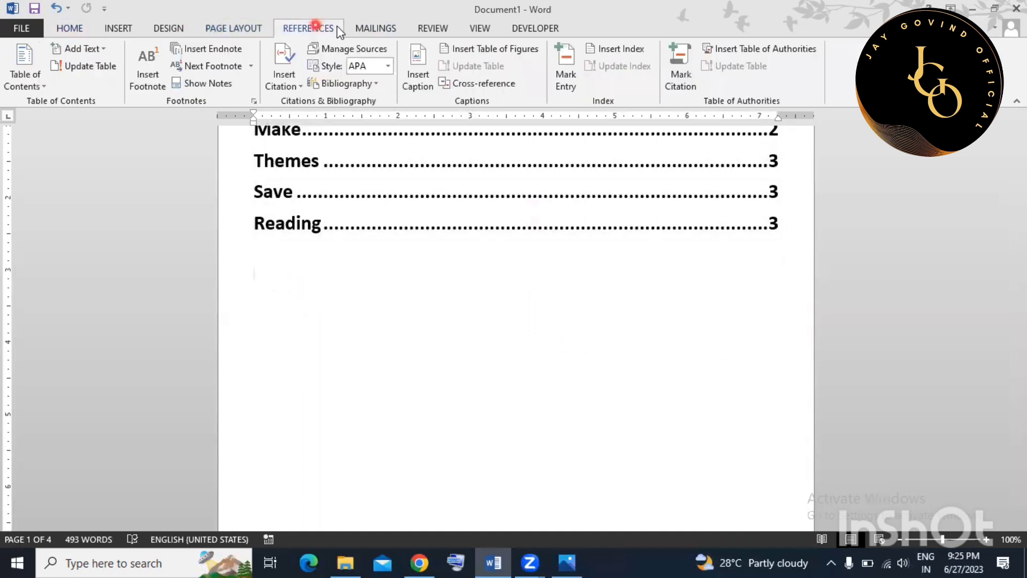
{"action": "left_click", "coordinate": [641, 49]}
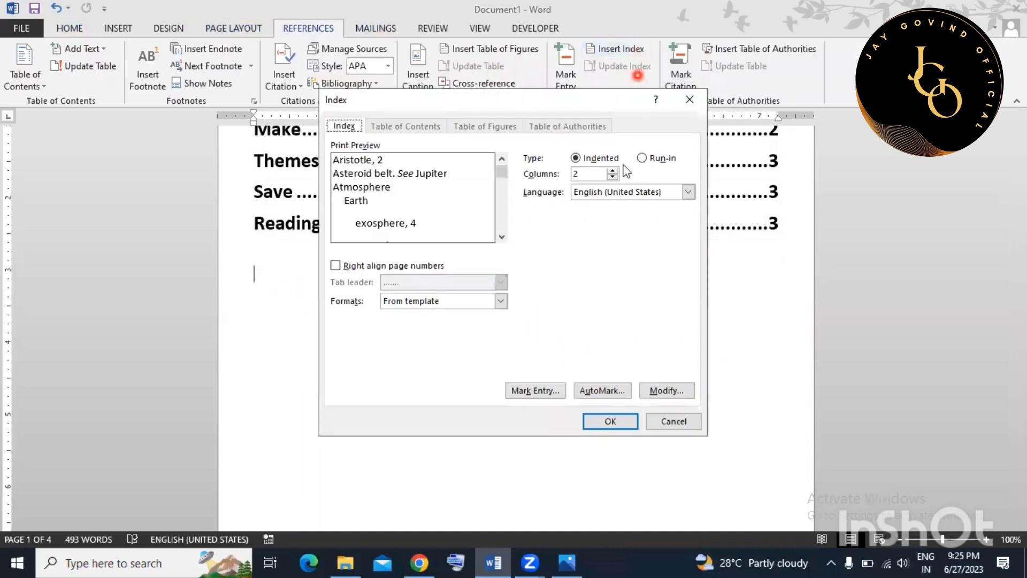
{"action": "left_click", "coordinate": [614, 422]}
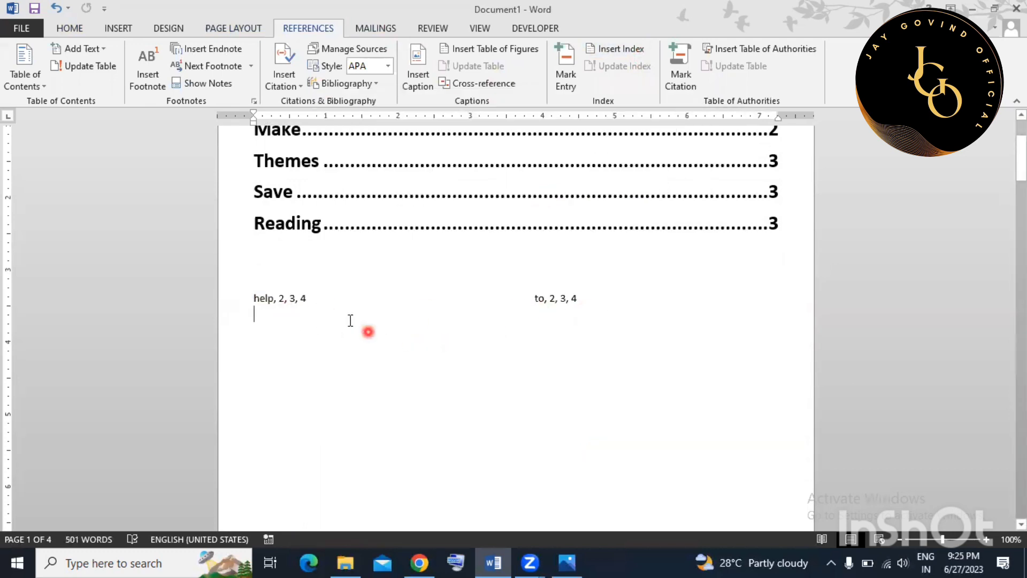
Check the index entries help and to (pages 2, 3, 4) and scroll down.
{"action": "left_click_drag", "start_coordinate": [275, 298], "coordinate": [320, 294]}
{"action": "left_click", "coordinate": [301, 347]}
{"action": "double_click", "coordinate": [543, 297]}
{"action": "left_click", "coordinate": [564, 337]}
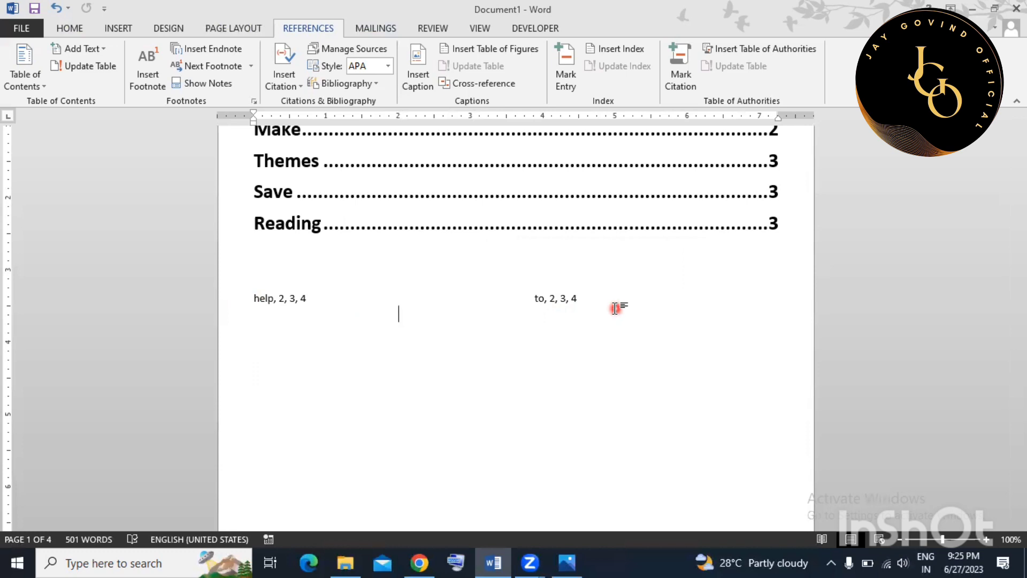
{"action": "scroll", "coordinate": [616, 308], "scroll_direction": "down", "scroll_amount": 5}
{"action": "scroll", "coordinate": [604, 298], "scroll_direction": "down", "scroll_amount": 7}
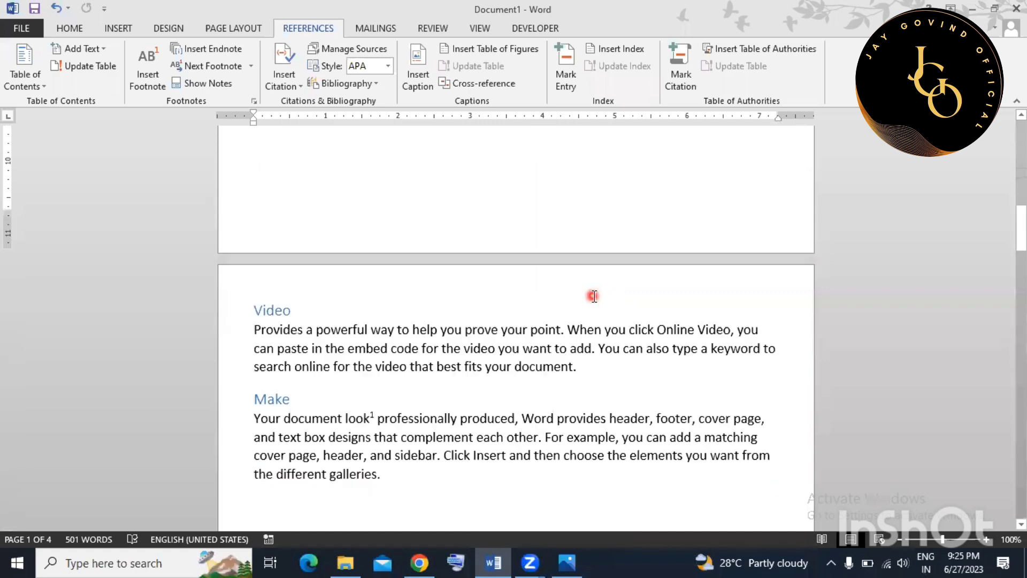
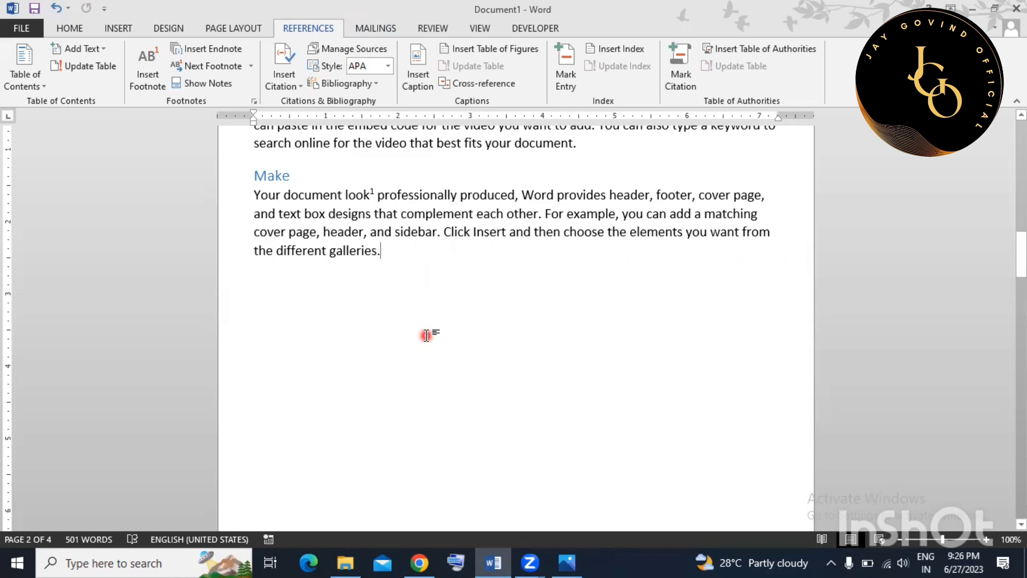
Select all the sample text and delete it, leaving an empty document.
{"action": "key", "text": "ctrl+a"}
{"action": "key", "text": "Delete"}
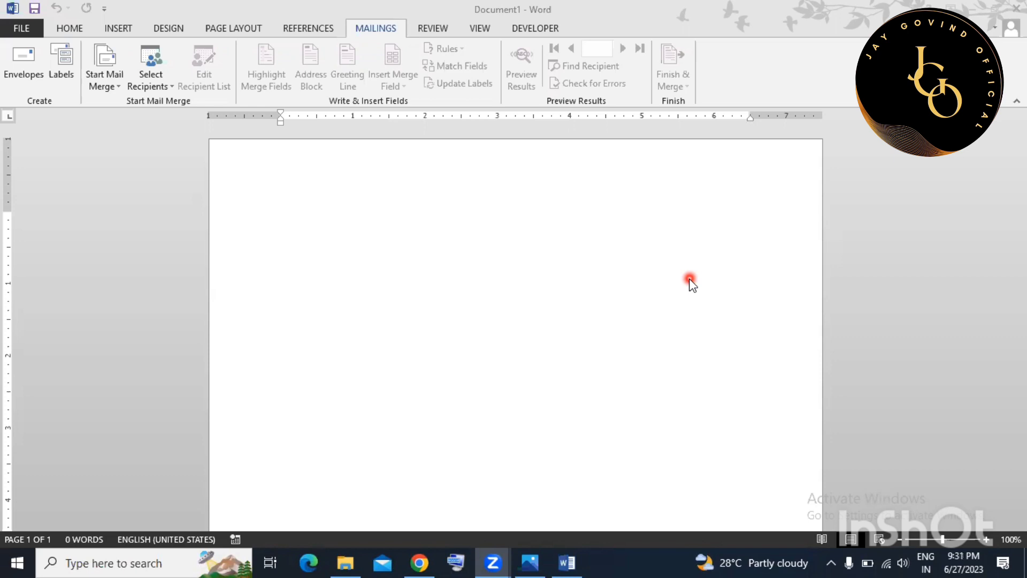
Launch the Step-by-Step Mail Merge Wizard and widen its pane.
{"action": "left_click", "coordinate": [356, 188]}
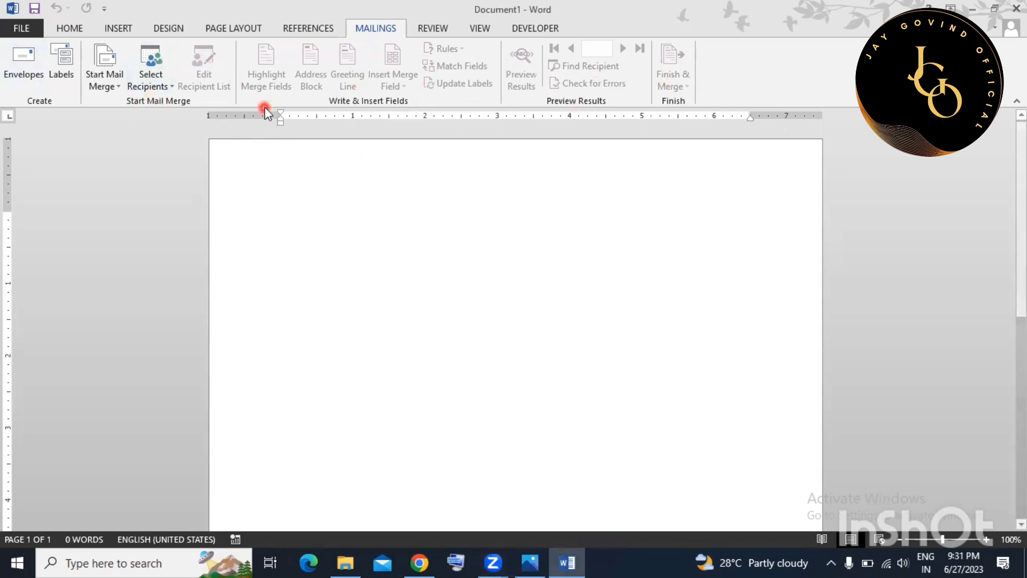
{"action": "left_click", "coordinate": [116, 86]}
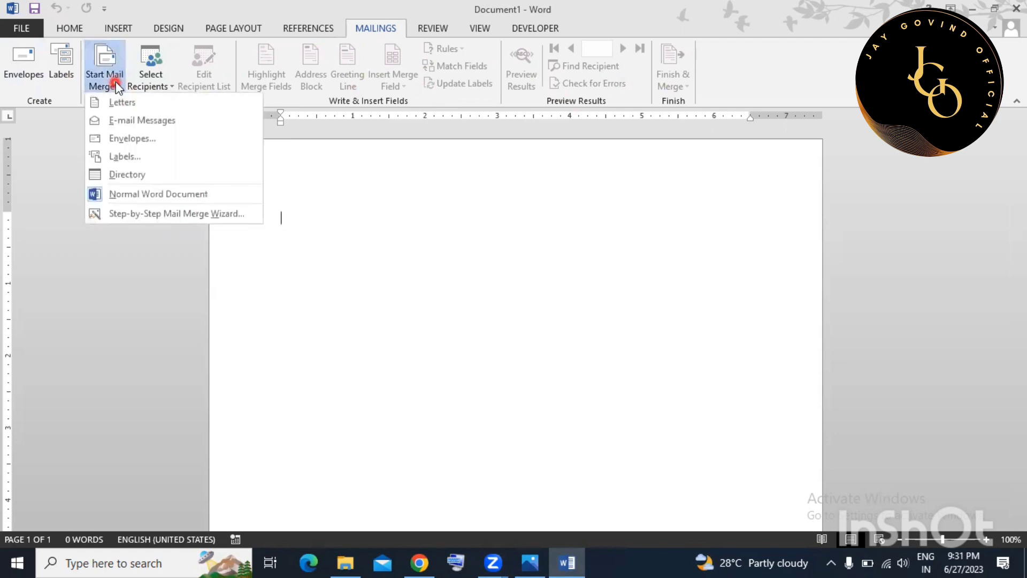
{"action": "left_click", "coordinate": [115, 214]}
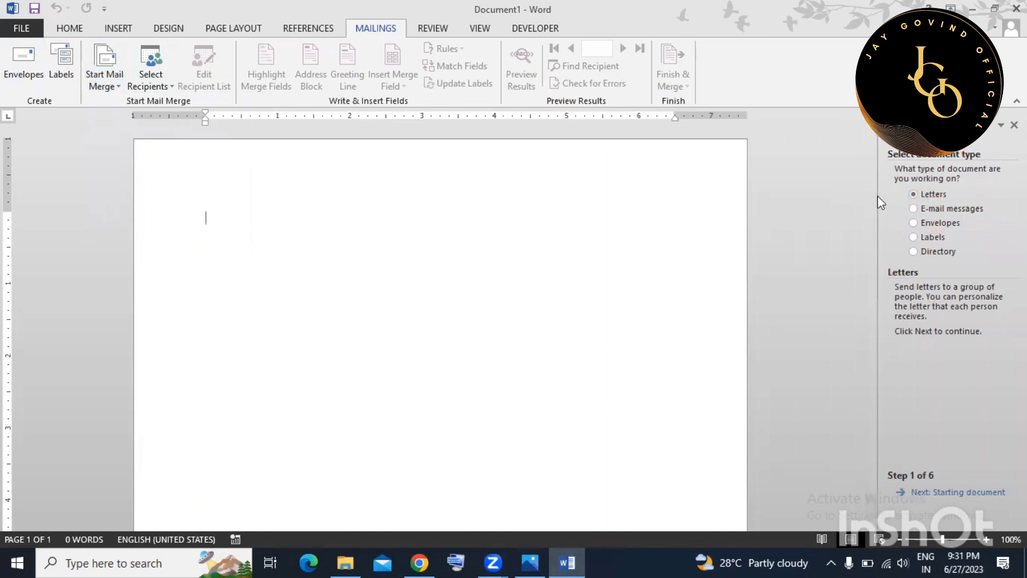
{"action": "left_click_drag", "start_coordinate": [877, 231], "coordinate": [812, 232]}
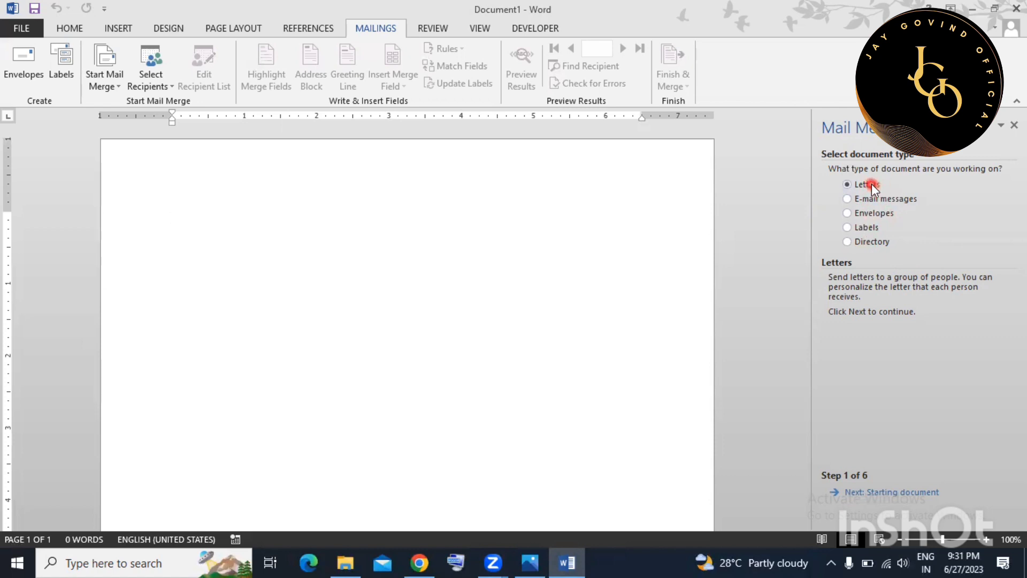
Advance the wizard to recipients and create a new typed address list.
{"action": "left_click", "coordinate": [887, 492]}
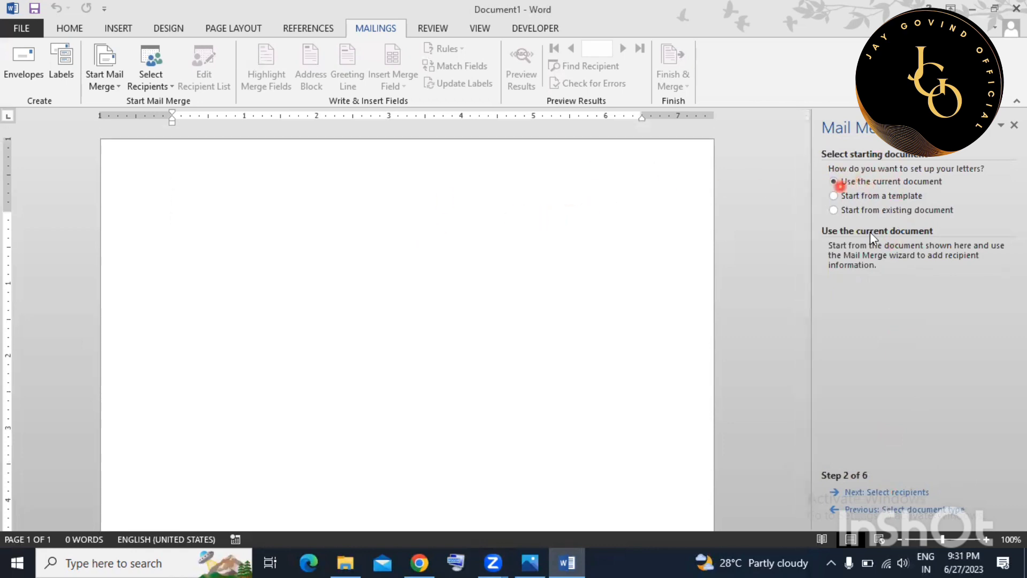
{"action": "left_click", "coordinate": [894, 495]}
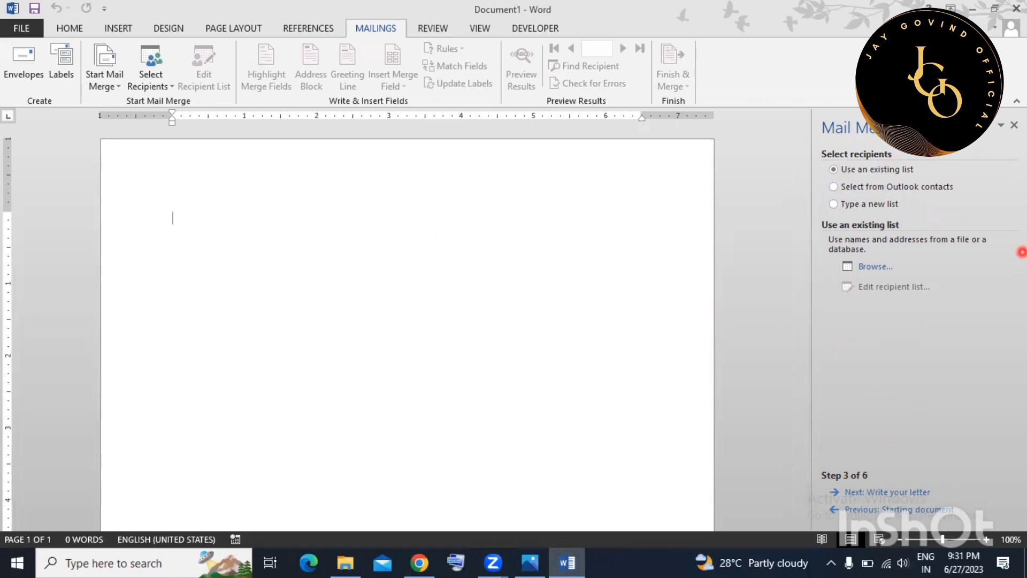
{"action": "left_click", "coordinate": [880, 205]}
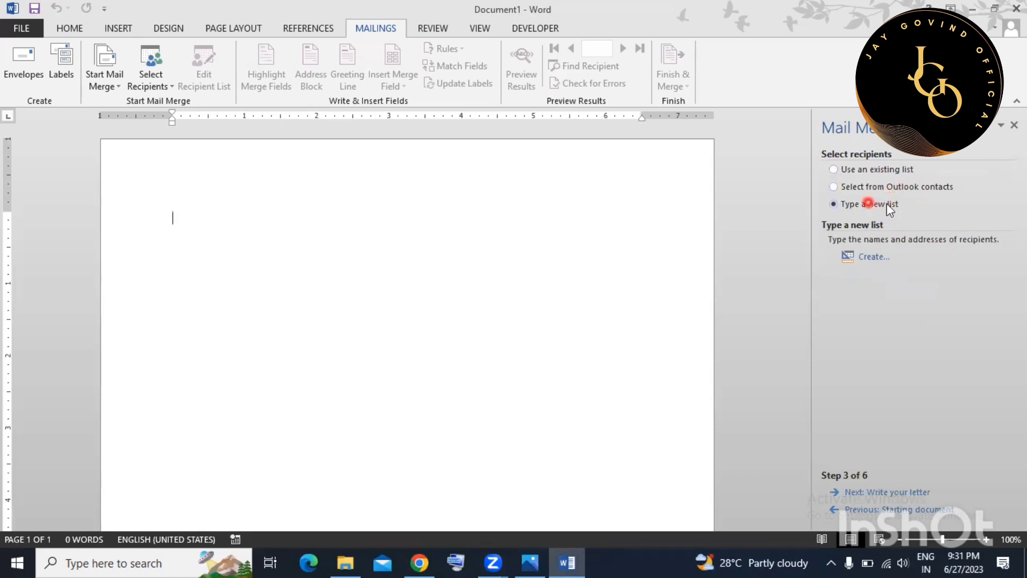
{"action": "left_click", "coordinate": [872, 258]}
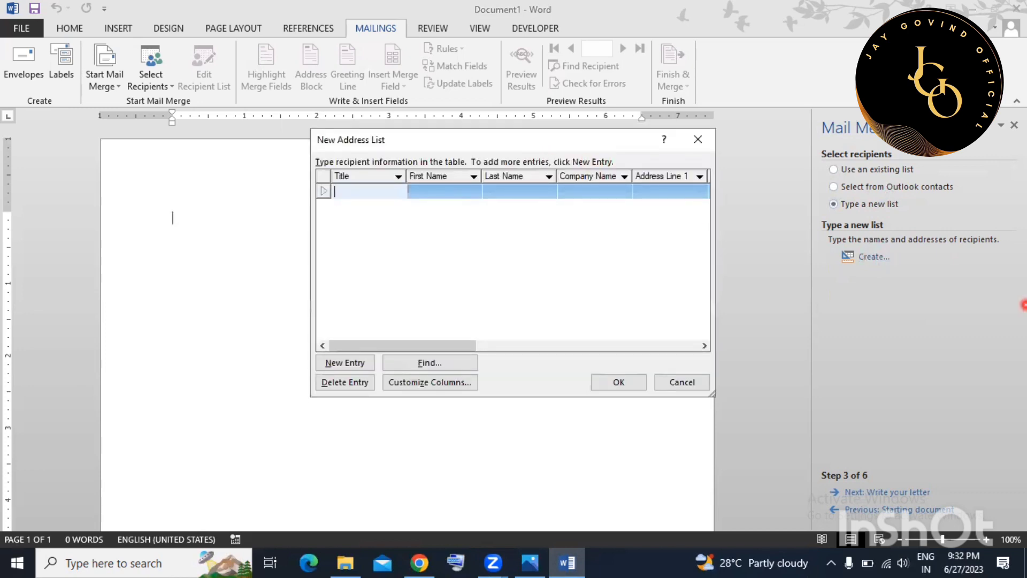
Fill in the first recipient's title Mr, first name, address, city, state, ZIP code and country India.
{"action": "type", "text": "Mr"}
{"action": "key", "text": "Tab"}
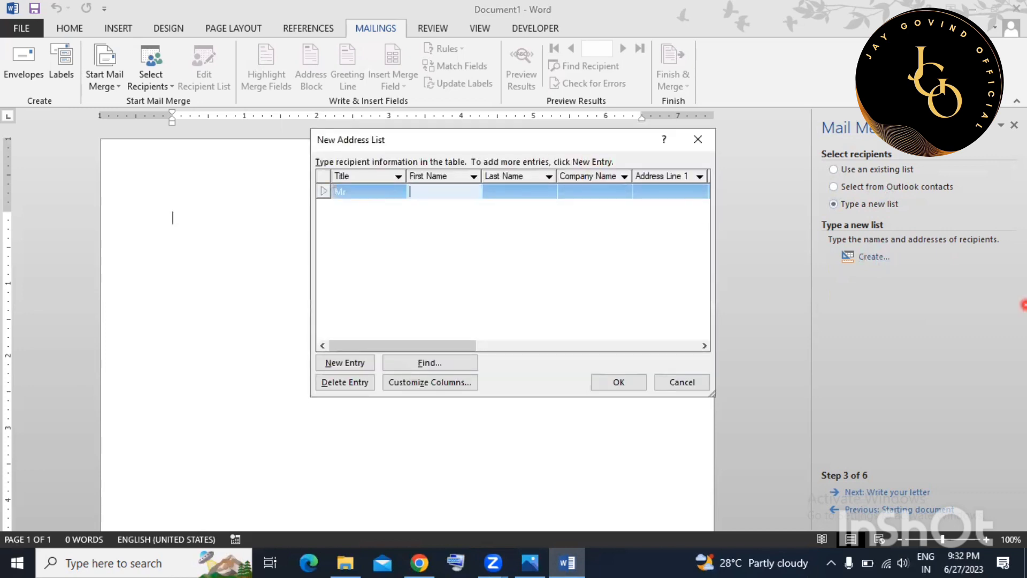
{"action": "type", "text": "JAy"}
{"action": "key", "text": "BackSpace"}
{"action": "key", "text": "BackSpace"}
{"action": "type", "text": "ay"}
{"action": "key", "text": "Tab"}
{"action": "key", "text": "Tab"}
{"action": "key", "text": "Tab"}
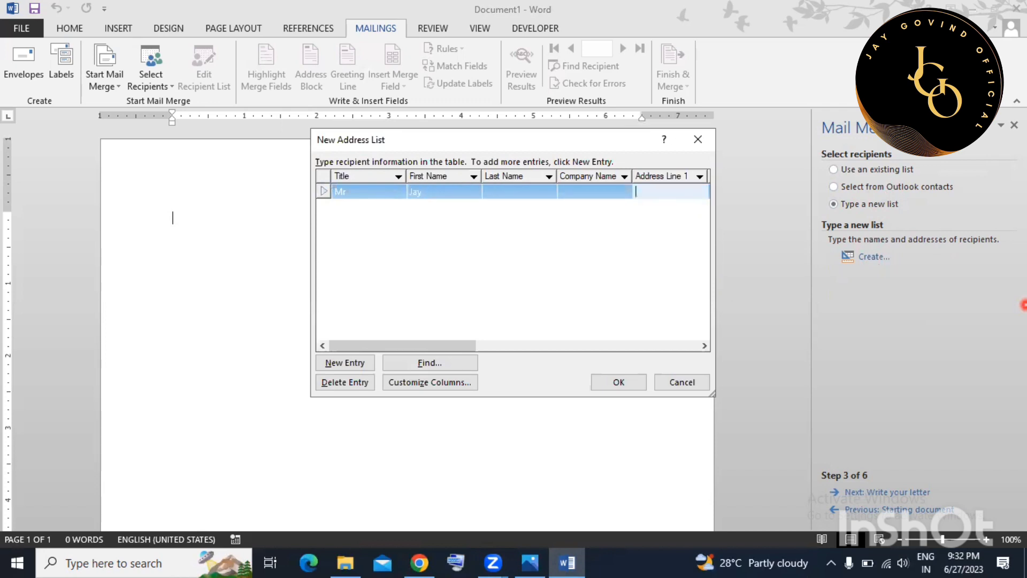
{"action": "type", "text": "ara"}
{"action": "key", "text": "Tab"}
{"action": "key", "text": "Tab"}
{"action": "key", "text": "Tab"}
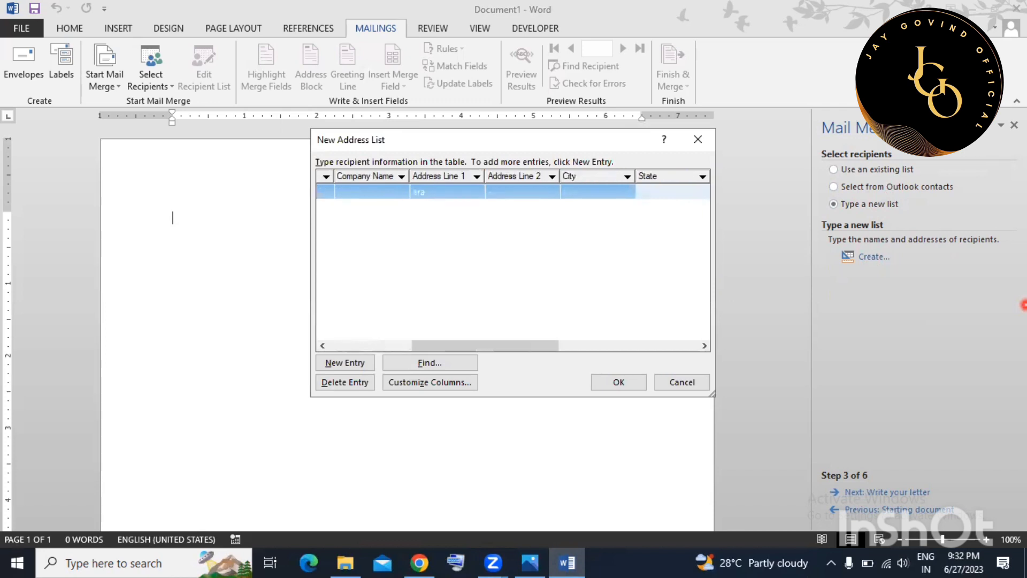
{"action": "key", "text": "shift+Tab"}
{"action": "type", "text": "A"}
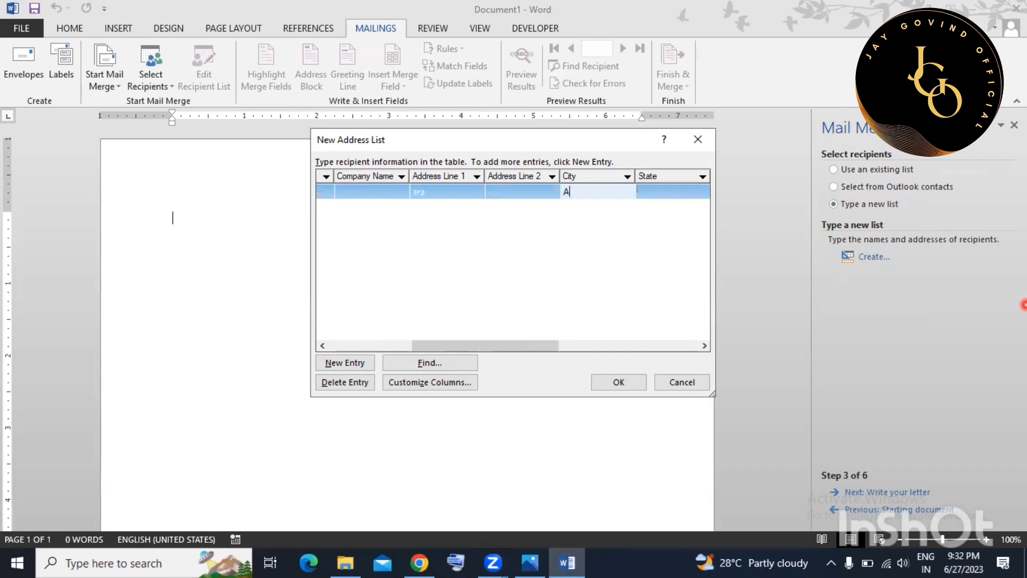
{"action": "type", "text": "rrah"}
{"action": "key", "text": "Tab"}
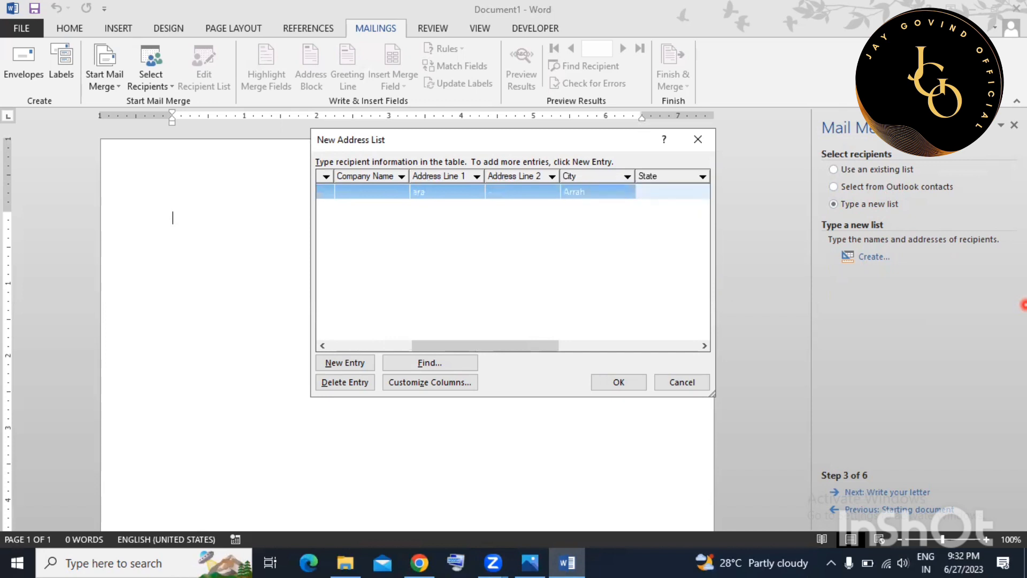
{"action": "type", "text": "Bihar"}
{"action": "key", "text": "Tab"}
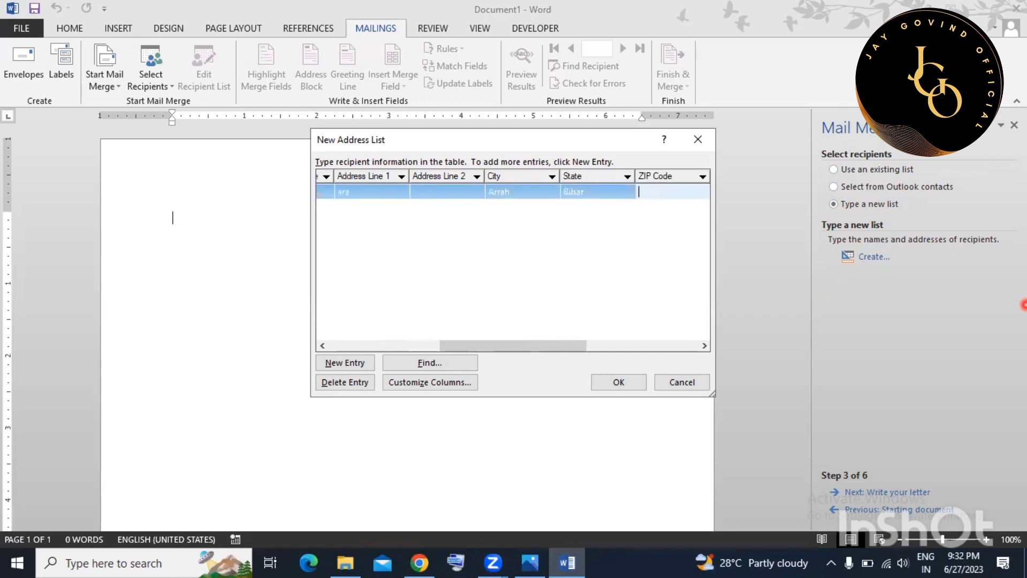
{"action": "type", "text": "802301"}
{"action": "key", "text": "Tab"}
{"action": "type", "text": "In"}
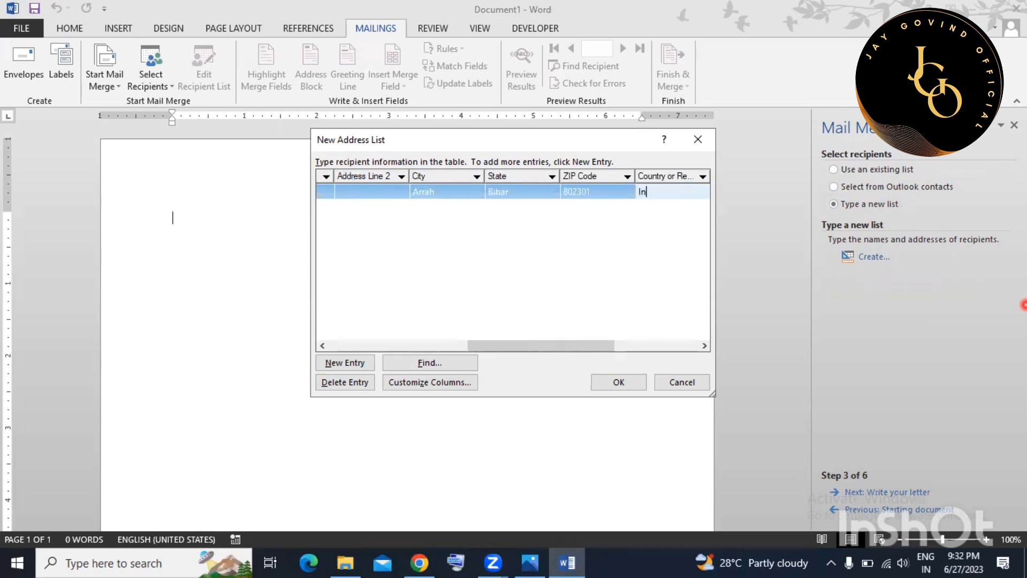
{"action": "type", "text": "dia"}
{"action": "key", "text": "Tab"}
{"action": "key", "text": "Tab"}
{"action": "key", "text": "Tab"}
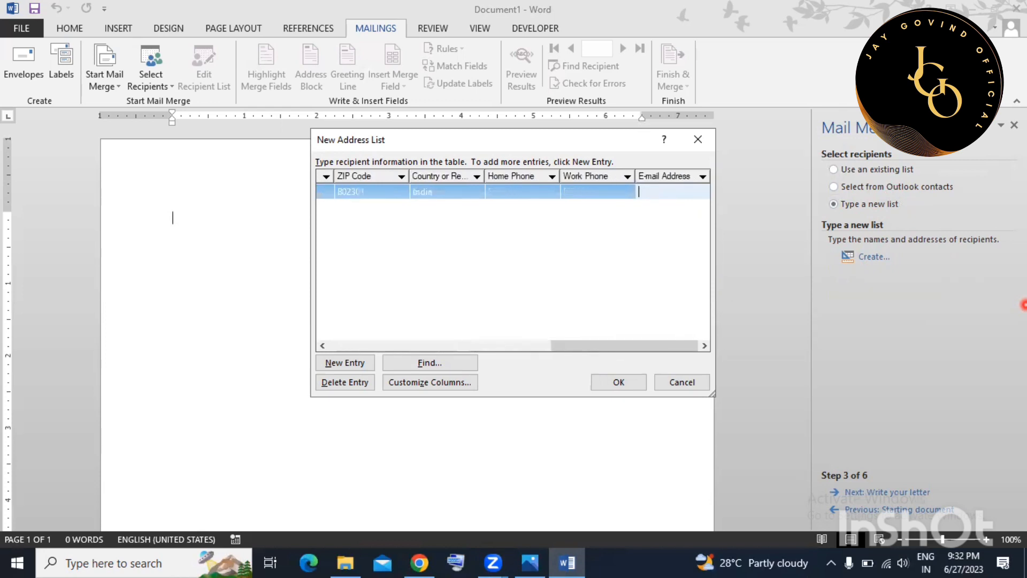
Add a second recipient with title Ms, first name, the same address details and country India.
{"action": "key", "text": "Tab"}
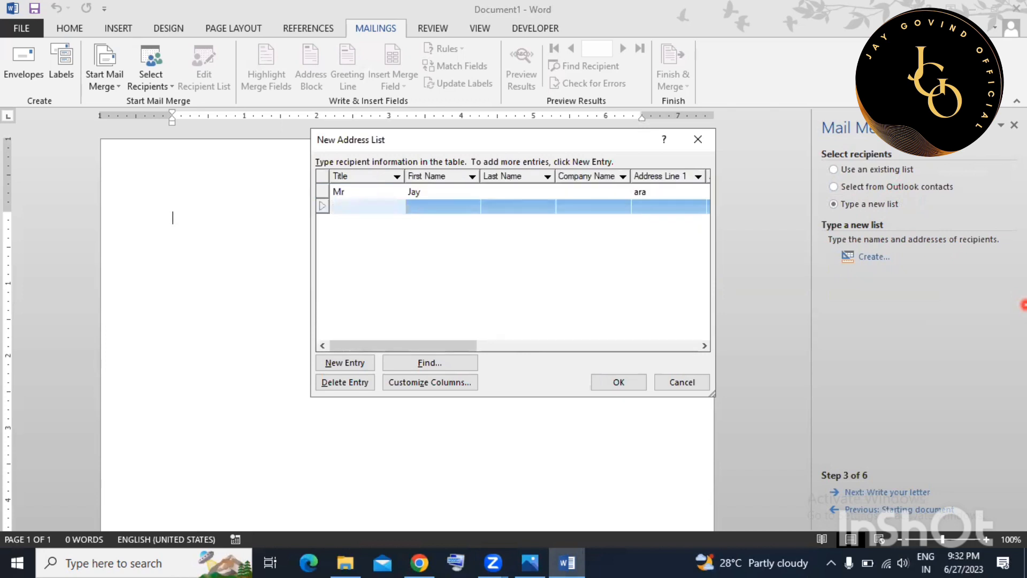
{"action": "type", "text": "Ms"}
{"action": "key", "text": "Tab"}
{"action": "type", "text": "Raj"}
{"action": "key", "text": "Tab"}
{"action": "key", "text": "Tab"}
{"action": "key", "text": "Tab"}
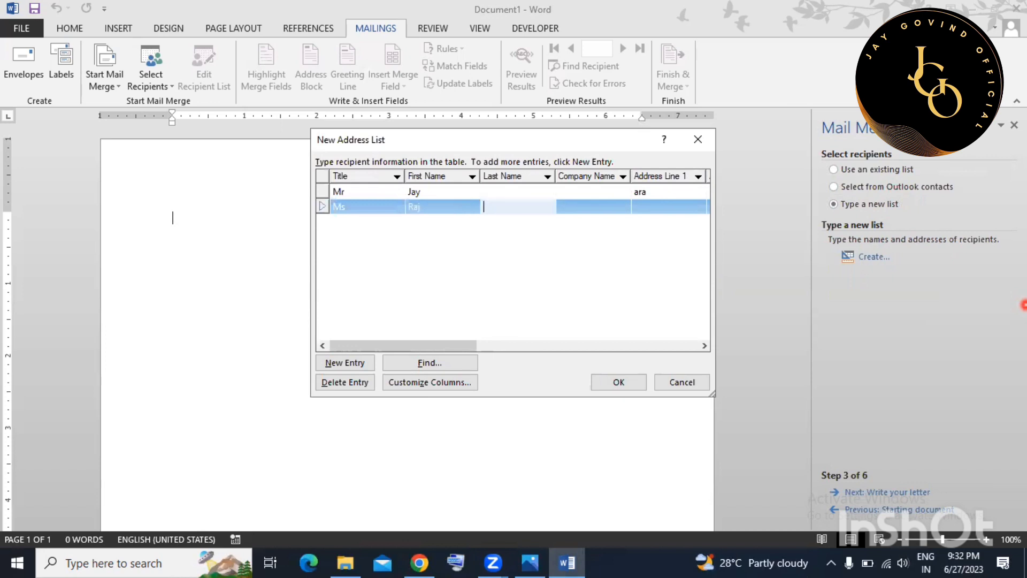
{"action": "type", "text": "Ara"}
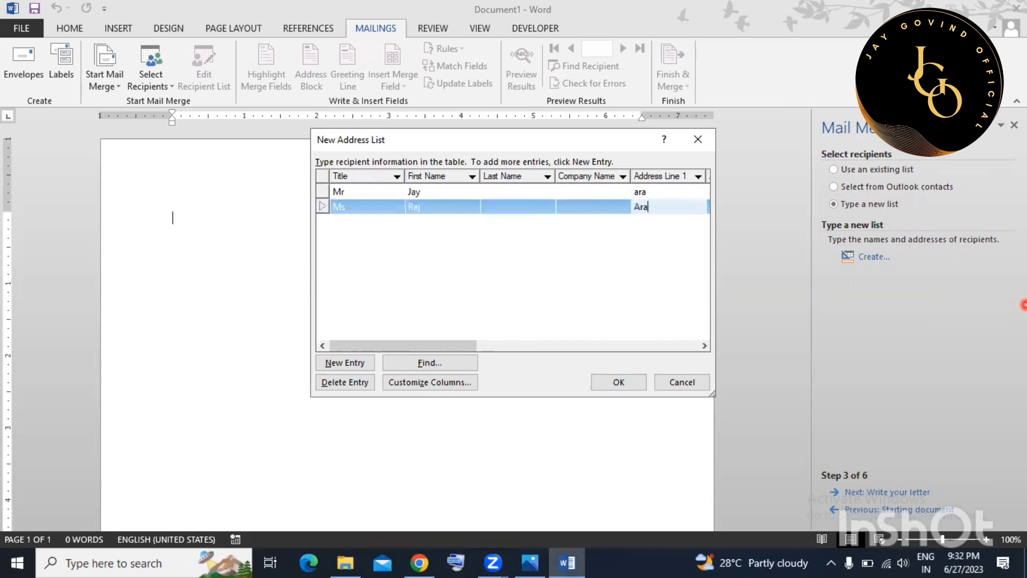
{"action": "key", "text": "Tab"}
{"action": "key", "text": "Tab"}
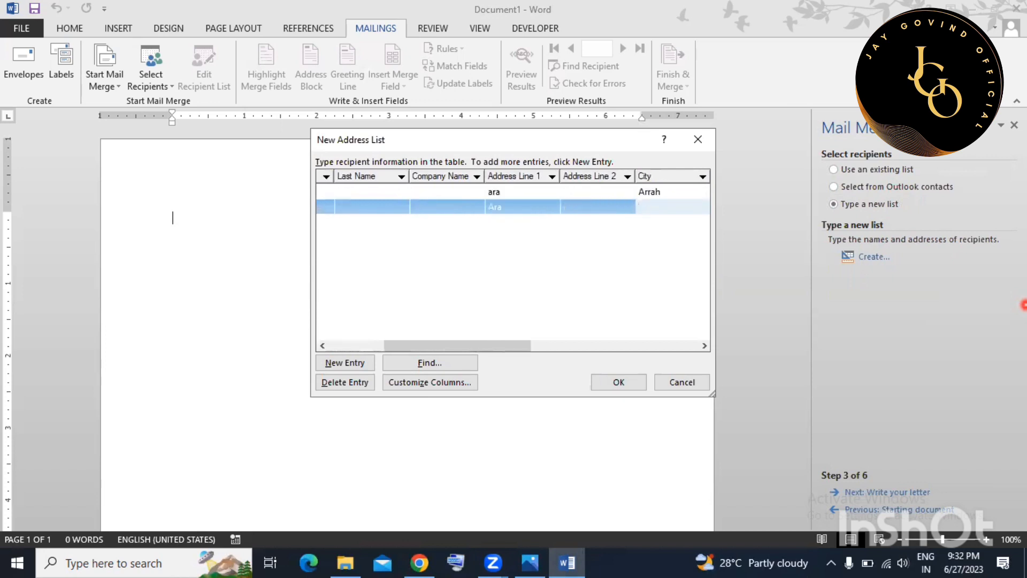
{"action": "type", "text": "Arrah"}
{"action": "key", "text": "Tab"}
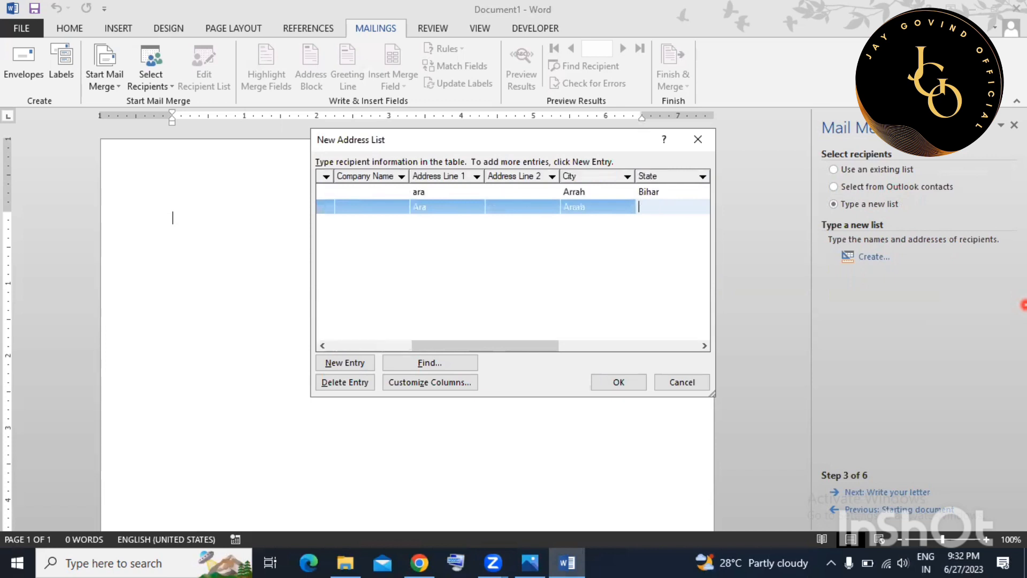
{"action": "type", "text": "Bihar"}
{"action": "key", "text": "Tab"}
{"action": "type", "text": "802301"}
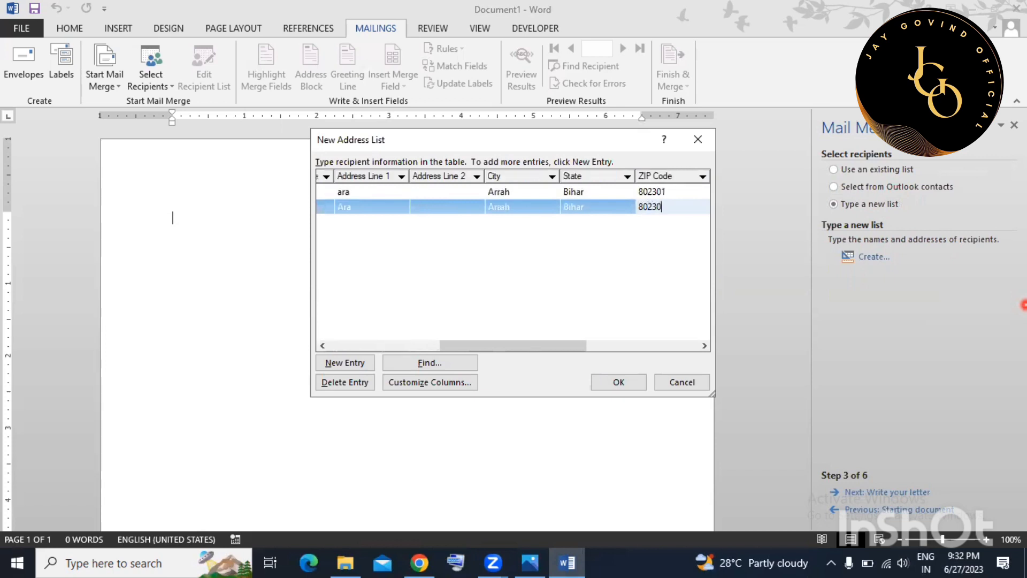
{"action": "key", "text": "Tab"}
{"action": "key", "text": "Tab"}
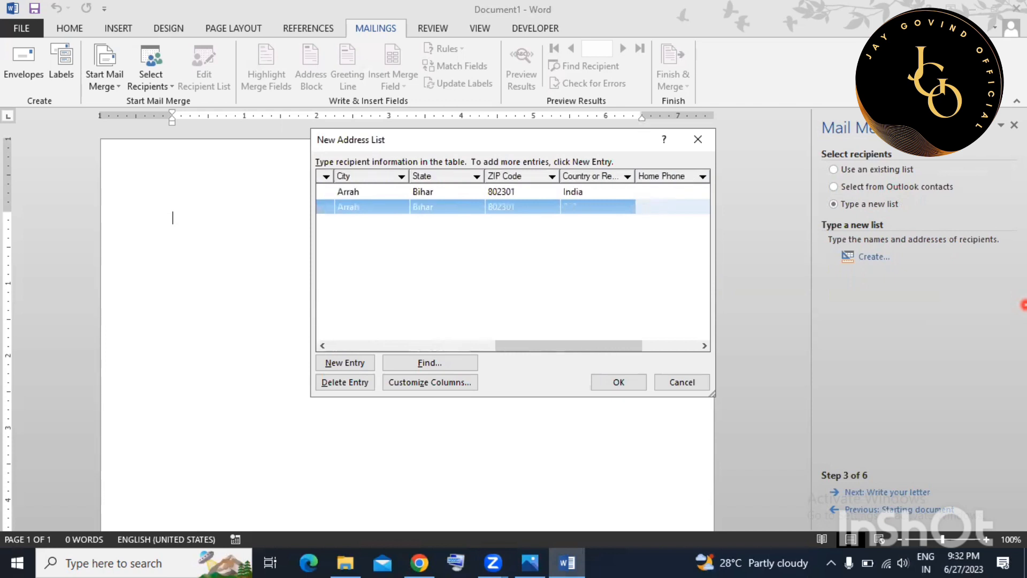
{"action": "key", "text": "shift+Tab"}
{"action": "type", "text": "iNDIA"}
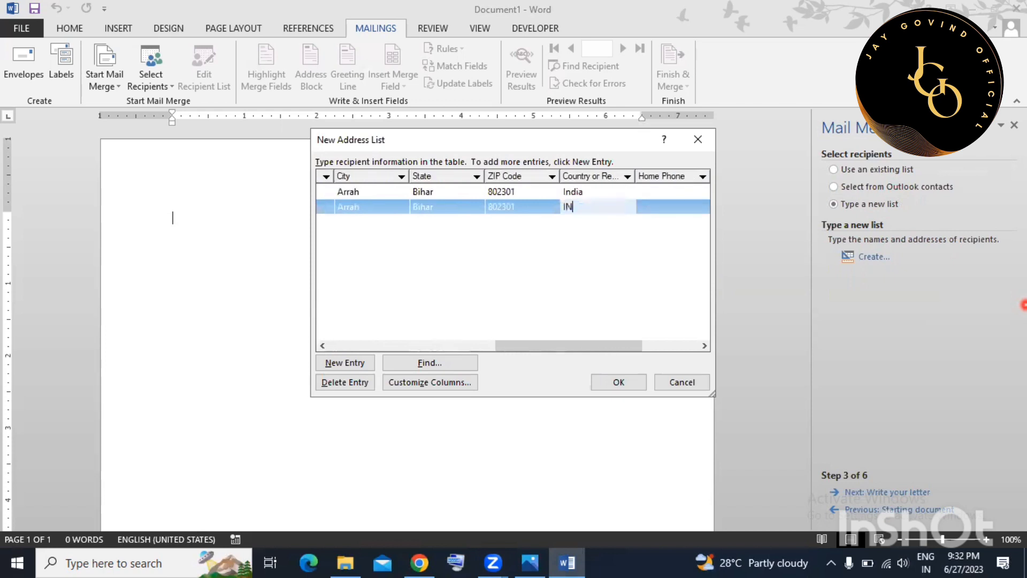
{"action": "key", "text": "BackSpace"}
{"action": "key", "text": "BackSpace"}
{"action": "key", "text": "BackSpace"}
{"action": "key", "text": "BackSpace"}
{"action": "type", "text": "ndia"}
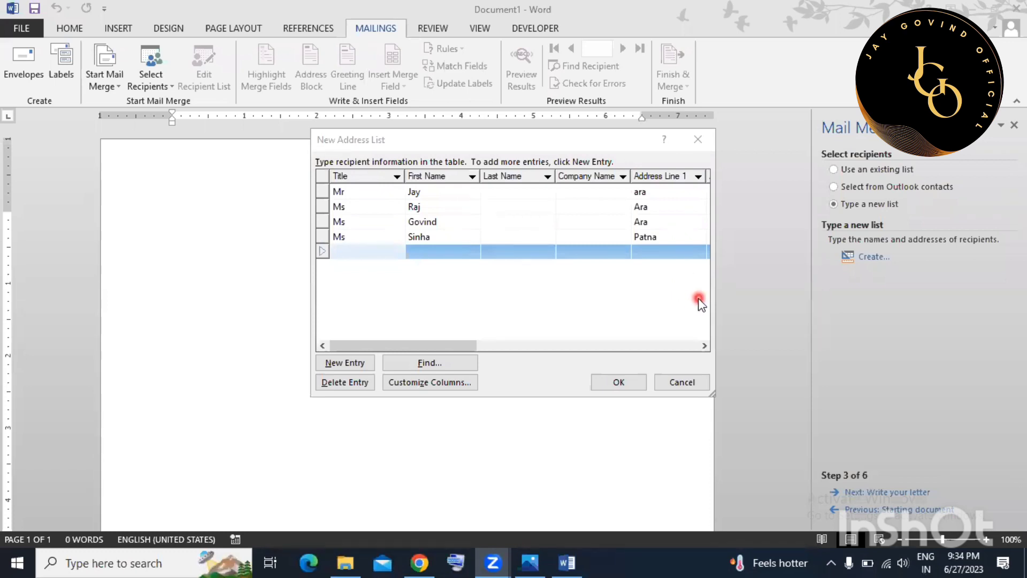
Save the address list as list.mdb on drive E, accept the recipients and go to writing the letter.
{"action": "left_click", "coordinate": [608, 383]}
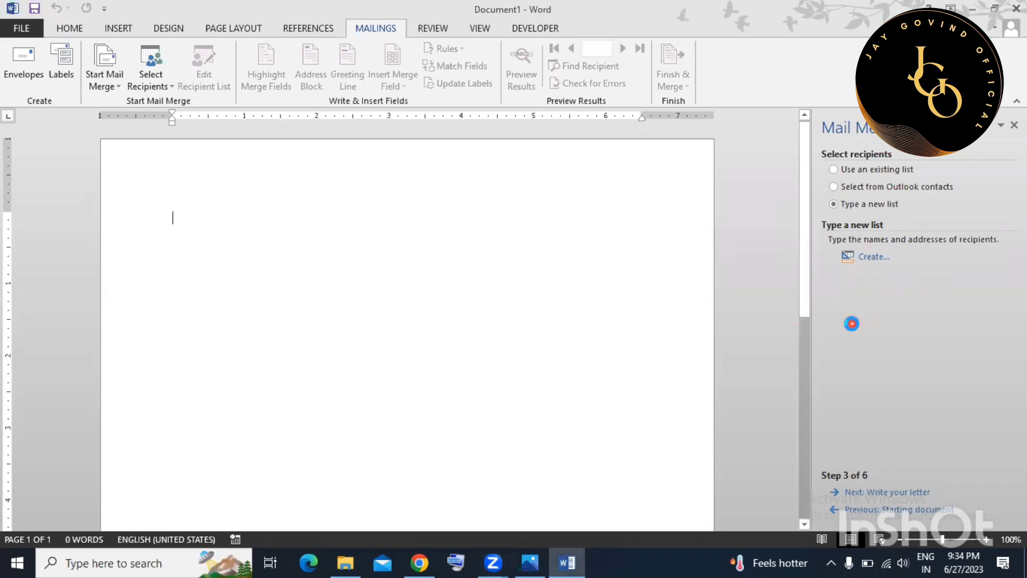
{"action": "left_click", "coordinate": [523, 298]}
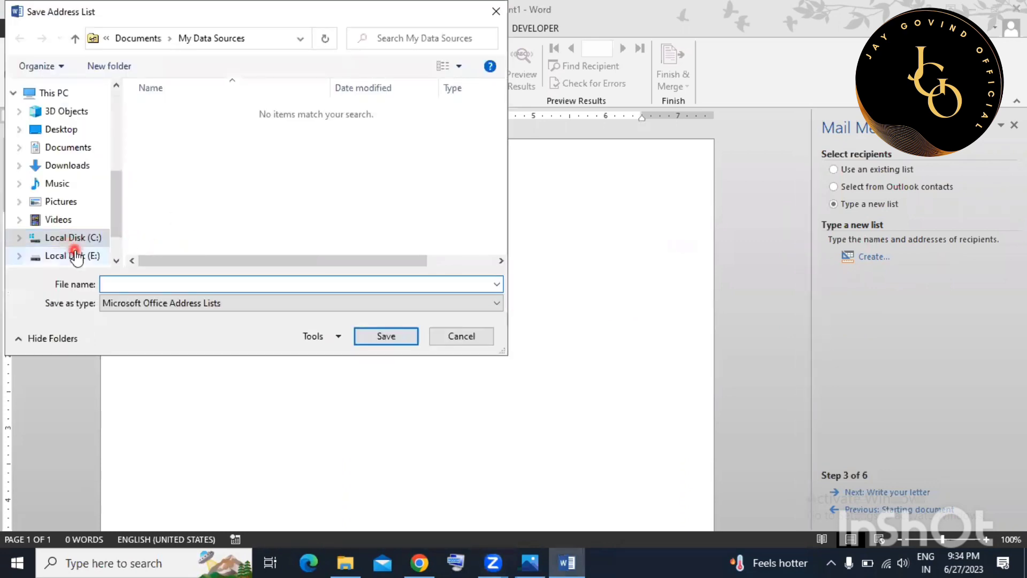
{"action": "left_click", "coordinate": [75, 256]}
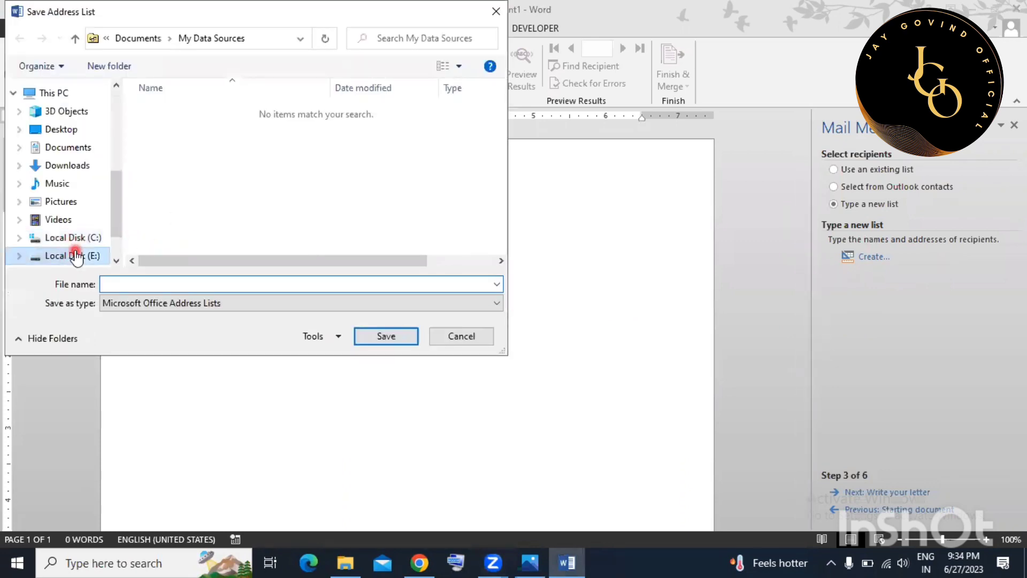
{"action": "left_click", "coordinate": [145, 279]}
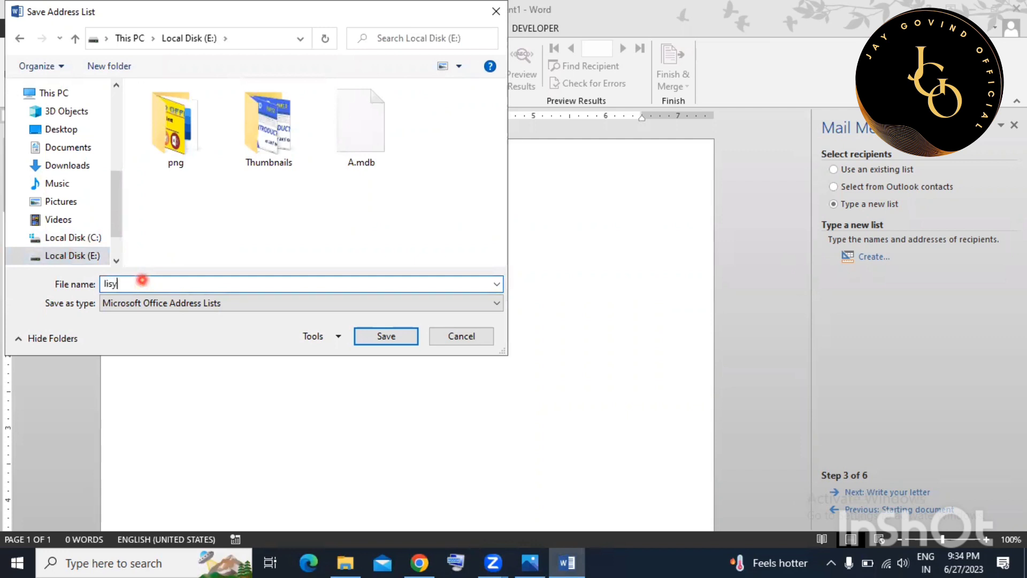
{"action": "left_click", "coordinate": [384, 337]}
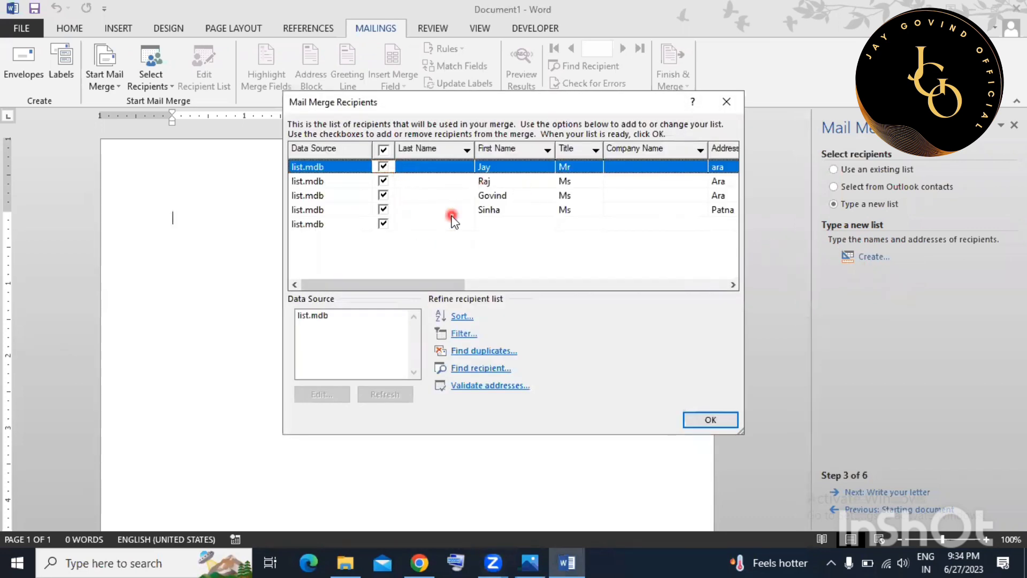
{"action": "left_click", "coordinate": [696, 419]}
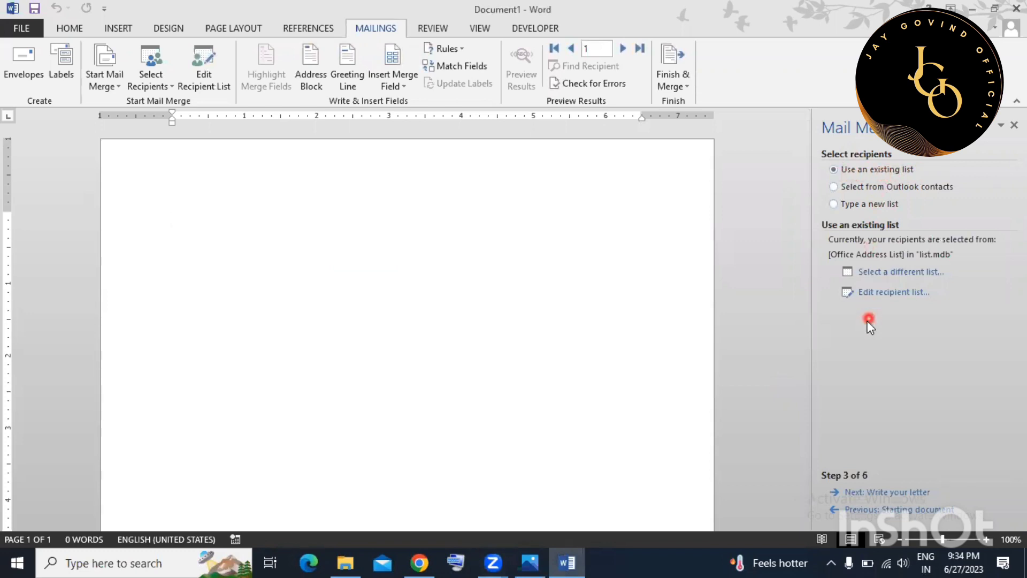
{"action": "left_click", "coordinate": [879, 492]}
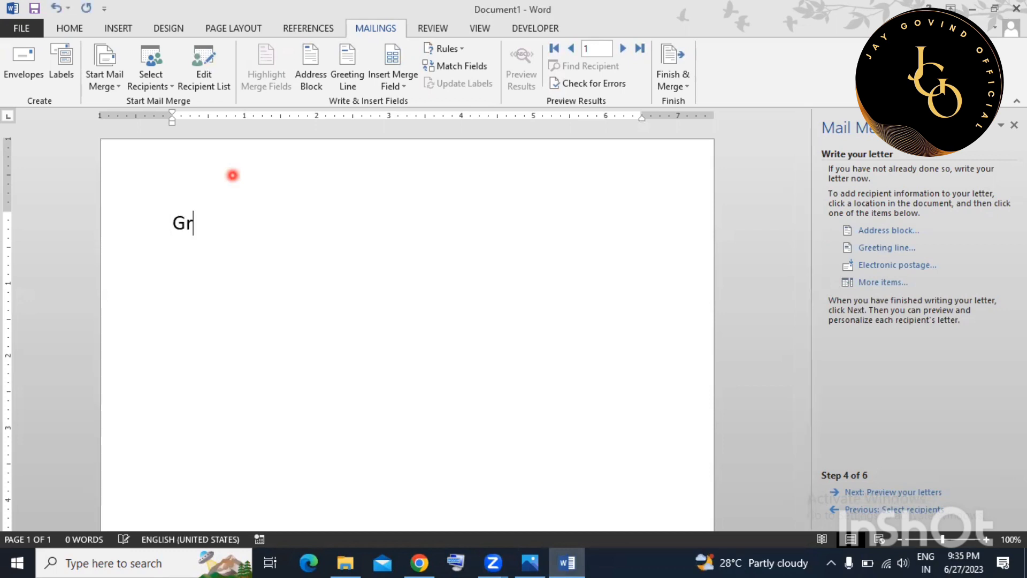
Type the Grand Opening invitation text and place the cursor on the empty line below the rule.
{"action": "type", "text": "and Opening"}
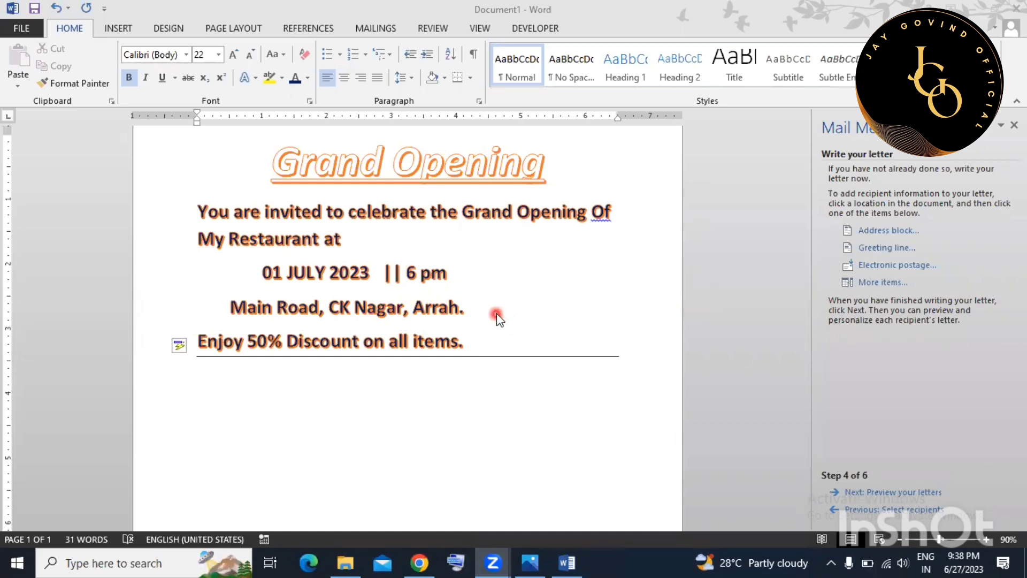
{"action": "scroll", "coordinate": [474, 337], "scroll_direction": "down", "scroll_amount": 1}
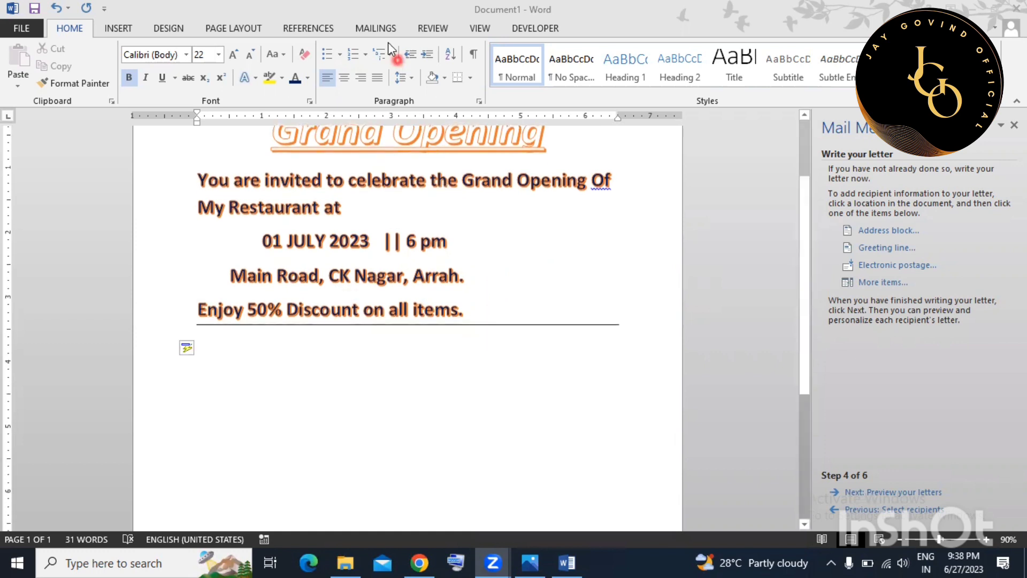
{"action": "left_click", "coordinate": [390, 341]}
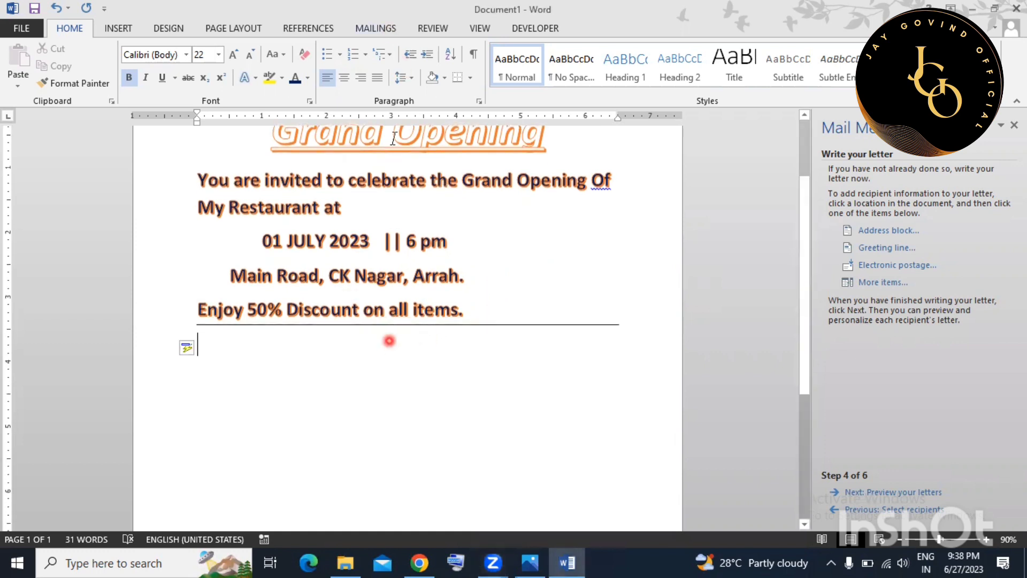
{"action": "left_click", "coordinate": [375, 28]}
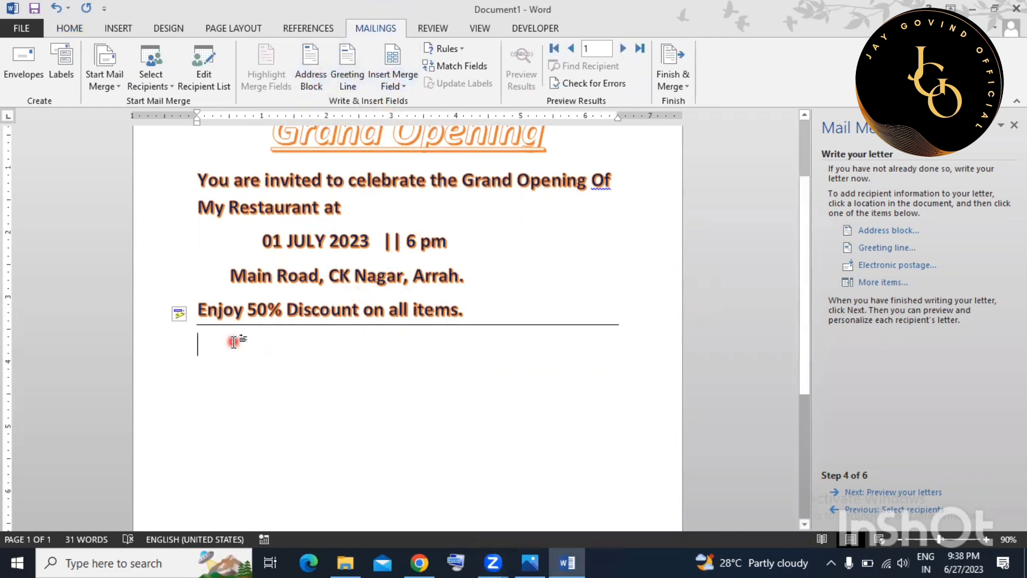
Insert a «GreetingLine» field with the Dear salutation and Dear Sir or Madam fallback, then start a new line.
{"action": "left_click", "coordinate": [351, 86]}
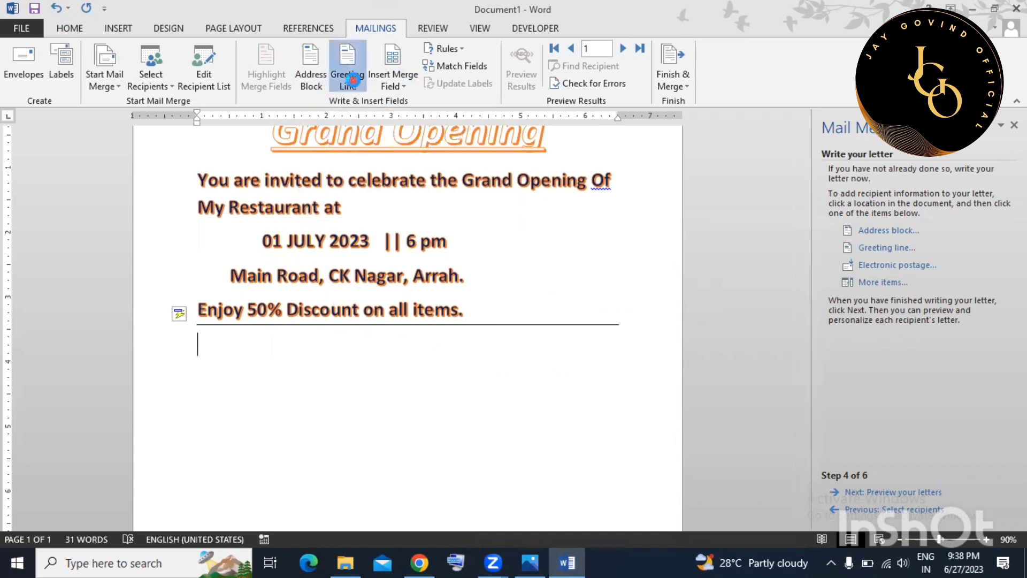
{"action": "left_click", "coordinate": [413, 185]}
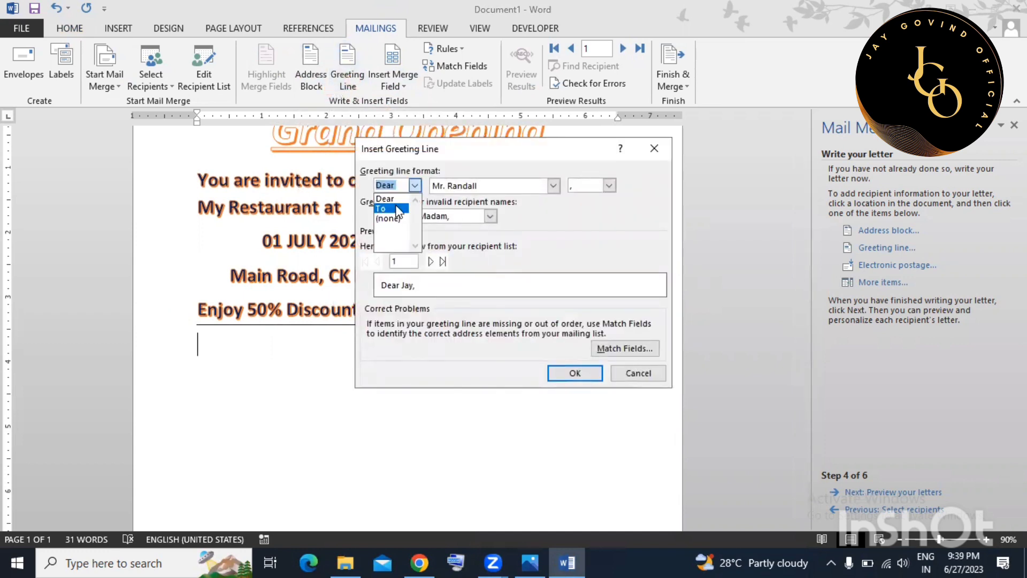
{"action": "left_click", "coordinate": [397, 209]}
{"action": "left_click", "coordinate": [399, 185]}
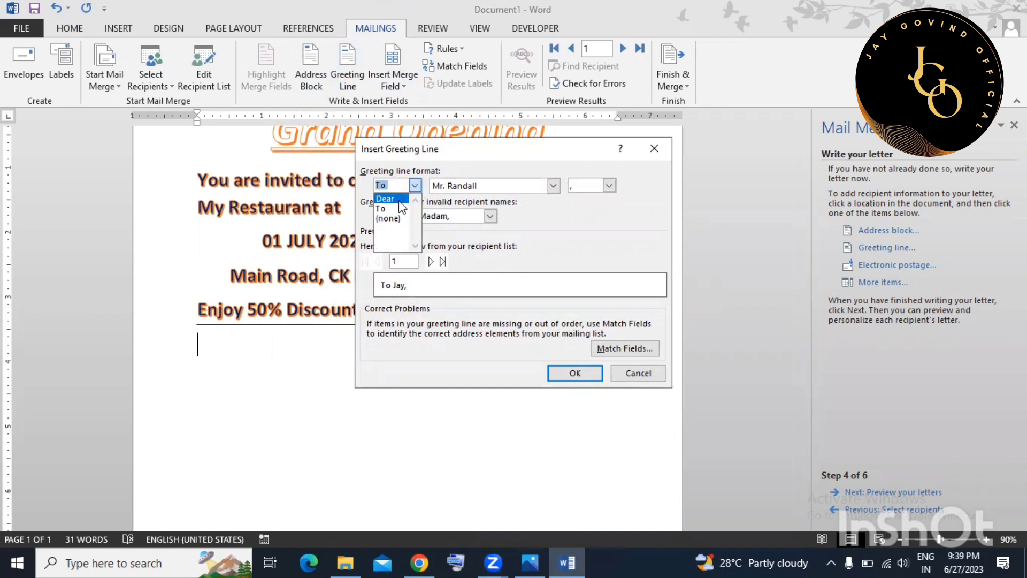
{"action": "left_click", "coordinate": [396, 199]}
{"action": "left_click", "coordinate": [490, 216]}
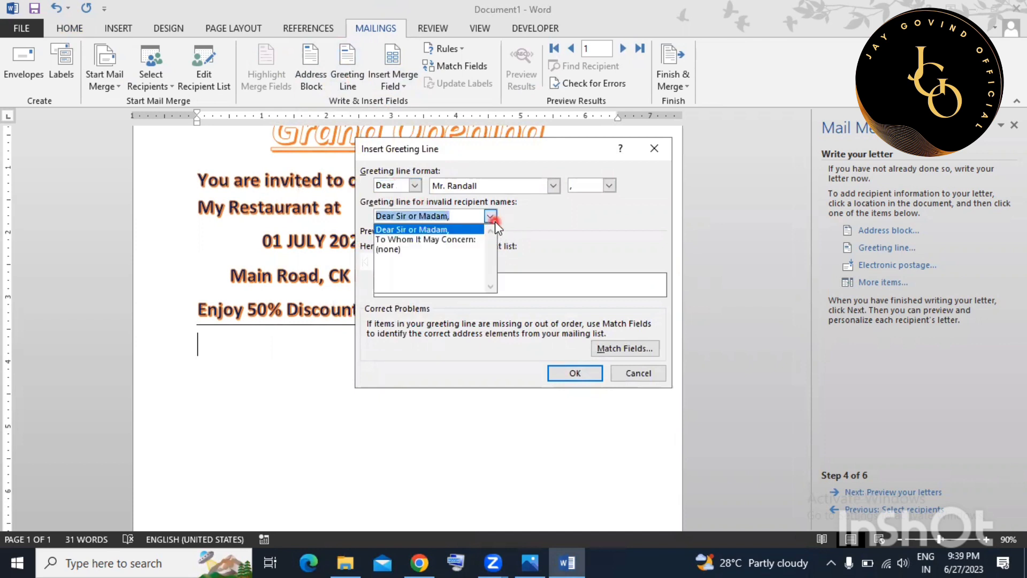
{"action": "left_click", "coordinate": [544, 250]}
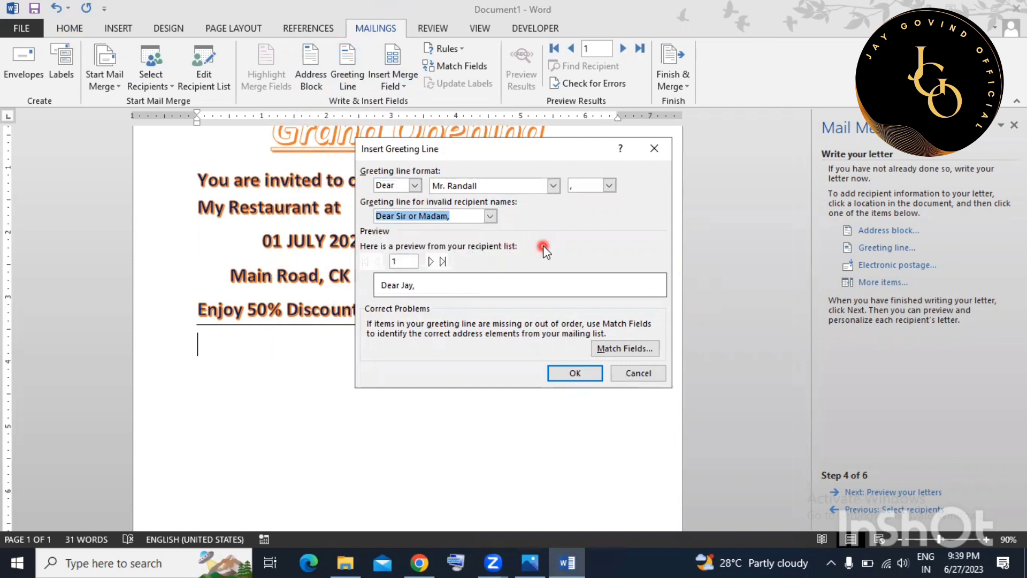
{"action": "left_click", "coordinate": [593, 378]}
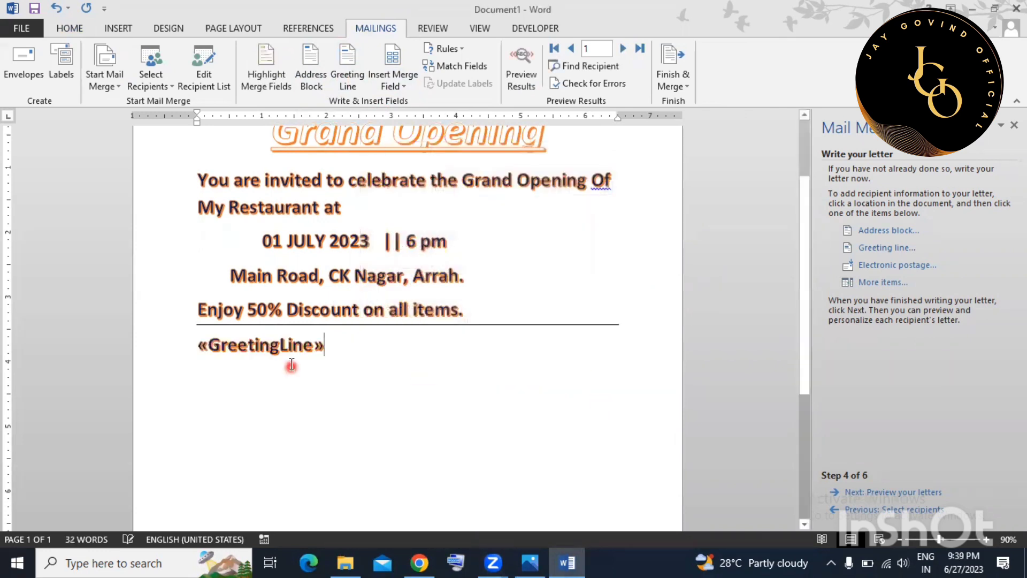
{"action": "key", "text": "Return"}
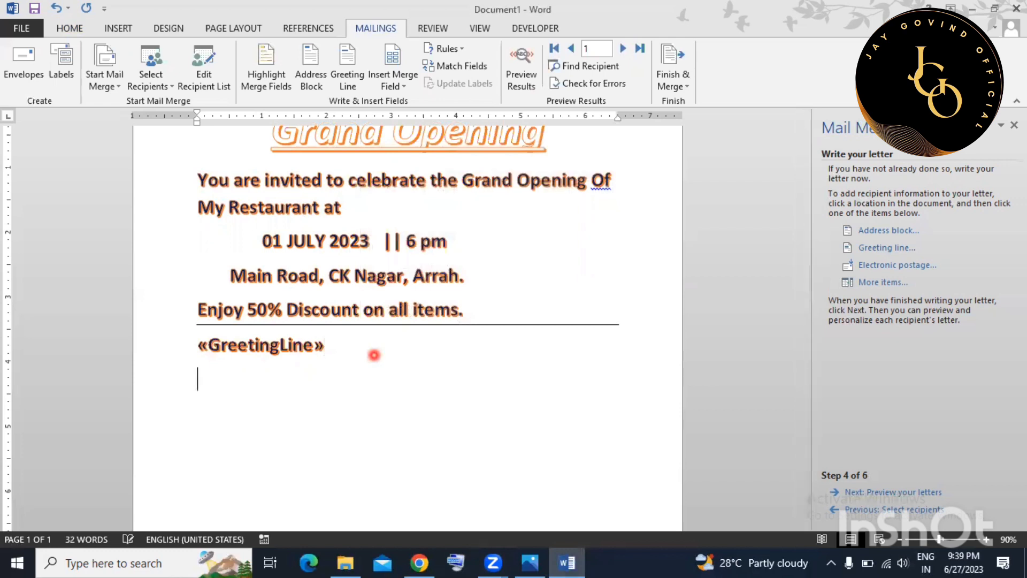
{"action": "scroll", "coordinate": [373, 354], "scroll_direction": "down", "scroll_amount": 2}
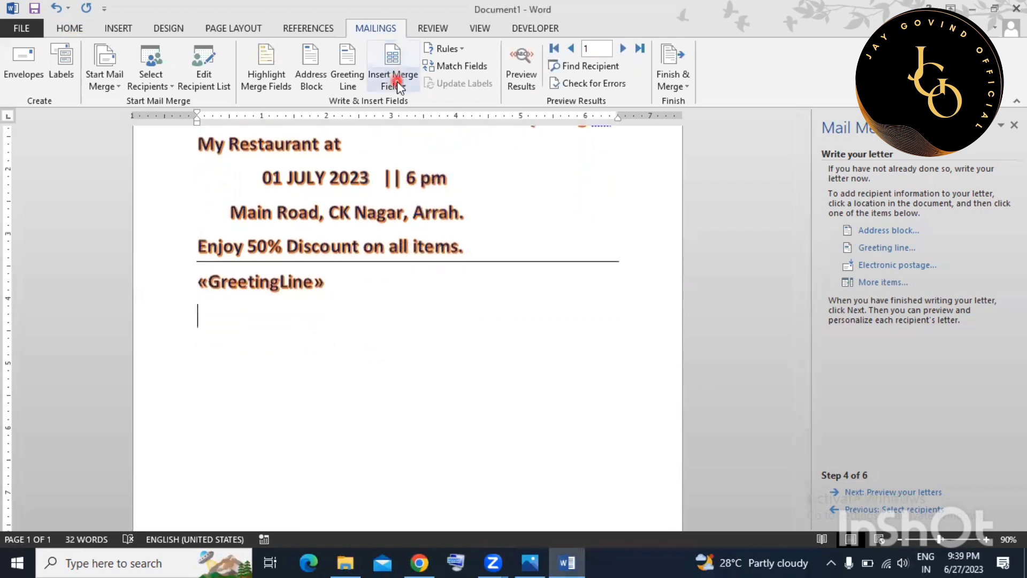
Add «Title» and «First_Name» merge fields together on a new line below «GreetingLine».
{"action": "left_click", "coordinate": [352, 275]}
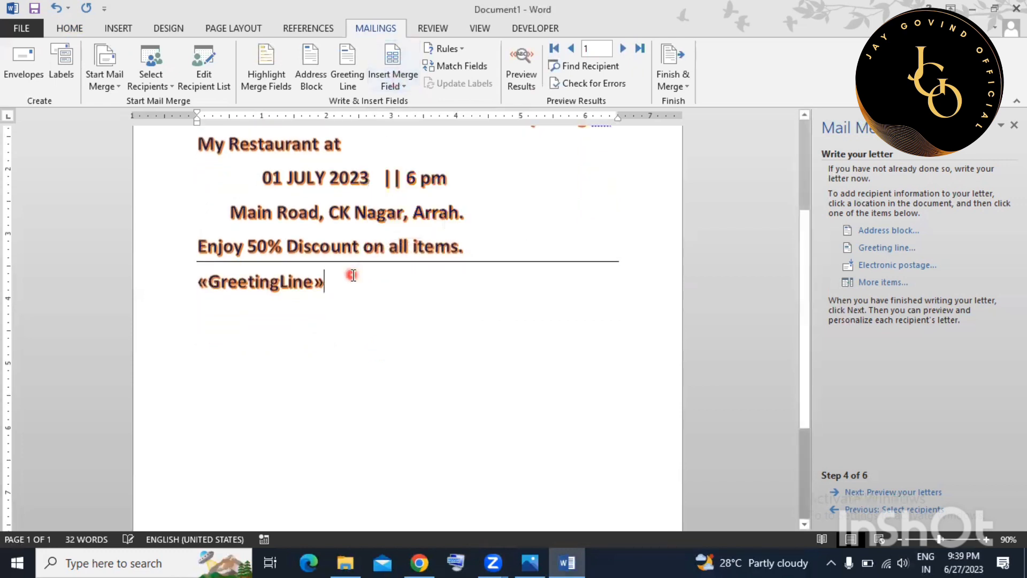
{"action": "left_click", "coordinate": [402, 88]}
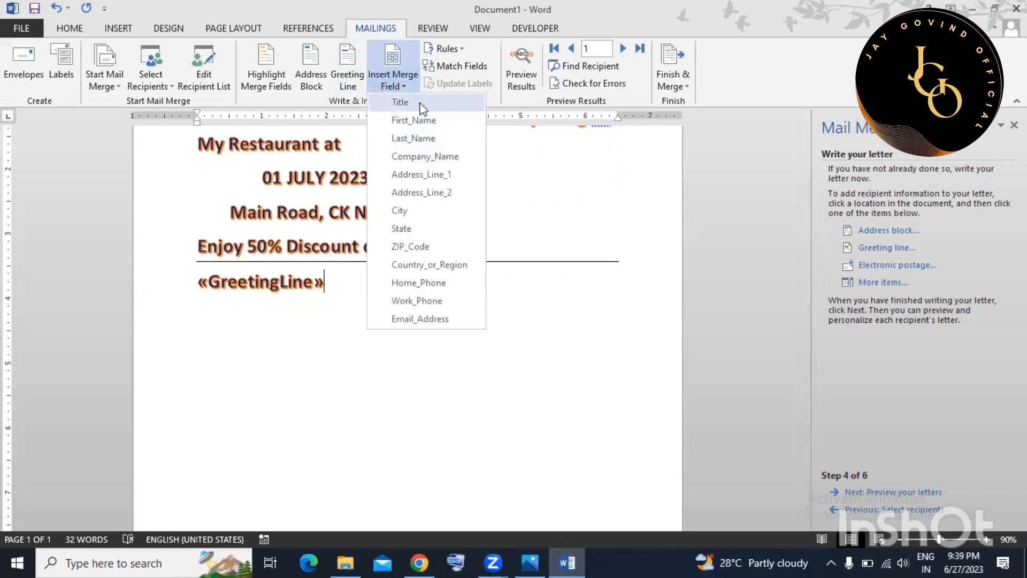
{"action": "left_click", "coordinate": [341, 291]}
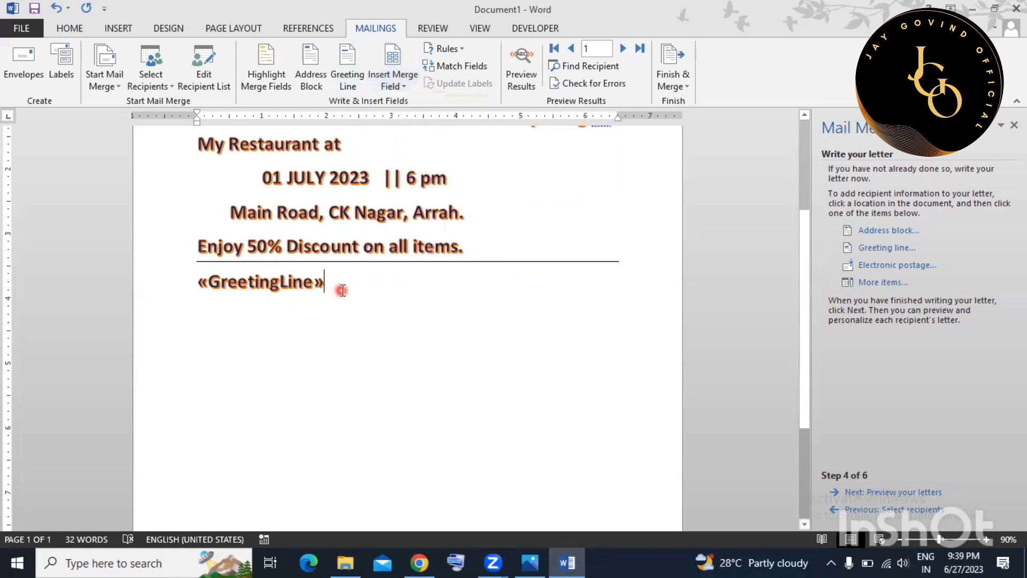
{"action": "key", "text": "Return"}
{"action": "left_click", "coordinate": [394, 80]}
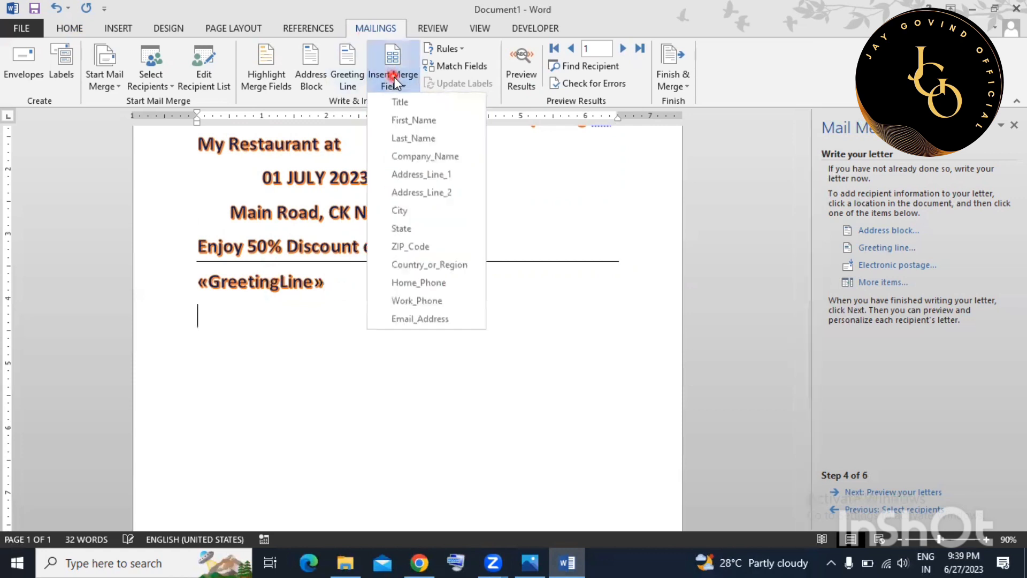
{"action": "left_click", "coordinate": [422, 104]}
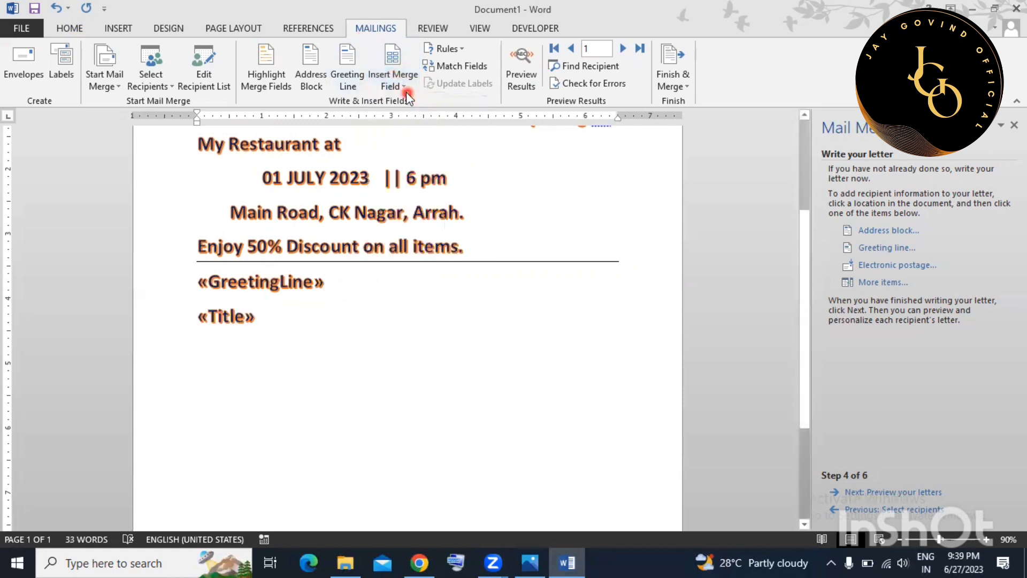
{"action": "left_click", "coordinate": [405, 90]}
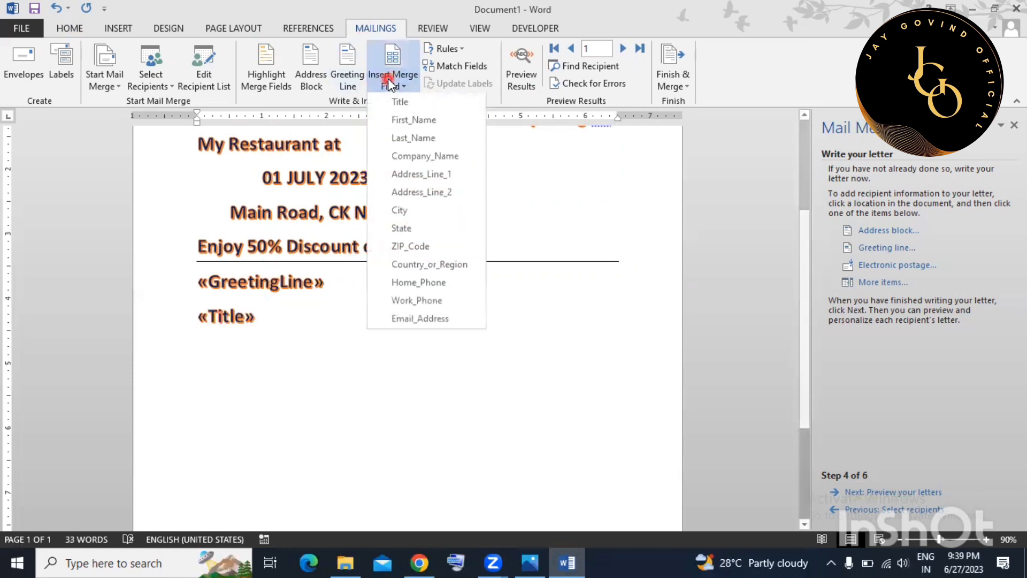
{"action": "left_click", "coordinate": [415, 120]}
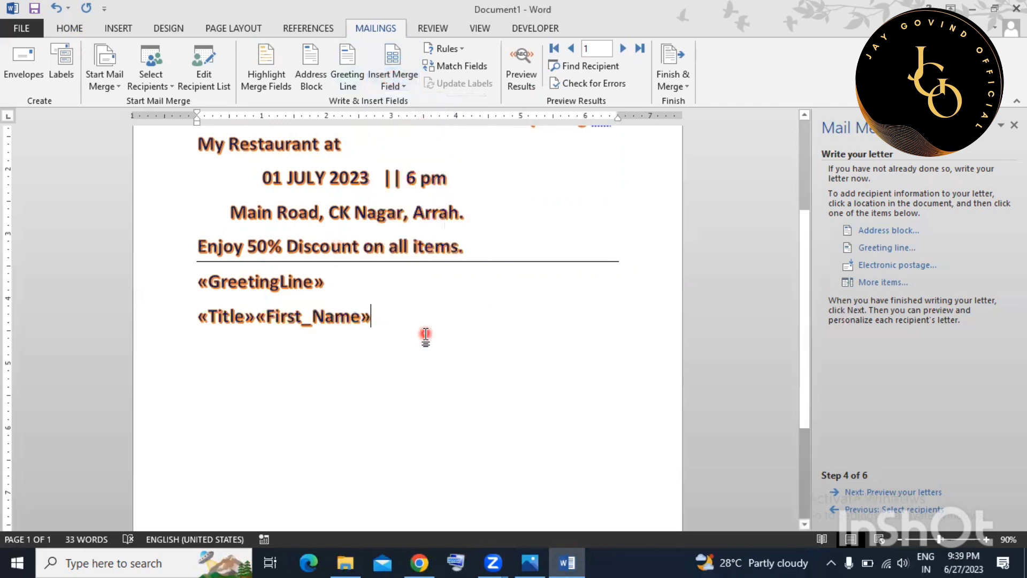
{"action": "key", "text": "Return"}
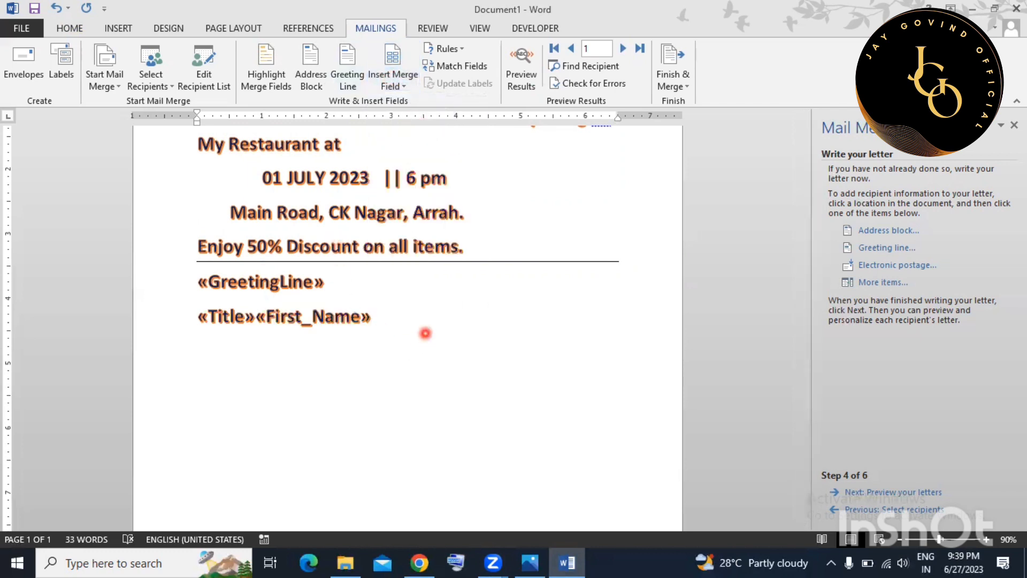
Insert an «AddressBlock» field using the title, first name and surname name format.
{"action": "left_click", "coordinate": [321, 81]}
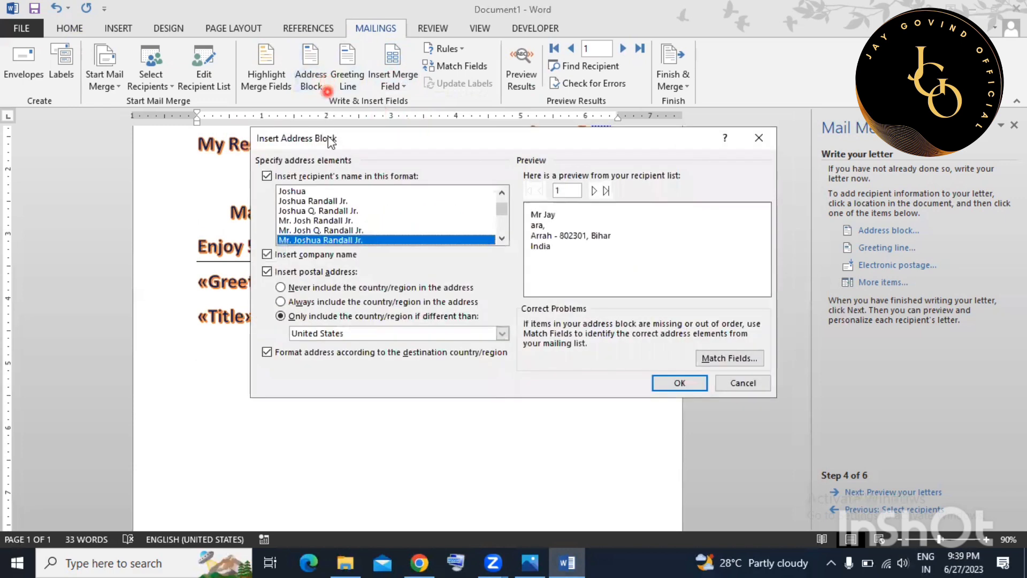
{"action": "left_click_drag", "start_coordinate": [400, 143], "coordinate": [528, 86]}
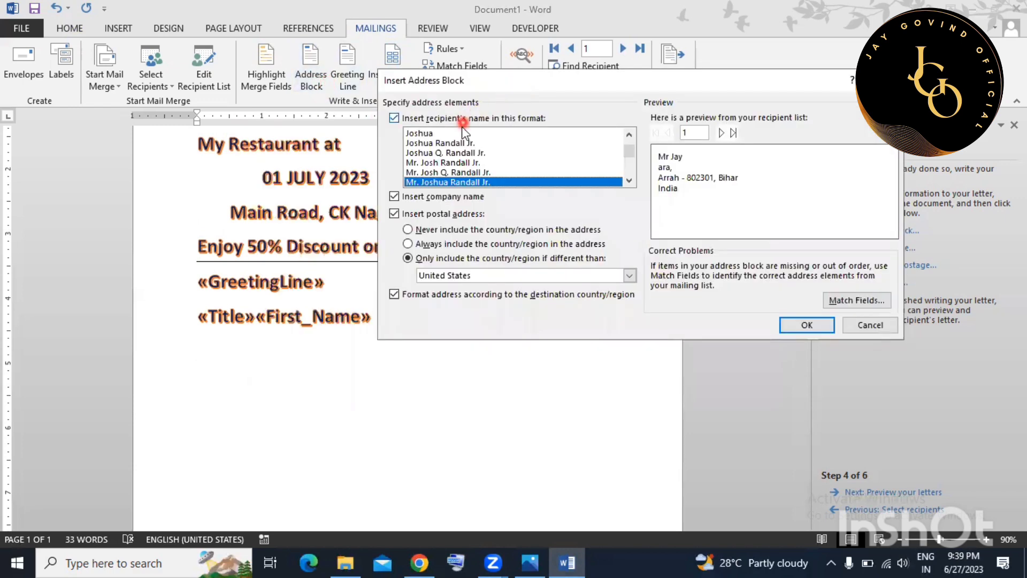
{"action": "left_click", "coordinate": [437, 160]}
{"action": "left_click", "coordinate": [435, 182]}
{"action": "left_click", "coordinate": [471, 173]}
{"action": "left_click", "coordinate": [464, 163]}
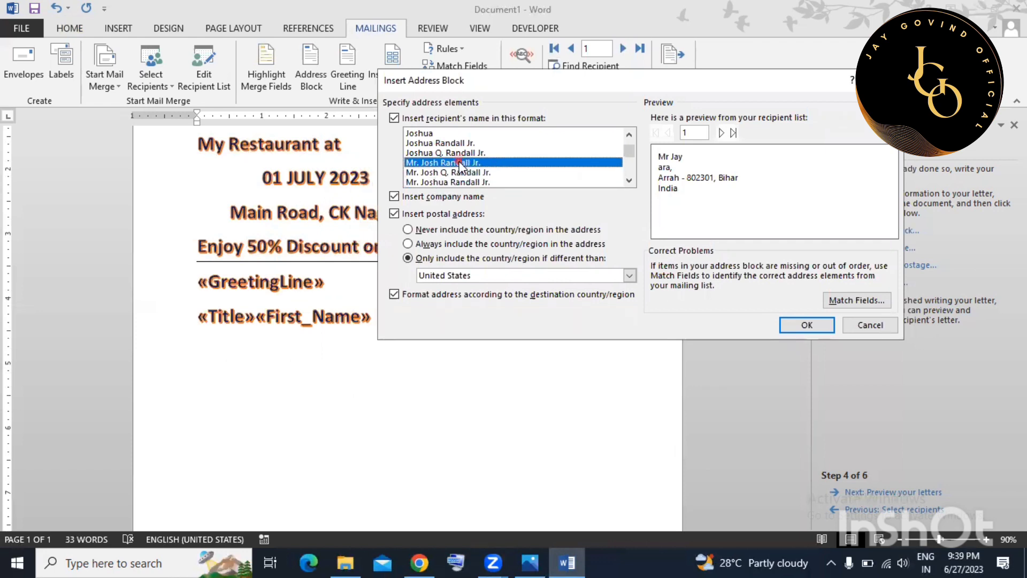
{"action": "left_click", "coordinate": [810, 325]}
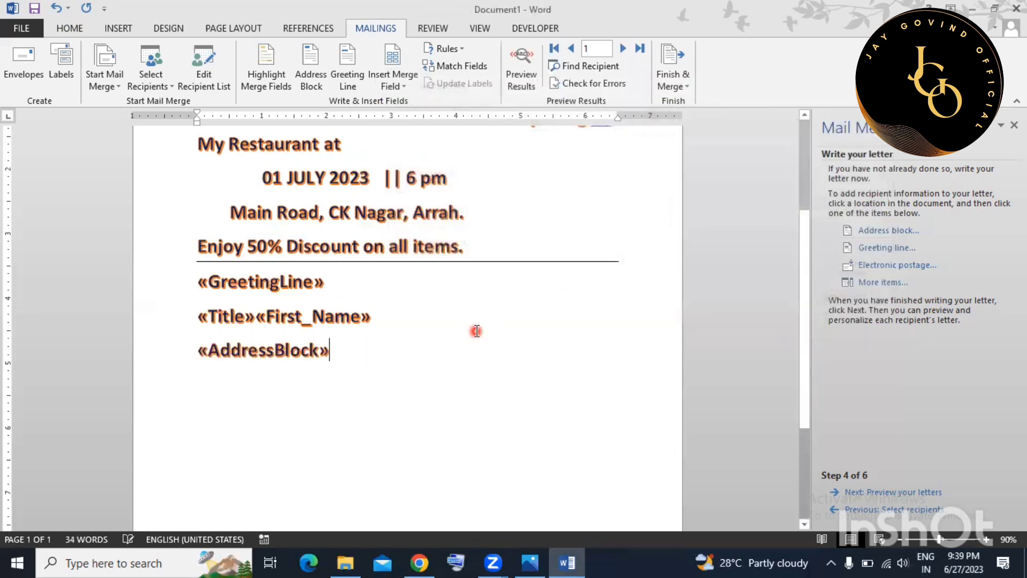
Insert «Address_Line_1» and «State» merge fields on a line below the address block.
{"action": "scroll", "coordinate": [307, 348], "scroll_direction": "down", "scroll_amount": 1}
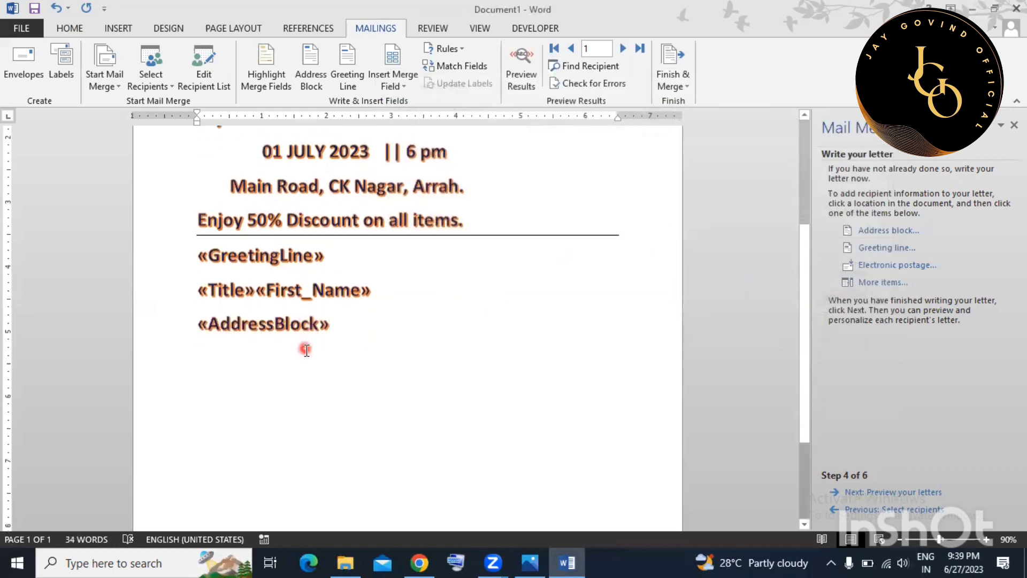
{"action": "left_click", "coordinate": [394, 86]}
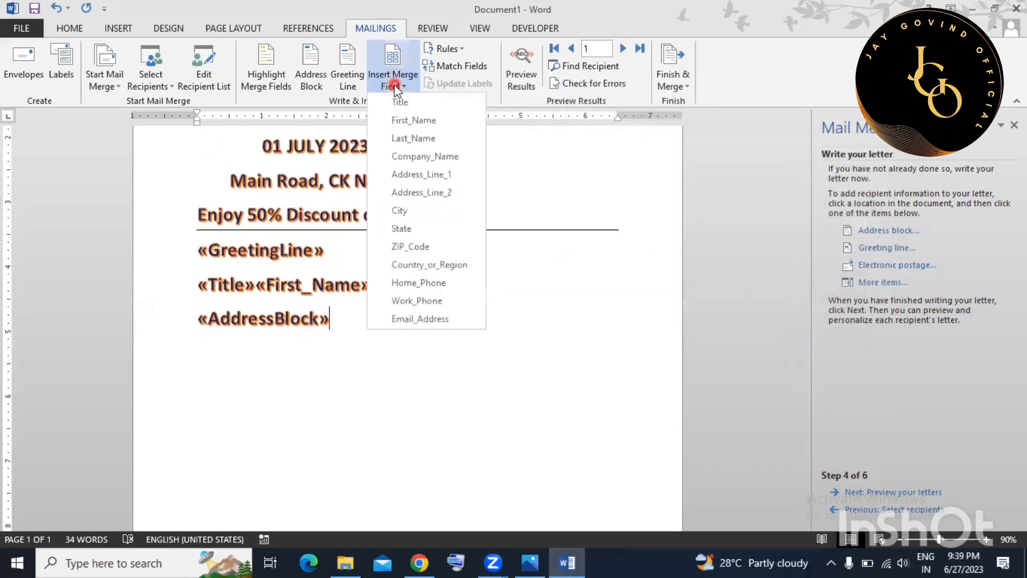
{"action": "left_click", "coordinate": [430, 174]}
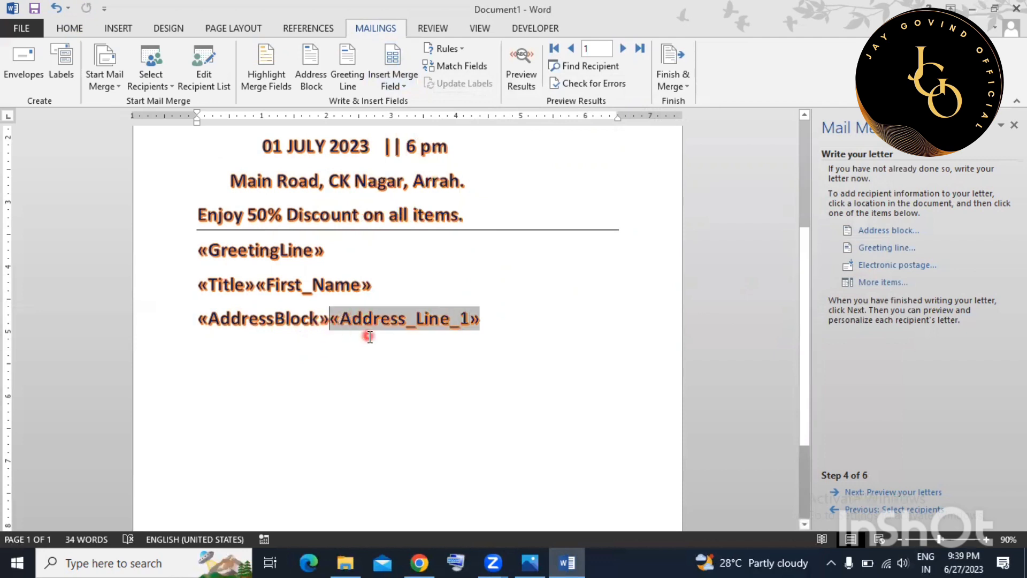
{"action": "key", "text": "Return"}
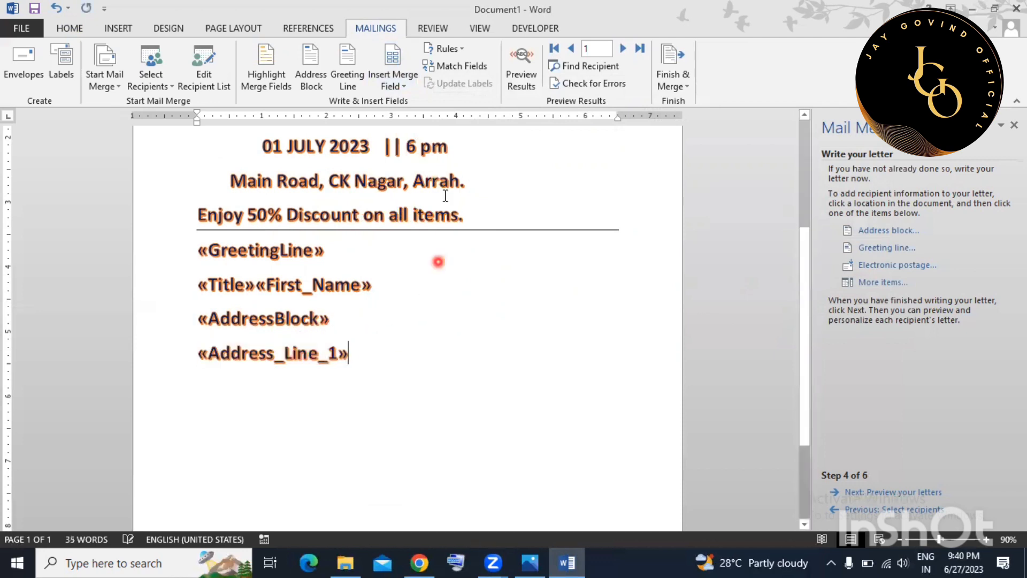
{"action": "left_click", "coordinate": [391, 84]}
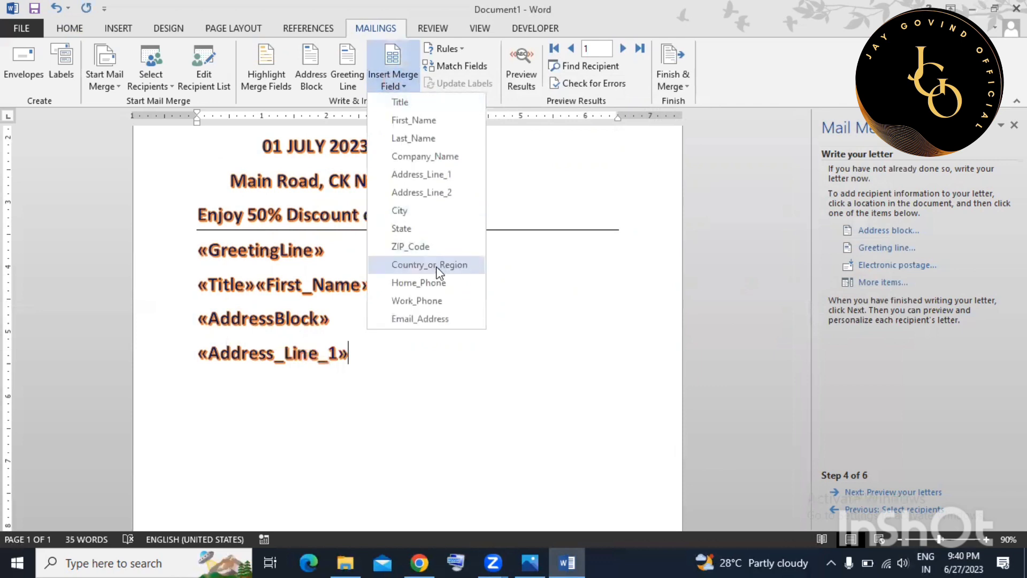
{"action": "left_click", "coordinate": [426, 229]}
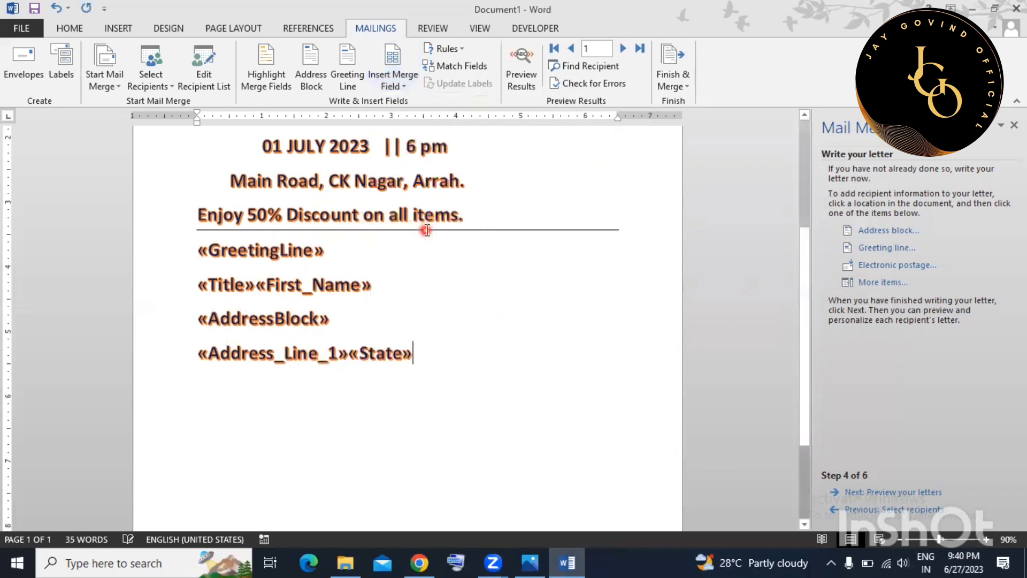
{"action": "key", "text": "Return"}
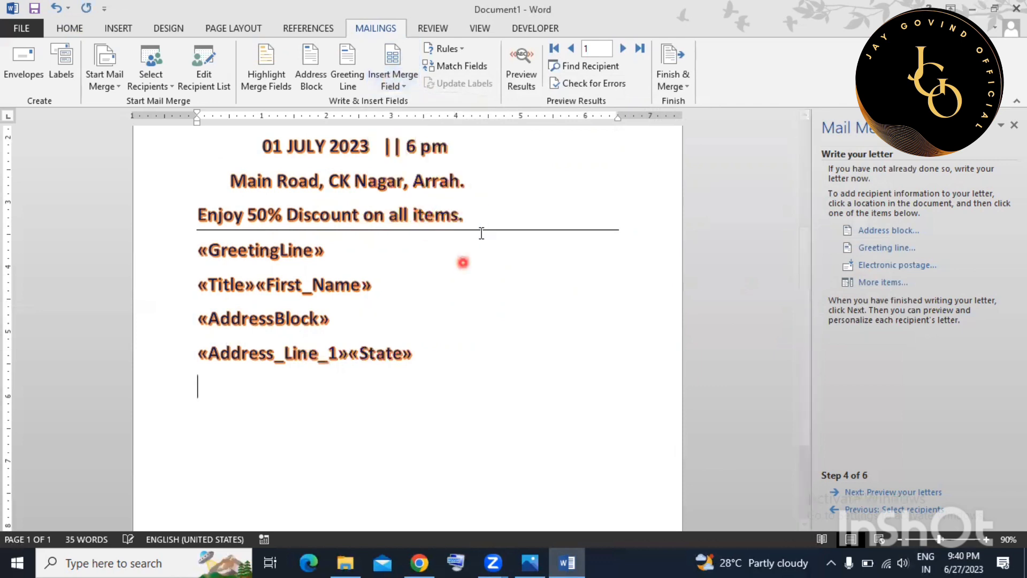
Add «ZIP_Code» and «Country_or_Region» merge fields together on the next line.
{"action": "left_click", "coordinate": [391, 84]}
{"action": "left_click", "coordinate": [424, 247]}
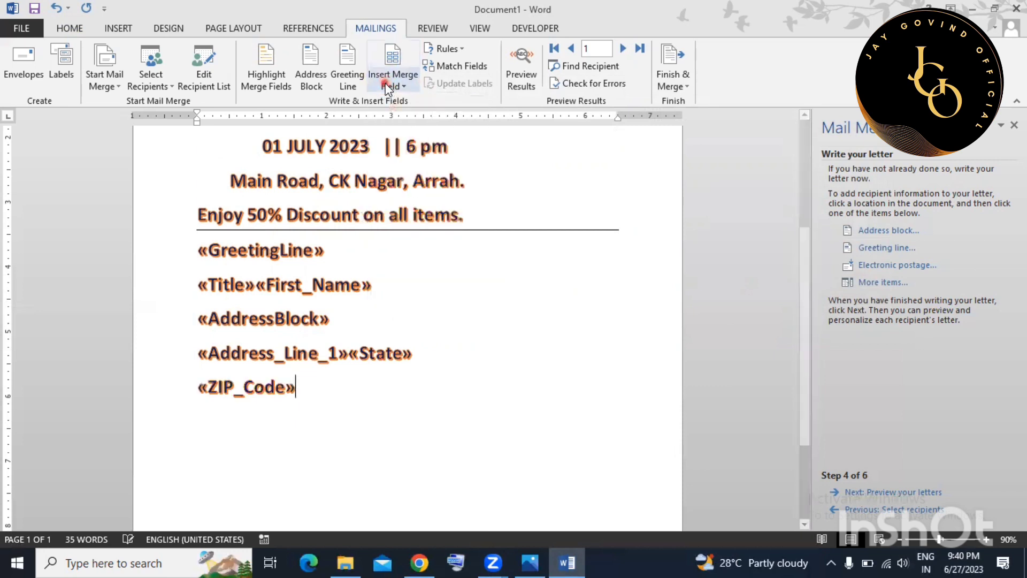
{"action": "left_click", "coordinate": [393, 83]}
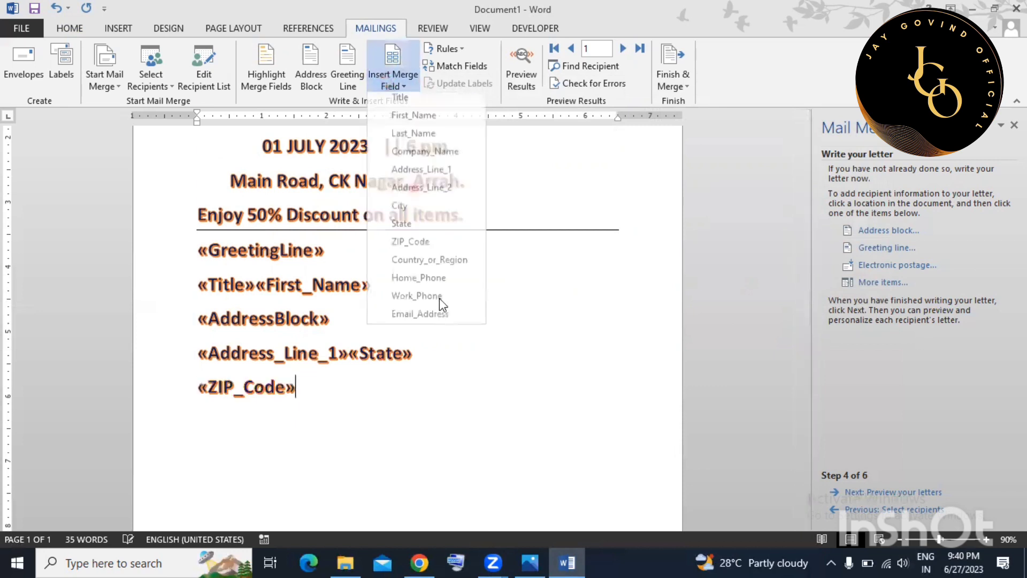
{"action": "left_click", "coordinate": [433, 266]}
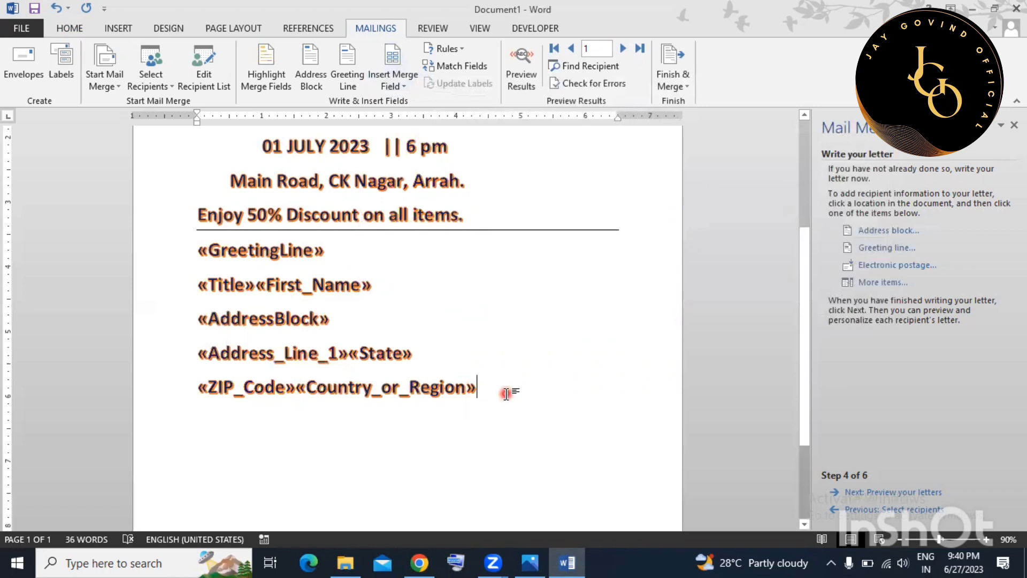
{"action": "left_click", "coordinate": [906, 492]}
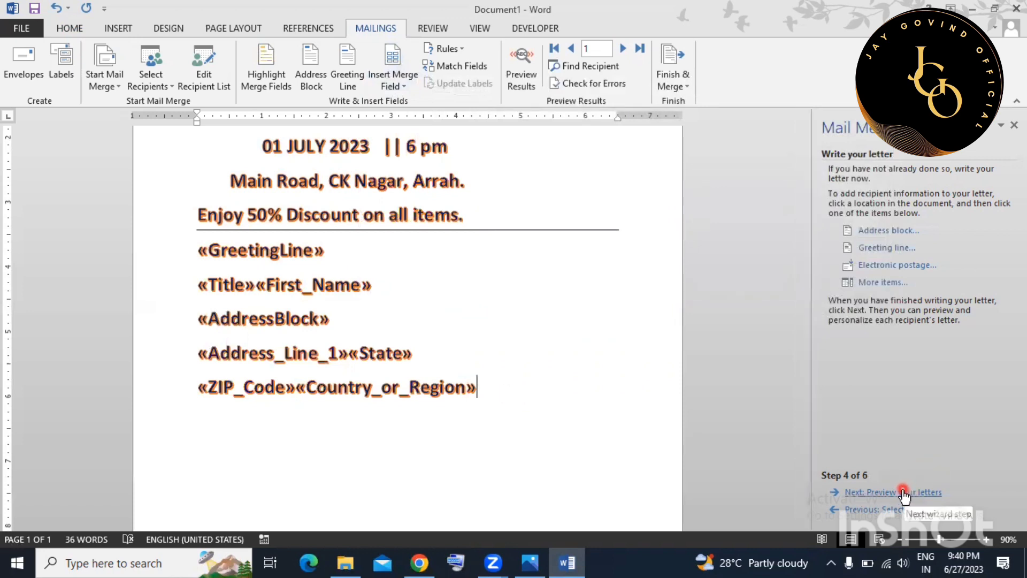
{"action": "scroll", "coordinate": [291, 291], "scroll_direction": "down", "scroll_amount": 2}
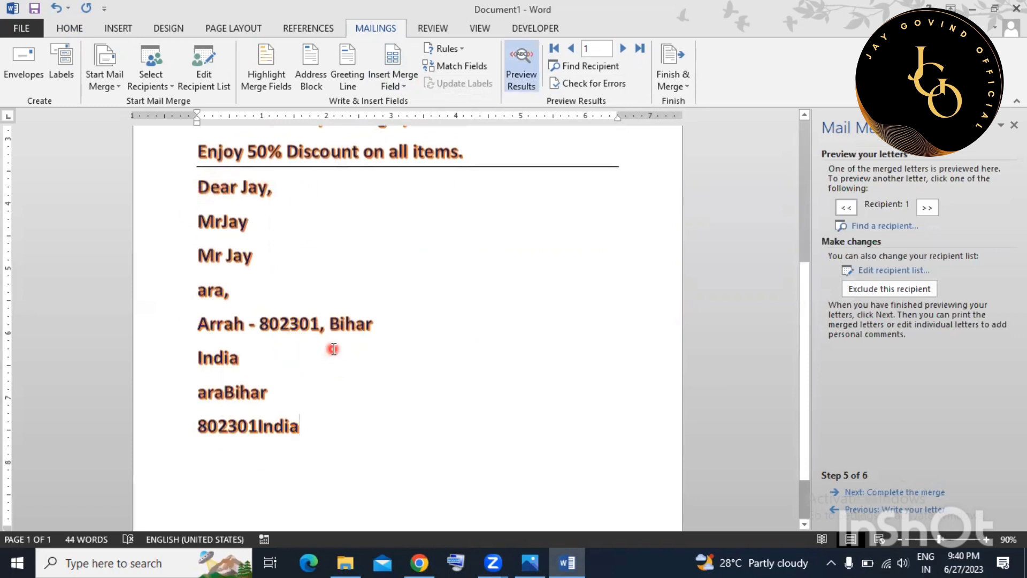
{"action": "left_click", "coordinate": [197, 185]}
{"action": "left_click", "coordinate": [291, 262]}
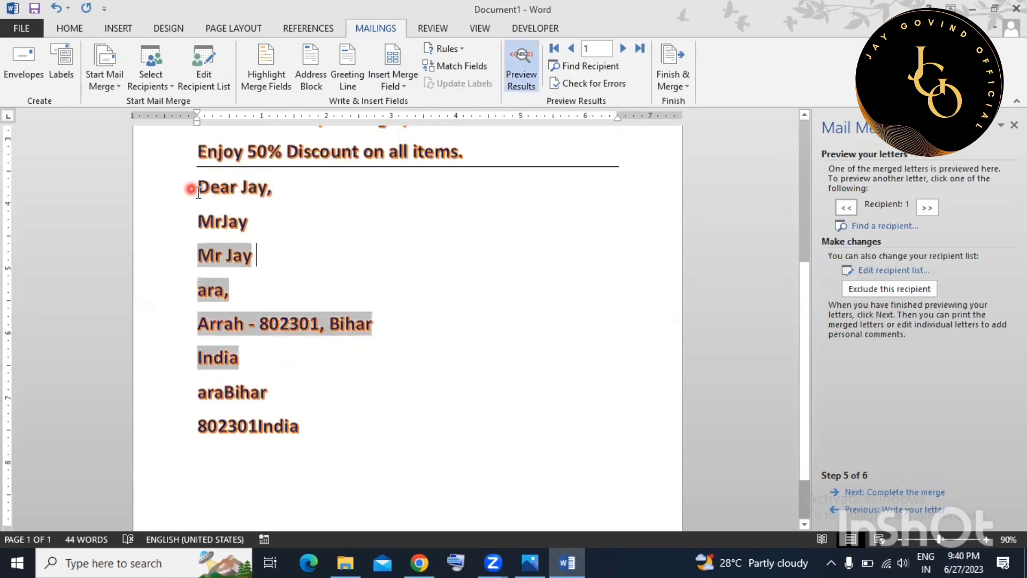
{"action": "left_click", "coordinate": [194, 191]}
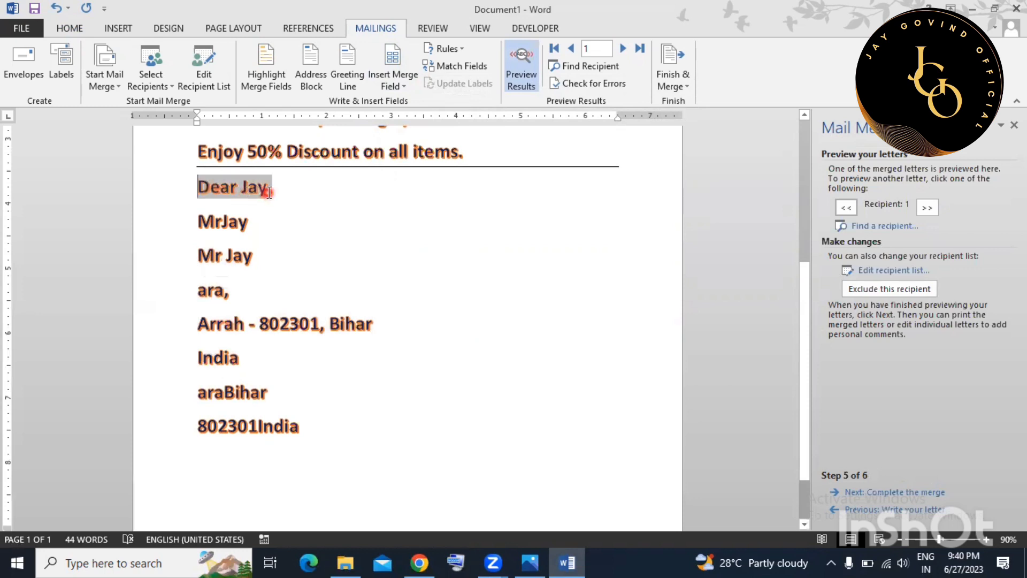
{"action": "left_click_drag", "start_coordinate": [198, 220], "coordinate": [260, 253]}
{"action": "left_click", "coordinate": [265, 261]}
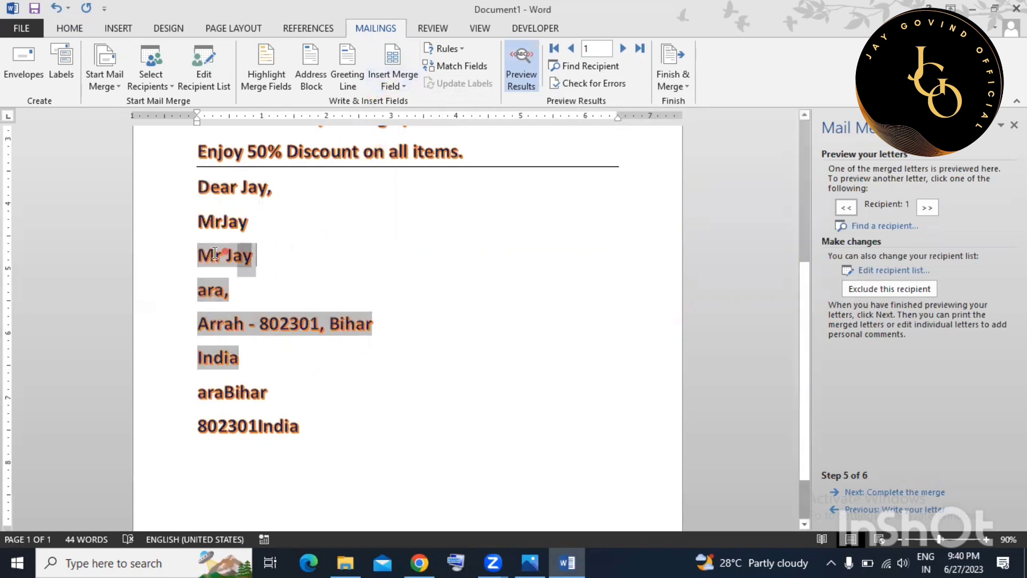
{"action": "left_click", "coordinate": [183, 259]}
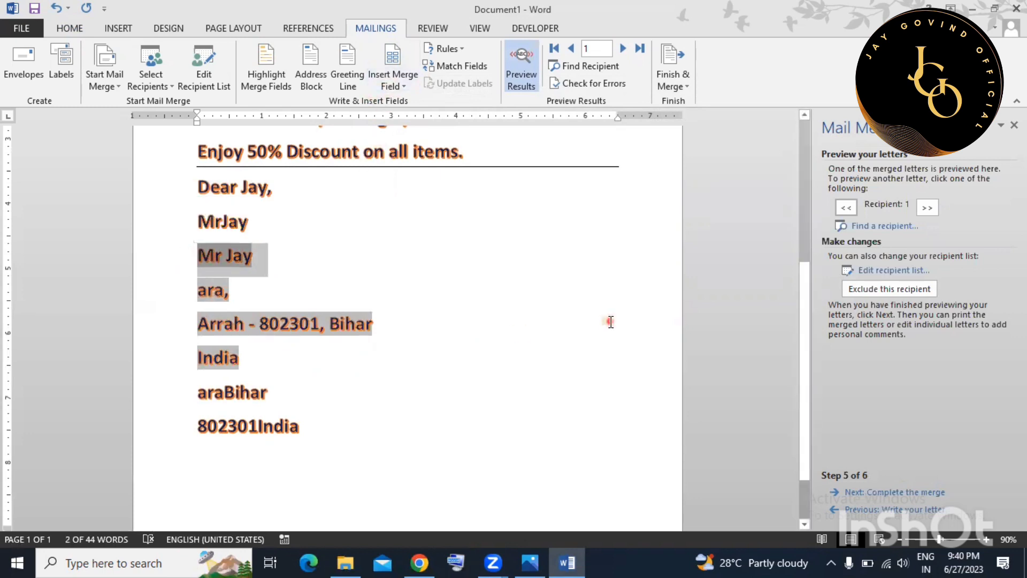
{"action": "left_click", "coordinate": [626, 327]}
{"action": "left_click", "coordinate": [877, 510]}
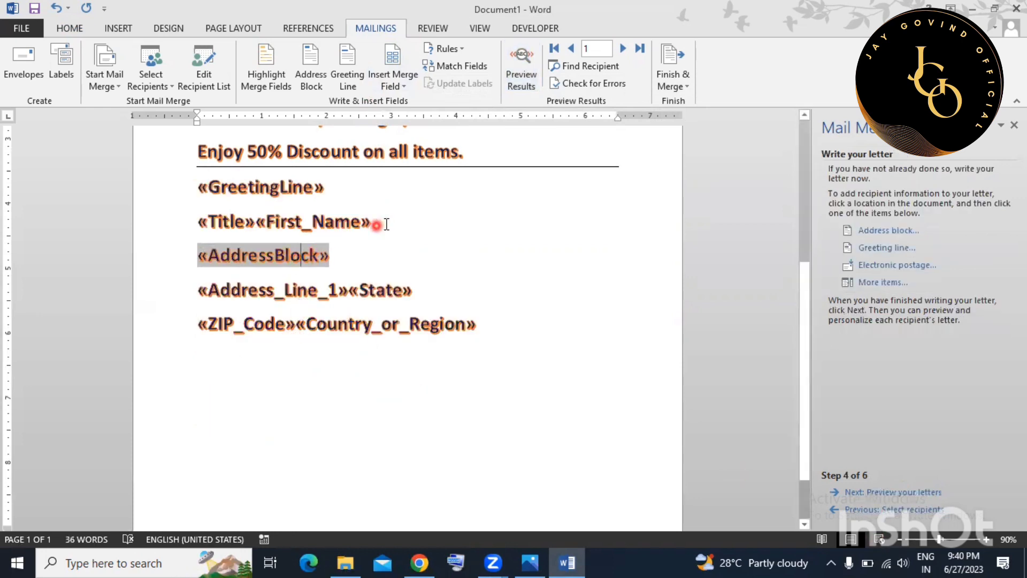
Delete the Title/First_Name, ZIP/Country and Address_Line_1/State lines, then preview recipient 1's letter.
{"action": "left_click", "coordinate": [169, 228]}
{"action": "key", "text": "Delete"}
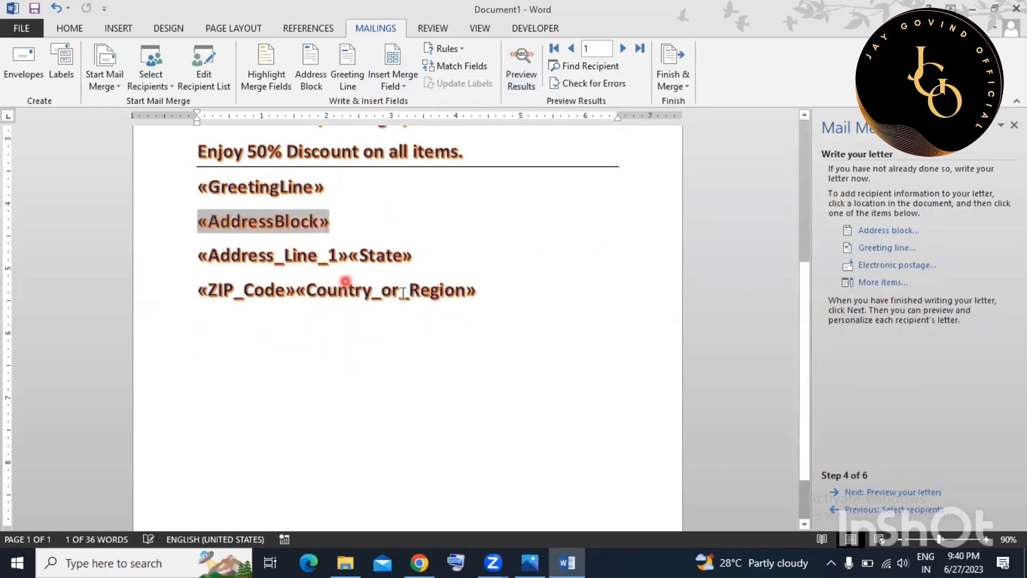
{"action": "left_click_drag", "start_coordinate": [473, 291], "coordinate": [202, 297]}
{"action": "key", "text": "Delete"}
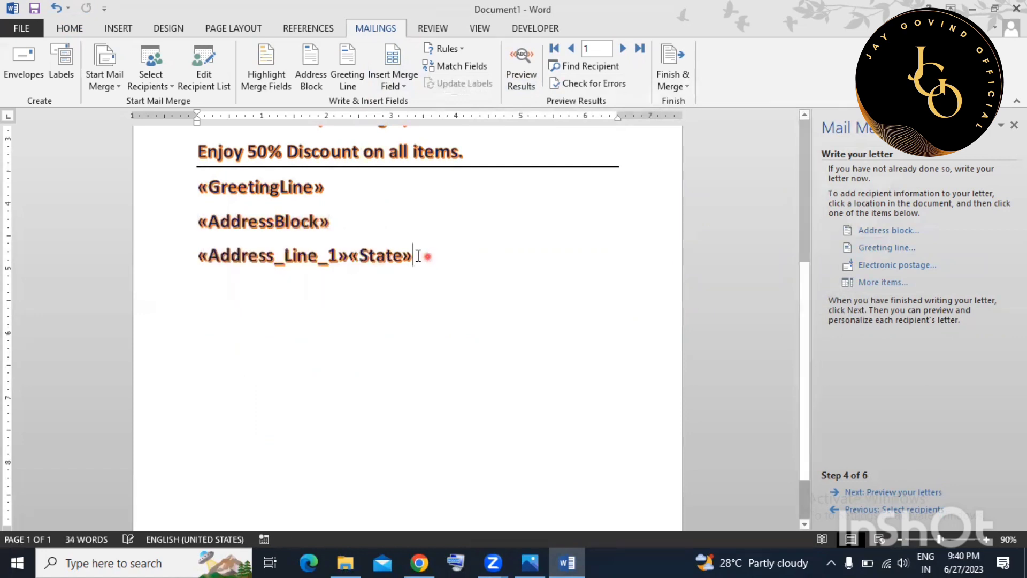
{"action": "left_click_drag", "start_coordinate": [419, 254], "coordinate": [195, 254]}
{"action": "key", "text": "Delete"}
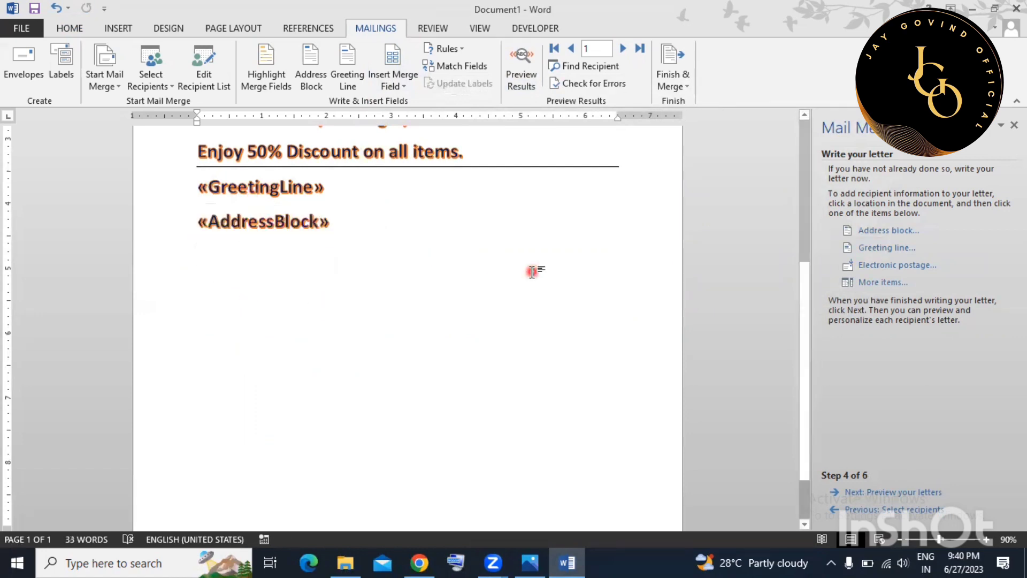
{"action": "left_click", "coordinate": [899, 492]}
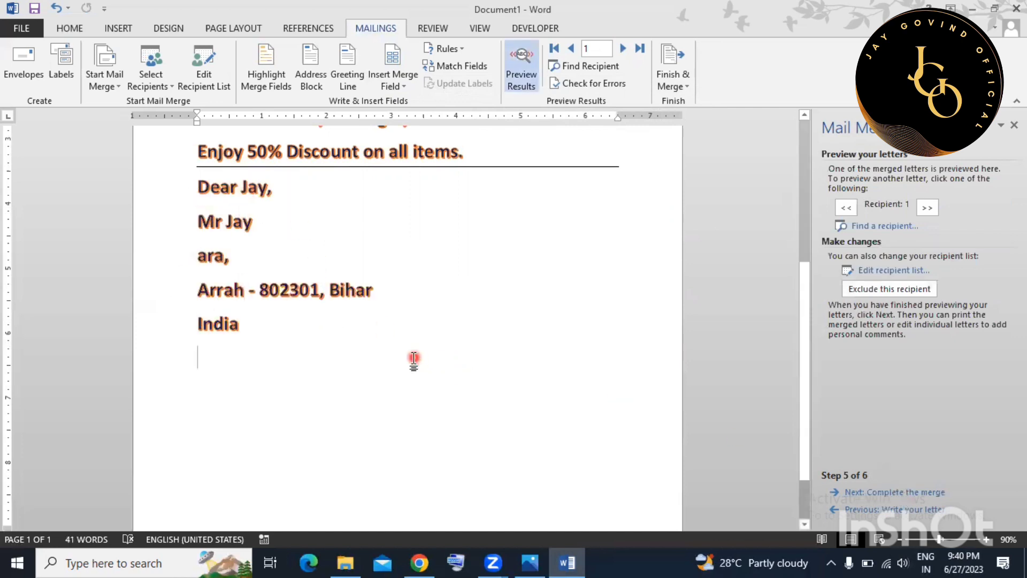
Inspect the merged greeting line and address block field in the first recipient's letter.
{"action": "left_click_drag", "start_coordinate": [197, 188], "coordinate": [272, 188]}
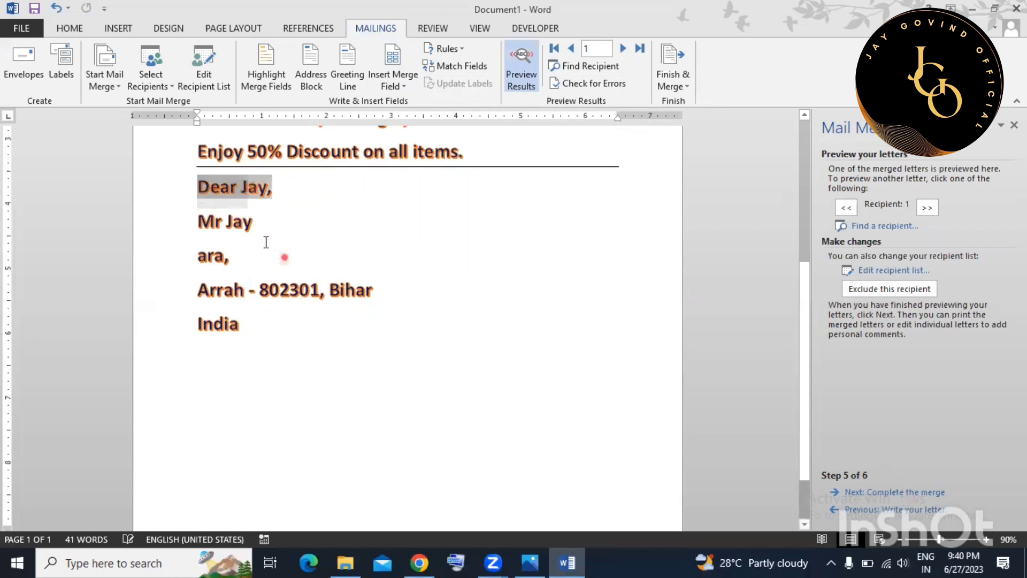
{"action": "left_click", "coordinate": [257, 222]}
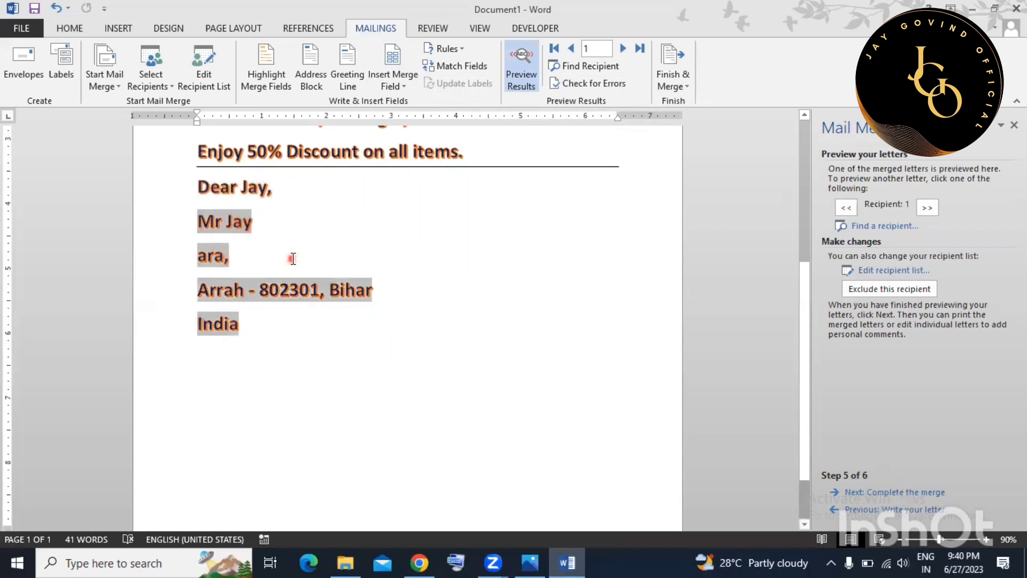
{"action": "left_click", "coordinate": [319, 355]}
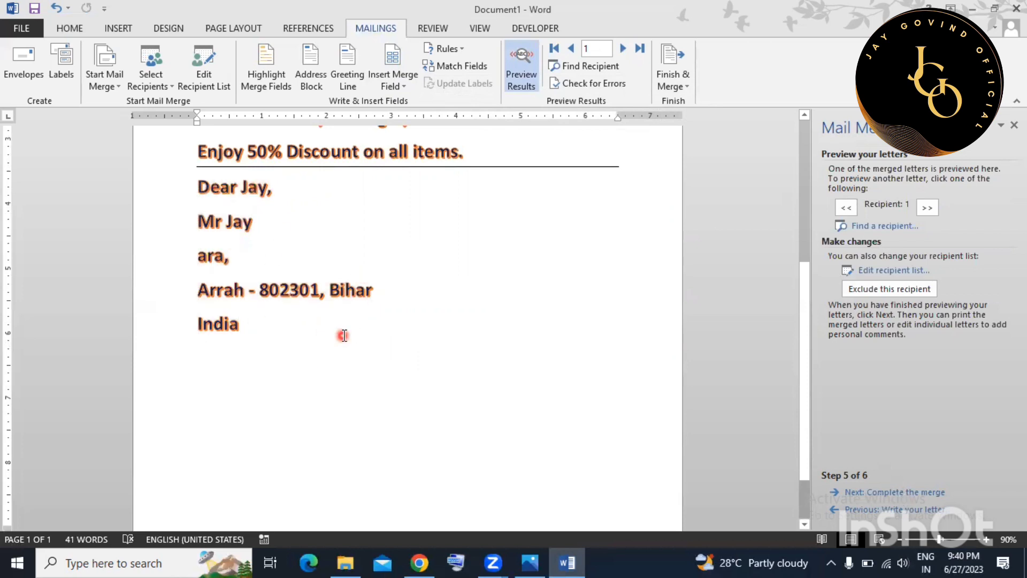
{"action": "scroll", "coordinate": [348, 340], "scroll_direction": "up", "scroll_amount": 2}
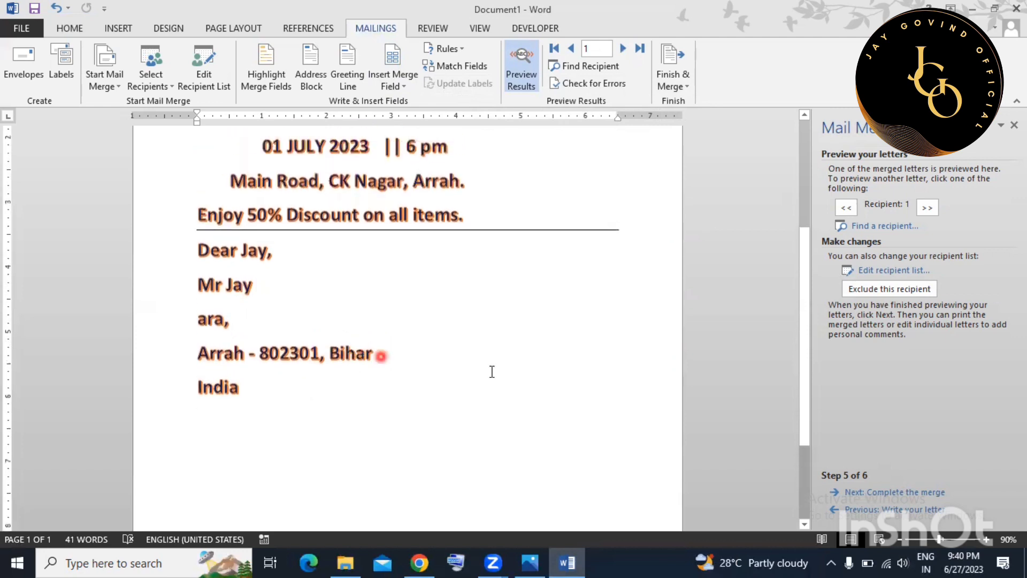
Advance the mail-merge preview through recipients 2 and 3 to recipient 4.
{"action": "left_click", "coordinate": [621, 50]}
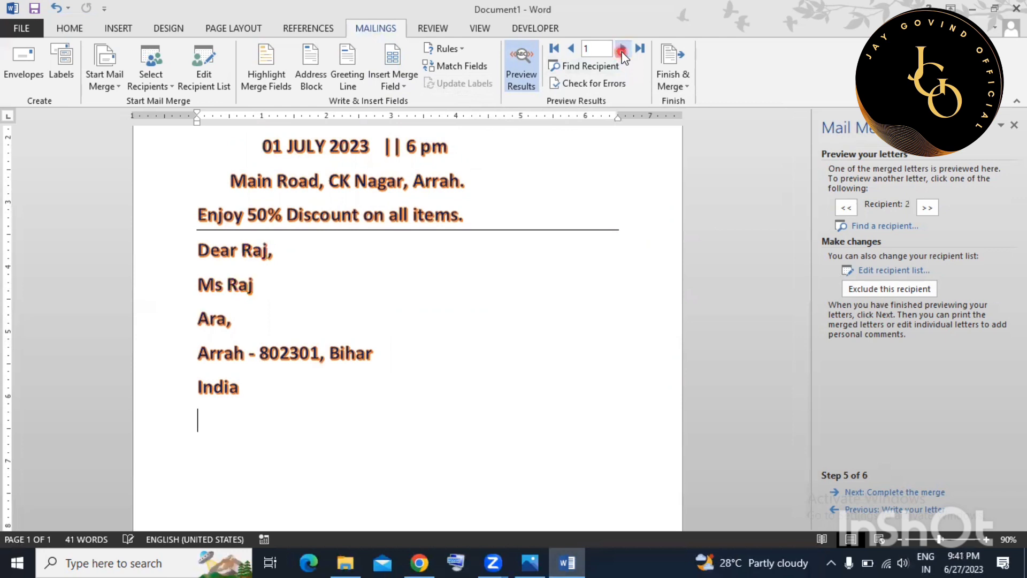
{"action": "scroll", "coordinate": [567, 316], "scroll_direction": "up", "scroll_amount": 2}
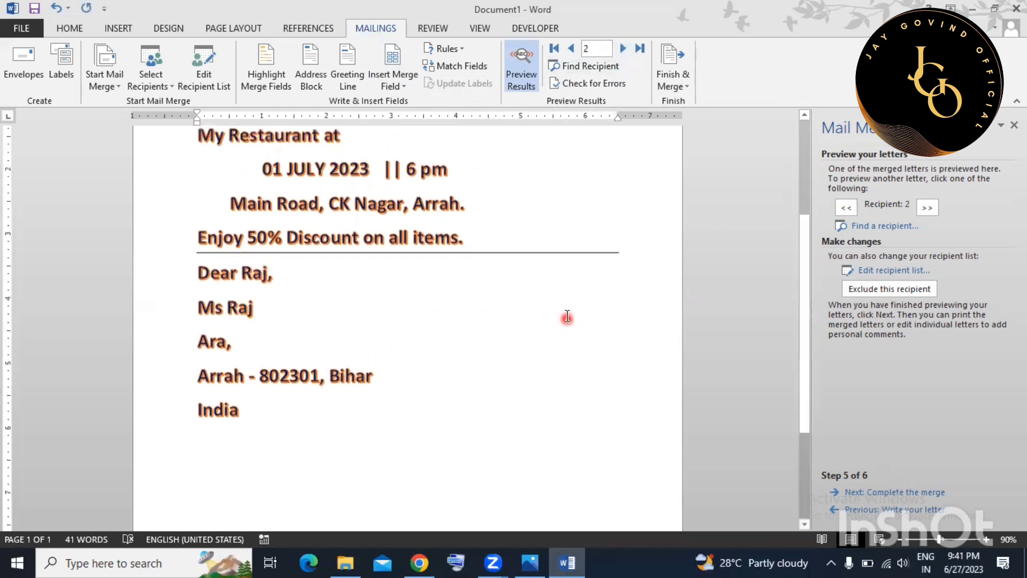
{"action": "scroll", "coordinate": [553, 301], "scroll_direction": "up", "scroll_amount": 2}
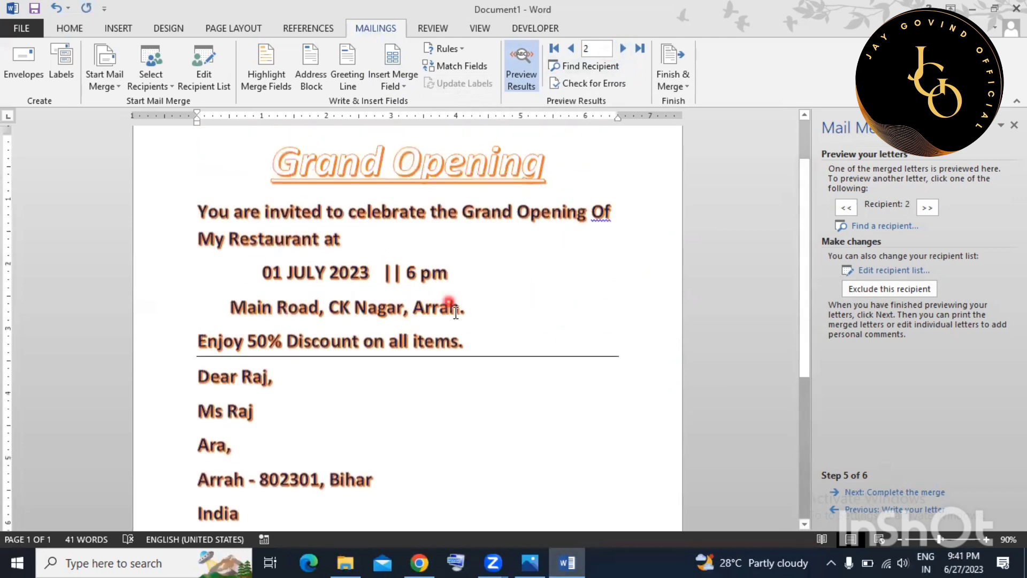
{"action": "left_click", "coordinate": [624, 50]}
{"action": "left_click", "coordinate": [624, 49]}
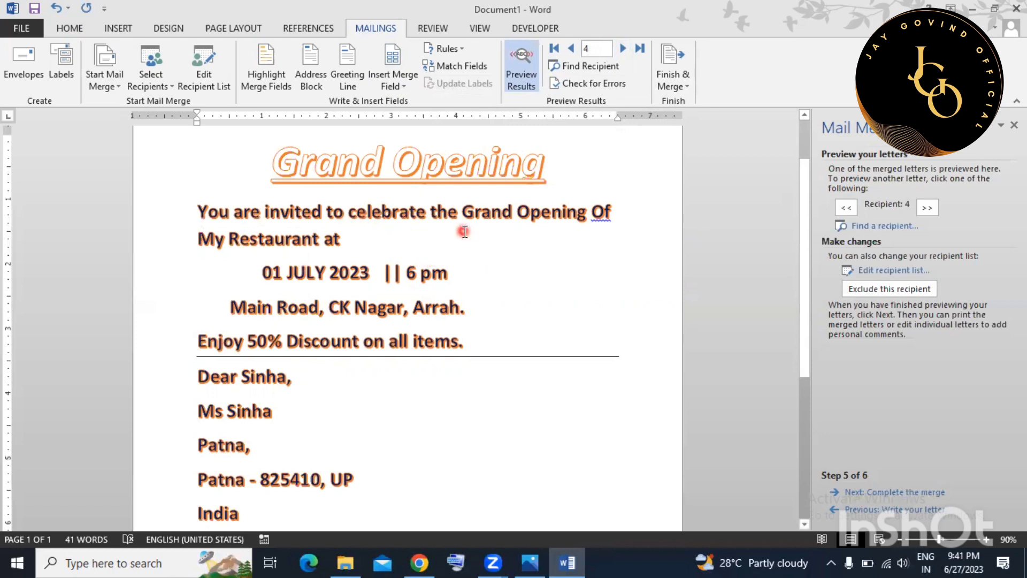
Toggle Preview Results off to show raw merge fields, then back on for recipient data.
{"action": "left_click", "coordinate": [531, 79]}
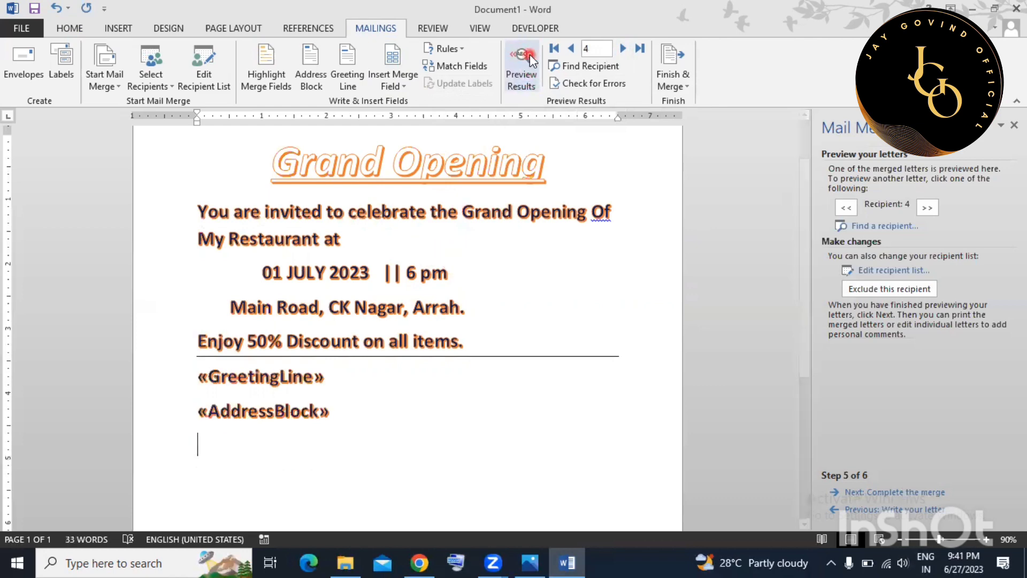
{"action": "left_click", "coordinate": [531, 59]}
{"action": "left_click", "coordinate": [526, 315]}
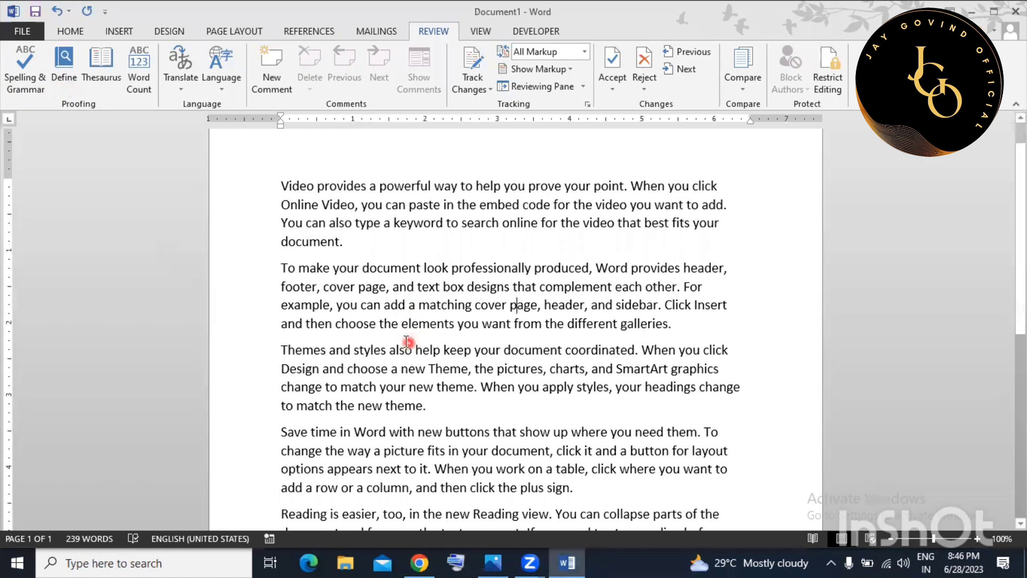
Delete one letter each from matching, video, and, your to make maching, vido, nd, yor.
{"action": "left_click", "coordinate": [690, 365]}
{"action": "key", "text": "BackSpace"}
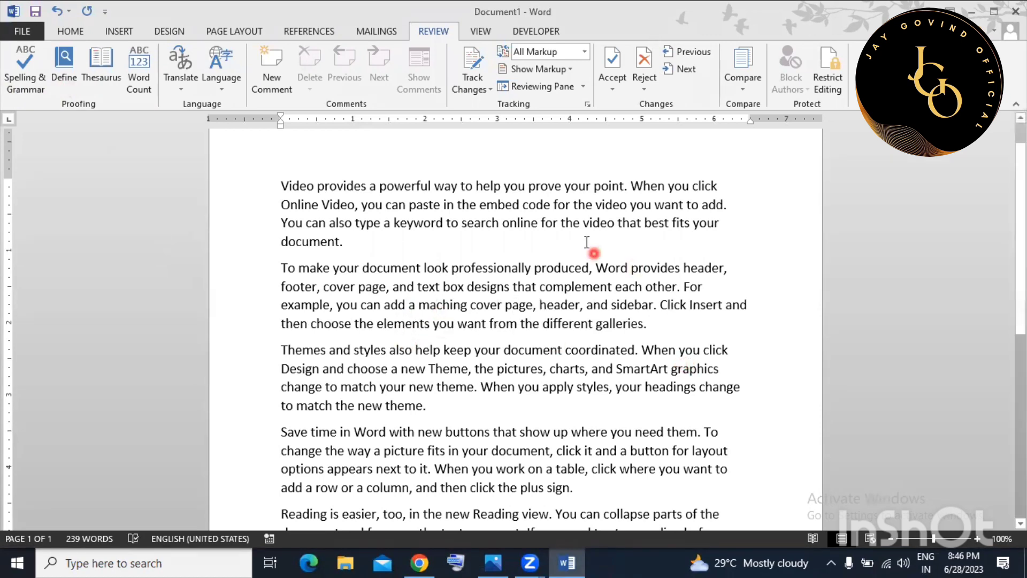
{"action": "left_click", "coordinate": [607, 224]}
{"action": "key", "text": "BackSpace"}
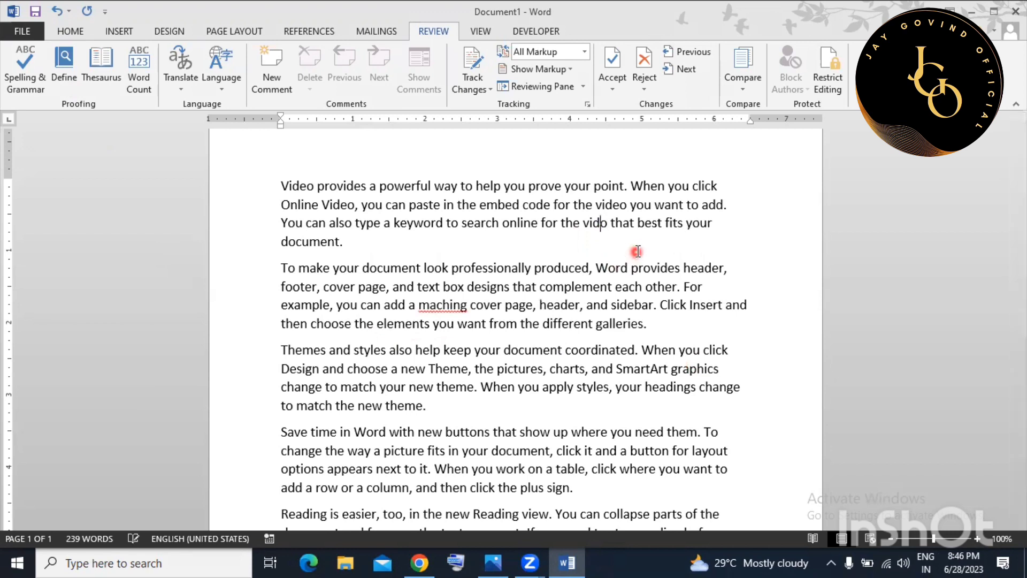
{"action": "left_click", "coordinate": [606, 448]}
{"action": "key", "text": "BackSpace"}
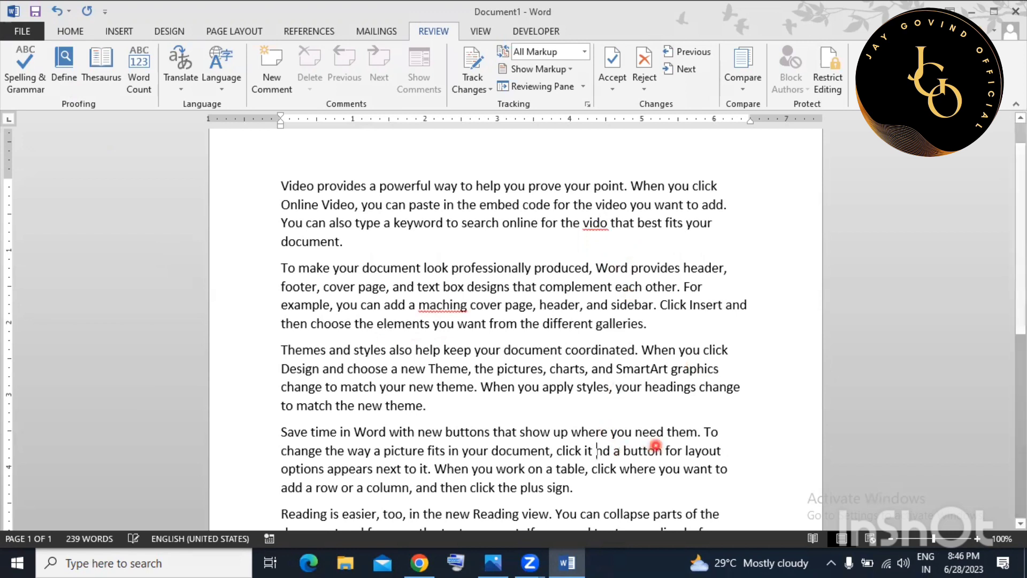
{"action": "left_click", "coordinate": [400, 387]}
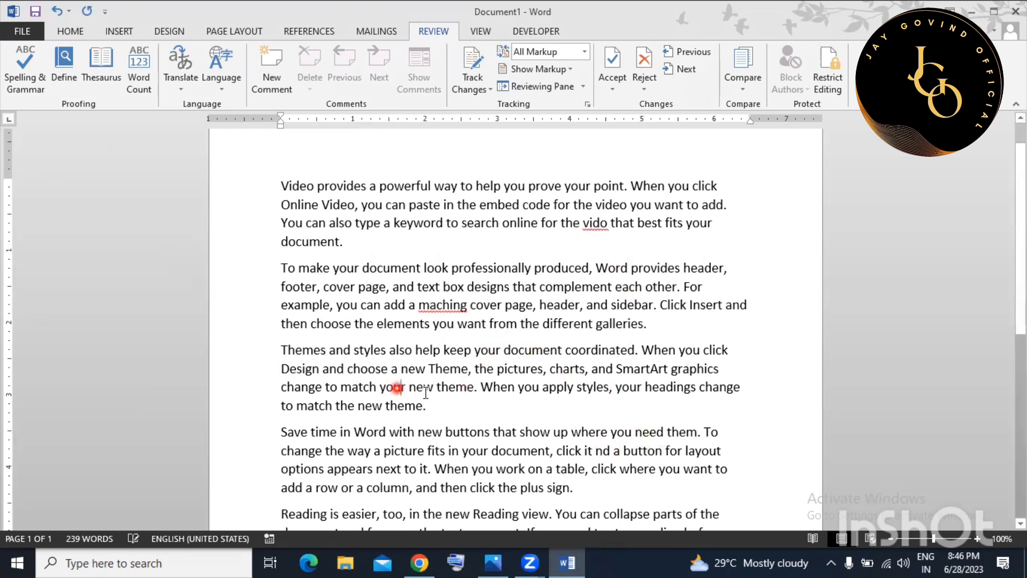
{"action": "key", "text": "BackSpace"}
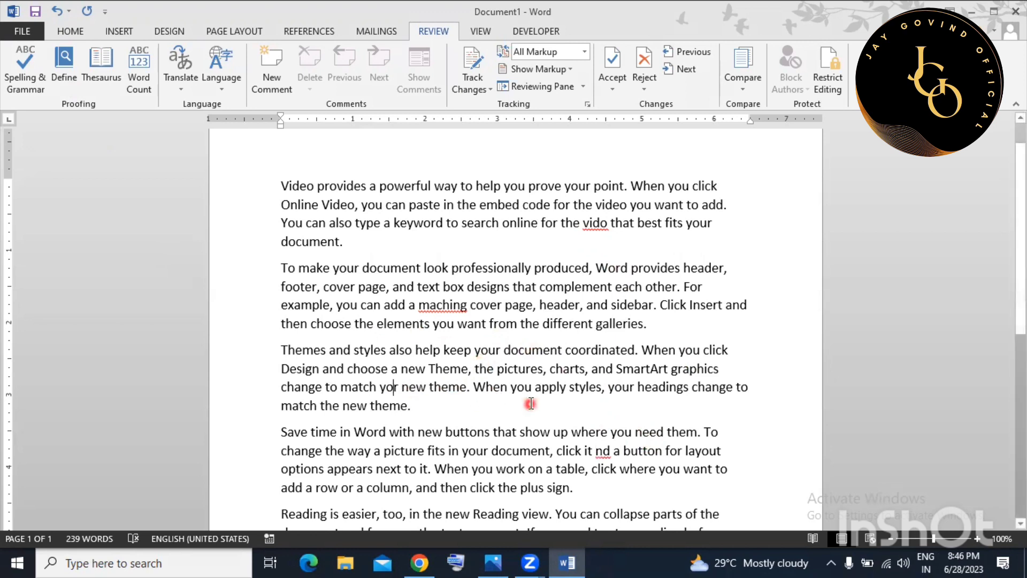
{"action": "left_click", "coordinate": [533, 407]}
{"action": "left_click_drag", "start_coordinate": [581, 221], "coordinate": [637, 223]}
{"action": "left_click", "coordinate": [554, 305]}
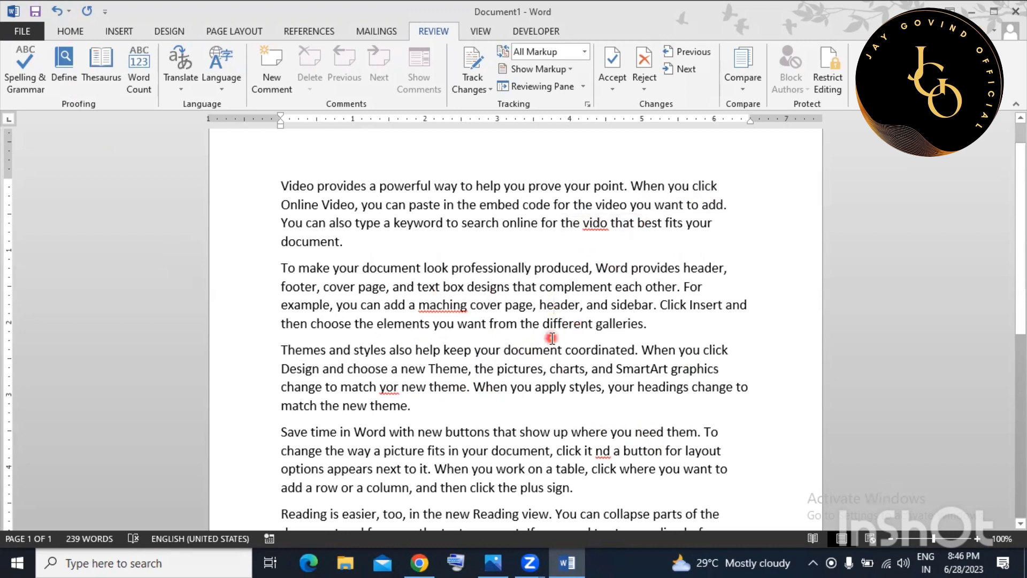
Run Spelling & Grammar, changing maching→matching, yor→your, nd→ND and vido→video.
{"action": "left_click", "coordinate": [32, 83]}
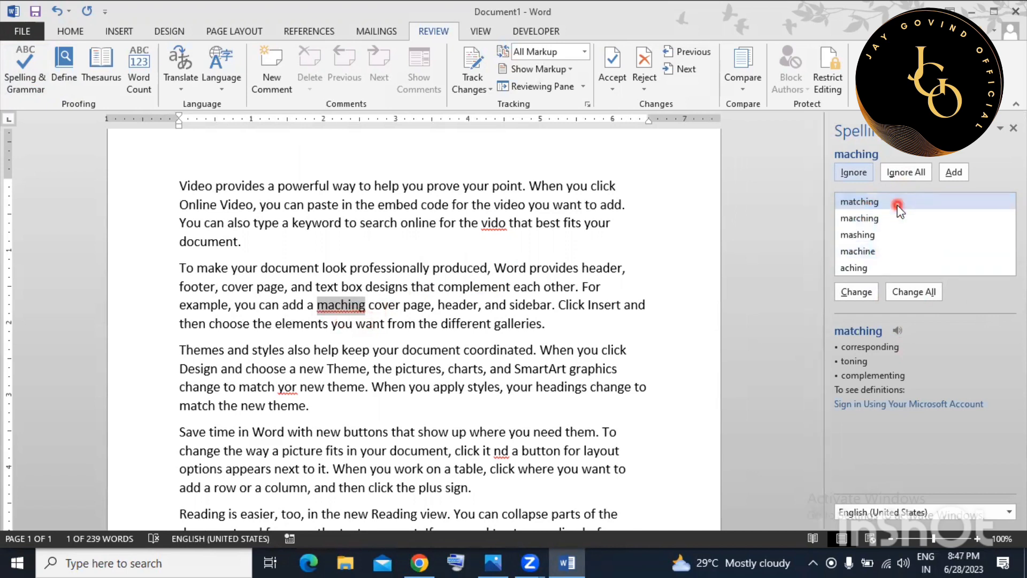
{"action": "left_click", "coordinate": [861, 291]}
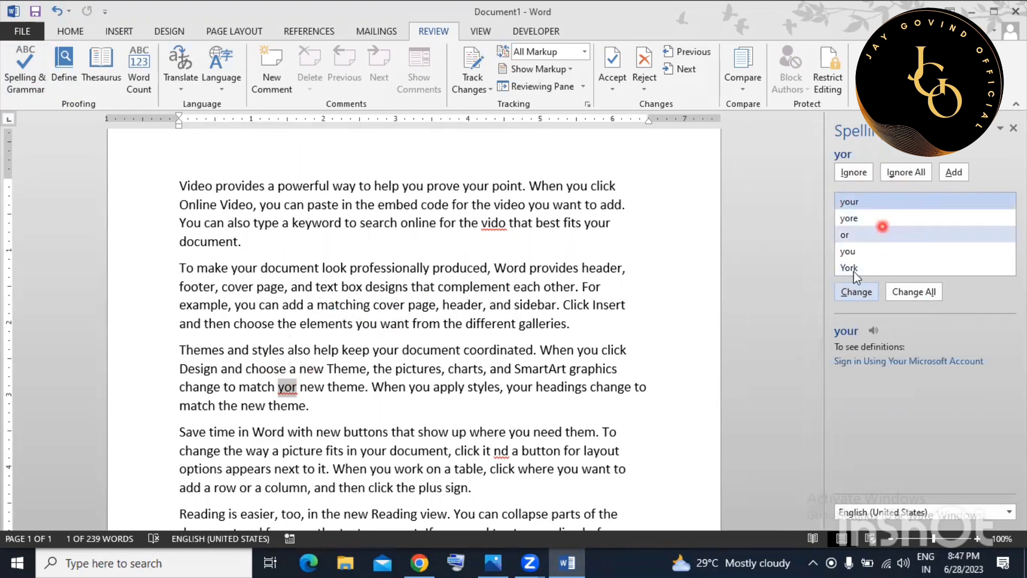
{"action": "left_click", "coordinate": [853, 292]}
{"action": "left_click", "coordinate": [854, 293]}
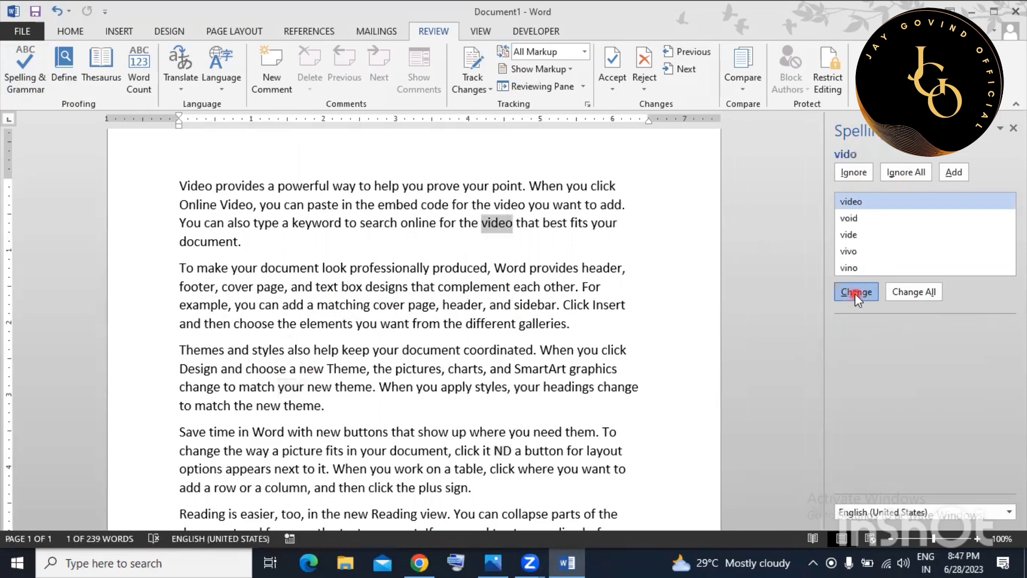
{"action": "left_click", "coordinate": [855, 293]}
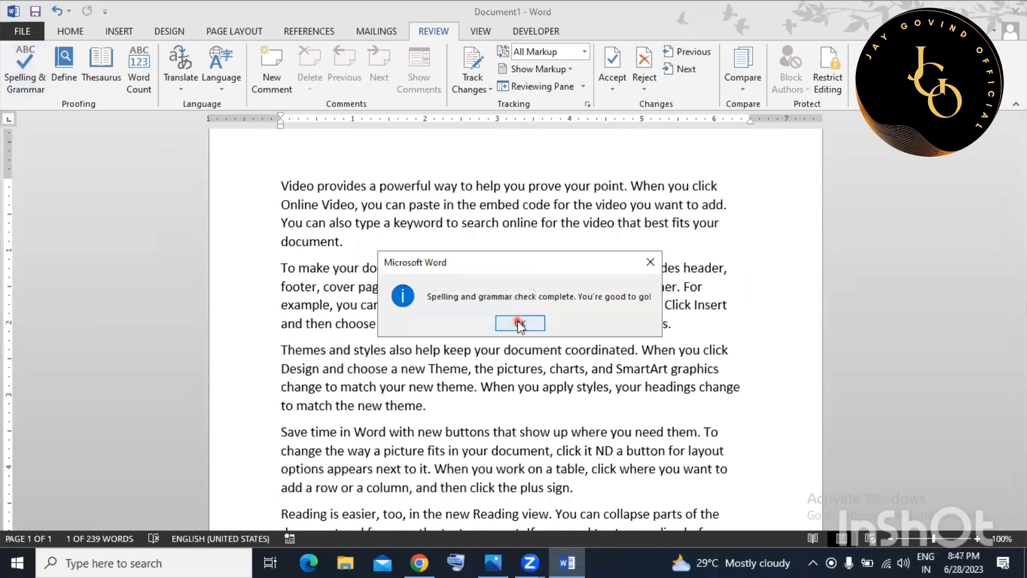
{"action": "left_click", "coordinate": [518, 323]}
Add a new line after the first paragraph containing a person's first name and surname.
{"action": "key", "text": "Return"}
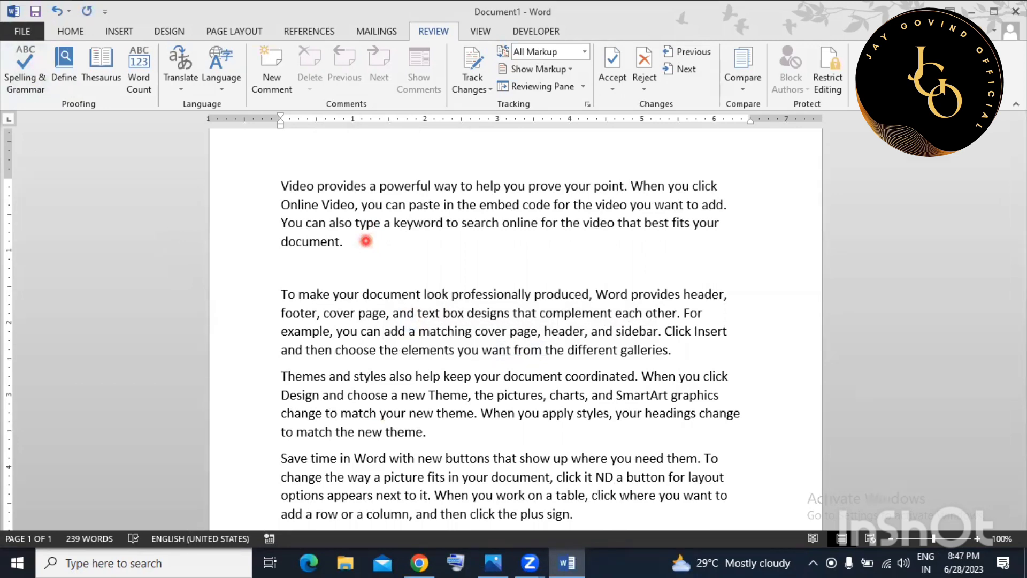
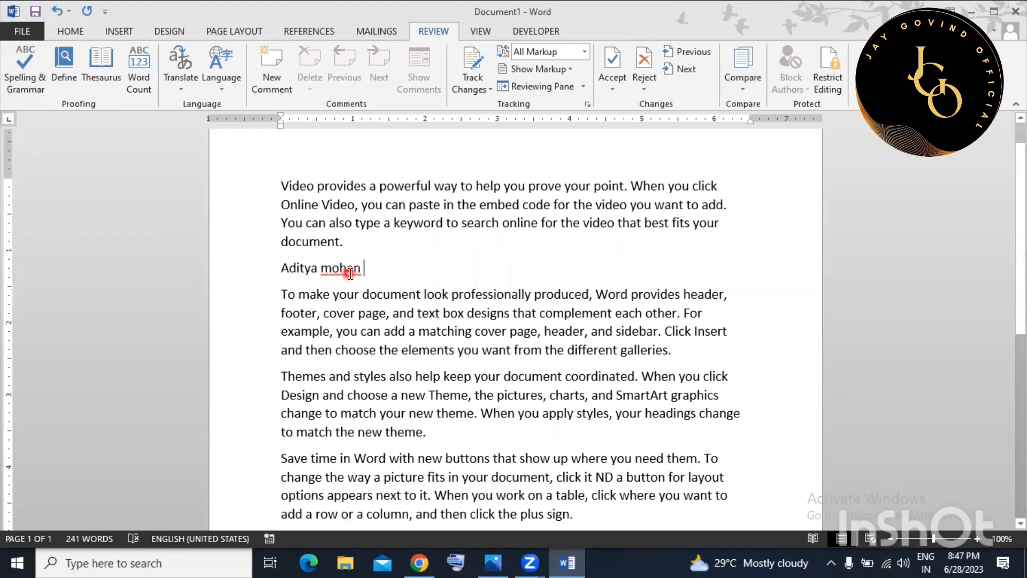
During a spelling check, extend the surname and add it to the dictionary.
{"action": "left_click", "coordinate": [36, 77]}
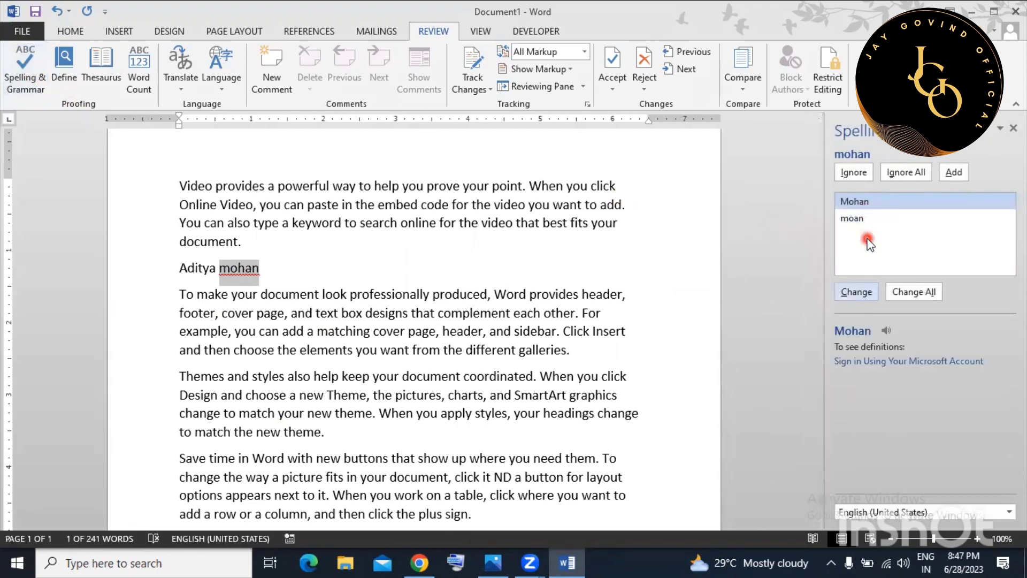
{"action": "left_click", "coordinate": [332, 268]}
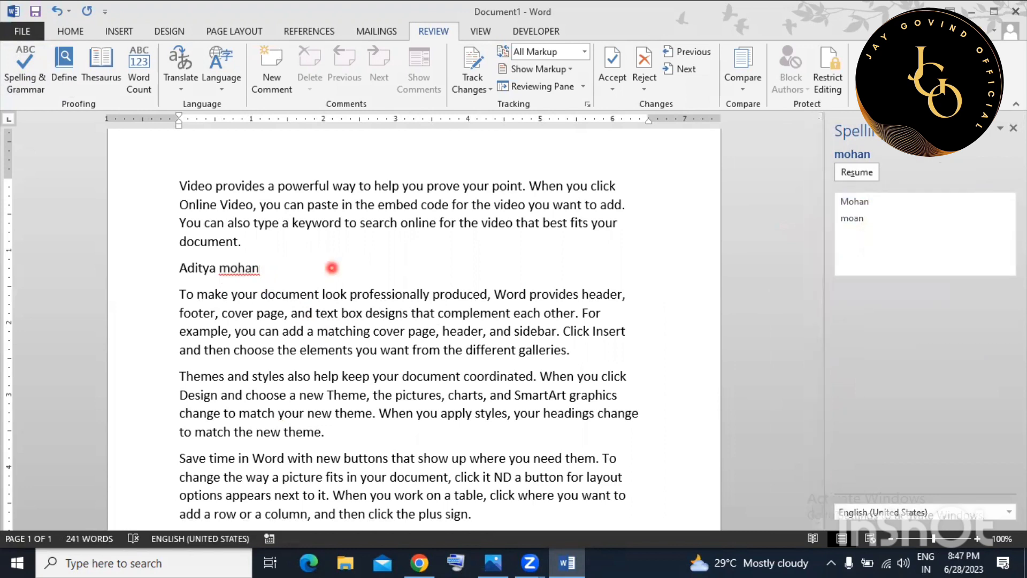
{"action": "type", "text": "ram"}
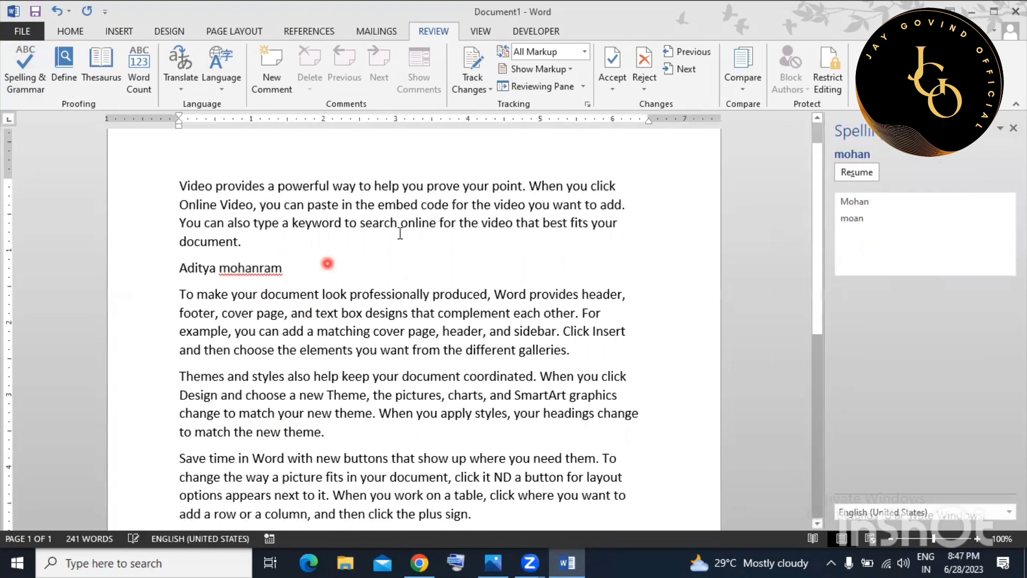
{"action": "left_click", "coordinate": [860, 173]}
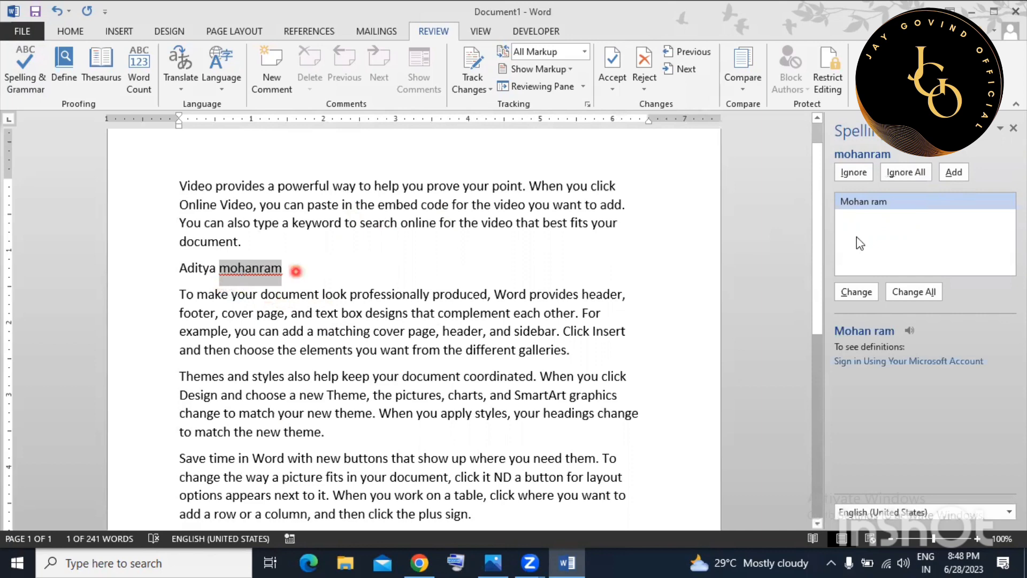
{"action": "left_click", "coordinate": [955, 172]}
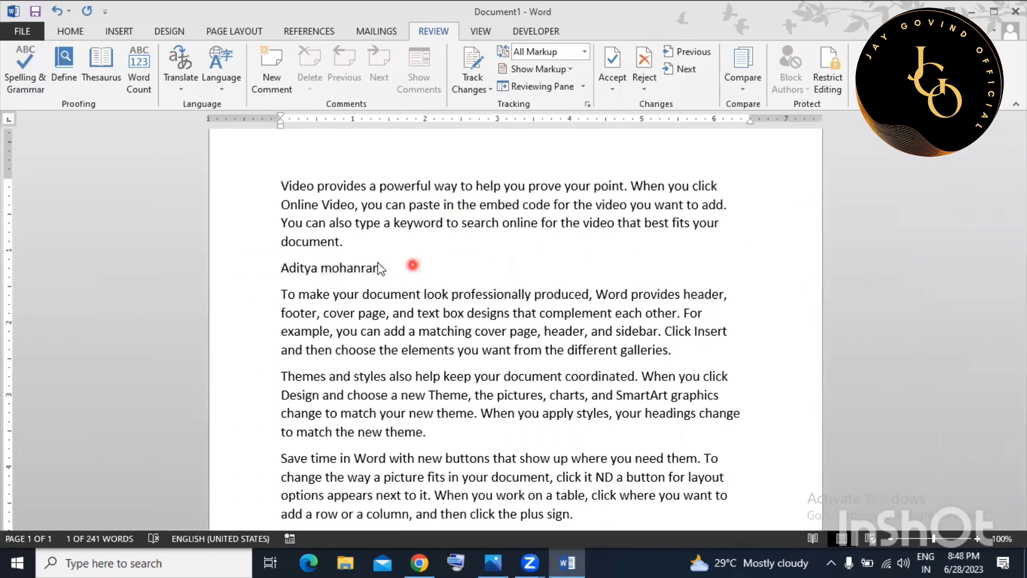
{"action": "left_click", "coordinate": [522, 323]}
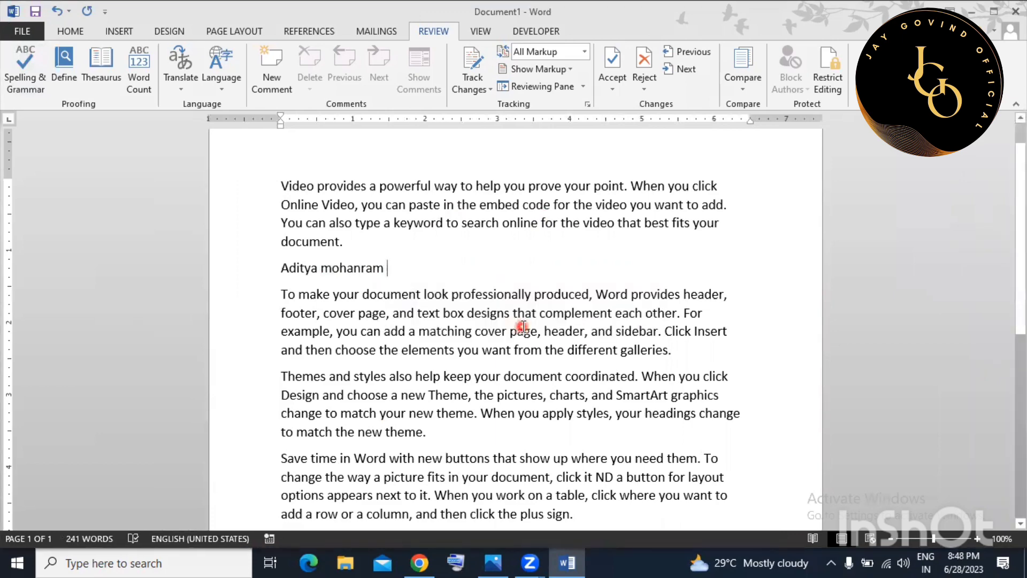
Append the capitalised surname after 'theme.' at the end of the third paragraph.
{"action": "scroll", "coordinate": [523, 326], "scroll_direction": "down", "scroll_amount": 3}
{"action": "left_click", "coordinate": [474, 359]}
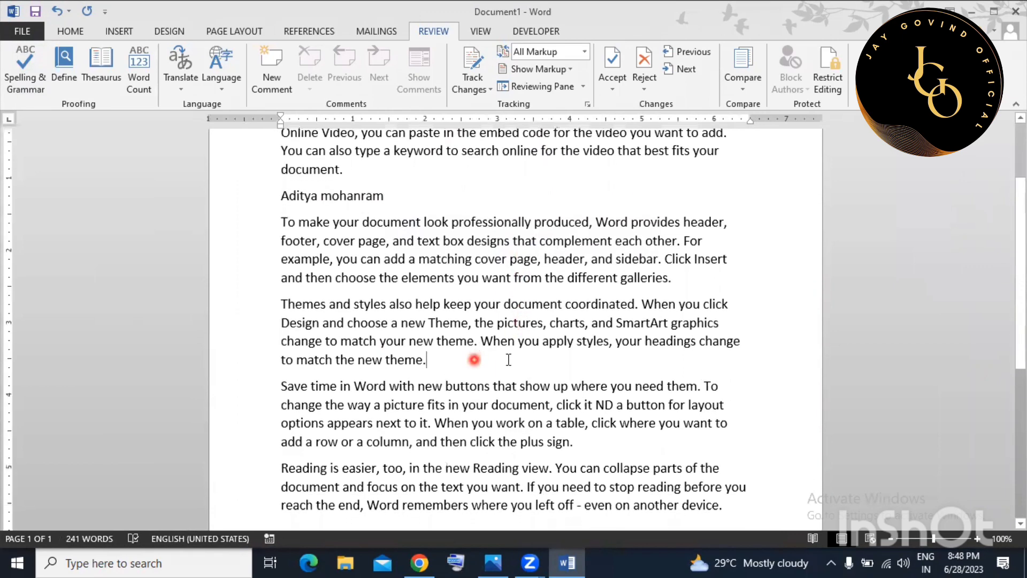
{"action": "left_click", "coordinate": [508, 360]}
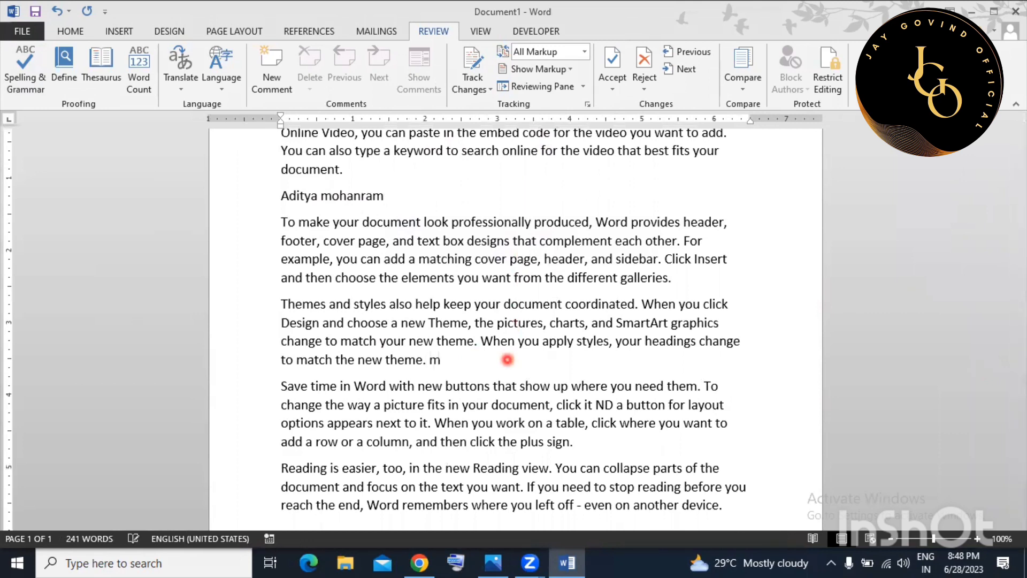
{"action": "type", "text": "theme. Mohanram"}
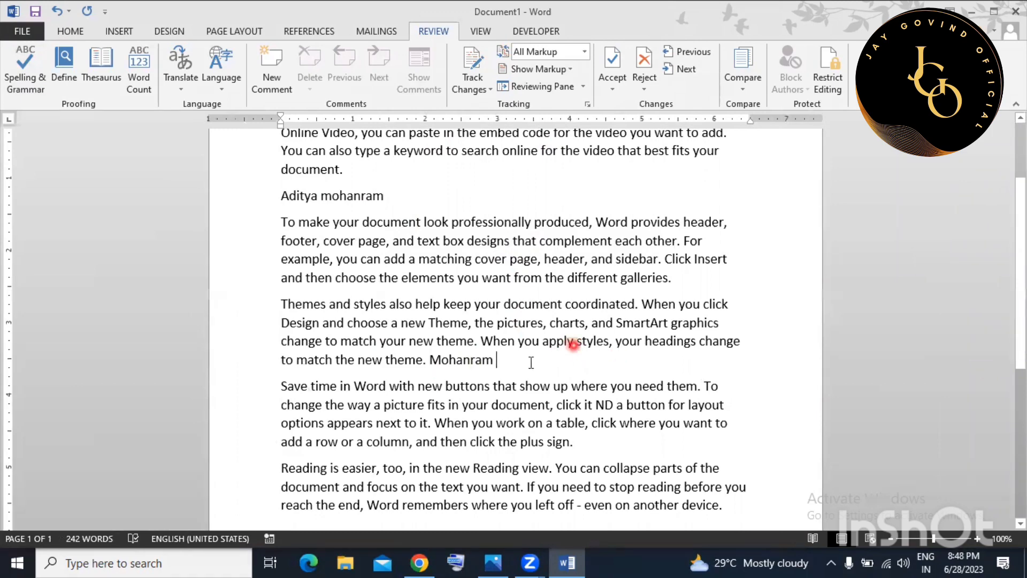
{"action": "scroll", "coordinate": [464, 371], "scroll_direction": "up", "scroll_amount": 2}
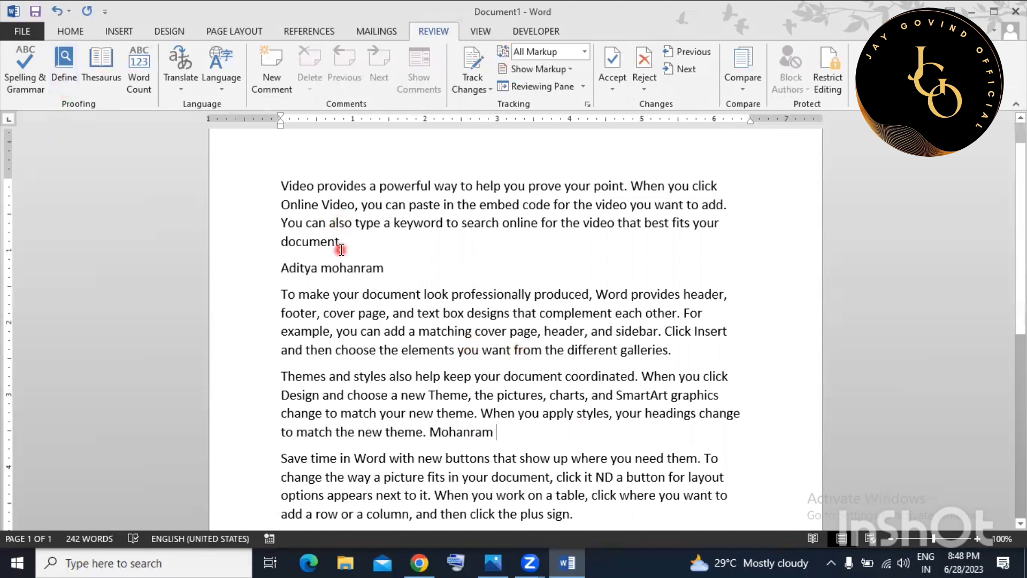
Look up the definition of 'document' in the Dictionary pane, then close it.
{"action": "left_click_drag", "start_coordinate": [362, 294], "coordinate": [417, 291]}
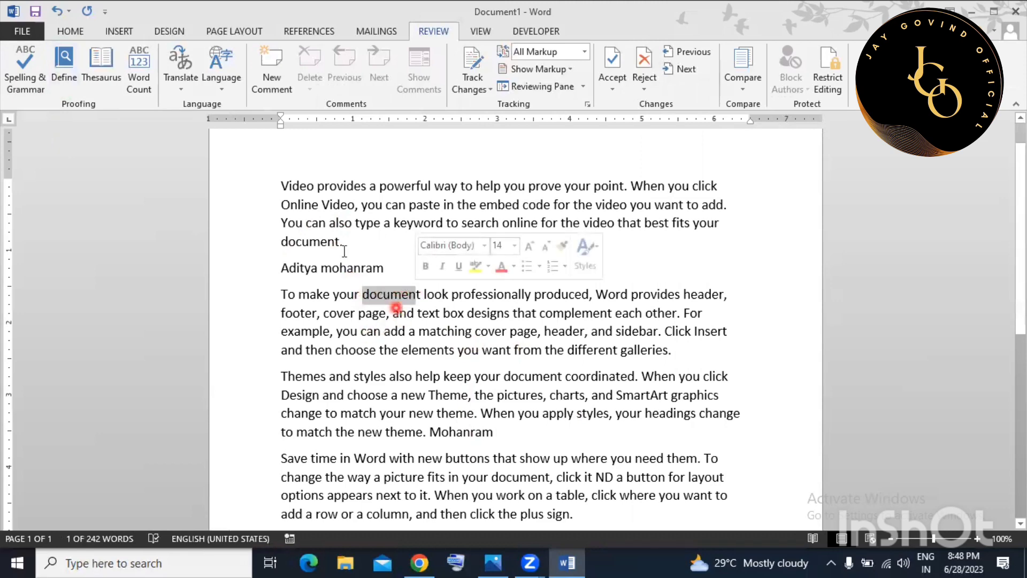
{"action": "left_click", "coordinate": [66, 74]}
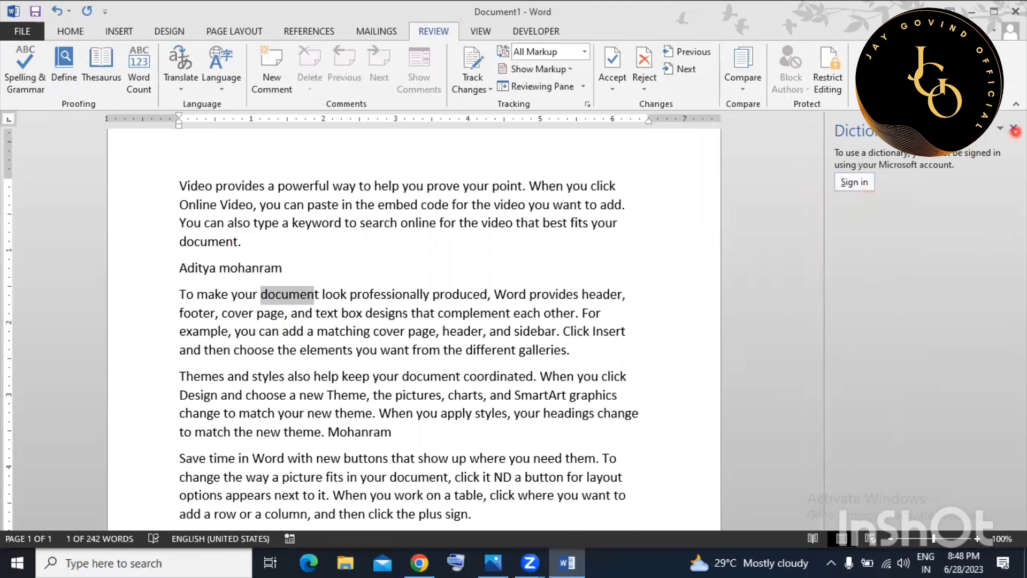
{"action": "left_click", "coordinate": [1014, 129]}
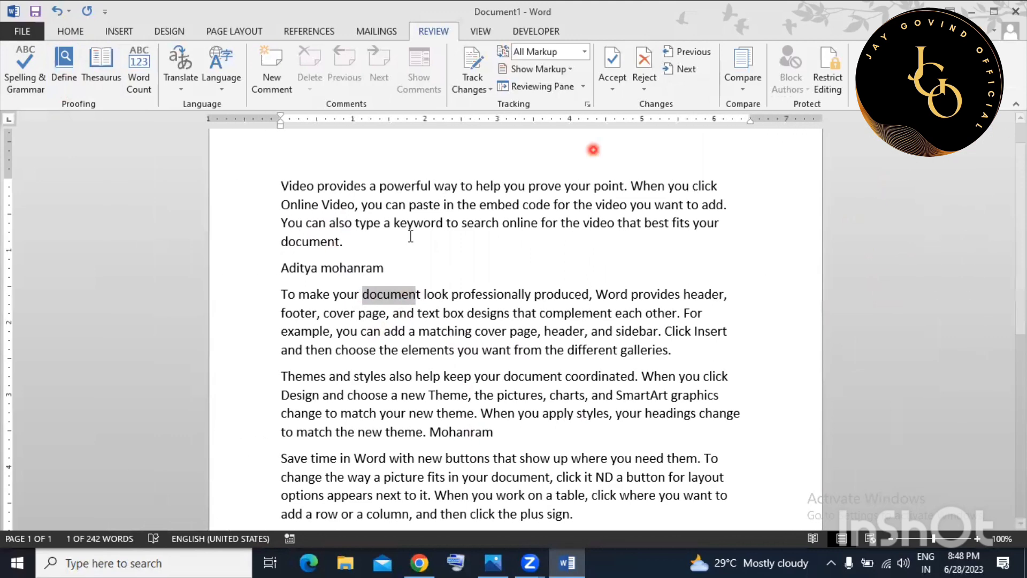
Show Thesaurus synonyms for 'document' such as text, file, article, essay and record.
{"action": "left_click_drag", "start_coordinate": [363, 295], "coordinate": [420, 295]}
{"action": "left_click", "coordinate": [101, 66]}
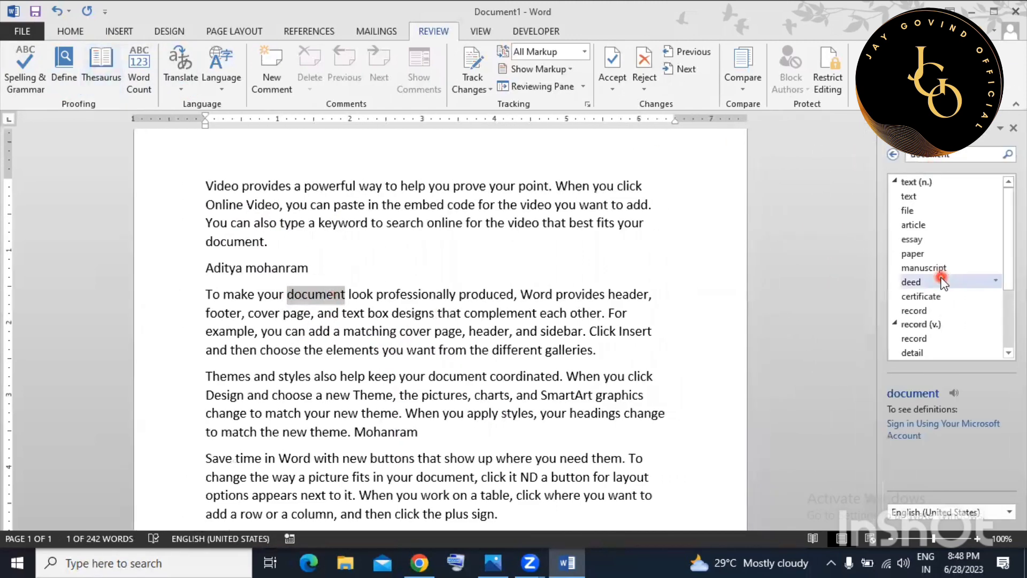
{"action": "scroll", "coordinate": [941, 281], "scroll_direction": "down", "scroll_amount": 3}
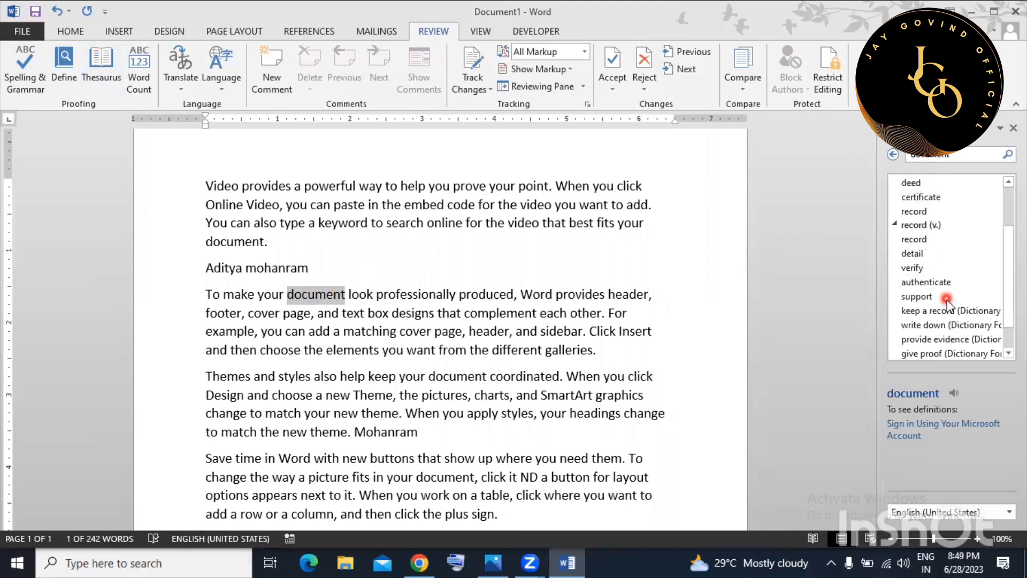
{"action": "scroll", "coordinate": [944, 299], "scroll_direction": "up", "scroll_amount": 3}
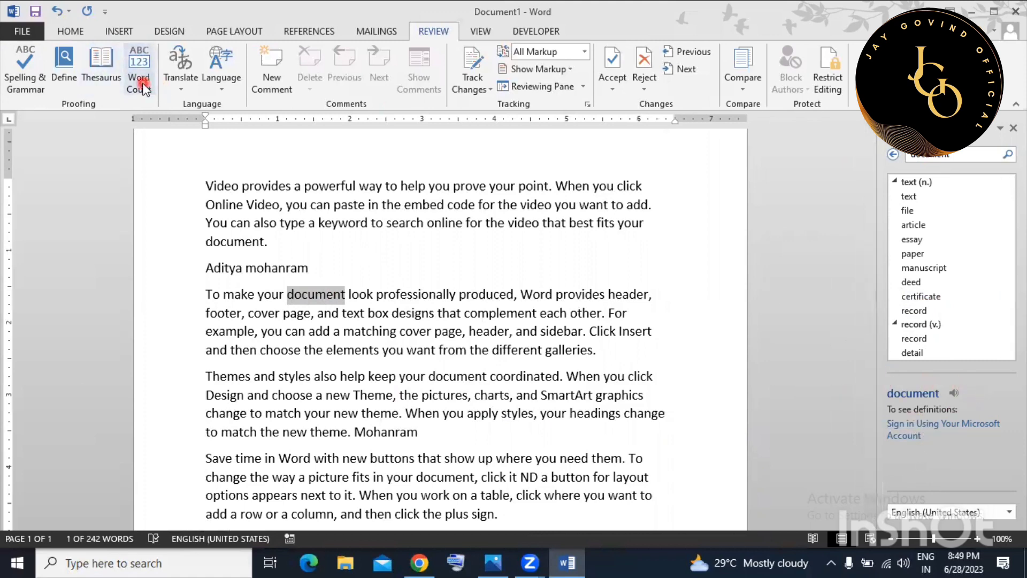
Close the Thesaurus and review Word Count: 242 words, 6 paragraphs, 20 lines.
{"action": "left_click", "coordinate": [1013, 127]}
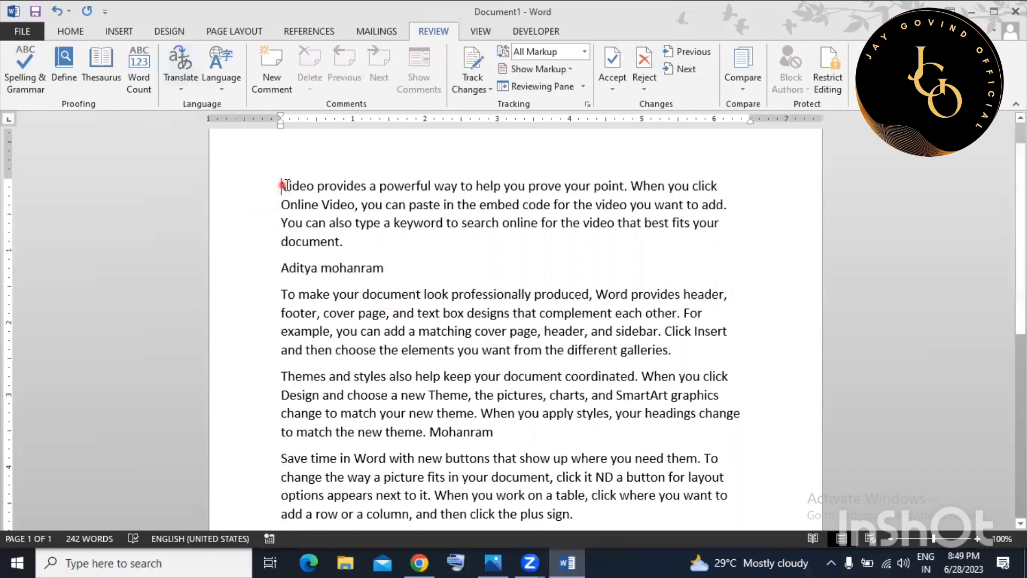
{"action": "left_click_drag", "start_coordinate": [281, 185], "coordinate": [309, 185]}
{"action": "left_click", "coordinate": [402, 266]}
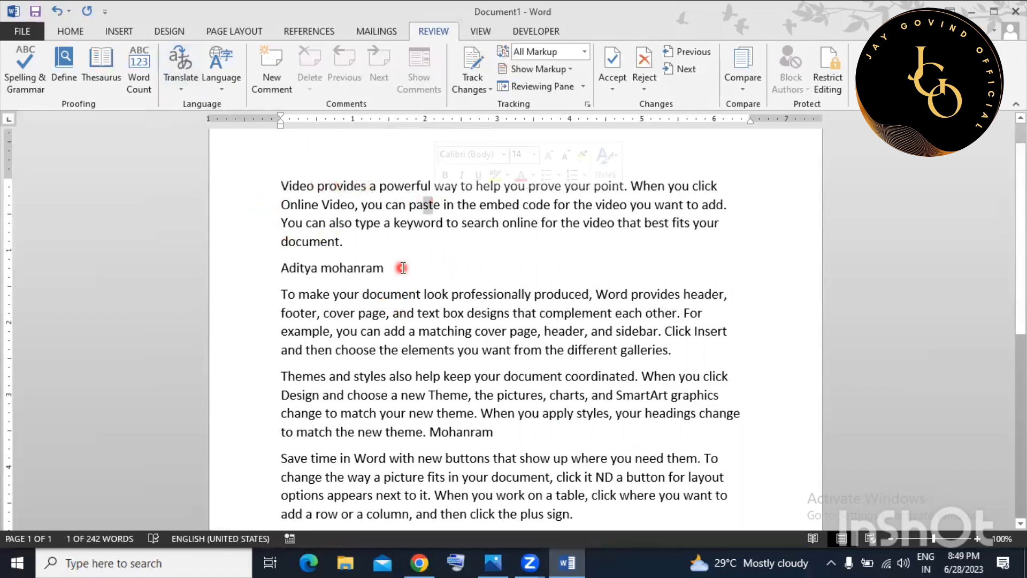
{"action": "left_click", "coordinate": [152, 86]}
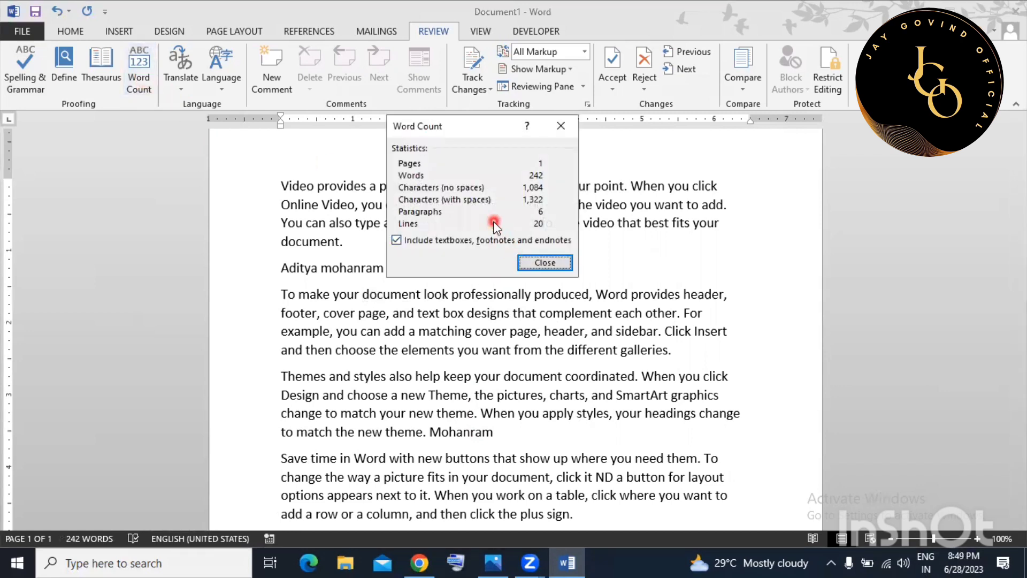
{"action": "left_click_drag", "start_coordinate": [463, 122], "coordinate": [450, 143]}
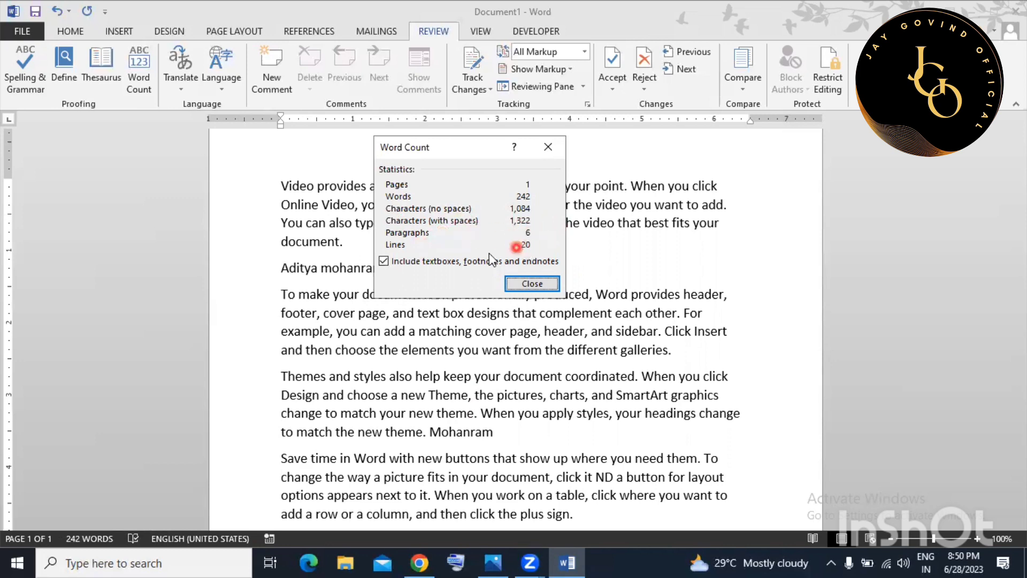
{"action": "left_click", "coordinate": [547, 283]}
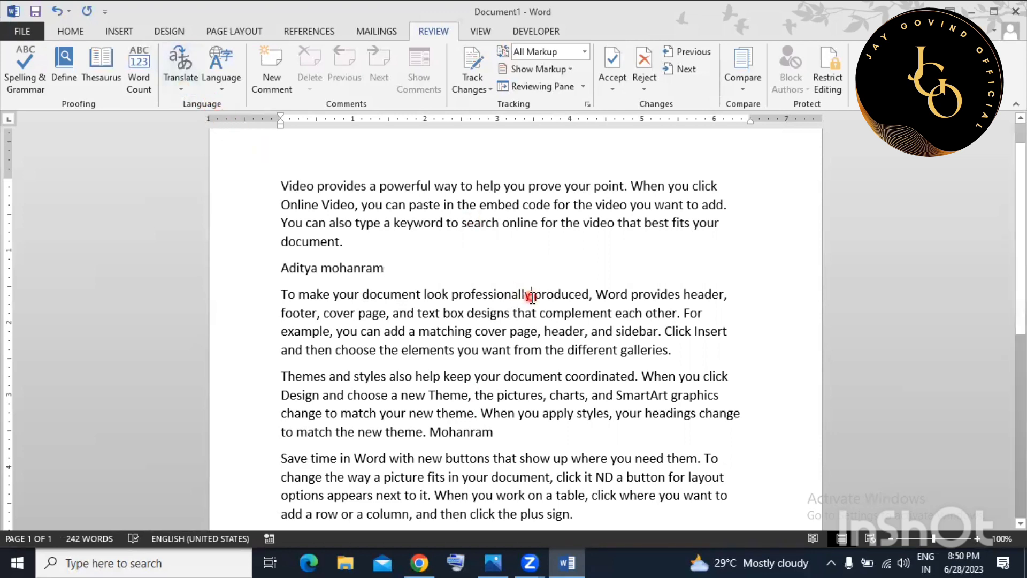
Set whole-document translation from English (United States) to Hindi, then dismiss the prompt without sending.
{"action": "left_click_drag", "start_coordinate": [280, 187], "coordinate": [338, 237]}
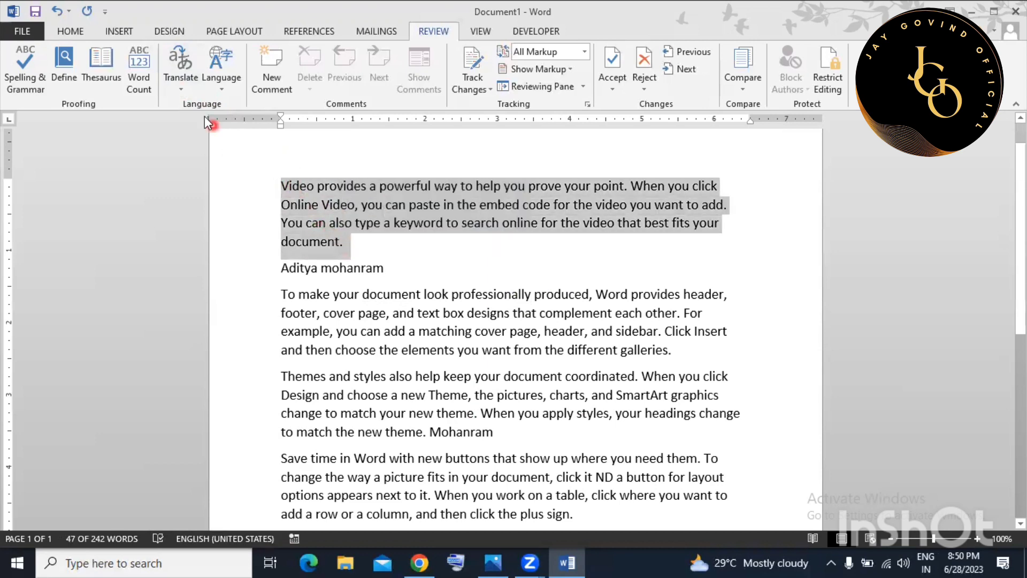
{"action": "left_click", "coordinate": [185, 76]}
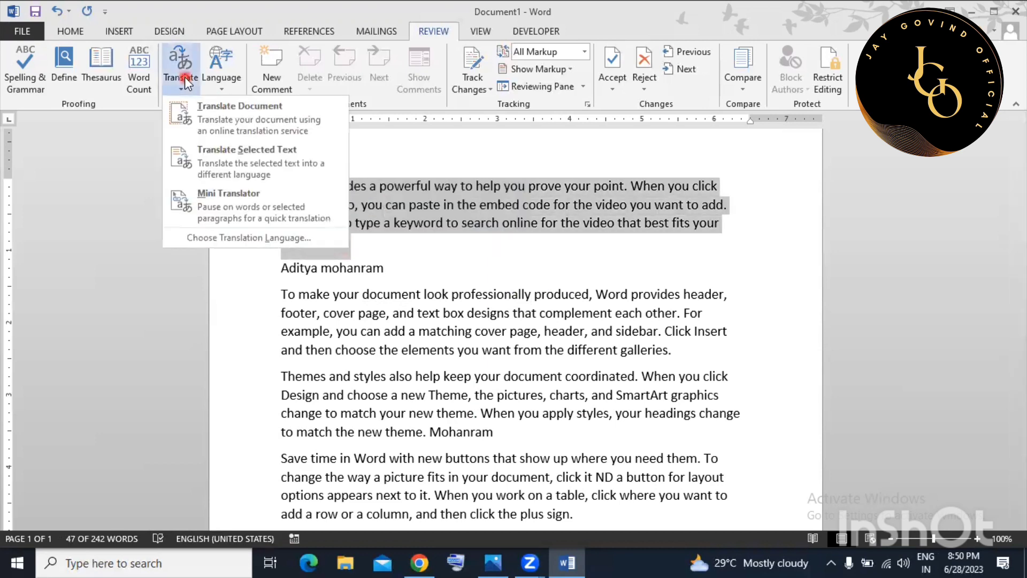
{"action": "left_click", "coordinate": [262, 130]}
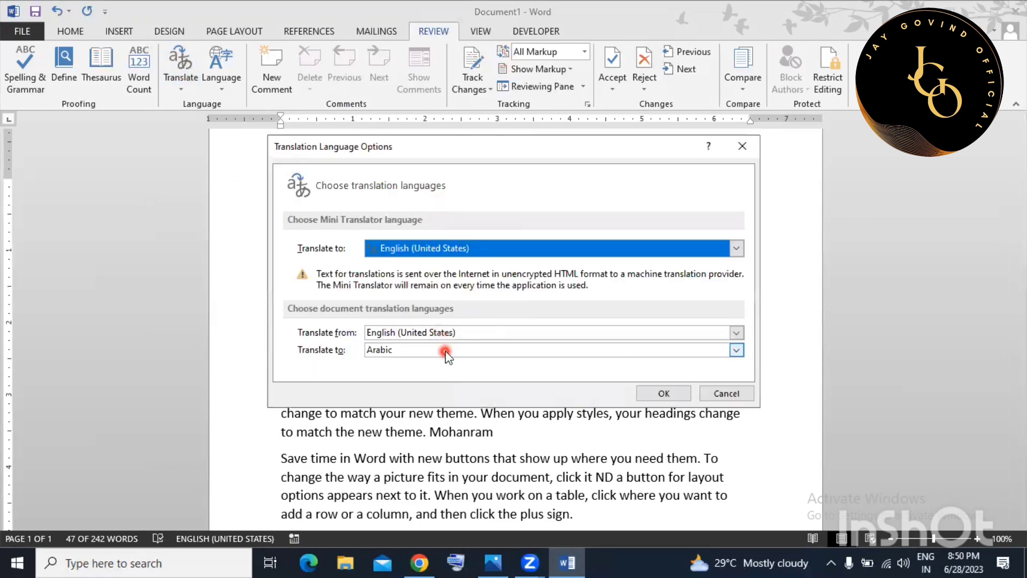
{"action": "left_click", "coordinate": [445, 352]}
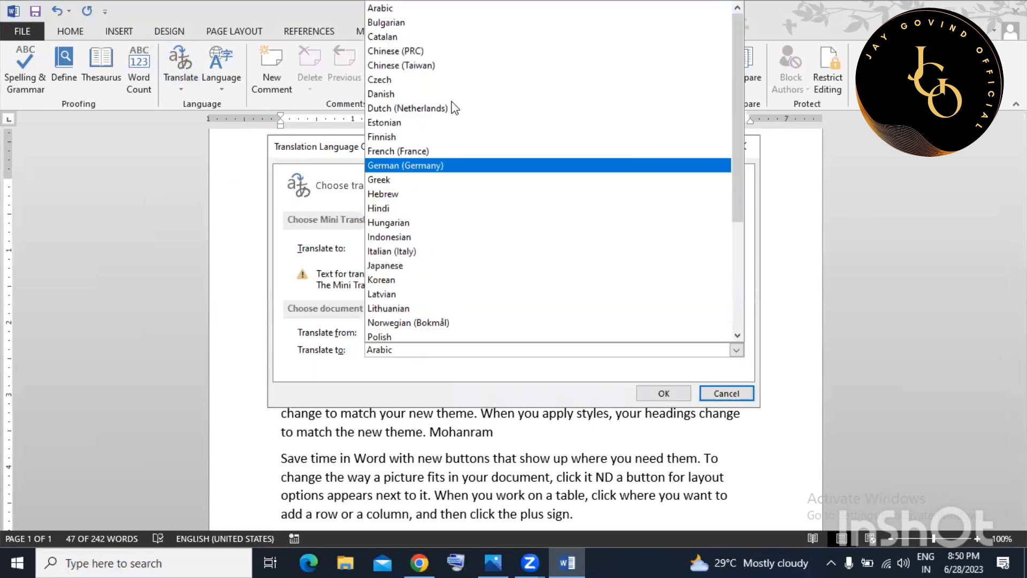
{"action": "left_click", "coordinate": [466, 208]}
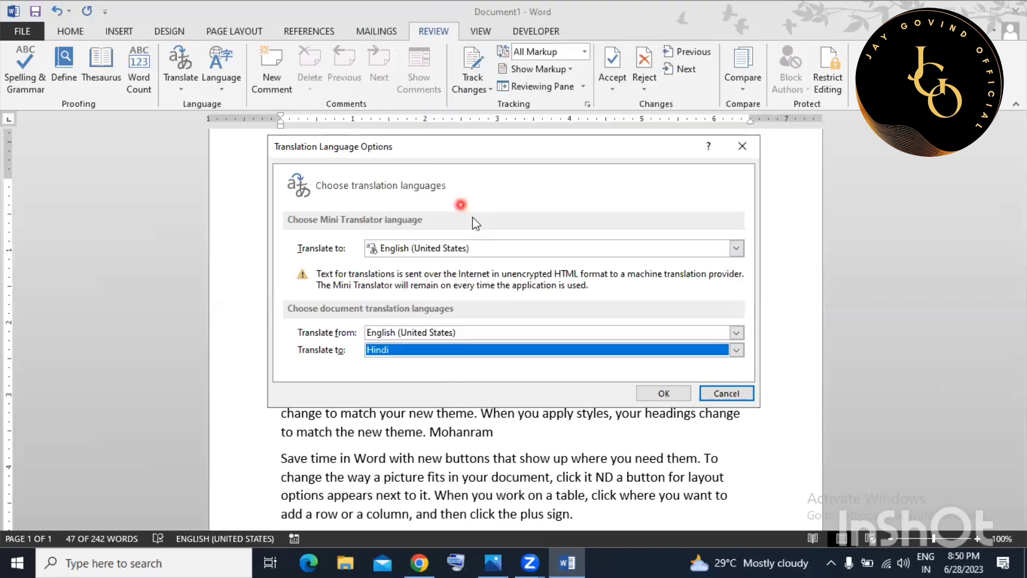
{"action": "left_click", "coordinate": [665, 395]}
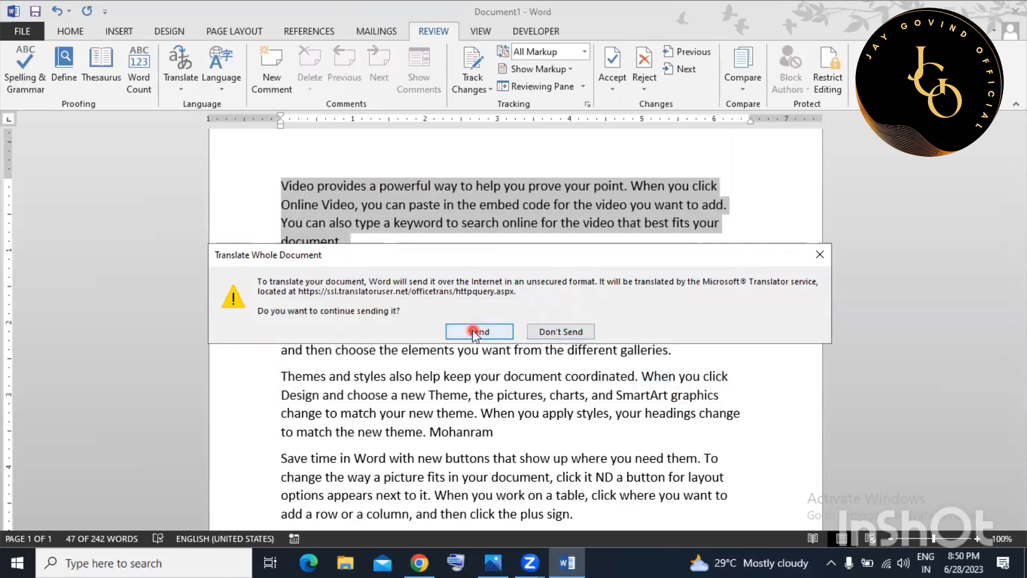
{"action": "left_click", "coordinate": [820, 254]}
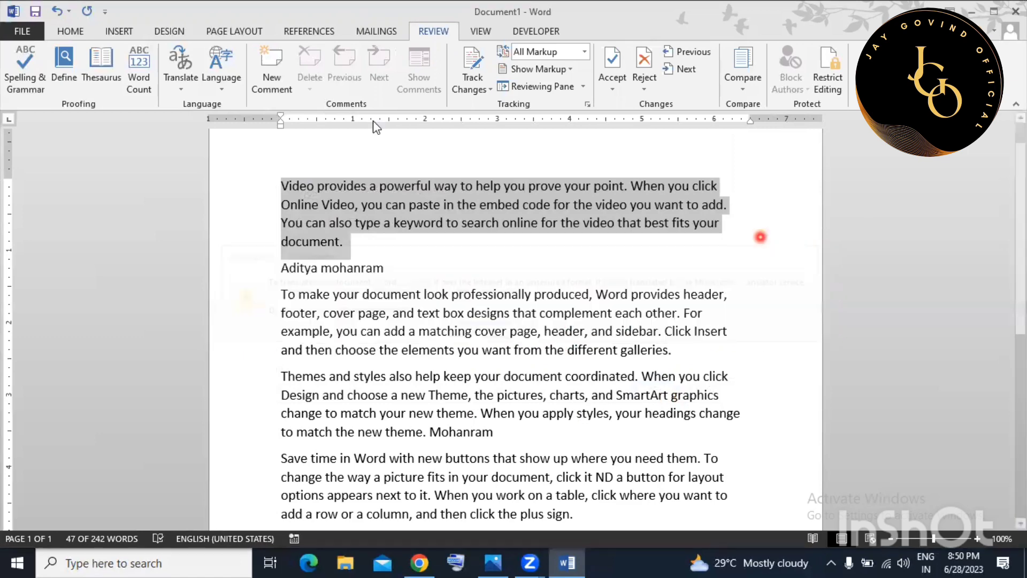
Turn on the Mini Translator and clear the paragraph selection.
{"action": "left_click", "coordinate": [182, 80]}
{"action": "left_click", "coordinate": [236, 191]}
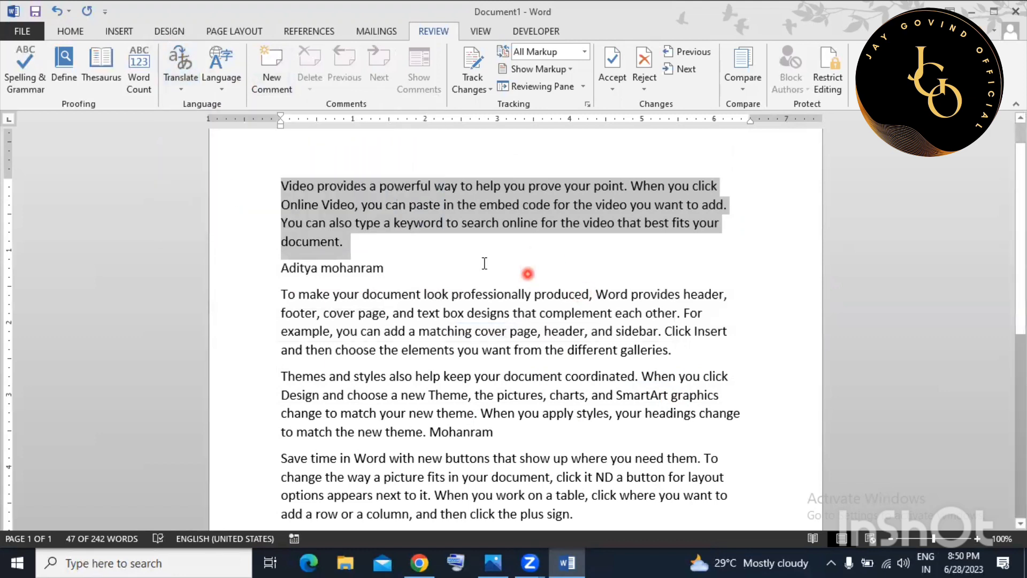
{"action": "left_click", "coordinate": [386, 243]}
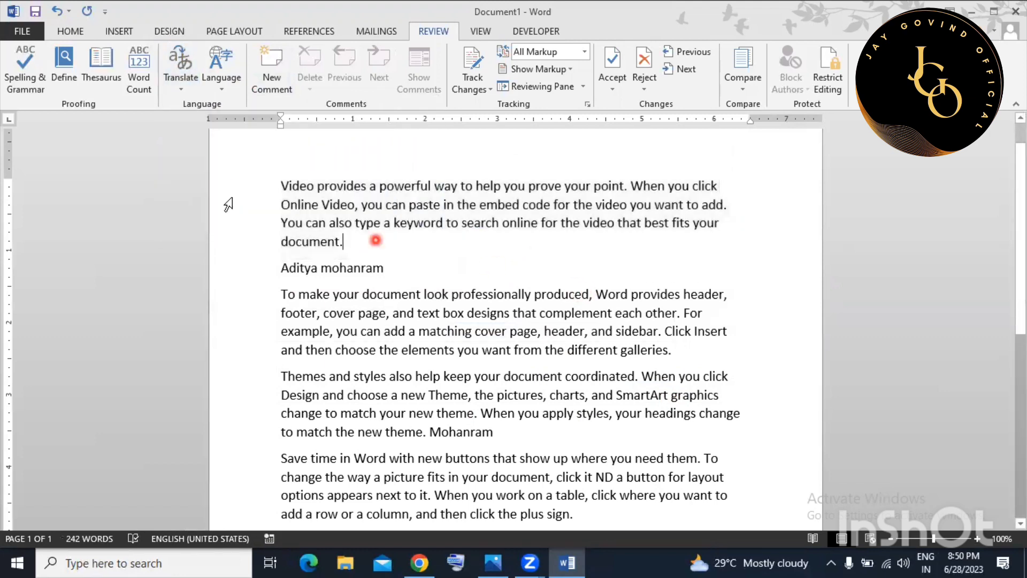
Translate the selected first paragraph into Hindi in the Research pane using Translation.
{"action": "left_click_drag", "start_coordinate": [282, 185], "coordinate": [345, 242]}
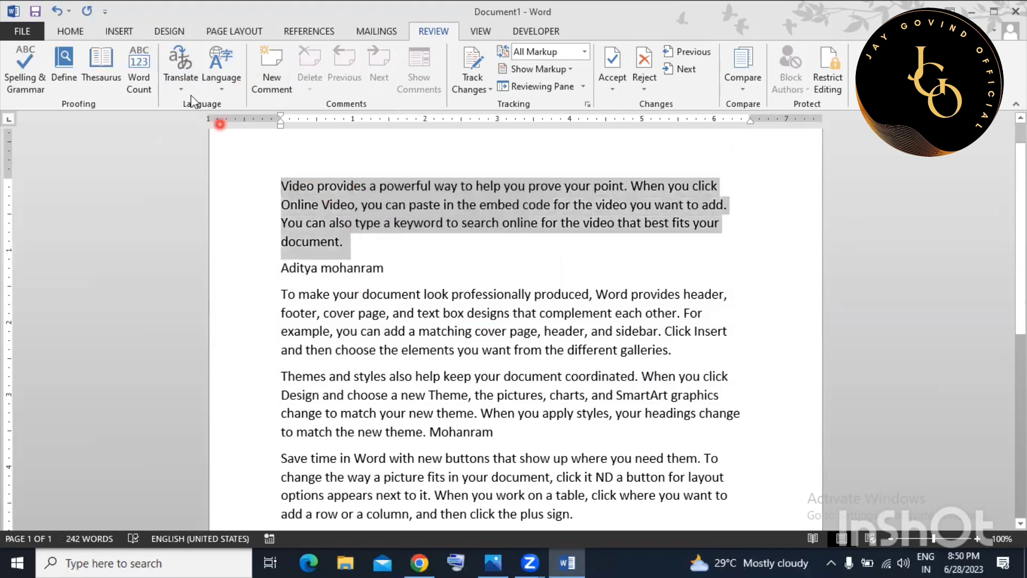
{"action": "left_click", "coordinate": [180, 82]}
{"action": "left_click", "coordinate": [216, 162]}
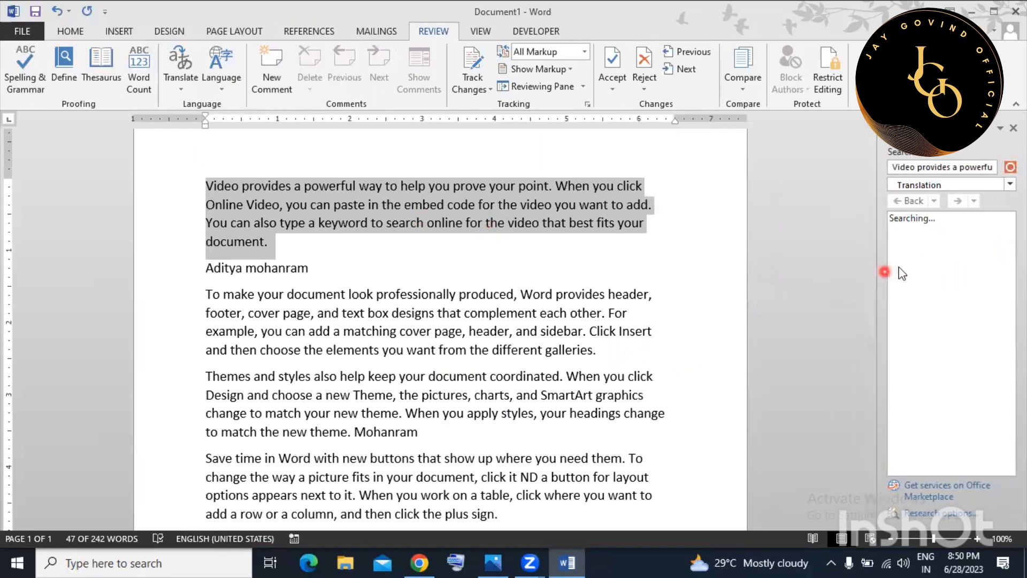
{"action": "left_click", "coordinate": [1008, 184]}
{"action": "left_click", "coordinate": [1008, 184]}
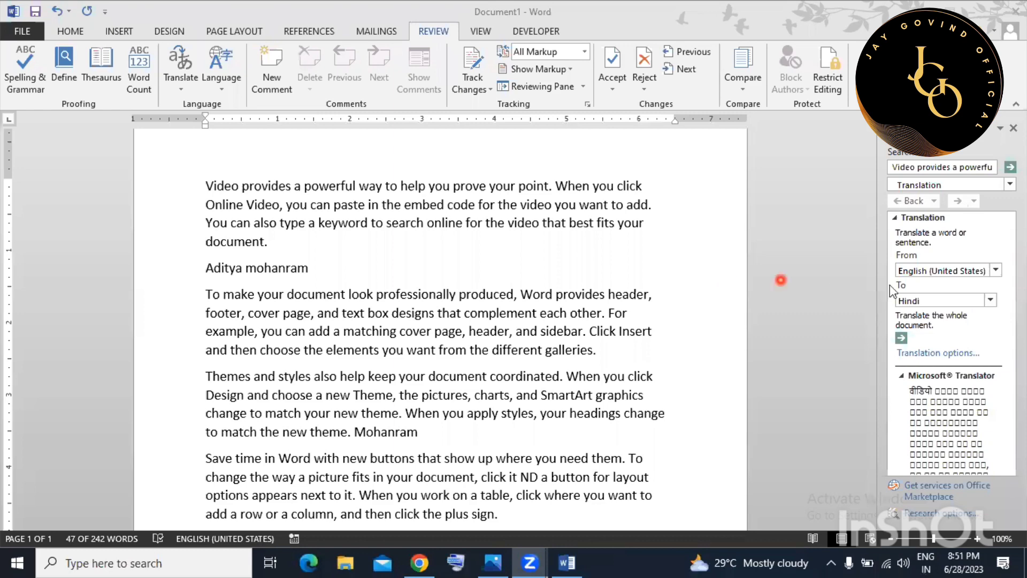
{"action": "scroll", "coordinate": [958, 374], "scroll_direction": "down", "scroll_amount": 3}
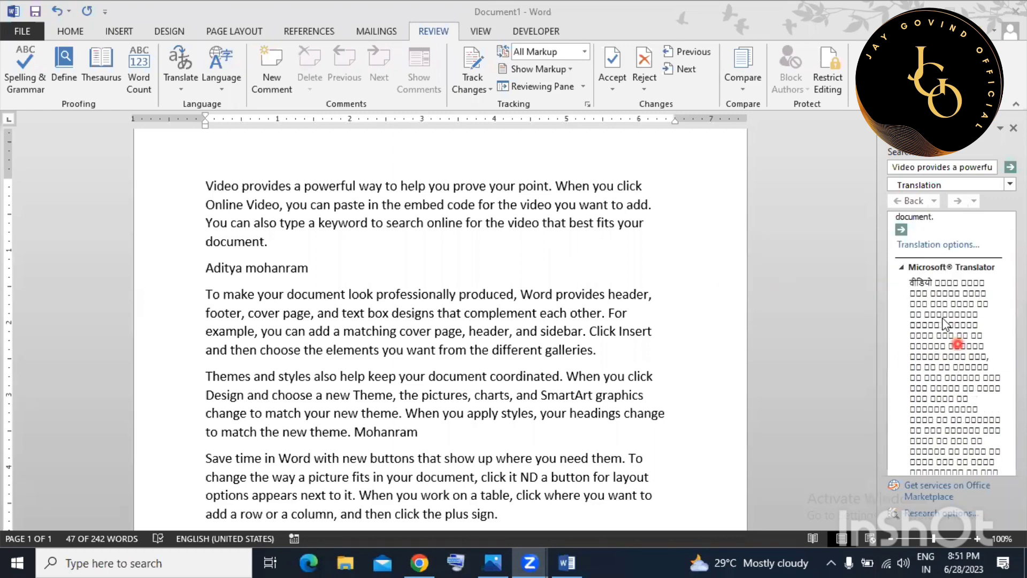
{"action": "scroll", "coordinate": [928, 300], "scroll_direction": "down", "scroll_amount": 3}
{"action": "scroll", "coordinate": [931, 367], "scroll_direction": "up", "scroll_amount": 3}
{"action": "scroll", "coordinate": [936, 364], "scroll_direction": "down", "scroll_amount": 2}
Insert the Hindi translation on a new line beneath the English first paragraph.
{"action": "triple_click", "coordinate": [304, 242]}
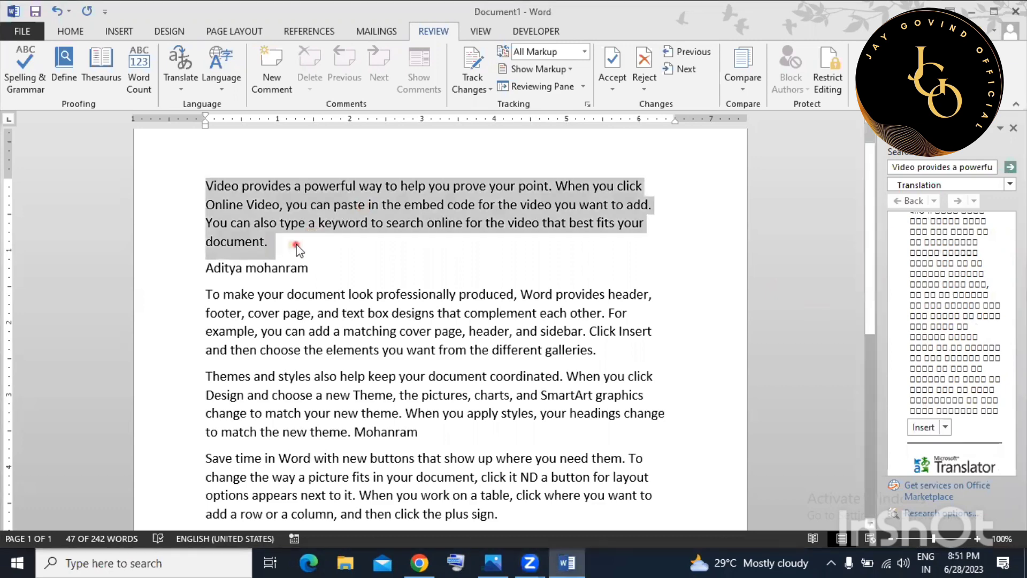
{"action": "left_click", "coordinate": [279, 241]}
{"action": "key", "text": "Return"}
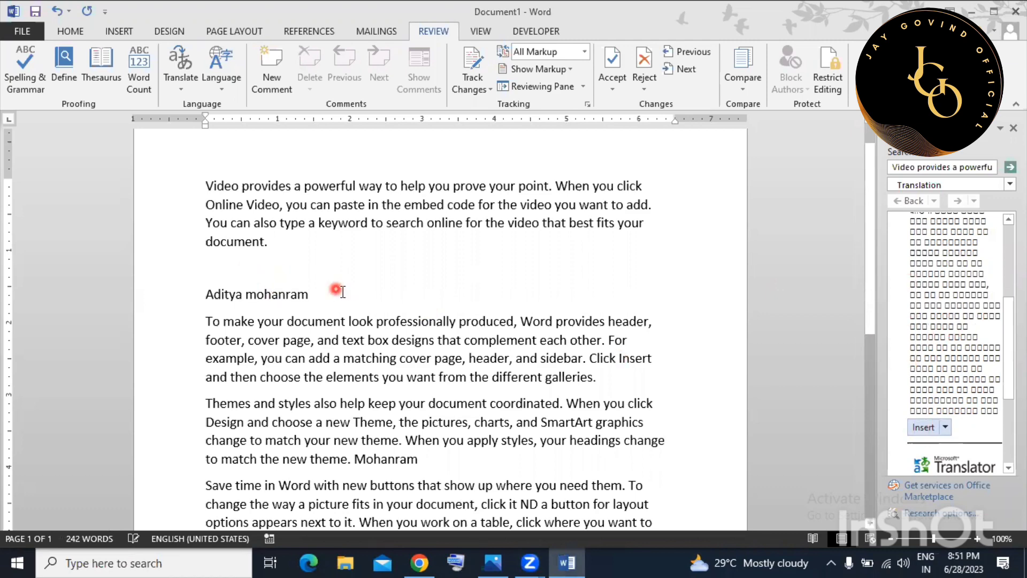
{"action": "scroll", "coordinate": [331, 289], "scroll_direction": "down", "scroll_amount": 2}
{"action": "scroll", "coordinate": [307, 286], "scroll_direction": "up", "scroll_amount": 1}
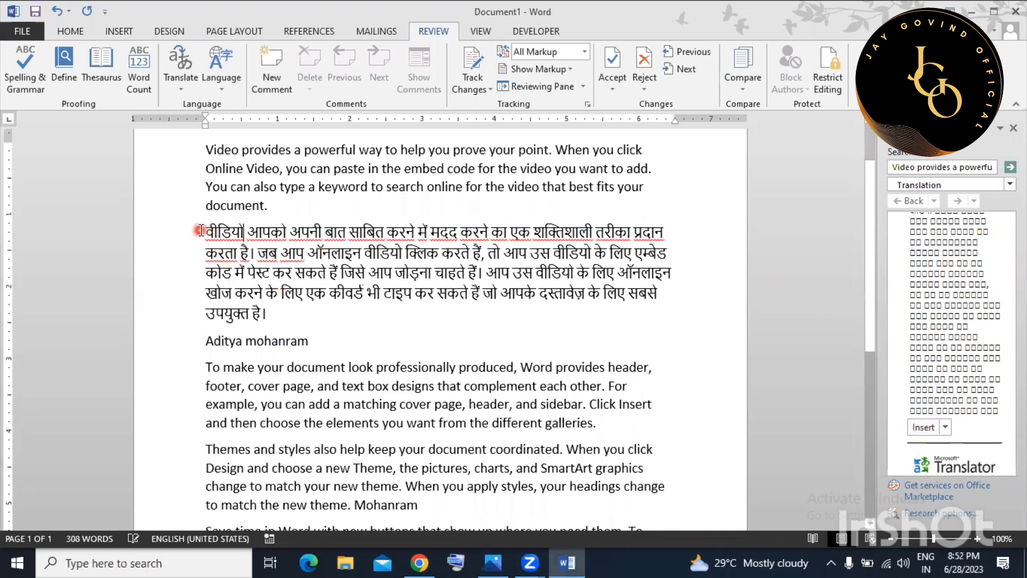
{"action": "left_click_drag", "start_coordinate": [204, 232], "coordinate": [279, 314]}
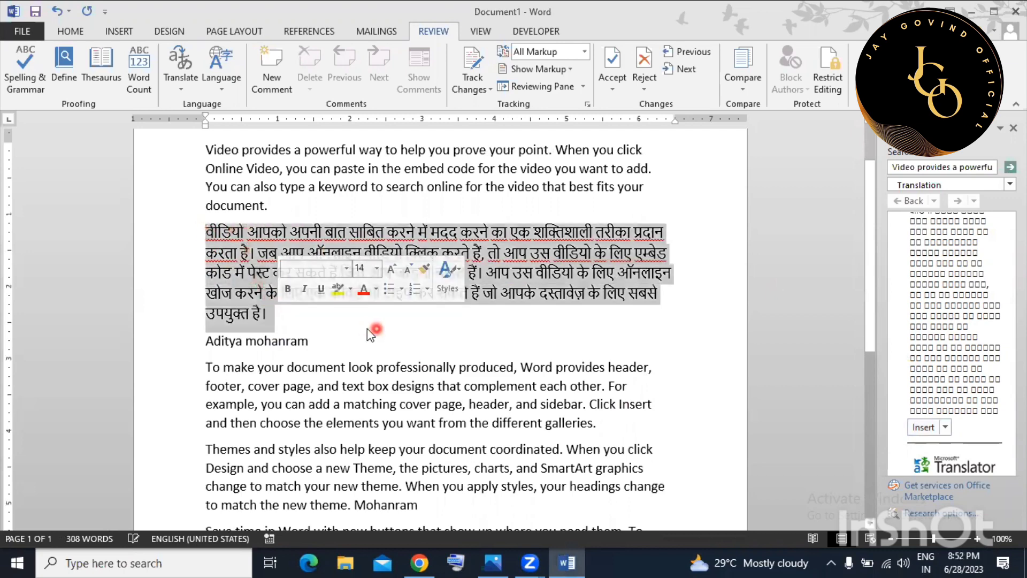
{"action": "left_click", "coordinate": [369, 328]}
{"action": "scroll", "coordinate": [357, 325], "scroll_direction": "up", "scroll_amount": 1}
{"action": "left_click_drag", "start_coordinate": [206, 186], "coordinate": [268, 243]}
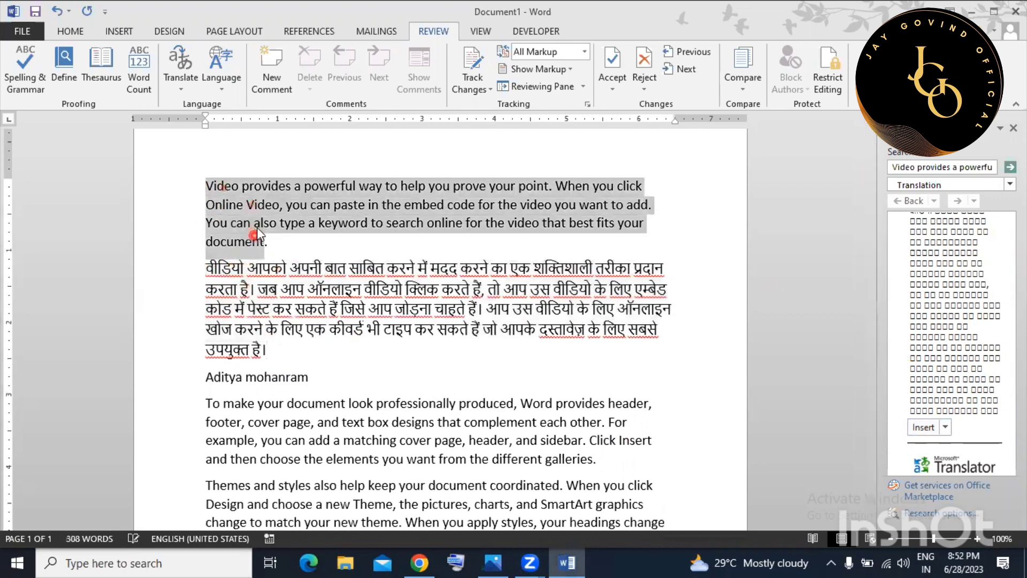
{"action": "left_click", "coordinate": [282, 329]}
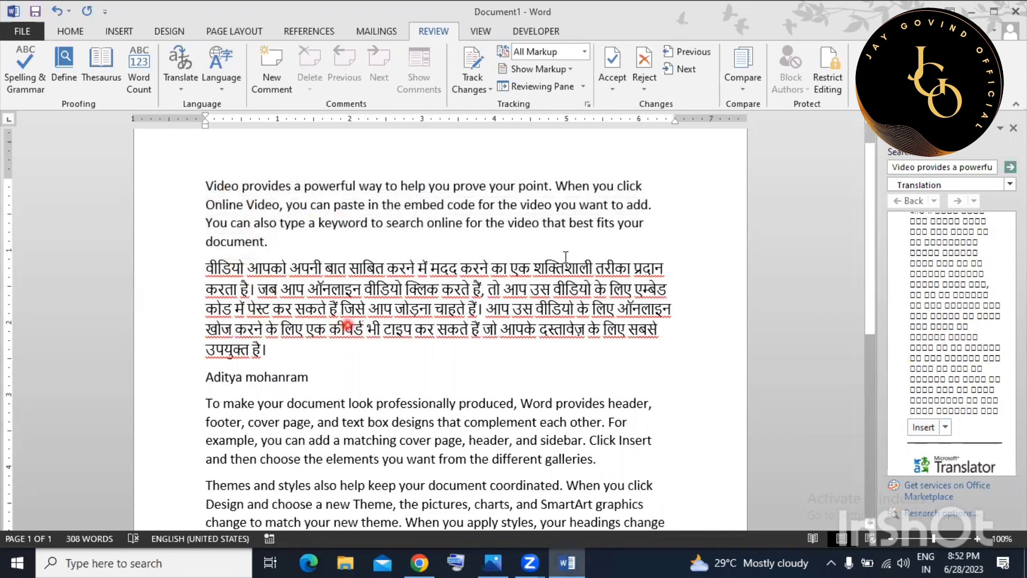
Close the reference source list and the translation Research pane.
{"action": "left_click", "coordinate": [1009, 184]}
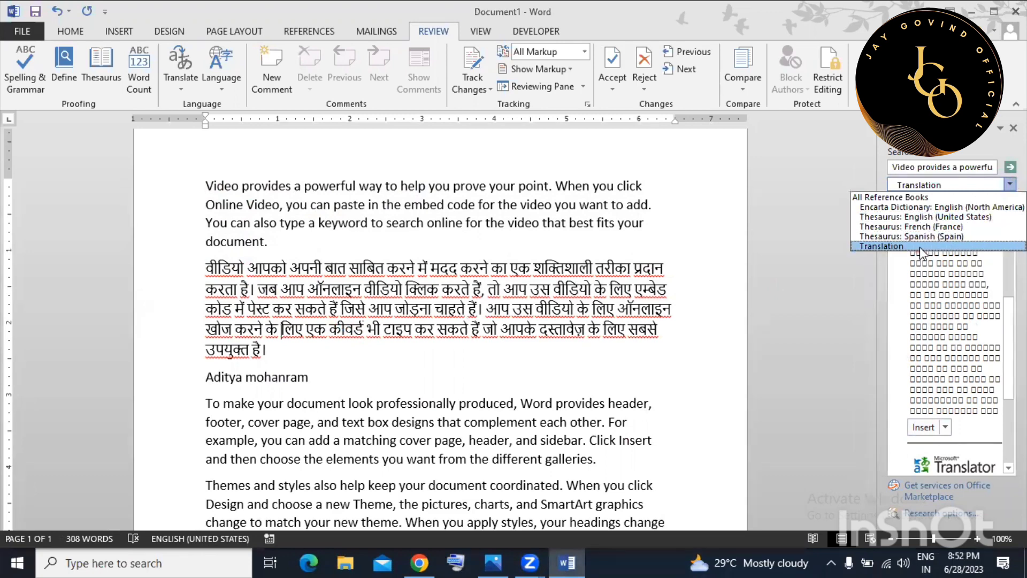
{"action": "left_click", "coordinate": [878, 300]}
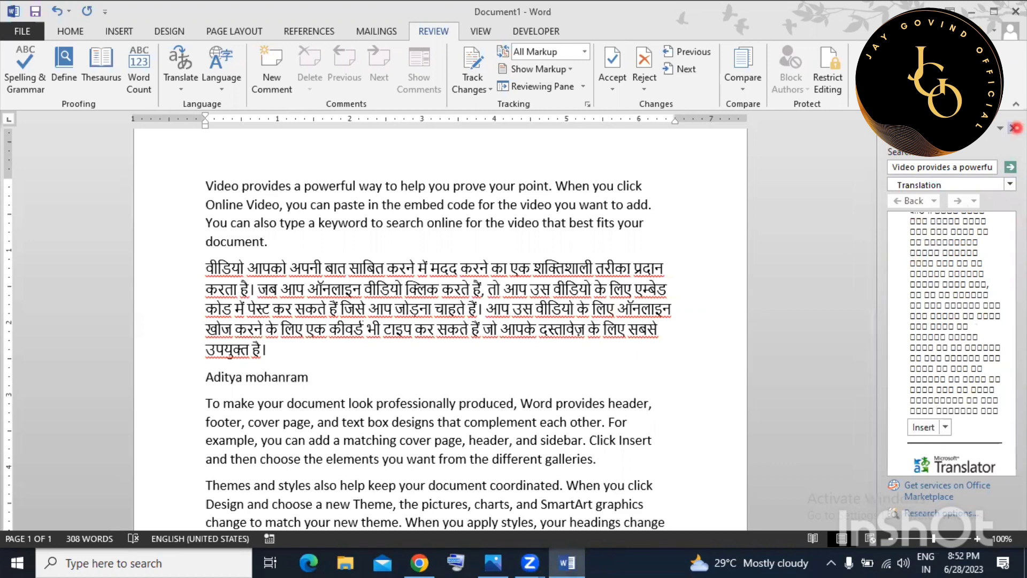
{"action": "left_click", "coordinate": [1012, 127]}
{"action": "left_click", "coordinate": [566, 292]}
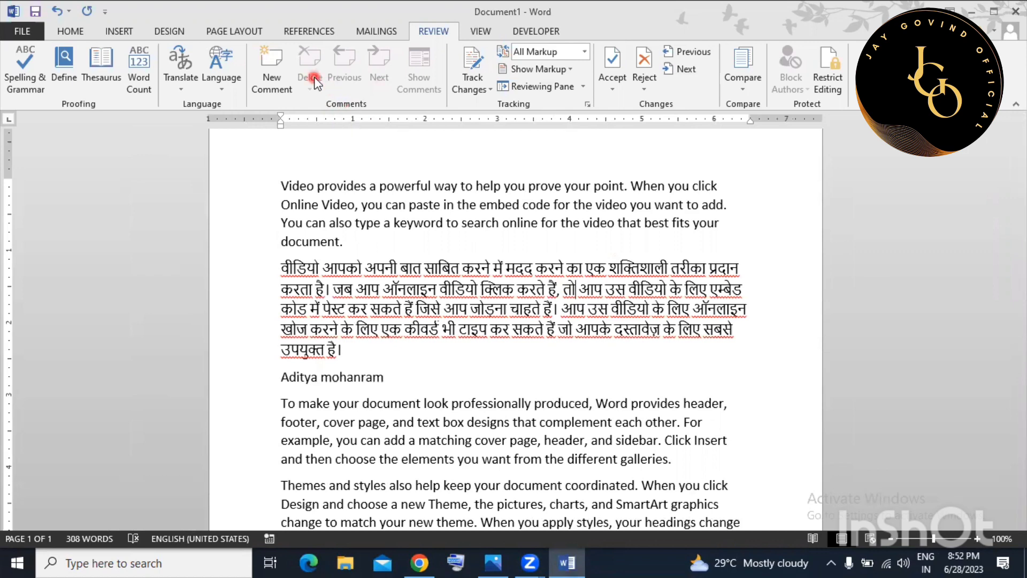
{"action": "left_click", "coordinate": [132, 32]}
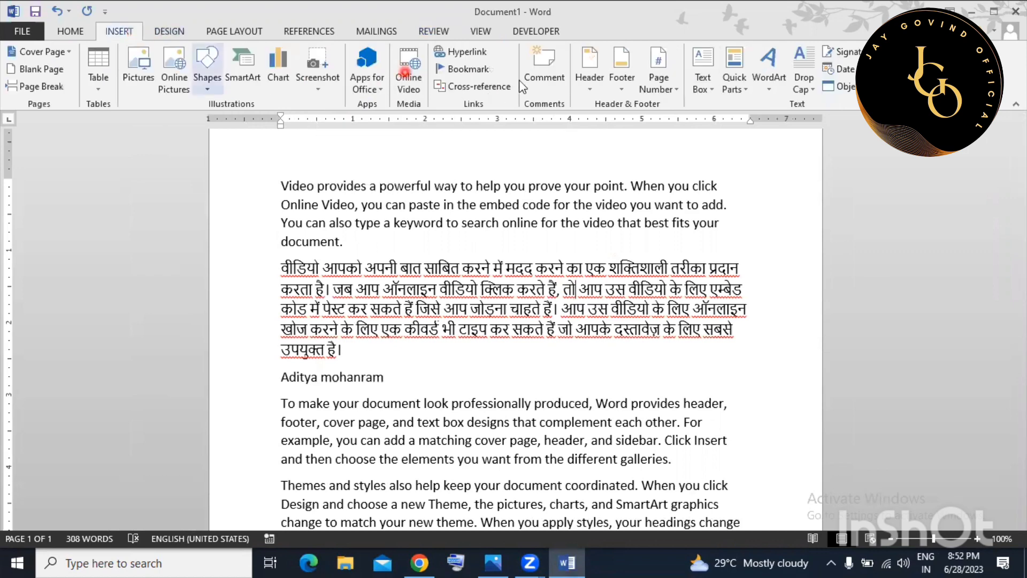
{"action": "left_click", "coordinate": [530, 60]}
{"action": "left_click", "coordinate": [533, 85]}
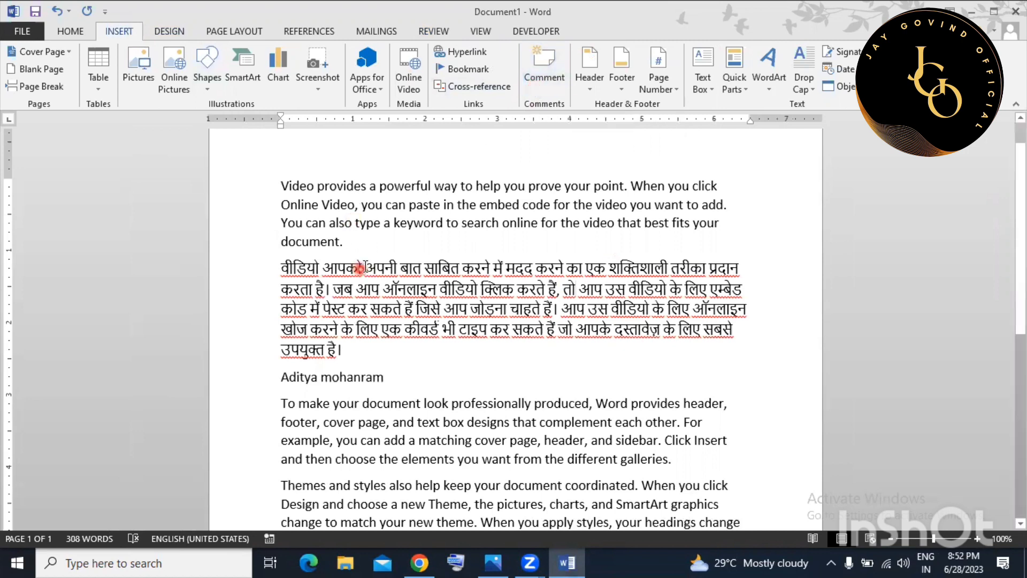
{"action": "left_click_drag", "start_coordinate": [385, 217], "coordinate": [345, 242]}
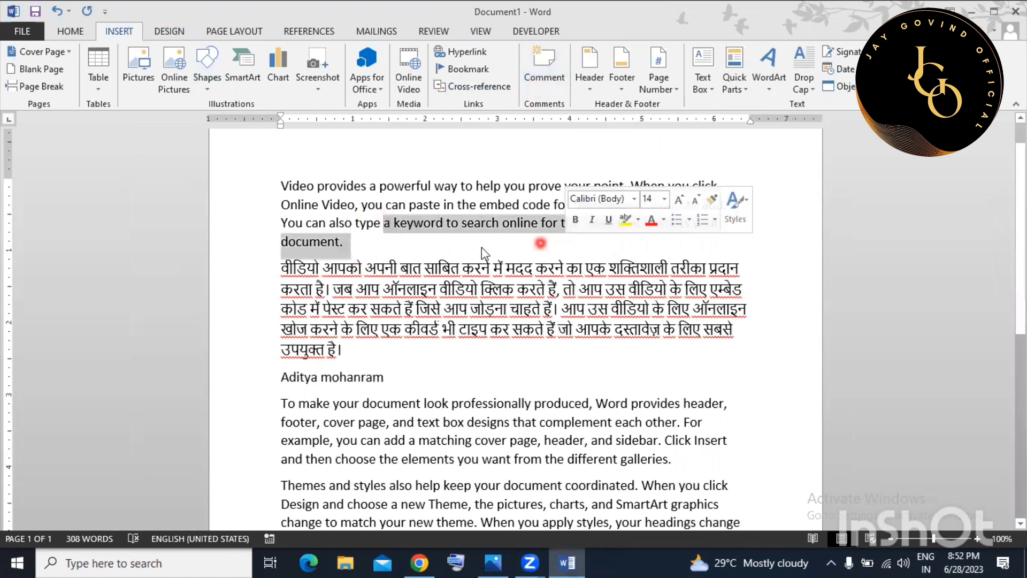
{"action": "left_click", "coordinate": [385, 236]}
{"action": "left_click", "coordinate": [281, 184]}
{"action": "left_click_drag", "start_coordinate": [281, 183], "coordinate": [339, 243]}
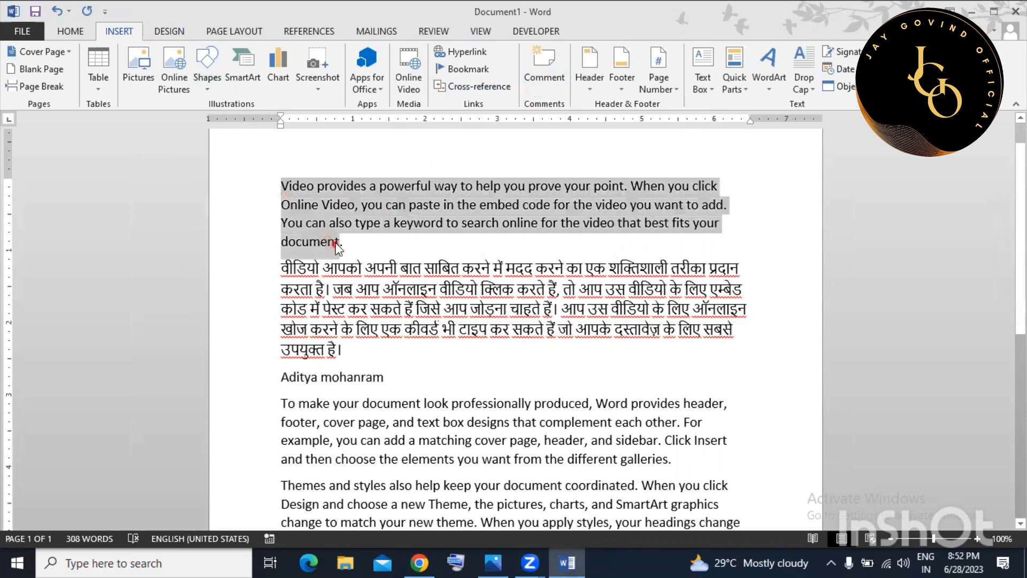
{"action": "left_click", "coordinate": [445, 31]}
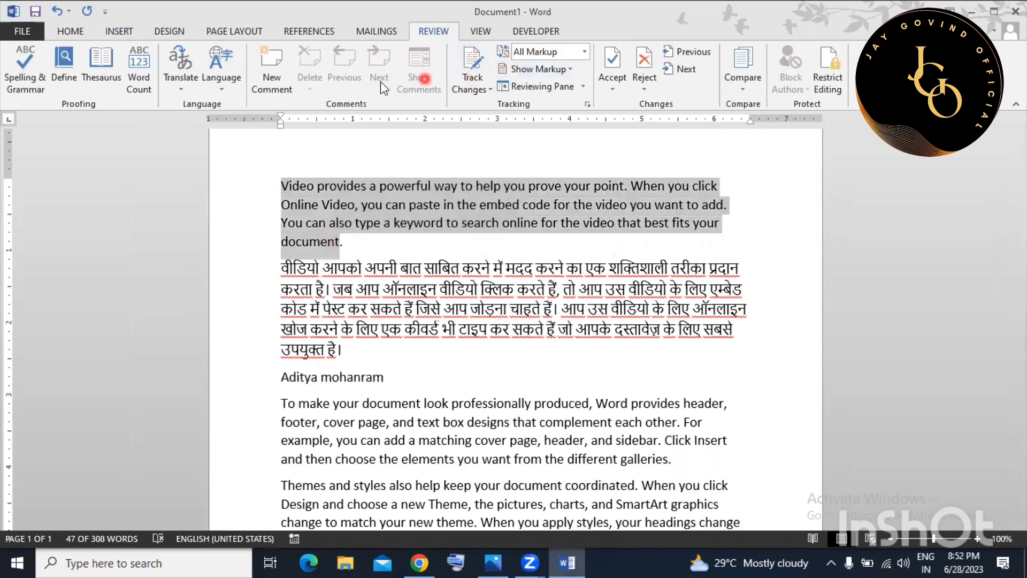
{"action": "left_click", "coordinate": [270, 83]}
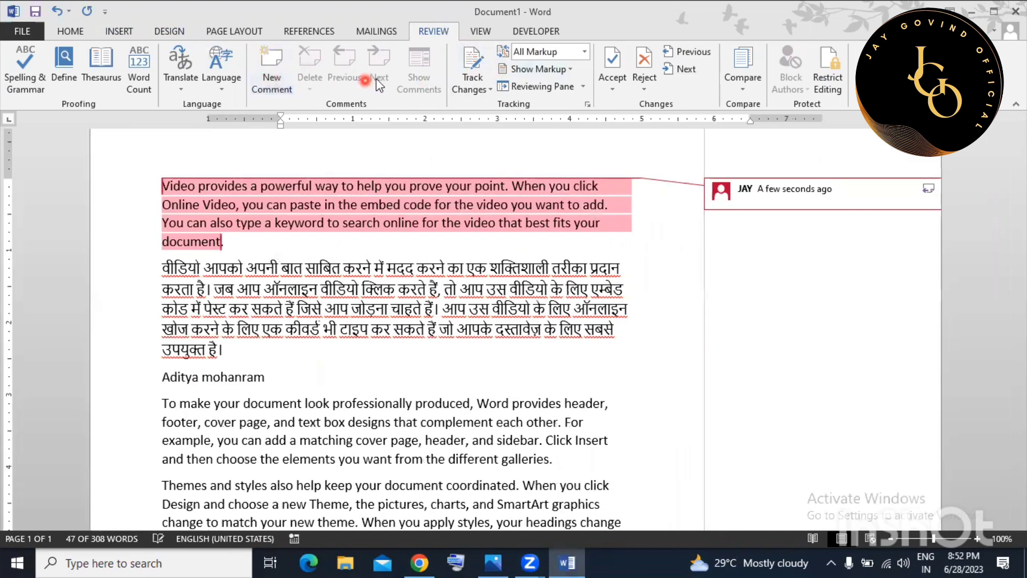
{"action": "left_click", "coordinate": [312, 84]}
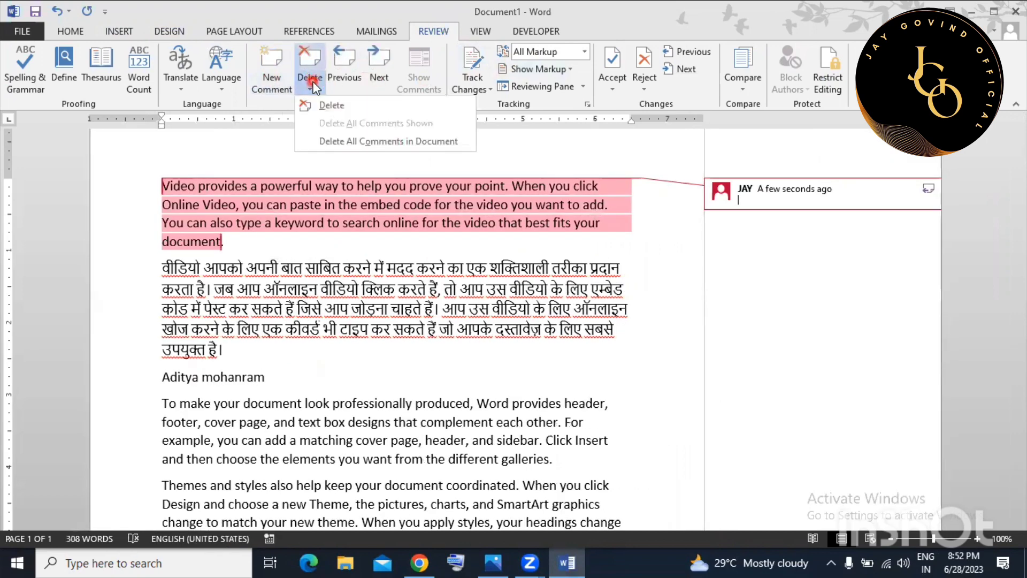
{"action": "left_click", "coordinate": [332, 106]}
{"action": "left_click", "coordinate": [417, 205]}
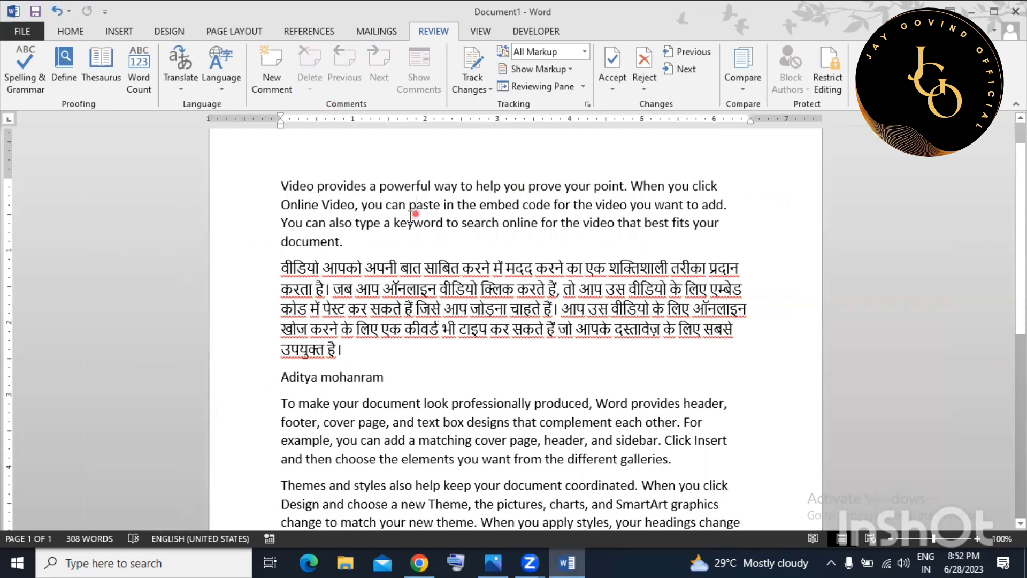
Select the Hindi translation paragraph and delete it, returning the document to 242 words.
{"action": "scroll", "coordinate": [449, 342], "scroll_direction": "down", "scroll_amount": 2}
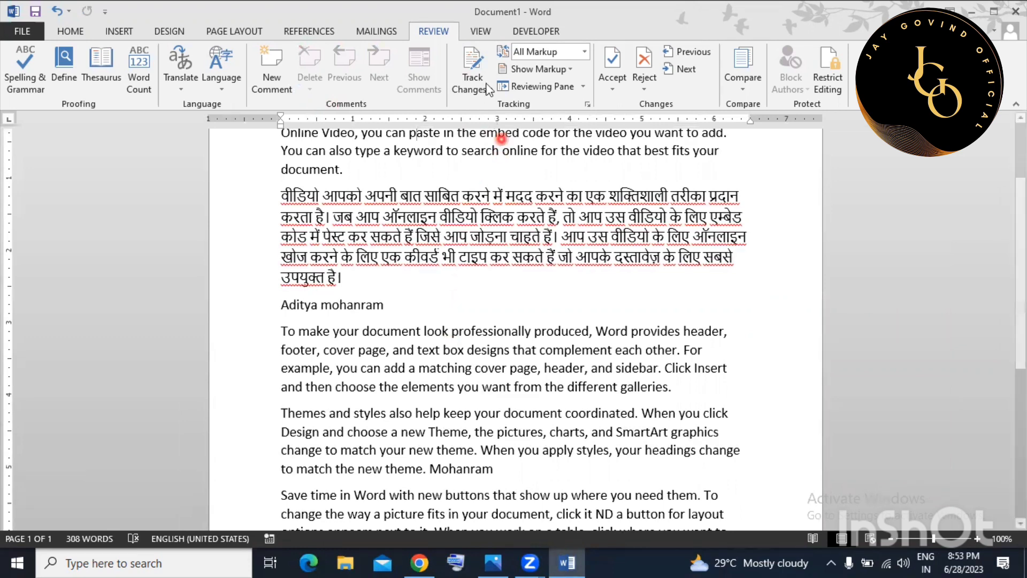
{"action": "left_click", "coordinate": [423, 370]}
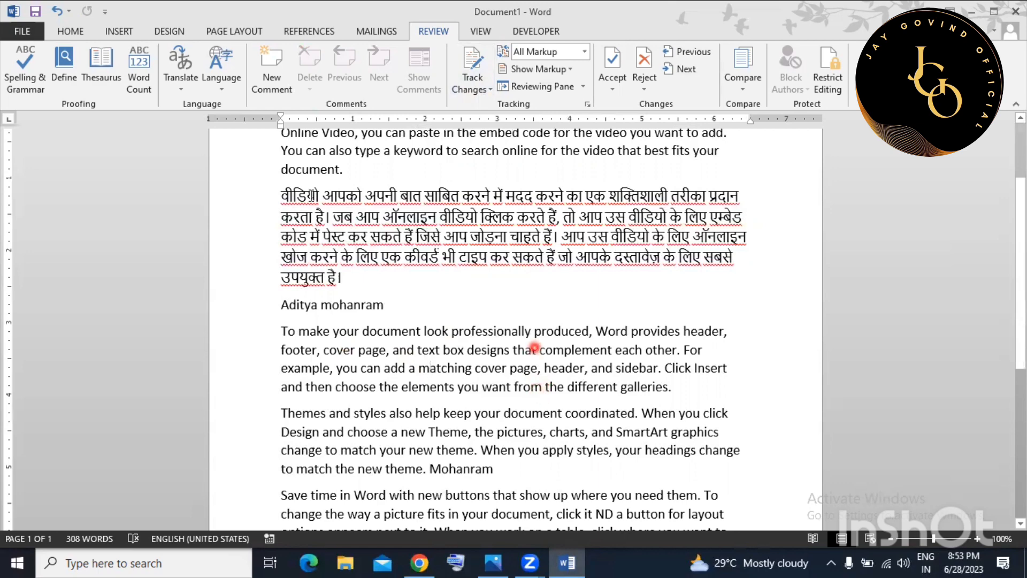
{"action": "left_click", "coordinate": [279, 196]}
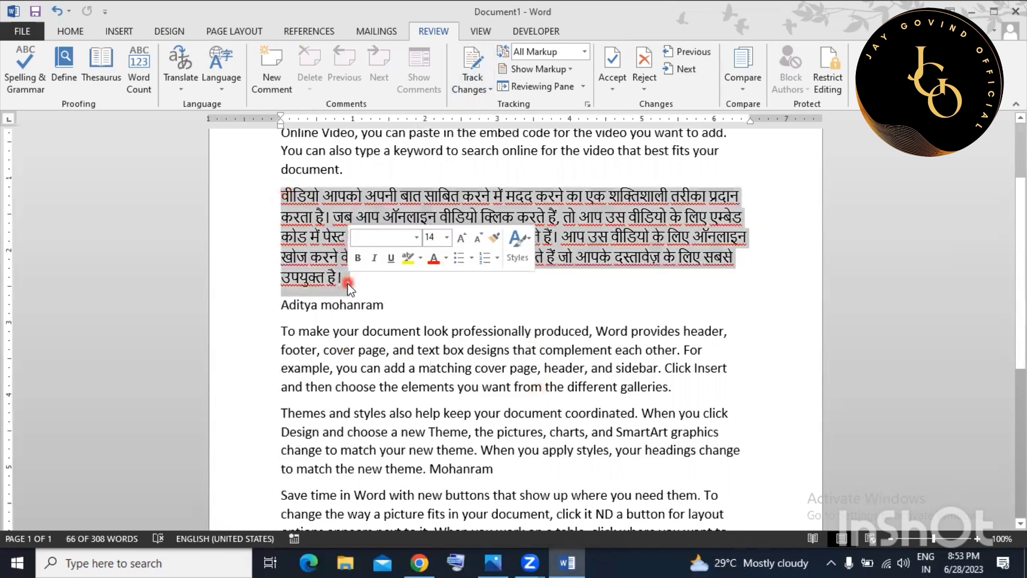
{"action": "key", "text": "Delete"}
{"action": "scroll", "coordinate": [358, 281], "scroll_direction": "up", "scroll_amount": 2}
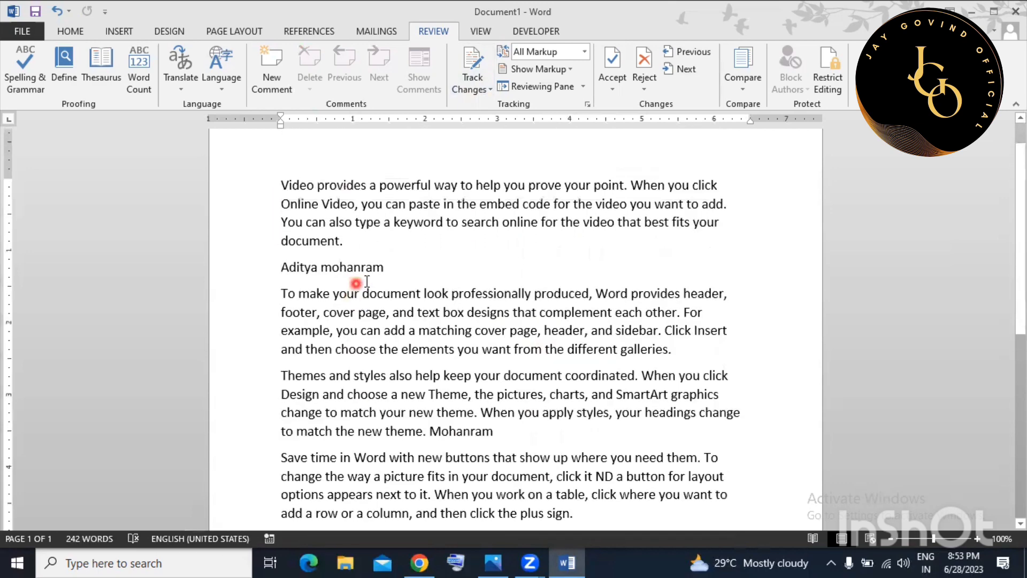
Turn on Track Changes and insert a new paragraph 'nfdg' after the first paragraph.
{"action": "left_click", "coordinate": [472, 89]}
{"action": "left_click", "coordinate": [478, 105]}
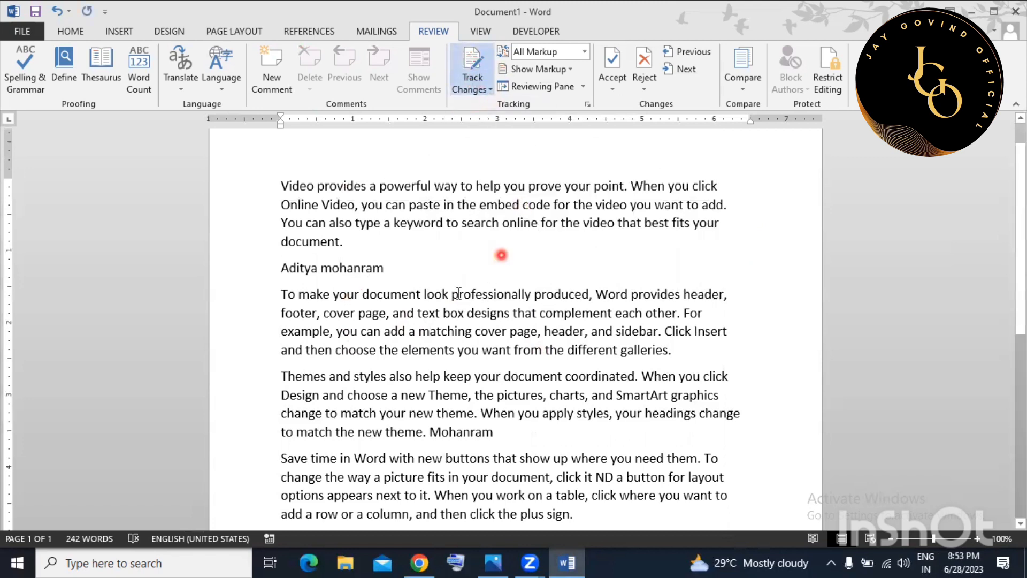
{"action": "left_click", "coordinate": [390, 248]}
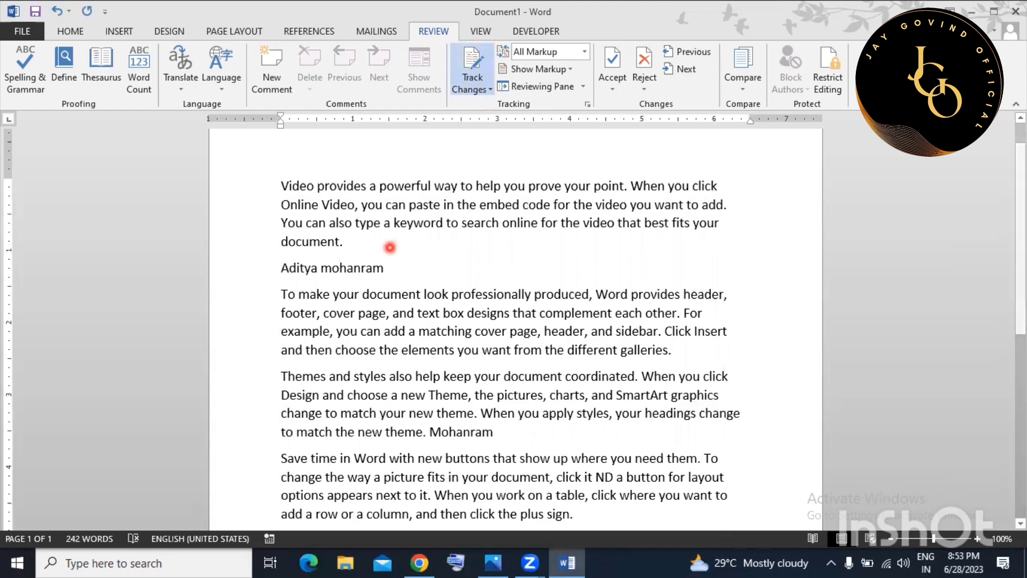
{"action": "key", "text": "Return"}
{"action": "type", "text": "nfdgnj"}
Insert gibberish after 'elements' and inside 'choose', and delete the 'headings' line as tracked edits.
{"action": "left_click", "coordinate": [455, 380]}
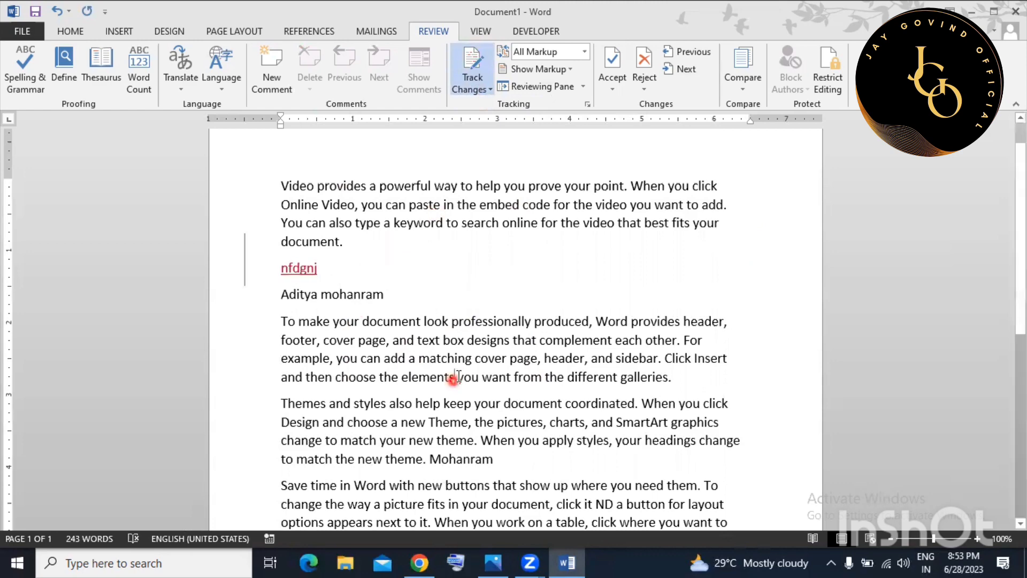
{"action": "type", "text": "dfgfbgfg"}
{"action": "scroll", "coordinate": [507, 406], "scroll_direction": "down", "scroll_amount": 3}
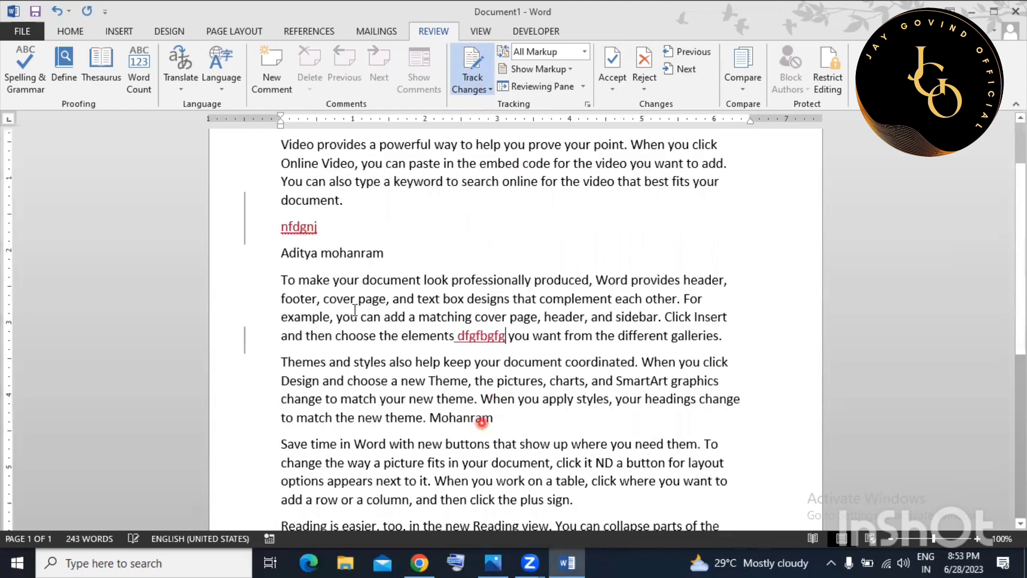
{"action": "left_click", "coordinate": [356, 314]}
{"action": "type", "text": "f fhgfhfghgfhgf"}
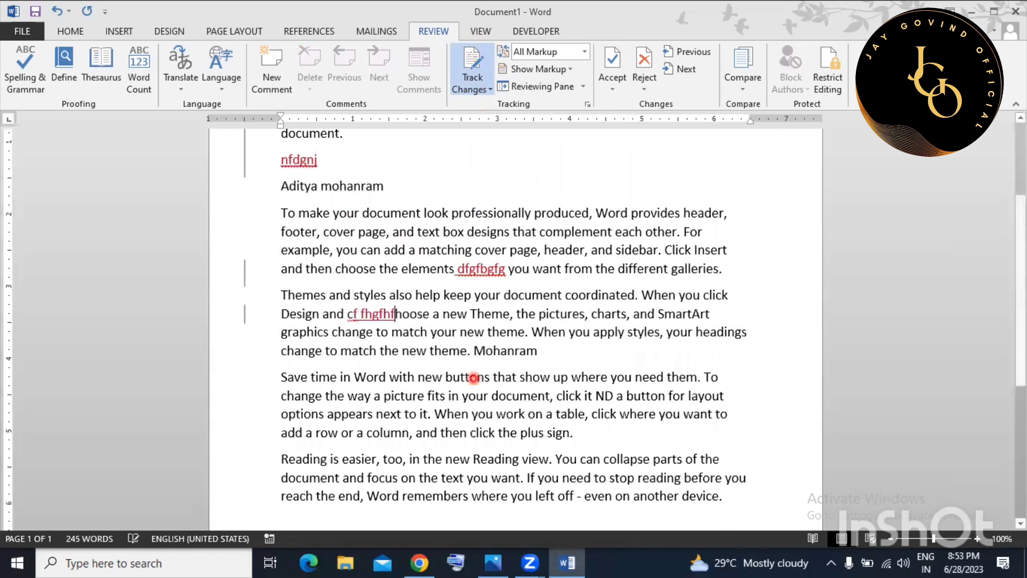
{"action": "left_click_drag", "start_coordinate": [453, 413], "coordinate": [449, 396]}
{"action": "type", "text": "ghgfhg"}
{"action": "left_click", "coordinate": [435, 396]}
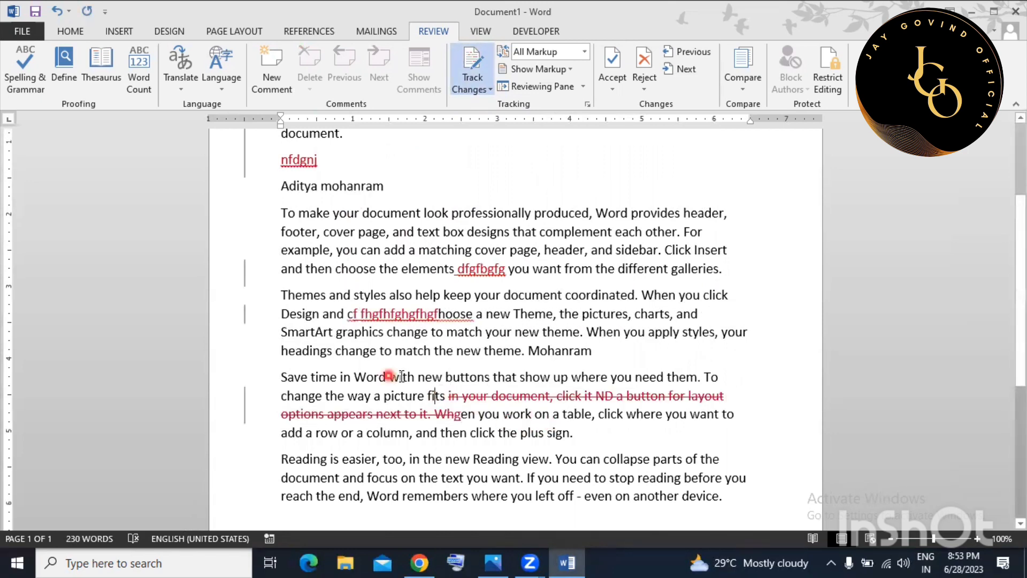
{"action": "left_click_drag", "start_coordinate": [280, 349], "coordinate": [615, 353]}
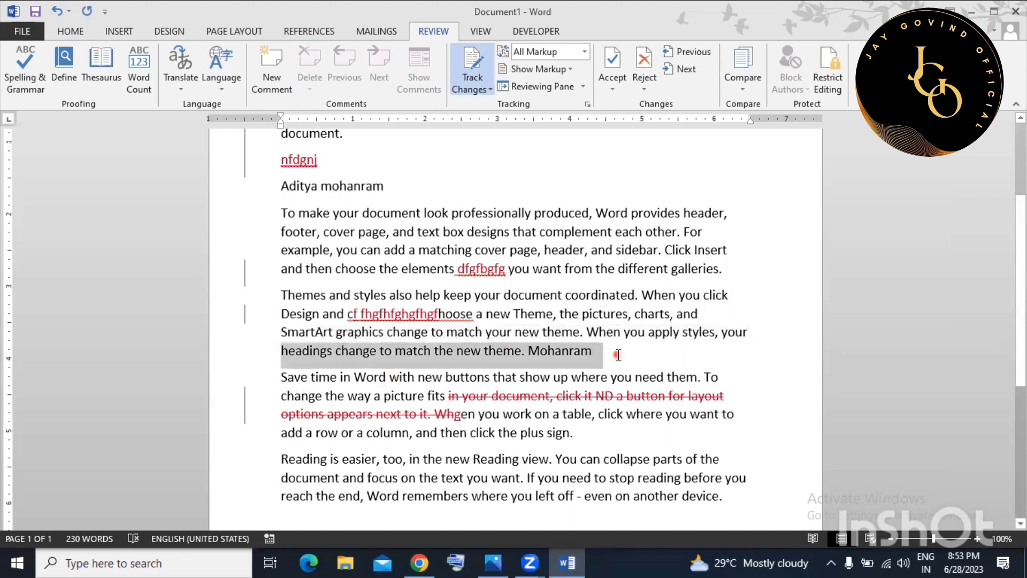
{"action": "key", "text": "Delete"}
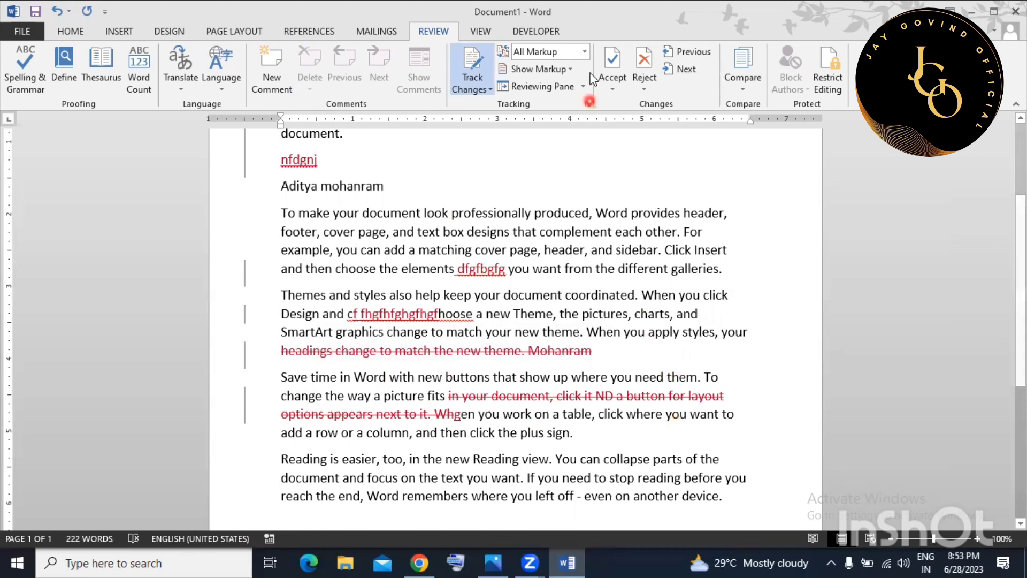
Set Display for Review to Original to view the unrevised text.
{"action": "left_click", "coordinate": [584, 51]}
{"action": "left_click", "coordinate": [553, 110]}
{"action": "scroll", "coordinate": [551, 289], "scroll_direction": "up", "scroll_amount": 1}
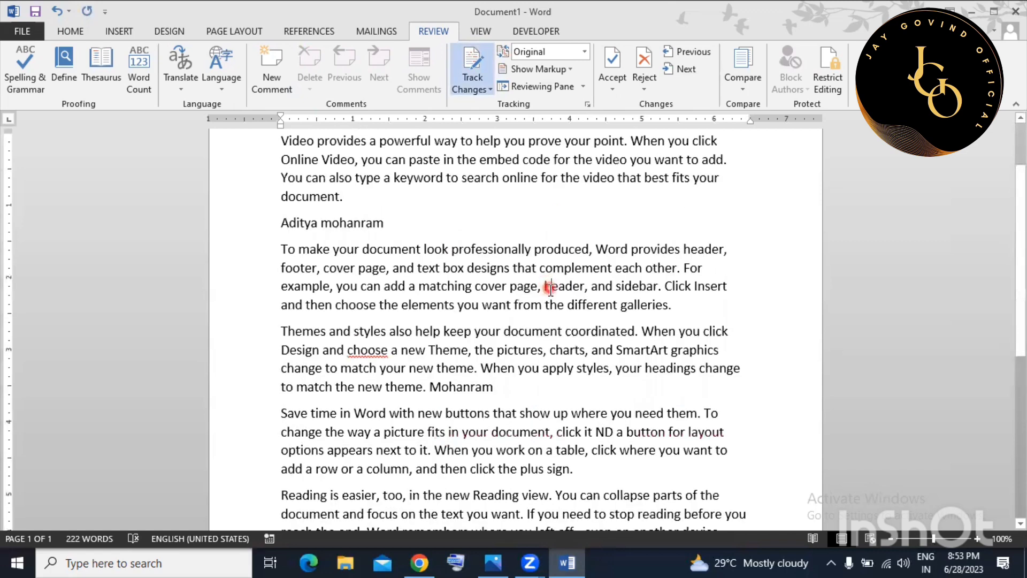
Switch Display for Review to All Markup and inspect a tracked deletion.
{"action": "left_click", "coordinate": [585, 52]}
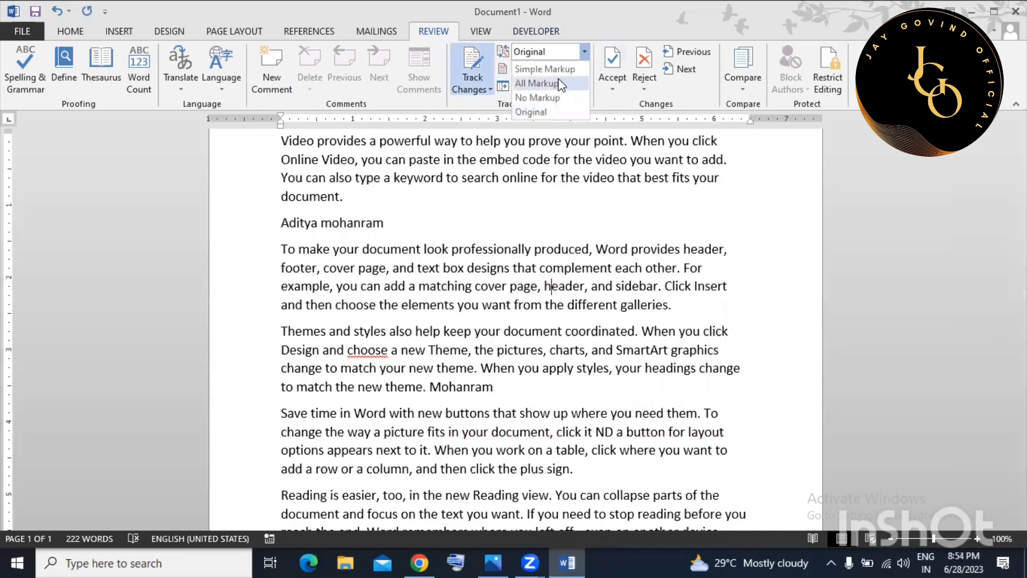
{"action": "left_click", "coordinate": [553, 83]}
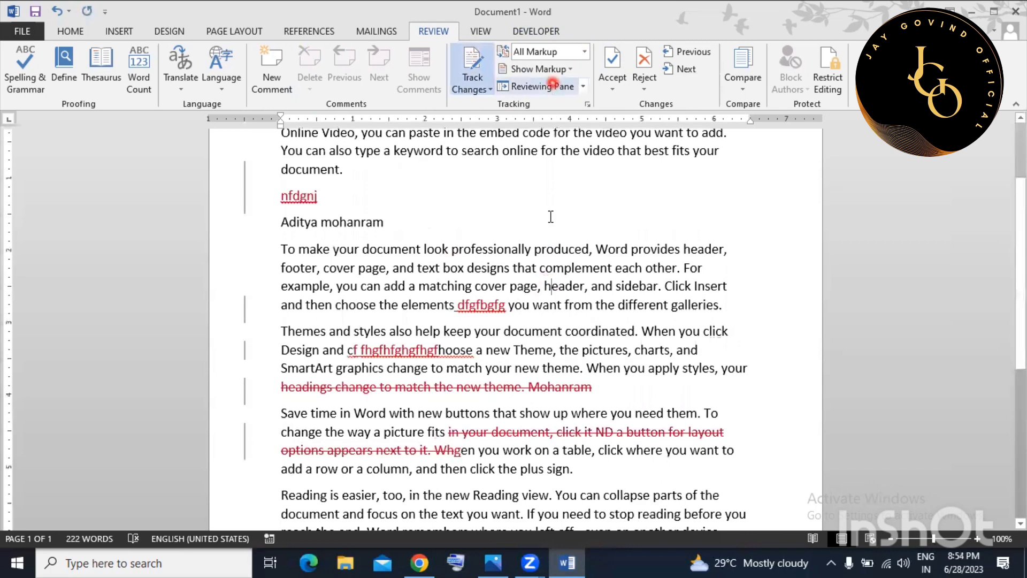
{"action": "scroll", "coordinate": [563, 329], "scroll_direction": "down", "scroll_amount": 2}
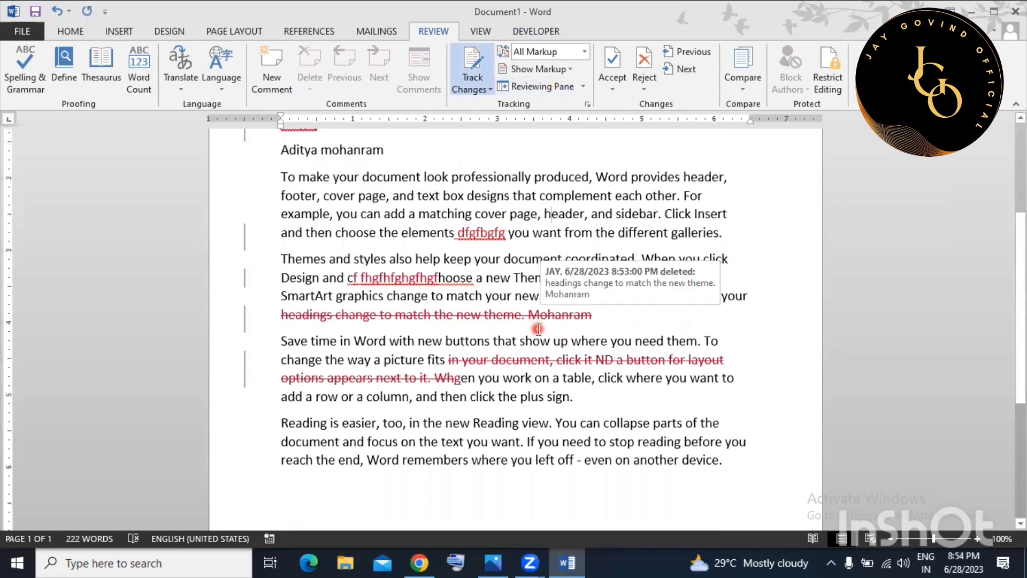
{"action": "scroll", "coordinate": [547, 323], "scroll_direction": "down", "scroll_amount": 1}
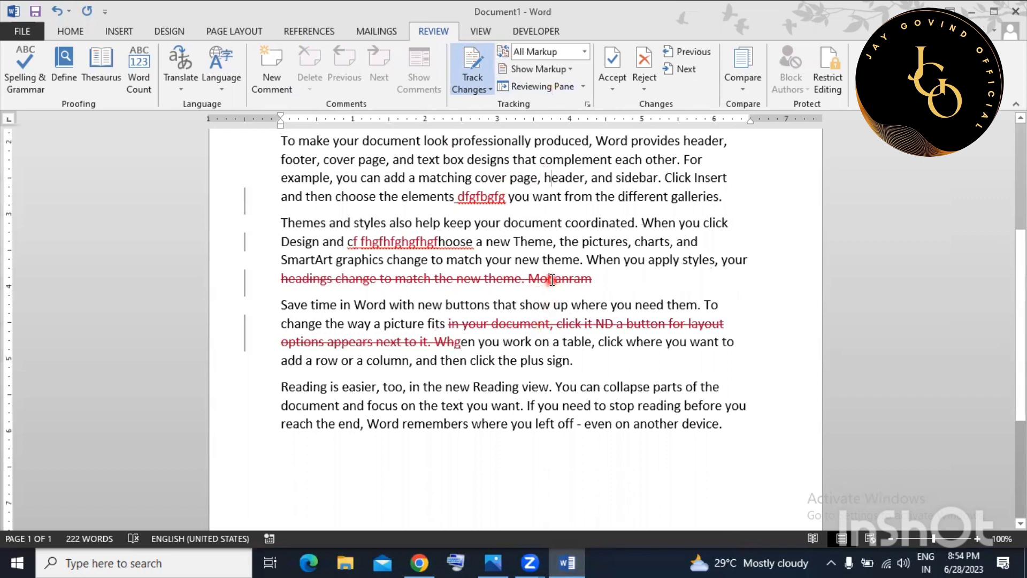
{"action": "mouse_move", "coordinate": [552, 280]}
Undo five times to remove all tracked edits and the Hindi paragraph.
{"action": "key", "text": "ctrl+z"}
{"action": "key", "text": "ctrl+z"}
{"action": "key", "text": "ctrl+z"}
{"action": "key", "text": "ctrl+z"}
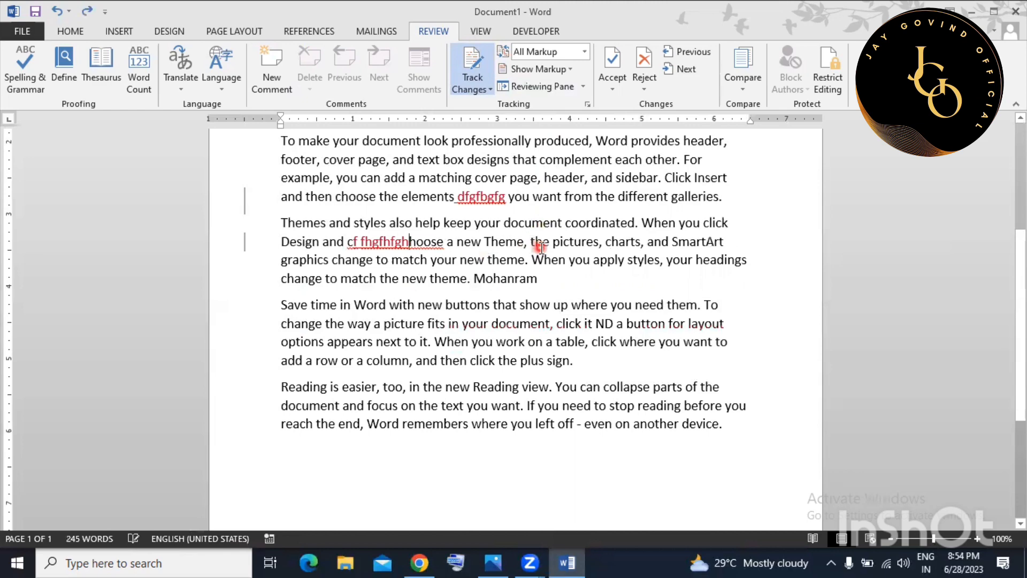
{"action": "key", "text": "ctrl+z"}
{"action": "key", "text": "ctrl+z"}
{"action": "key", "text": "ctrl+z"}
{"action": "key", "text": "ctrl+z"}
{"action": "key", "text": "ctrl+z"}
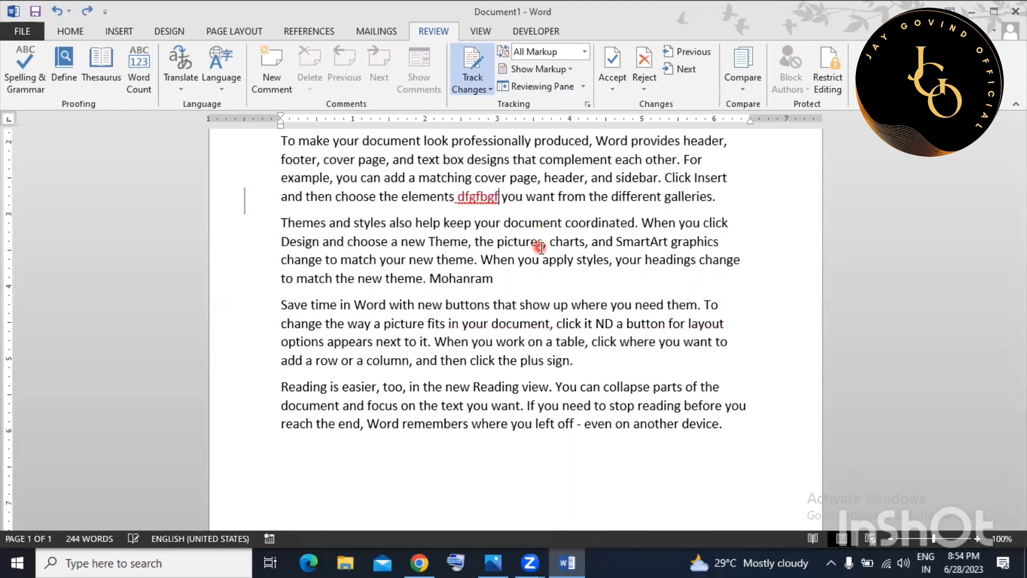
{"action": "key", "text": "ctrl+z"}
{"action": "key", "text": "ctrl+z"}
{"action": "key", "text": "ctrl+z"}
{"action": "key", "text": "ctrl+z"}
{"action": "key", "text": "ctrl+z"}
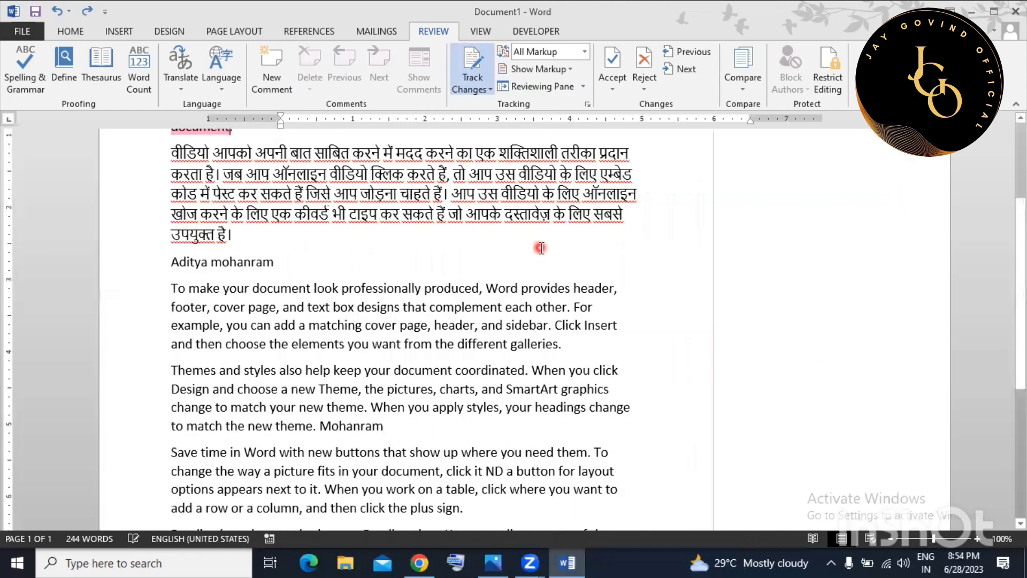
{"action": "key", "text": "ctrl+z"}
{"action": "key", "text": "ctrl+z"}
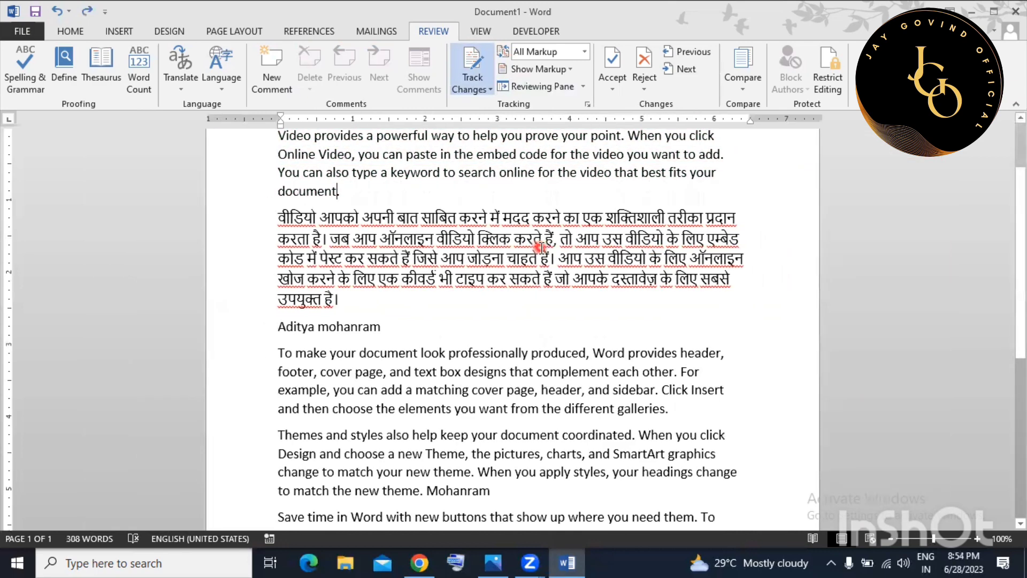
{"action": "key", "text": "ctrl+z"}
{"action": "left_click", "coordinate": [415, 280]}
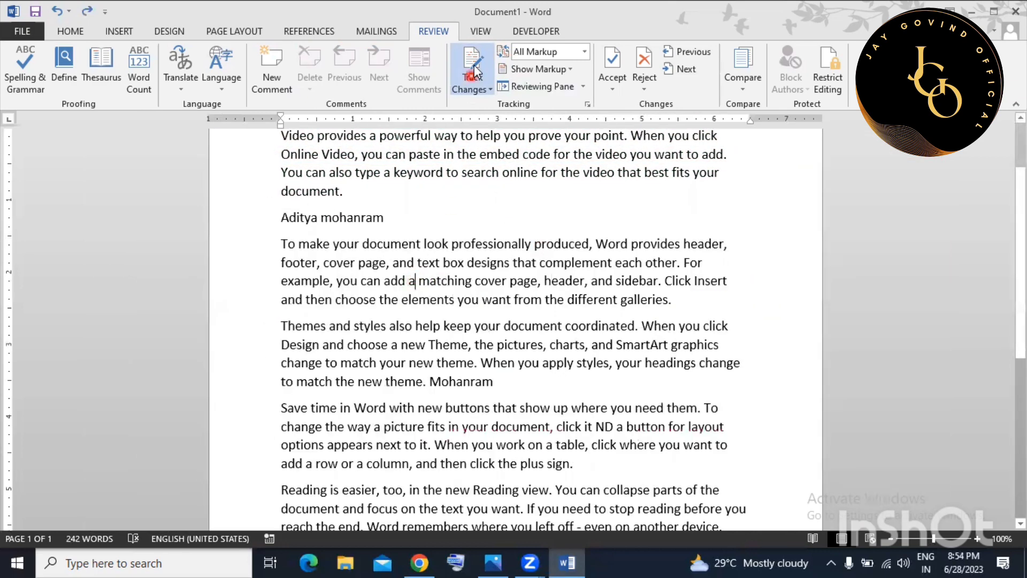
Turn Track Changes off, then start Lock Tracking and go to its password field.
{"action": "left_click", "coordinate": [474, 89]}
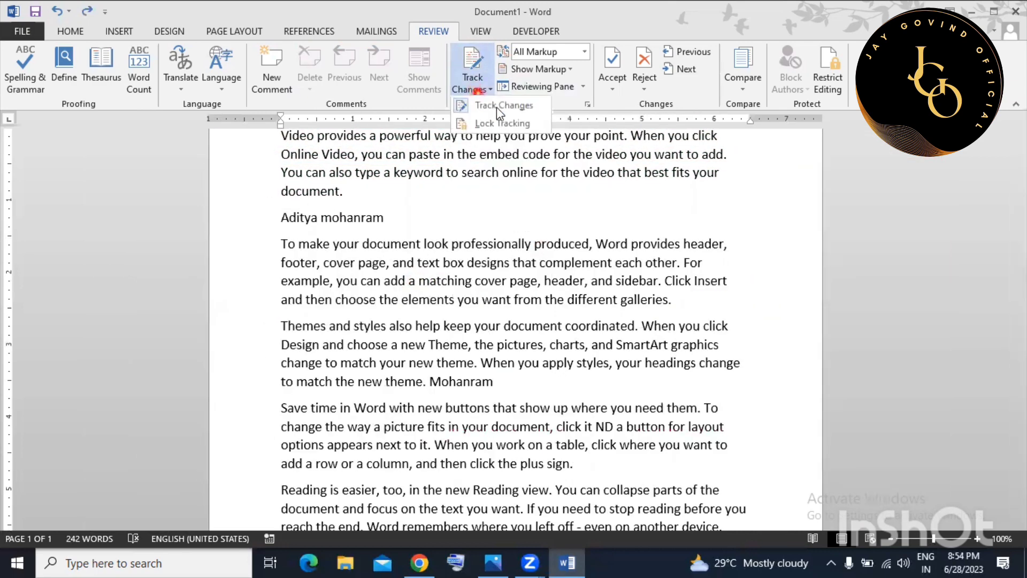
{"action": "left_click", "coordinate": [496, 107]}
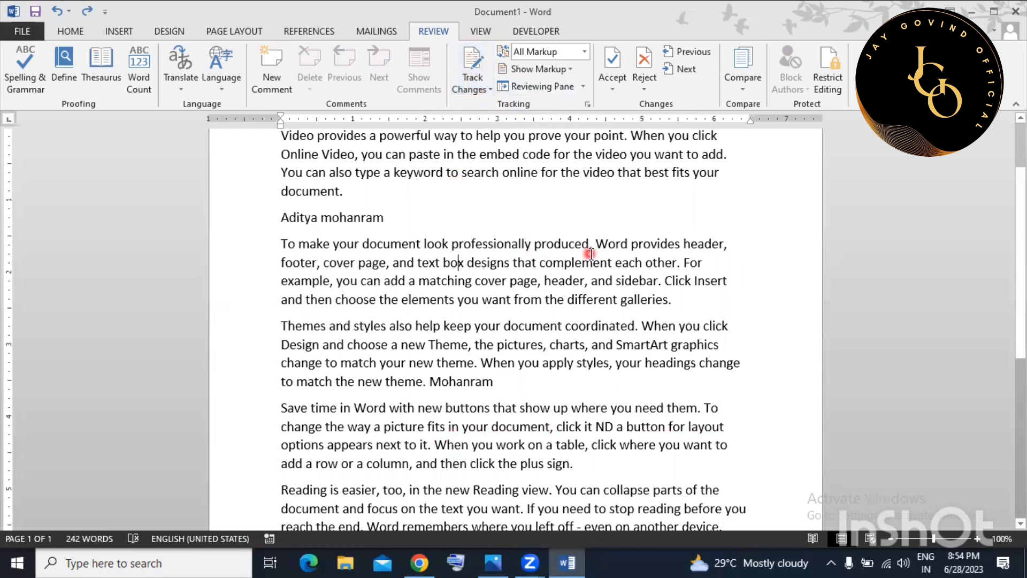
{"action": "left_click", "coordinate": [473, 91]}
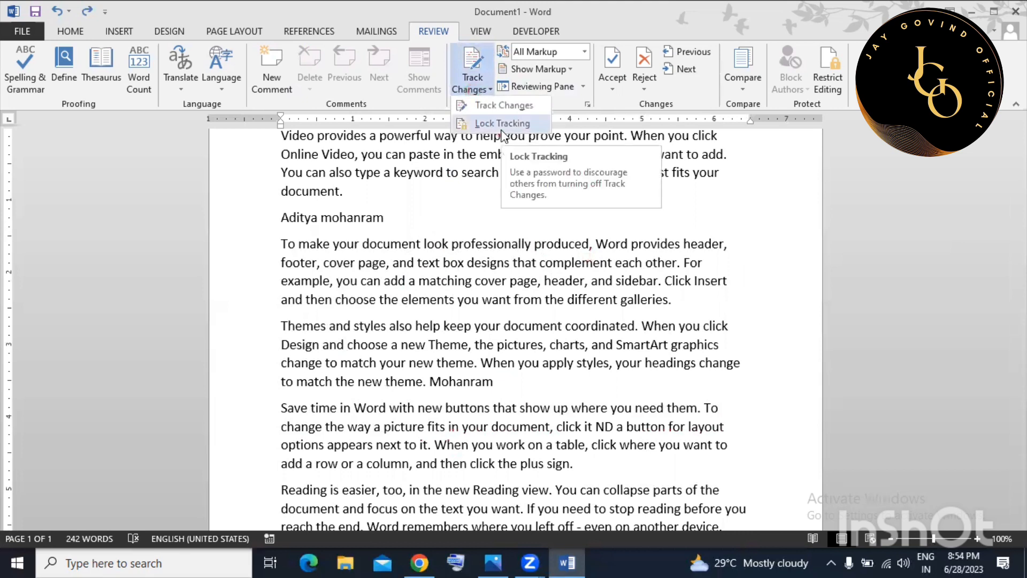
{"action": "left_click", "coordinate": [501, 125]}
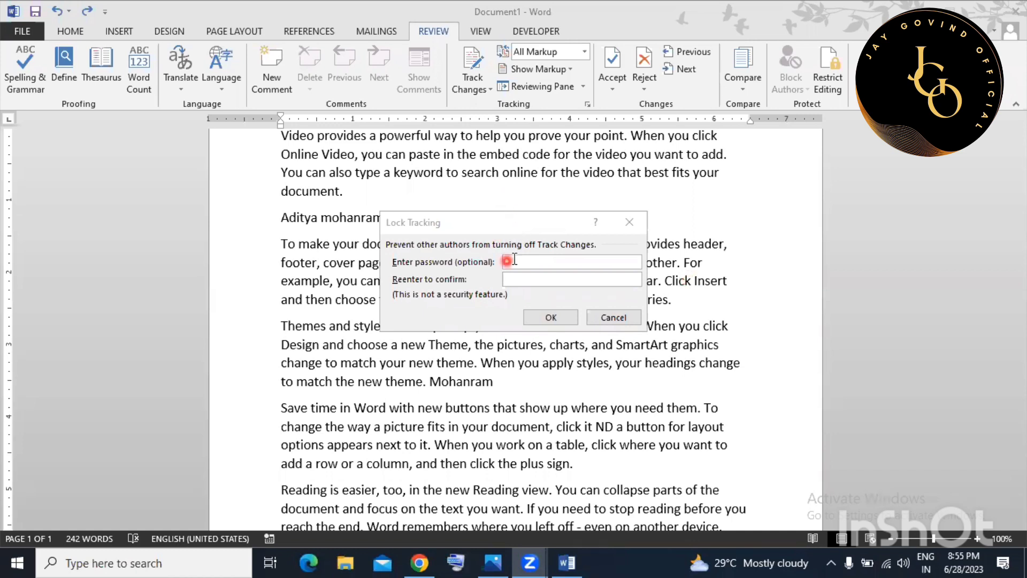
{"action": "left_click", "coordinate": [540, 266]}
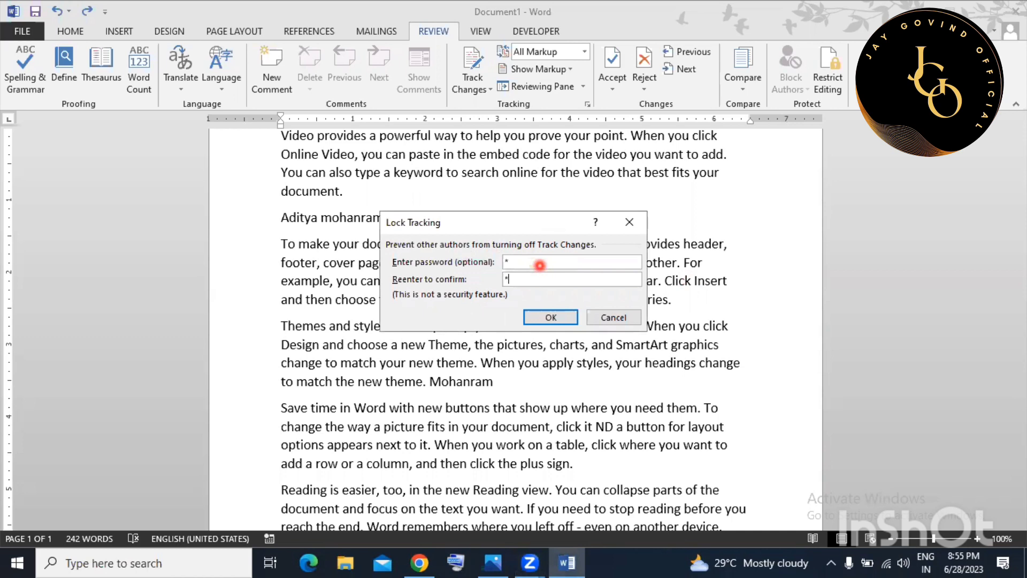
Confirm the tracking lock and change 'professionally' to 'profess gfhgfhfg' as a tracked edit.
{"action": "left_click", "coordinate": [557, 318]}
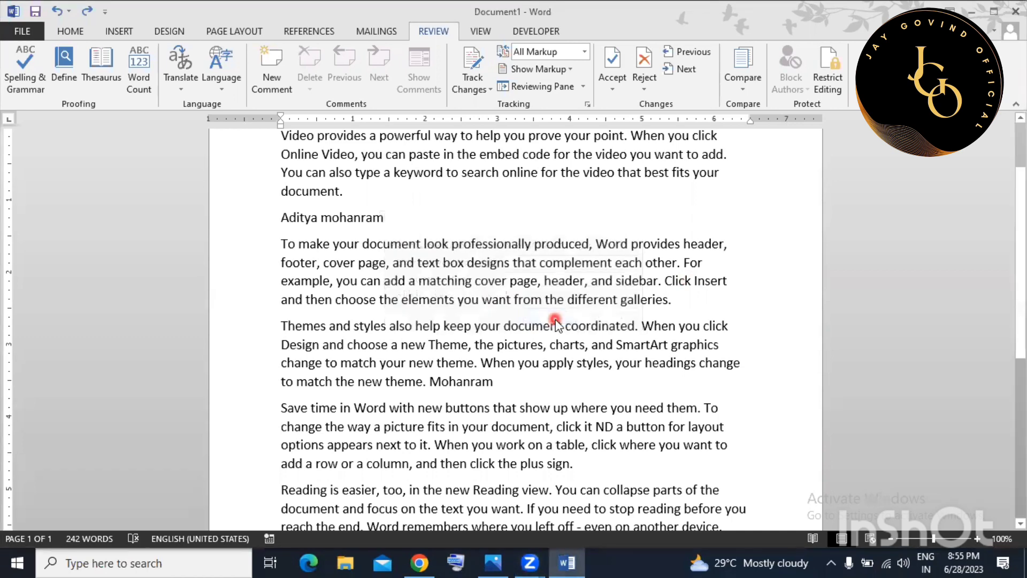
{"action": "left_click", "coordinate": [473, 87]}
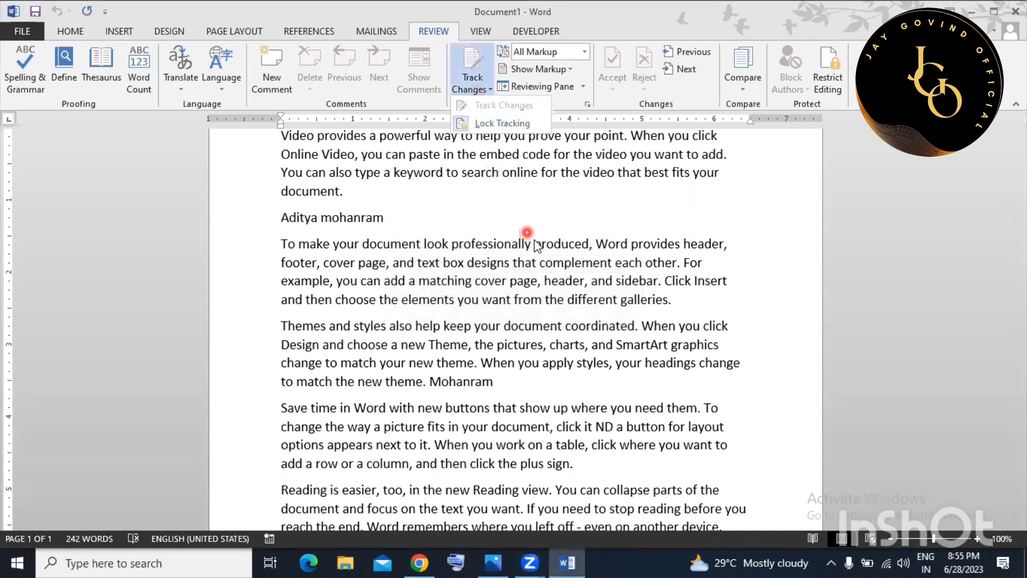
{"action": "left_click", "coordinate": [489, 244]}
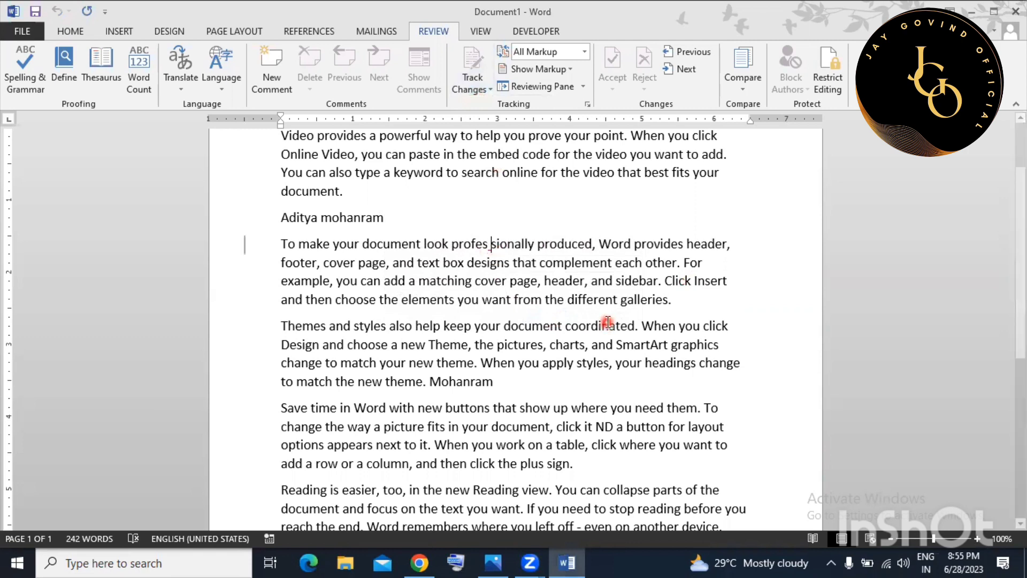
{"action": "key", "text": "BackSpace"}
{"action": "key", "text": "BackSpace"}
{"action": "key", "text": "BackSpace"}
{"action": "key", "text": "BackSpace"}
{"action": "key", "text": "BackSpace"}
{"action": "key", "text": "BackSpace"}
{"action": "type", "text": "profess gfhgfhfg"}
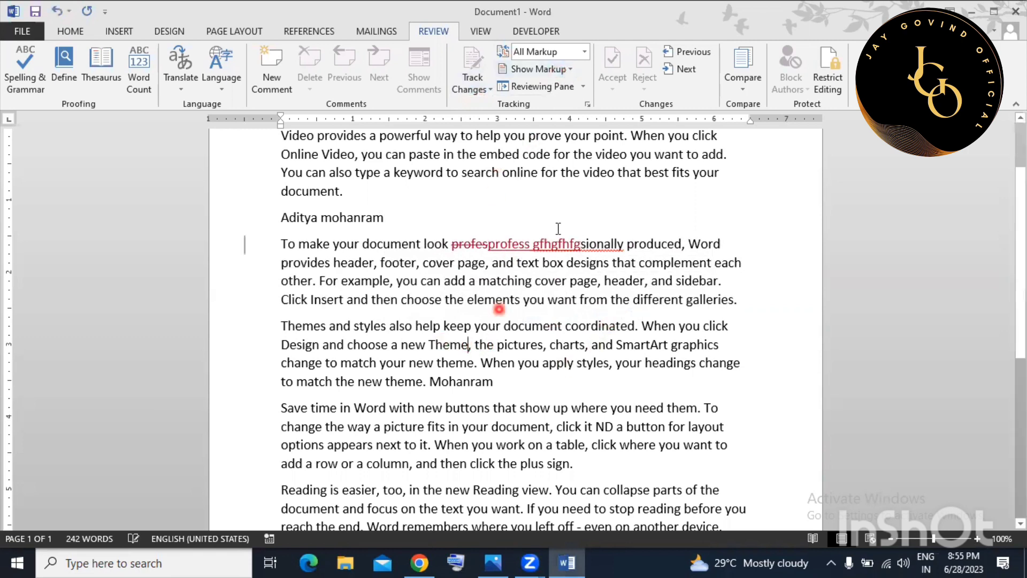
Insert 'ghgfhgfhgfhgf' into 'the' and replace 'match' with 'gghgf', keeping the Original display.
{"action": "left_click", "coordinate": [584, 52]}
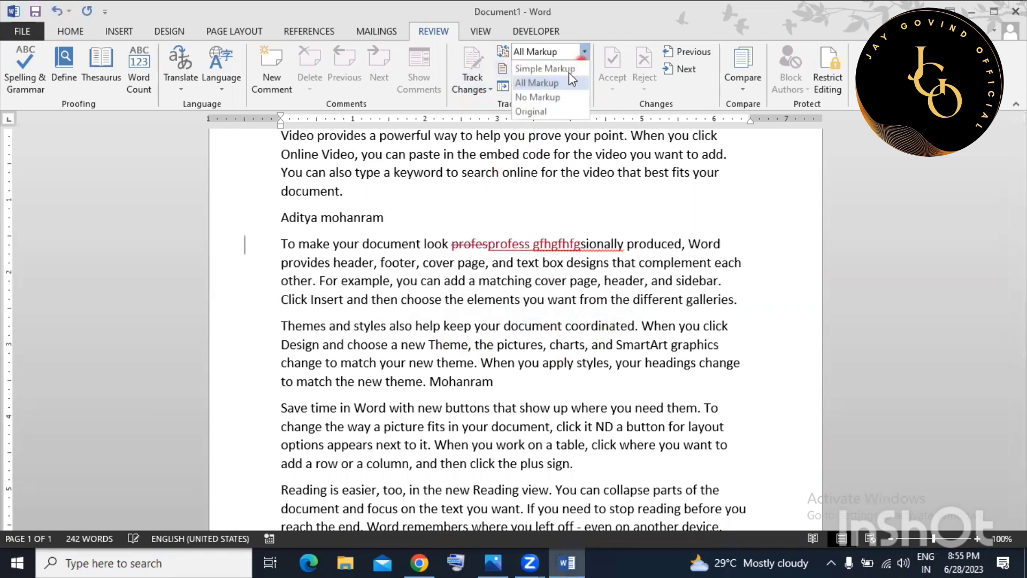
{"action": "left_click", "coordinate": [532, 112]}
{"action": "left_click", "coordinate": [485, 344]}
{"action": "type", "text": "ghgfhgfhgfhgf"}
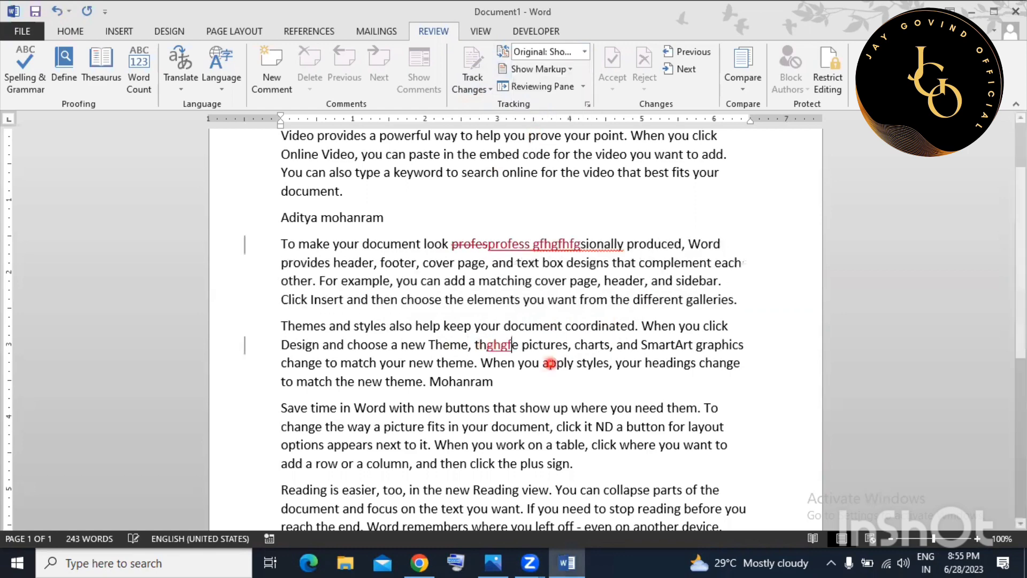
{"action": "double_click", "coordinate": [461, 367]}
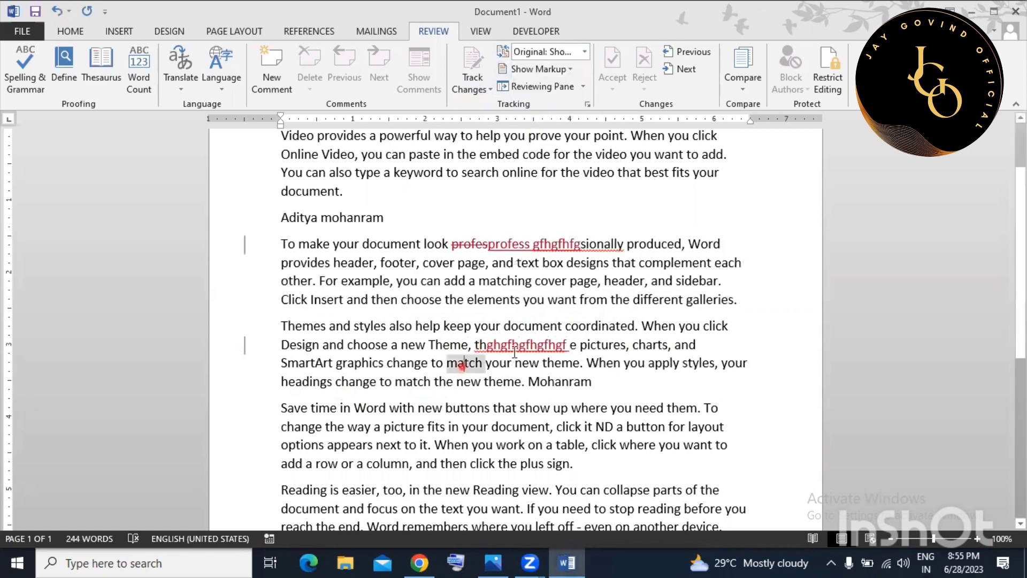
{"action": "type", "text": "gghgf"}
{"action": "left_click", "coordinate": [585, 52]}
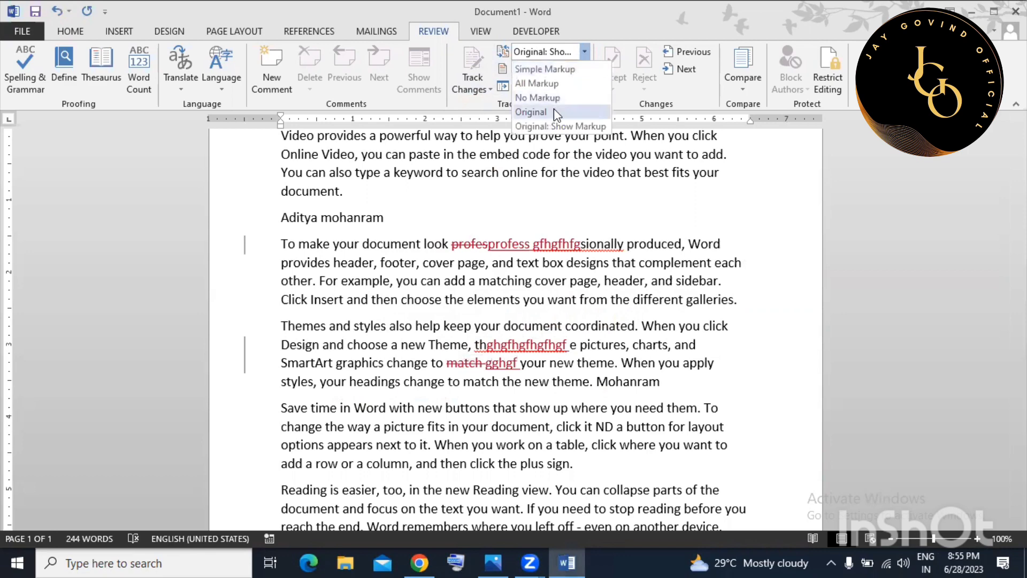
{"action": "left_click", "coordinate": [552, 112]}
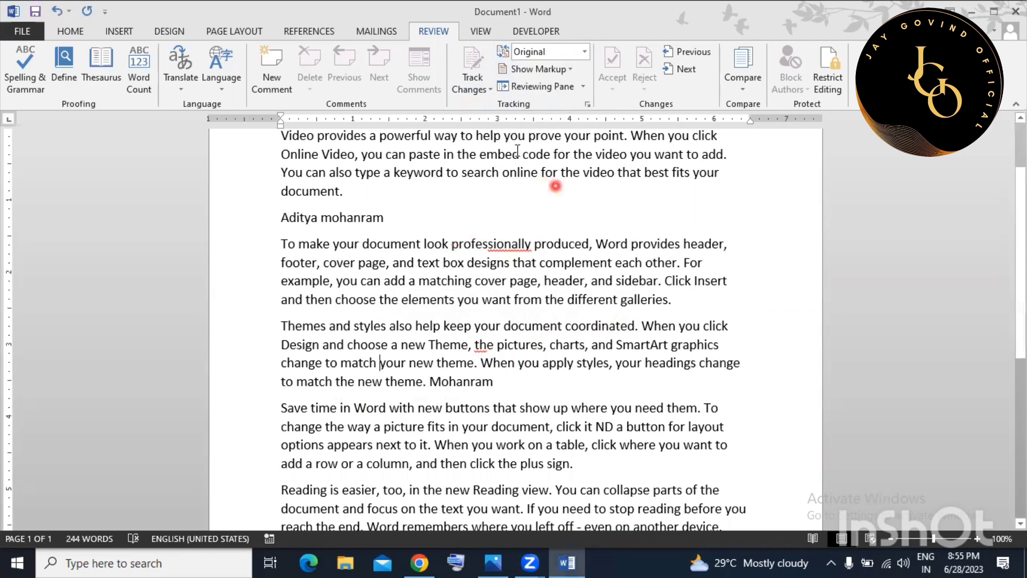
{"action": "left_click", "coordinate": [468, 88]}
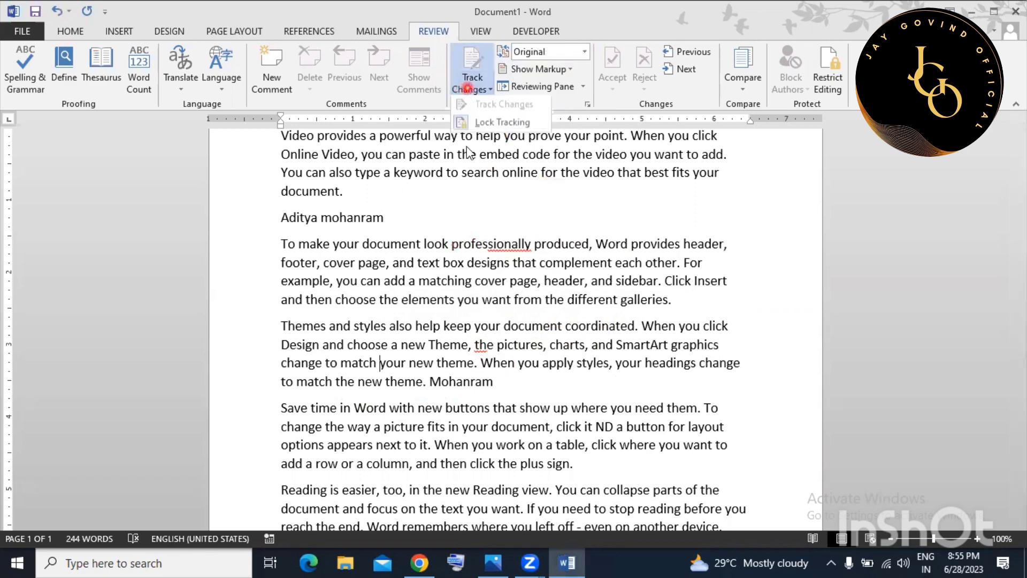
Unlock change tracking and switch Display for Review to All Markup.
{"action": "left_click", "coordinate": [511, 123]}
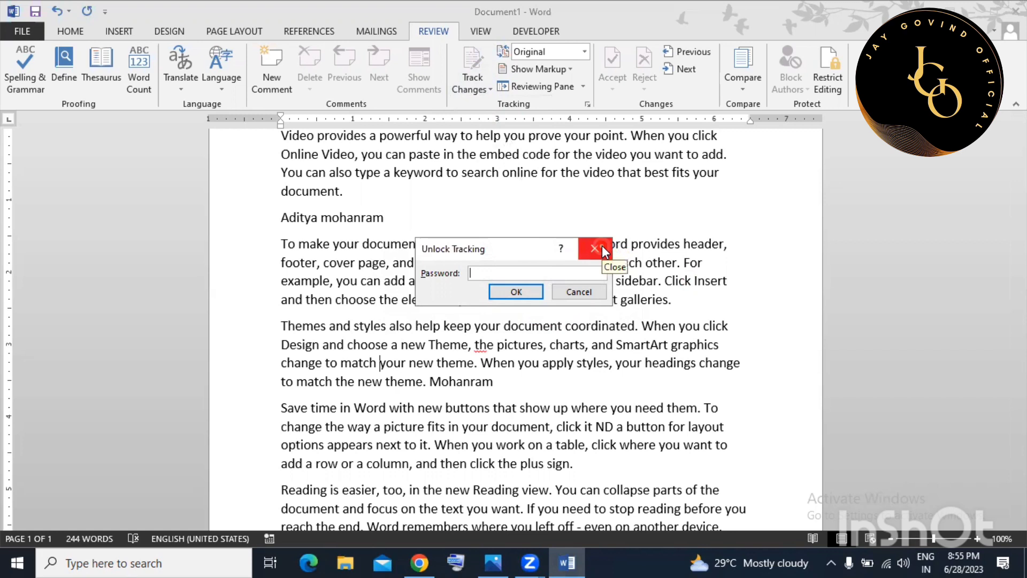
{"action": "left_click", "coordinate": [530, 293]}
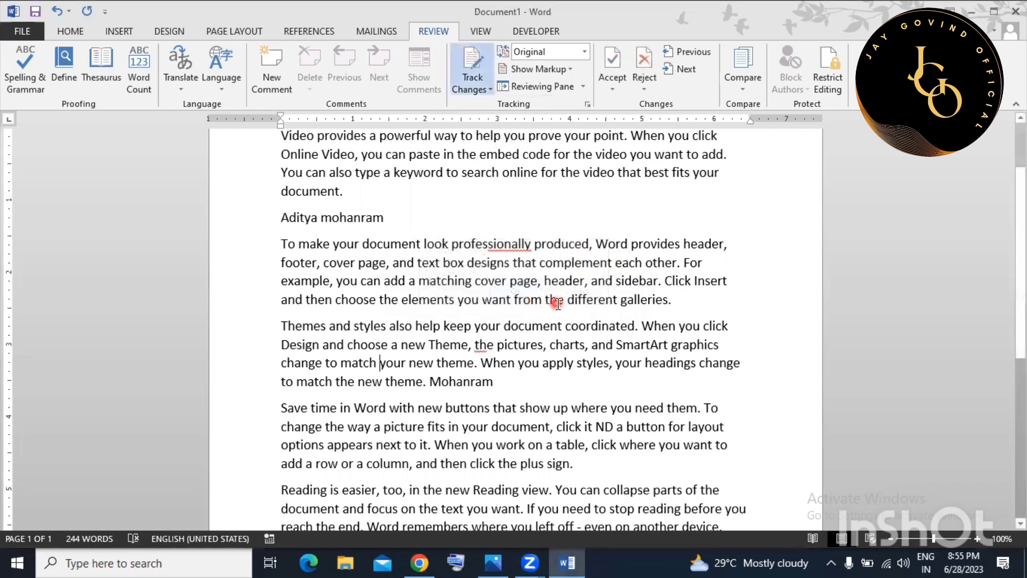
{"action": "left_click", "coordinate": [584, 51]}
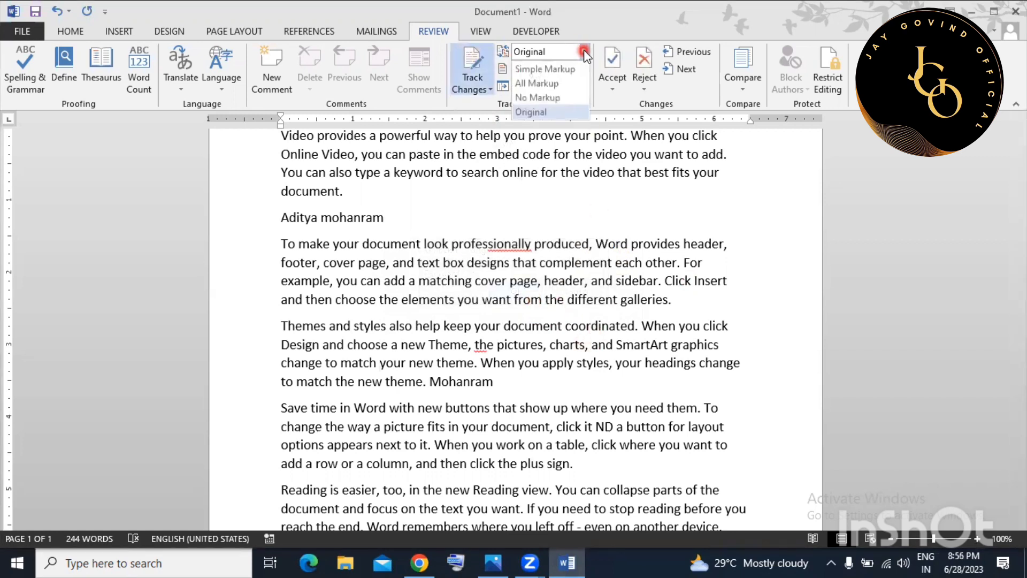
{"action": "left_click", "coordinate": [569, 83]}
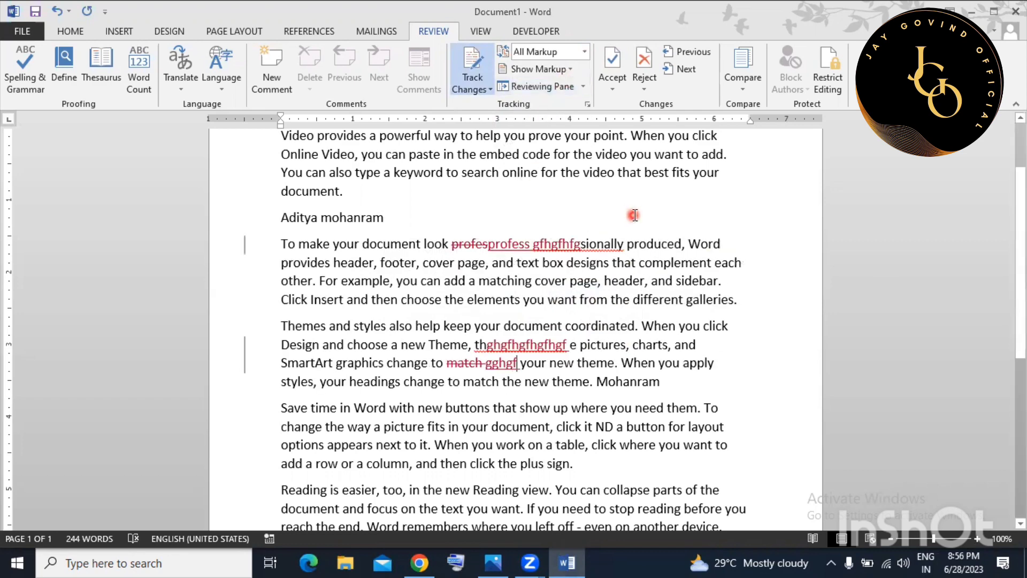
Undo three times to remove the tracked gibberish edits and restore 'match'.
{"action": "key", "text": "ctrl+z"}
{"action": "key", "text": "ctrl+z"}
{"action": "key", "text": "ctrl+z"}
{"action": "key", "text": "ctrl+z"}
{"action": "key", "text": "ctrl+z"}
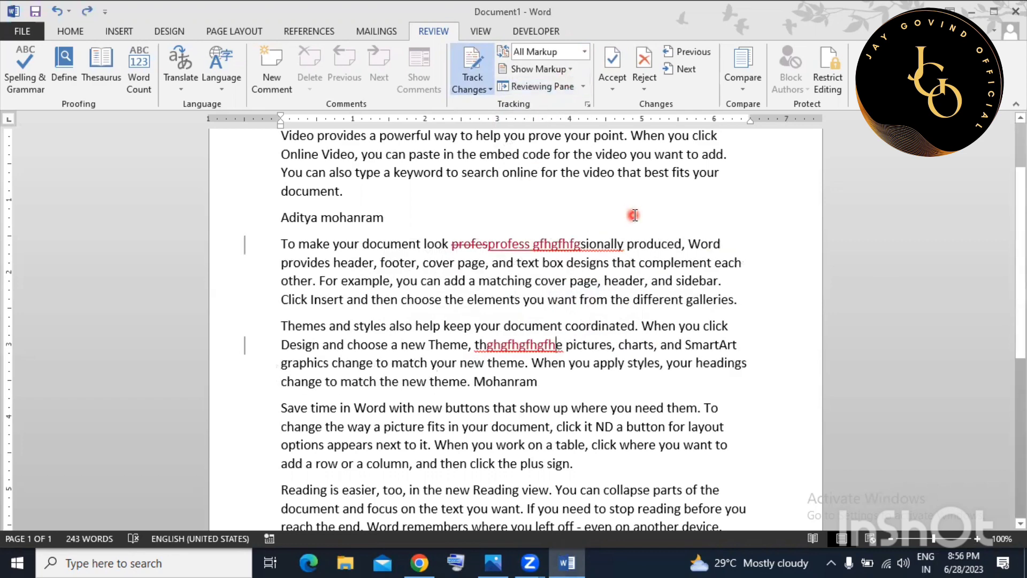
{"action": "key", "text": "ctrl+z"}
{"action": "key", "text": "ctrl+z"}
{"action": "key", "text": "ctrl+z"}
{"action": "key", "text": "ctrl+z"}
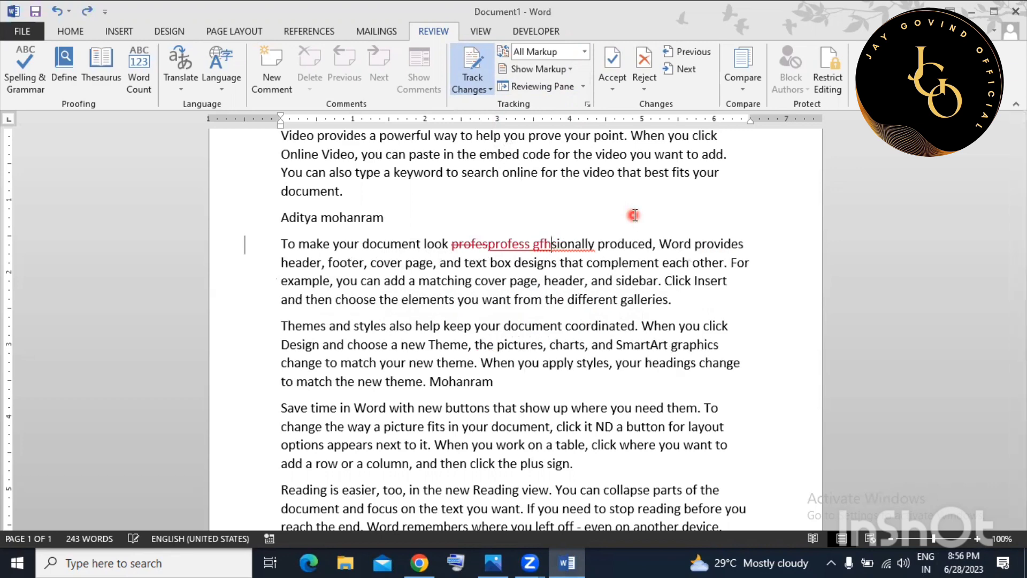
{"action": "key", "text": "ctrl+z"}
{"action": "key", "text": "ctrl+z"}
{"action": "left_click", "coordinate": [615, 193]}
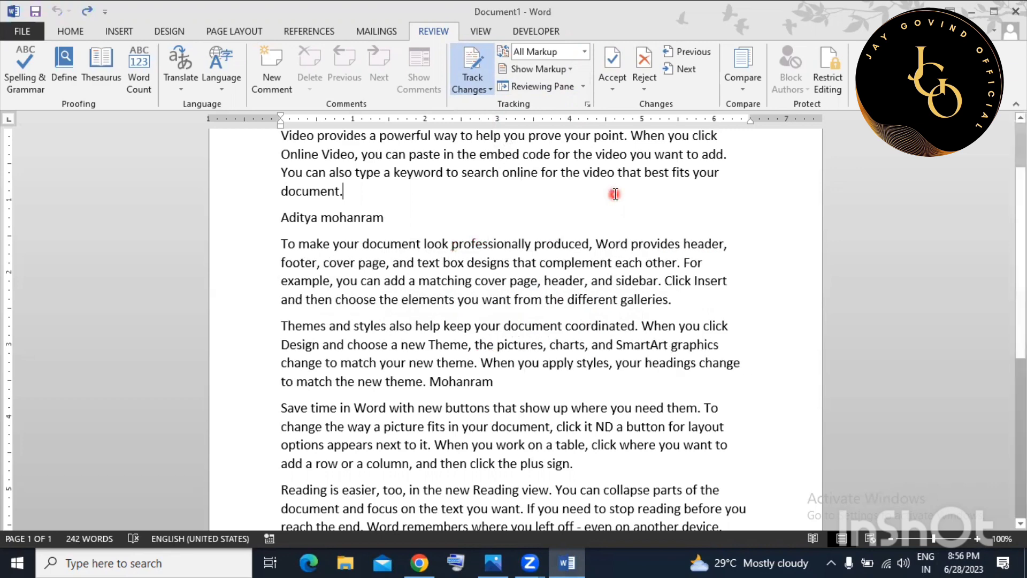
{"action": "scroll", "coordinate": [556, 289], "scroll_direction": "up", "scroll_amount": 2}
{"action": "left_click", "coordinate": [581, 289]}
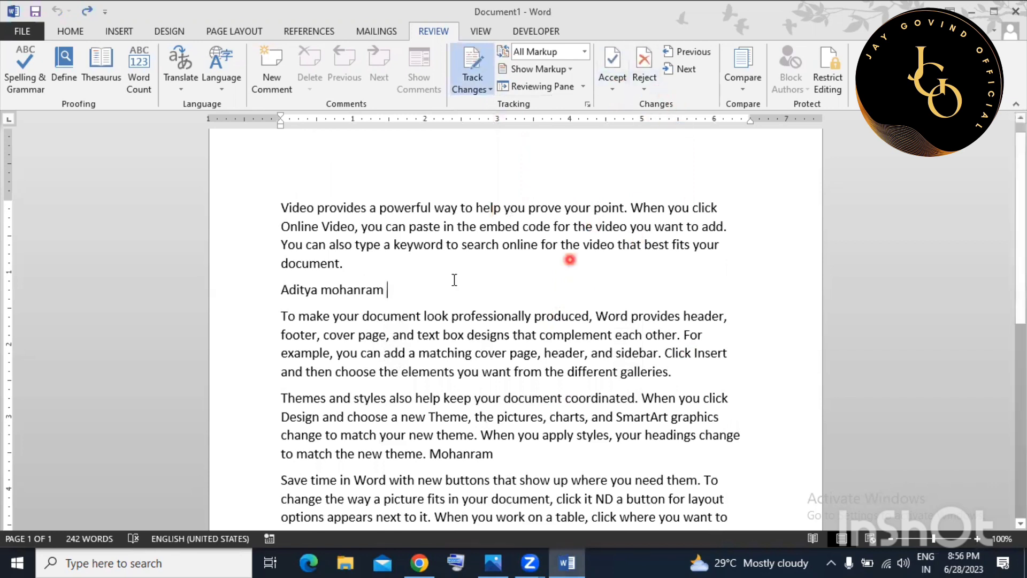
{"action": "left_click", "coordinate": [613, 86]}
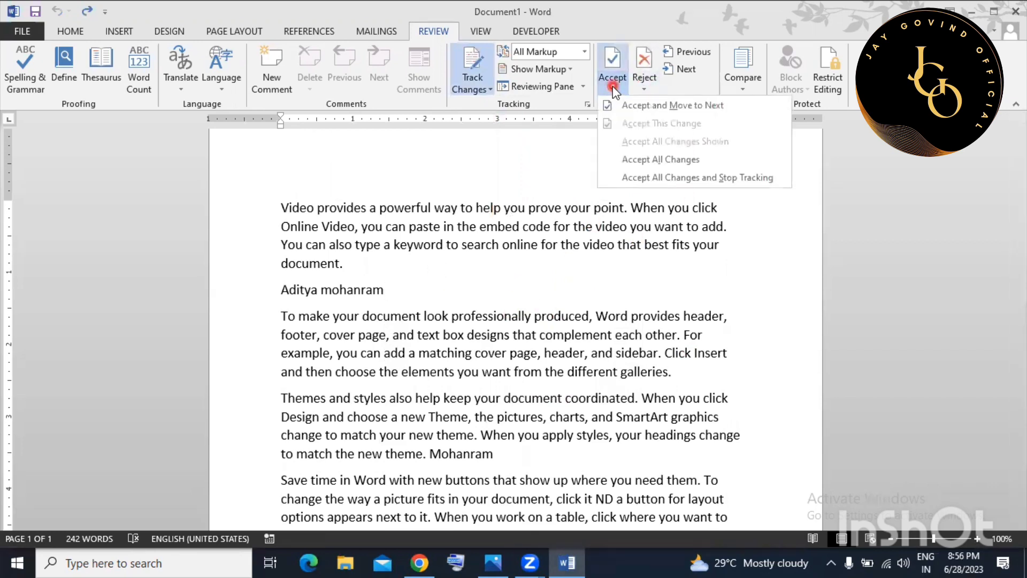
{"action": "left_click", "coordinate": [535, 259]}
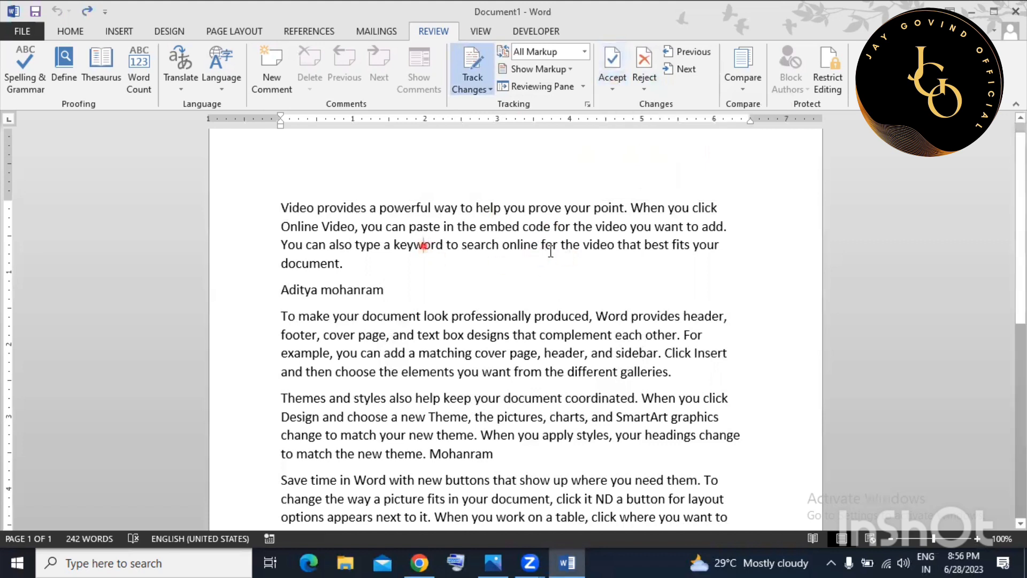
{"action": "left_click_drag", "start_coordinate": [422, 246], "coordinate": [557, 250]}
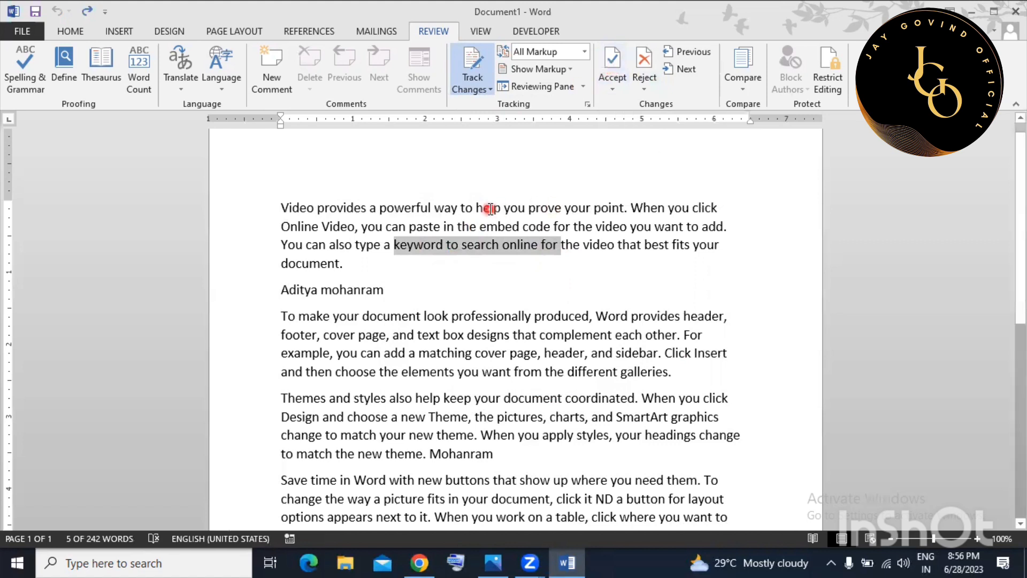
{"action": "left_click", "coordinate": [665, 296]}
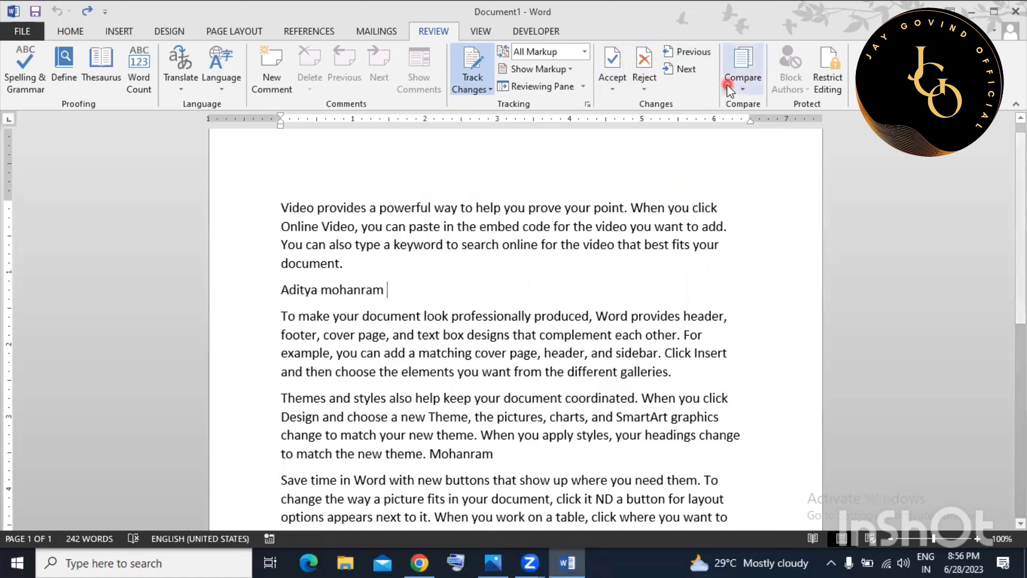
Open Compare Documents, cancel it without comparing, and switch to the View tab.
{"action": "left_click", "coordinate": [741, 75]}
{"action": "left_click", "coordinate": [759, 113]}
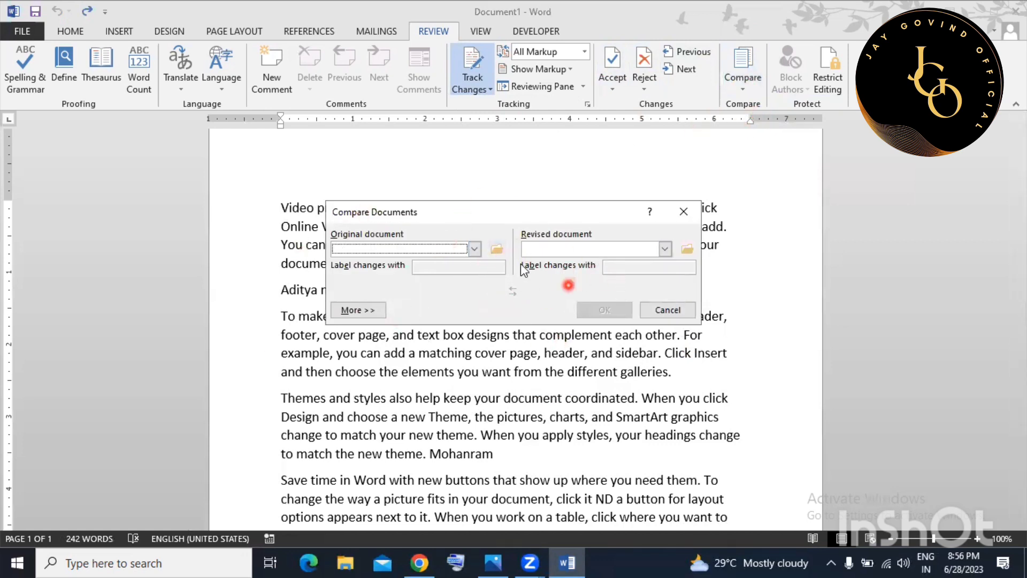
{"action": "left_click", "coordinate": [667, 309]}
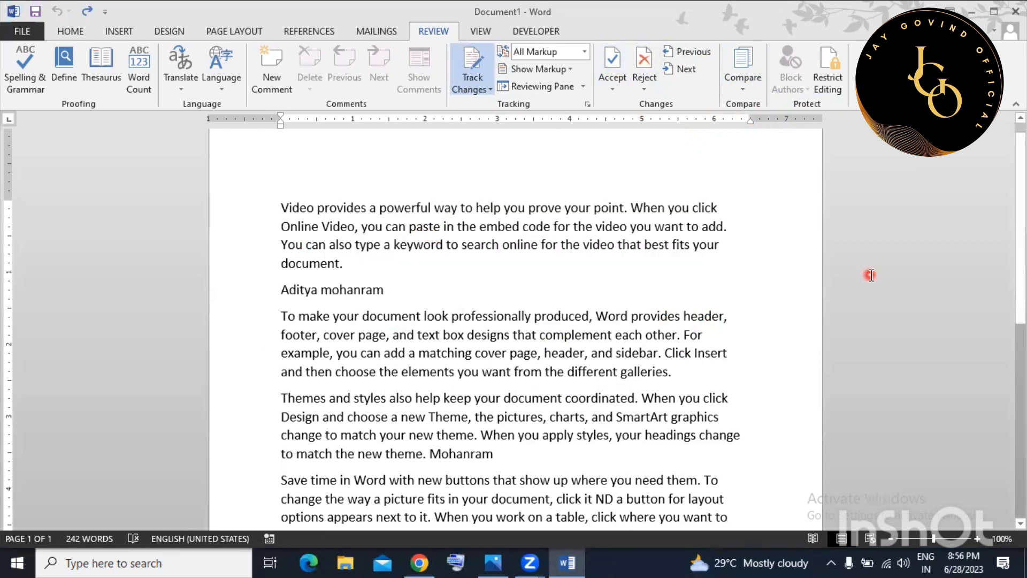
{"action": "left_click", "coordinate": [486, 33]}
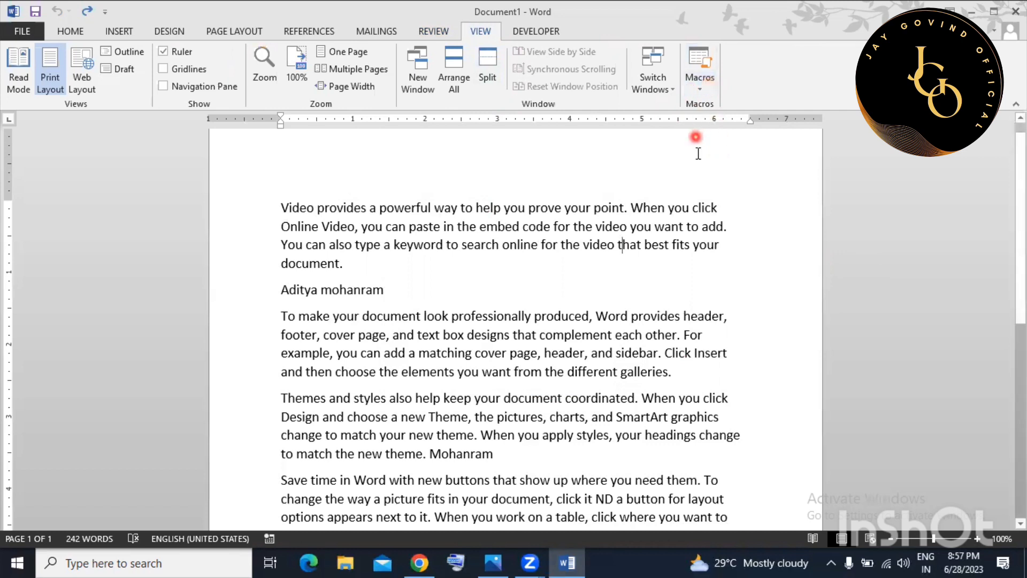
{"action": "left_click", "coordinate": [491, 207]}
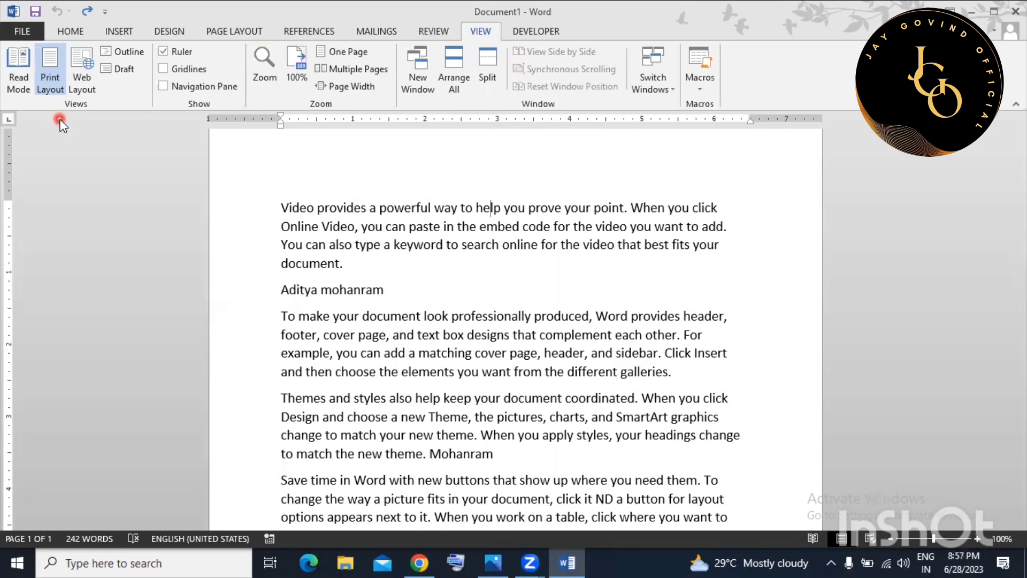
{"action": "scroll", "coordinate": [428, 316], "scroll_direction": "down", "scroll_amount": 7}
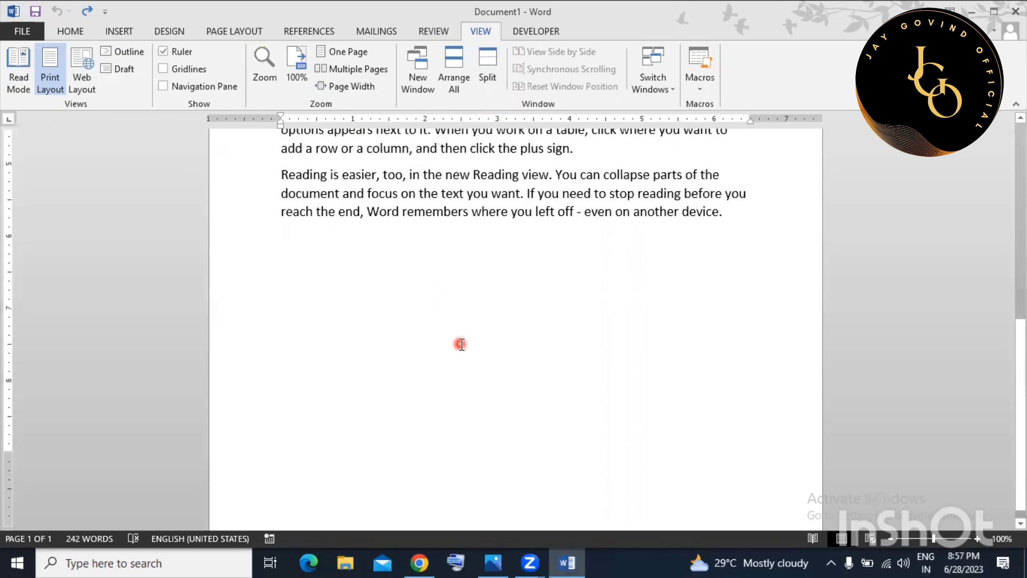
{"action": "scroll", "coordinate": [461, 343], "scroll_direction": "up", "scroll_amount": 8}
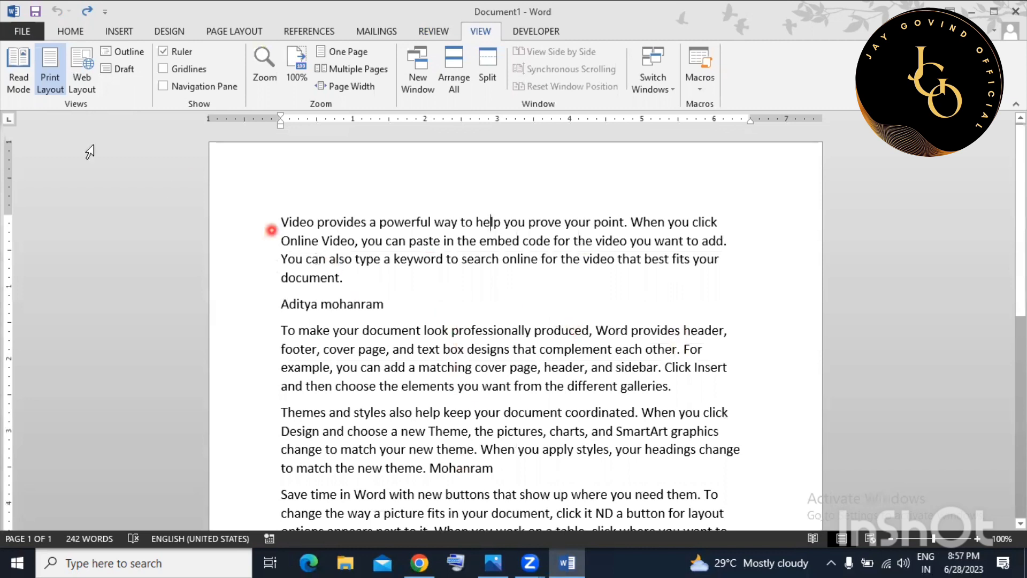
{"action": "left_click", "coordinate": [20, 85]}
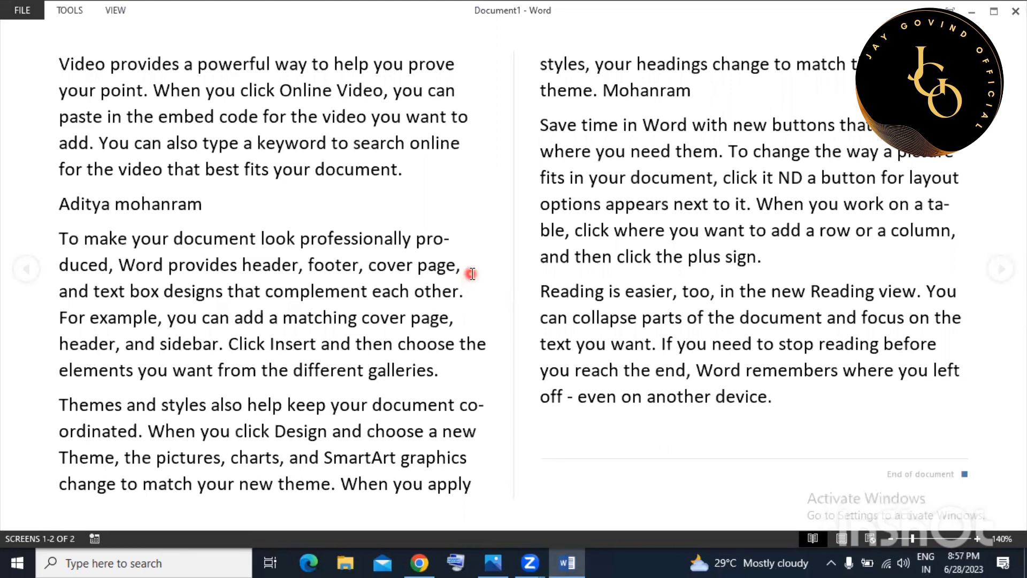
{"action": "key", "text": "Escape"}
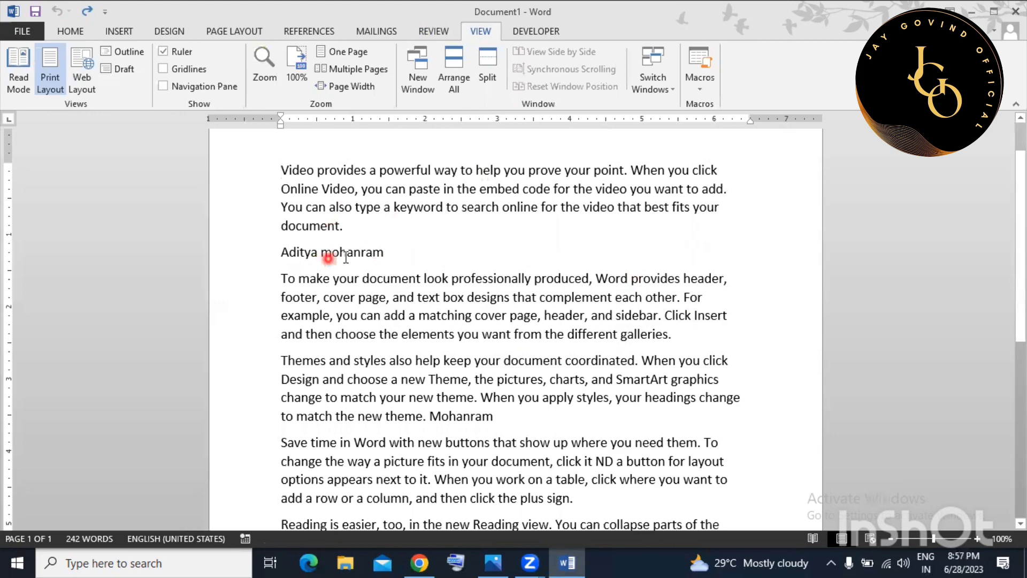
{"action": "scroll", "coordinate": [406, 300], "scroll_direction": "down", "scroll_amount": 2}
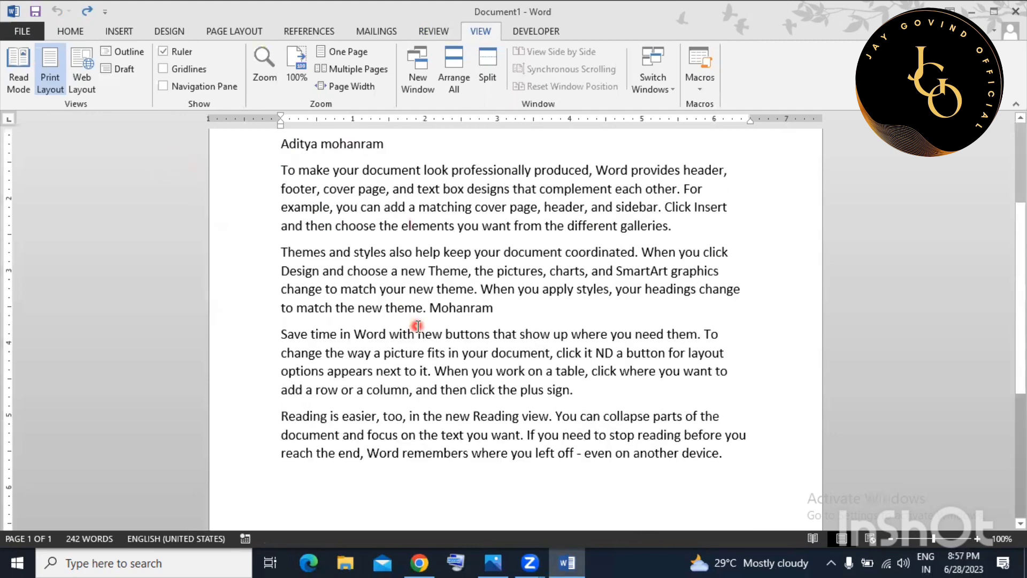
{"action": "scroll", "coordinate": [418, 326], "scroll_direction": "up", "scroll_amount": 2}
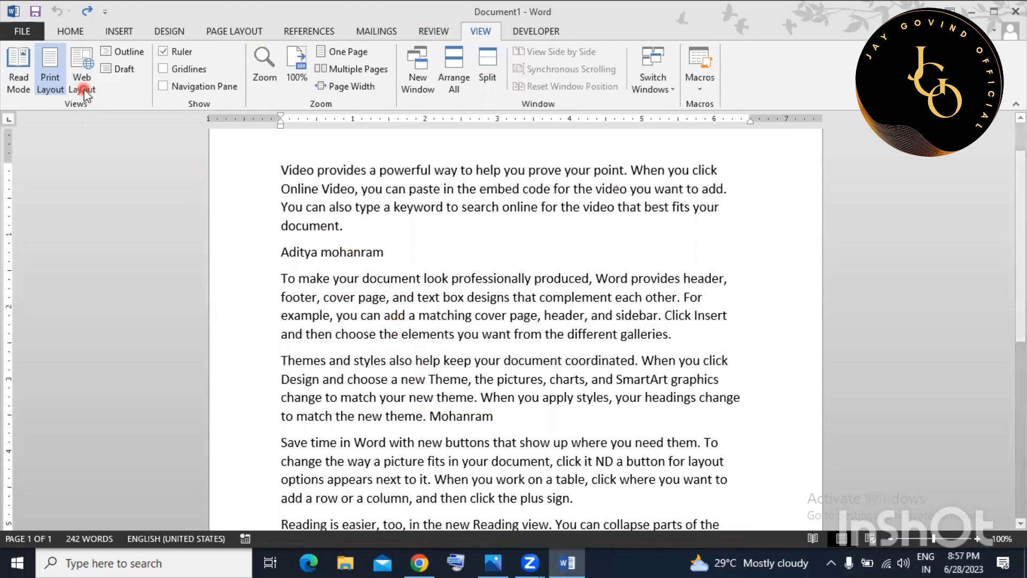
{"action": "left_click", "coordinate": [85, 91]}
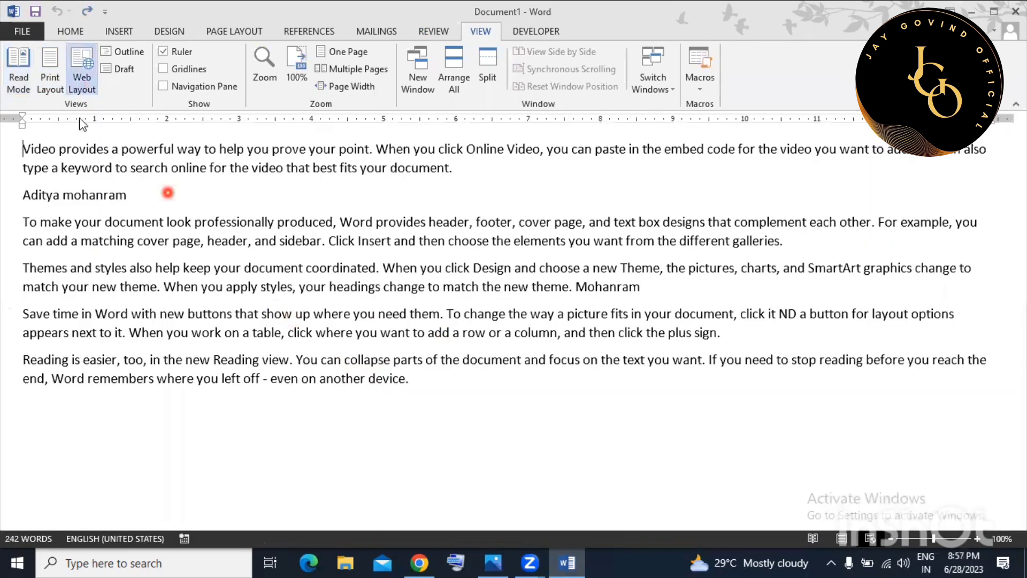
{"action": "left_click", "coordinate": [129, 52]}
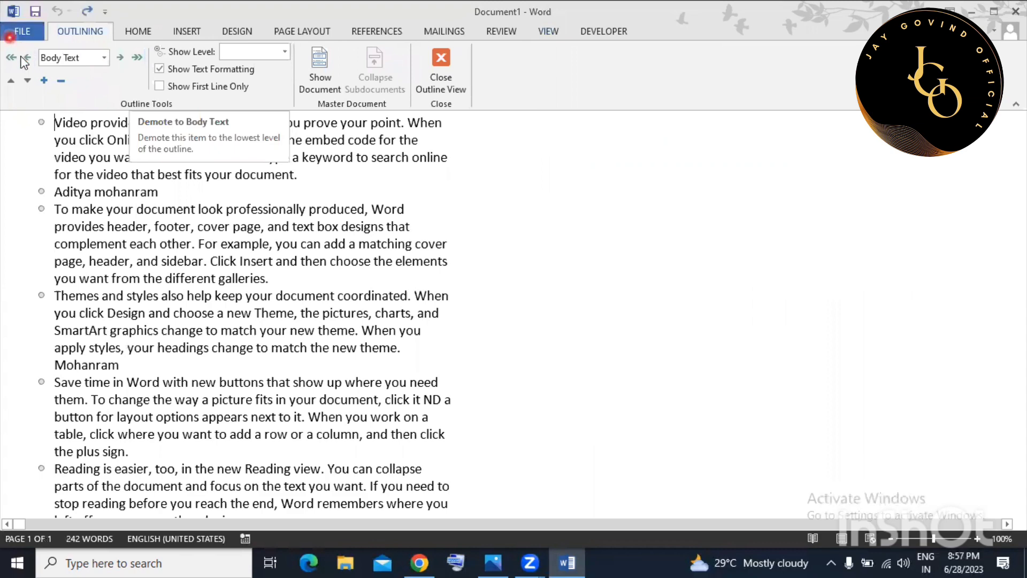
{"action": "left_click", "coordinate": [264, 261]}
{"action": "left_click", "coordinate": [444, 63]}
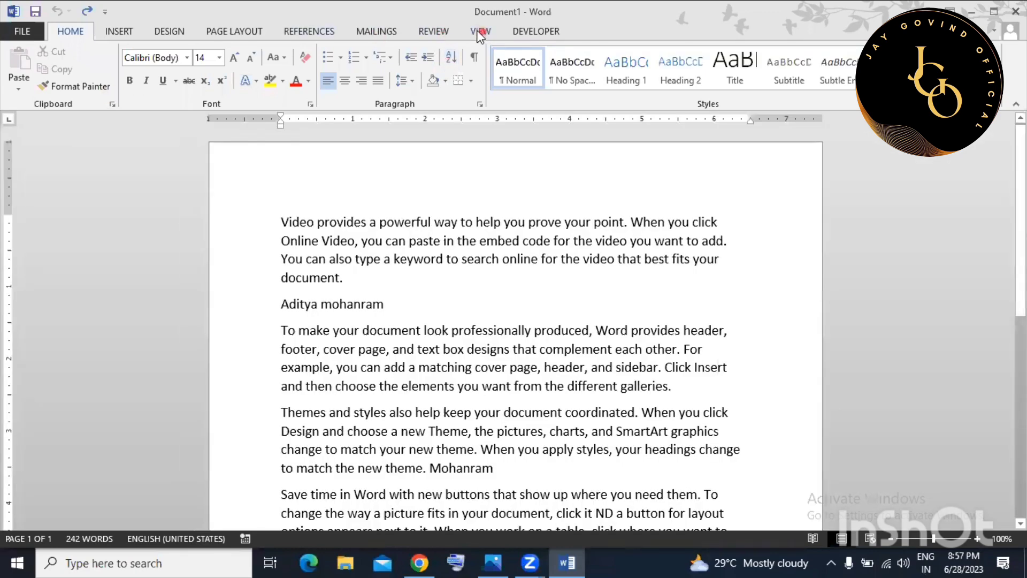
{"action": "left_click", "coordinate": [480, 32]}
{"action": "left_click", "coordinate": [131, 70]}
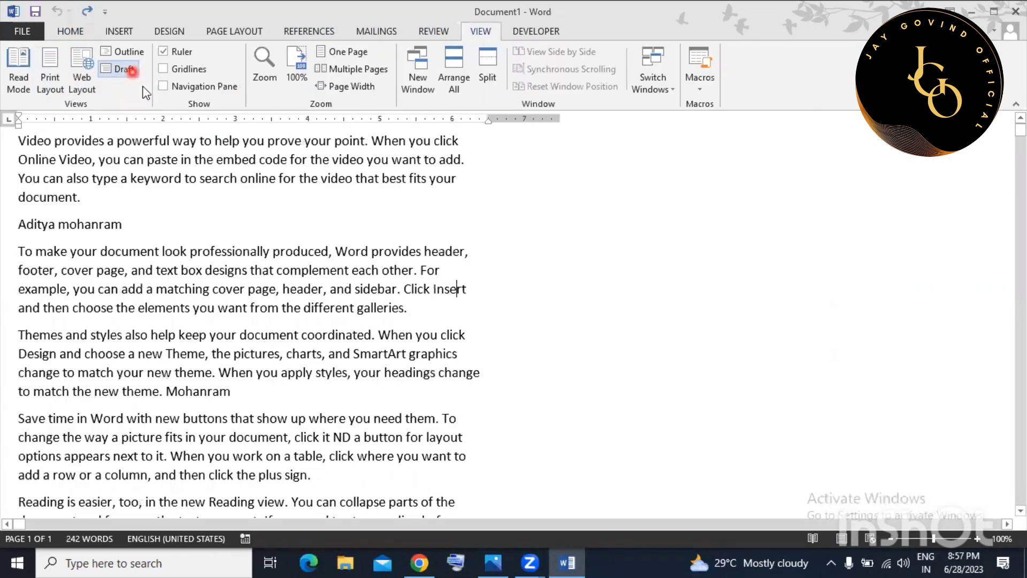
{"action": "scroll", "coordinate": [301, 299], "scroll_direction": "down", "scroll_amount": 2}
{"action": "scroll", "coordinate": [303, 303], "scroll_direction": "up", "scroll_amount": 2}
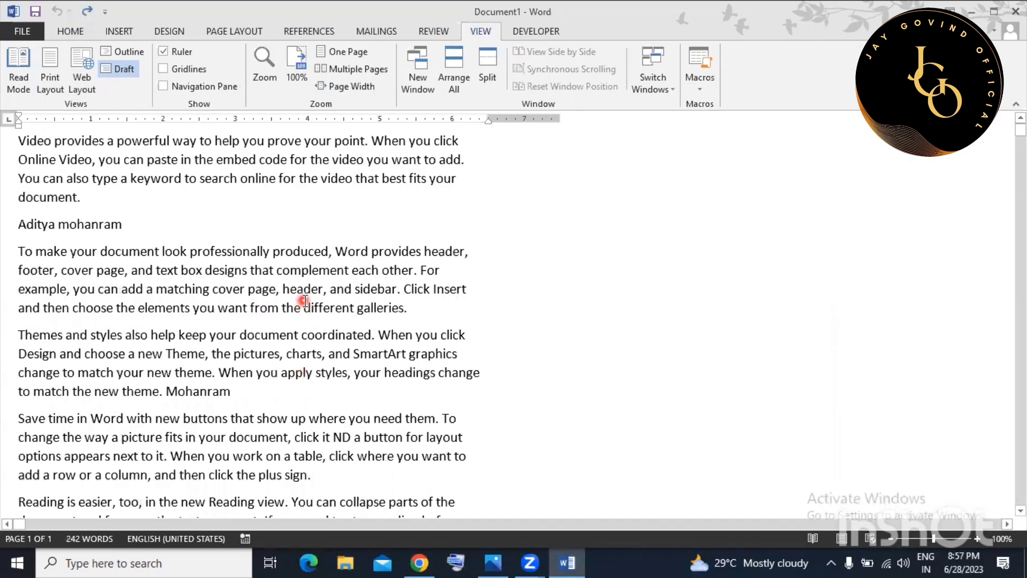
{"action": "left_click", "coordinate": [49, 80]}
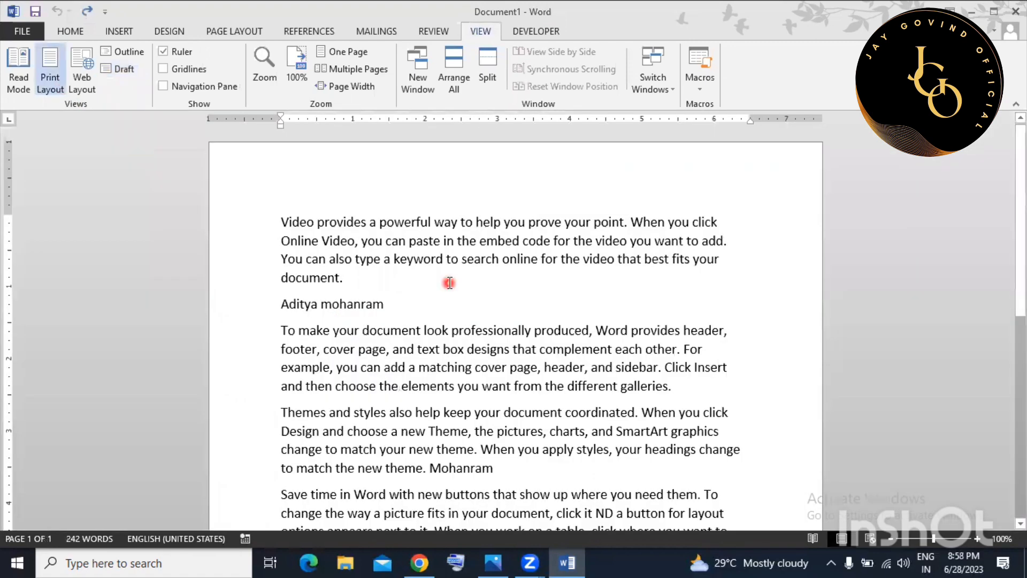
Toggle the Ruler off and back on, then toggle Gridlines several times, ending with them off.
{"action": "left_click", "coordinate": [176, 54]}
{"action": "left_click", "coordinate": [176, 54]}
{"action": "left_click", "coordinate": [173, 69]}
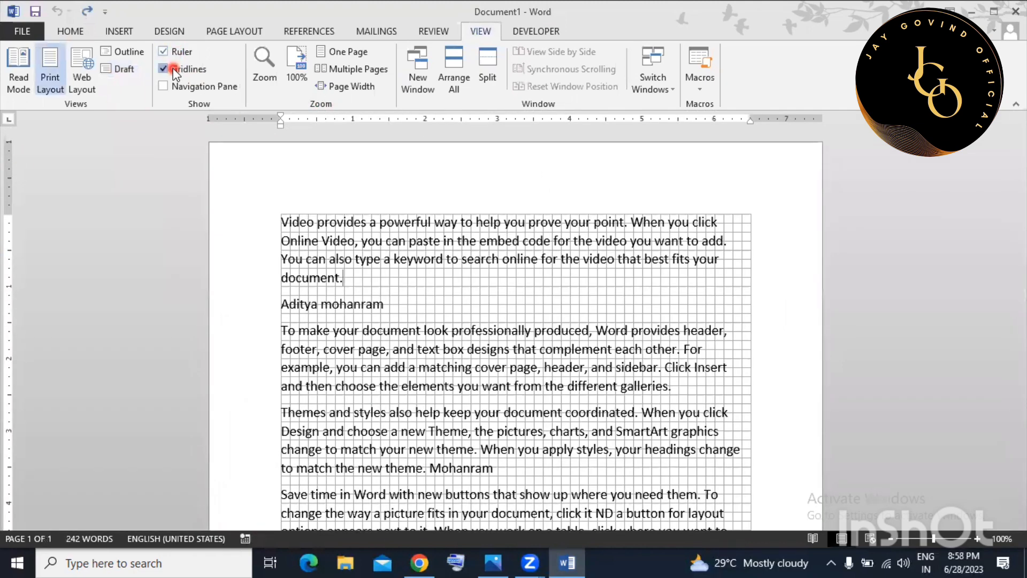
{"action": "left_click", "coordinate": [174, 69]}
{"action": "left_click", "coordinate": [174, 69]}
{"action": "scroll", "coordinate": [375, 370], "scroll_direction": "down", "scroll_amount": 8}
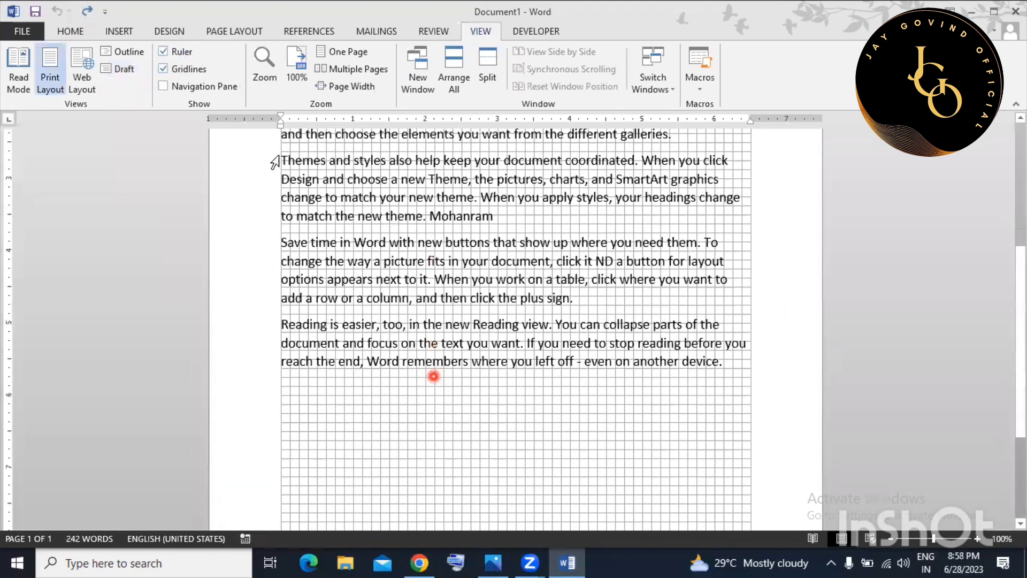
{"action": "scroll", "coordinate": [433, 376], "scroll_direction": "up", "scroll_amount": 2}
{"action": "left_click", "coordinate": [171, 69]}
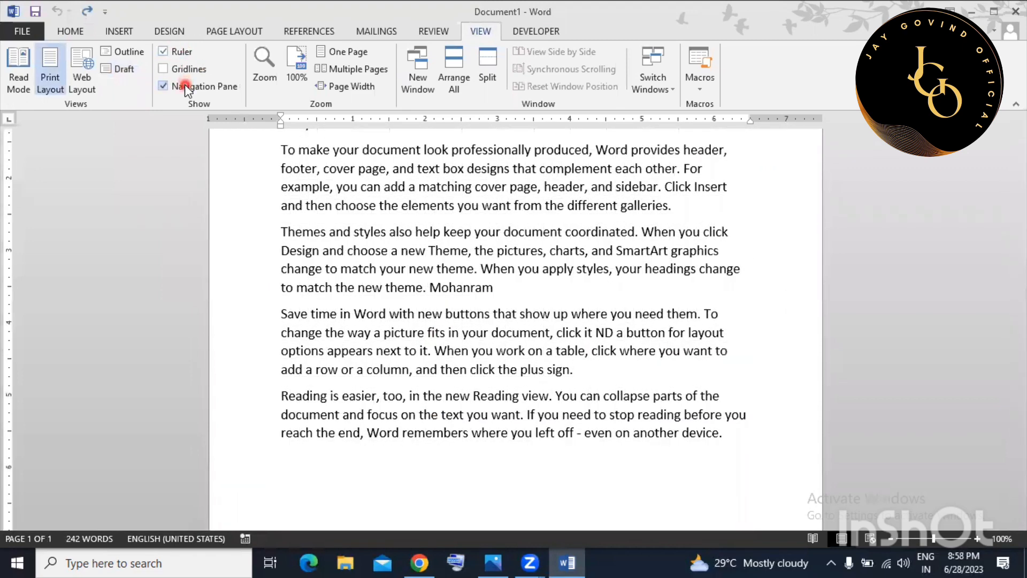
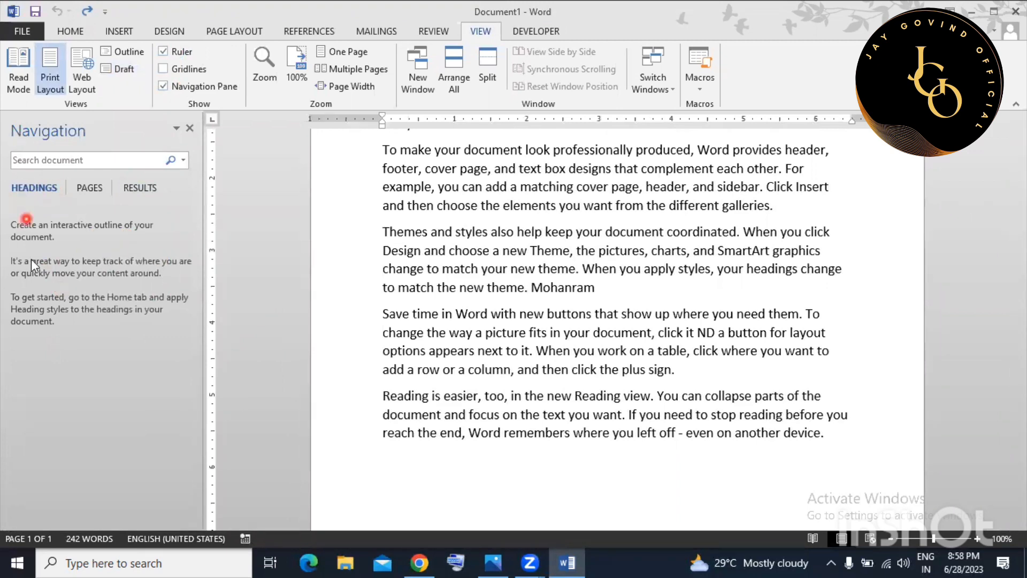
Jump to the top of page 1 using the Navigation pane's page thumbnails, then close the pane.
{"action": "left_click", "coordinate": [89, 188]}
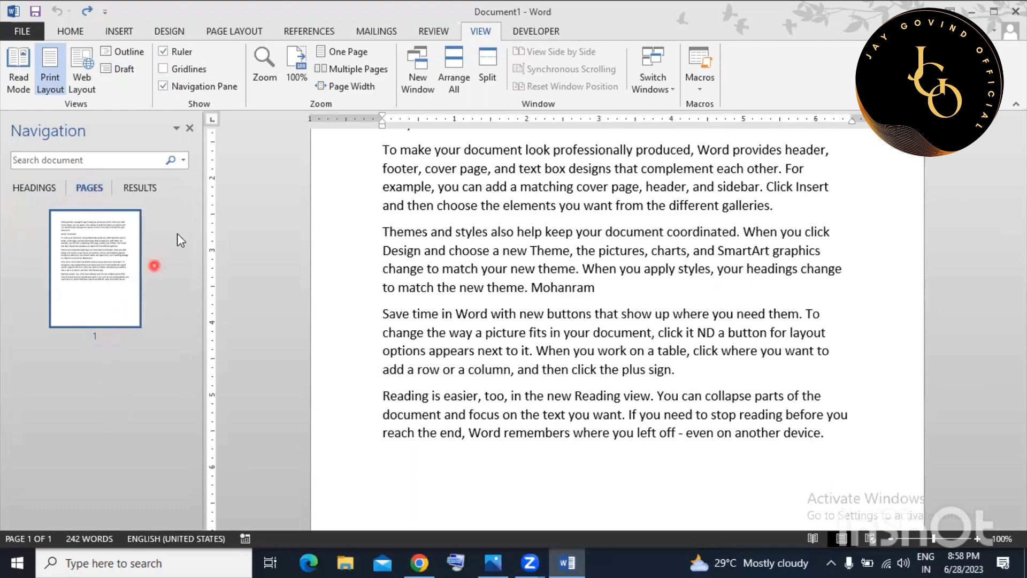
{"action": "left_click", "coordinate": [44, 281]}
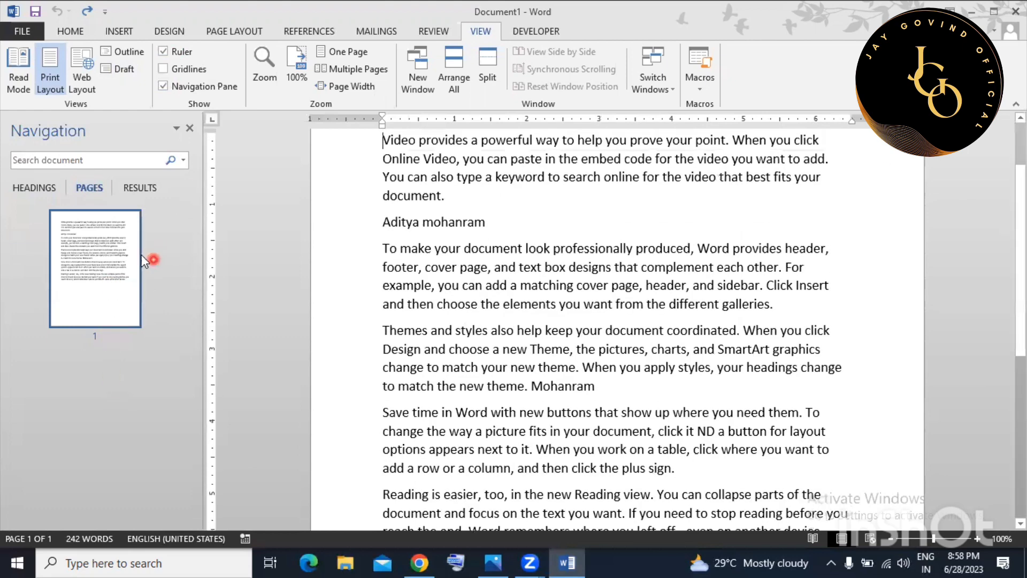
{"action": "left_click", "coordinate": [188, 126]}
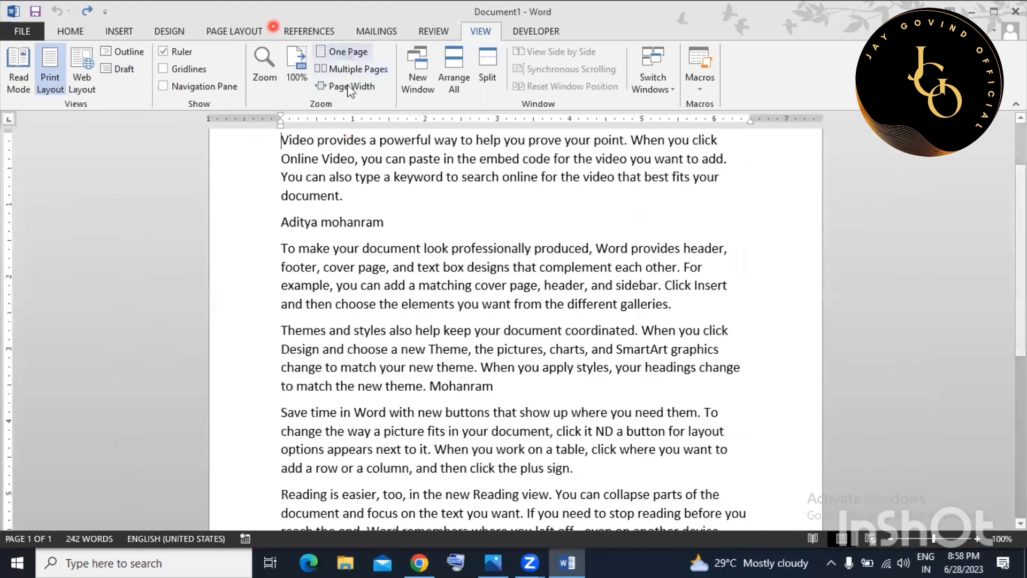
Zoom to 200%, return to 100%, then switch to Multiple Pages view.
{"action": "left_click", "coordinate": [300, 89]}
{"action": "left_click", "coordinate": [264, 69]}
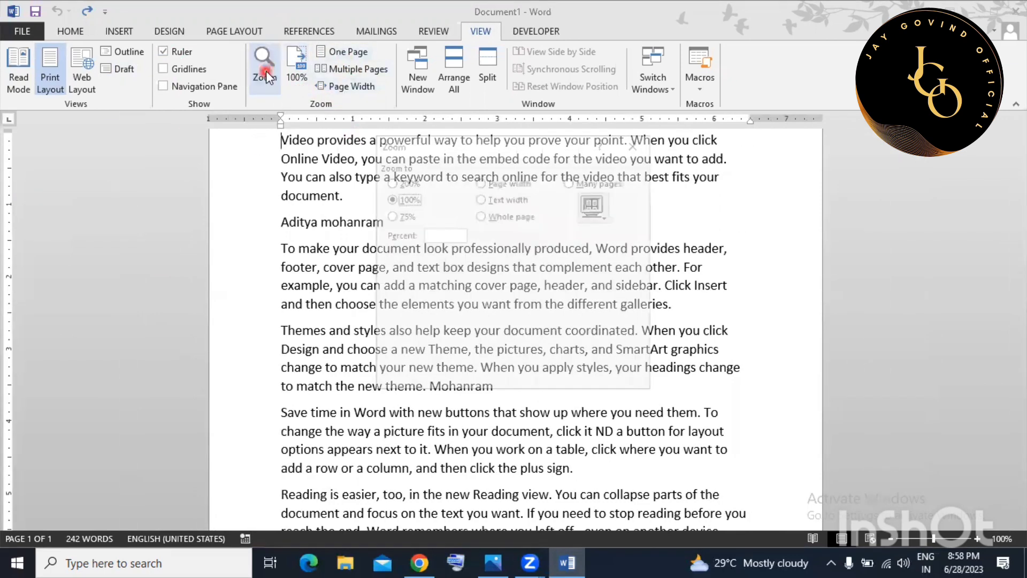
{"action": "left_click", "coordinate": [391, 182]}
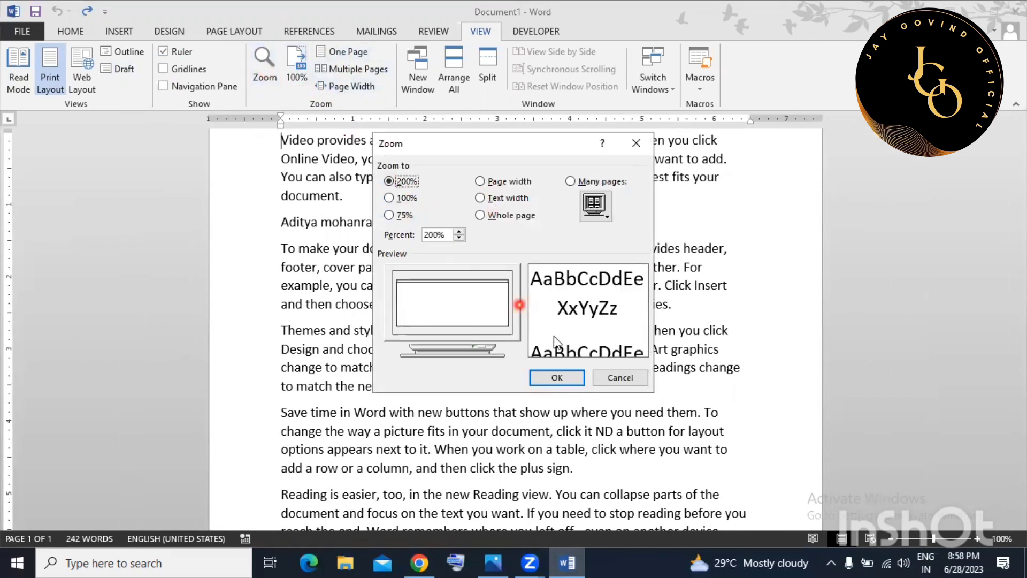
{"action": "left_click", "coordinate": [558, 376]}
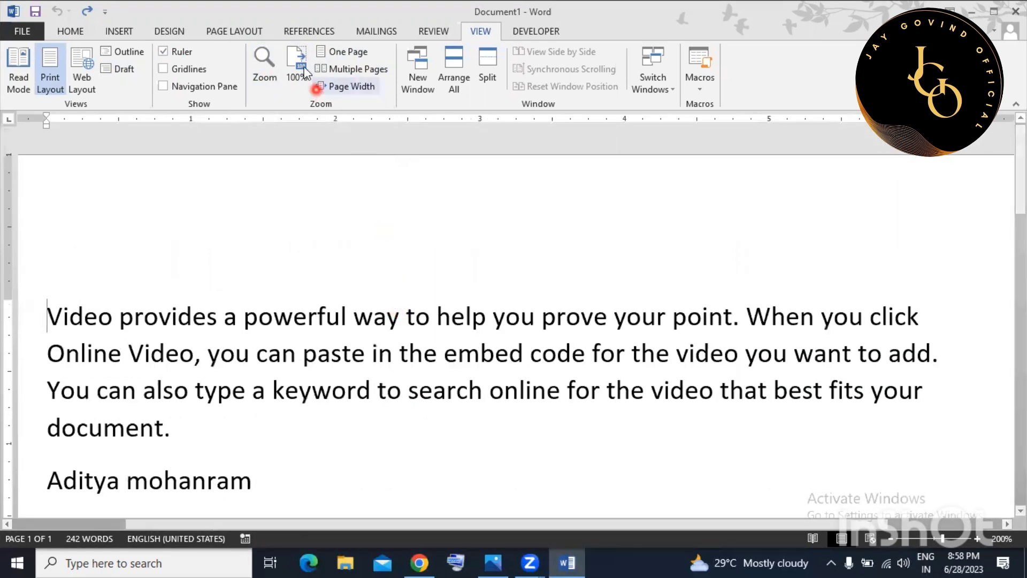
{"action": "left_click", "coordinate": [303, 66]}
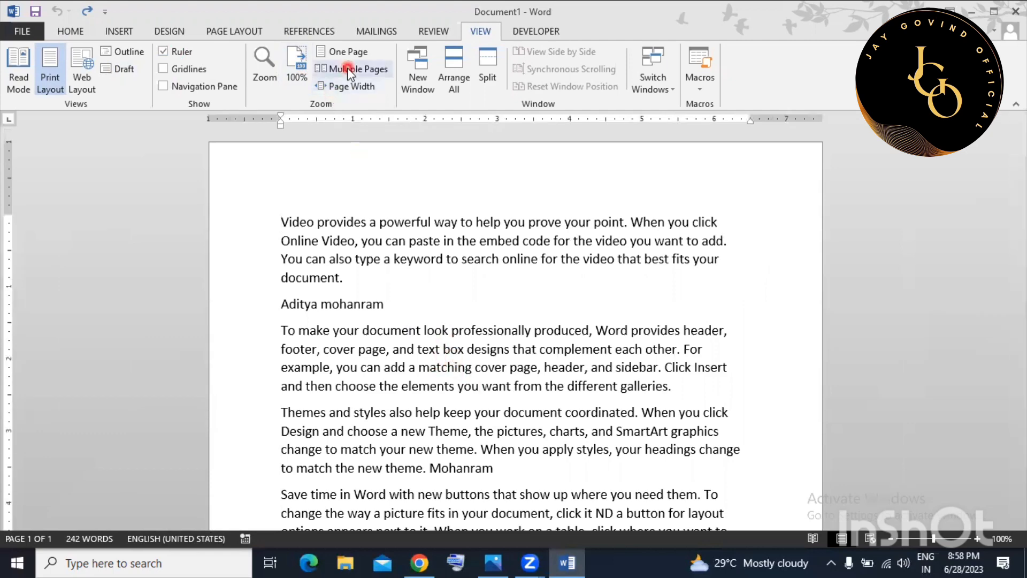
{"action": "left_click", "coordinate": [348, 70]}
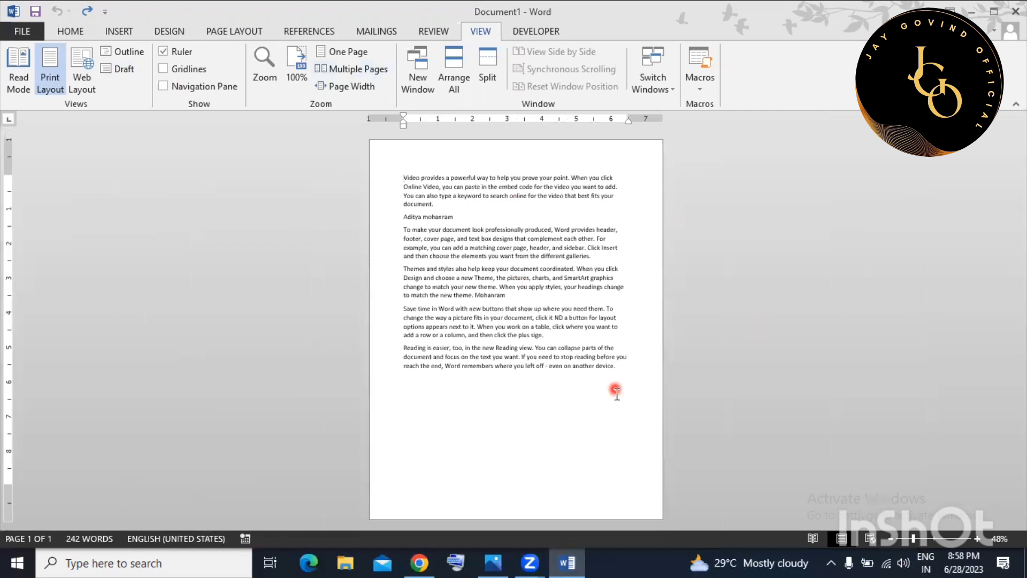
Add two blank pages with Ctrl+Enter, then return to One Page view at 100%.
{"action": "key", "text": "ctrl+Return"}
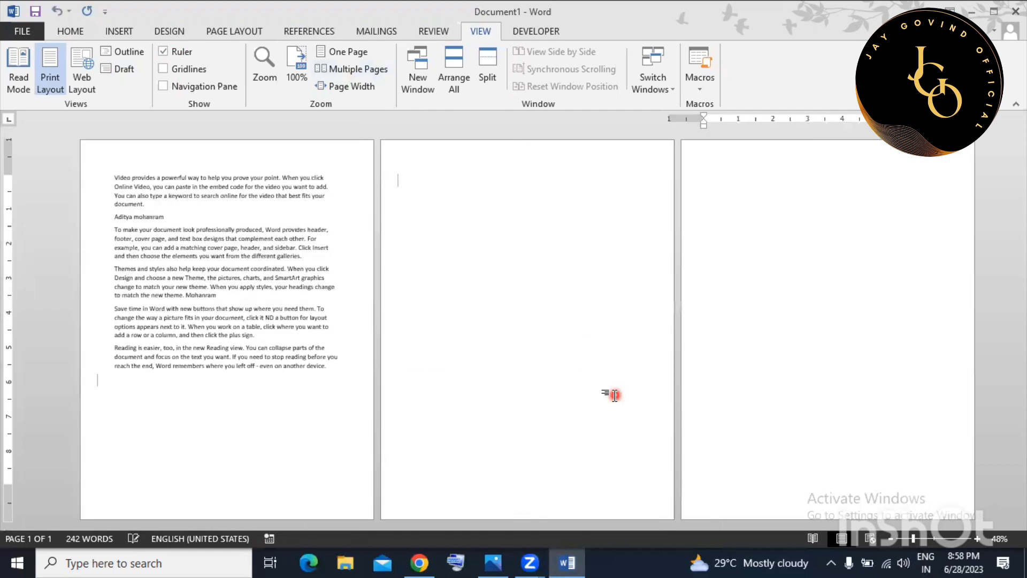
{"action": "key", "text": "ctrl+Return"}
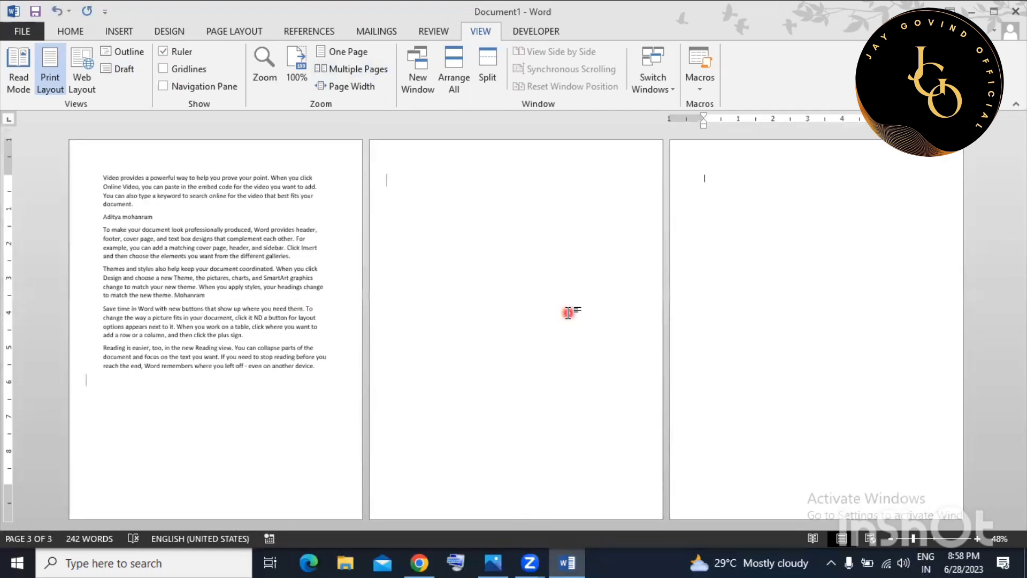
{"action": "left_click", "coordinate": [159, 237]}
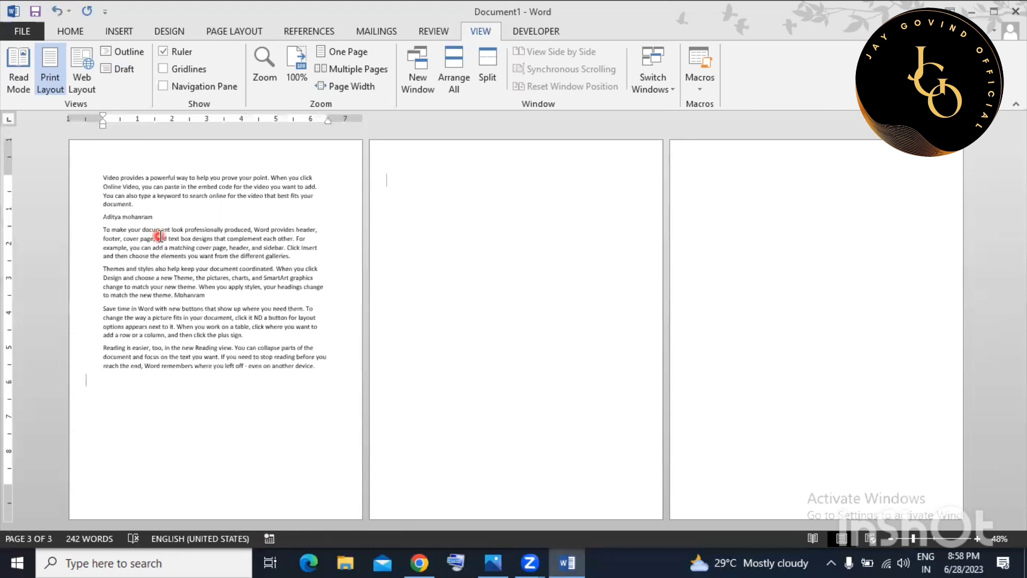
{"action": "left_click", "coordinate": [348, 48]}
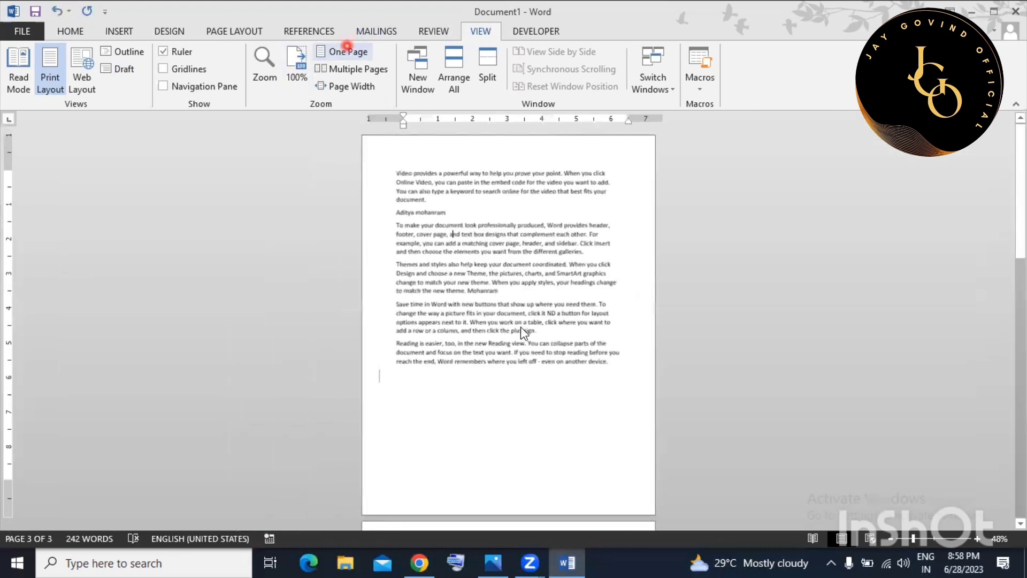
{"action": "left_click", "coordinate": [978, 539]}
{"action": "left_click", "coordinate": [978, 539]}
{"action": "left_click", "coordinate": [979, 539]}
{"action": "left_click", "coordinate": [978, 539]}
{"action": "left_click", "coordinate": [978, 539]}
{"action": "left_click", "coordinate": [978, 539]}
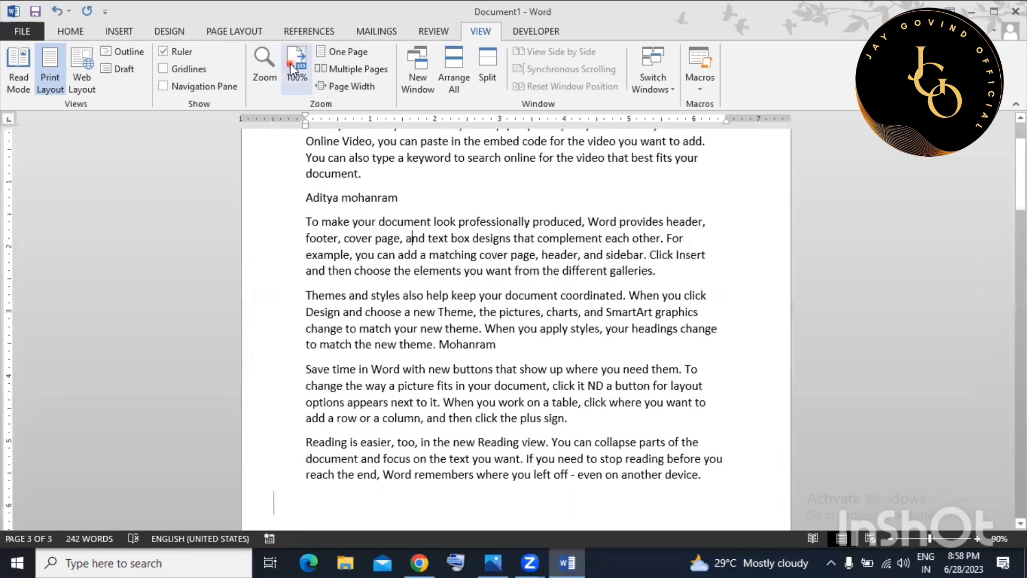
{"action": "left_click", "coordinate": [521, 263]}
Select a few words in the second paragraph, then clear the selection.
{"action": "left_click", "coordinate": [459, 238]}
{"action": "left_click", "coordinate": [537, 112]}
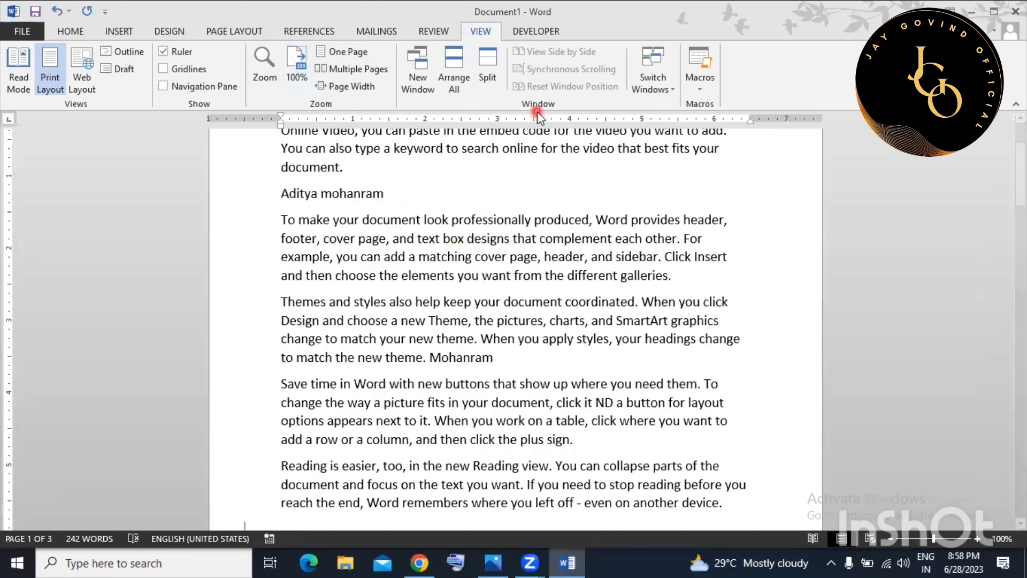
{"action": "left_click", "coordinate": [417, 92]}
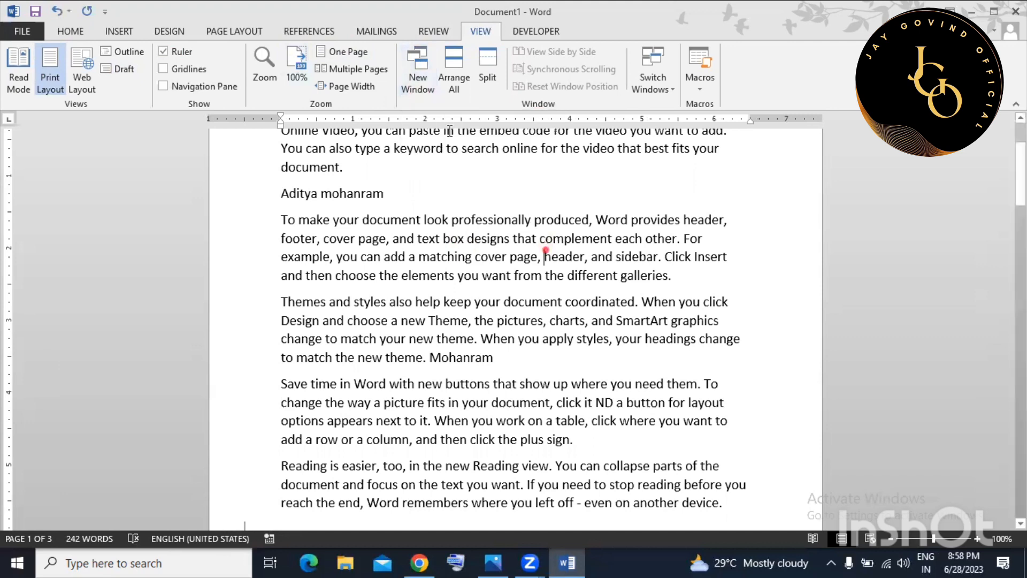
{"action": "left_click_drag", "start_coordinate": [544, 256], "coordinate": [545, 239]}
{"action": "left_click", "coordinate": [464, 183]}
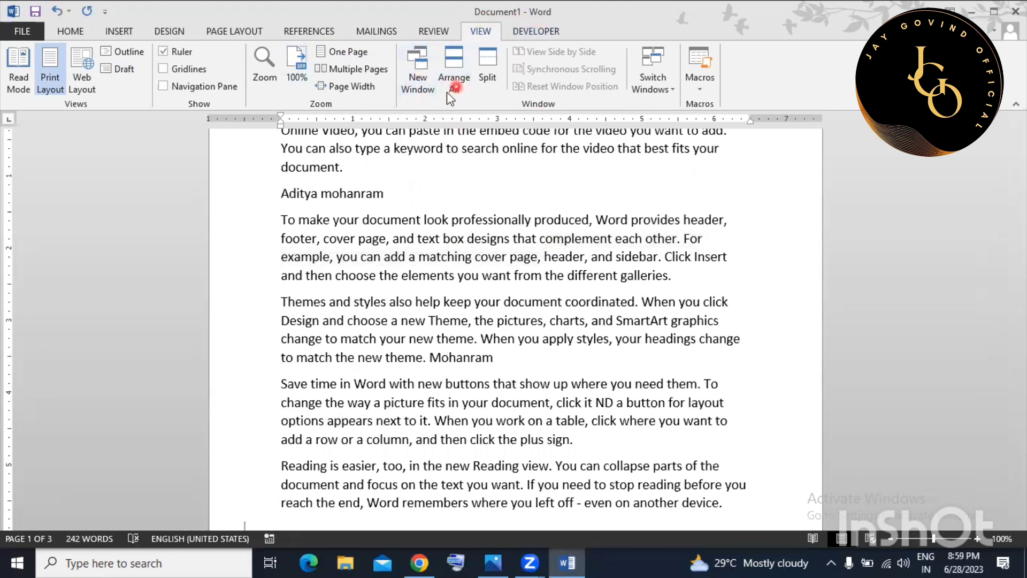
Open a second window of the document, then resize and switch between both windows.
{"action": "left_click", "coordinate": [422, 83]}
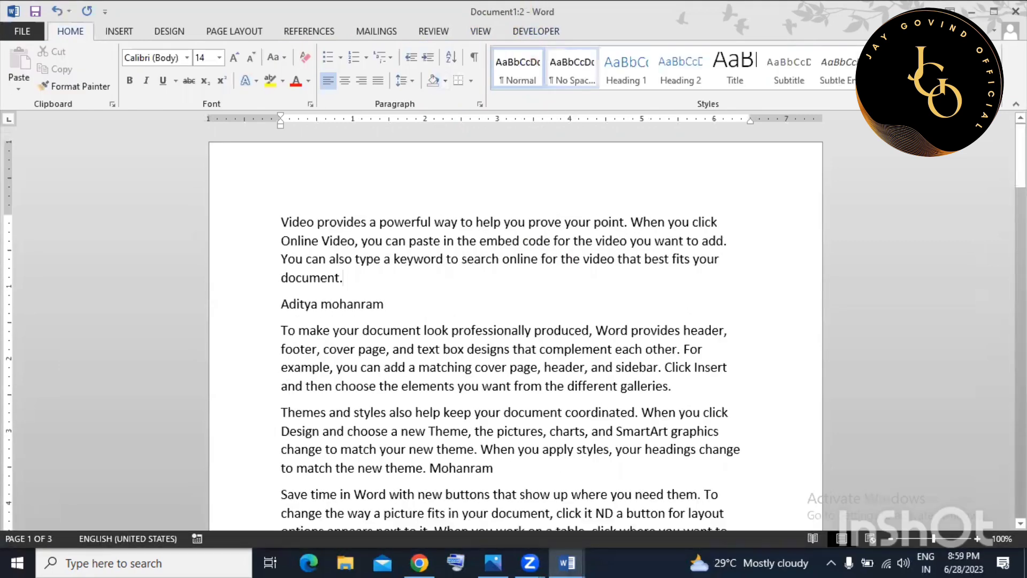
{"action": "left_click", "coordinate": [994, 10]}
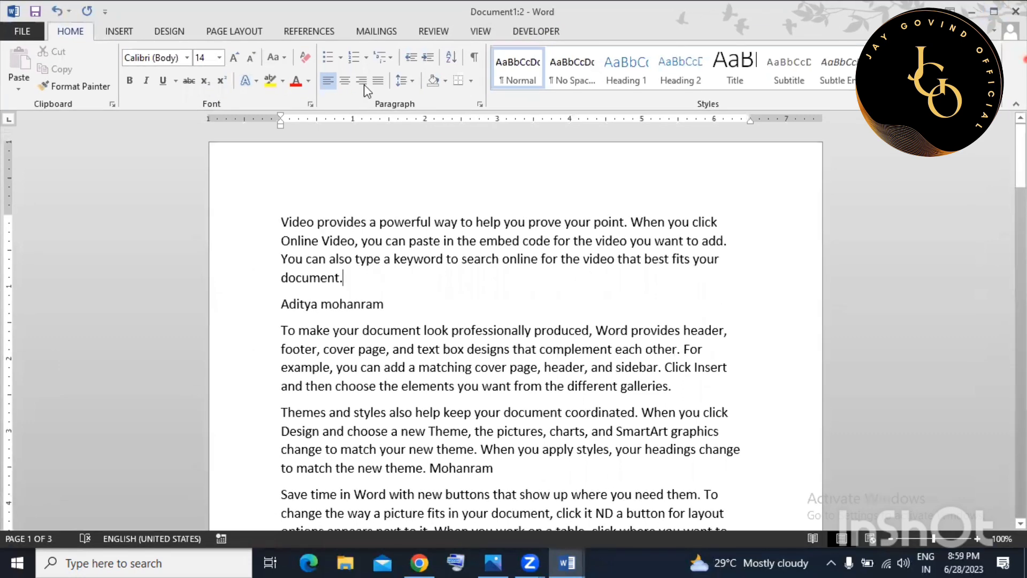
{"action": "left_click_drag", "start_coordinate": [1025, 59], "coordinate": [592, 79]}
{"action": "left_click", "coordinate": [414, 33]}
{"action": "left_click", "coordinate": [768, 176]}
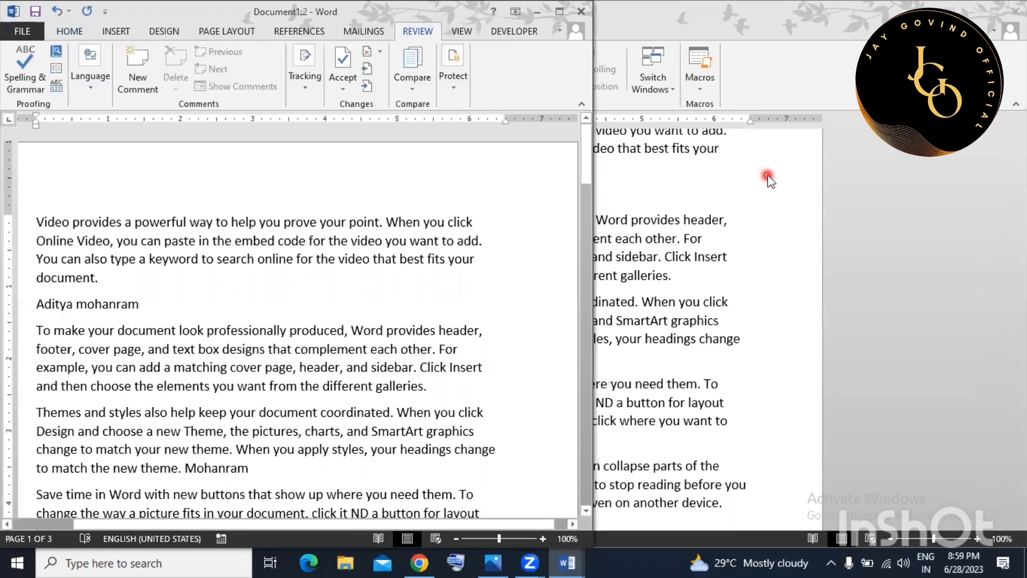
{"action": "left_click", "coordinate": [999, 19]}
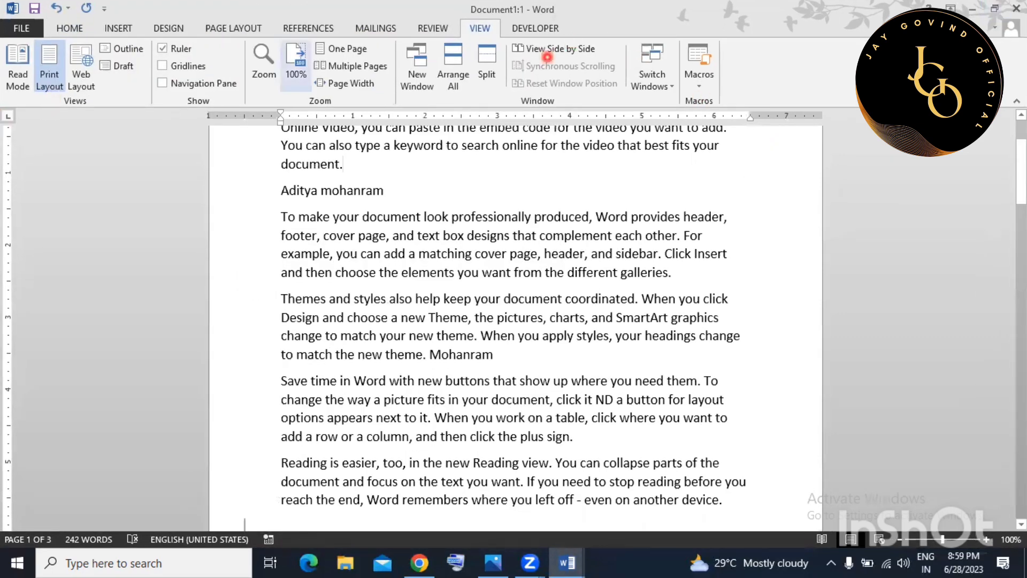
{"action": "left_click", "coordinate": [997, 12]}
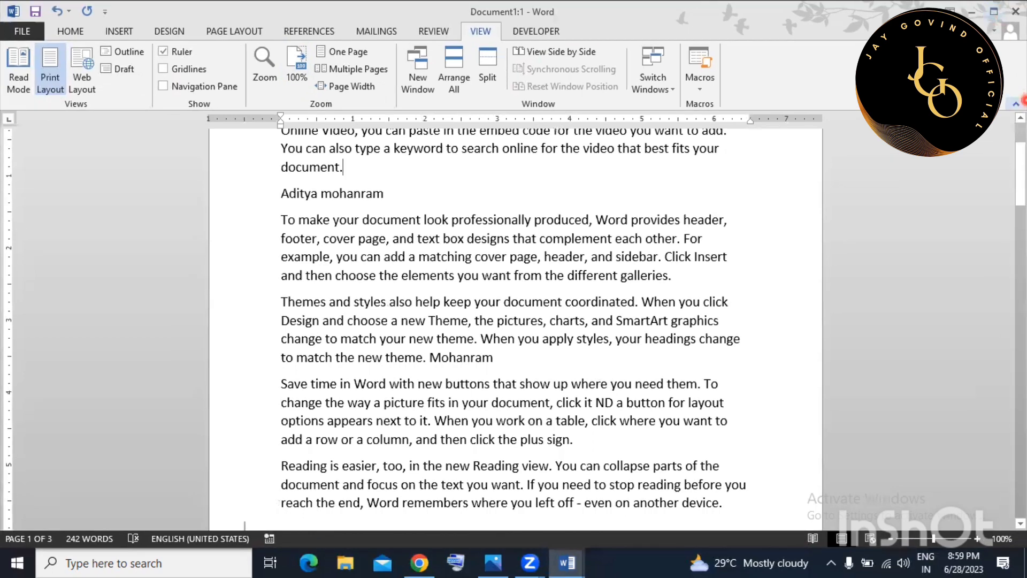
{"action": "double_click", "coordinate": [480, 9]}
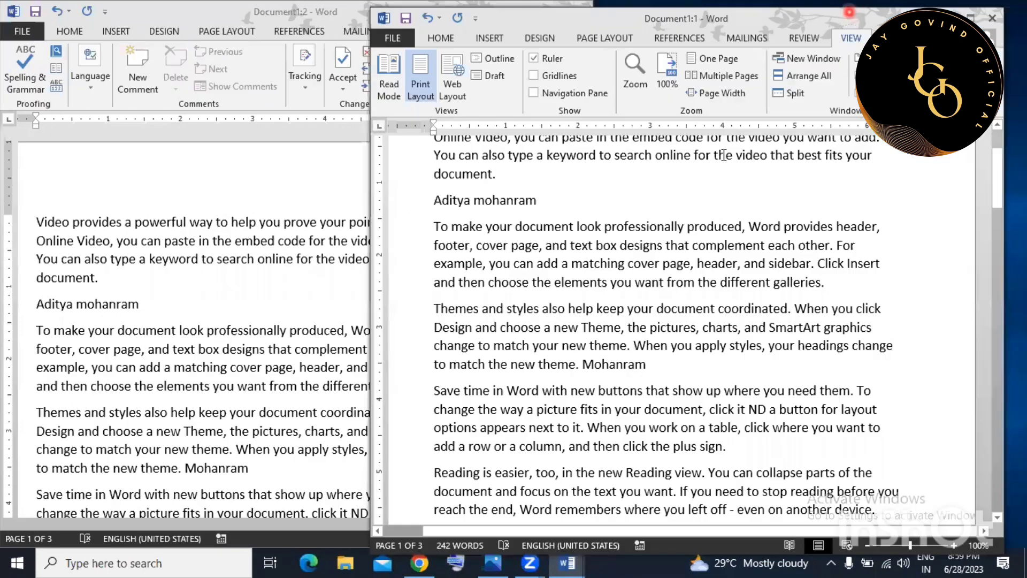
{"action": "left_click", "coordinate": [288, 178]}
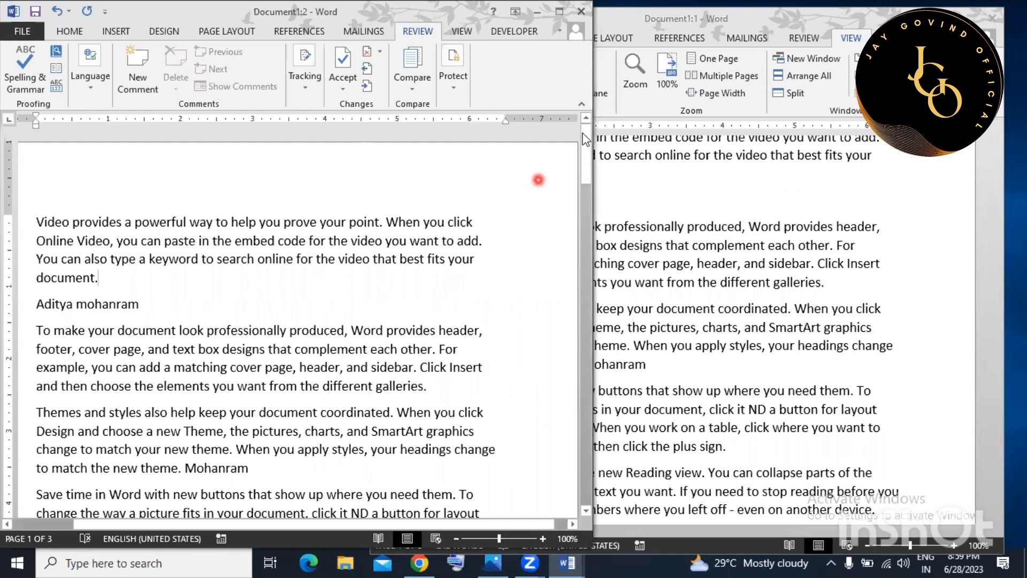
Tile both windows with Arrange All and start splitting the top window.
{"action": "left_click", "coordinate": [460, 32]}
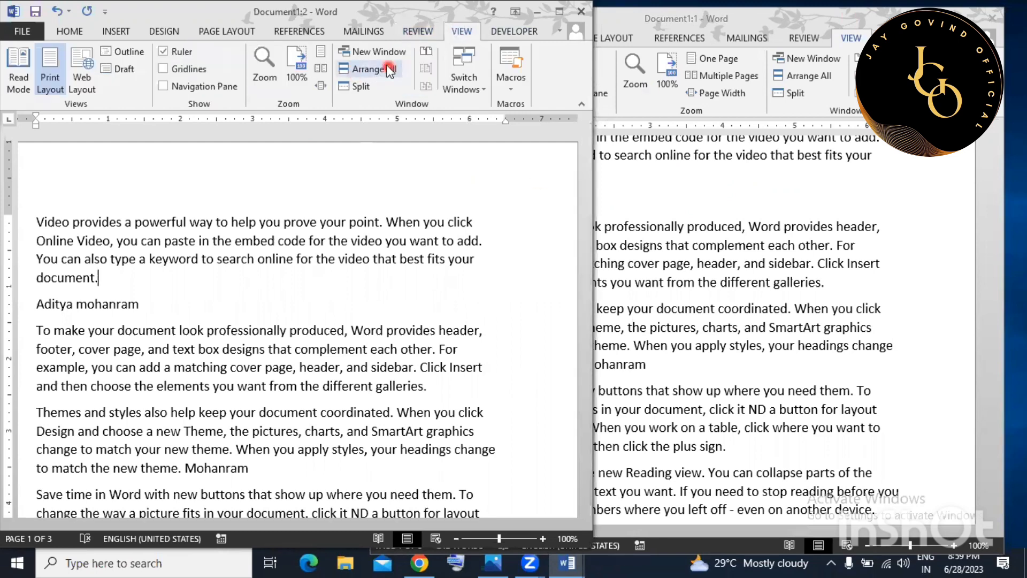
{"action": "left_click_drag", "start_coordinate": [595, 149], "coordinate": [672, 131]}
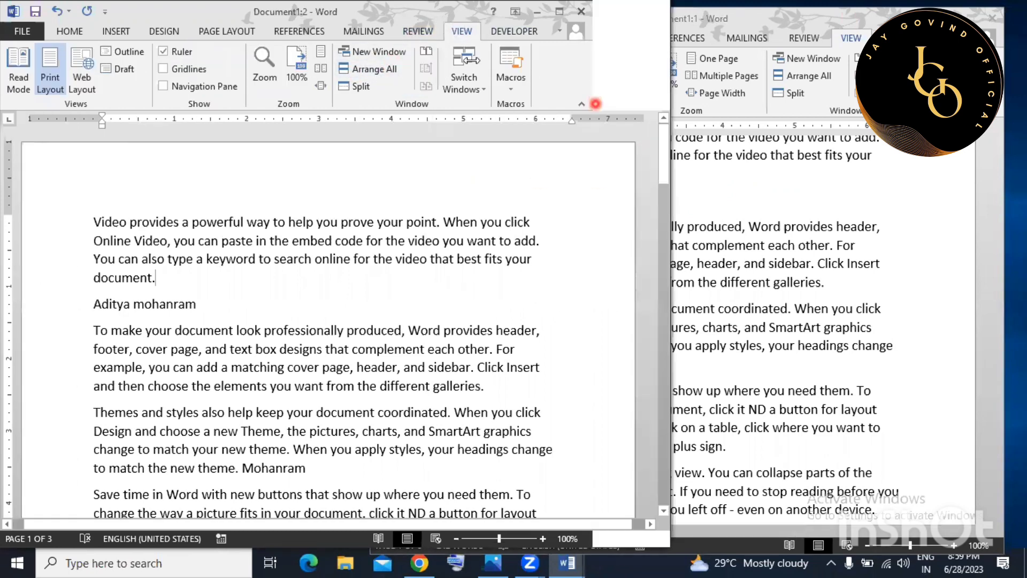
{"action": "left_click", "coordinate": [433, 70]}
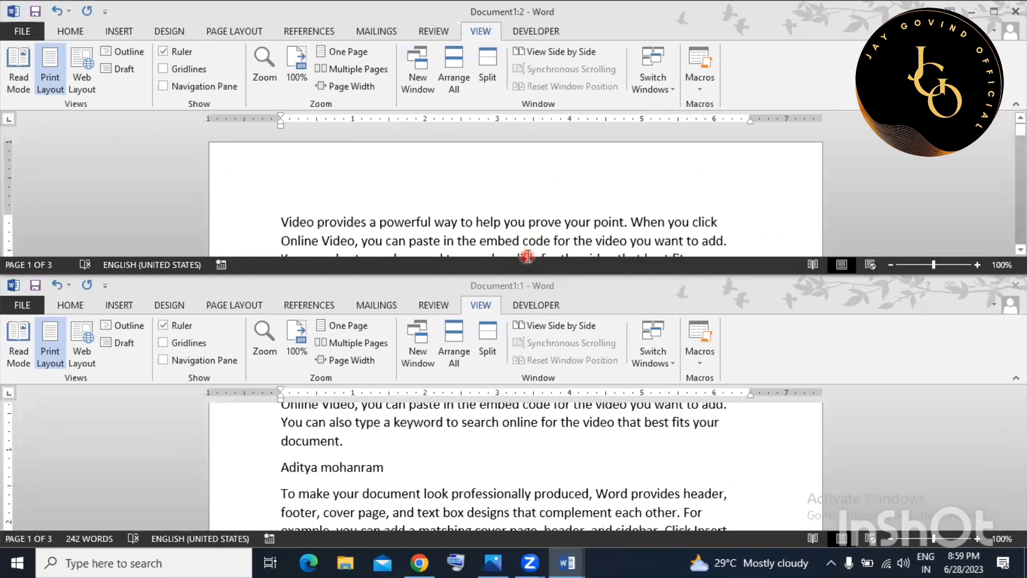
{"action": "left_click_drag", "start_coordinate": [527, 256], "coordinate": [557, 192]}
{"action": "scroll", "coordinate": [558, 192], "scroll_direction": "up", "scroll_amount": 5}
{"action": "left_click", "coordinate": [557, 192]}
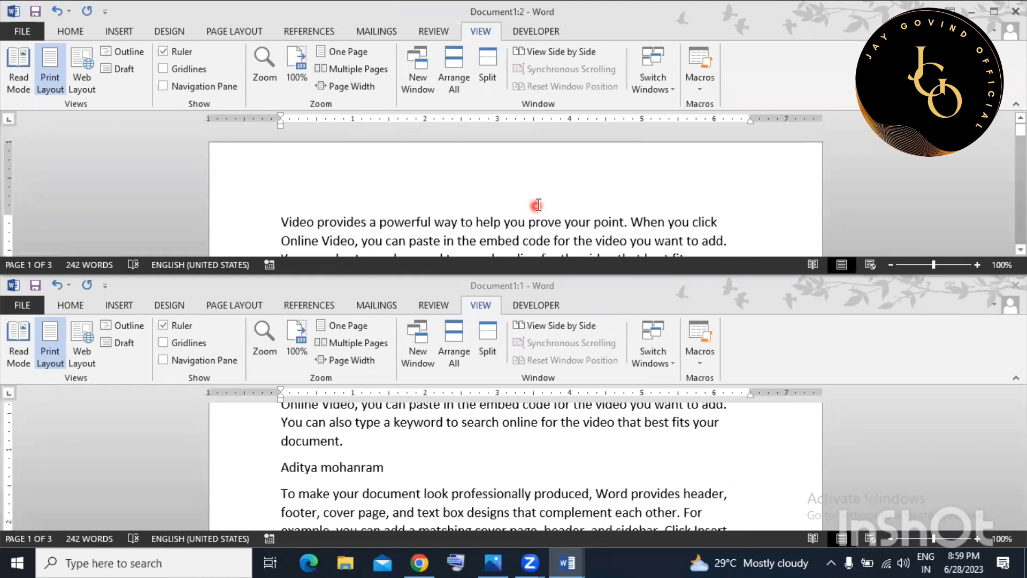
{"action": "left_click", "coordinate": [487, 78]}
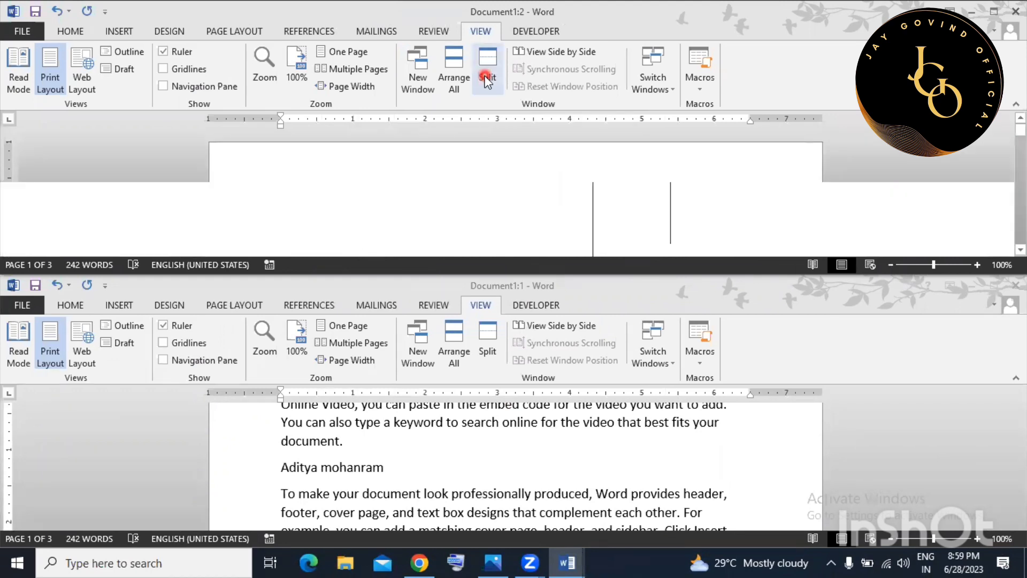
Place the split, then close the Document1:1 window and maximize Document1.
{"action": "left_click", "coordinate": [472, 170]}
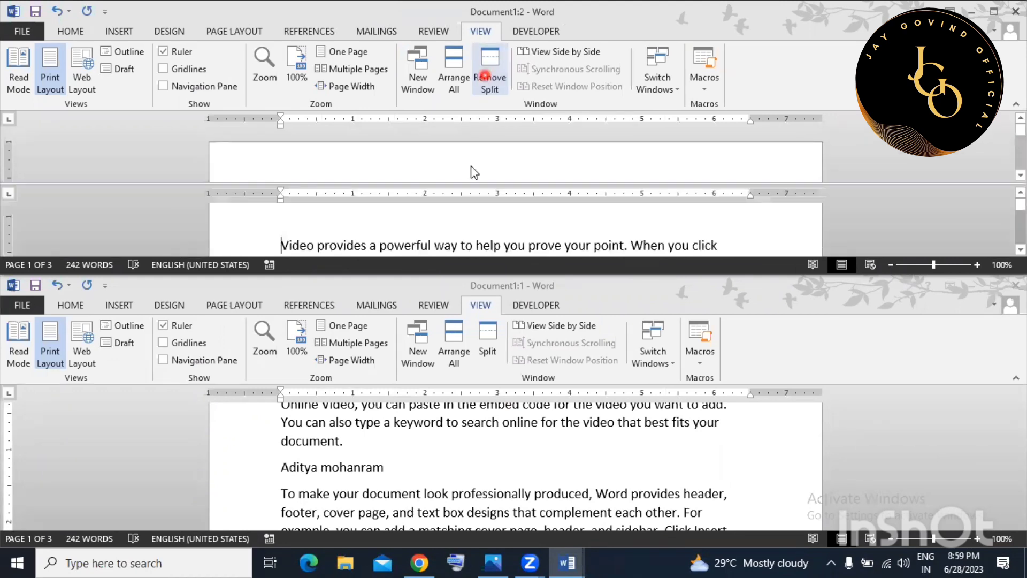
{"action": "left_click", "coordinate": [861, 320]}
{"action": "left_click", "coordinate": [1016, 284]}
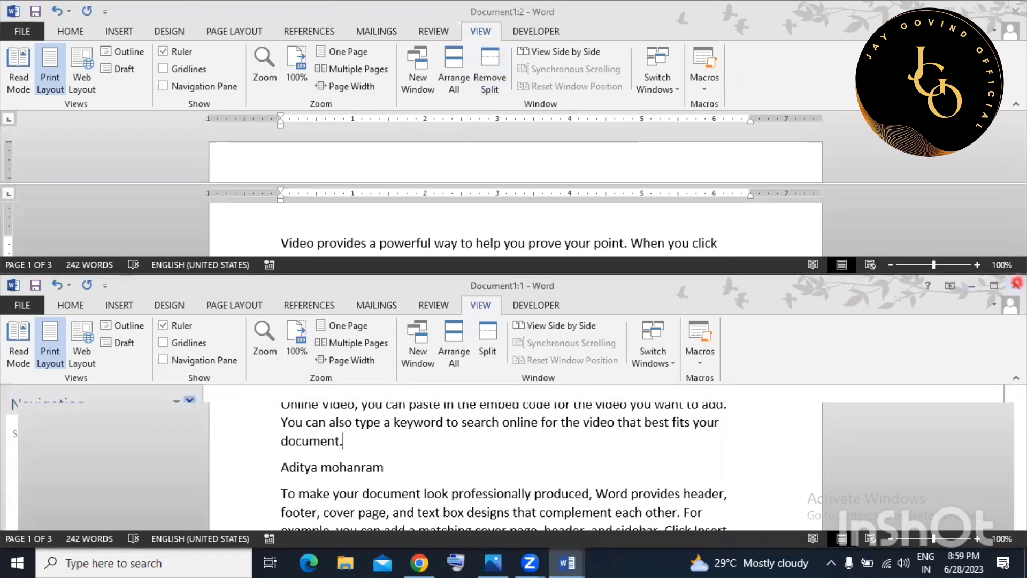
{"action": "left_click", "coordinate": [994, 12]}
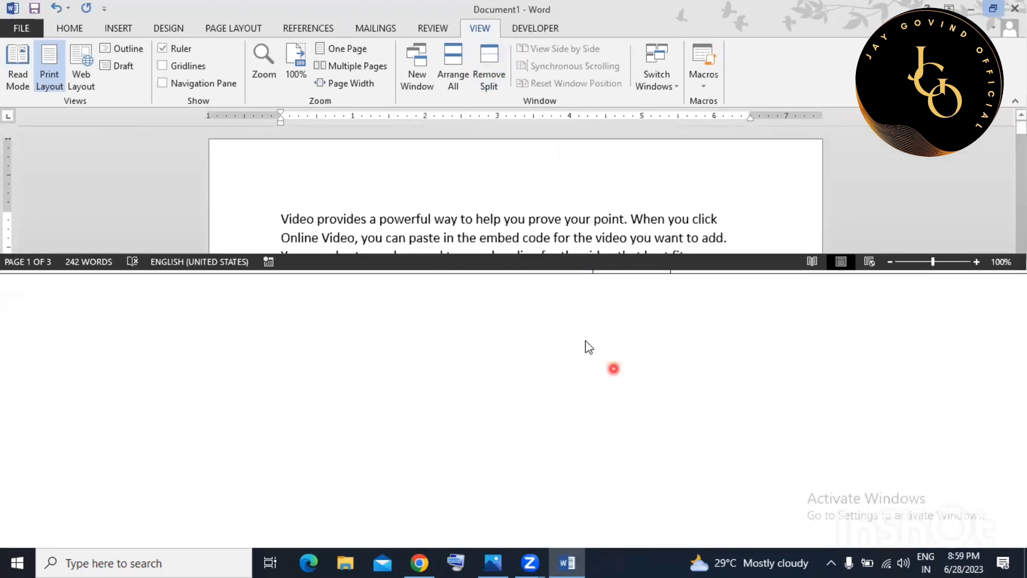
Scroll through both panes, then remove the split.
{"action": "scroll", "coordinate": [565, 266], "scroll_direction": "down", "scroll_amount": 2}
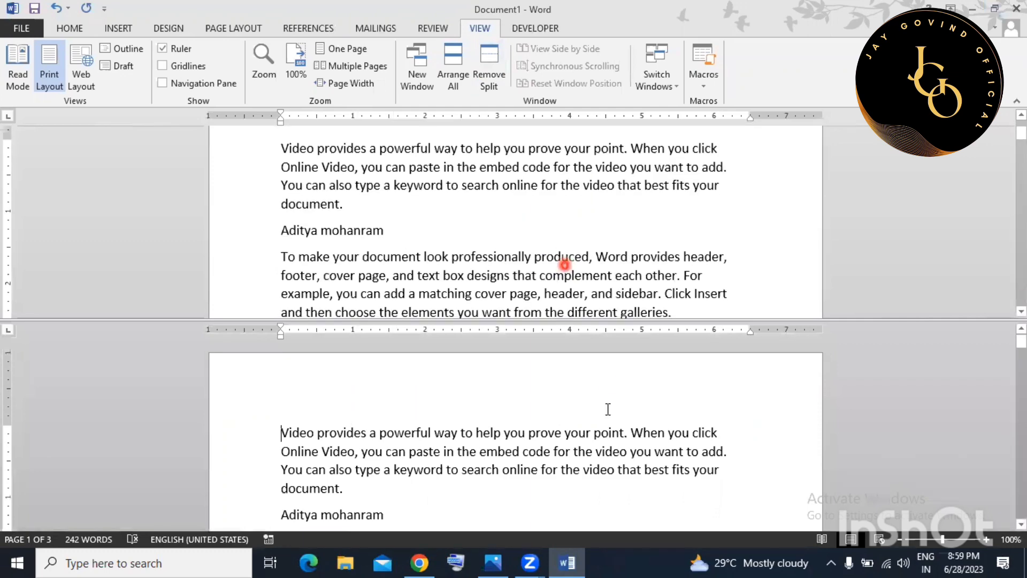
{"action": "scroll", "coordinate": [657, 400], "scroll_direction": "down", "scroll_amount": 4}
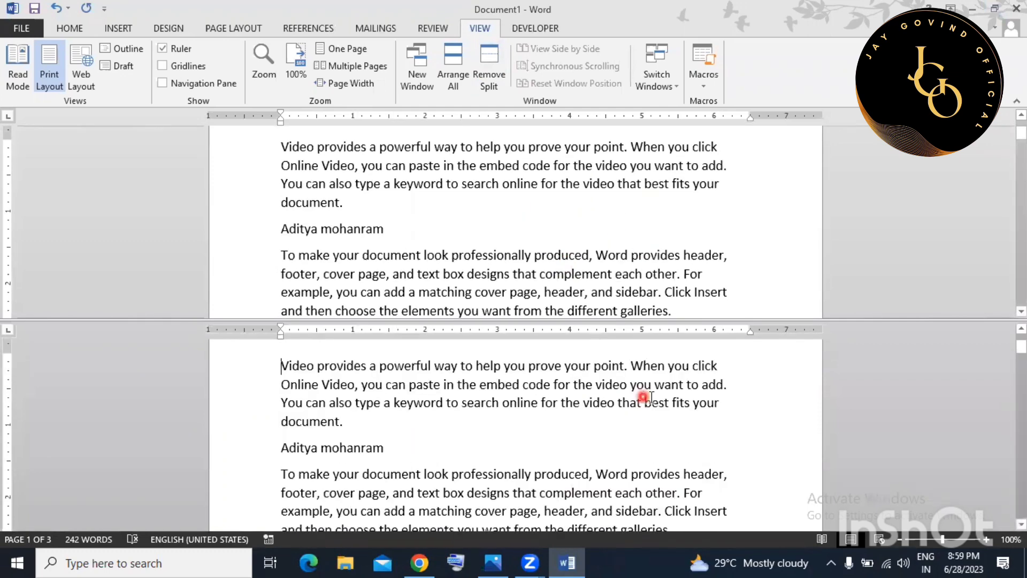
{"action": "scroll", "coordinate": [641, 291], "scroll_direction": "down", "scroll_amount": 3}
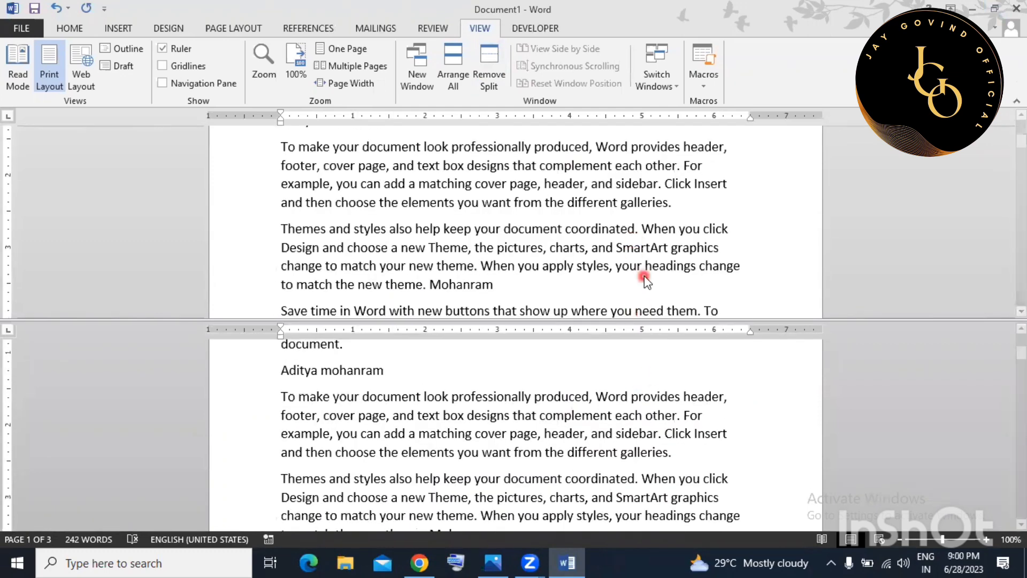
{"action": "scroll", "coordinate": [642, 271], "scroll_direction": "up", "scroll_amount": 3}
{"action": "scroll", "coordinate": [650, 369], "scroll_direction": "up", "scroll_amount": 2}
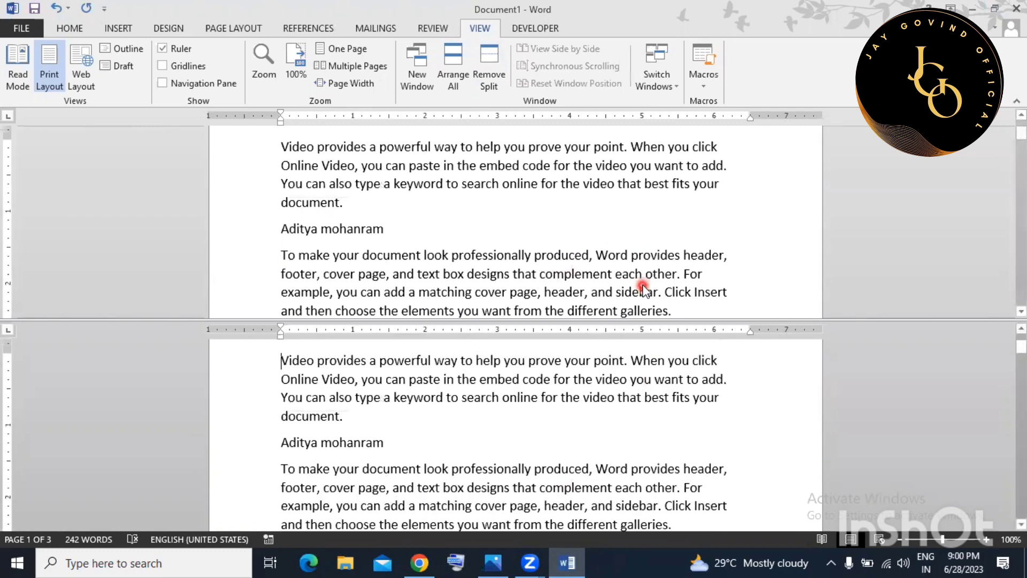
{"action": "scroll", "coordinate": [643, 290], "scroll_direction": "down", "scroll_amount": 2}
{"action": "scroll", "coordinate": [602, 305], "scroll_direction": "up", "scroll_amount": 1}
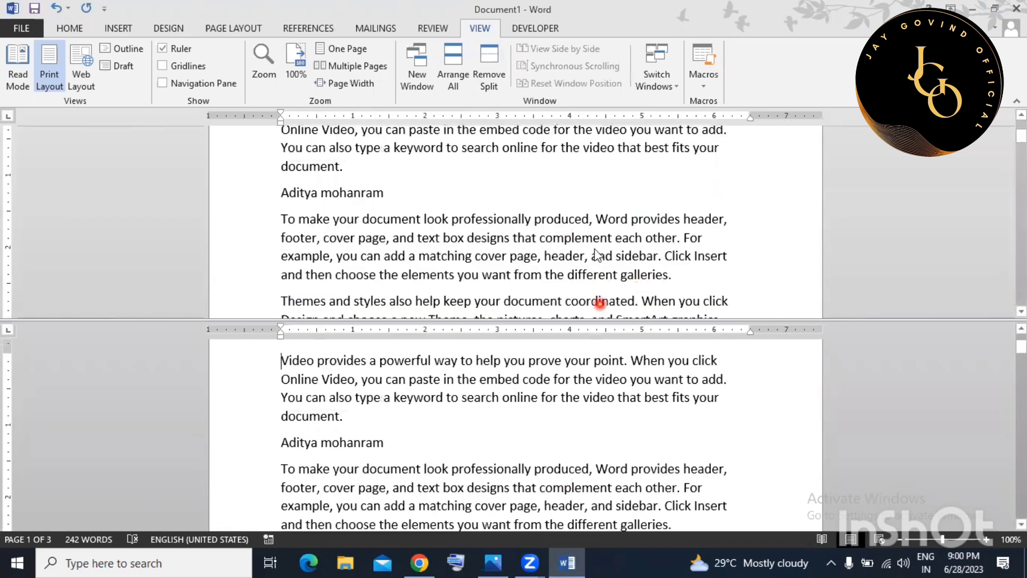
{"action": "left_click", "coordinate": [498, 68]}
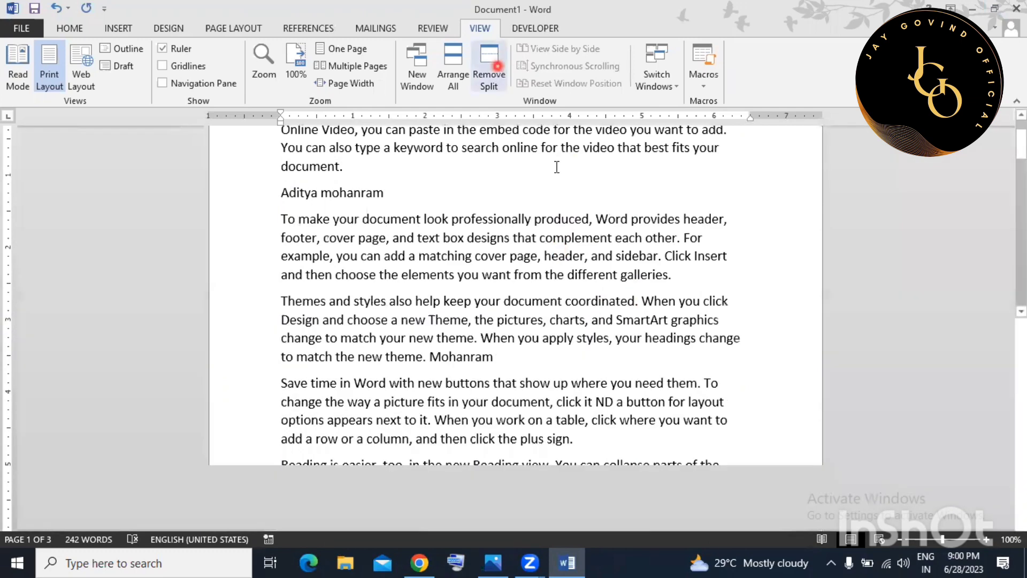
{"action": "left_click", "coordinate": [559, 288]}
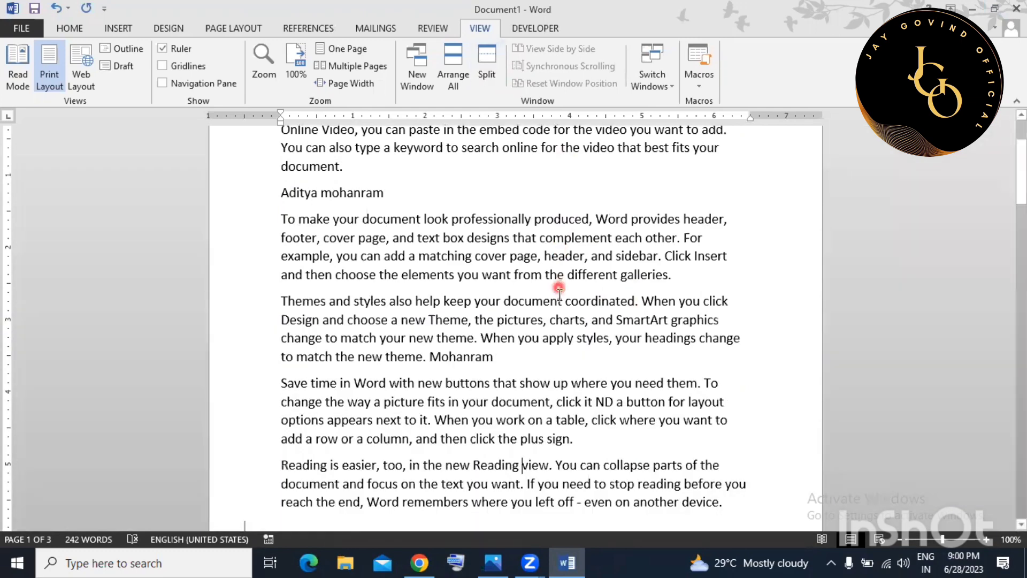
{"action": "scroll", "coordinate": [559, 294], "scroll_direction": "up", "scroll_amount": 2}
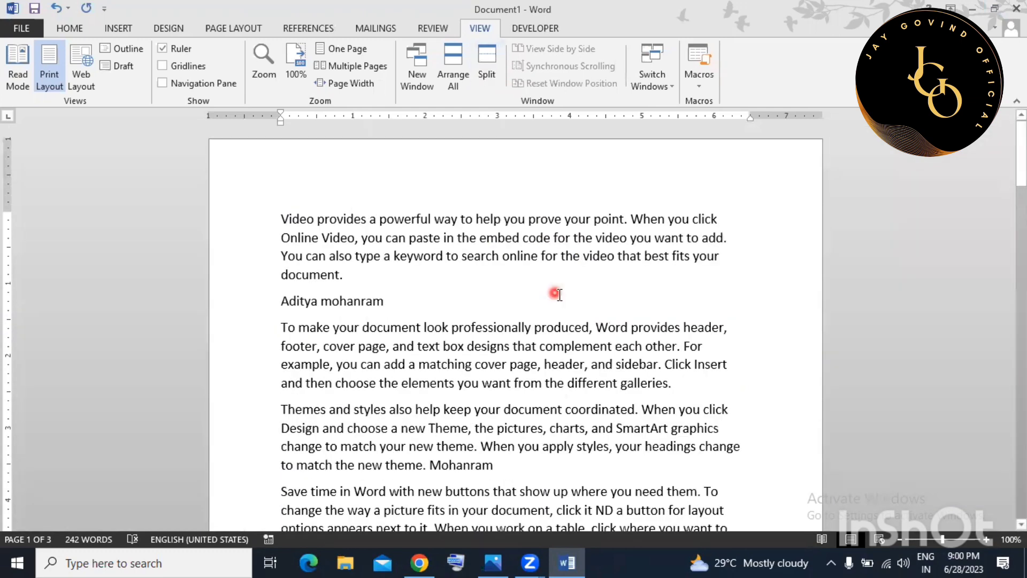
Open two more windows of the document and switch to Document1:2.
{"action": "left_click", "coordinate": [703, 85]}
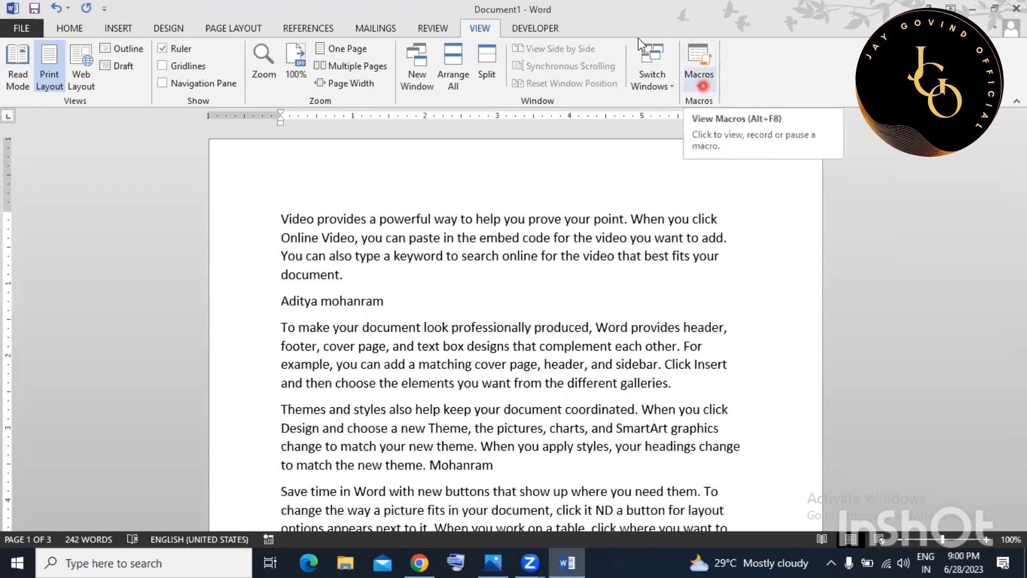
{"action": "left_click", "coordinate": [653, 85]}
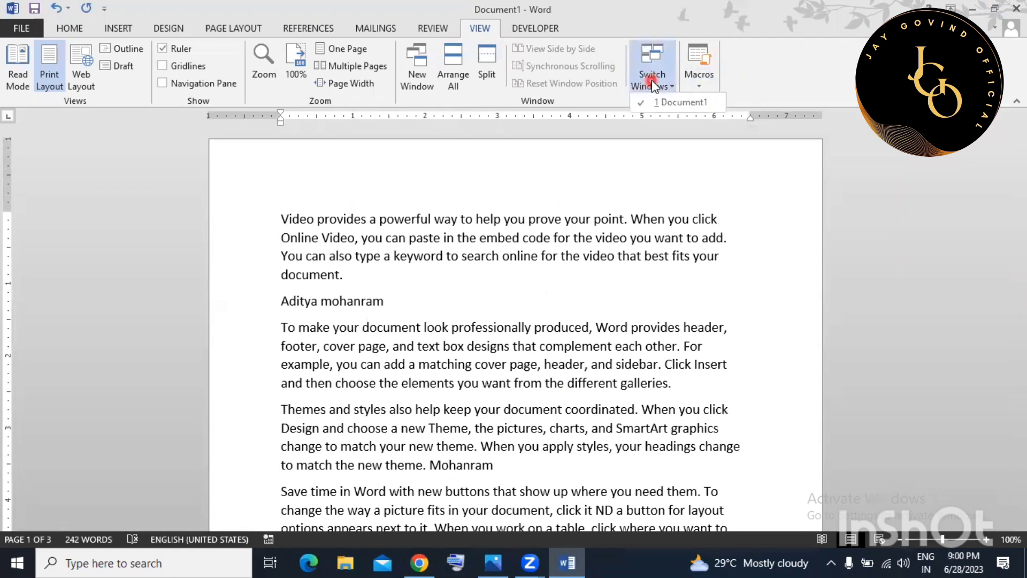
{"action": "left_click", "coordinate": [602, 160]}
{"action": "left_click", "coordinate": [418, 72]}
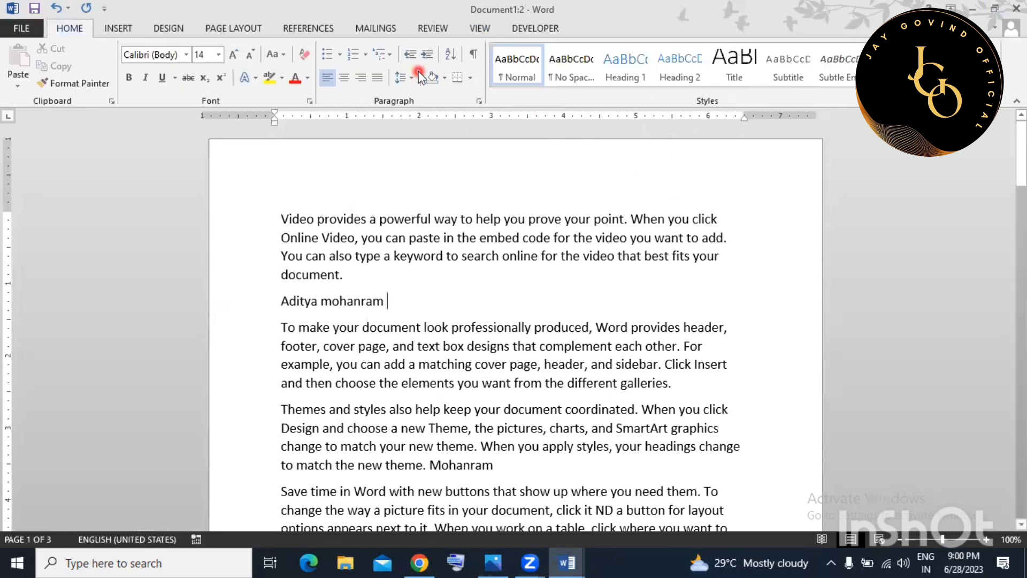
{"action": "left_click", "coordinate": [478, 27]}
{"action": "left_click", "coordinate": [409, 70]}
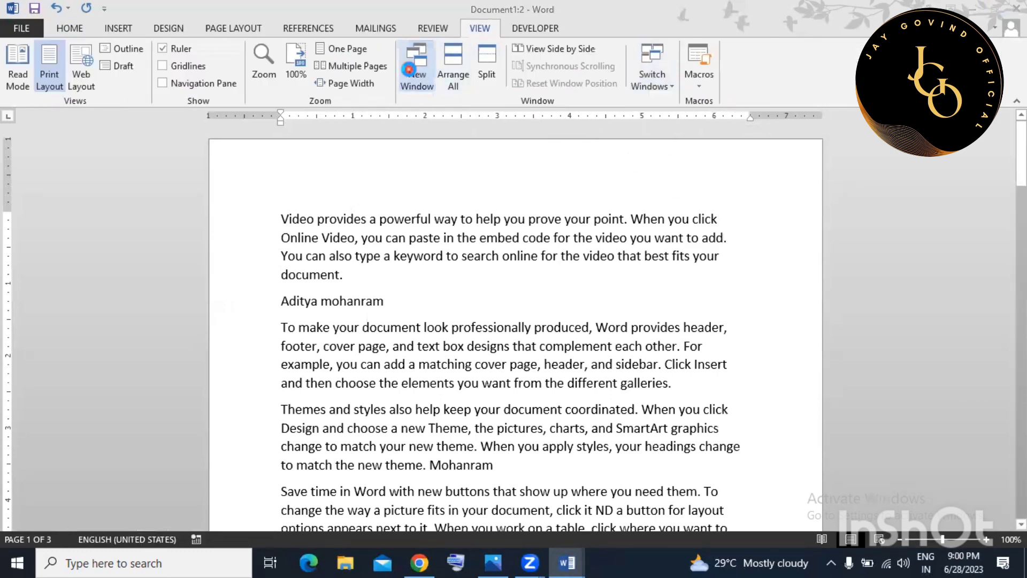
{"action": "left_click", "coordinate": [490, 31]}
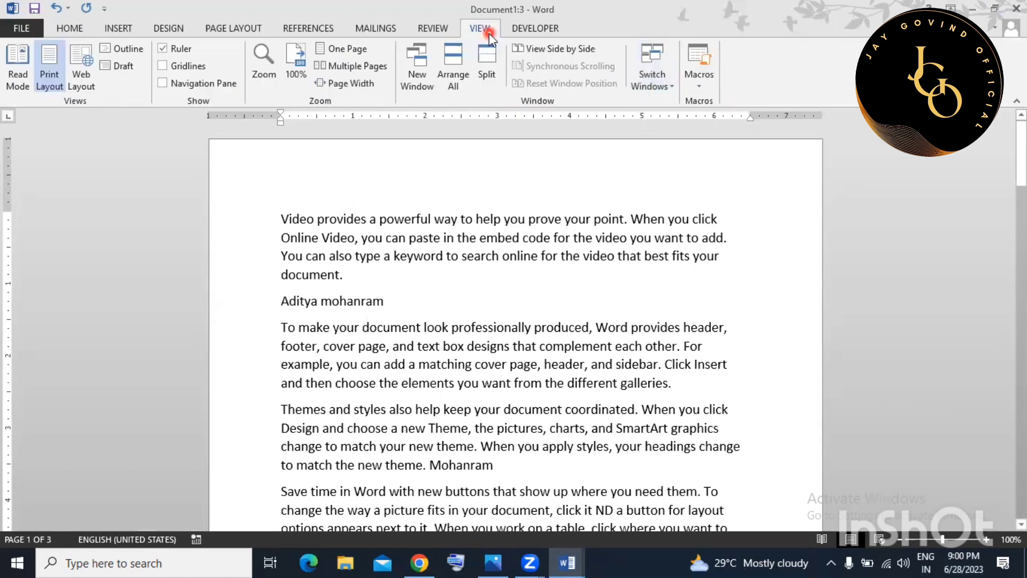
{"action": "left_click", "coordinate": [656, 78]}
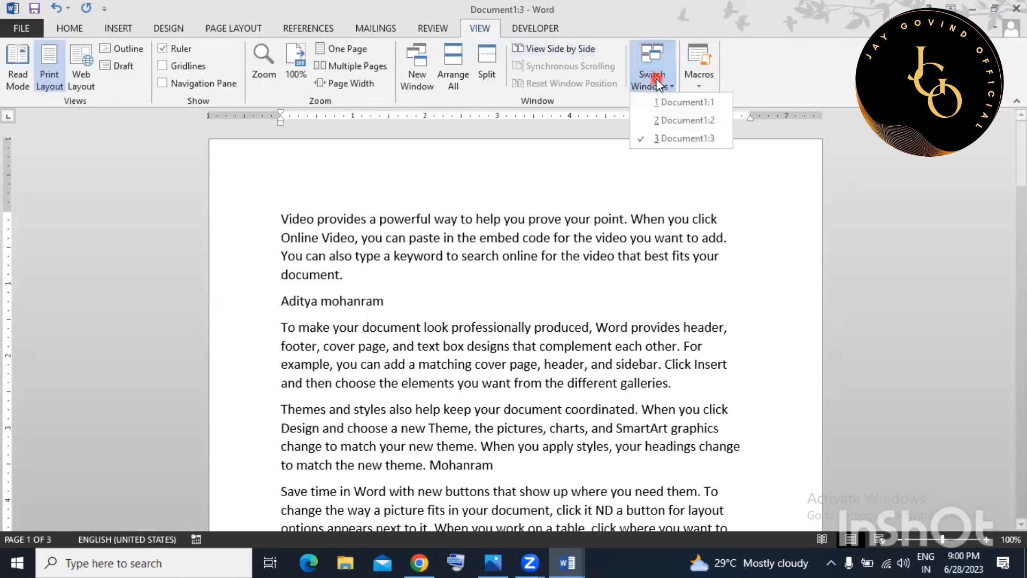
{"action": "left_click", "coordinate": [683, 122]}
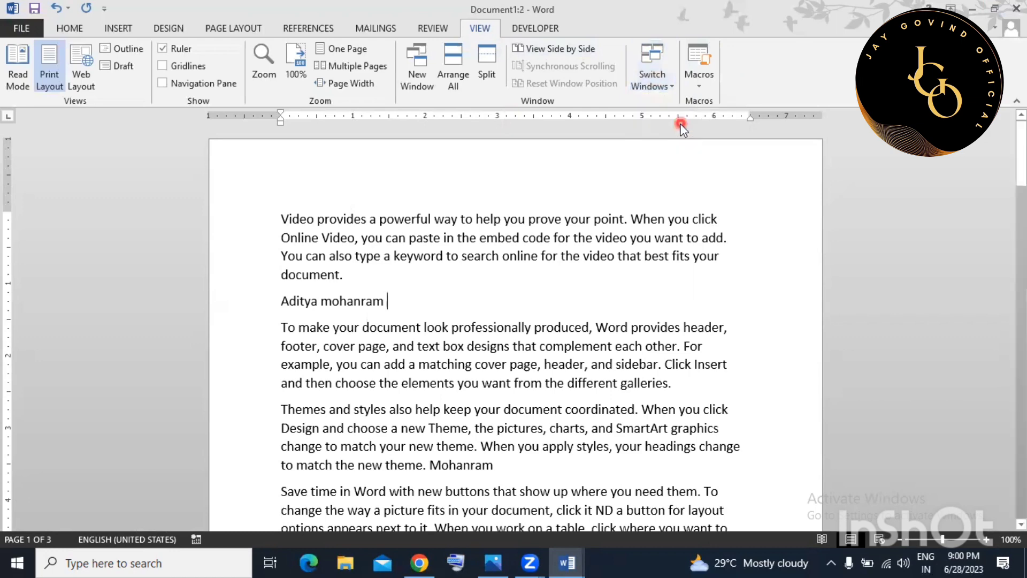
Hide the white space between pages and place the cursor below the last paragraph.
{"action": "double_click", "coordinate": [648, 183]}
{"action": "scroll", "coordinate": [622, 201], "scroll_direction": "down", "scroll_amount": 7}
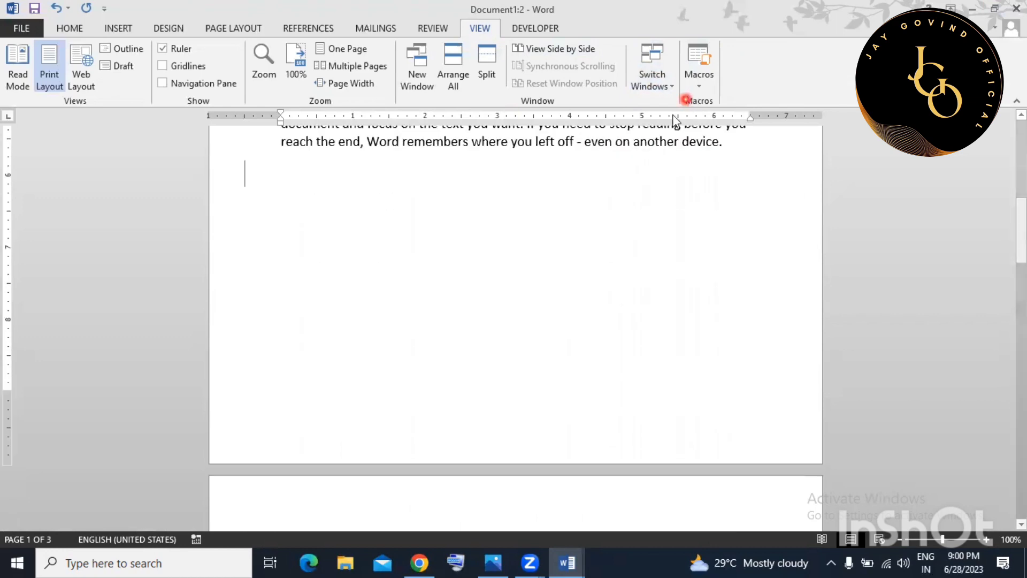
{"action": "left_click", "coordinate": [330, 165]}
{"action": "scroll", "coordinate": [331, 166], "scroll_direction": "up", "scroll_amount": 1}
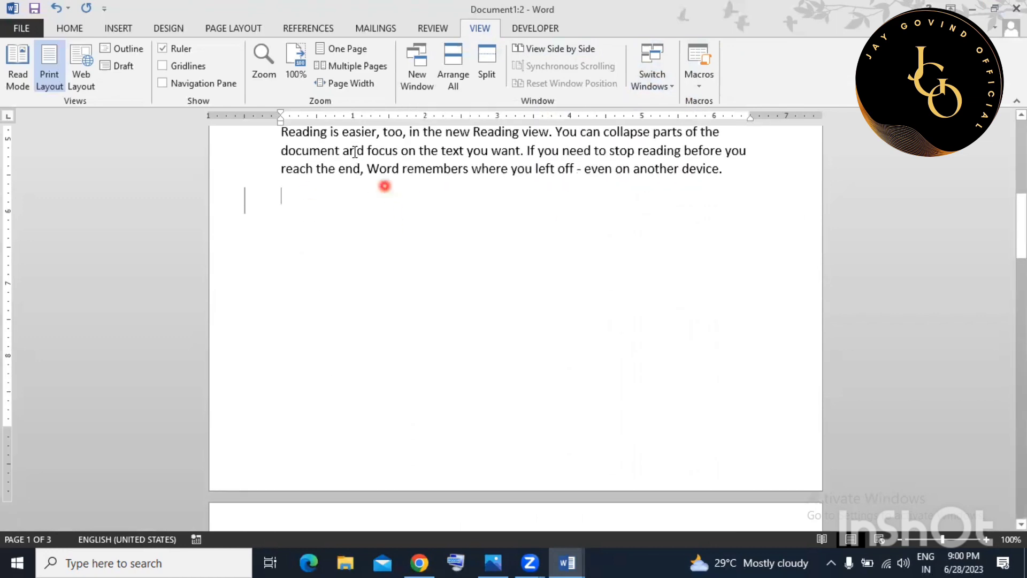
{"action": "scroll", "coordinate": [321, 167], "scroll_direction": "down", "scroll_amount": 1}
{"action": "mouse_move", "coordinate": [308, 168]}
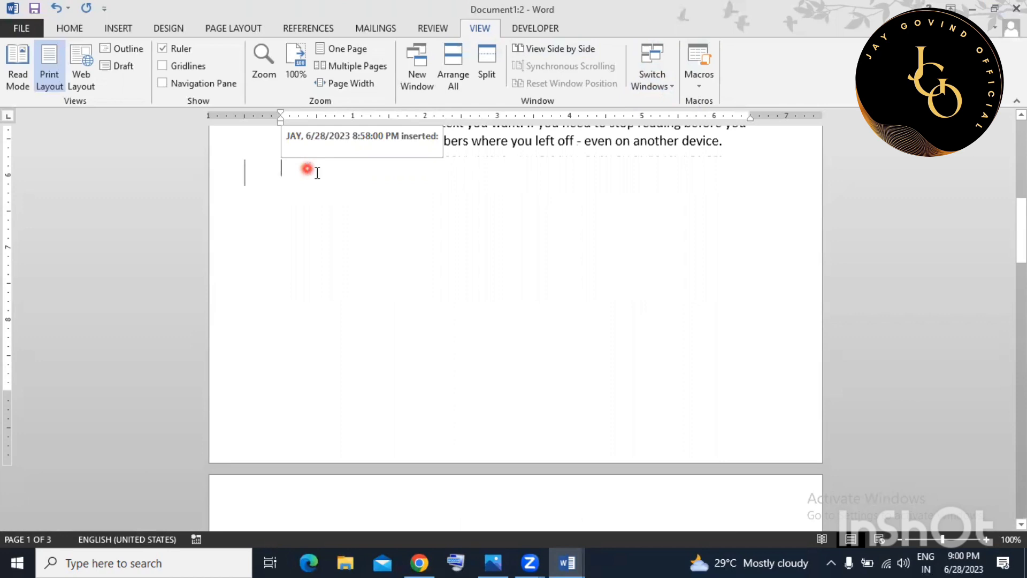
Start recording a macro named 'record' and assign it the shortcut Ctrl+Alt+R.
{"action": "left_click", "coordinate": [691, 75]}
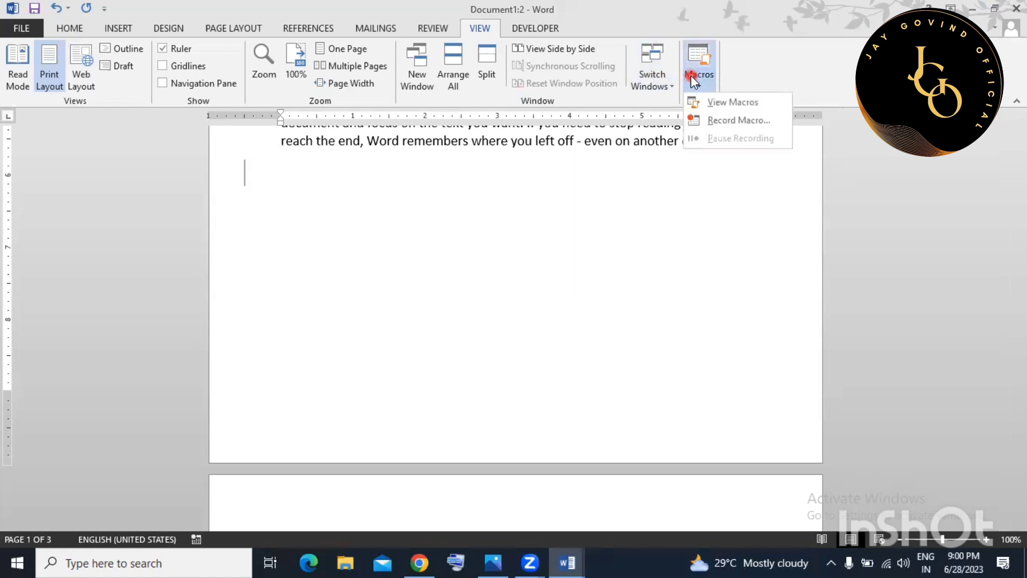
{"action": "left_click", "coordinate": [718, 119]}
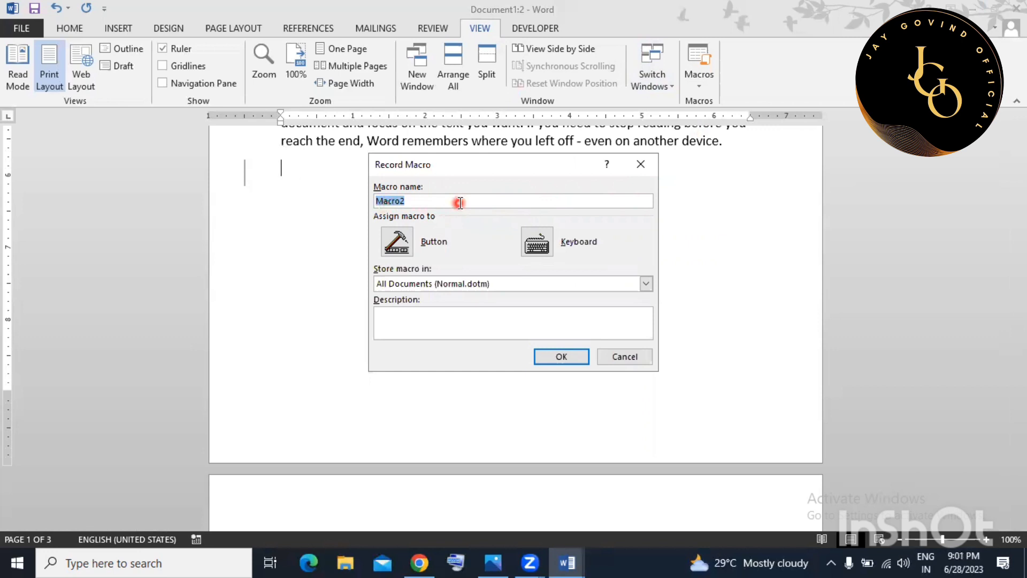
{"action": "type", "text": "record"}
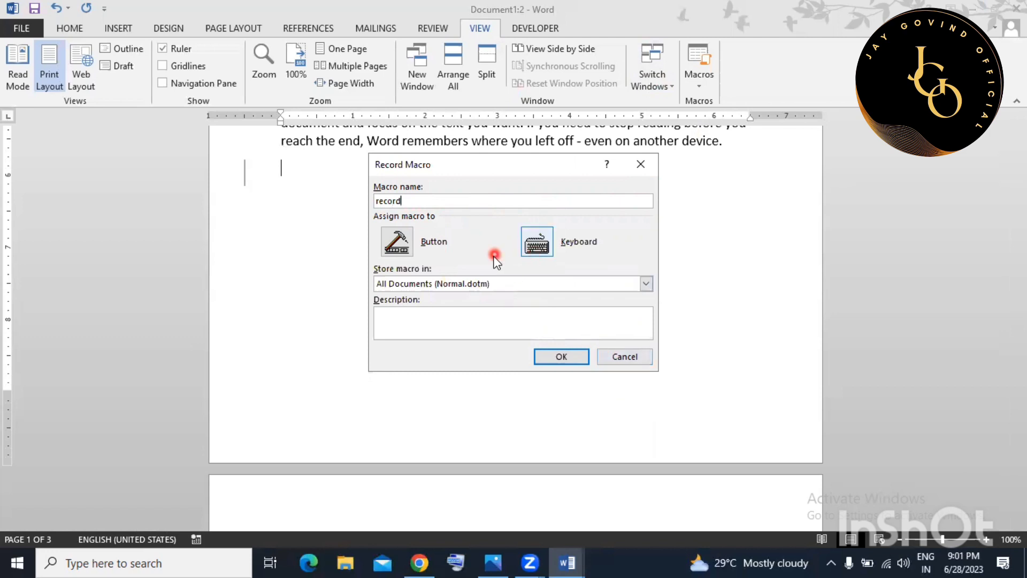
{"action": "left_click", "coordinate": [534, 245]}
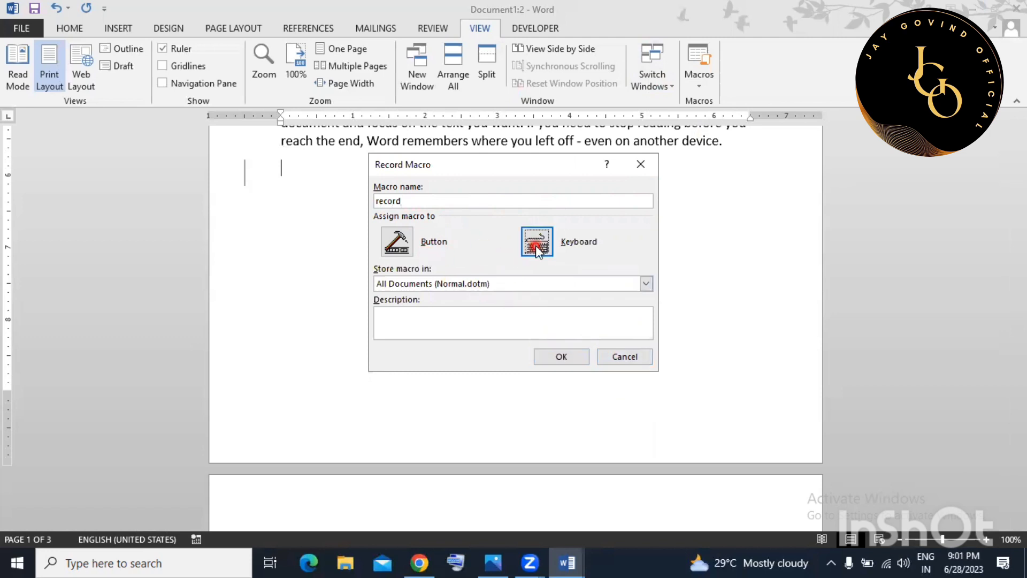
{"action": "left_click", "coordinate": [574, 275]}
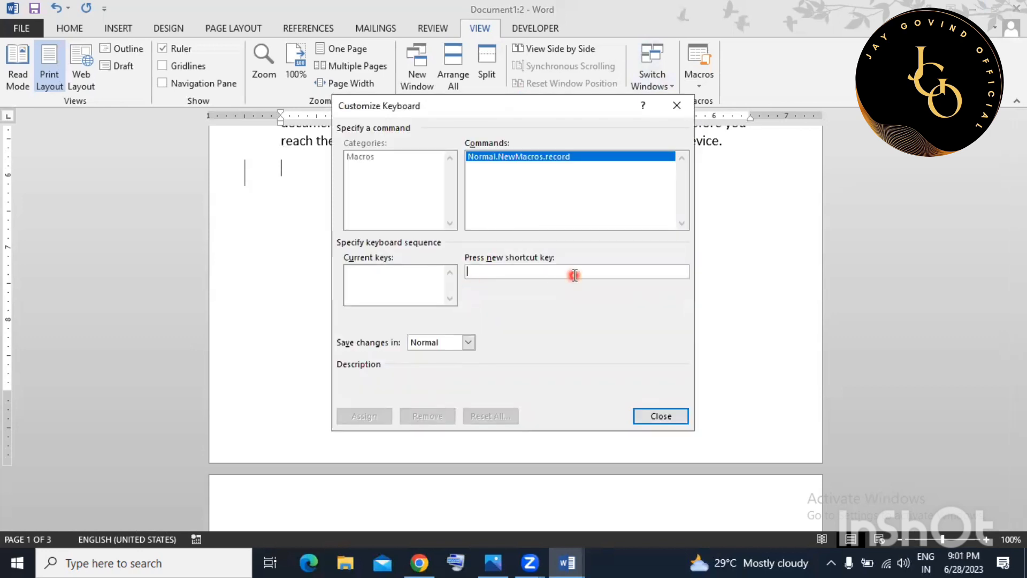
{"action": "key", "text": "ctrl+alt+r"}
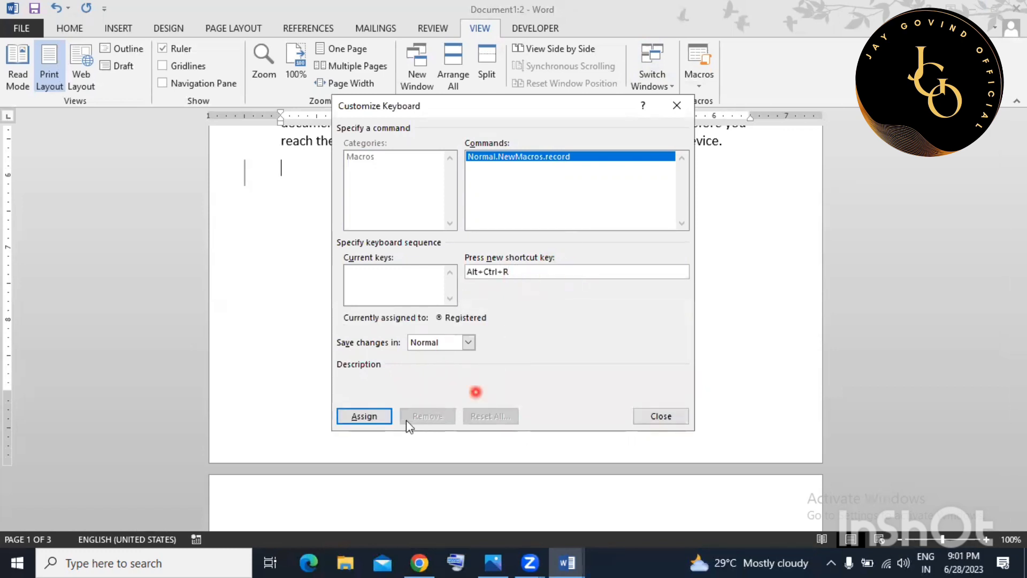
{"action": "left_click", "coordinate": [366, 417]}
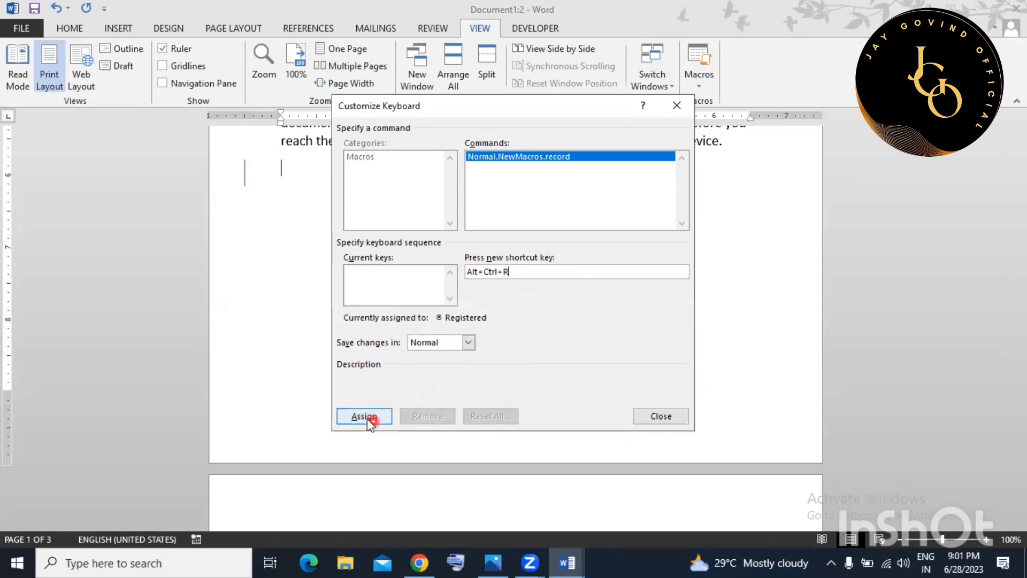
{"action": "left_click", "coordinate": [672, 419]}
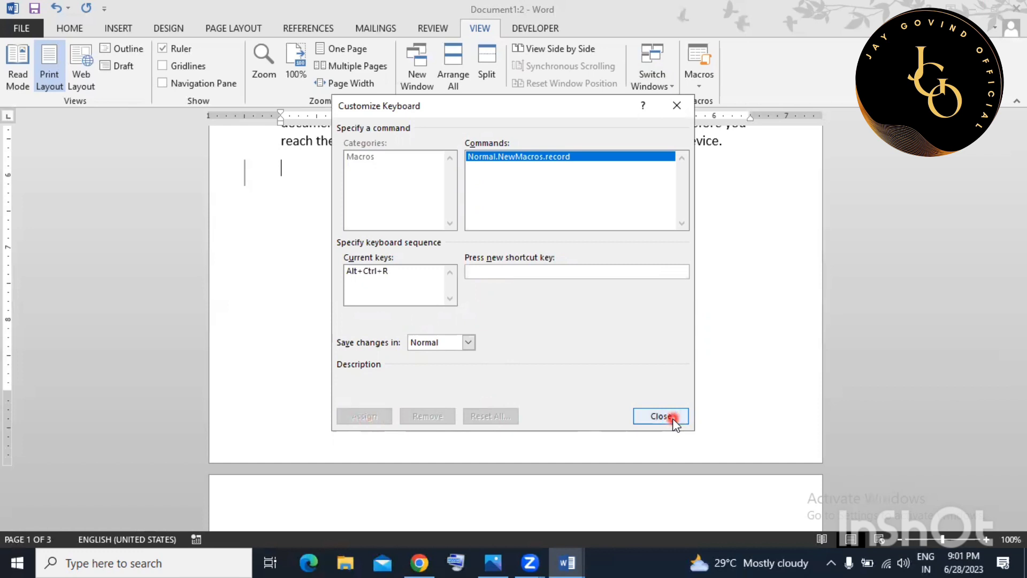
{"action": "left_click", "coordinate": [669, 417]}
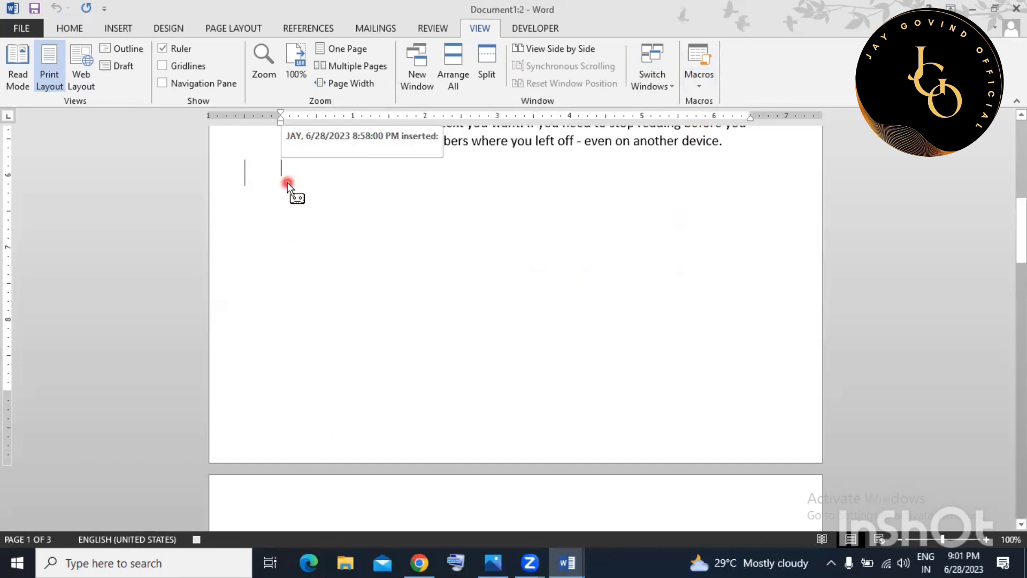
Insert a 4x2 table with headers name, class, section, dob and add rows below.
{"action": "left_click", "coordinate": [116, 28]}
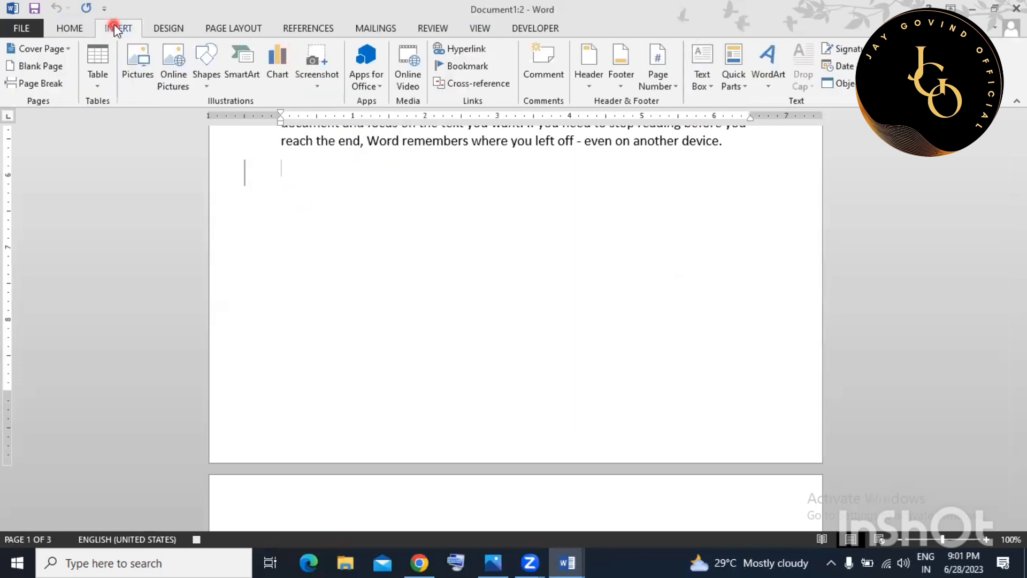
{"action": "left_click", "coordinate": [102, 67]}
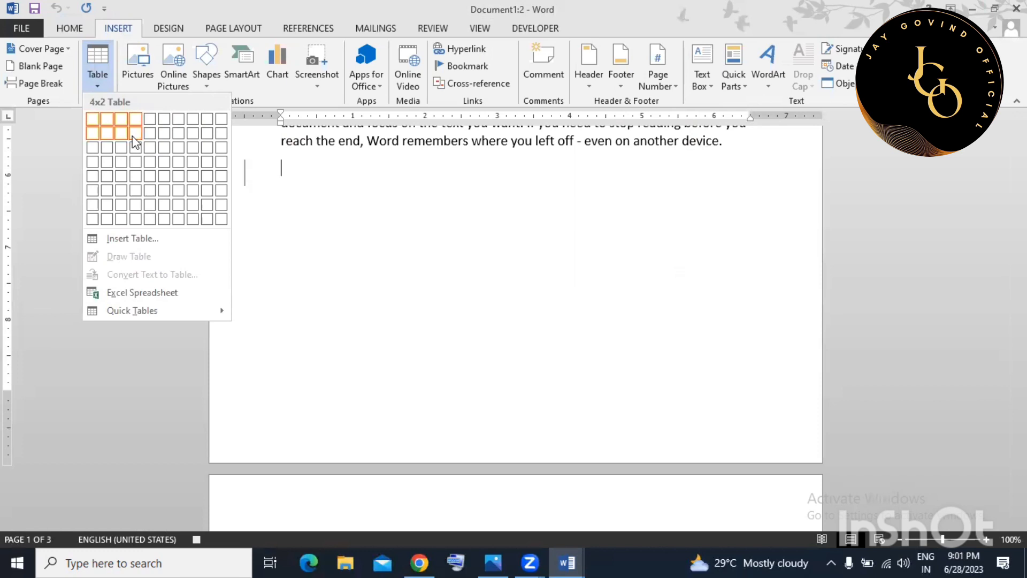
{"action": "left_click", "coordinate": [133, 138]}
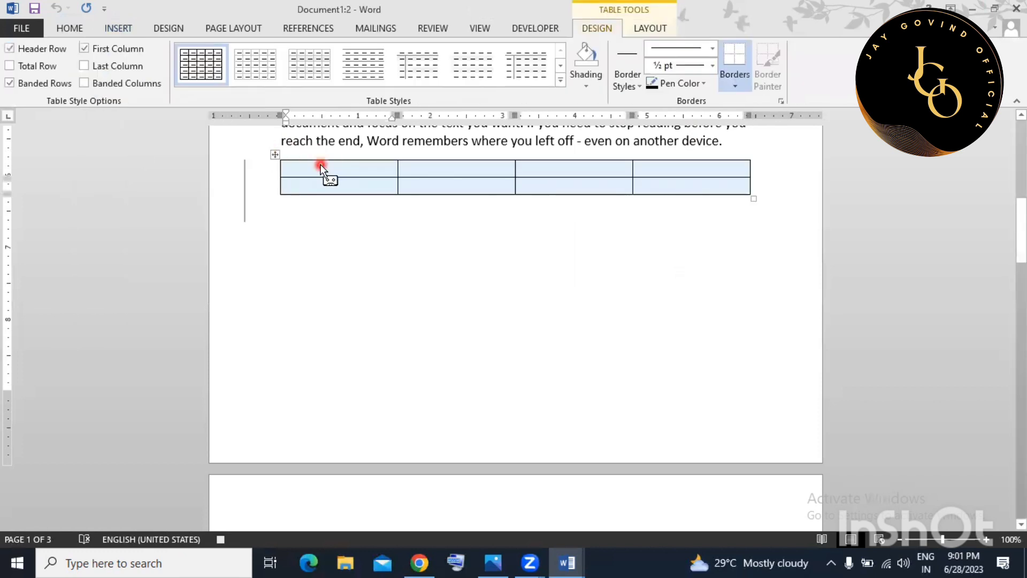
{"action": "type", "text": "name"}
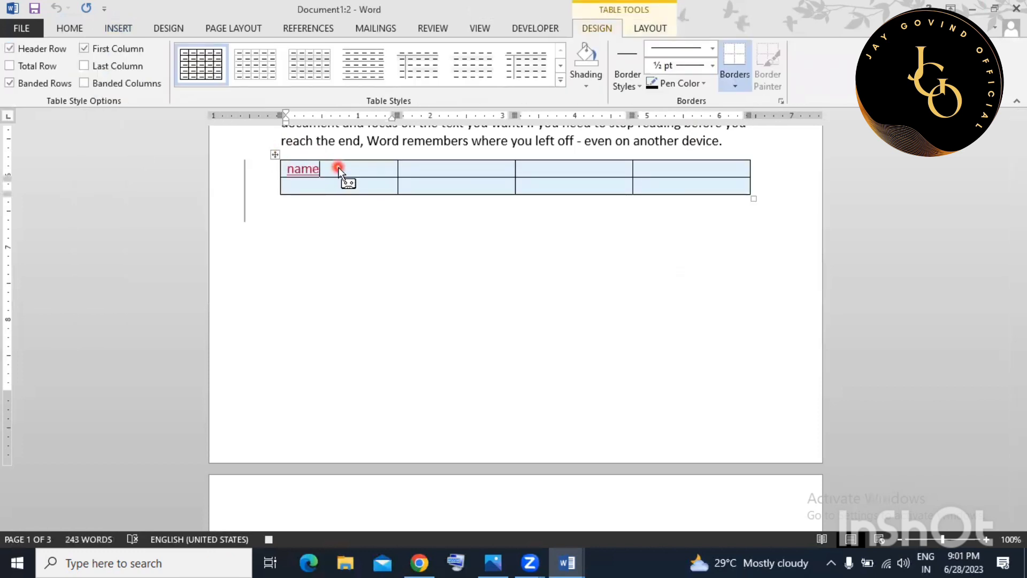
{"action": "key", "text": "Tab"}
{"action": "type", "text": "class"}
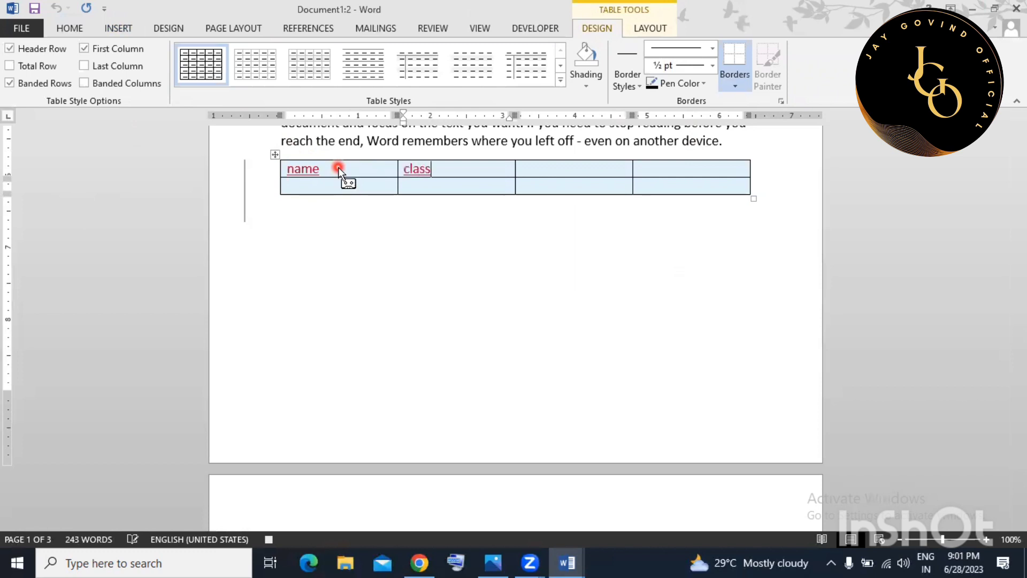
{"action": "key", "text": "Tab"}
{"action": "type", "text": "section"}
{"action": "key", "text": "Tab"}
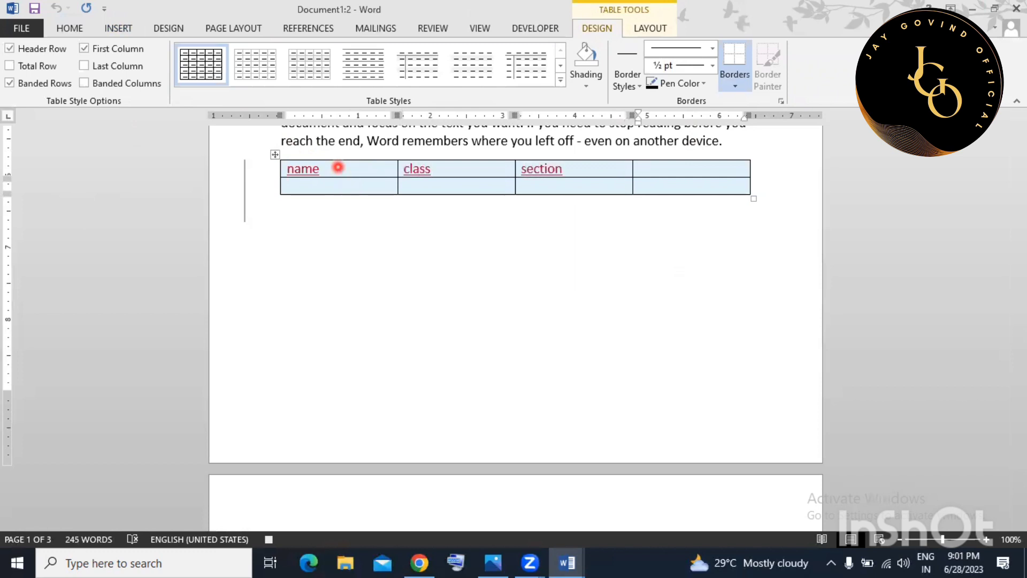
{"action": "type", "text": "dob"}
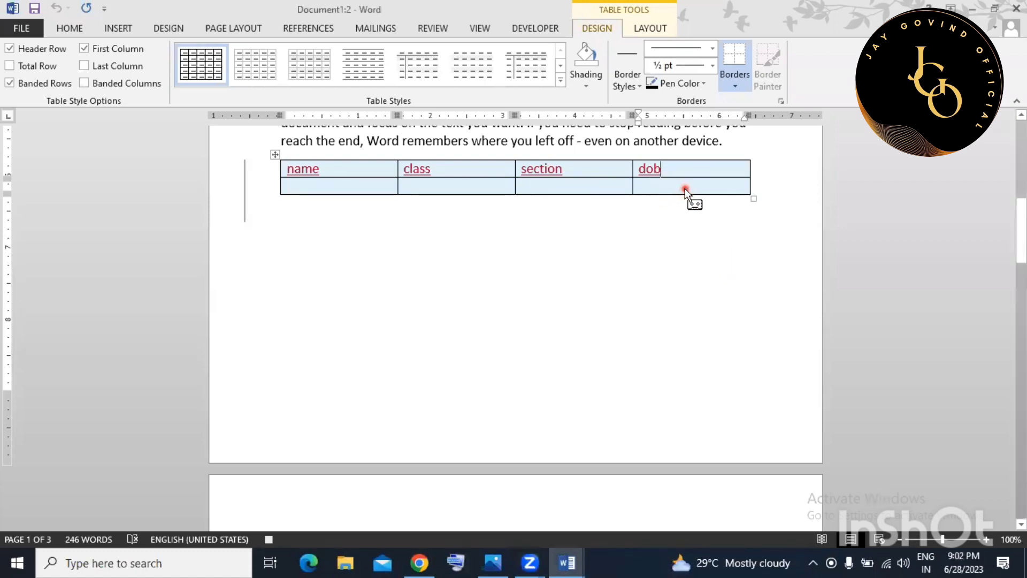
{"action": "key", "text": "Tab"}
{"action": "key", "text": "Tab"}
{"action": "key", "text": "Tab"}
{"action": "key", "text": "Tab"}
{"action": "key", "text": "Tab"}
{"action": "key", "text": "Tab"}
{"action": "key", "text": "Tab"}
{"action": "key", "text": "Tab"}
{"action": "key", "text": "Tab"}
{"action": "key", "text": "Tab"}
{"action": "key", "text": "Tab"}
{"action": "key", "text": "Tab"}
{"action": "key", "text": "Tab"}
{"action": "key", "text": "Tab"}
{"action": "key", "text": "Tab"}
{"action": "key", "text": "Tab"}
{"action": "key", "text": "Tab"}
{"action": "key", "text": "Tab"}
{"action": "key", "text": "Tab"}
{"action": "key", "text": "Tab"}
{"action": "key", "text": "Tab"}
{"action": "key", "text": "Tab"}
{"action": "key", "text": "Tab"}
{"action": "key", "text": "Tab"}
{"action": "key", "text": "Tab"}
{"action": "key", "text": "Tab"}
{"action": "key", "text": "Tab"}
{"action": "key", "text": "Tab"}
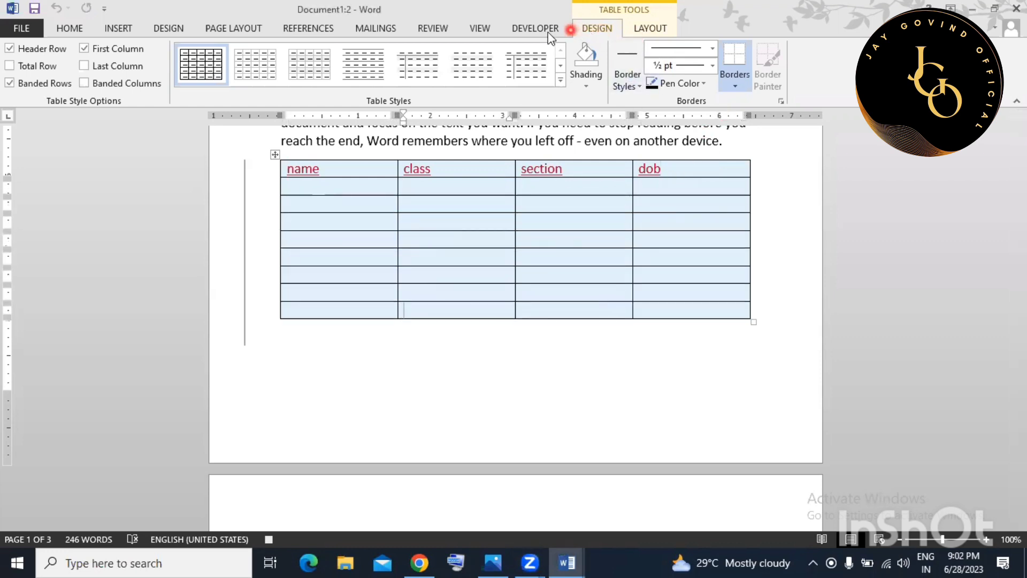
Stop recording the macro.
{"action": "left_click", "coordinate": [478, 27]}
{"action": "left_click", "coordinate": [701, 83]}
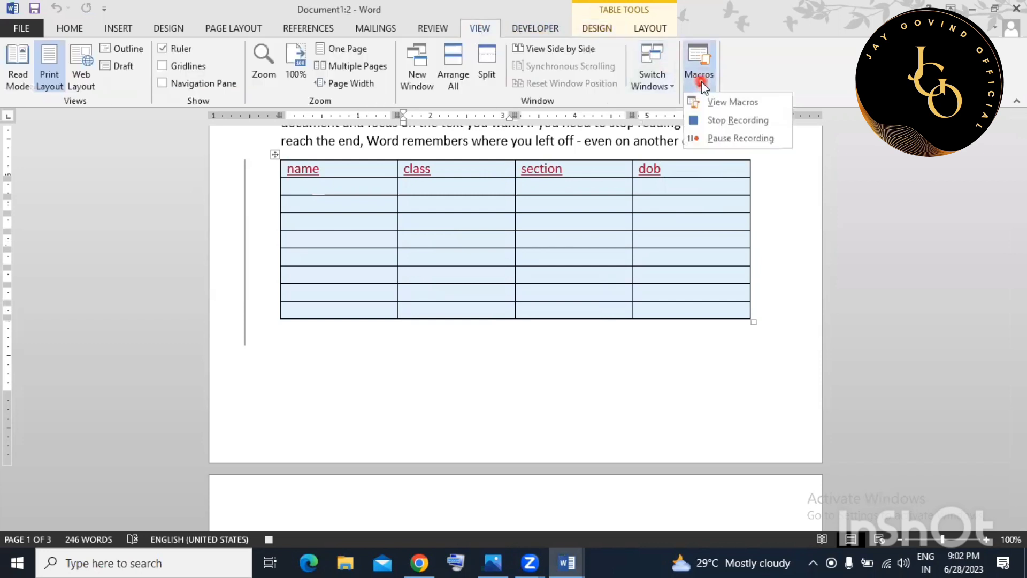
{"action": "left_click", "coordinate": [727, 122]}
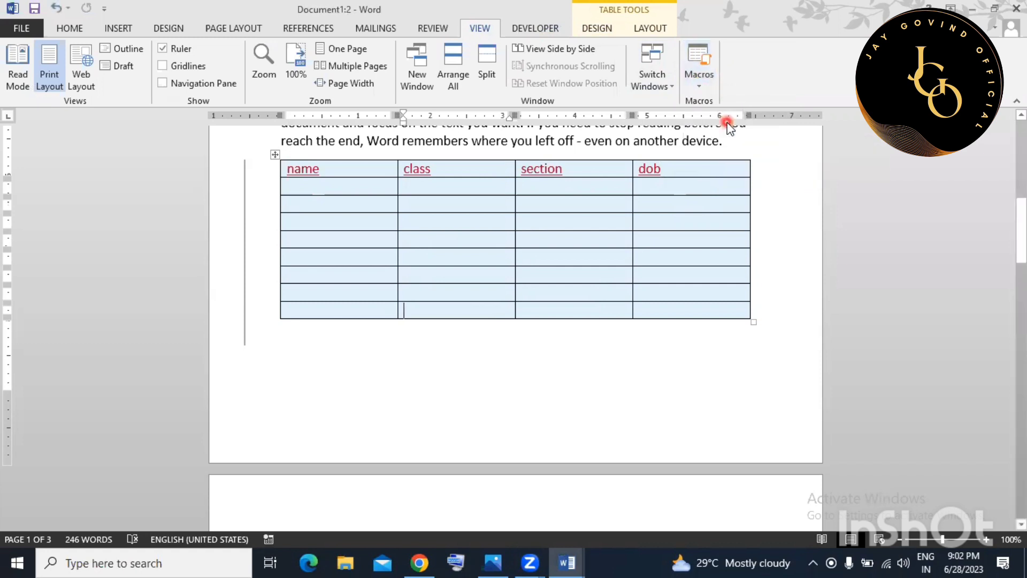
Add a new empty paragraph after 'galleries.'.
{"action": "left_click", "coordinate": [521, 367]}
{"action": "scroll", "coordinate": [520, 367], "scroll_direction": "up", "scroll_amount": 2}
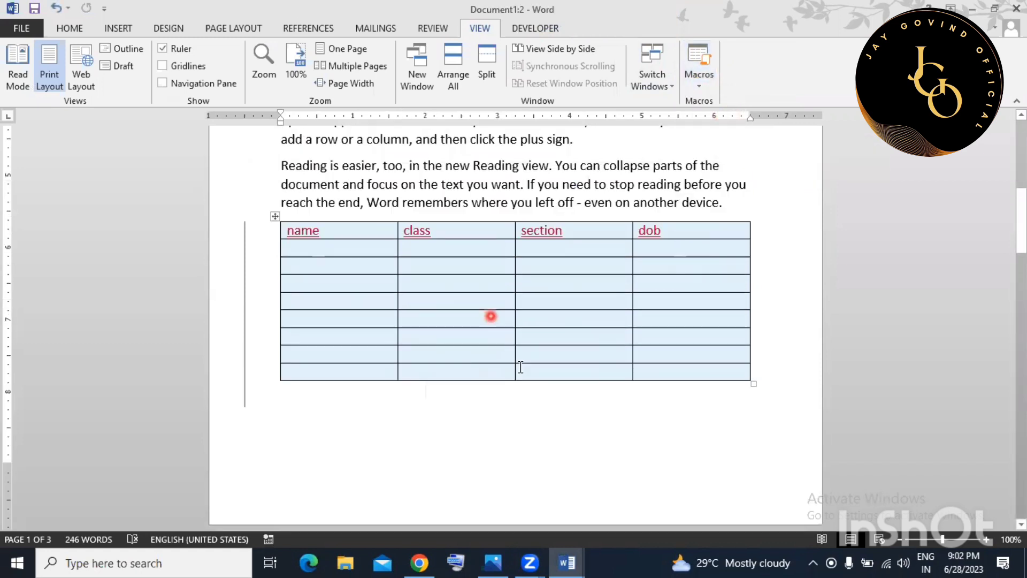
{"action": "scroll", "coordinate": [520, 367], "scroll_direction": "up", "scroll_amount": 3}
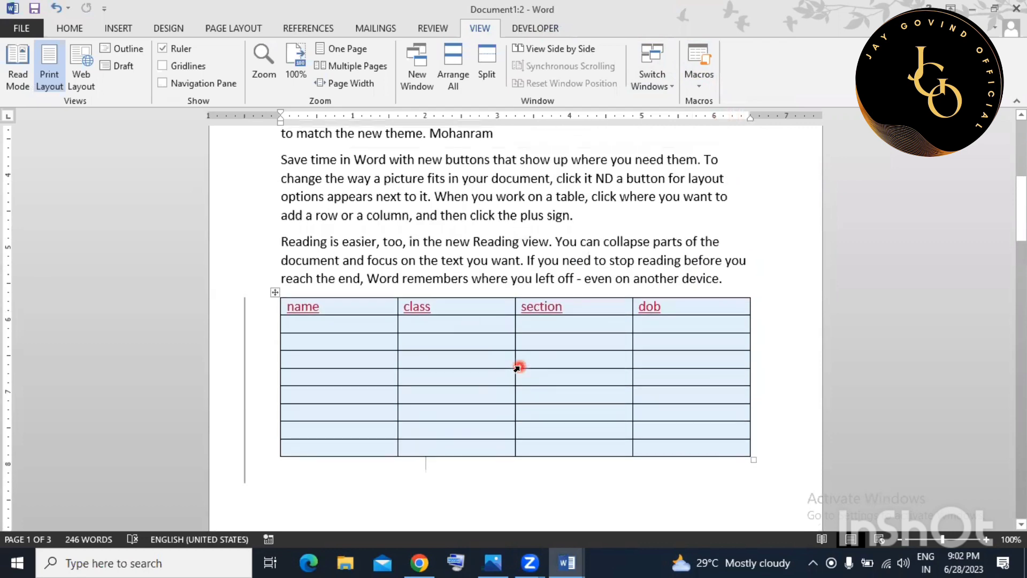
{"action": "scroll", "coordinate": [515, 336], "scroll_direction": "up", "scroll_amount": 1}
{"action": "scroll", "coordinate": [436, 296], "scroll_direction": "up", "scroll_amount": 2}
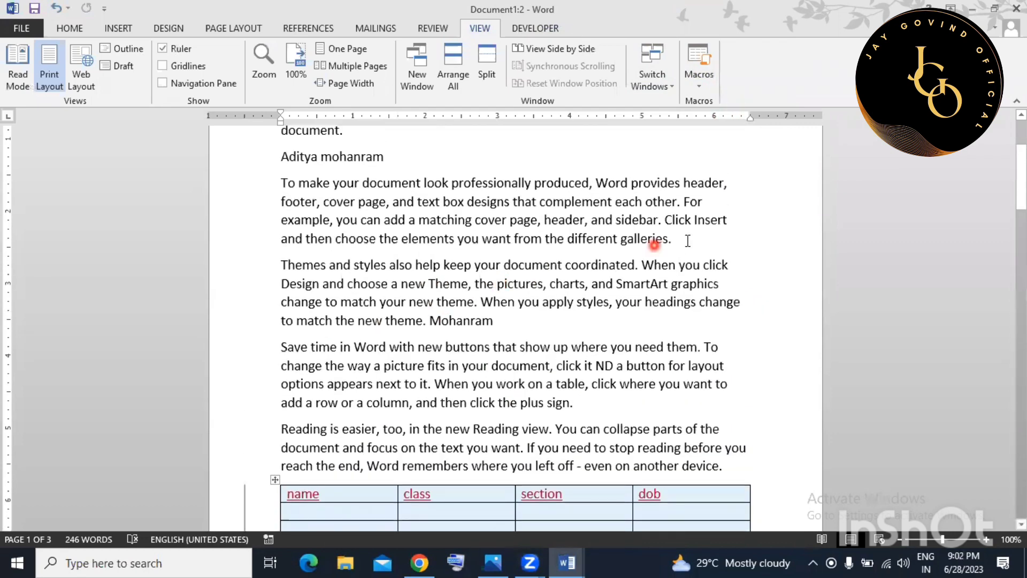
{"action": "left_click", "coordinate": [687, 241]}
{"action": "key", "text": "Return"}
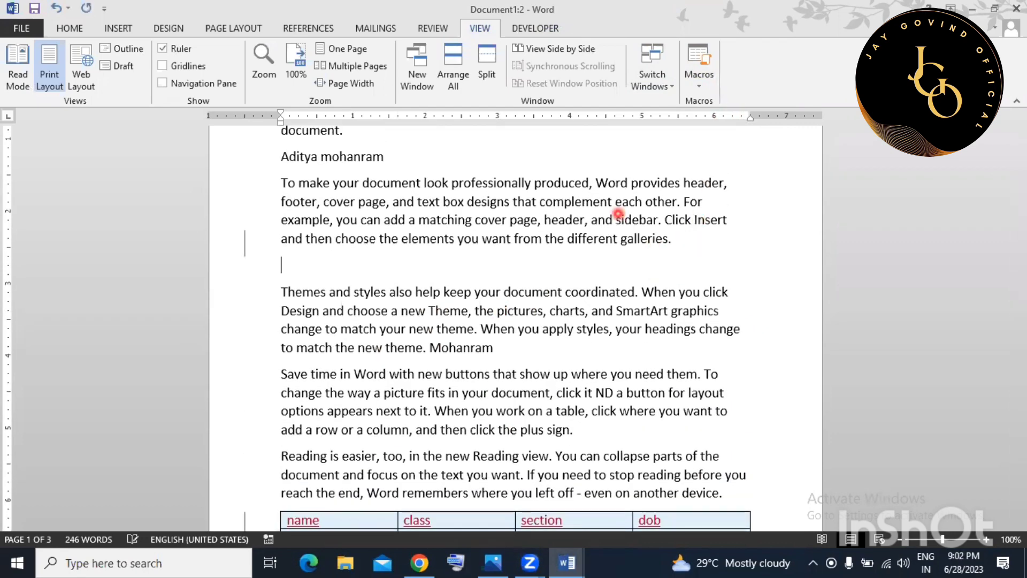
Run the 'record' macro from View Macros to insert the table there.
{"action": "left_click", "coordinate": [699, 80]}
{"action": "left_click", "coordinate": [742, 101]}
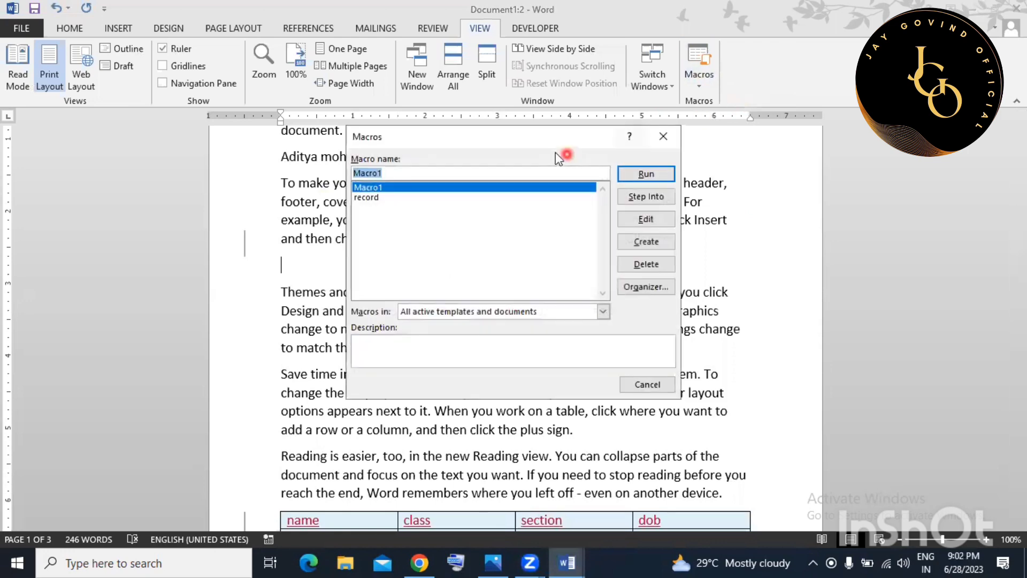
{"action": "left_click", "coordinate": [610, 175]}
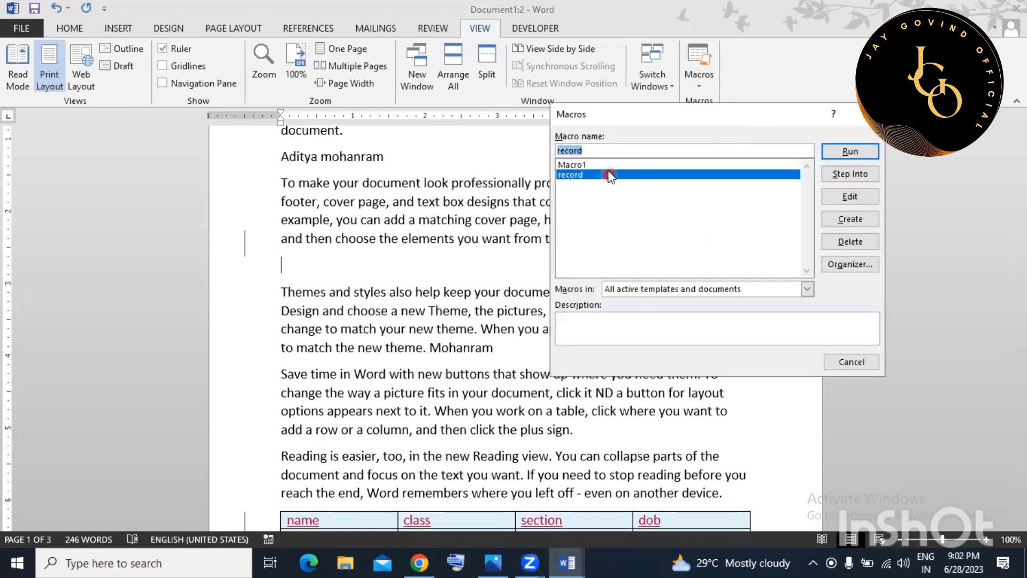
{"action": "left_click", "coordinate": [848, 153]}
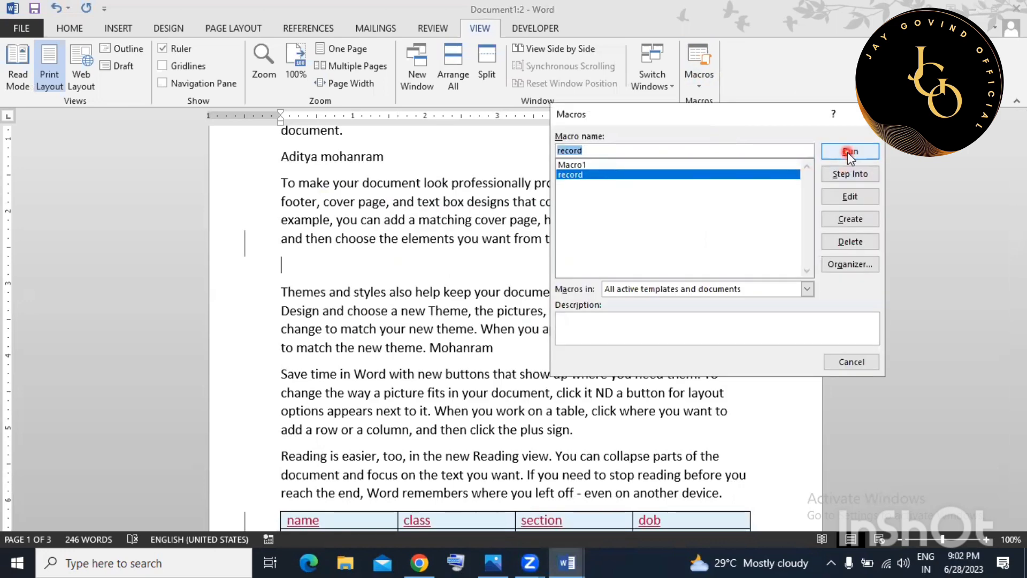
{"action": "left_click", "coordinate": [848, 153]}
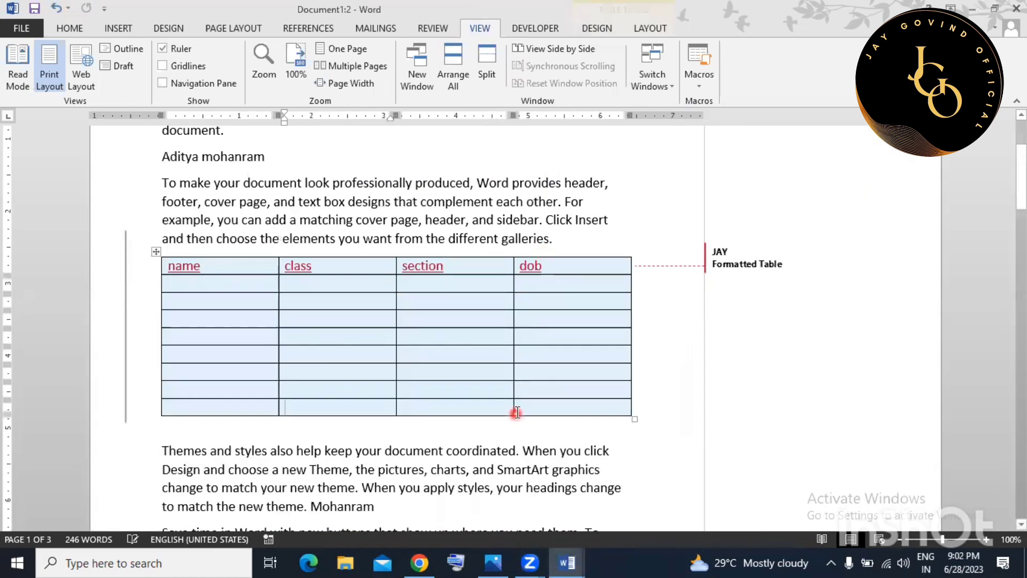
Add an empty paragraph after the Themes paragraph and insert the table again with Ctrl+M.
{"action": "scroll", "coordinate": [501, 390], "scroll_direction": "down", "scroll_amount": 2}
{"action": "left_click", "coordinate": [449, 354]}
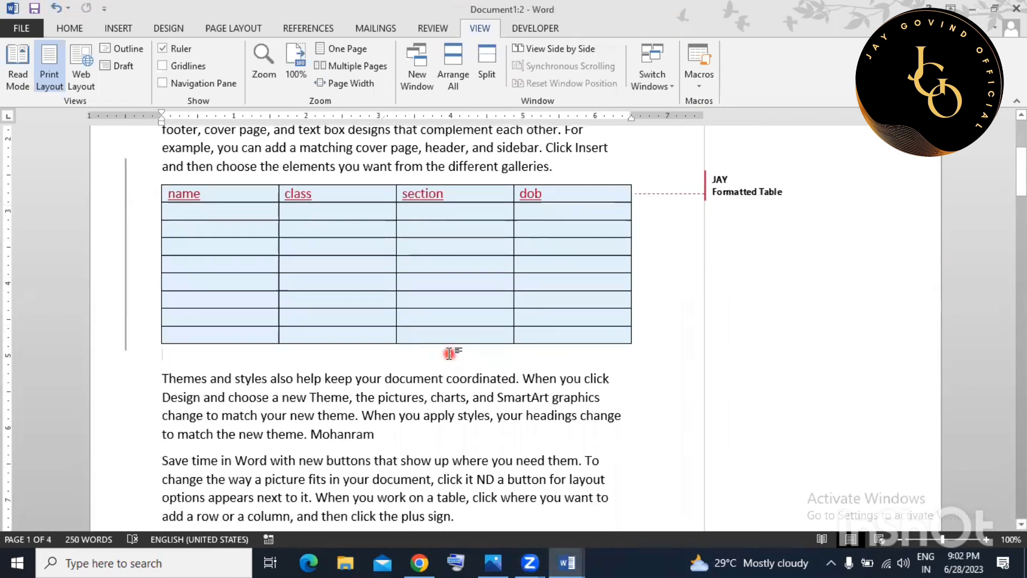
{"action": "scroll", "coordinate": [451, 353], "scroll_direction": "down", "scroll_amount": 4}
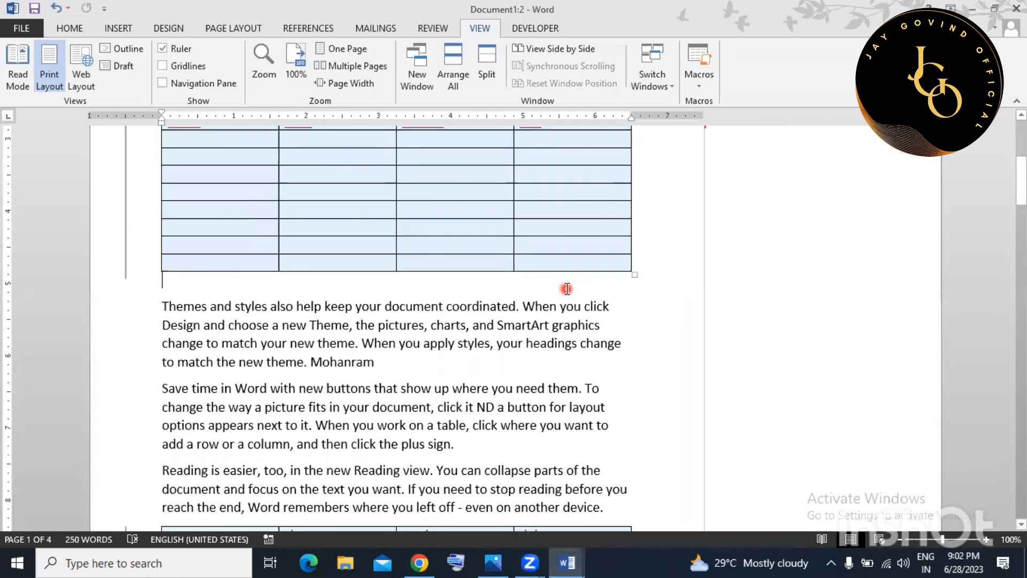
{"action": "left_click", "coordinate": [444, 289]}
{"action": "key", "text": "Return"}
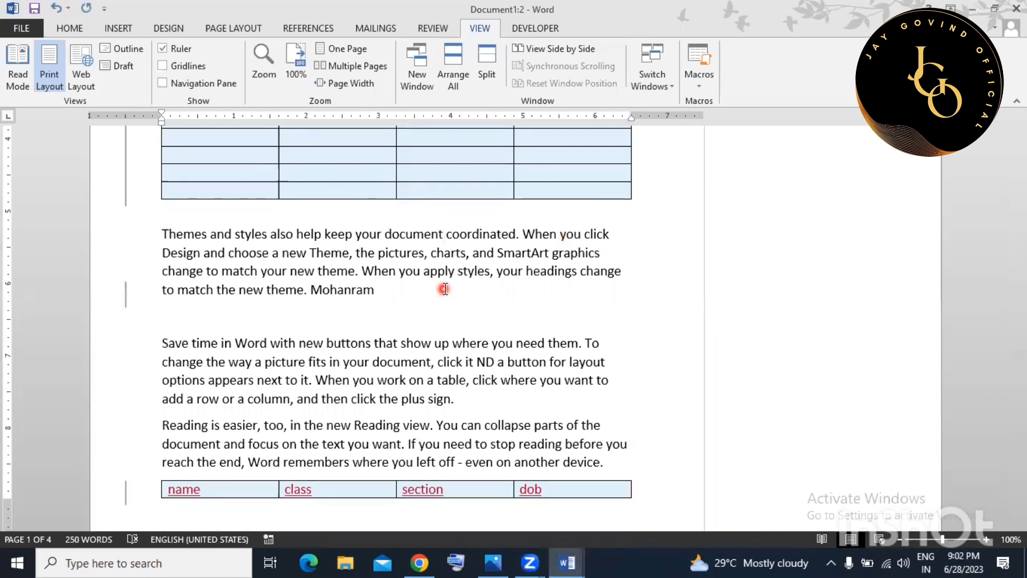
{"action": "key", "text": "ctrl+m"}
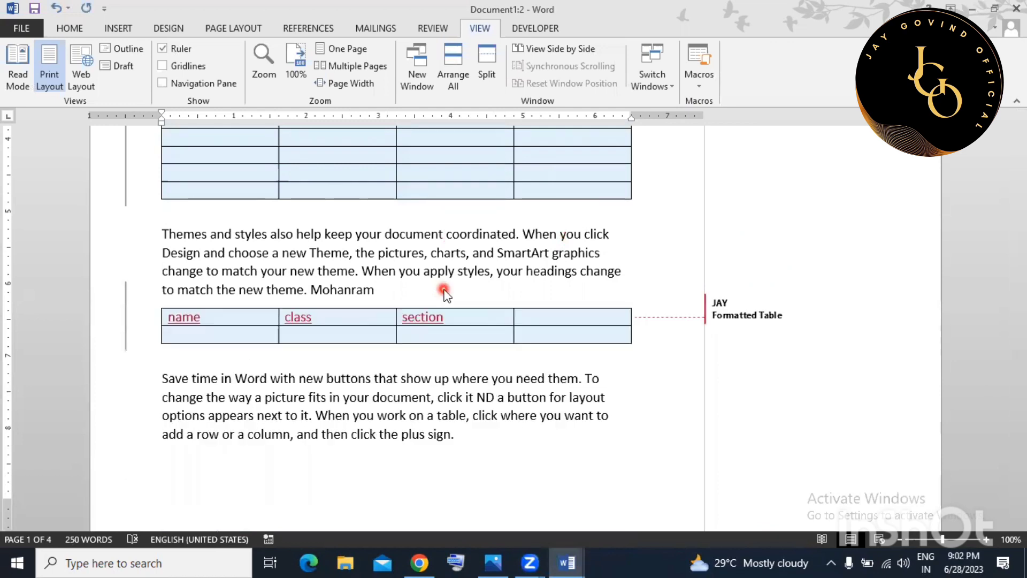
{"action": "scroll", "coordinate": [476, 291], "scroll_direction": "down", "scroll_amount": 5}
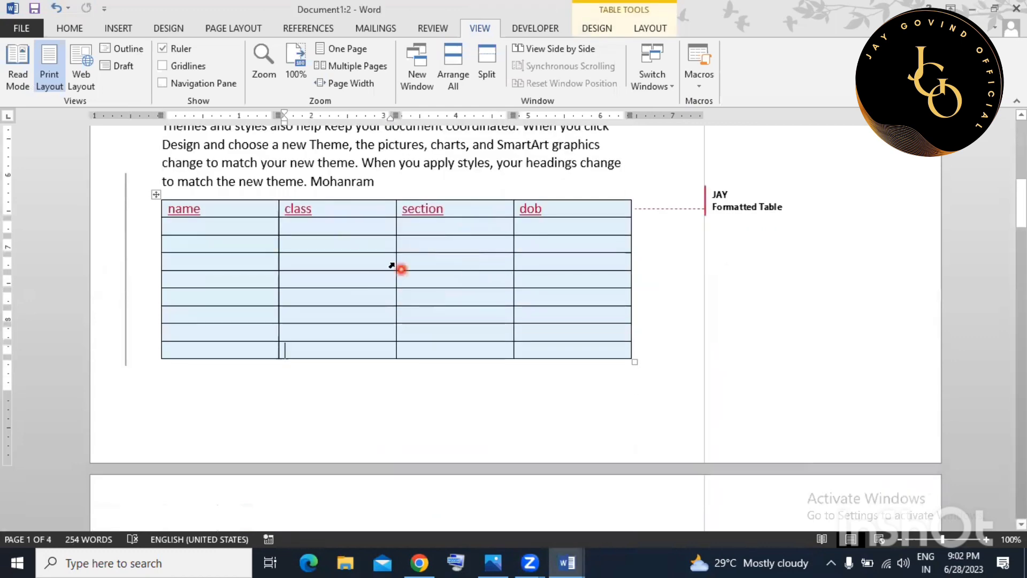
{"action": "scroll", "coordinate": [415, 299], "scroll_direction": "down", "scroll_amount": 15}
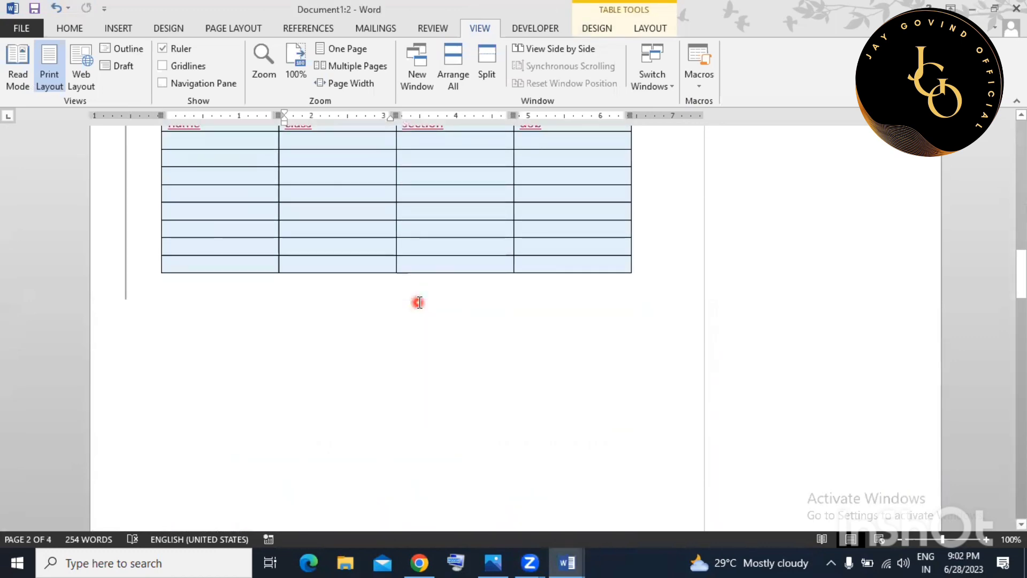
{"action": "scroll", "coordinate": [421, 301], "scroll_direction": "up", "scroll_amount": 10}
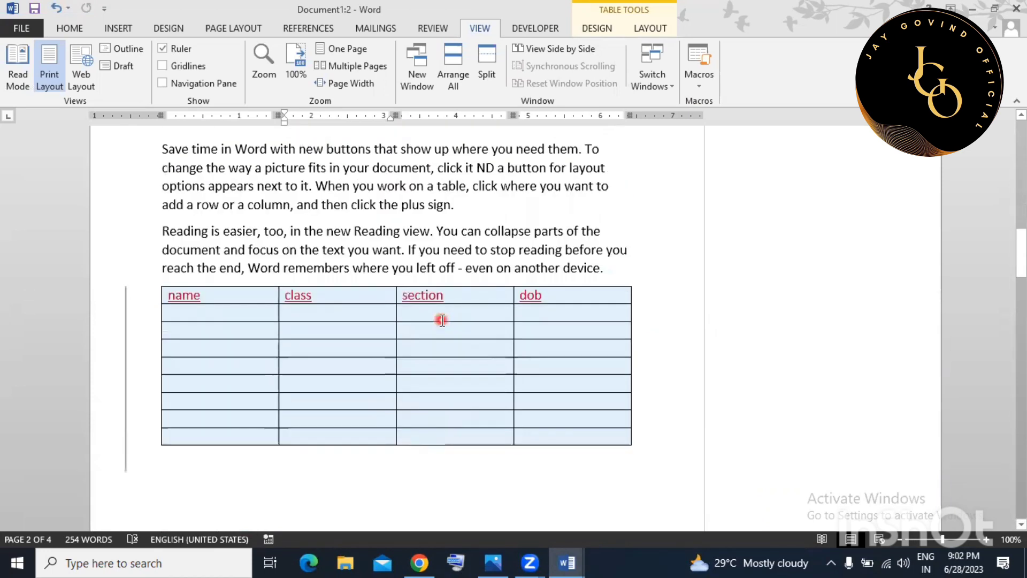
{"action": "scroll", "coordinate": [420, 312], "scroll_direction": "up", "scroll_amount": 3}
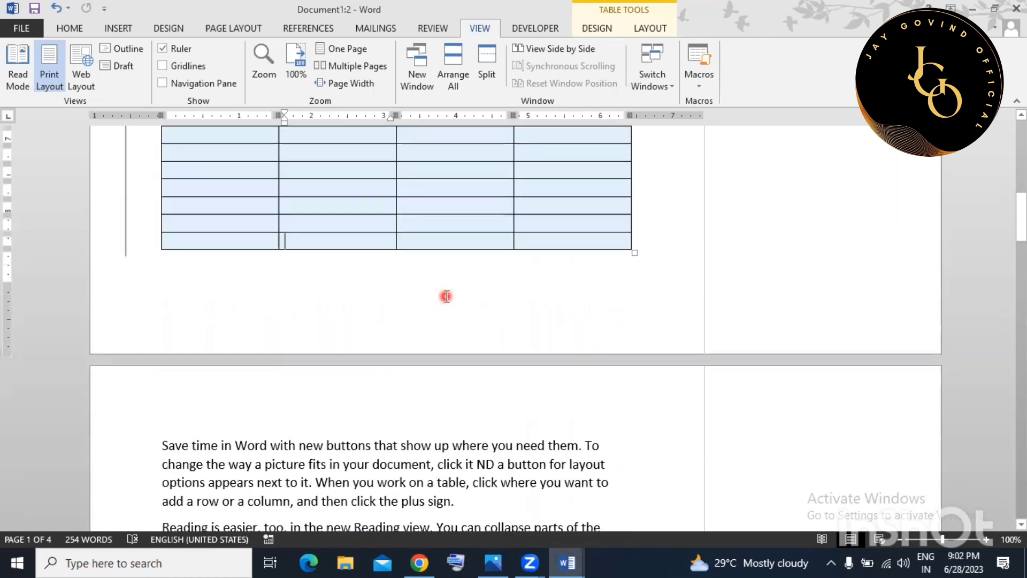
{"action": "scroll", "coordinate": [615, 369], "scroll_direction": "up", "scroll_amount": 2}
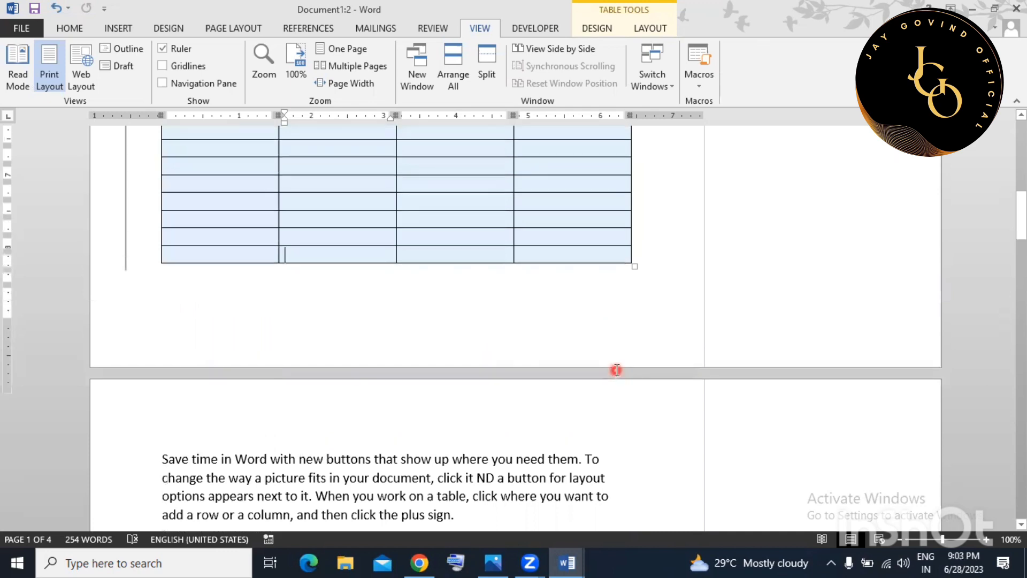